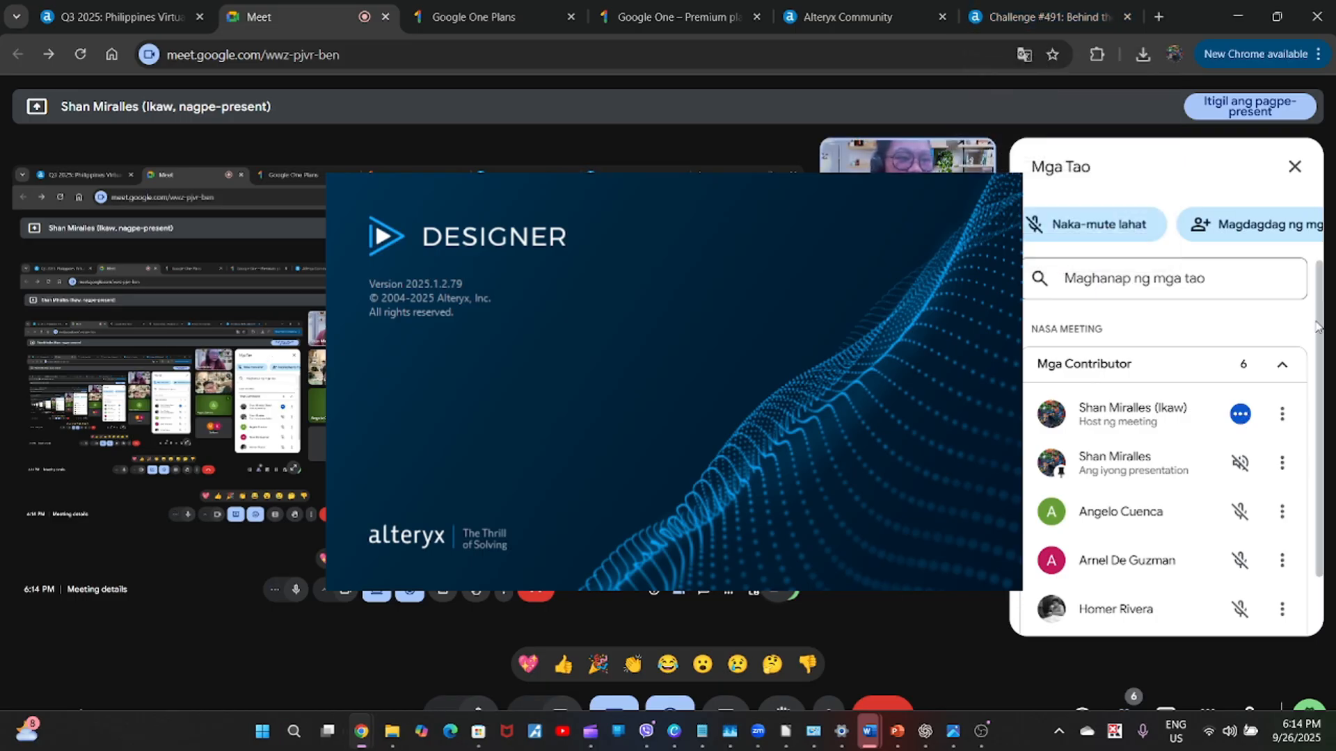
Dismiss the AMP notice and the Start Here welcome window, and switch to Alteryx Designer's empty workflow.
left_click_drag(1319, 321, 1325, 349)
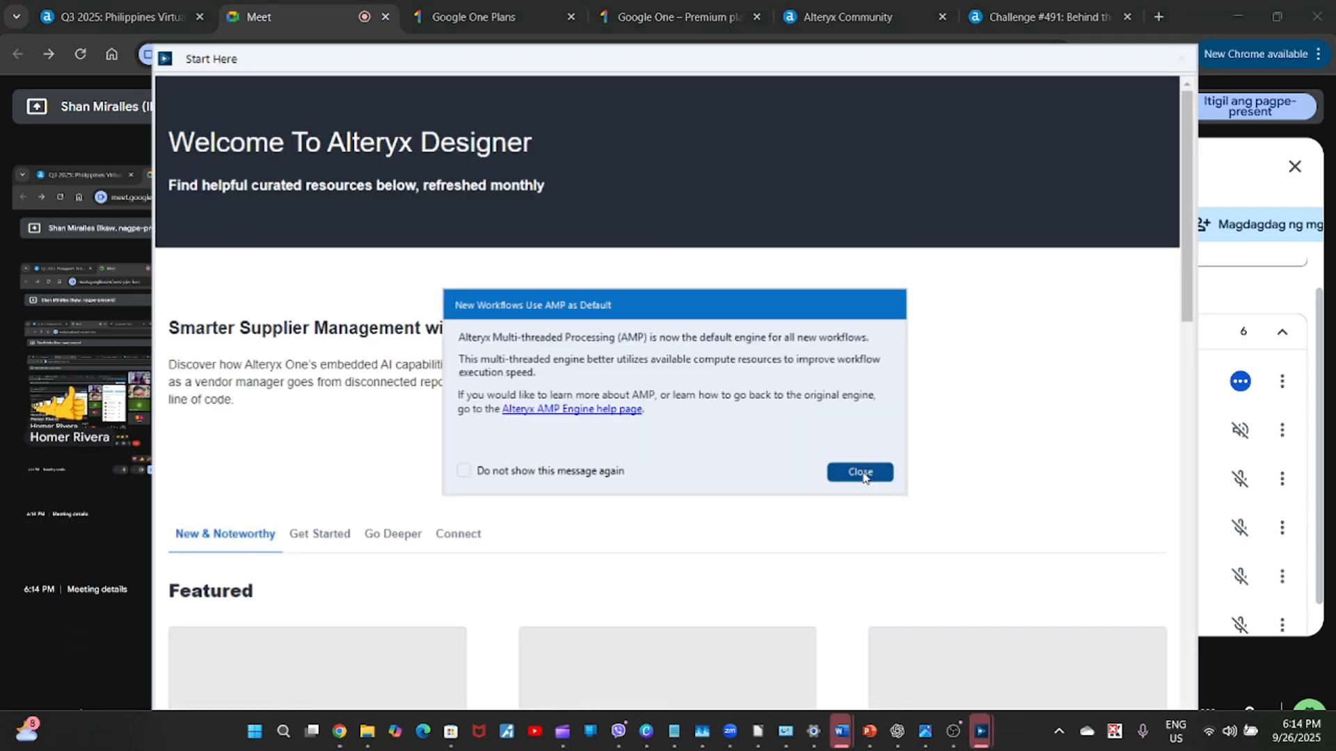
left_click(865, 477)
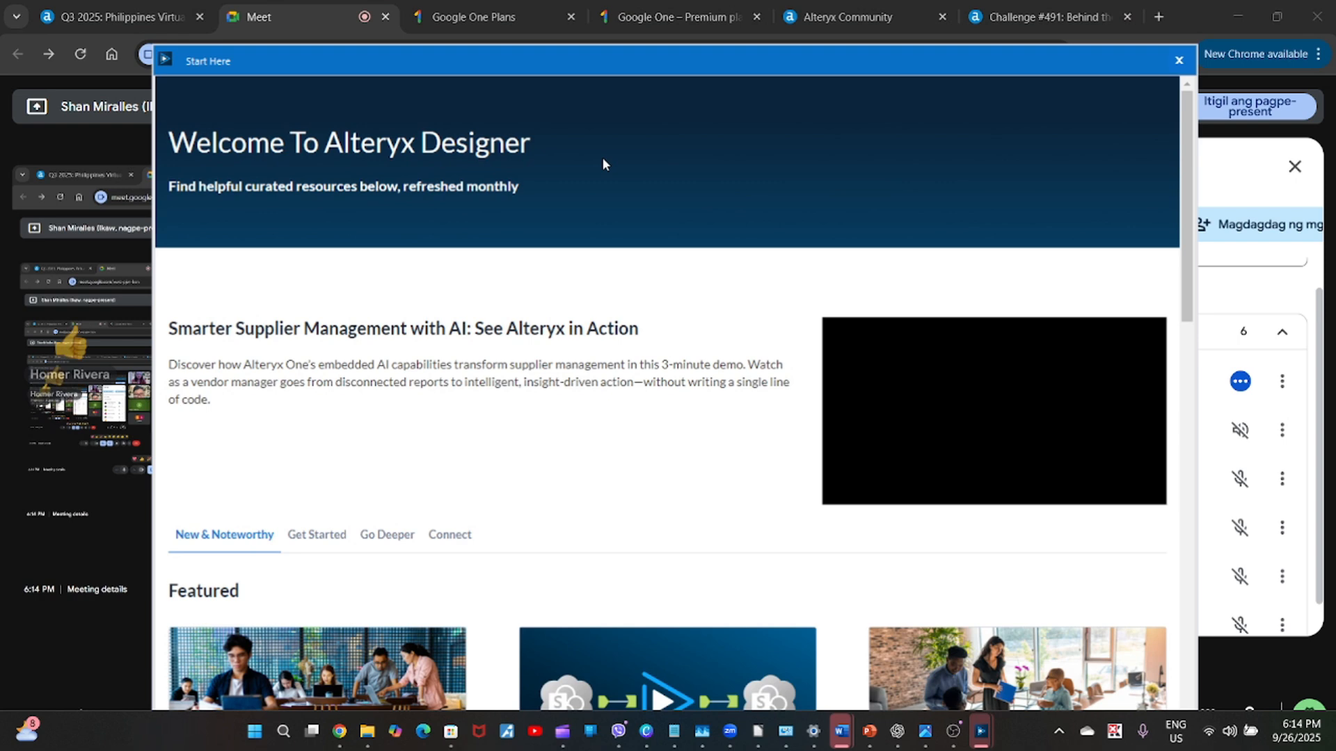
left_click(1171, 62)
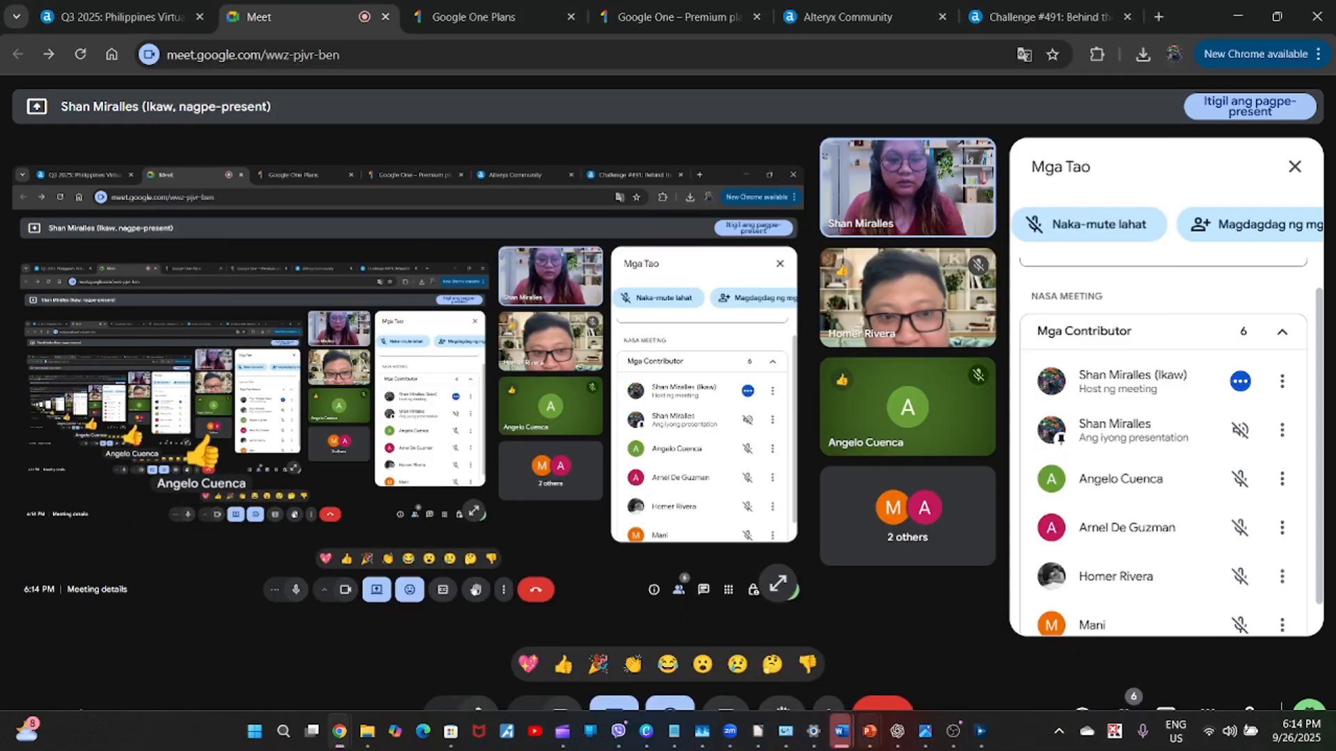
left_click(977, 732)
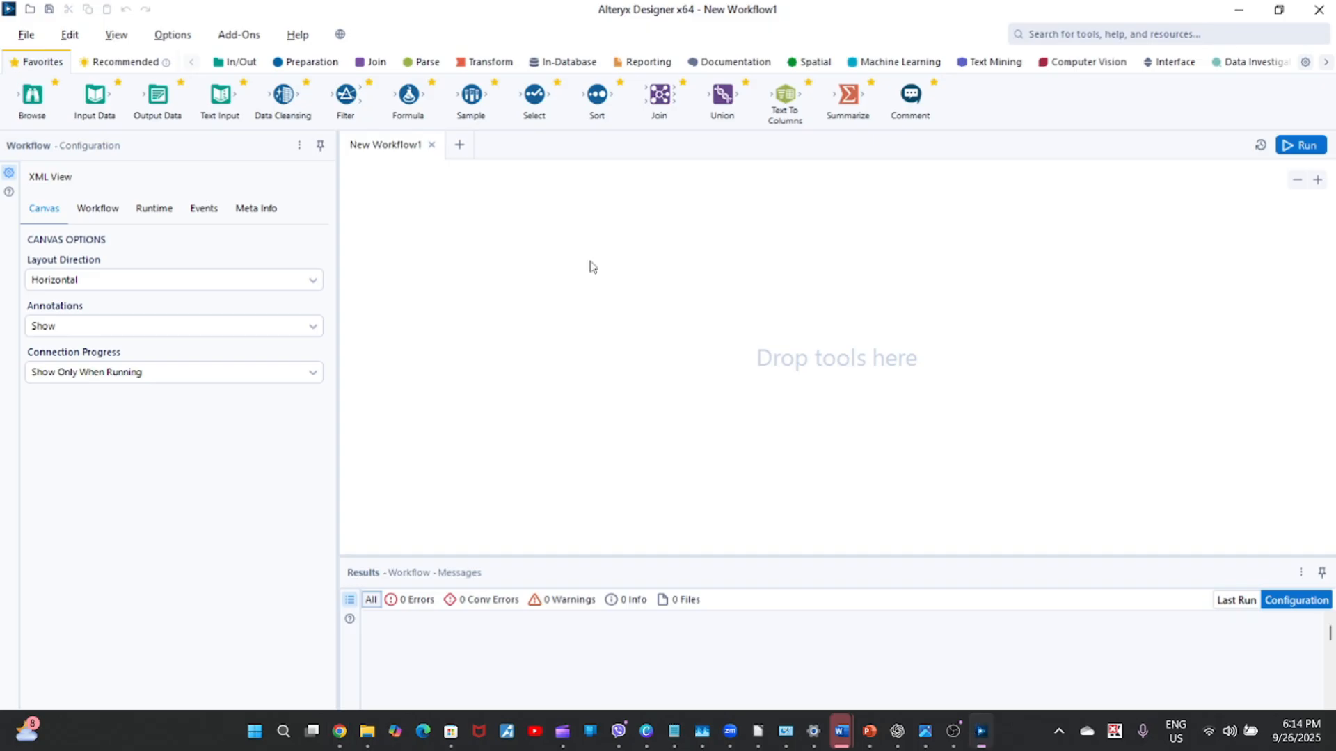
left_click(15, 35)
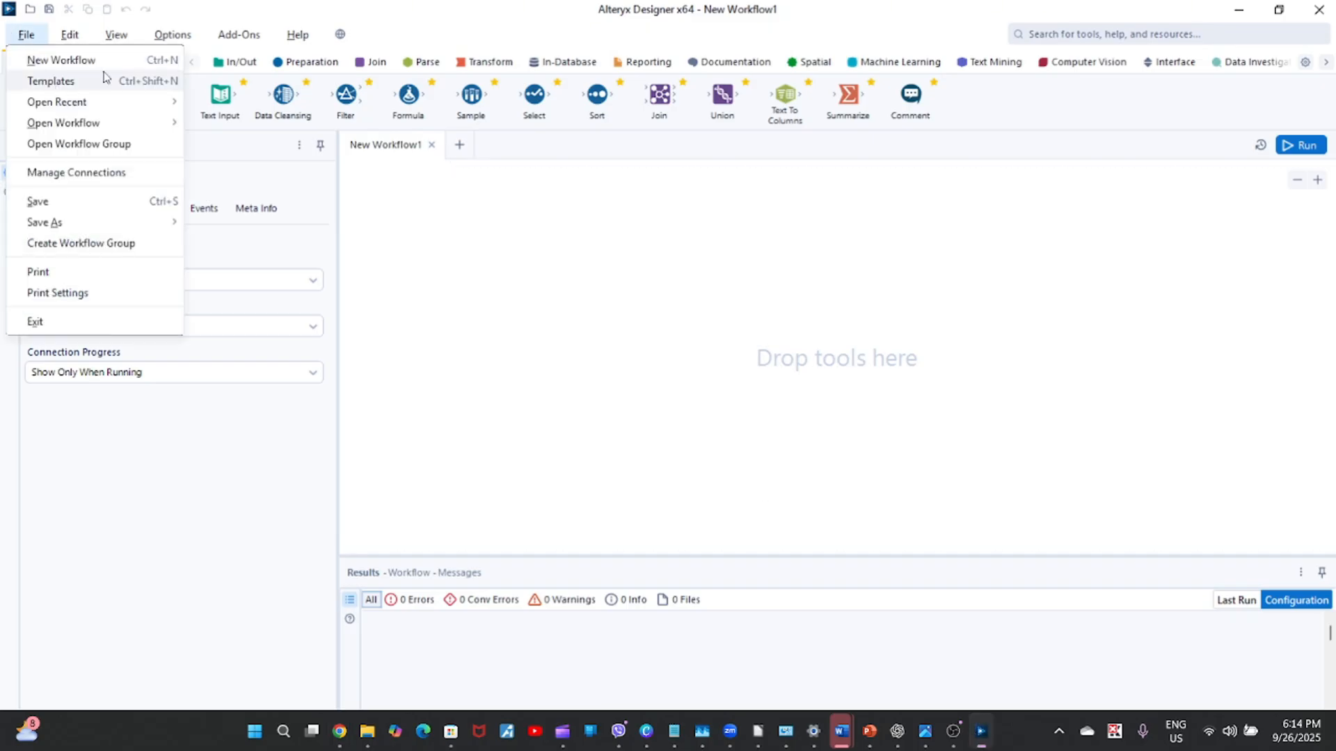
mouse_move(110, 101)
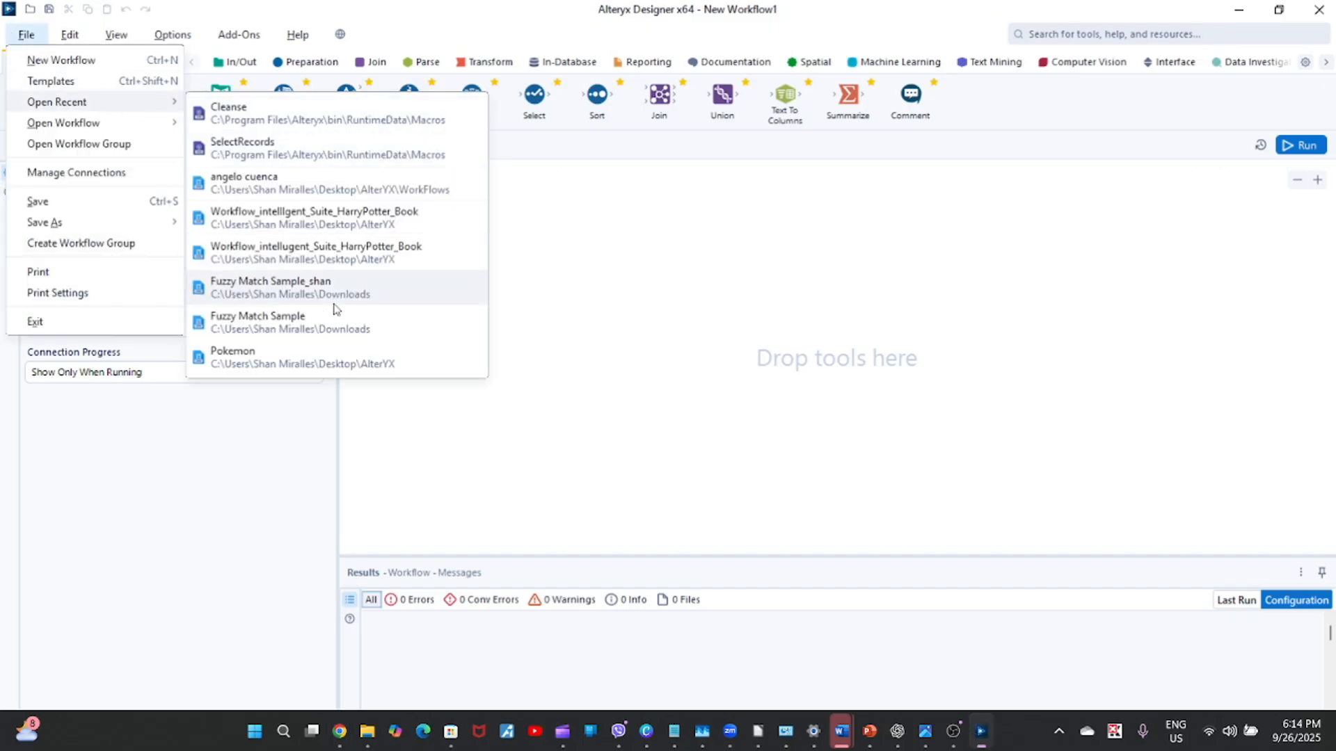
left_click(645, 371)
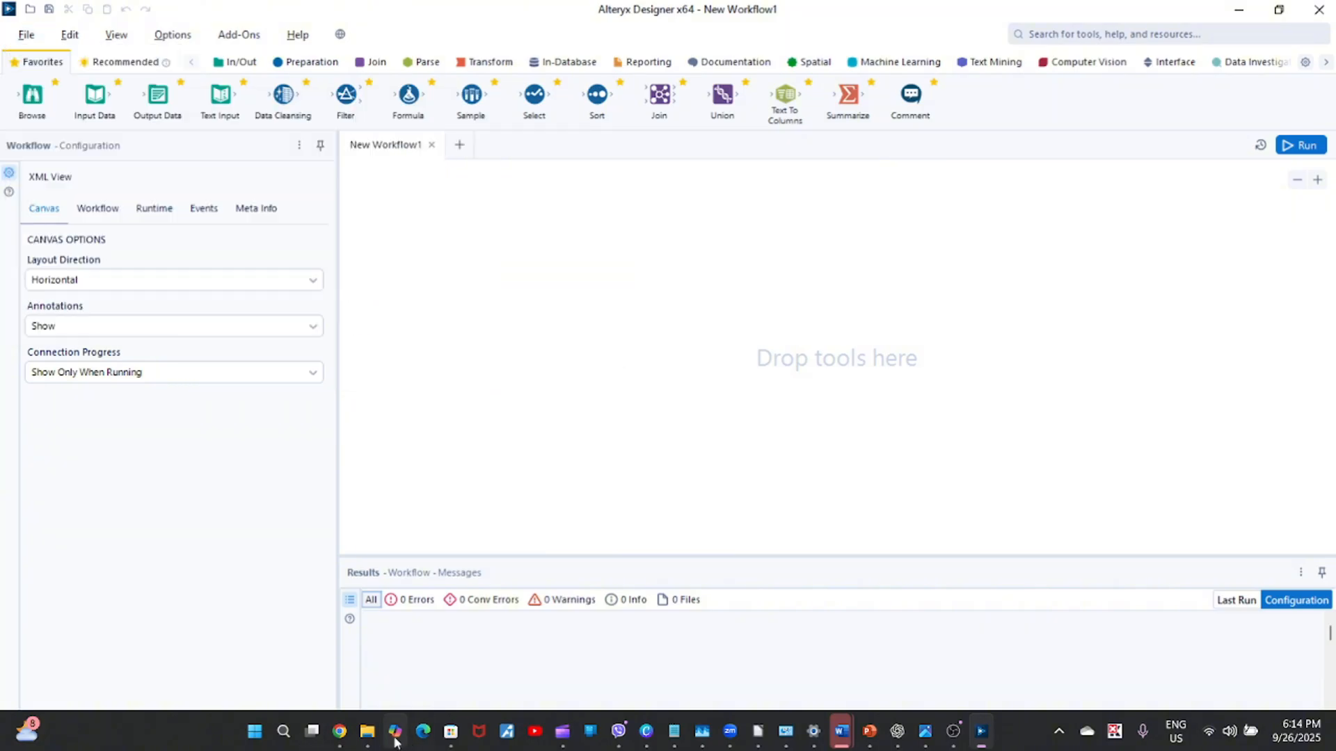
Load the Challenge 491_start_file workflow onto the Designer canvas from the Challenge+491_start_file folder in Downloads, using File Explorer.
mouse_move(368, 734)
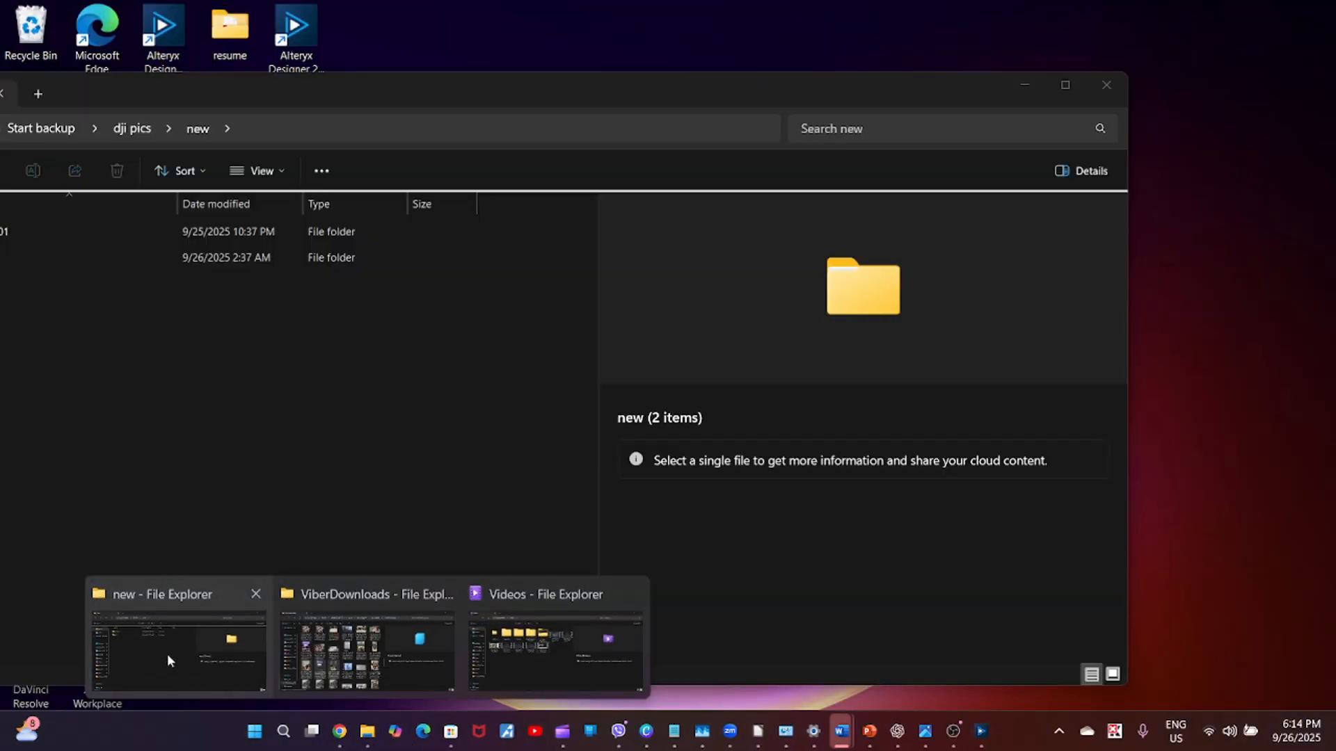
left_click(169, 656)
left_click_drag(227, 86, 477, 38)
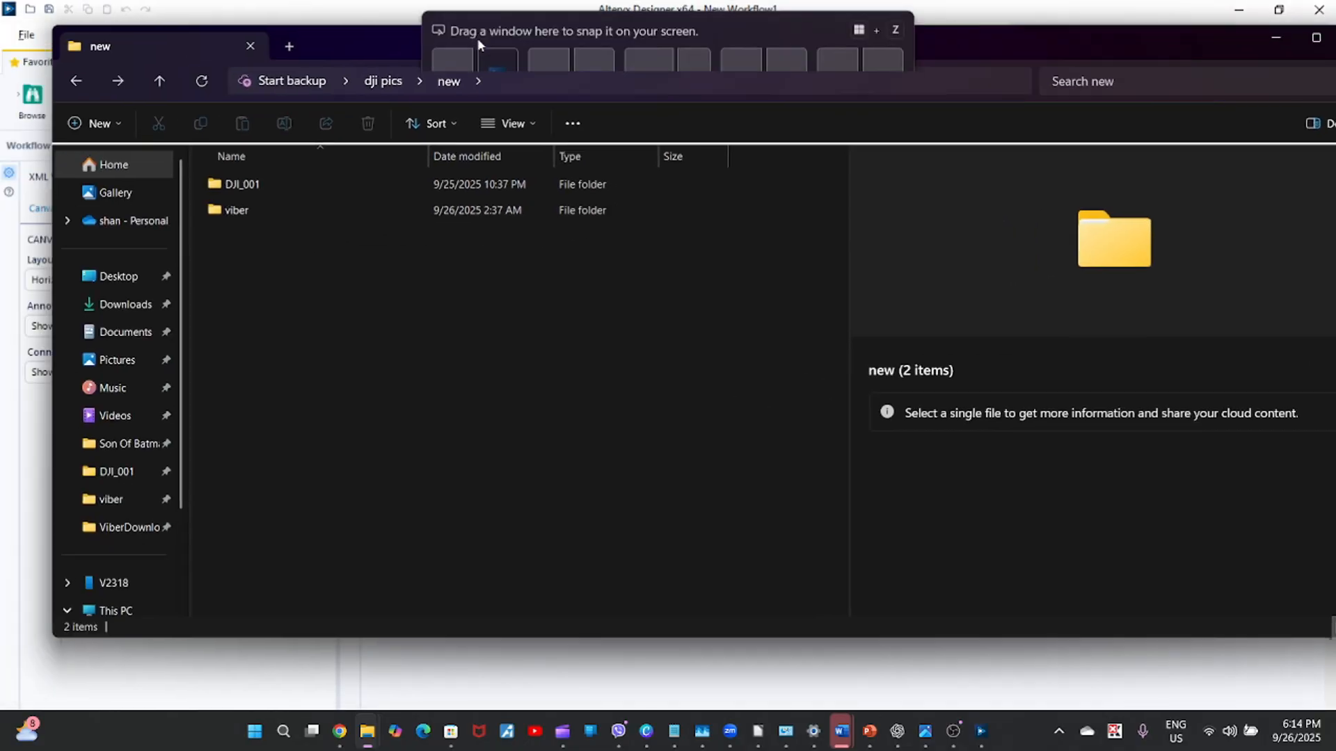
left_click(125, 304)
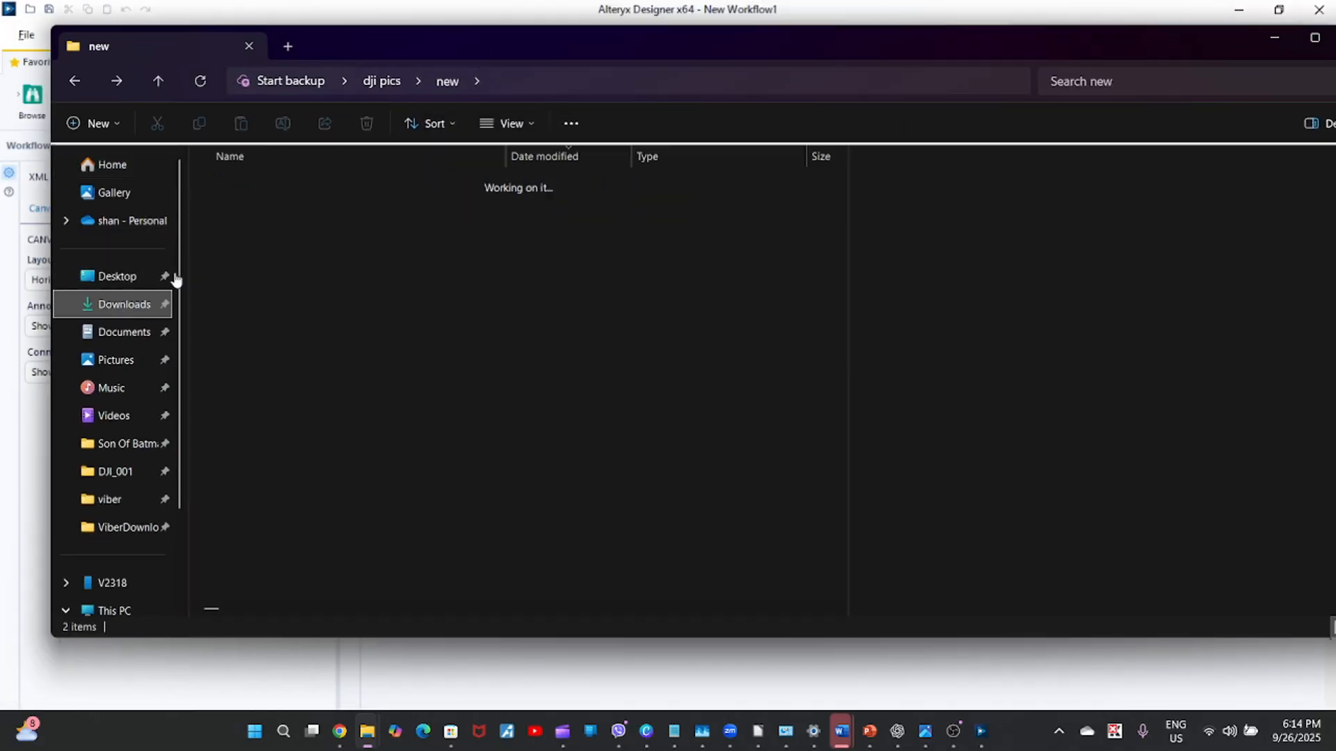
left_click_drag(437, 46, 457, 195)
double_click(312, 382)
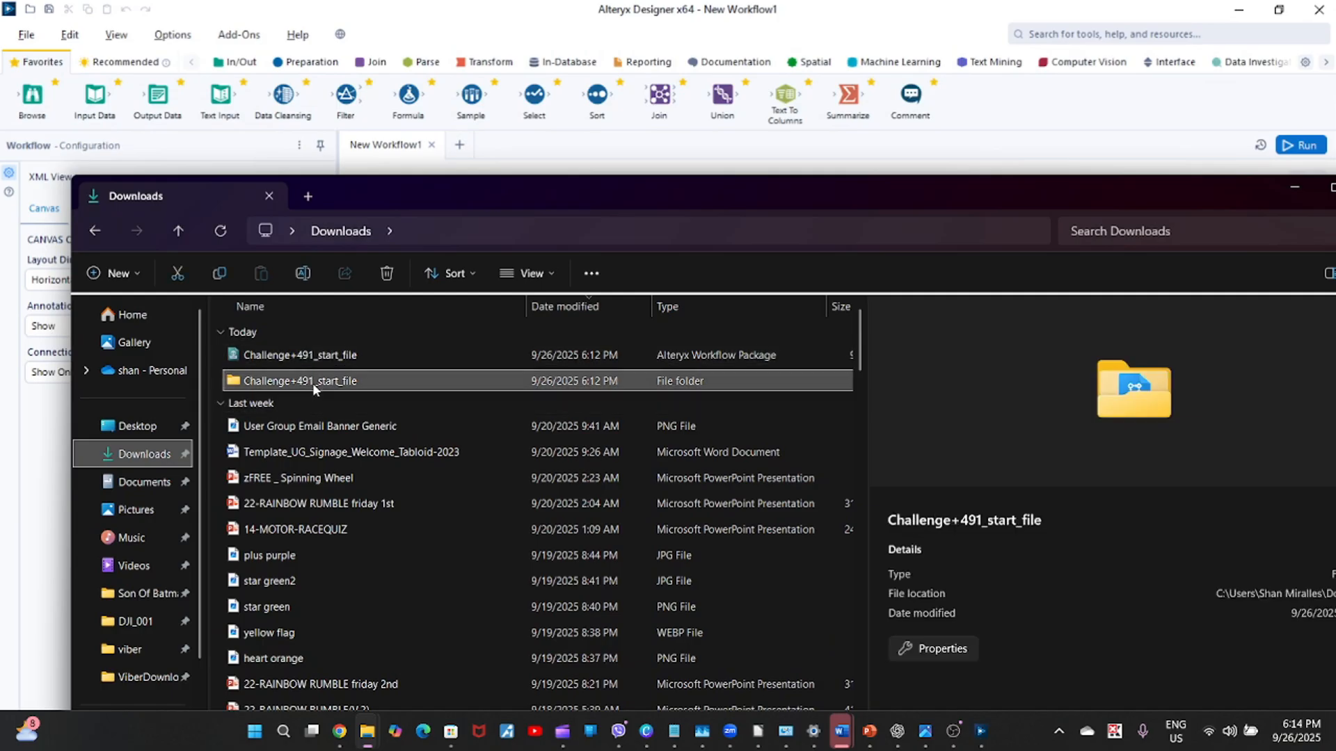
left_click_drag(290, 357, 429, 355)
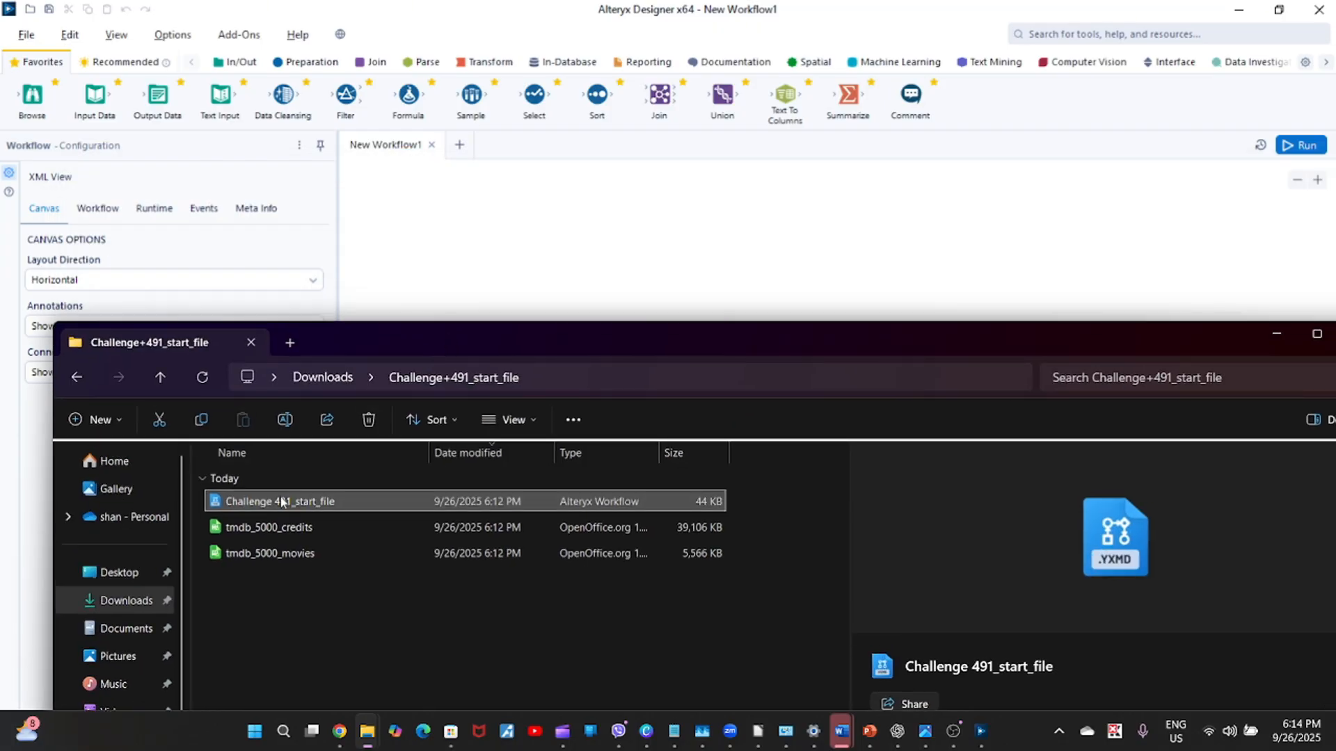
left_click_drag(282, 501, 480, 280)
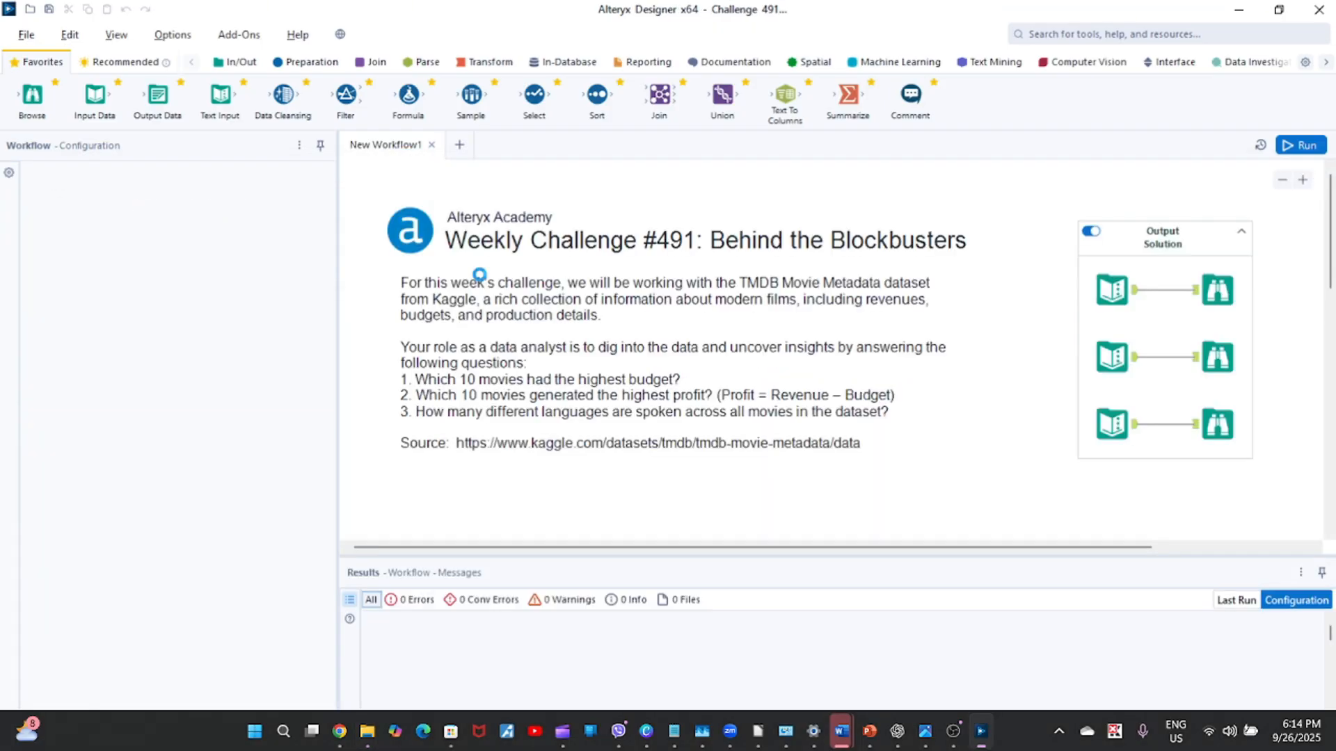
left_click(1283, 181)
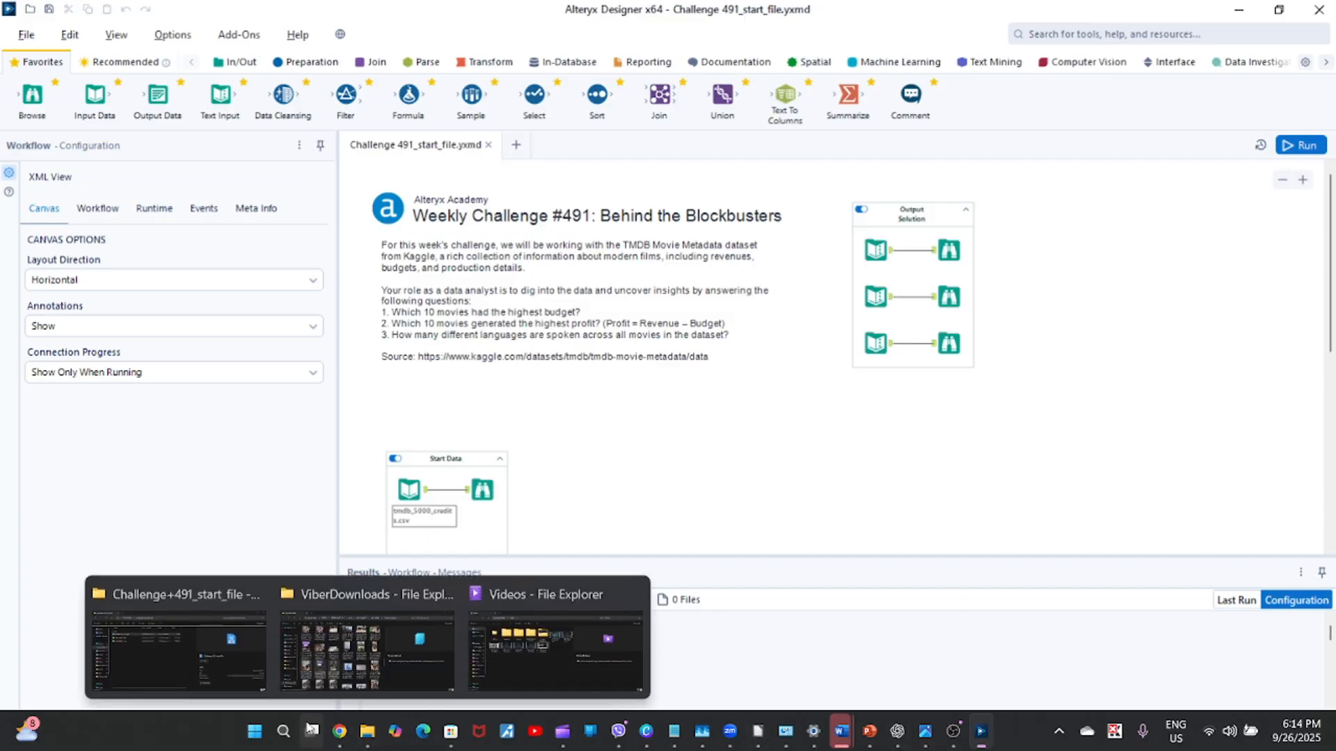
mouse_move(341, 739)
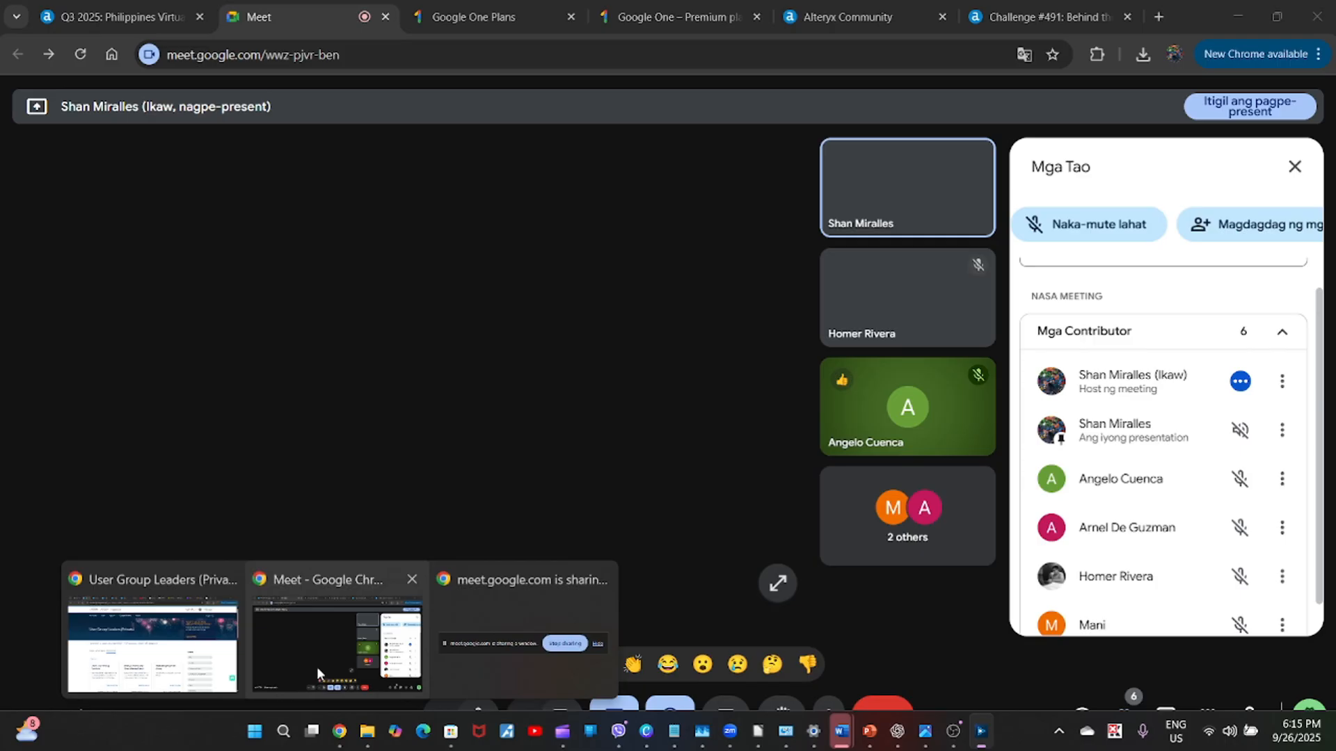
left_click(316, 666)
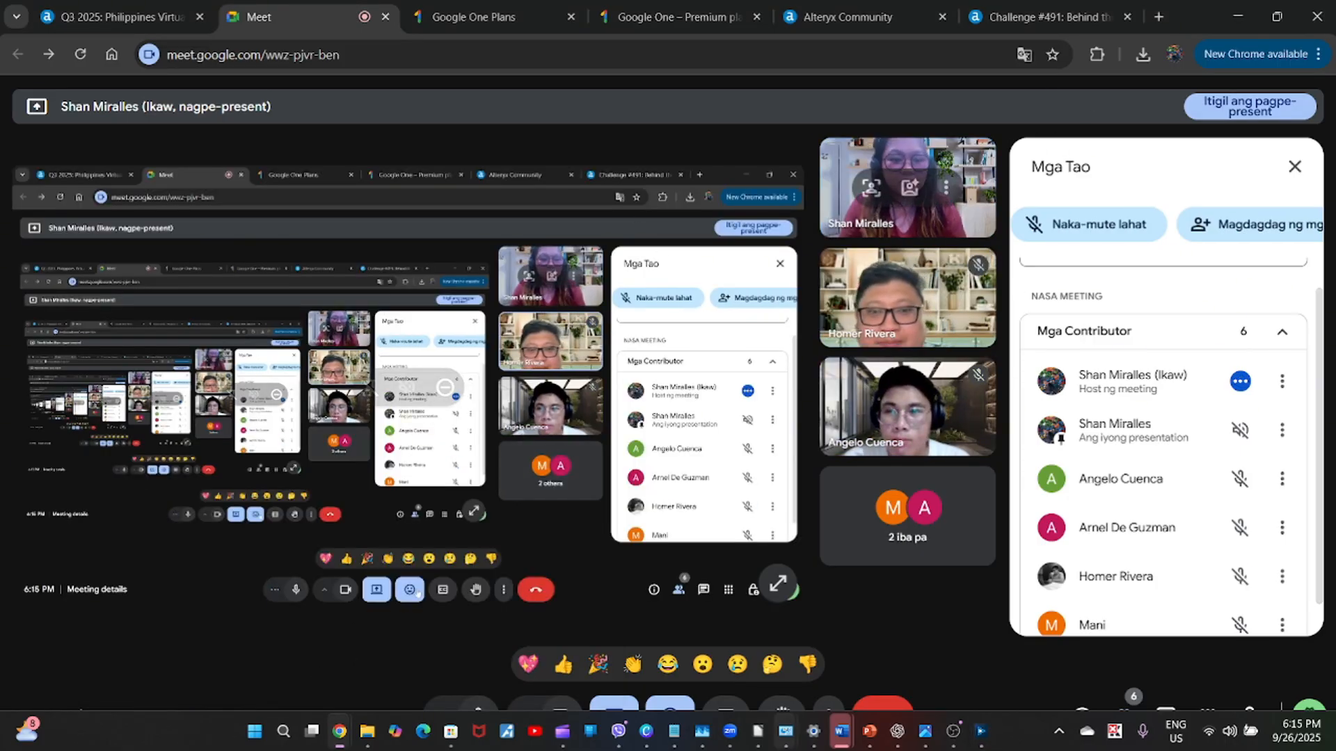
left_click(973, 740)
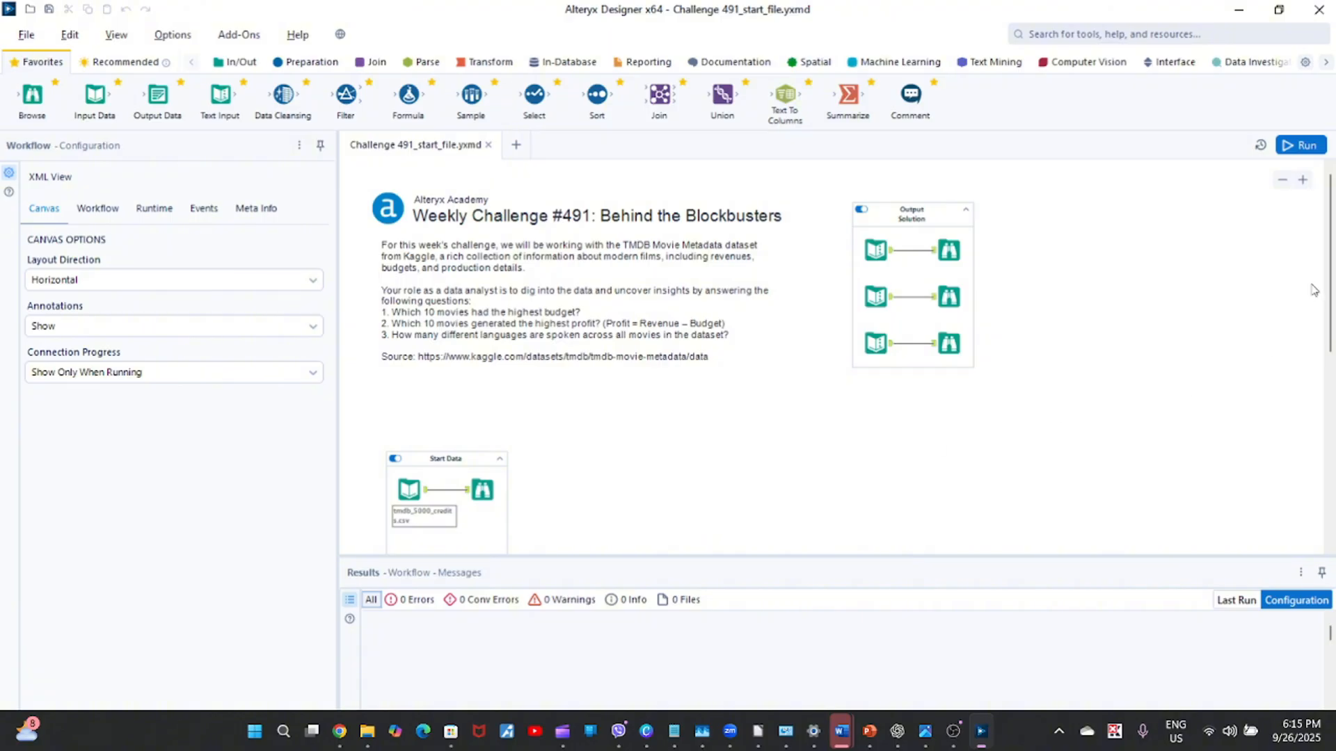
Run the Challenge 491 workflow, updating it to the AMP engine, and dismiss the run notification.
left_click_drag(1331, 295, 1331, 347)
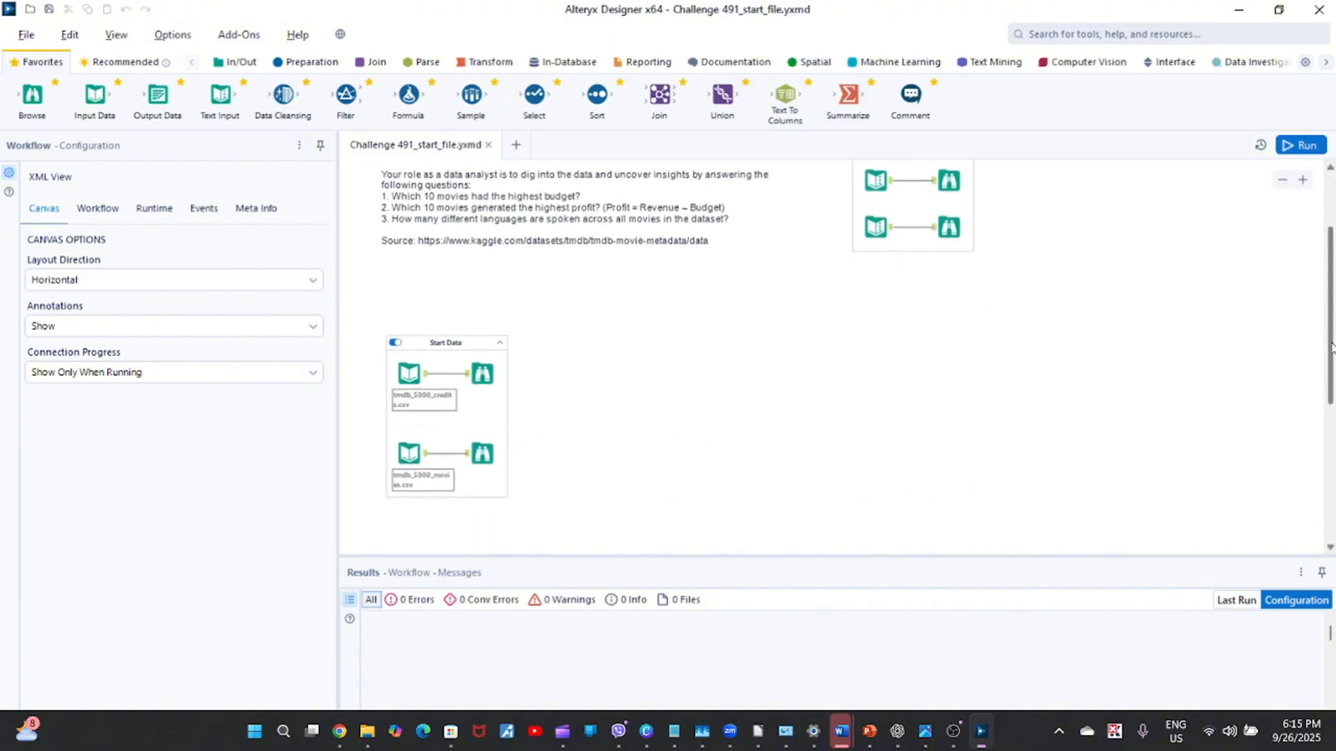
left_click(484, 375)
left_click(479, 454, "ctrl")
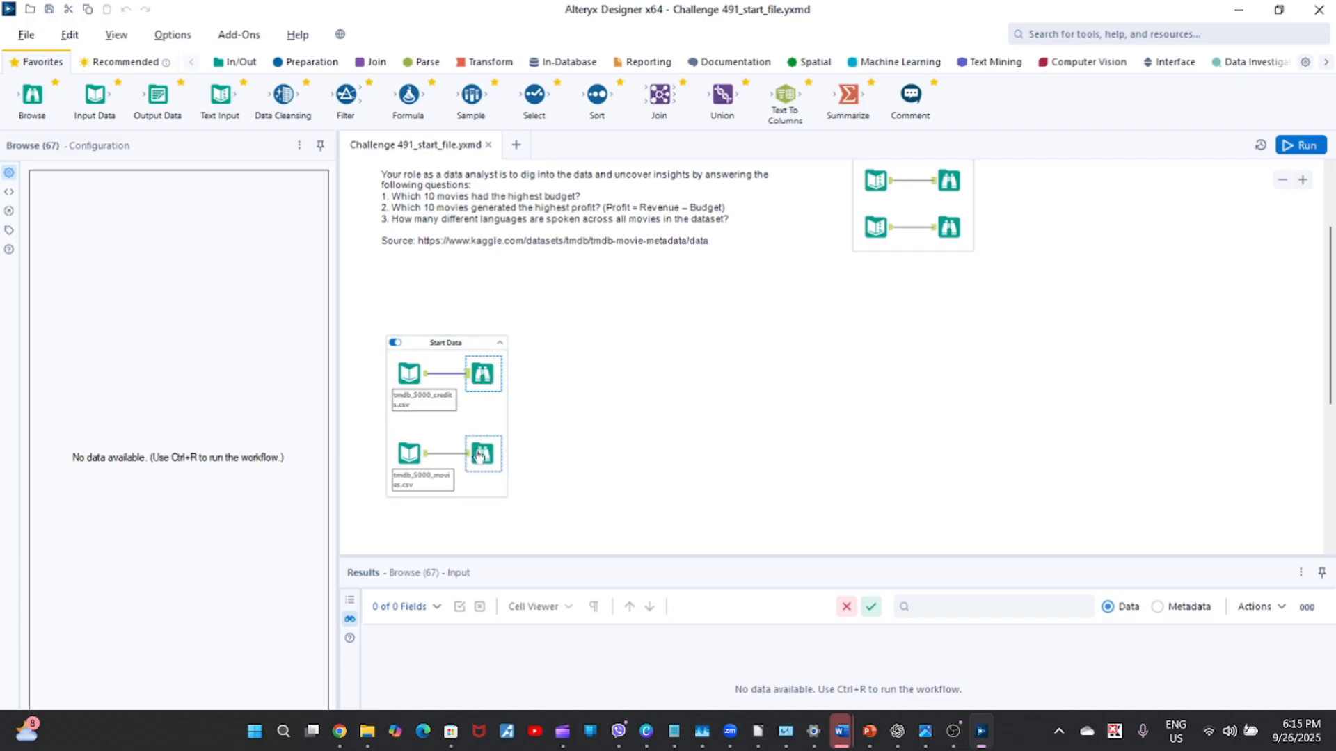
left_click(479, 453)
left_click(1299, 145)
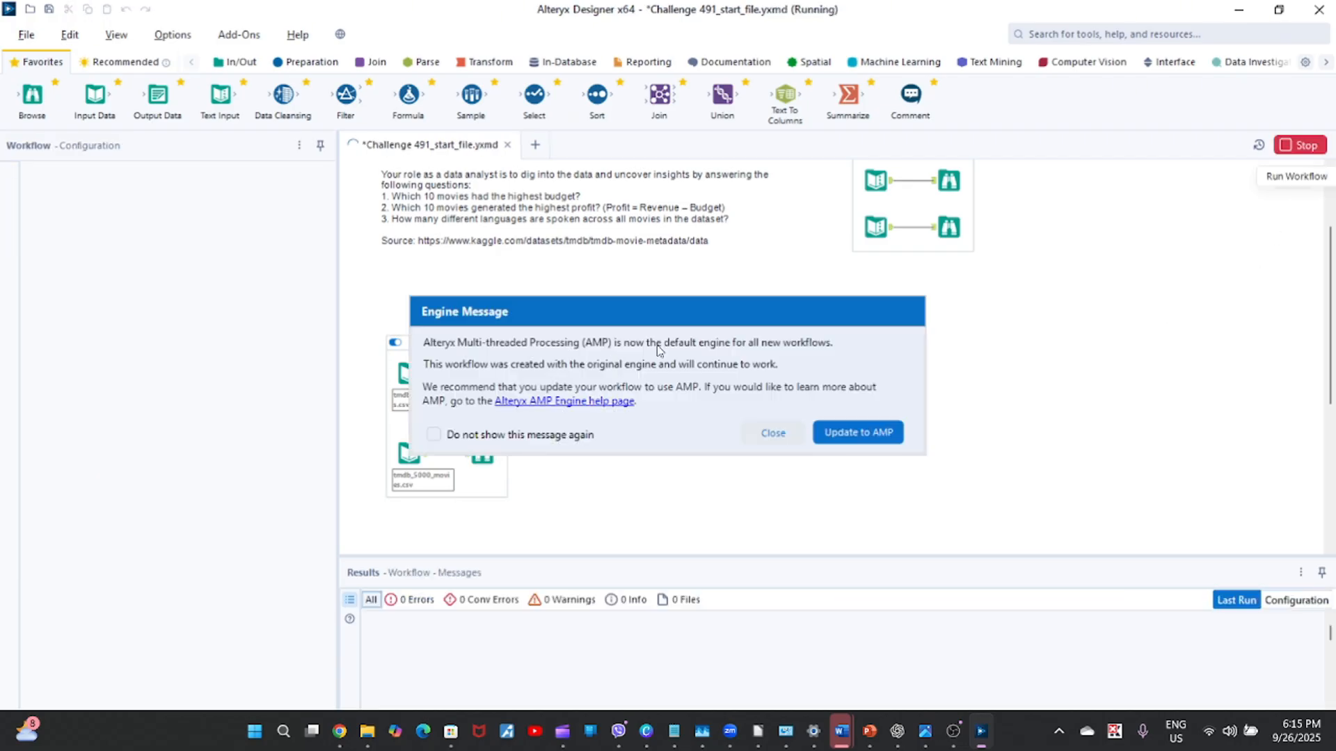
left_click(848, 438)
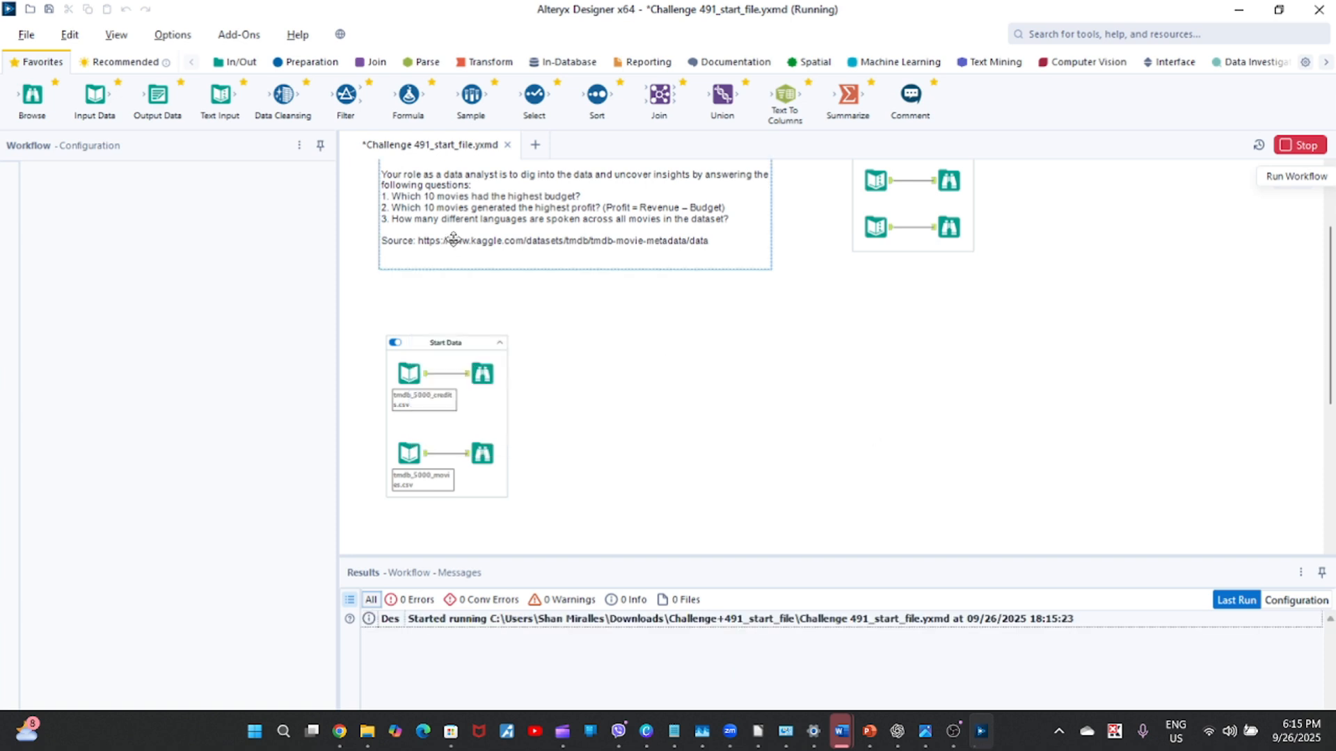
left_click(485, 366)
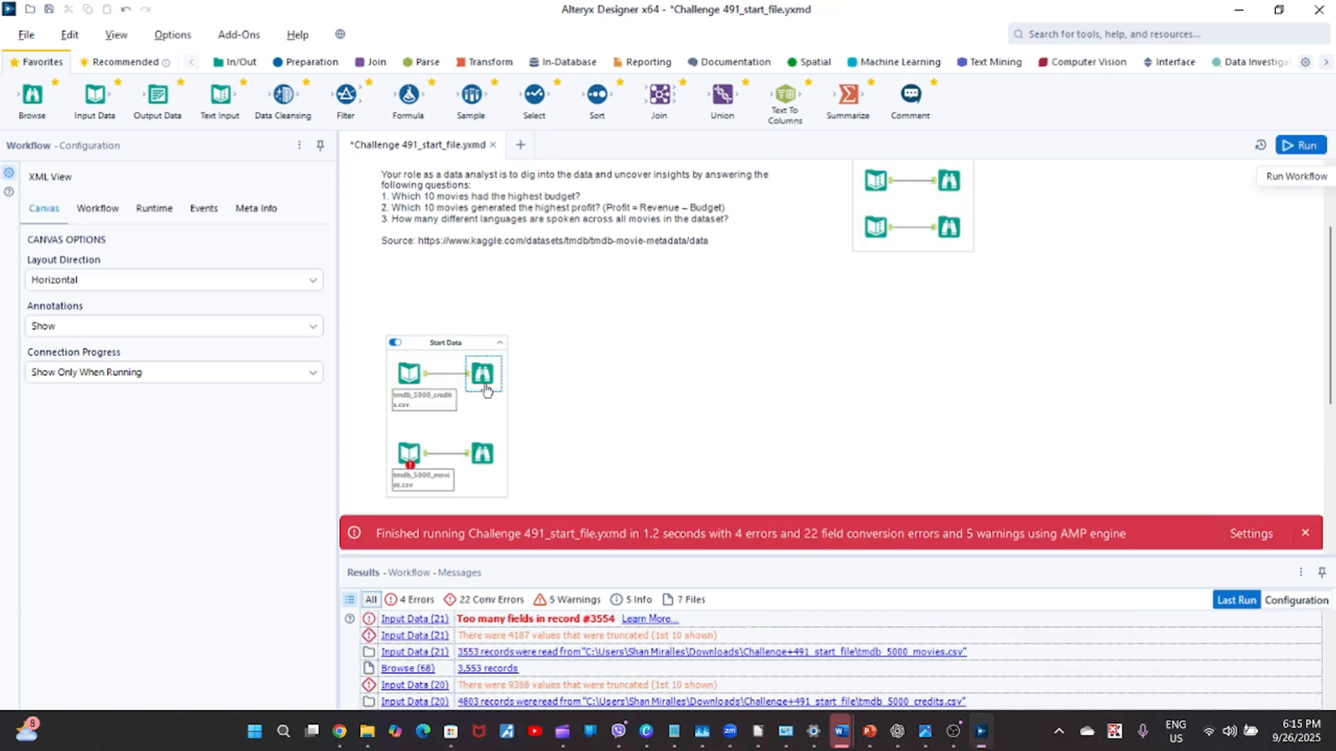
left_click(1305, 532)
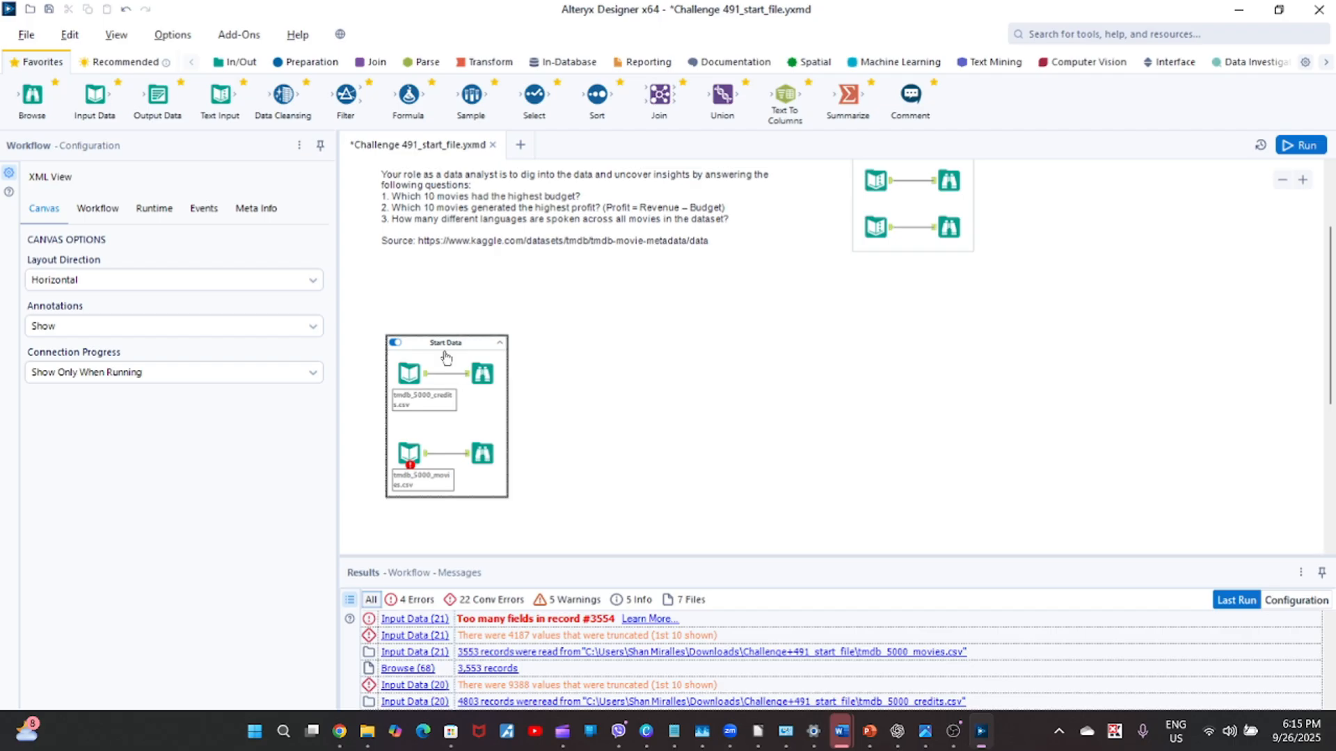
Examine and compare the credits and movies data in the two Start Data Browse tools, using an enlarged Results pane.
left_click(484, 375)
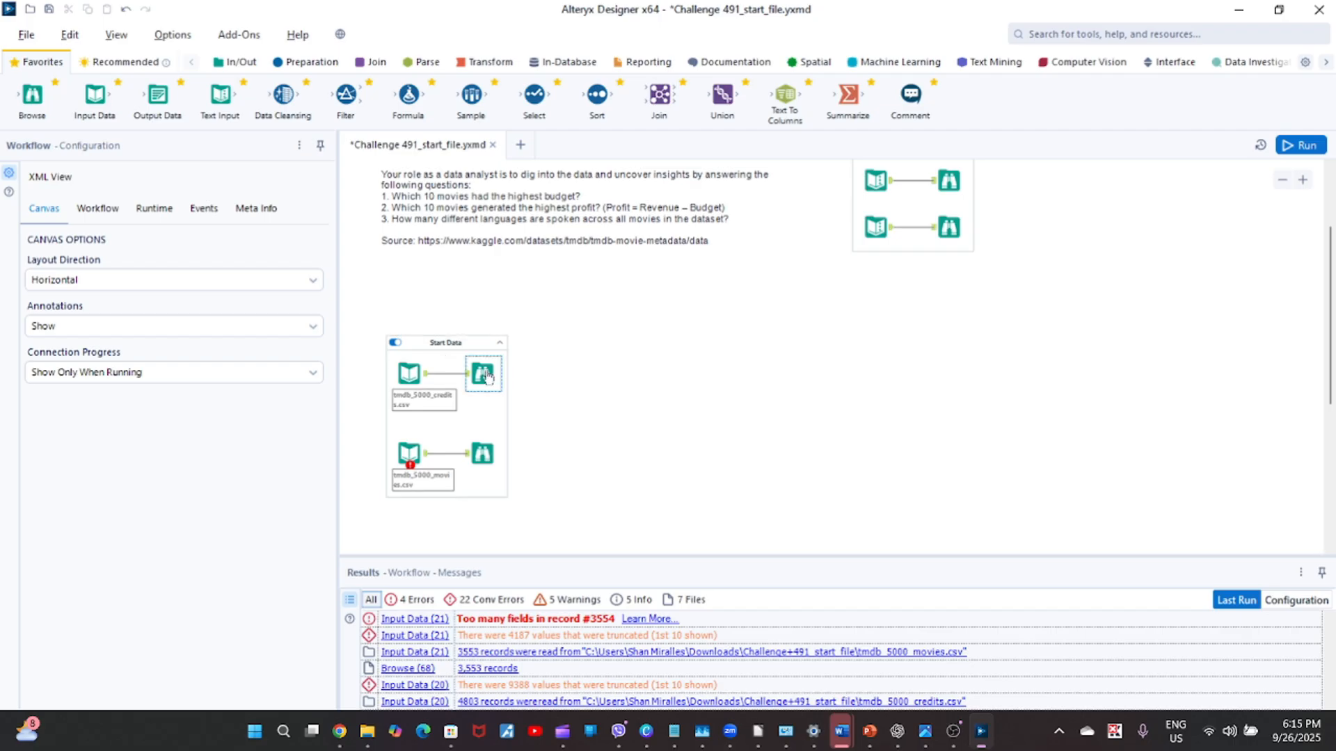
left_click(482, 456)
left_click_drag(670, 557, 676, 432)
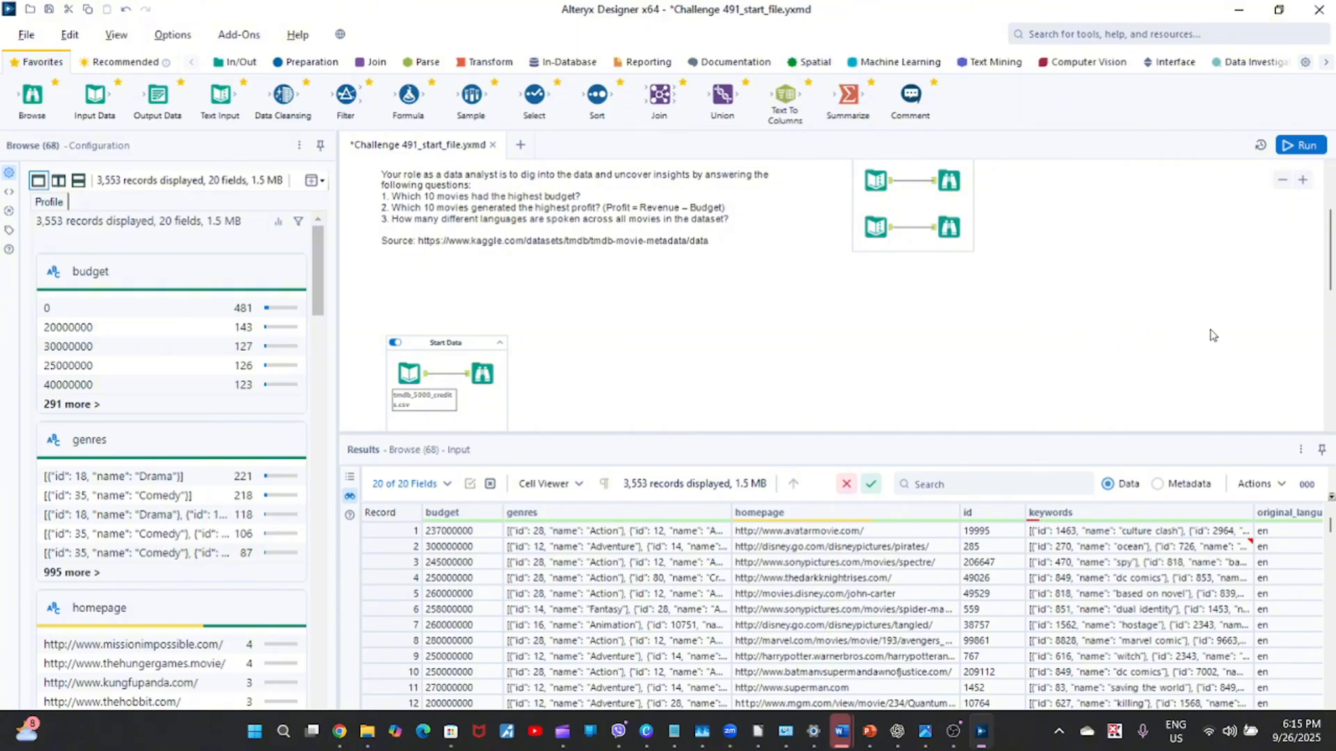
scroll(671, 311, "down", 2)
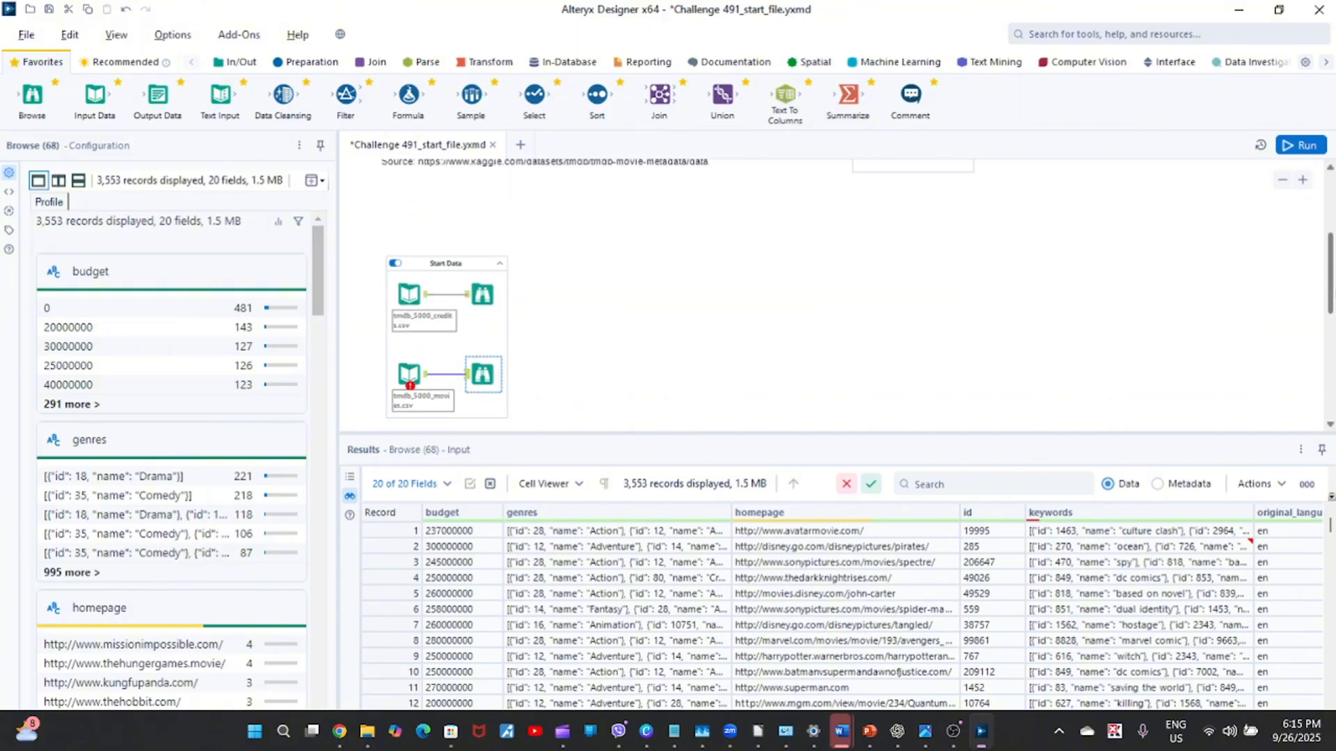
left_click(482, 295)
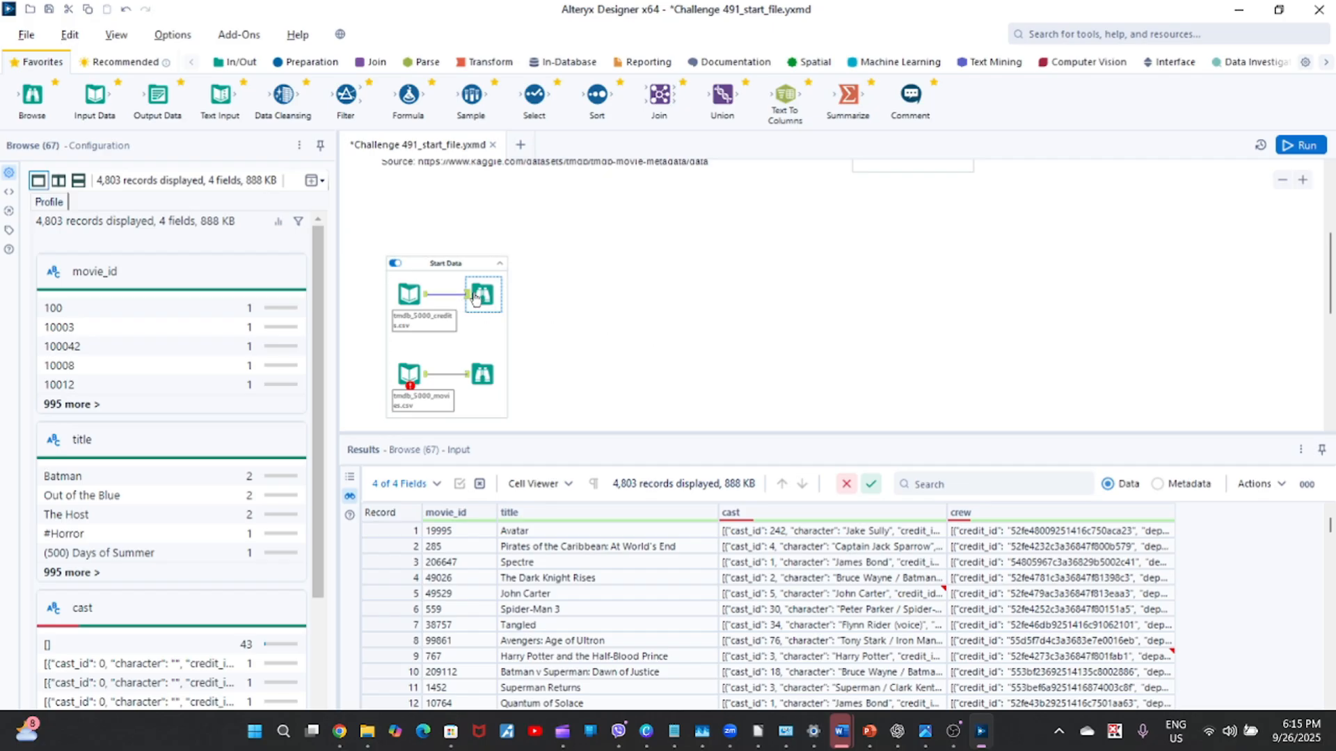
left_click(482, 376)
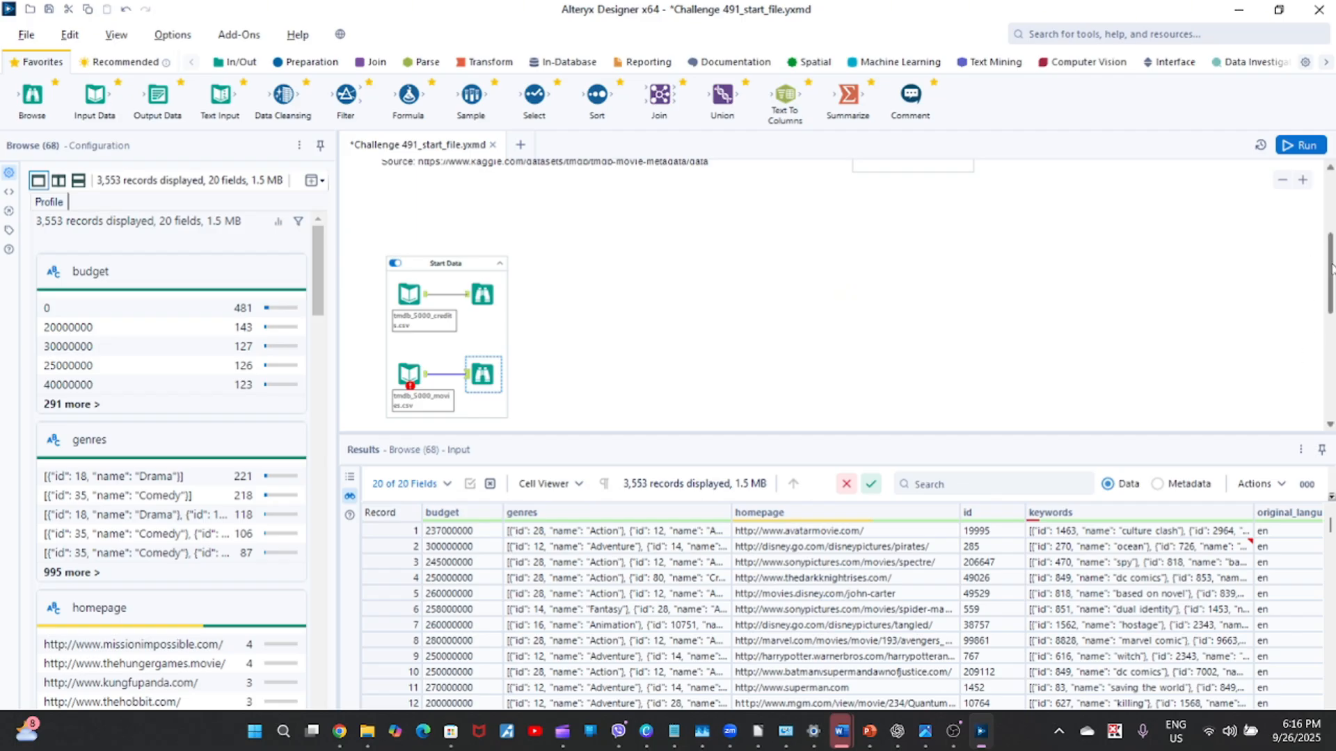
left_click_drag(1330, 266, 1331, 274)
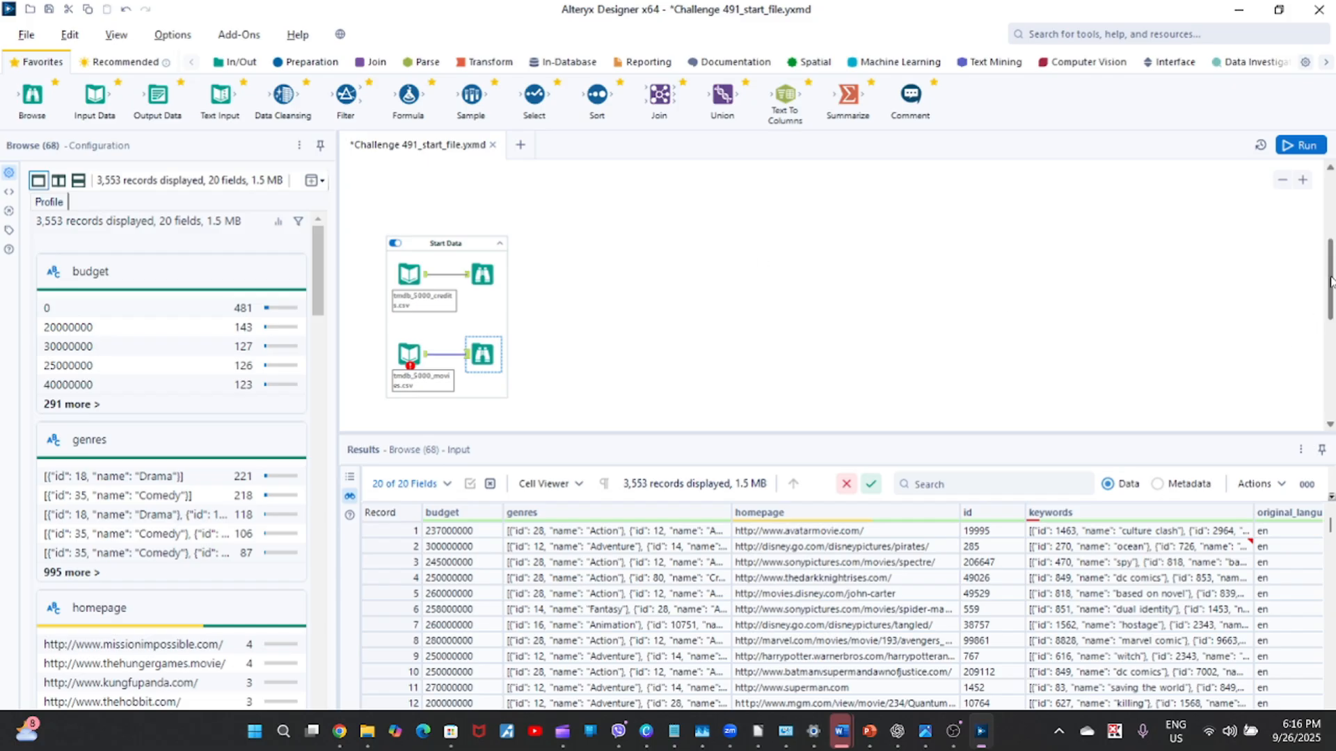
left_click(479, 280)
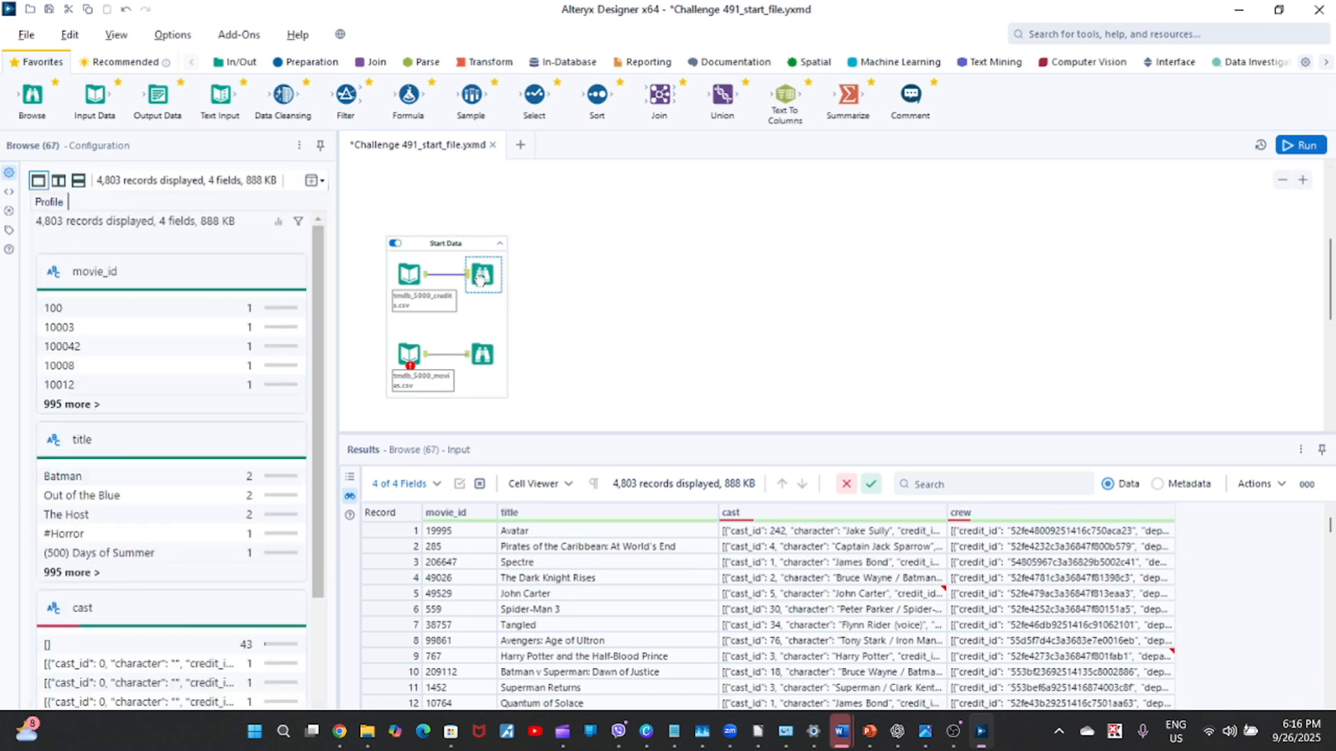
left_click(487, 359)
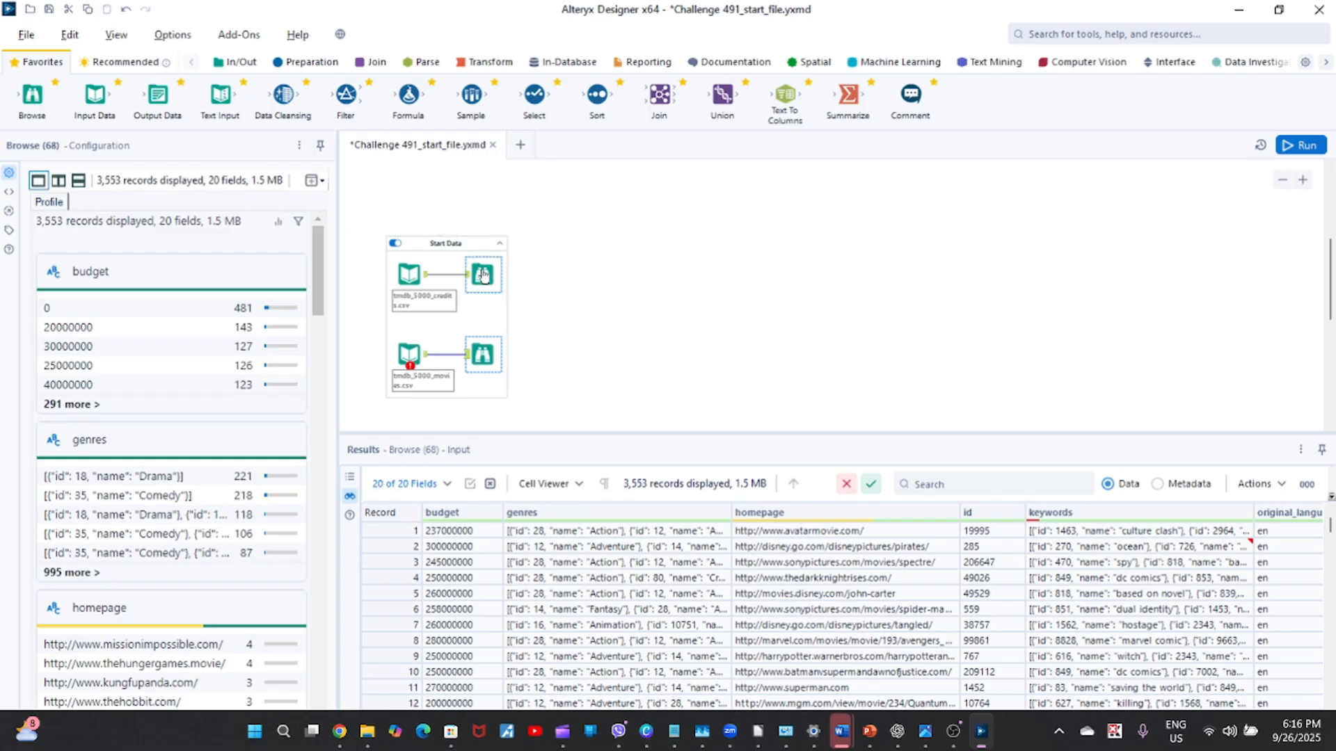
left_click(484, 276)
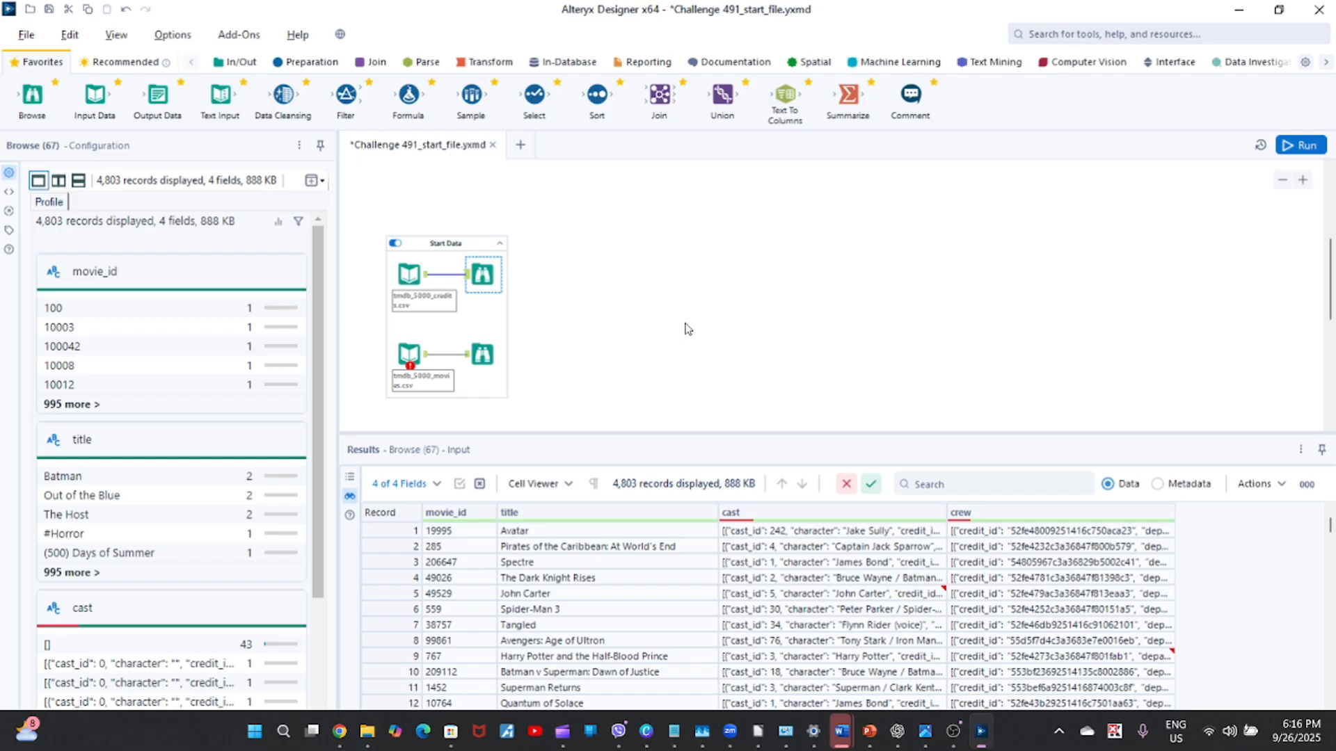
left_click(1239, 14)
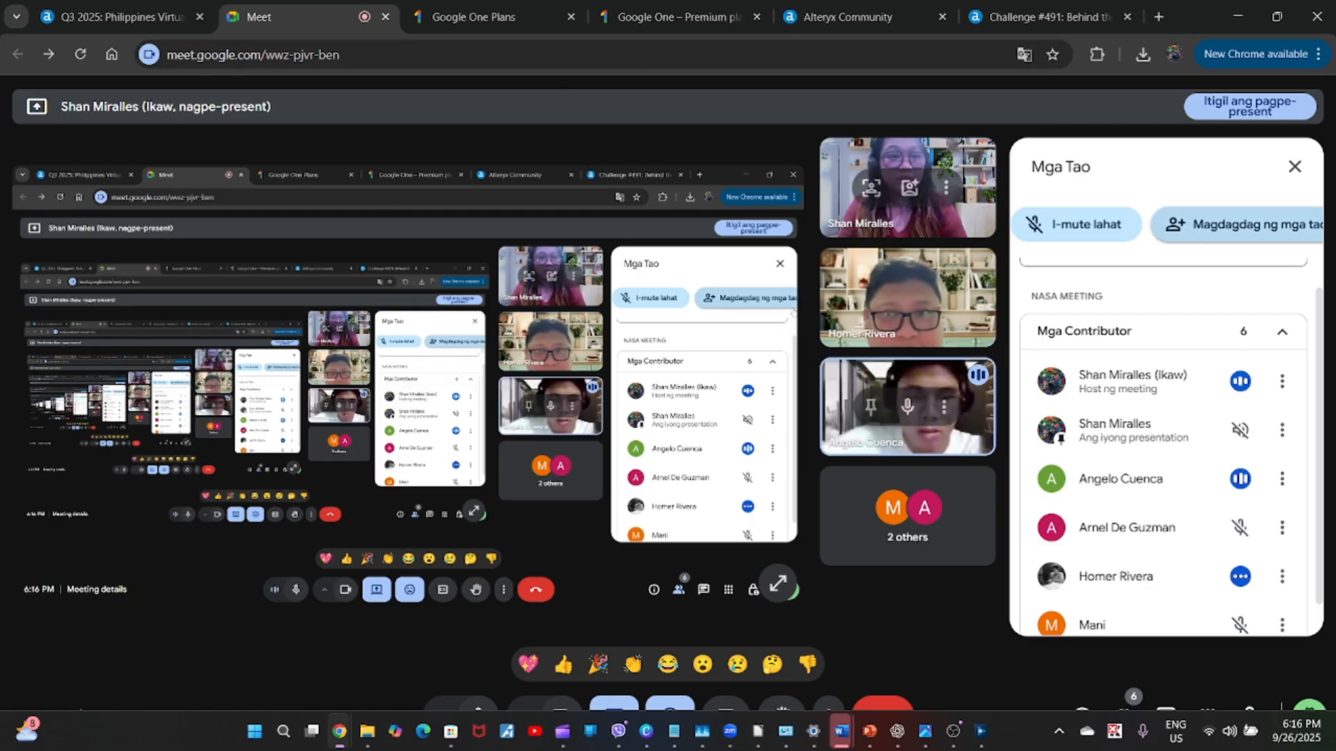
left_click(977, 731)
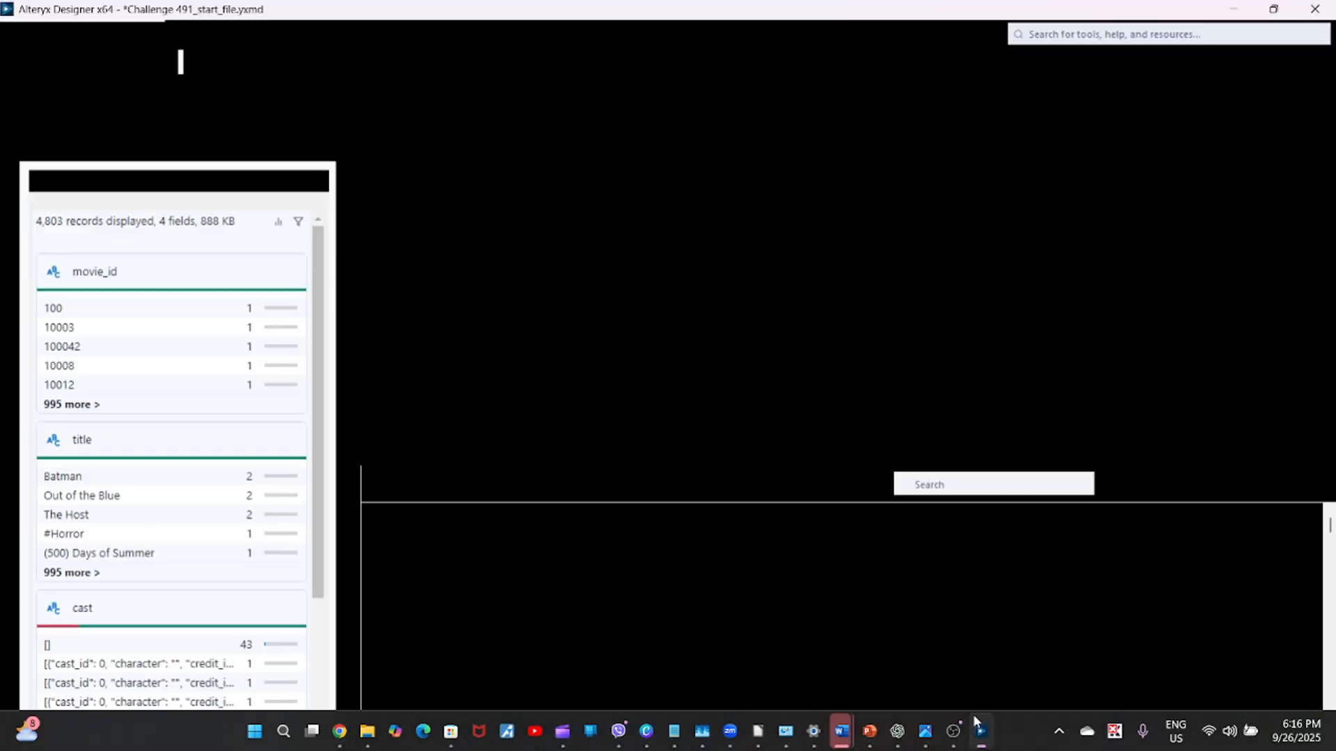
left_click(977, 724)
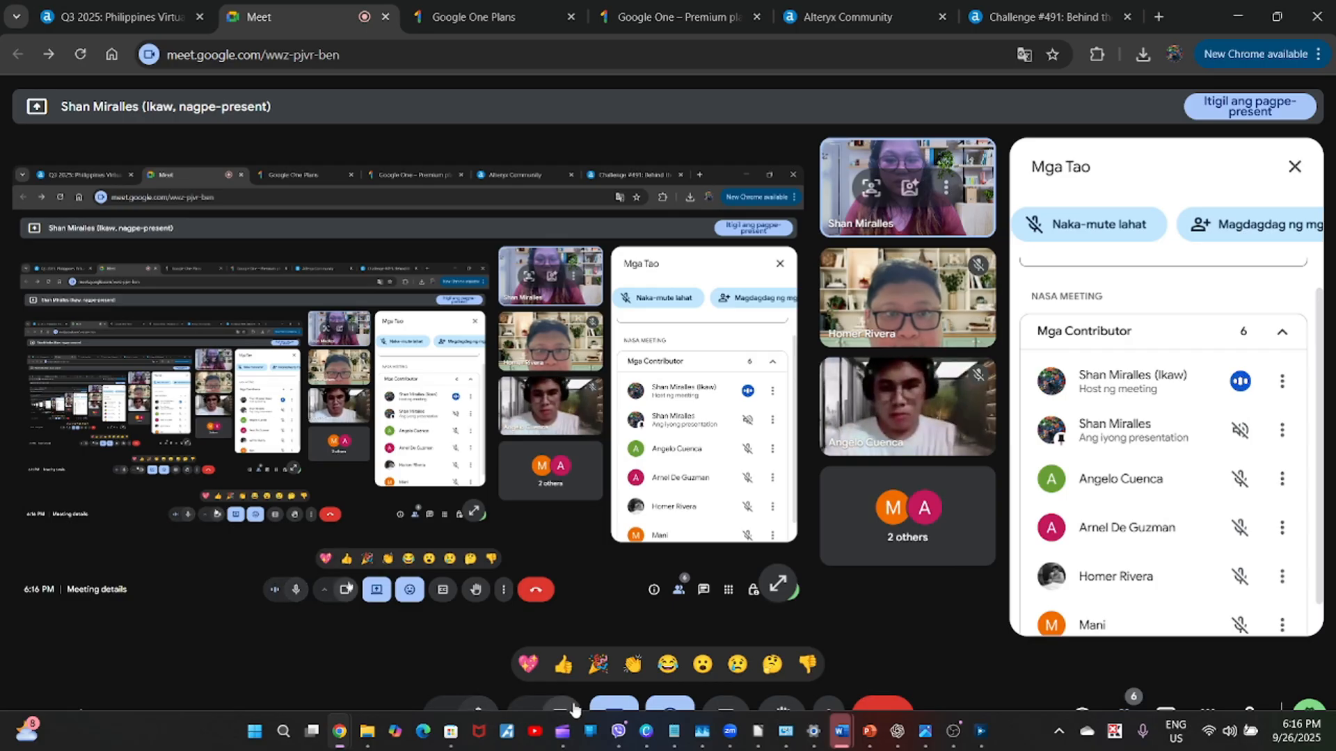
Change the Google Meet presentation to share the entire screen, and switch to Alteryx Designer.
left_click(613, 706)
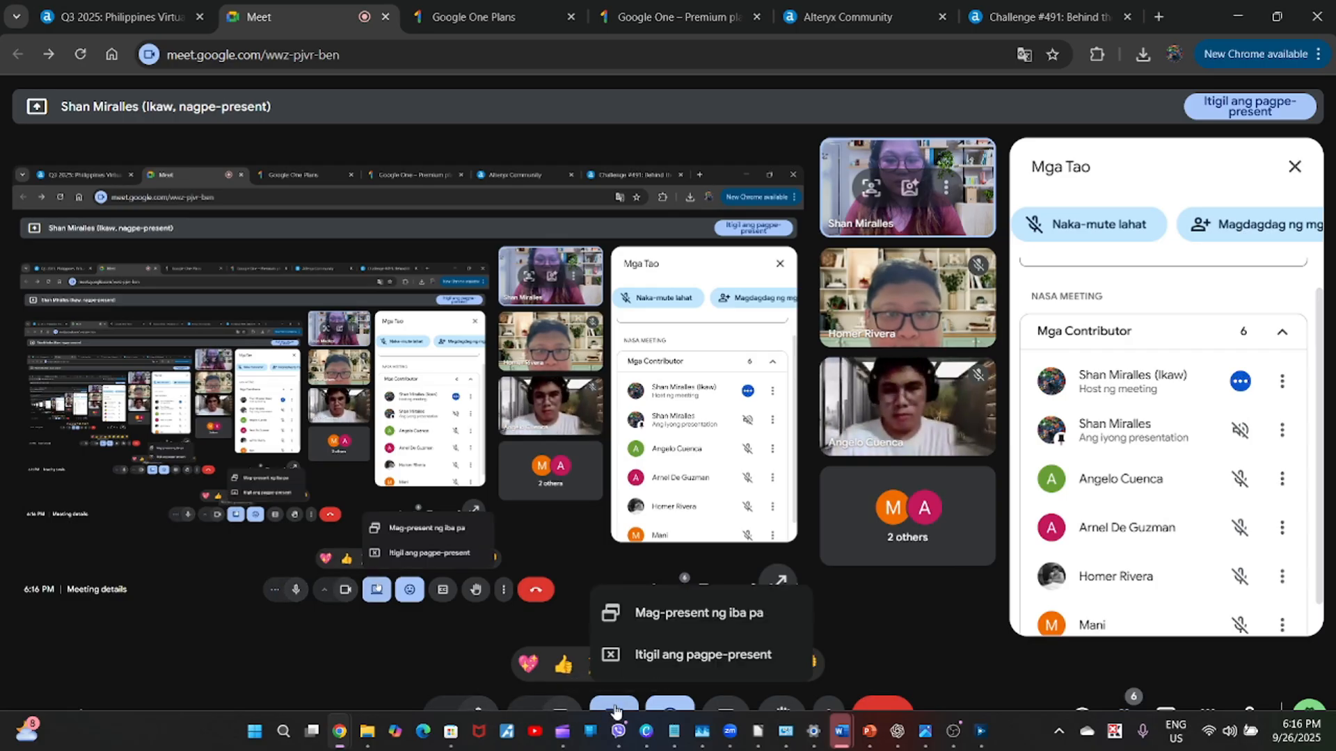
left_click(701, 613)
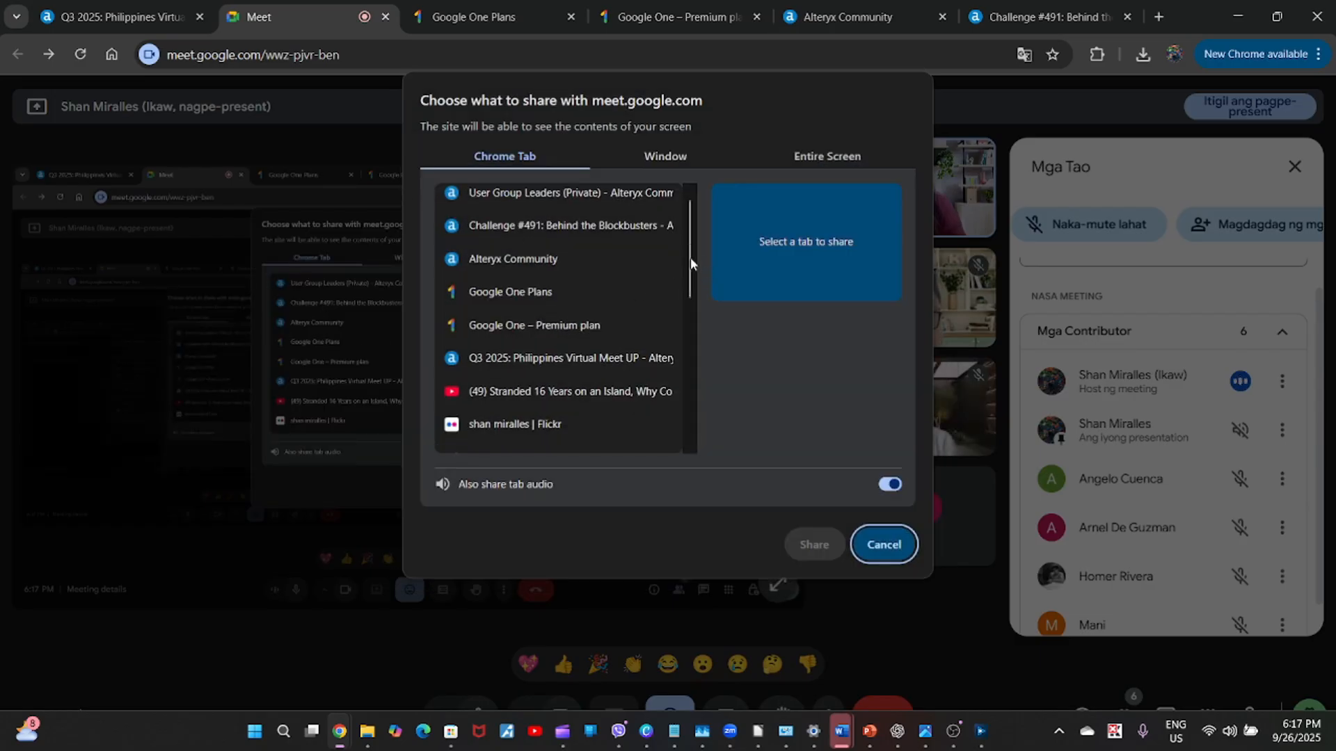
left_click(682, 149)
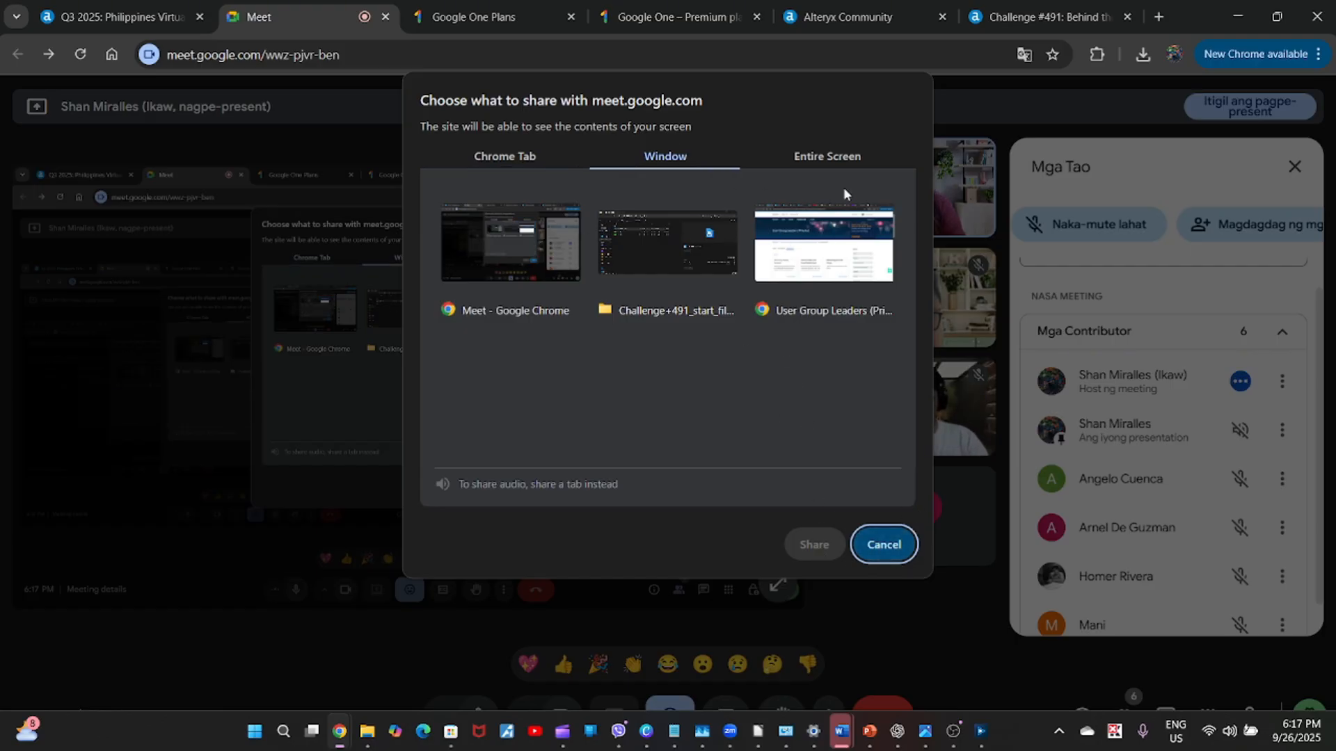
left_click(810, 154)
left_click(639, 336)
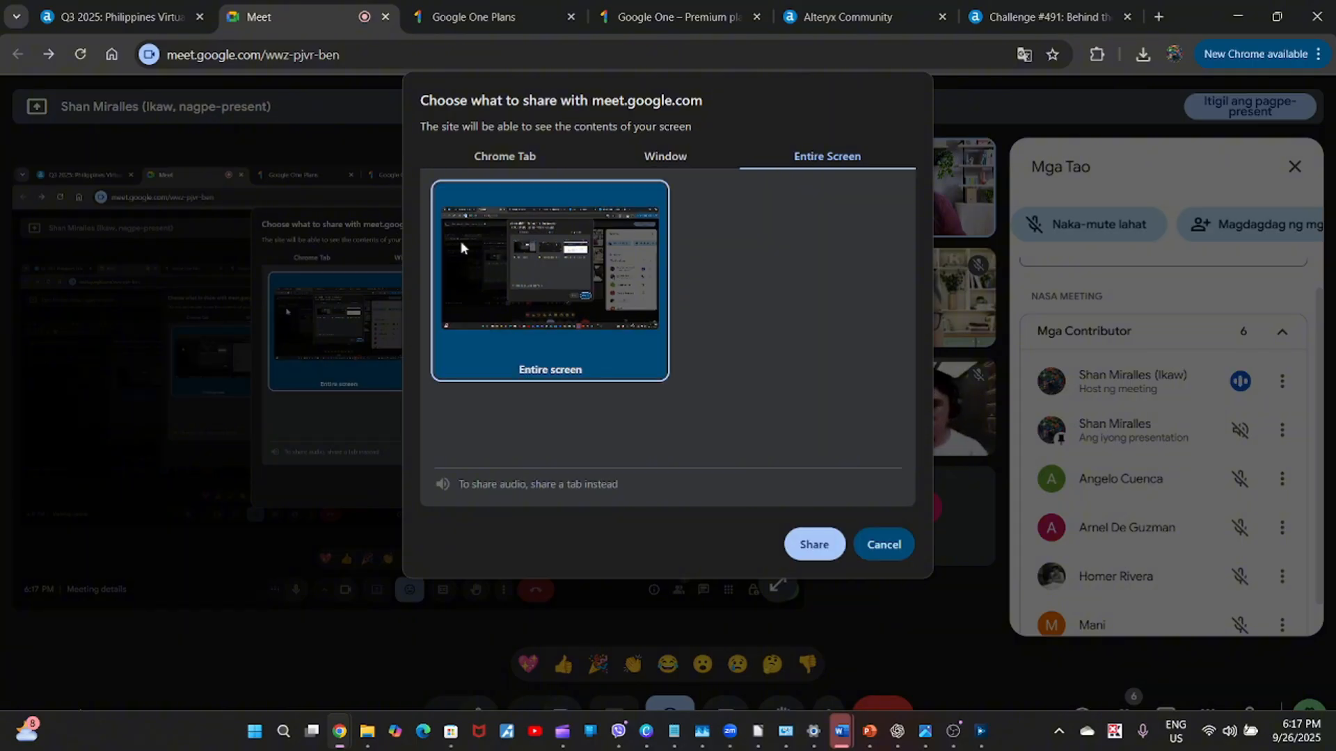
left_click(792, 540)
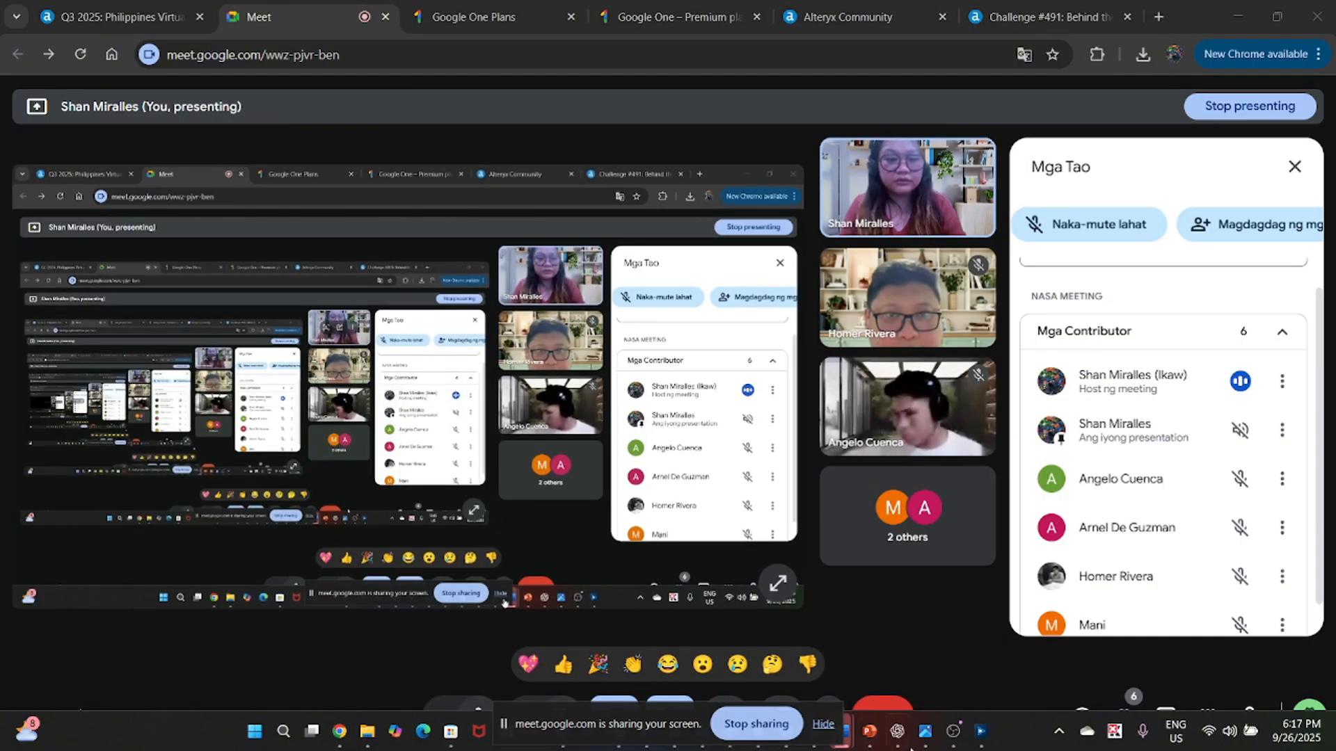
left_click(981, 731)
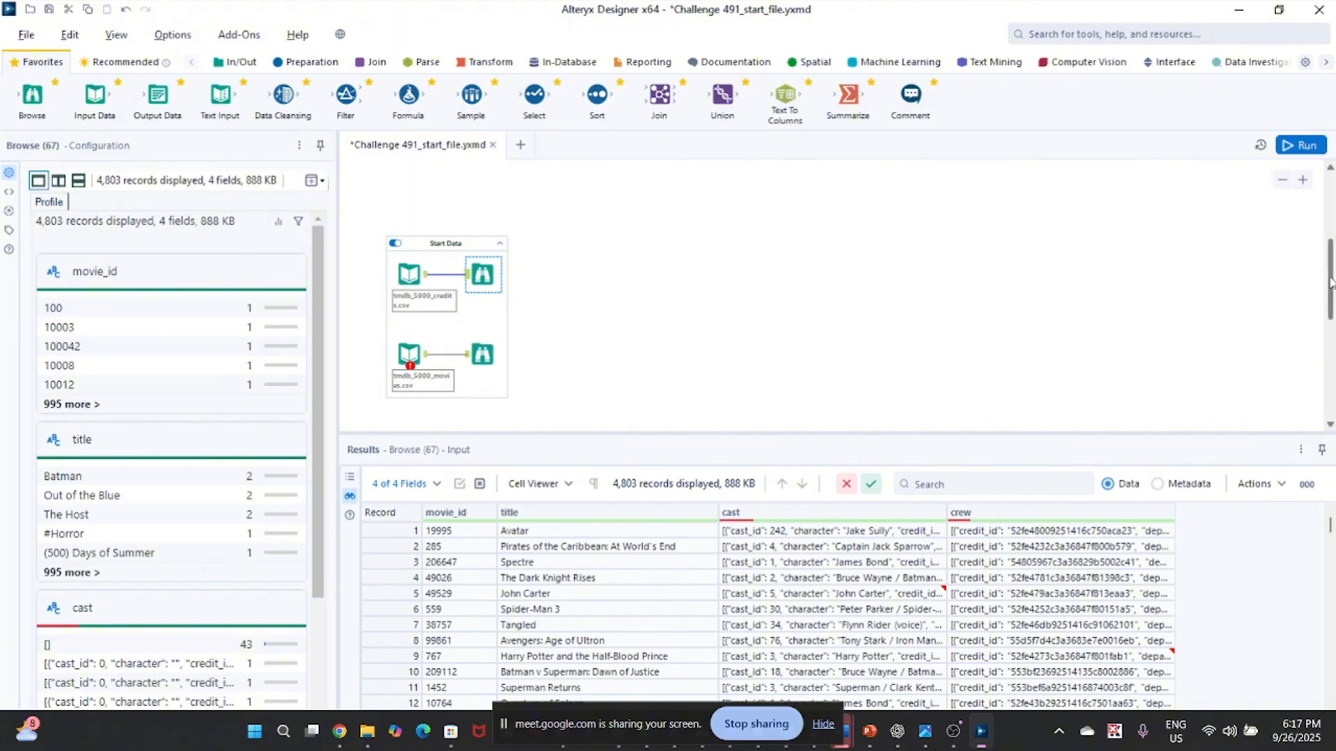
Review the challenge questions and compare the credits and movies records in the two Start Data Browse tools.
left_click_drag(1330, 281, 1322, 203)
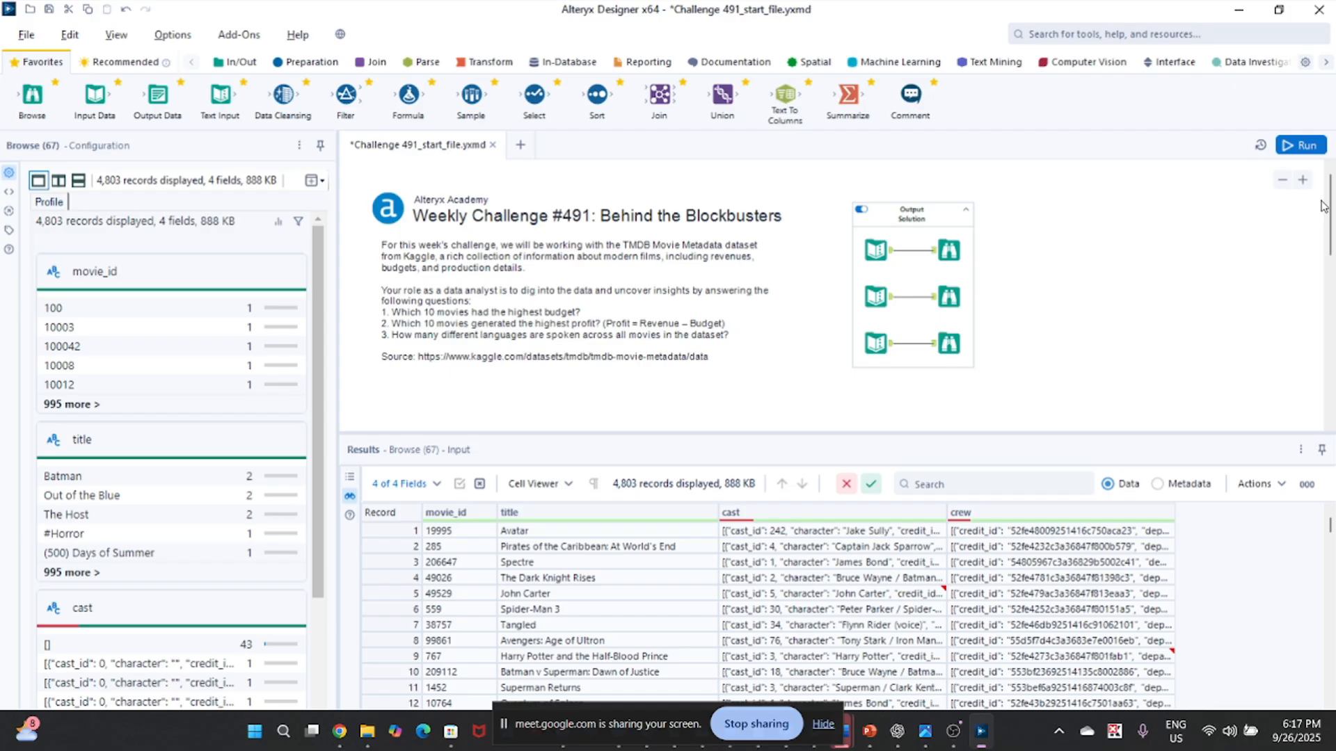
scroll(1321, 205, "down", 5)
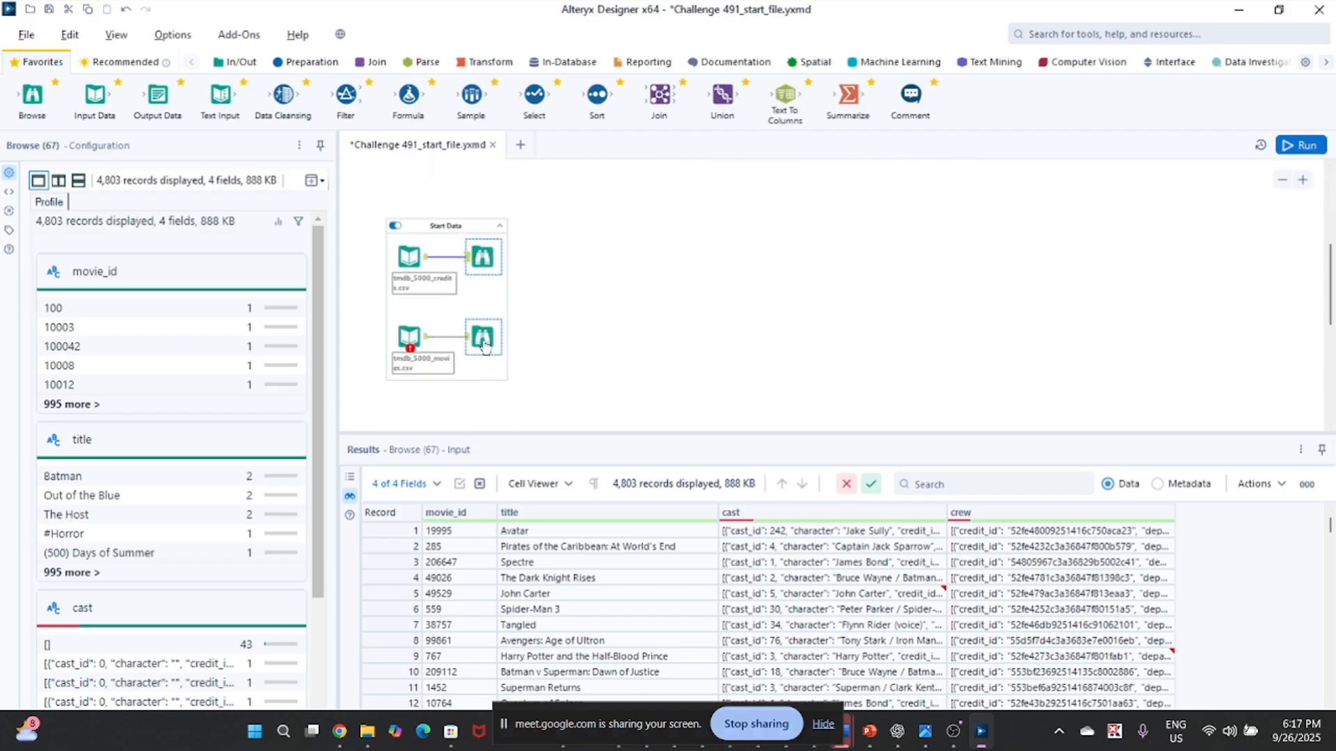
left_click(485, 339)
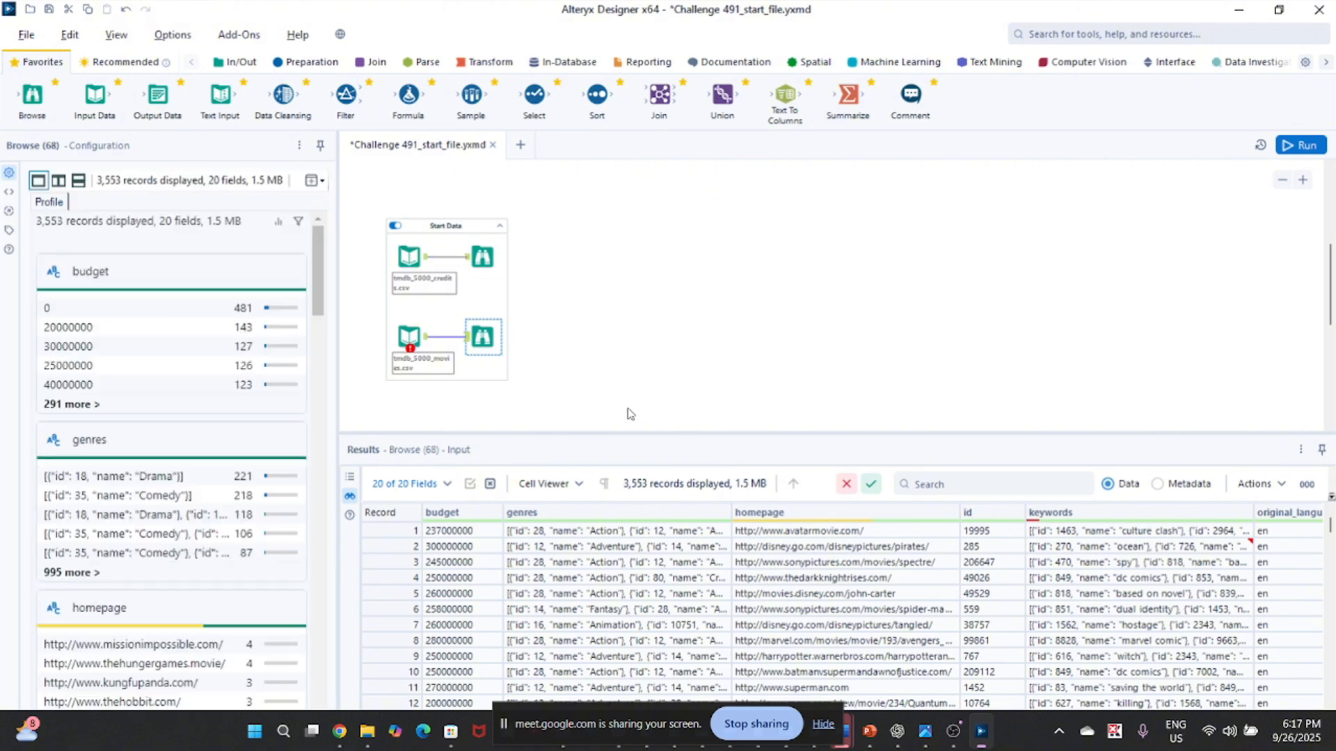
left_click(482, 258)
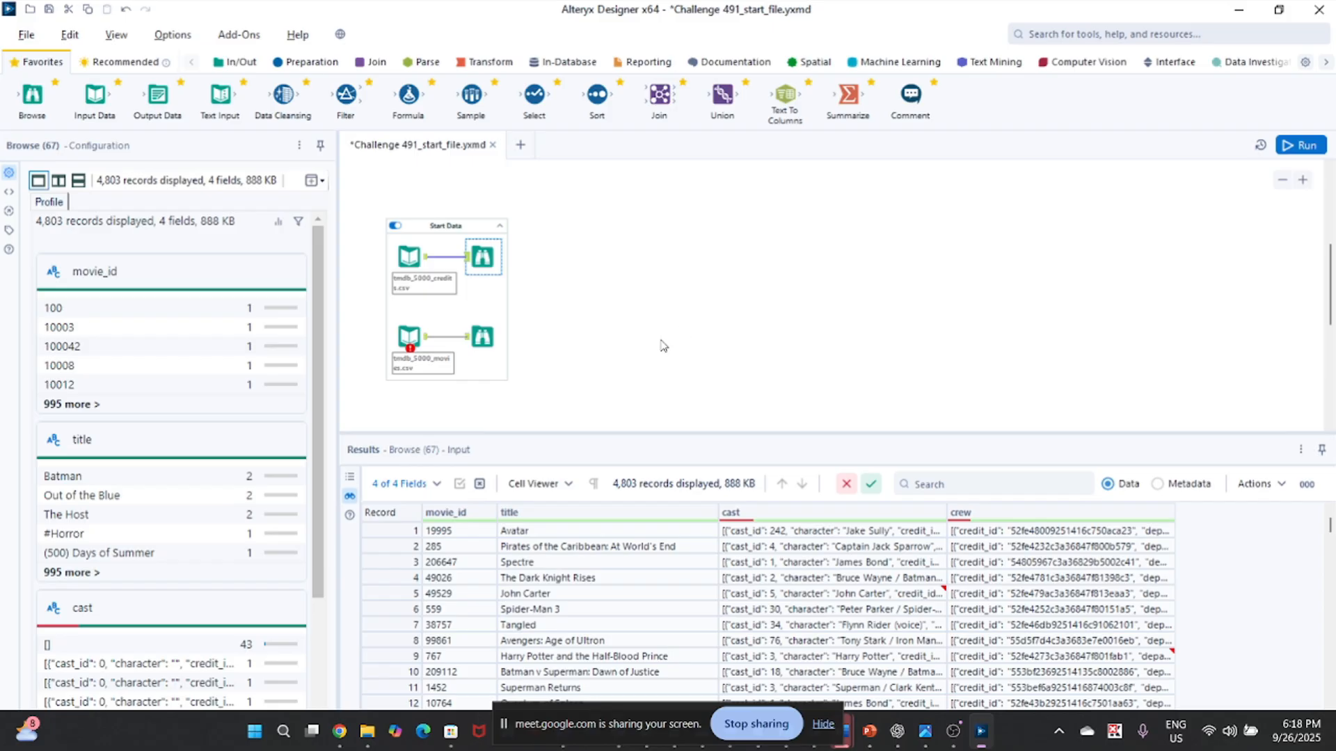
left_click(481, 338)
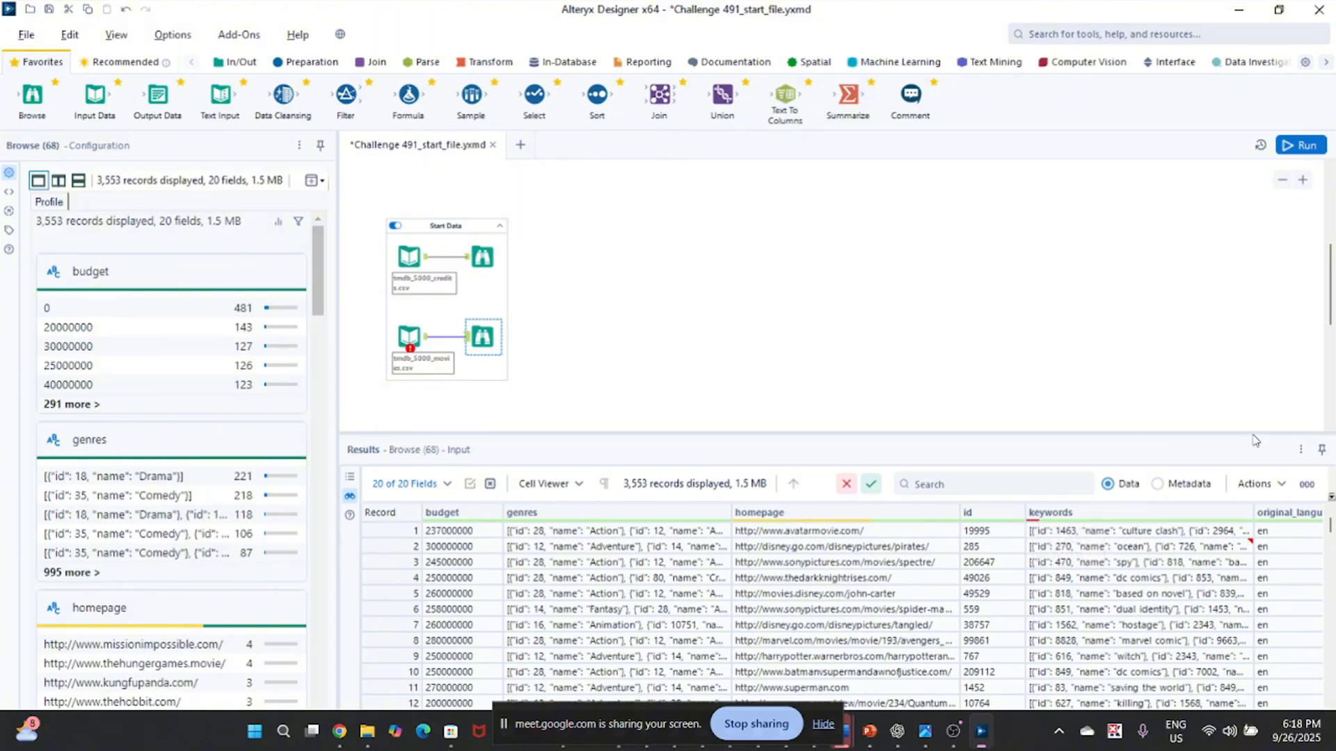
Examine the movies field names and data types as metadata in an enlarged Results pane, and restore the data view and pane size.
left_click(1158, 485)
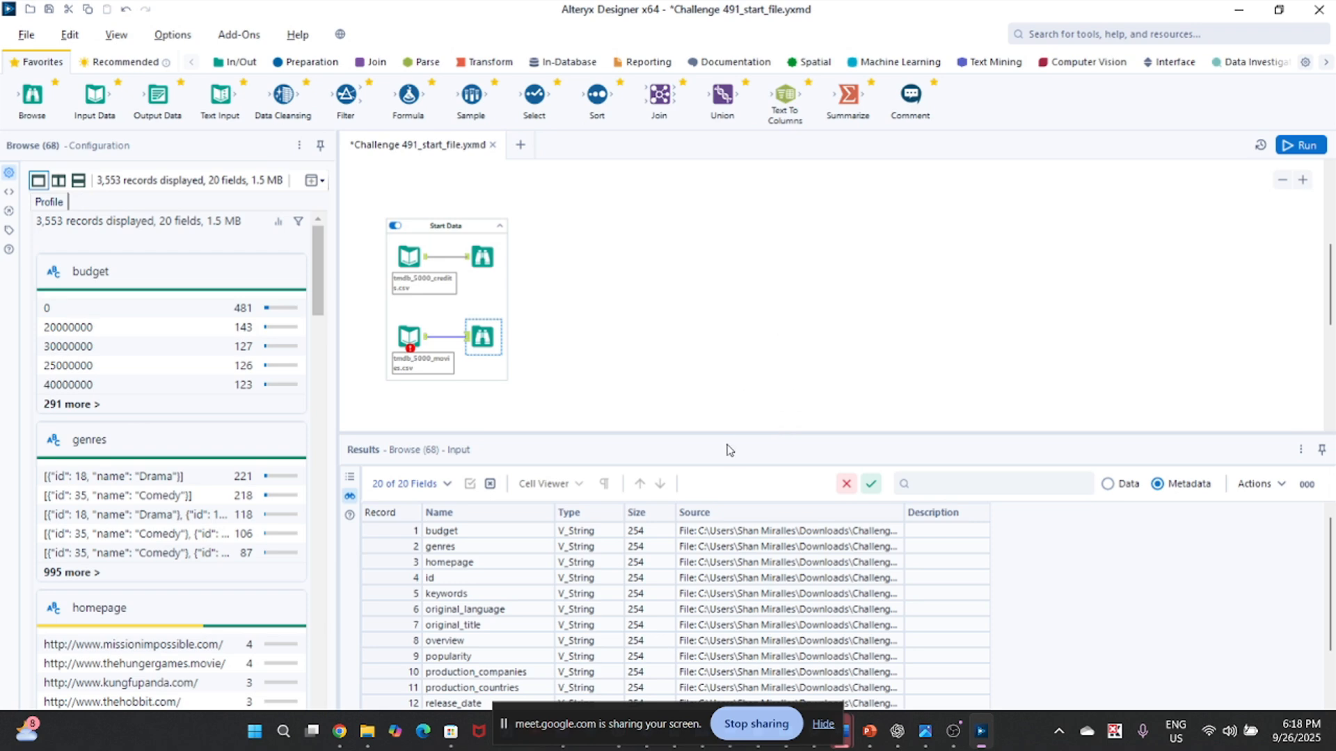
left_click_drag(727, 450, 730, 438)
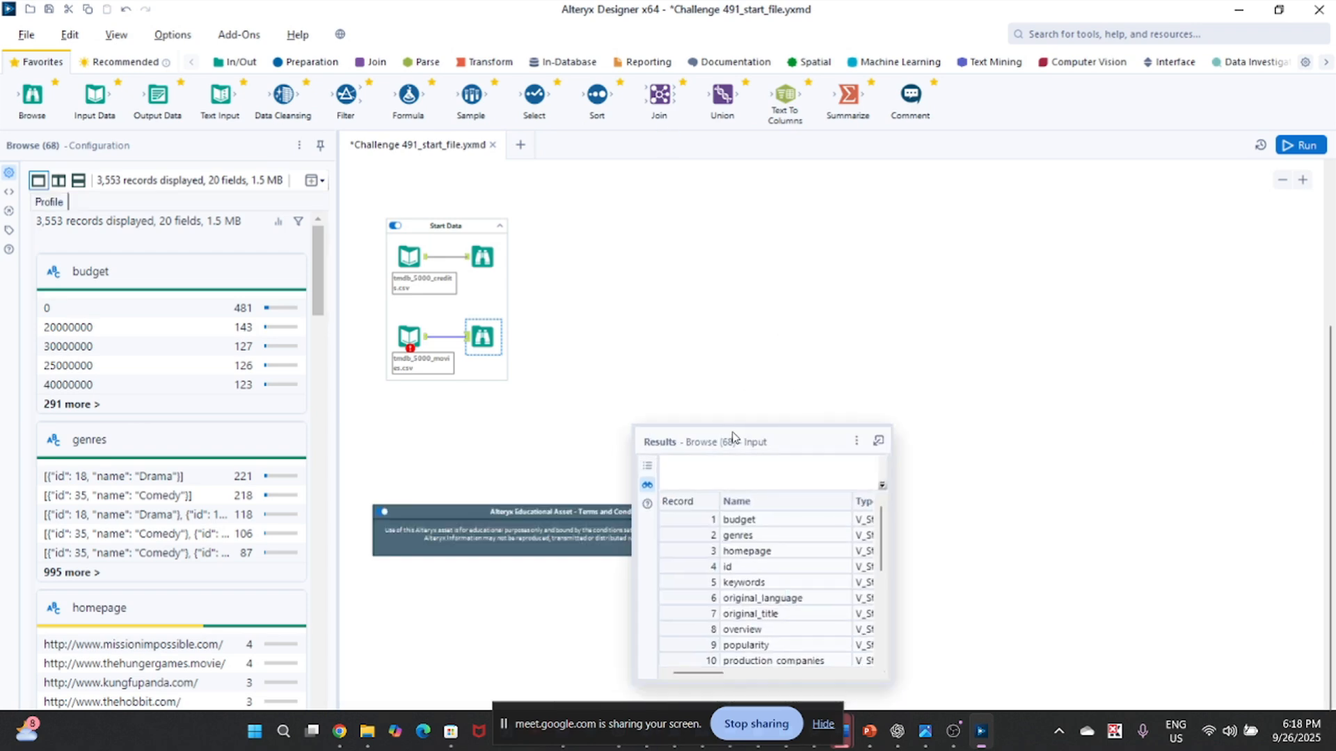
left_click(878, 441)
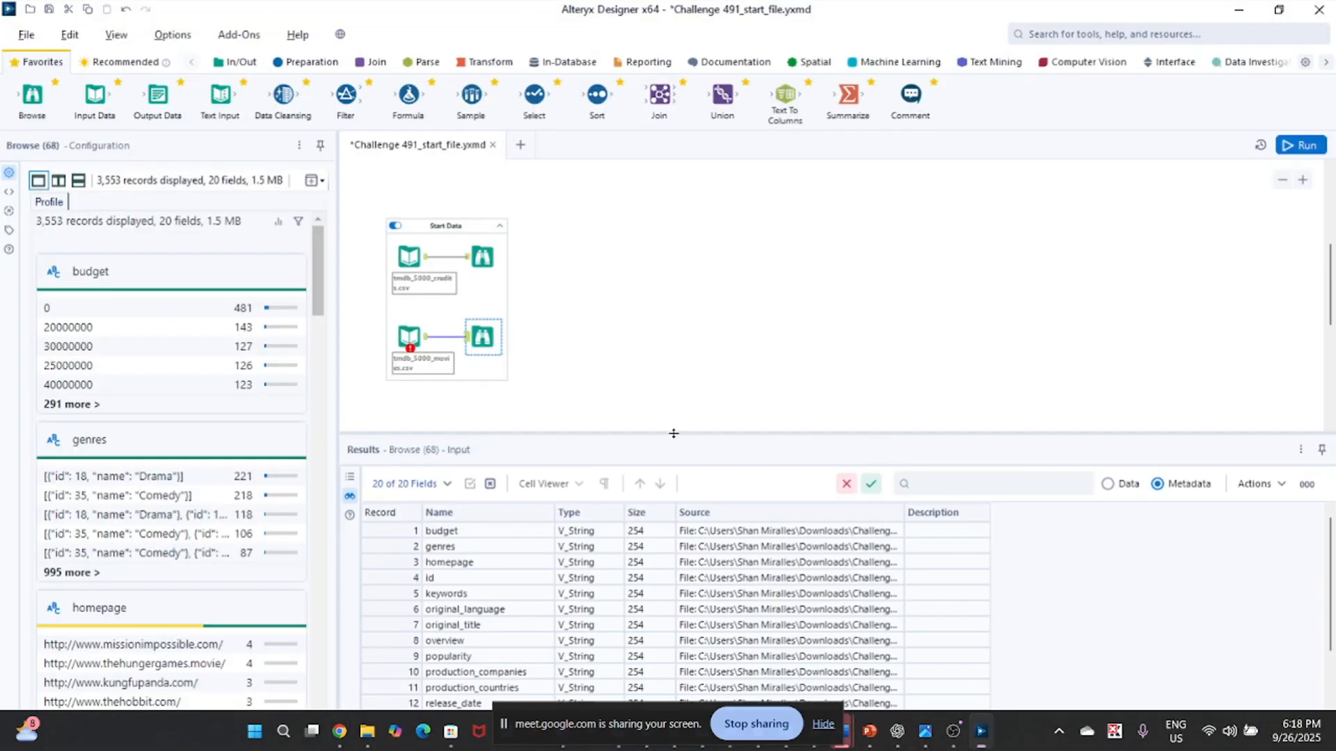
left_click_drag(672, 434, 674, 263)
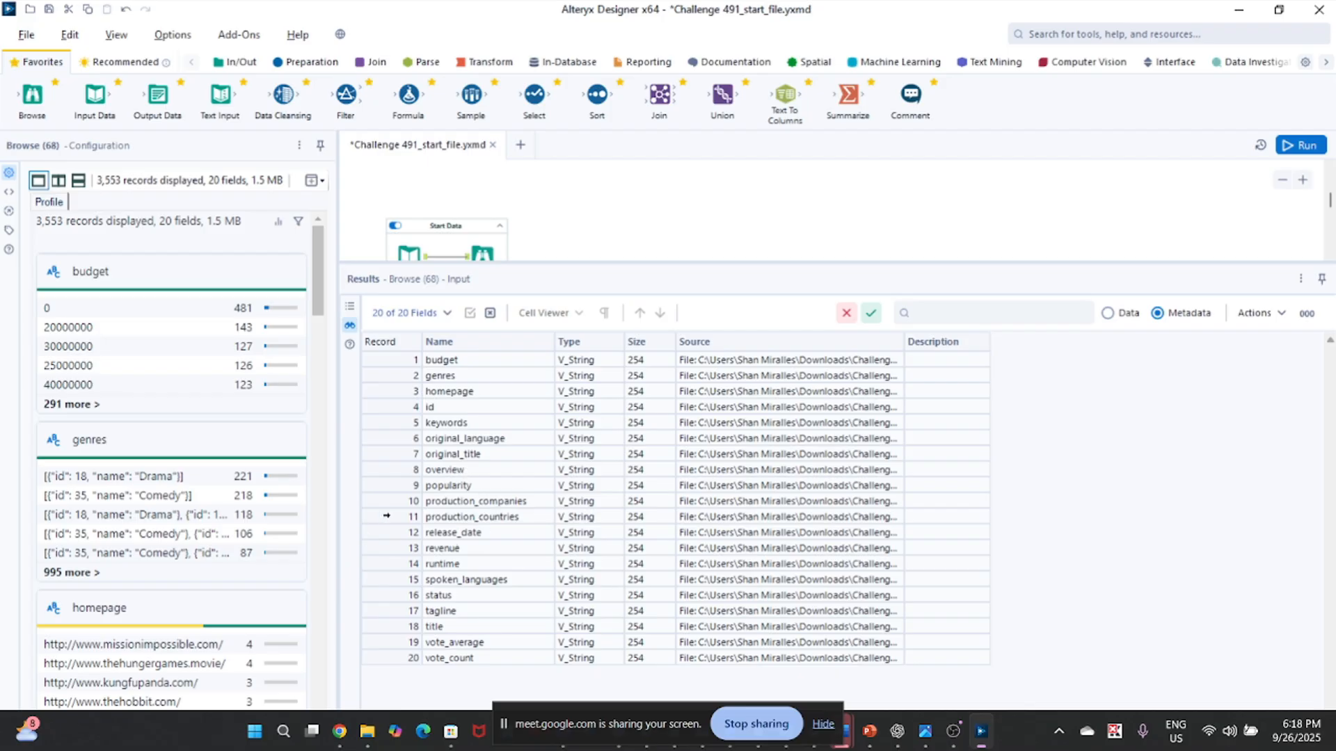
left_click(1107, 313)
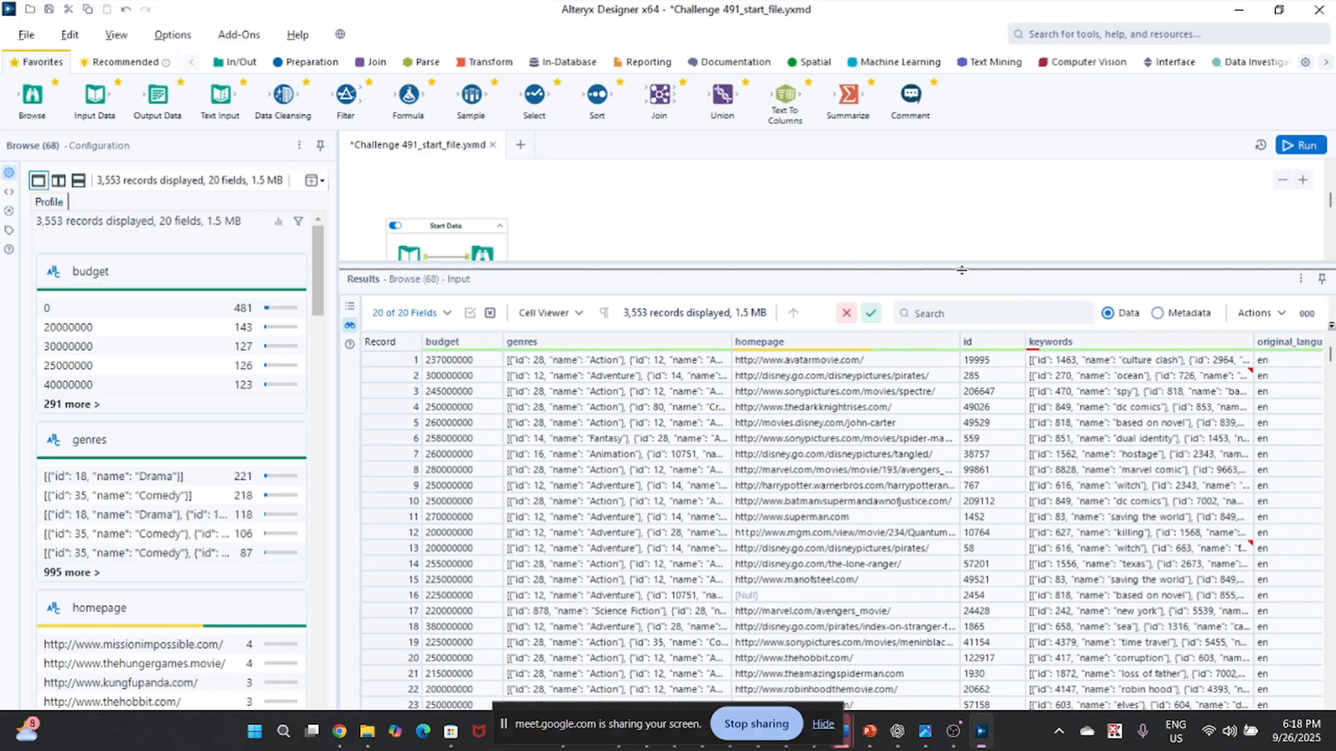
left_click_drag(961, 270, 948, 441)
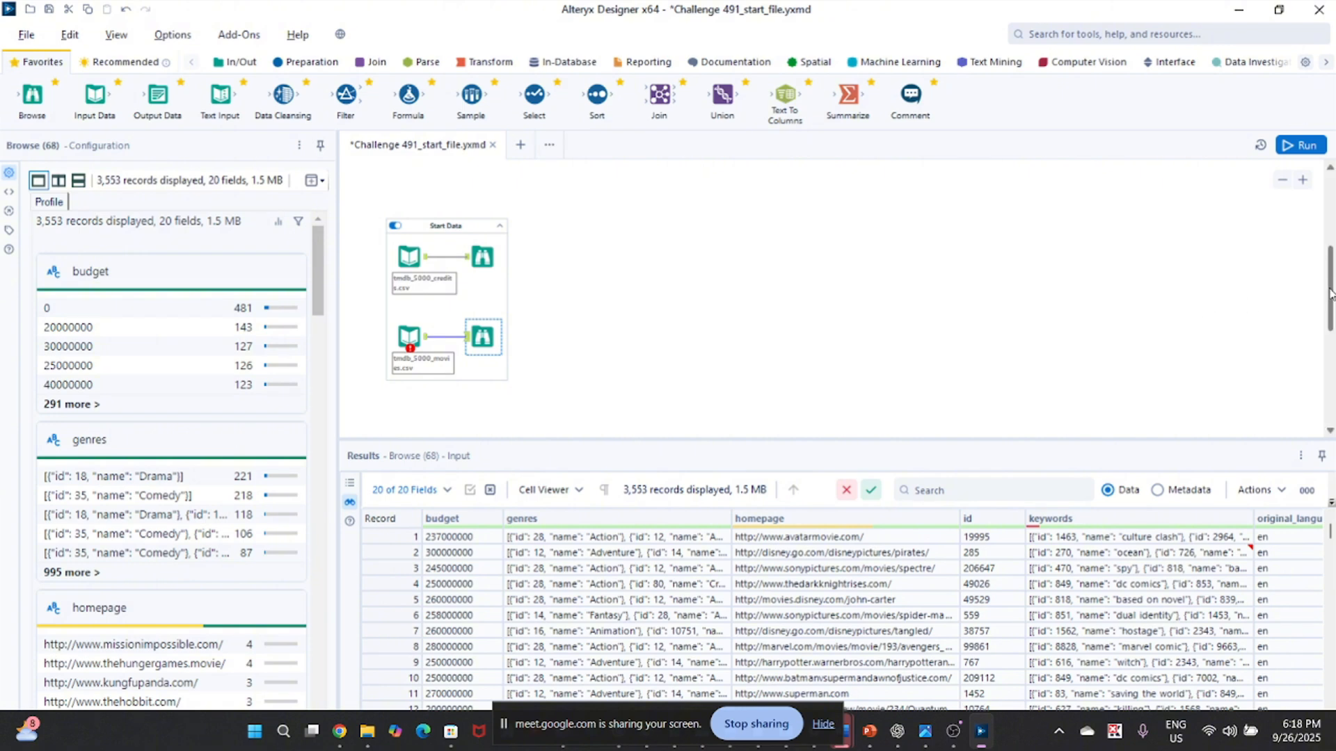
Review the expected budget, profit and language-count answers in the three Output Solution Browse tools.
left_click_drag(1332, 293, 1331, 218)
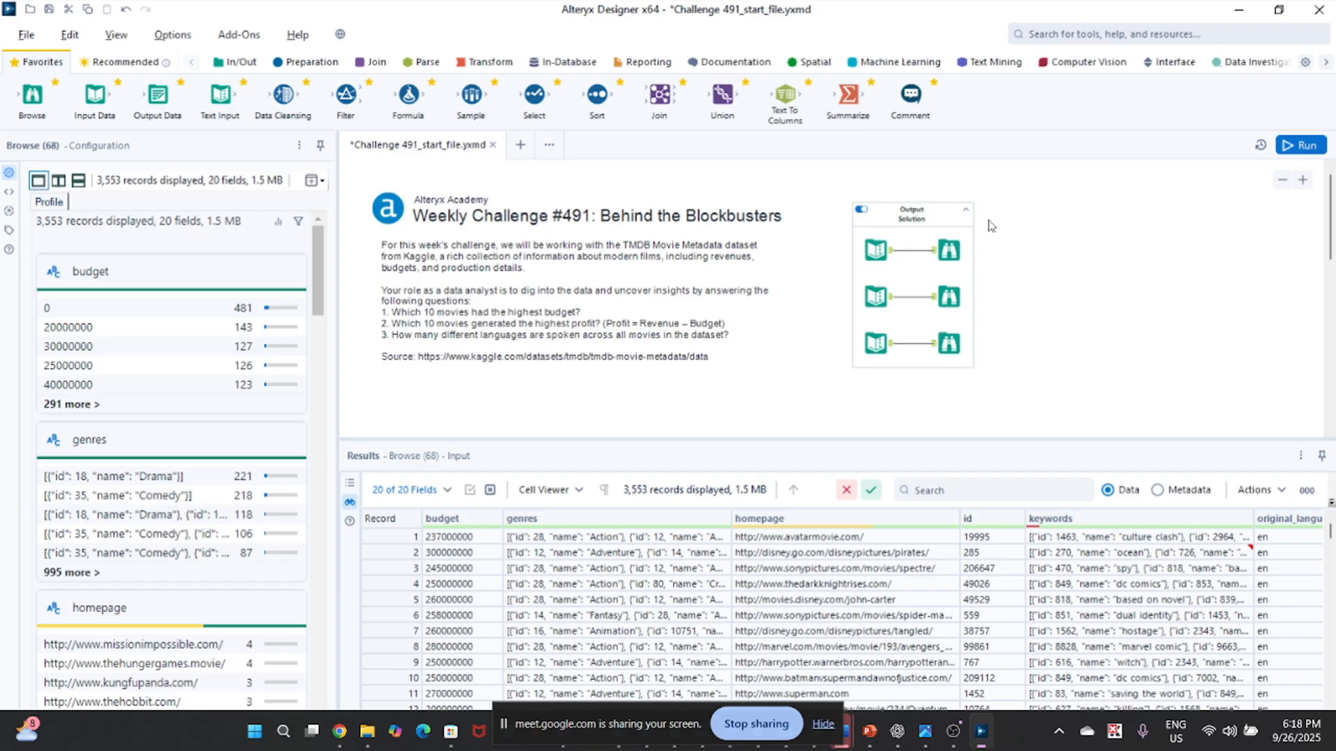
left_click(950, 252)
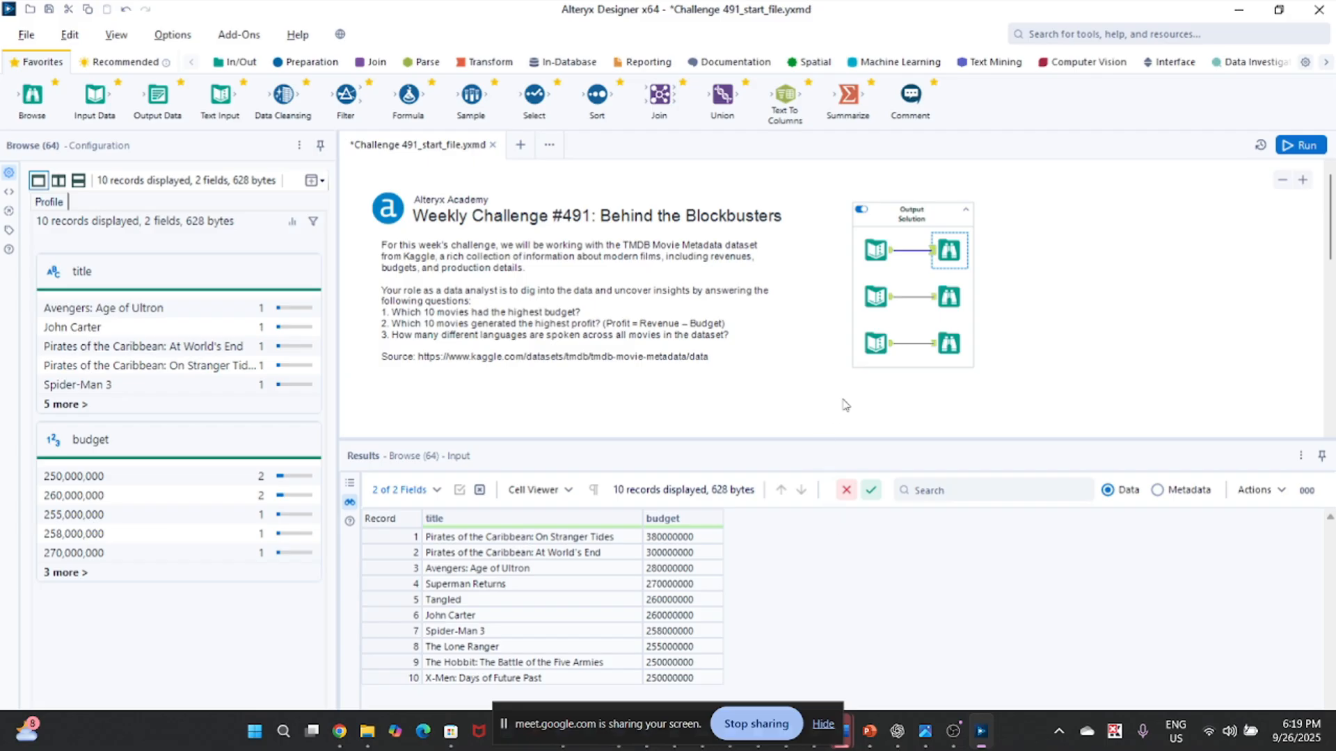
left_click(948, 297)
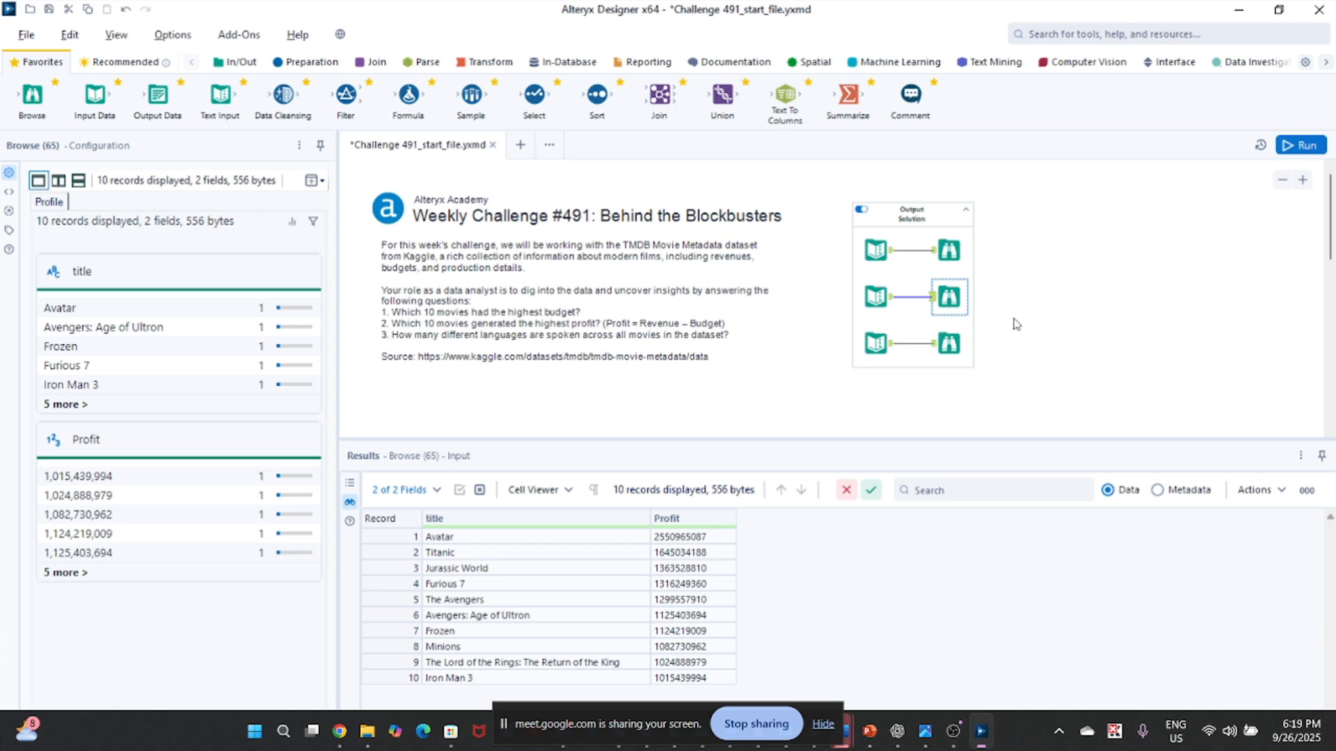
left_click(946, 348)
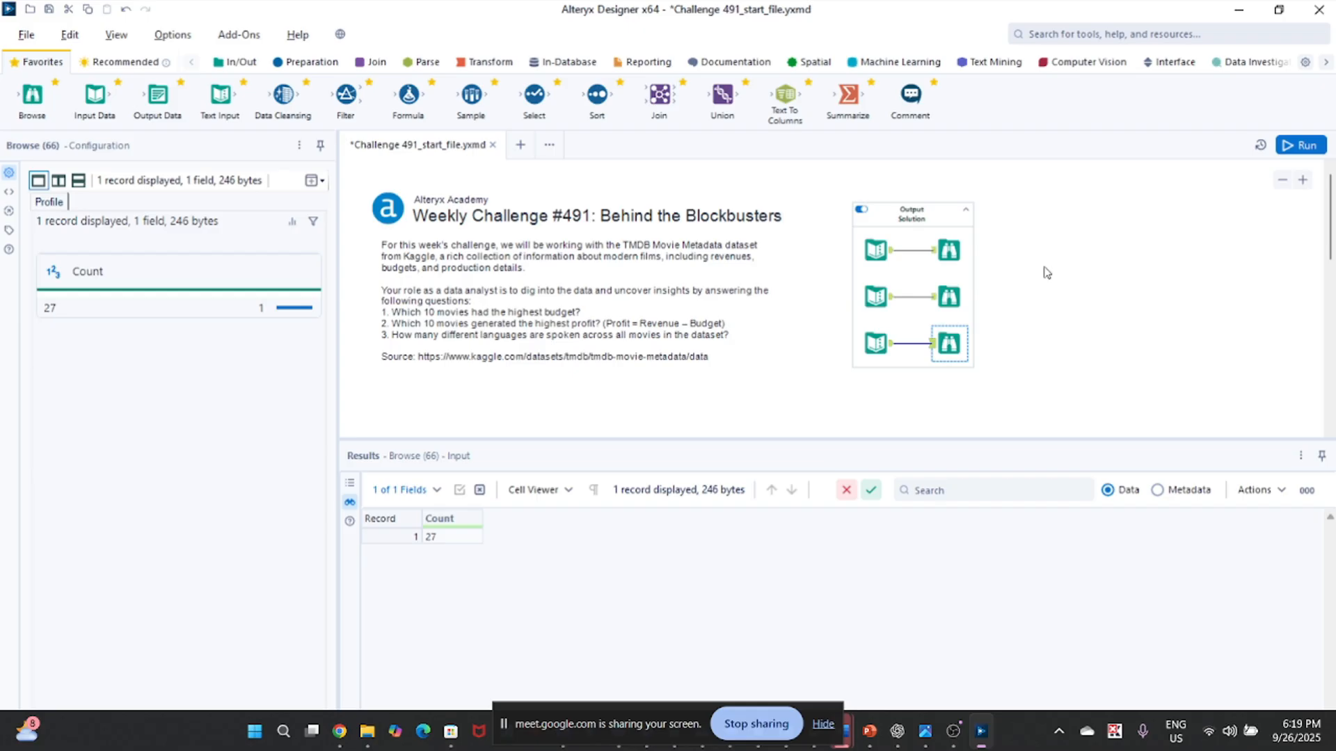
left_click(946, 249)
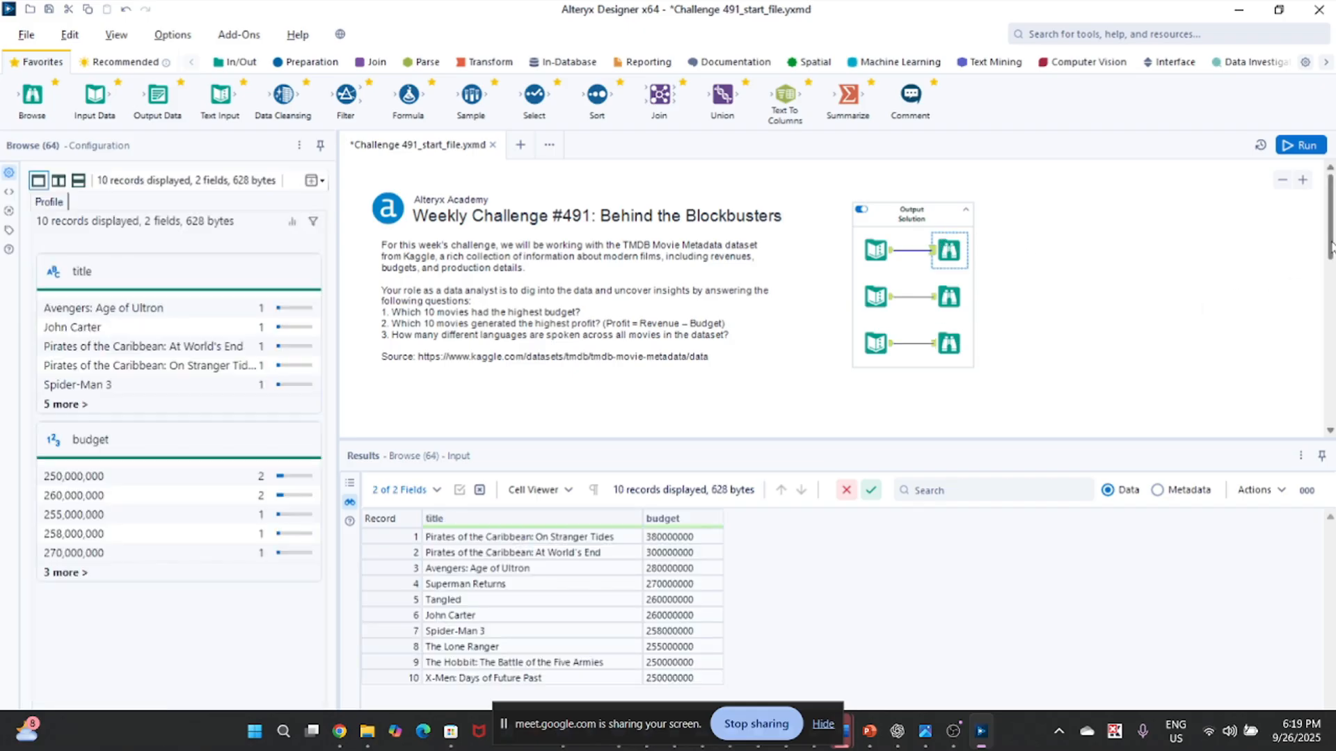
Display the movies data from the Start Data container and move the screen-sharing bar clear of the Results pane.
left_click_drag(1330, 243, 1330, 320)
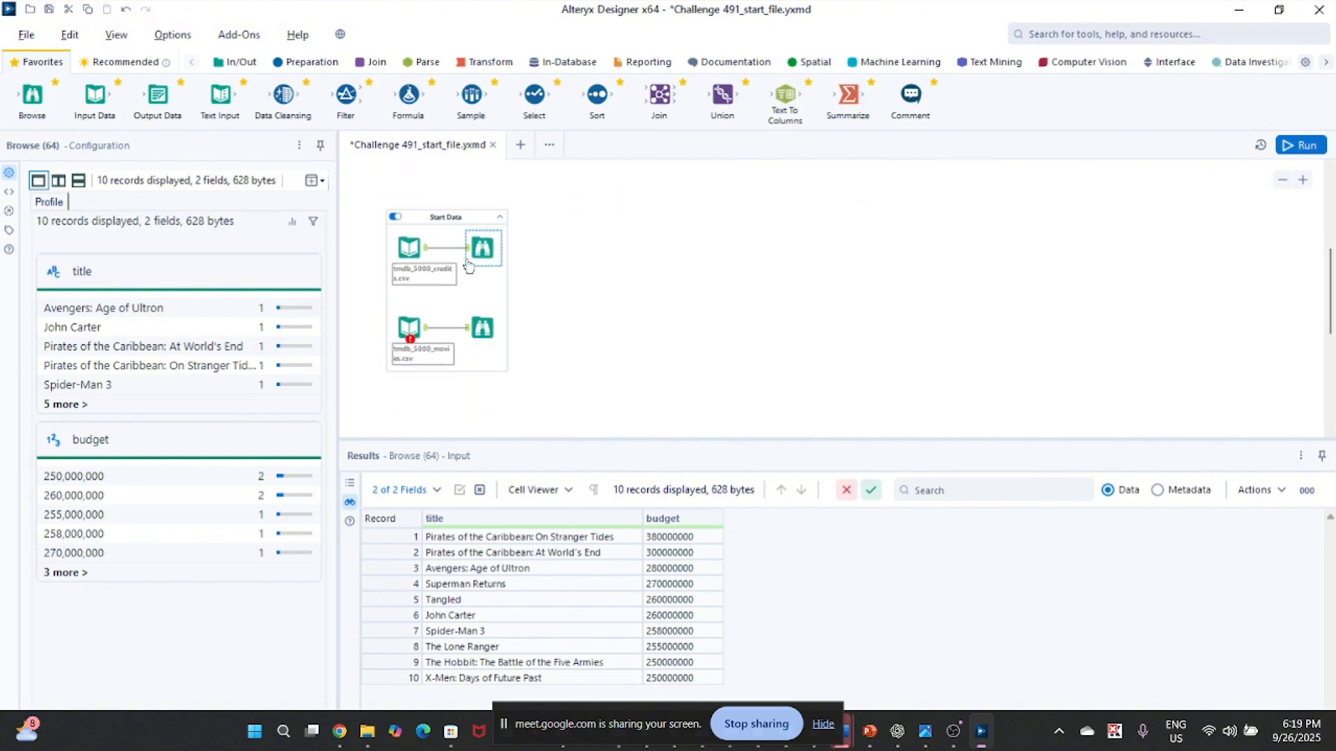
left_click(482, 327)
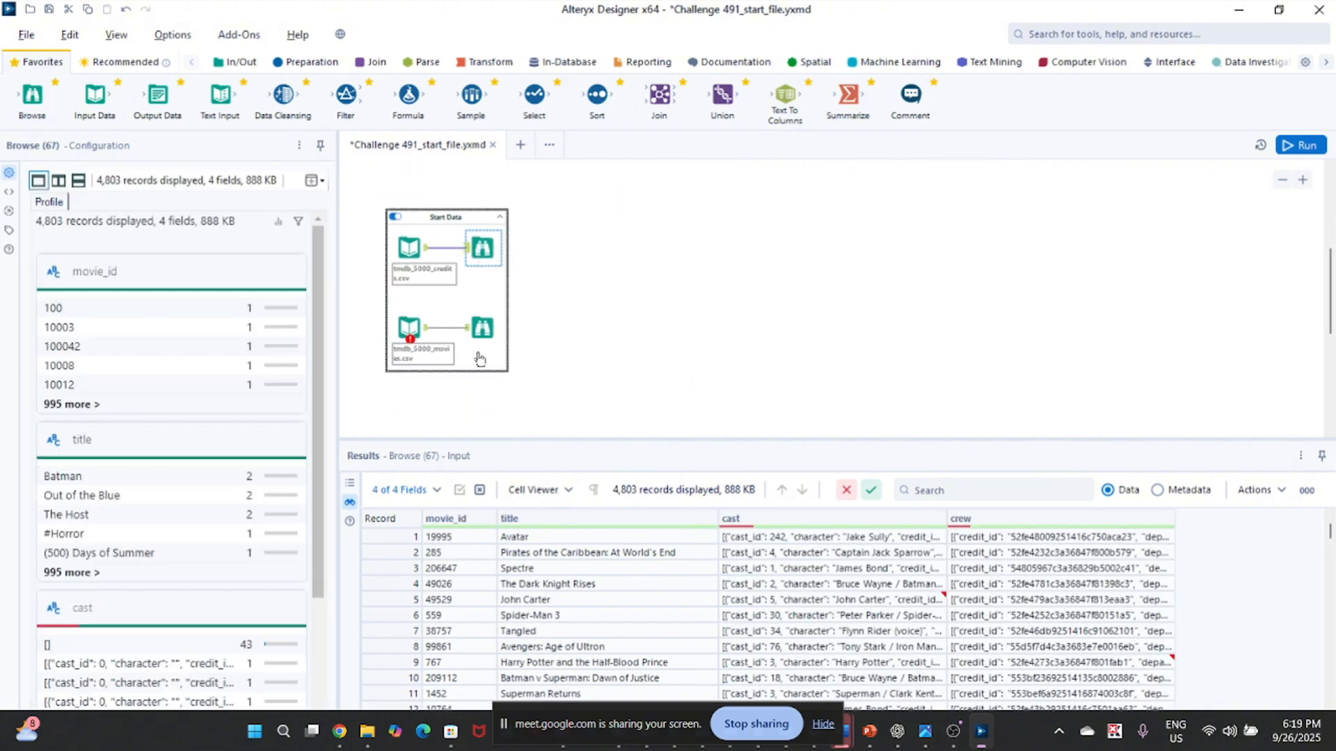
left_click(482, 330)
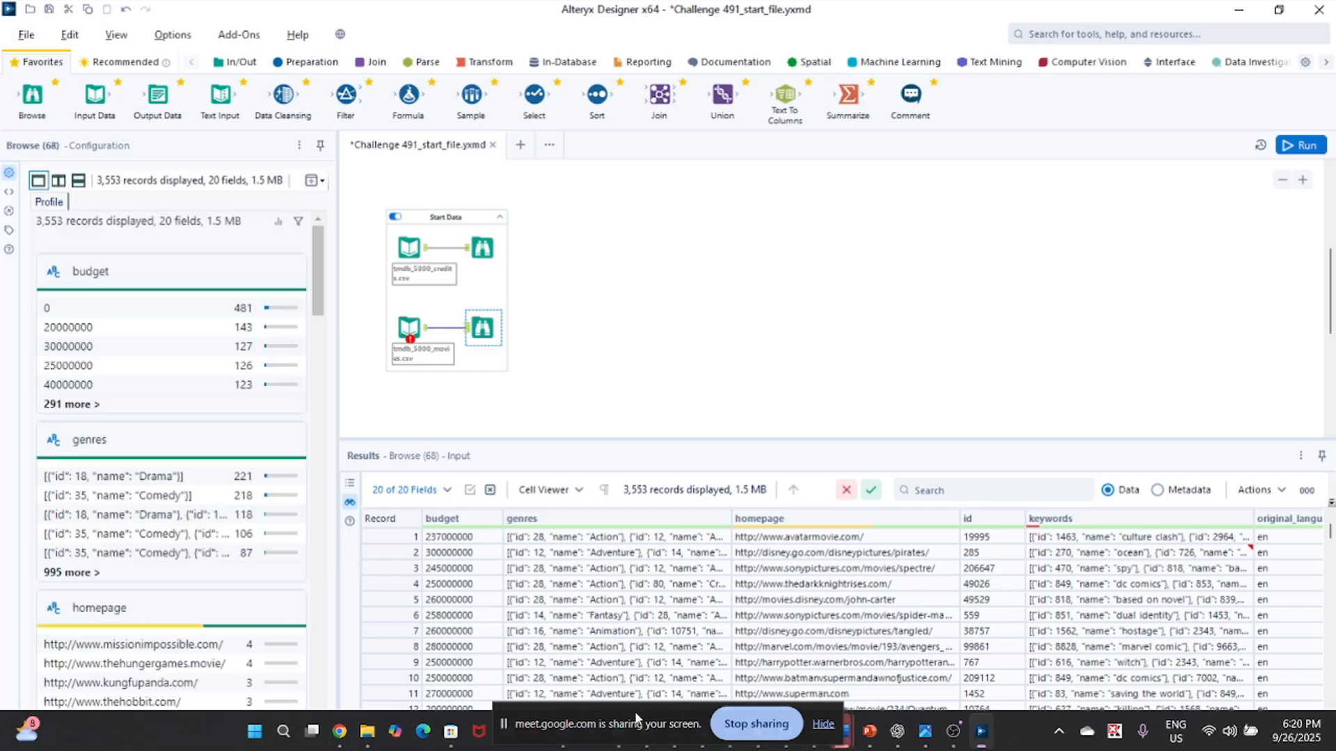
left_click_drag(635, 713, 1027, 740)
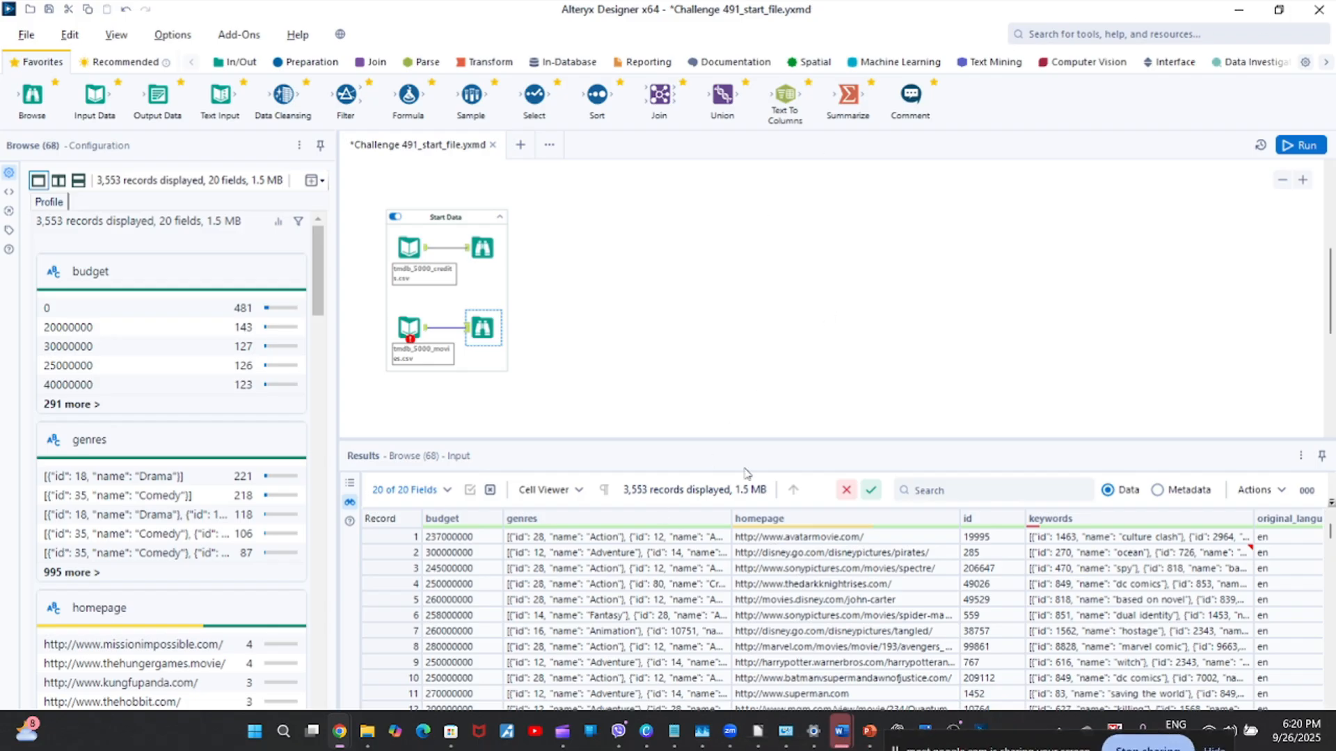
Compare the movies metadata with the data values, checking the budget and original_title fields, and revisit the challenge questions.
left_click(1157, 490)
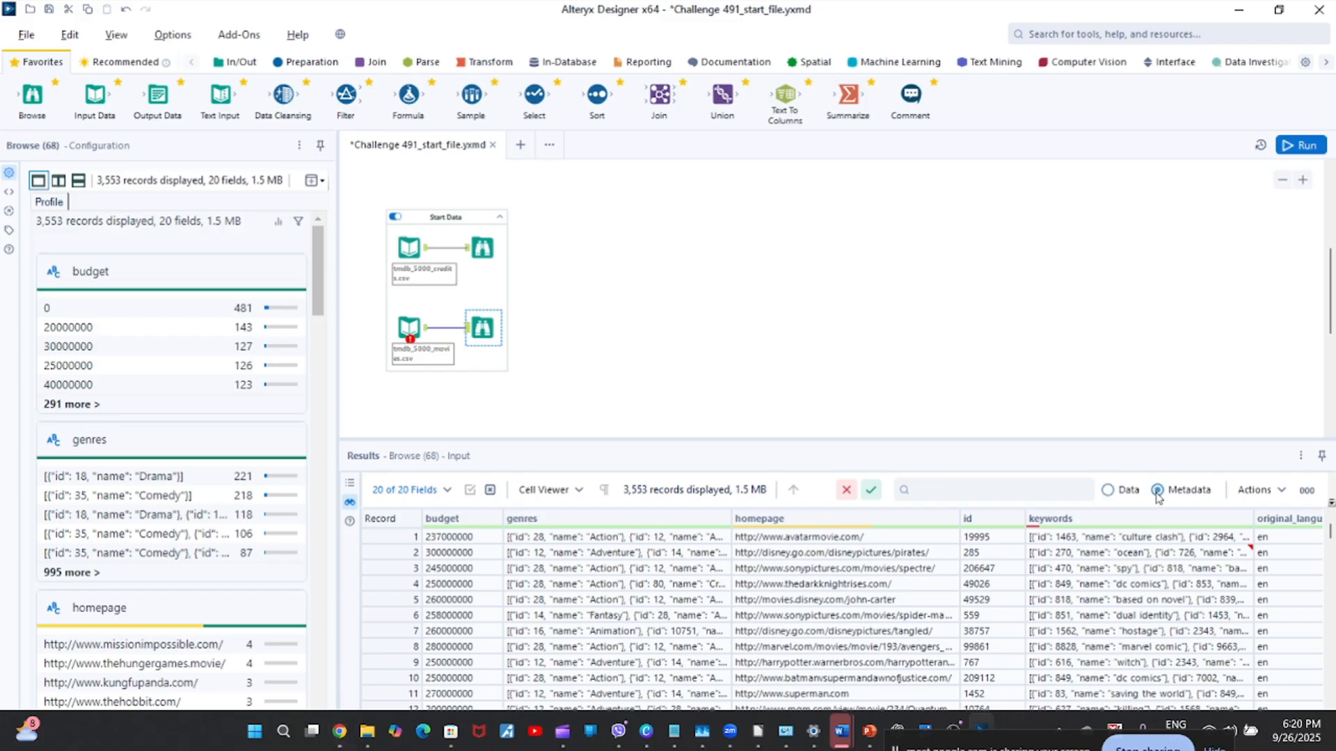
left_click(399, 535)
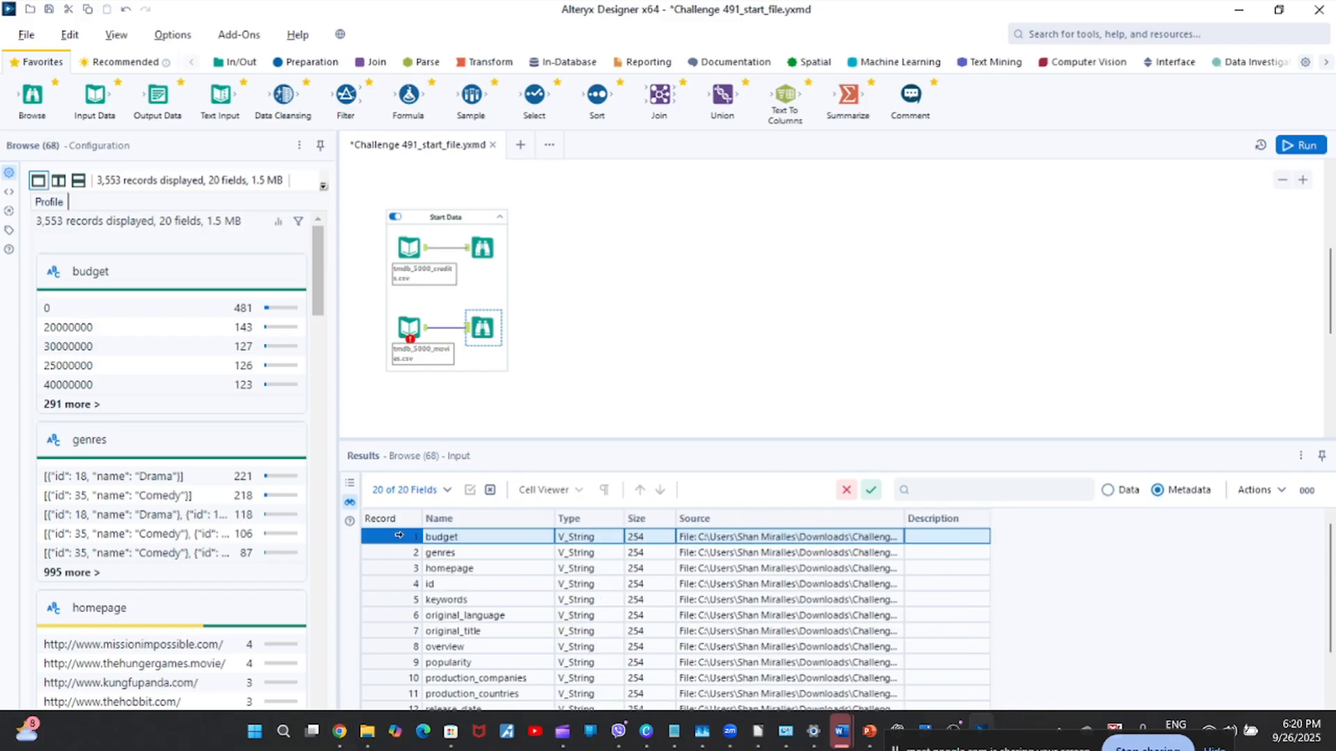
left_click(1108, 490)
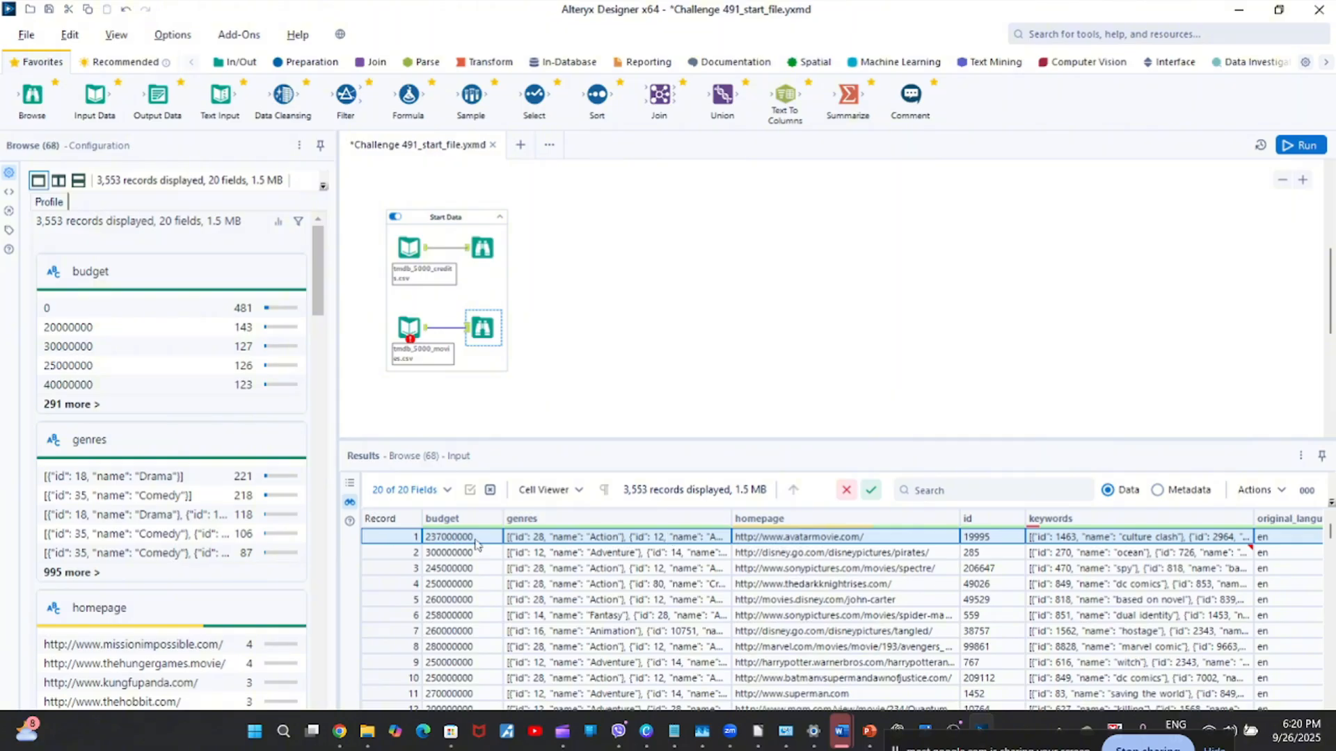
left_click_drag(476, 545, 465, 664)
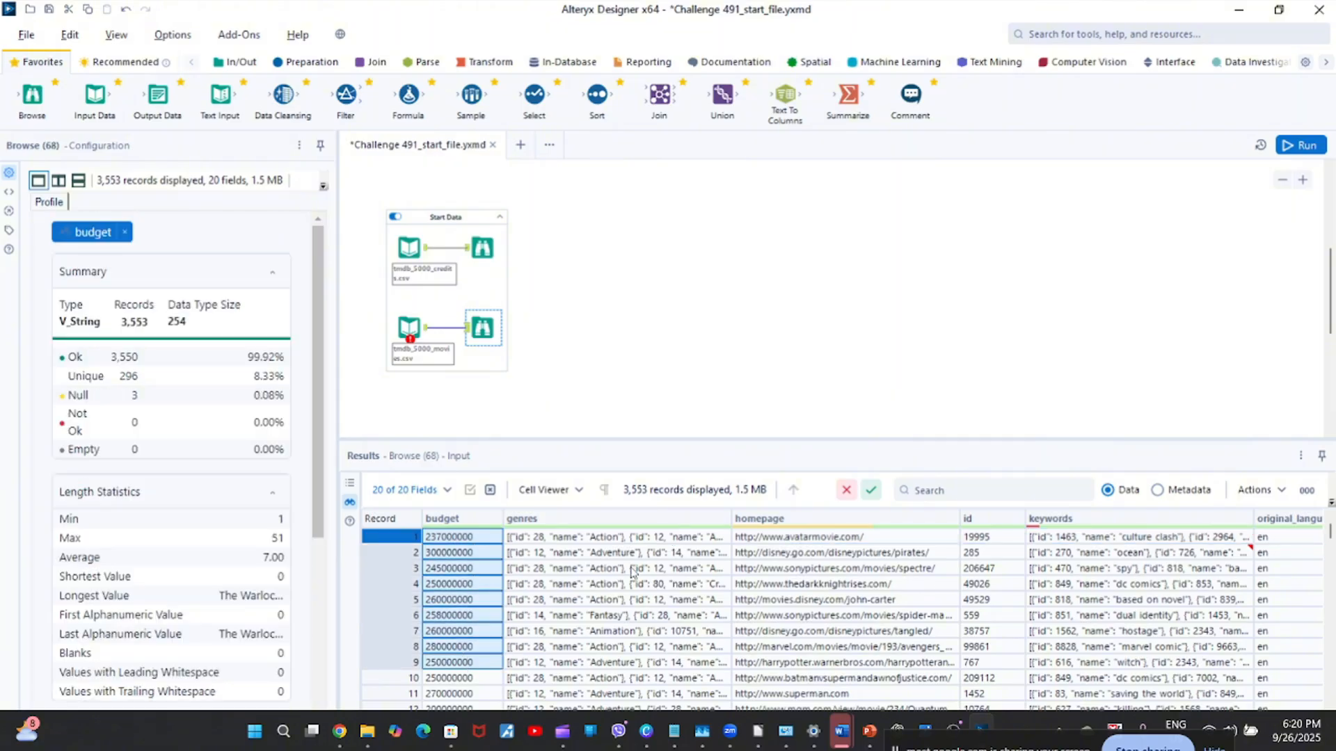
left_click(1157, 490)
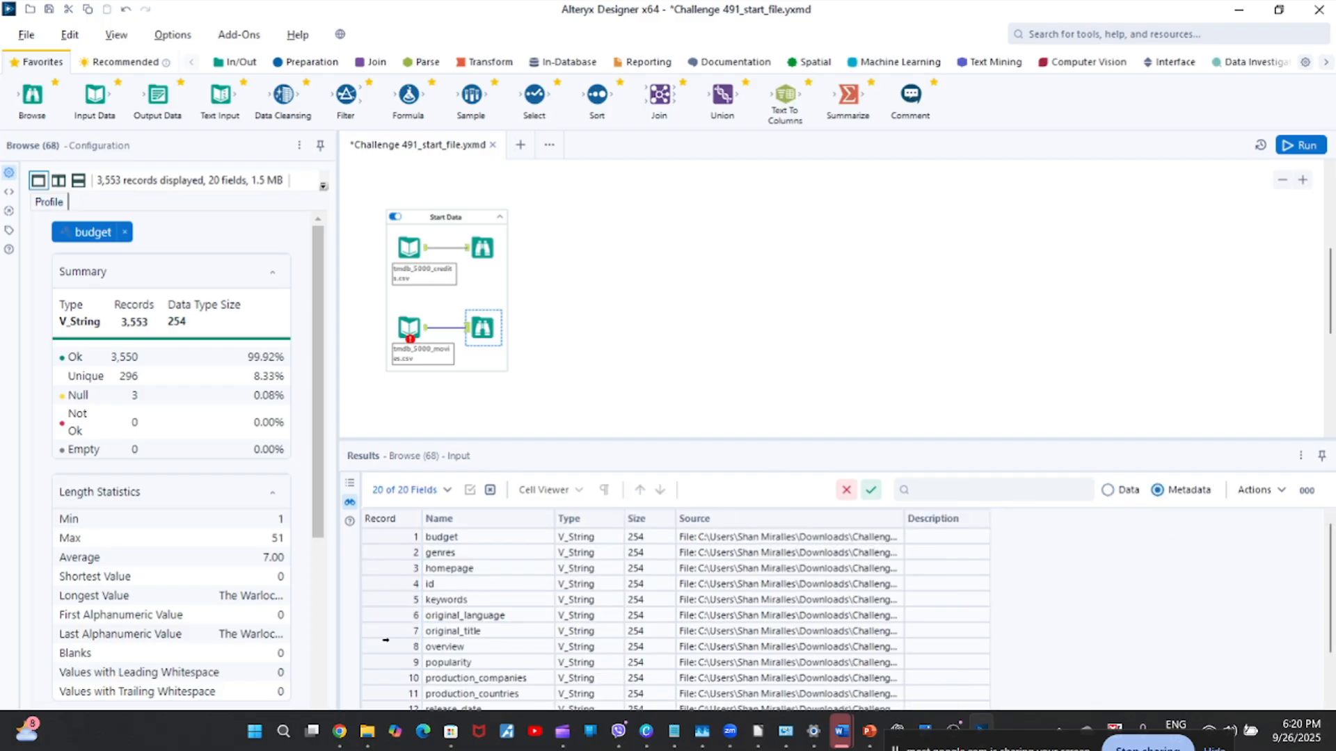
left_click(390, 631)
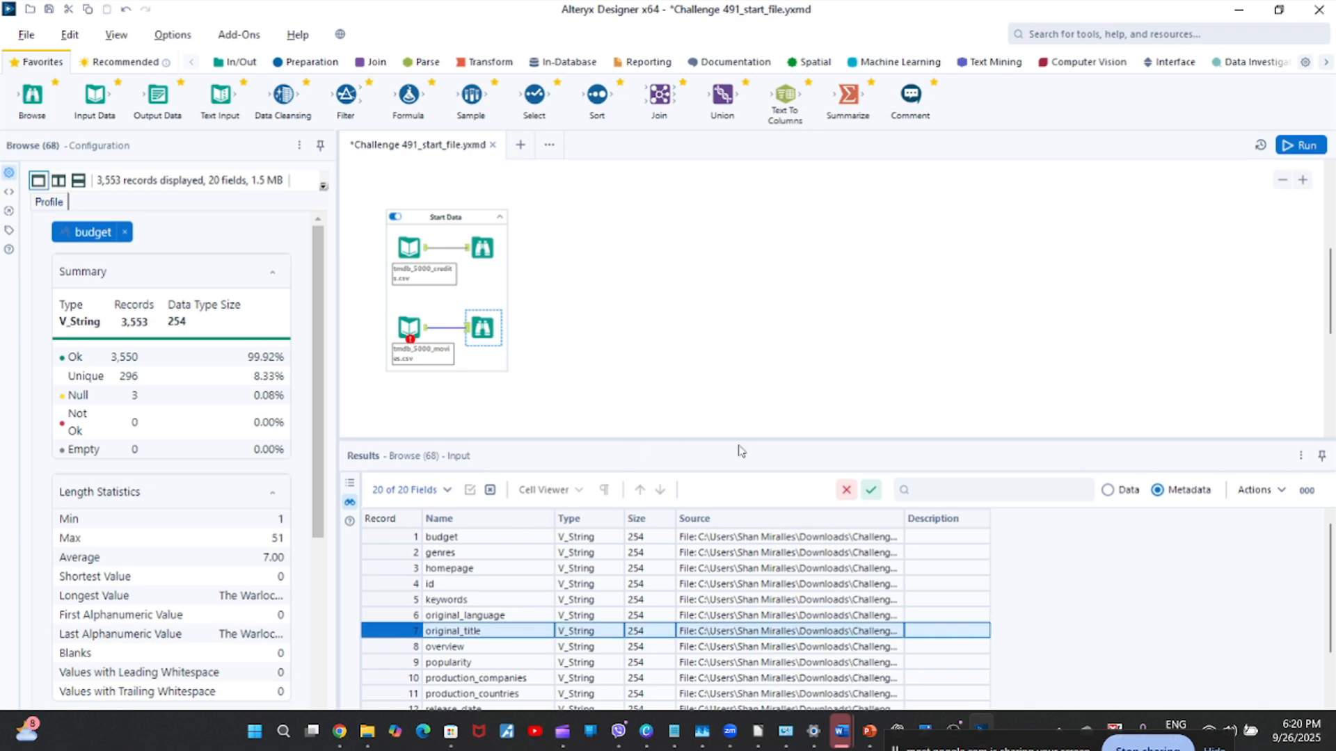
left_click(1108, 490)
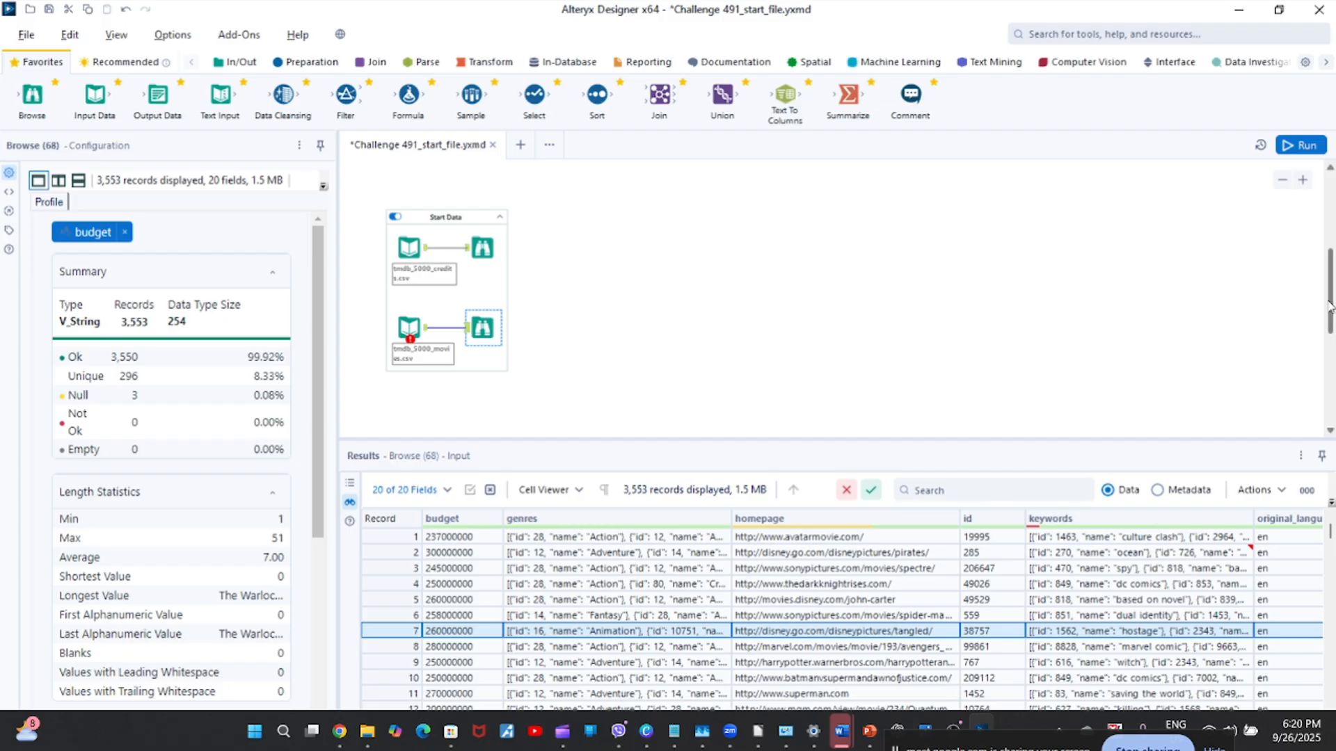
left_click_drag(1329, 307, 1317, 279)
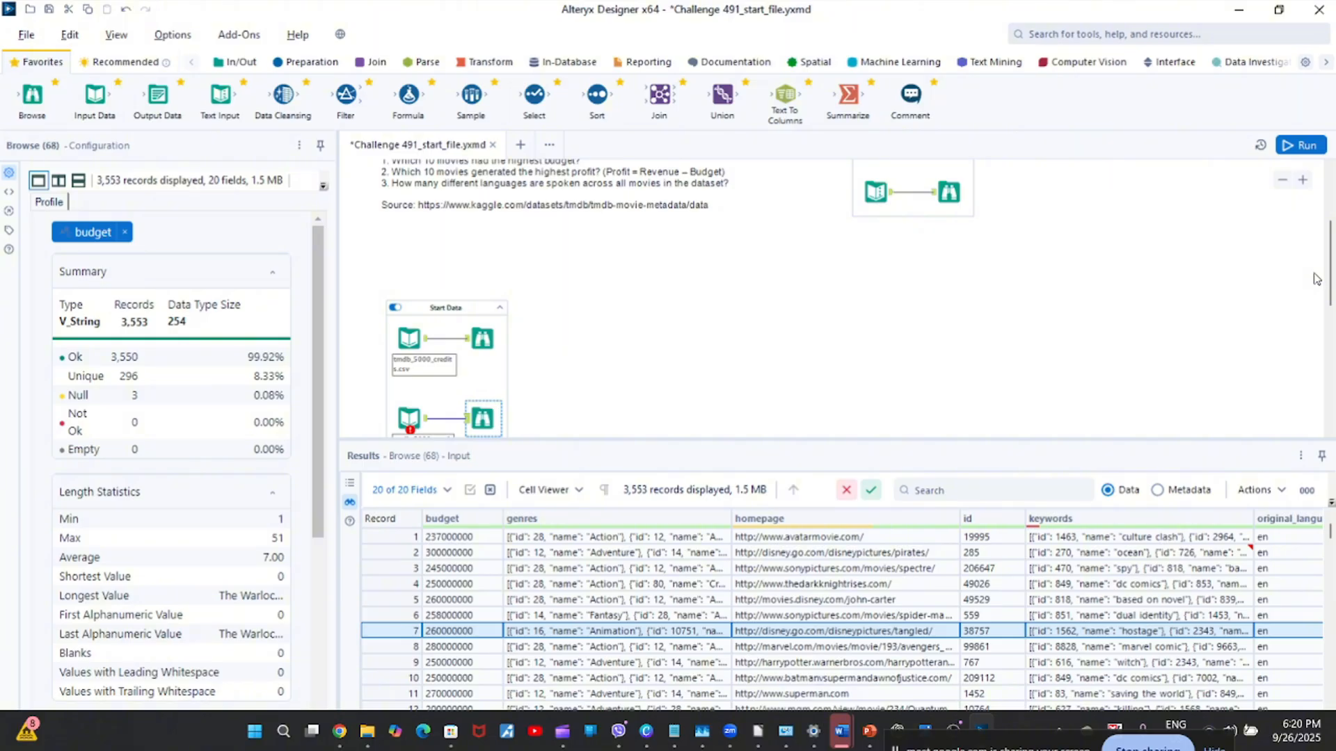
mouse_move(1329, 273)
left_mouse_down()
mouse_move(1329, 247)
mouse_move(1333, 284)
left_mouse_up()
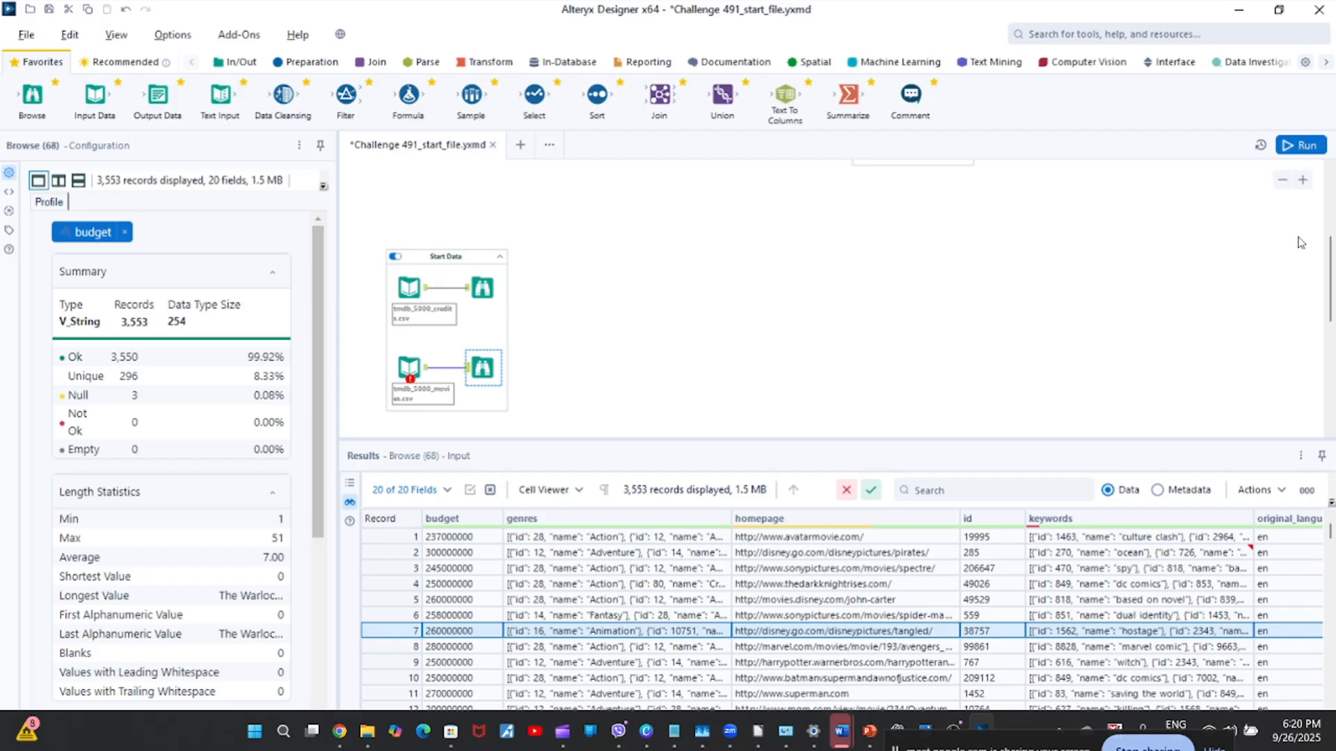
Compare the expected highest-budget answer in the first Output Solution Browse tool with the movies data in Start Data.
left_click_drag(1330, 268, 1330, 206)
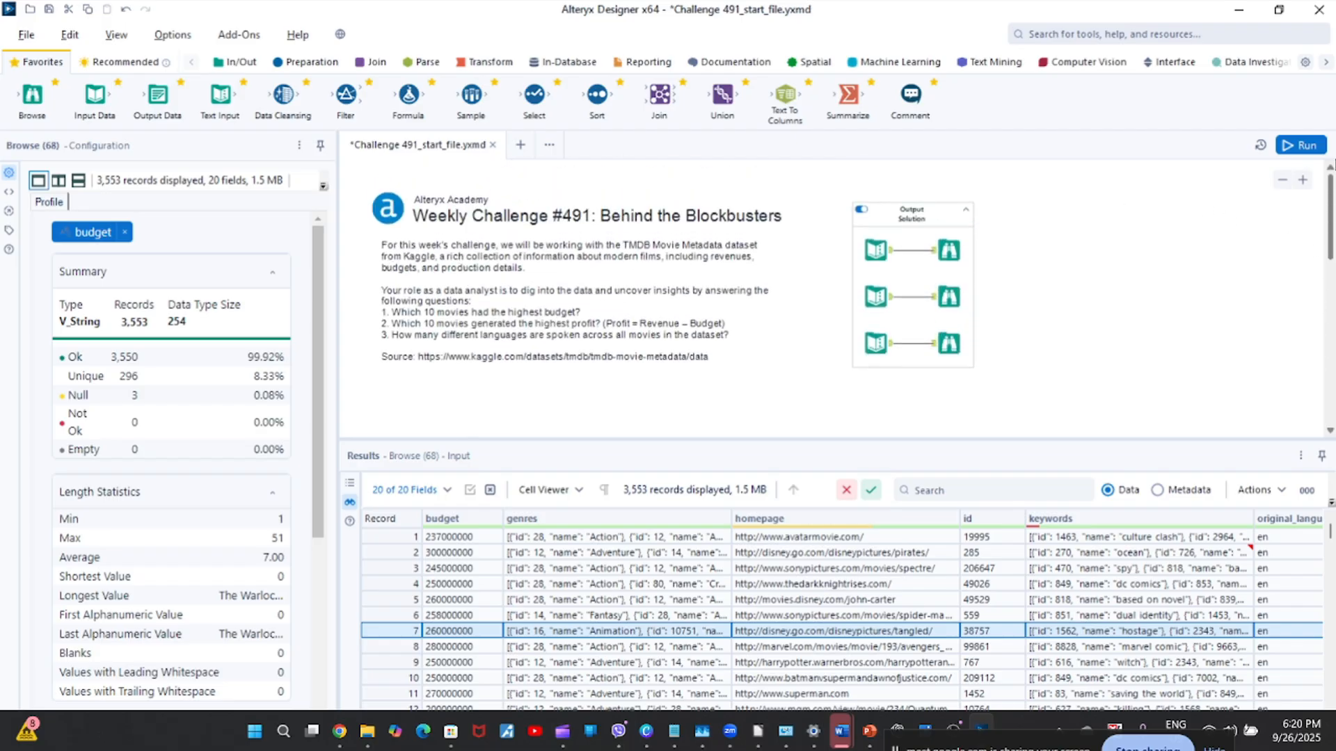
left_click(944, 260)
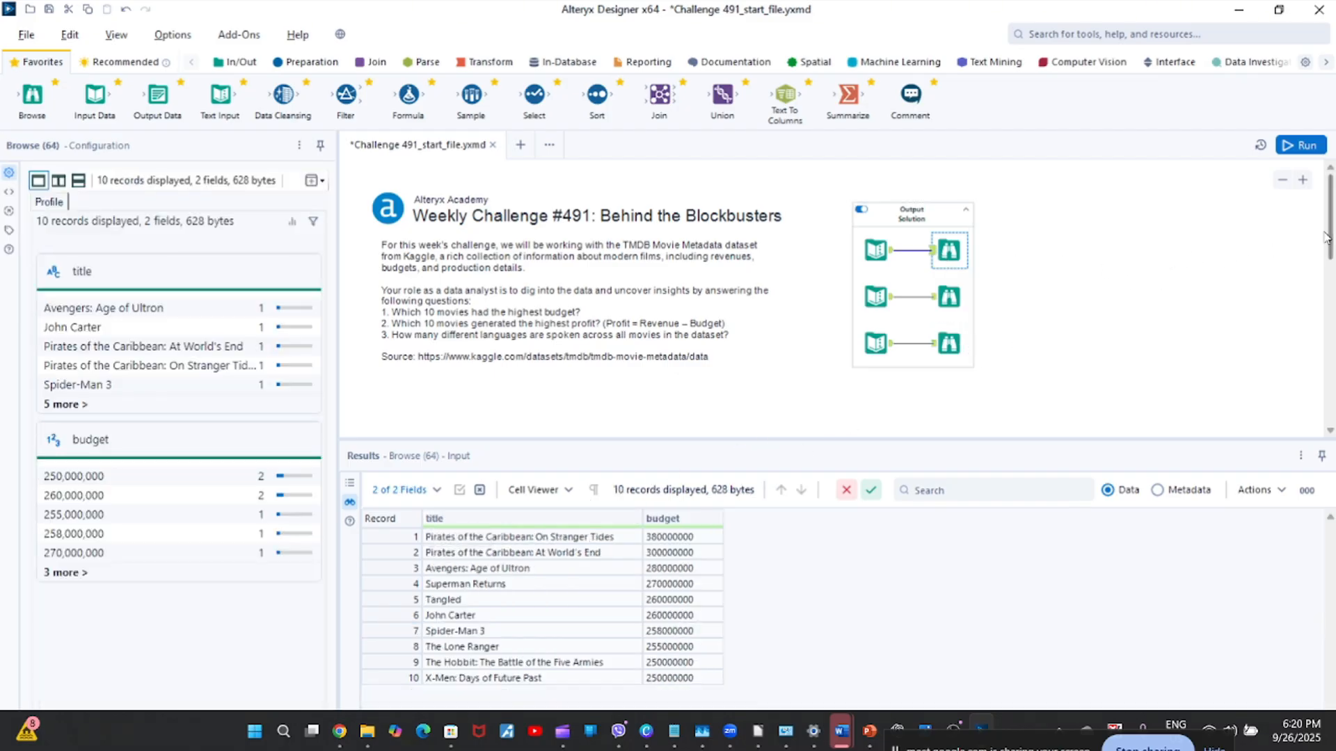
left_click_drag(1328, 237, 1330, 296)
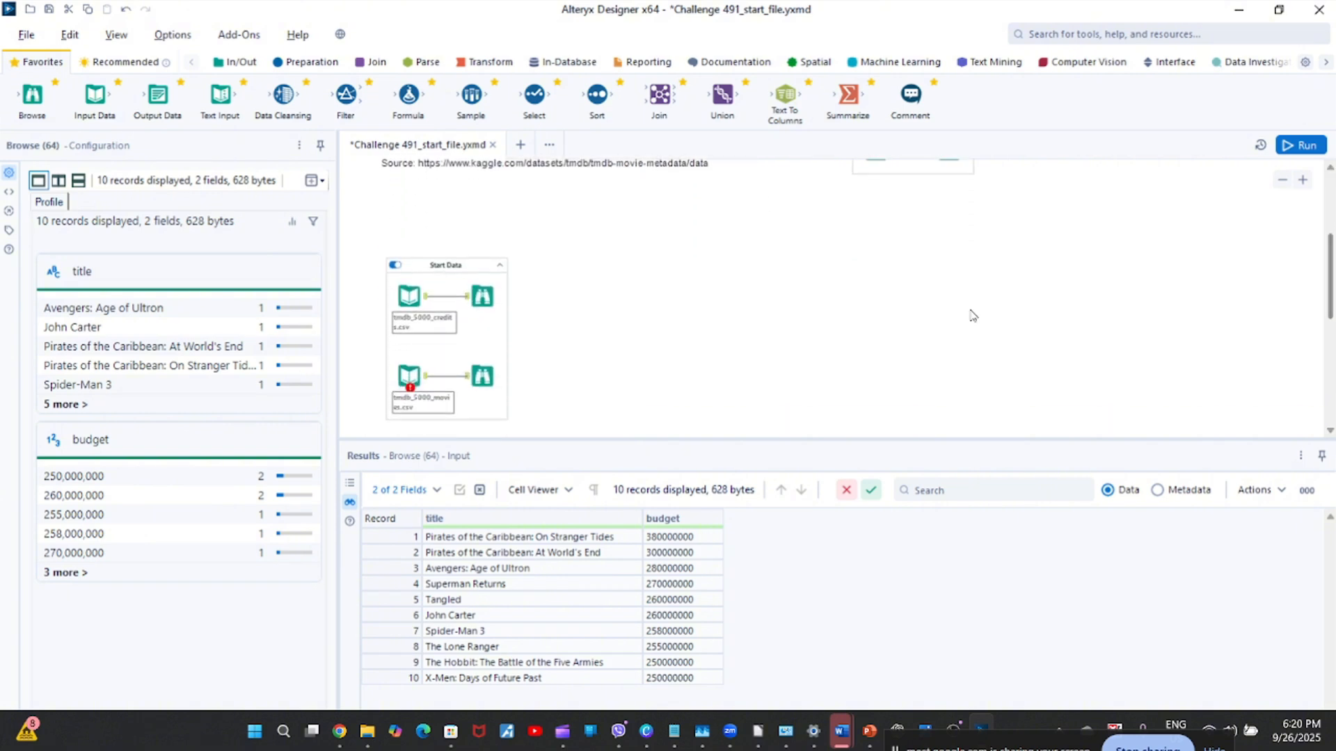
left_click(483, 376)
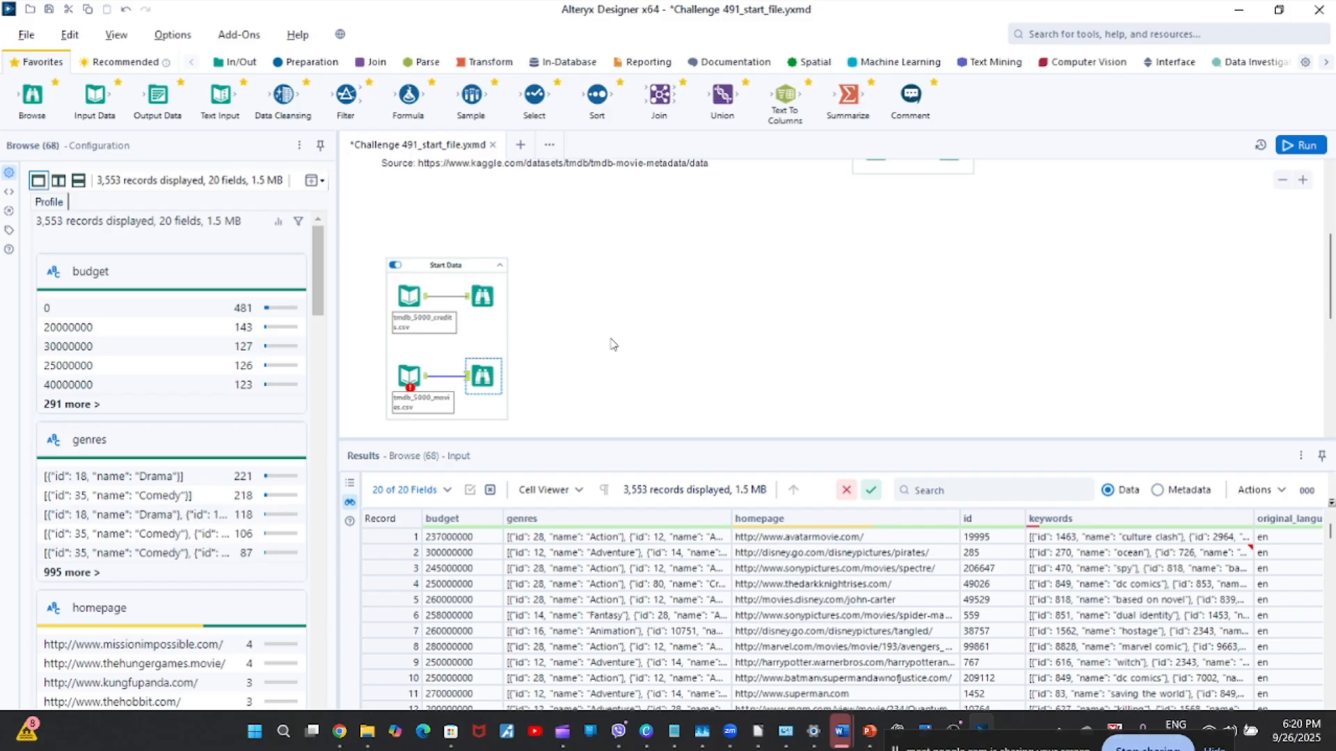
Review the messages of the tmdb_5000_movies.csv input and inspect the keywords value of record 2 in the movies data.
left_click(408, 392)
left_click(410, 388)
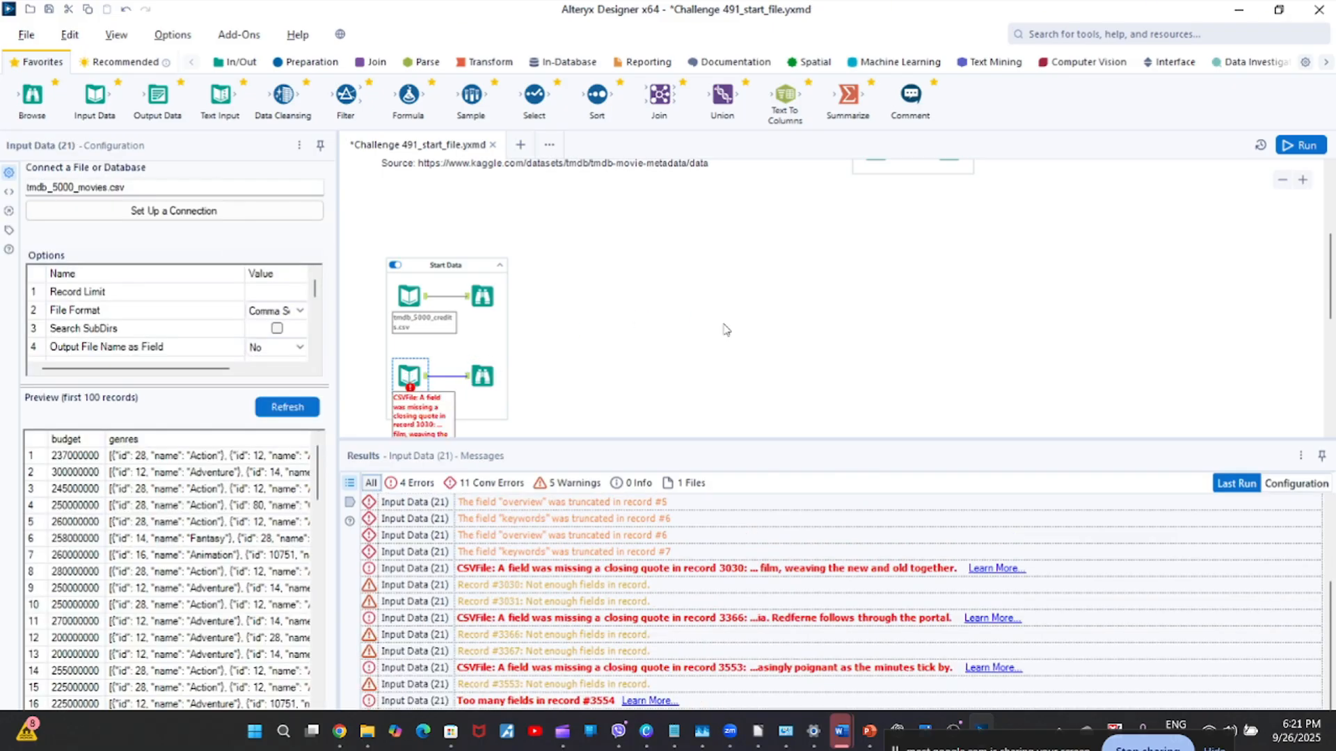
left_click(482, 376)
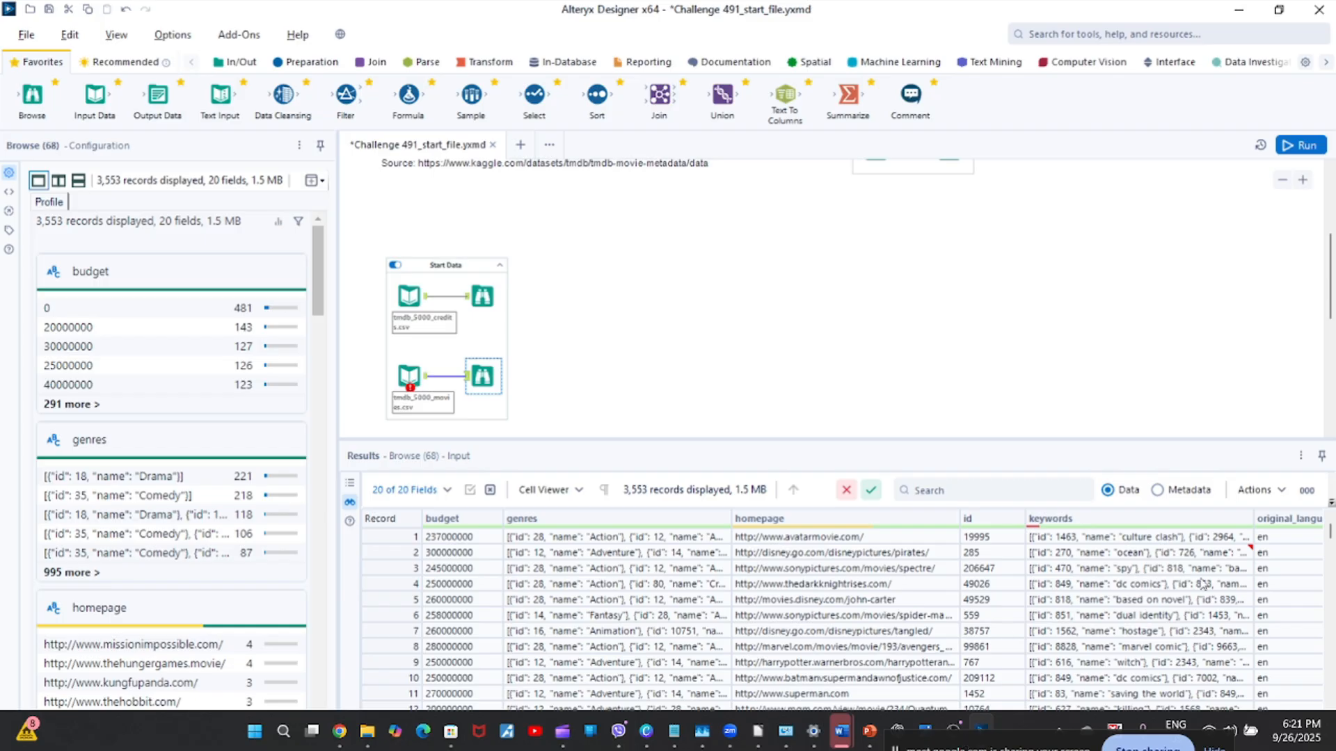
left_click(1183, 553)
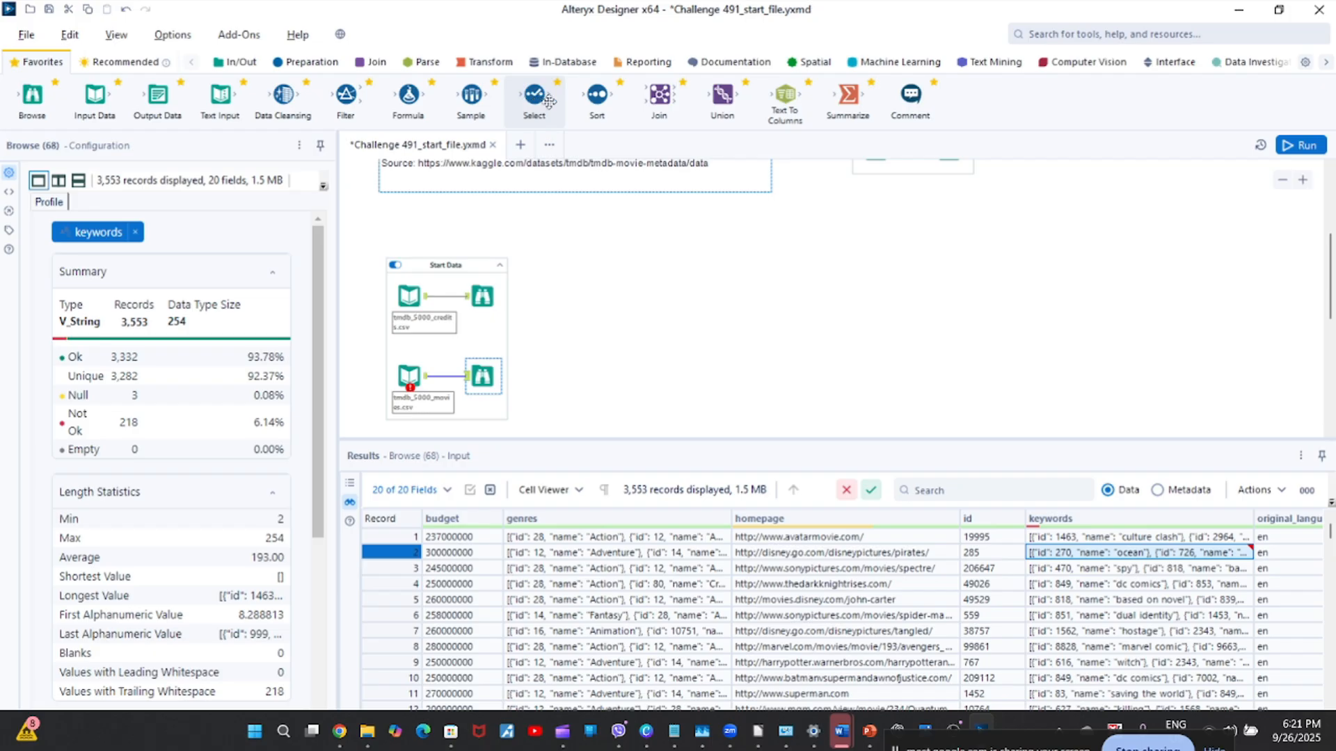
Add a Select tool to the canvas beside the movies Browse tool, outside the Start Data container.
left_click(302, 62)
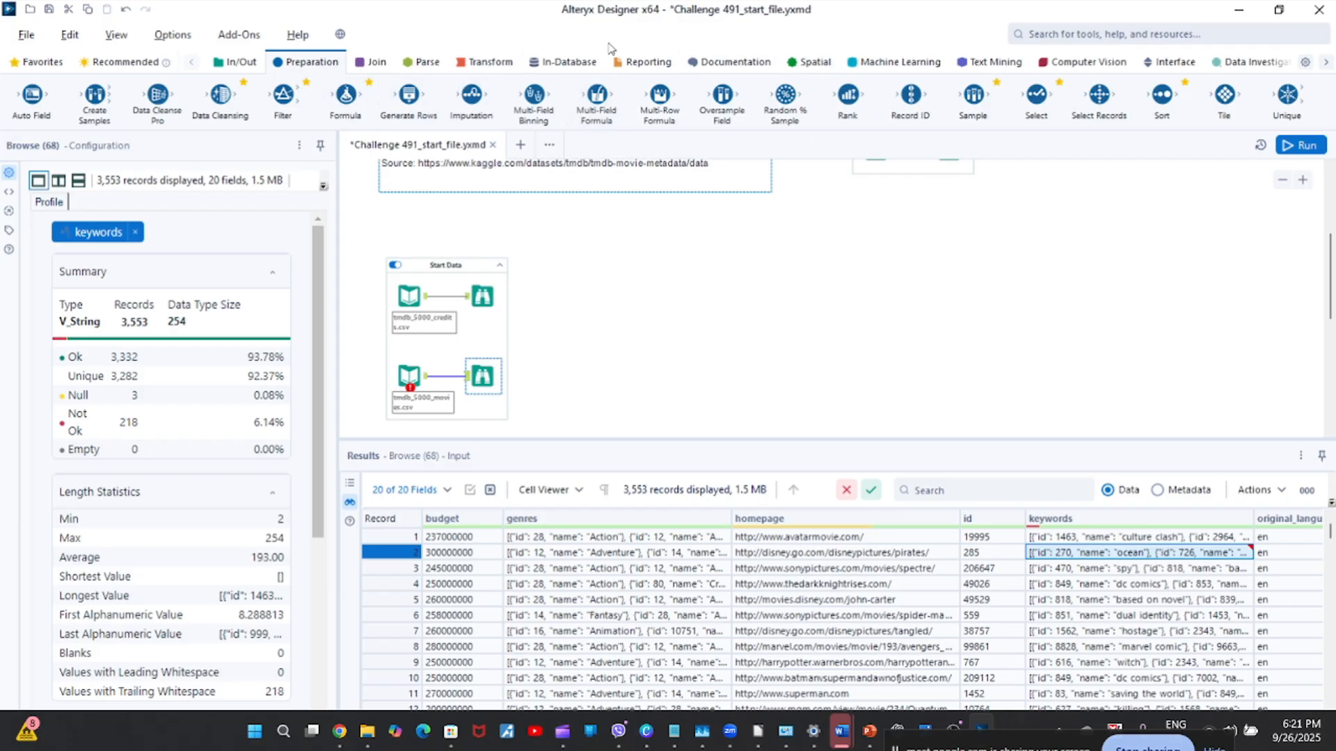
left_click_drag(596, 97, 609, 135)
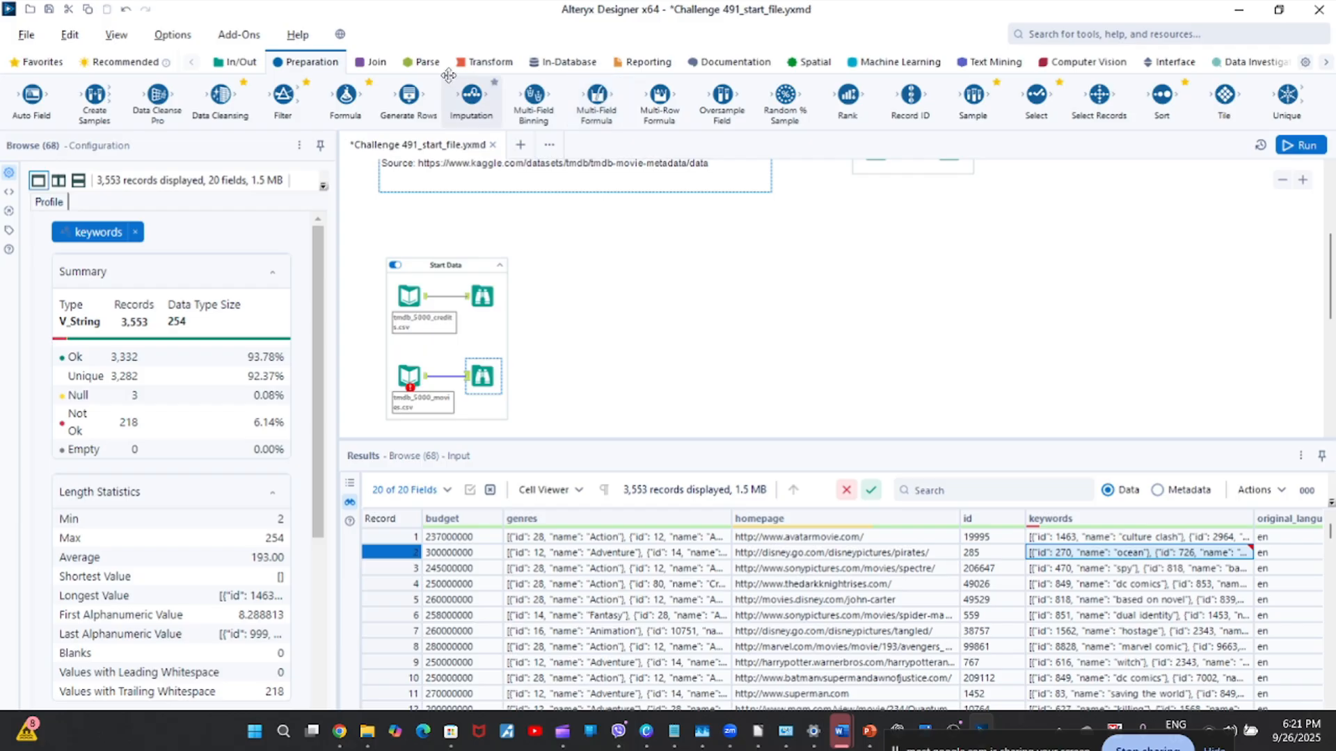
left_click_drag(1044, 93, 603, 376)
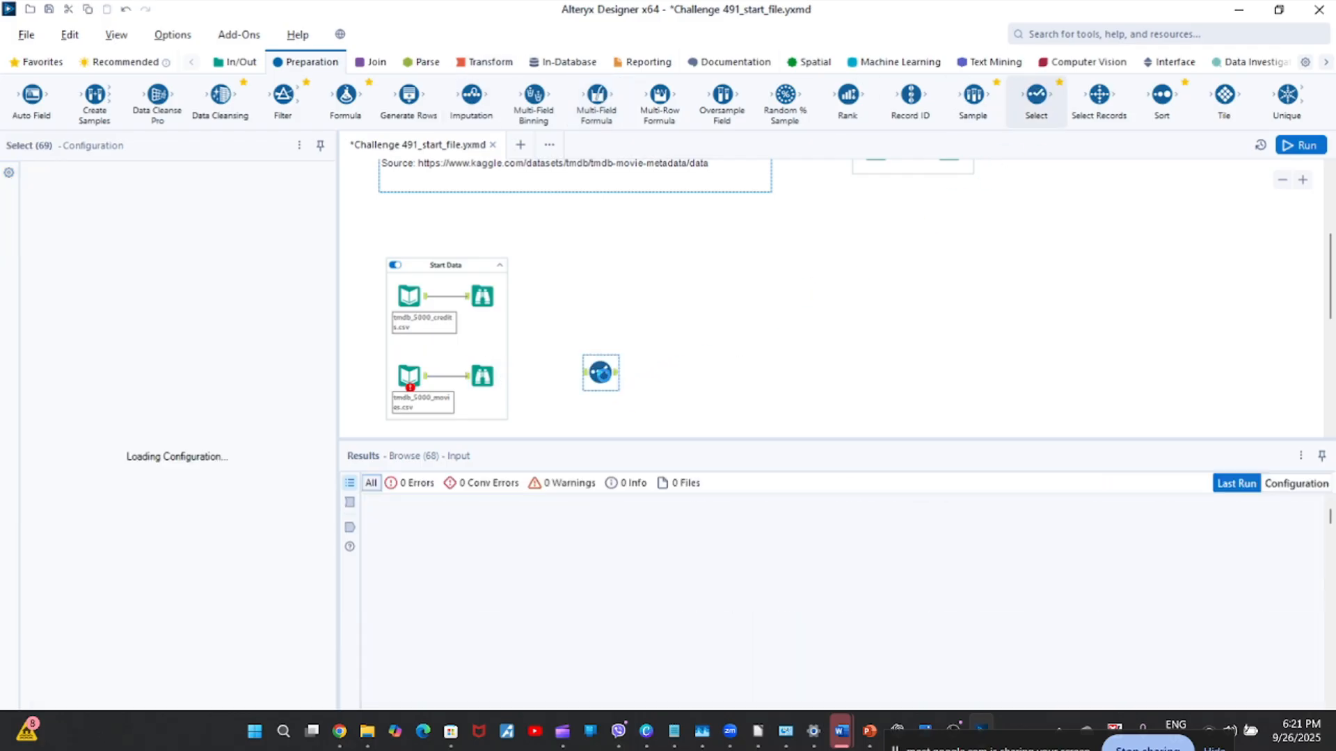
left_click(418, 376)
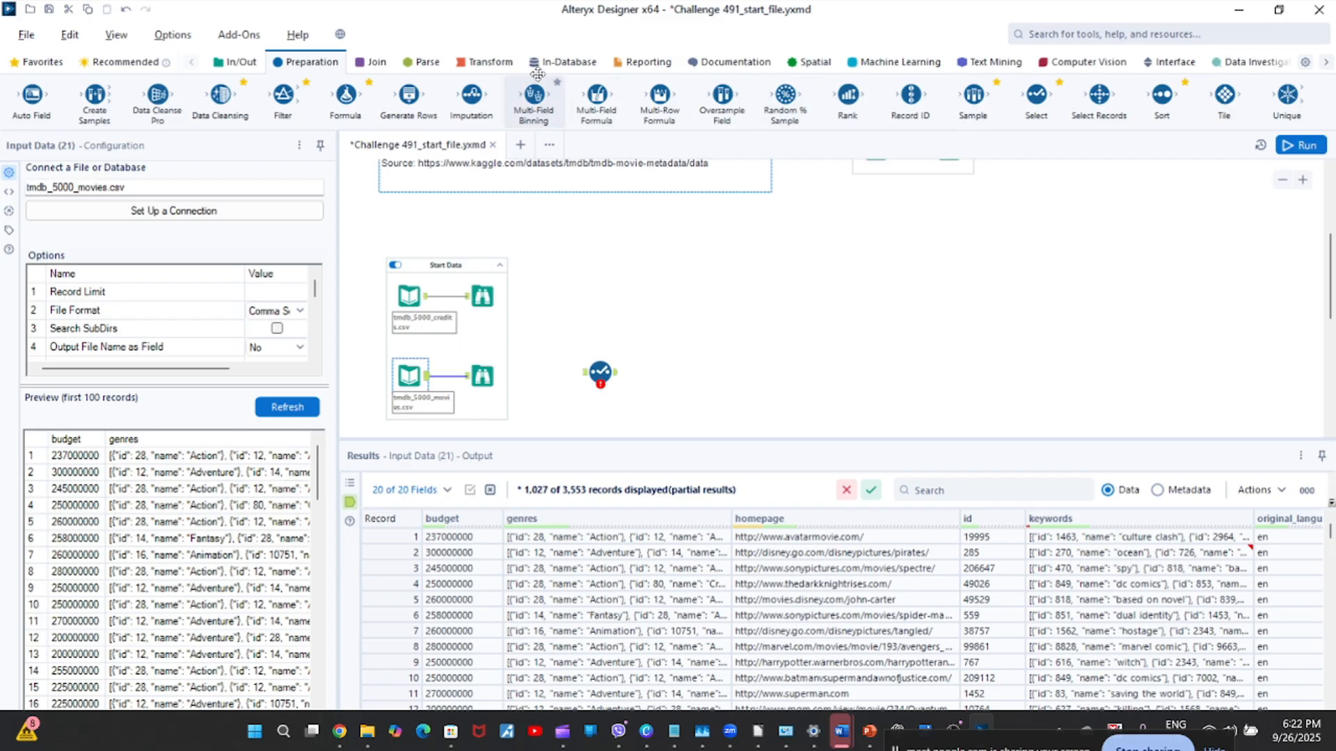
left_click(240, 68)
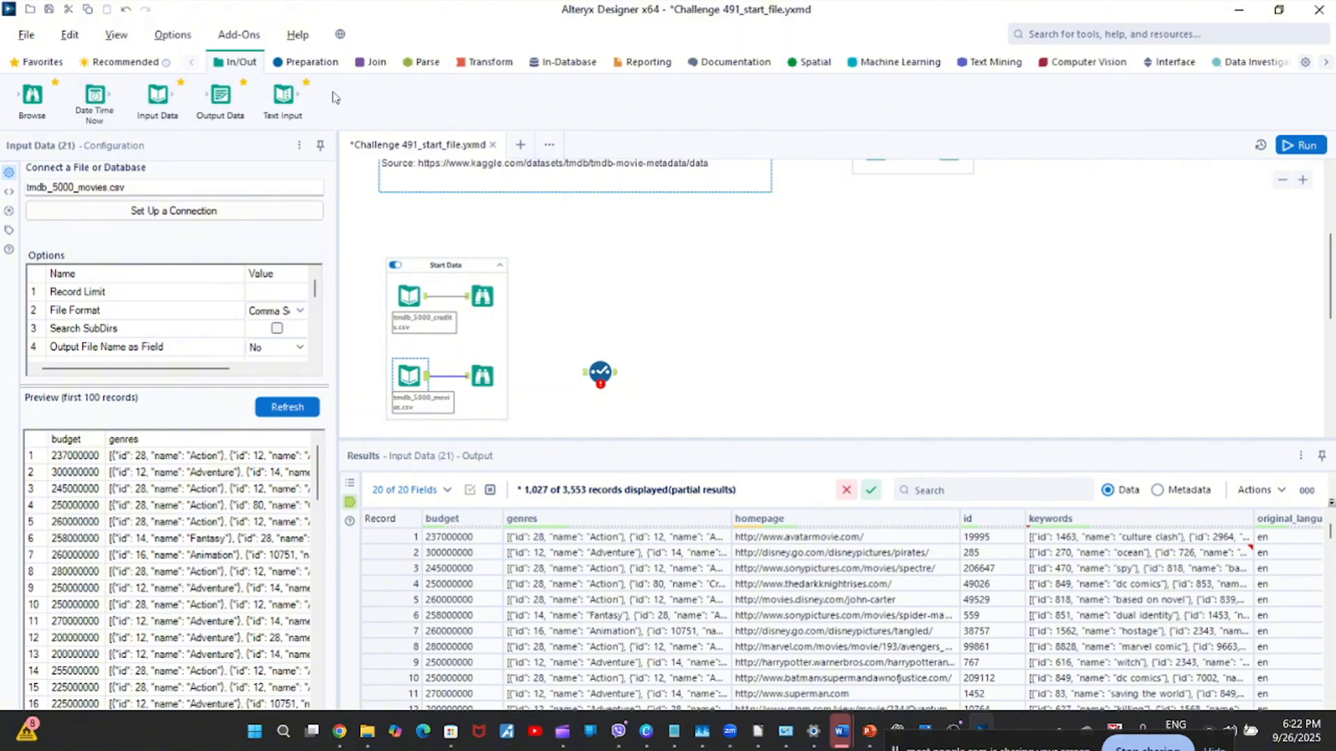
left_click(376, 62)
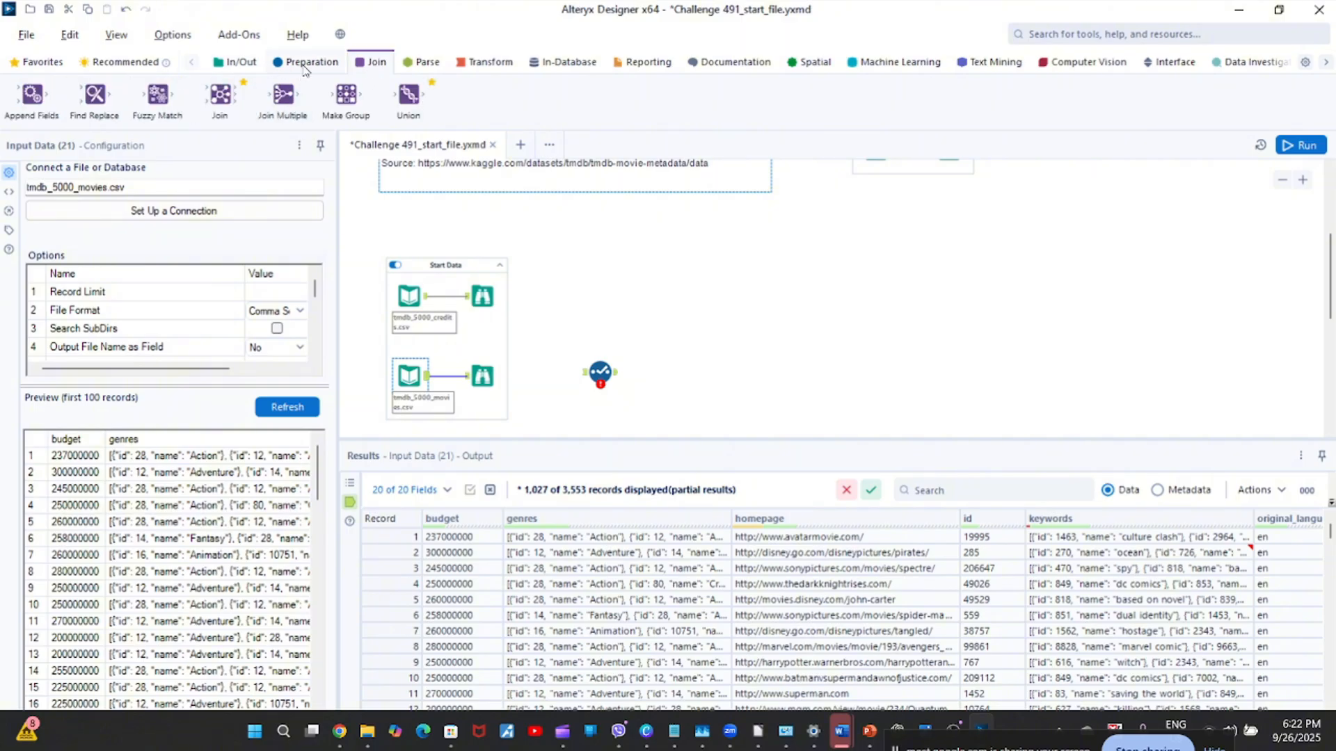
left_click(306, 62)
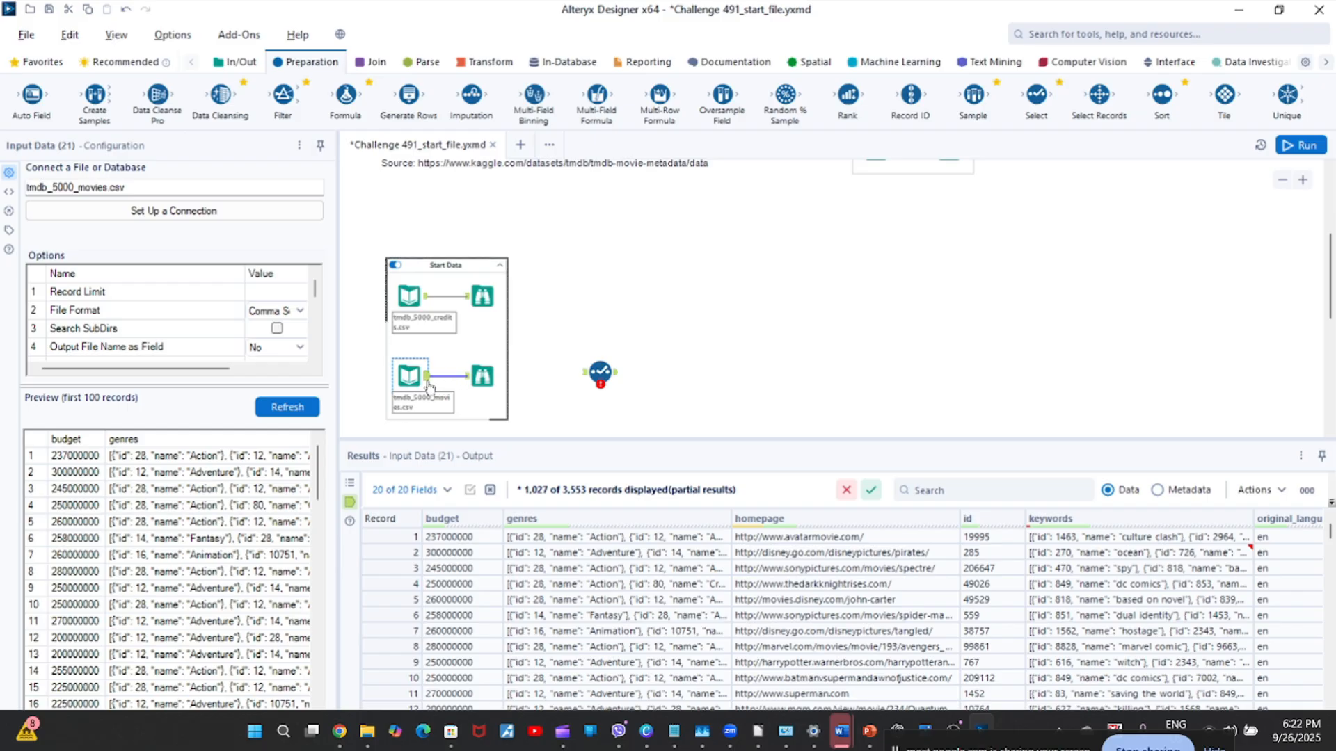
Connect the output of the tmdb_5000_movies.csv input to the Select tool.
left_click(1303, 180)
left_click(1303, 180)
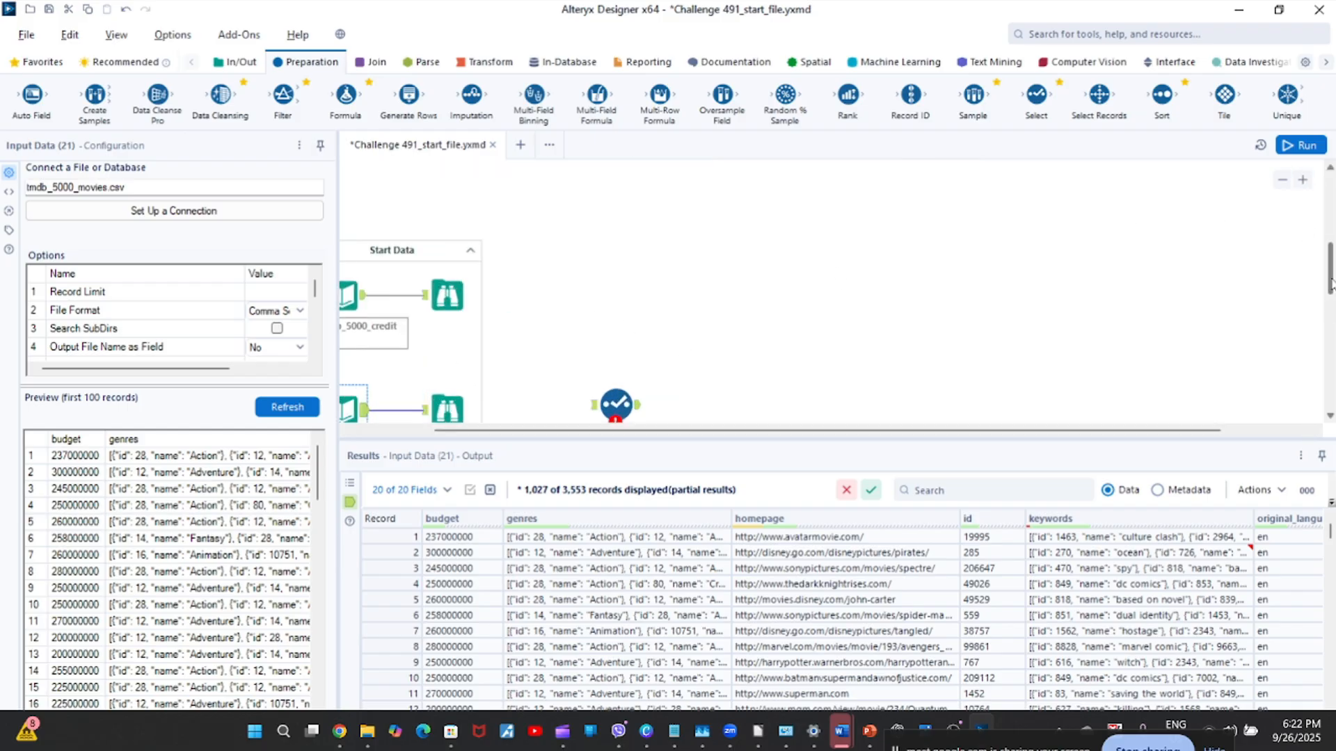
scroll(1331, 284, "down", 2)
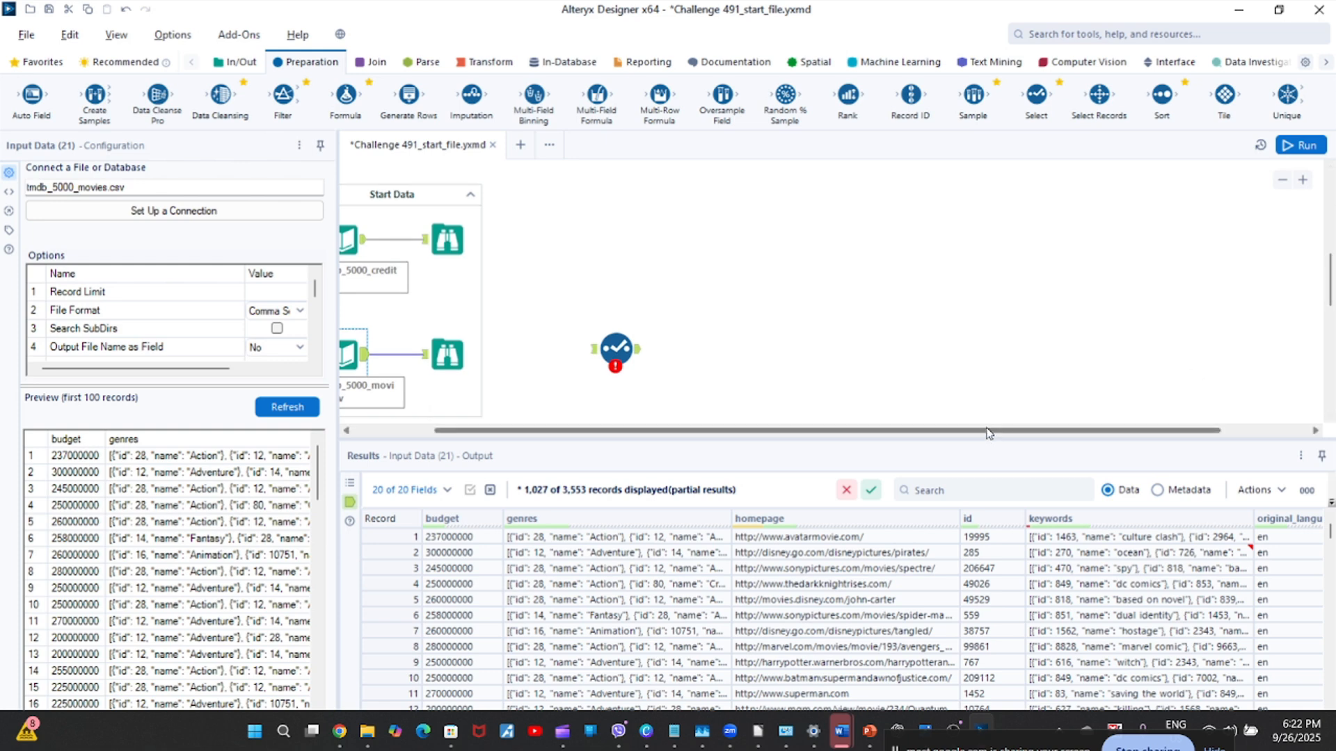
left_click_drag(988, 433, 808, 449)
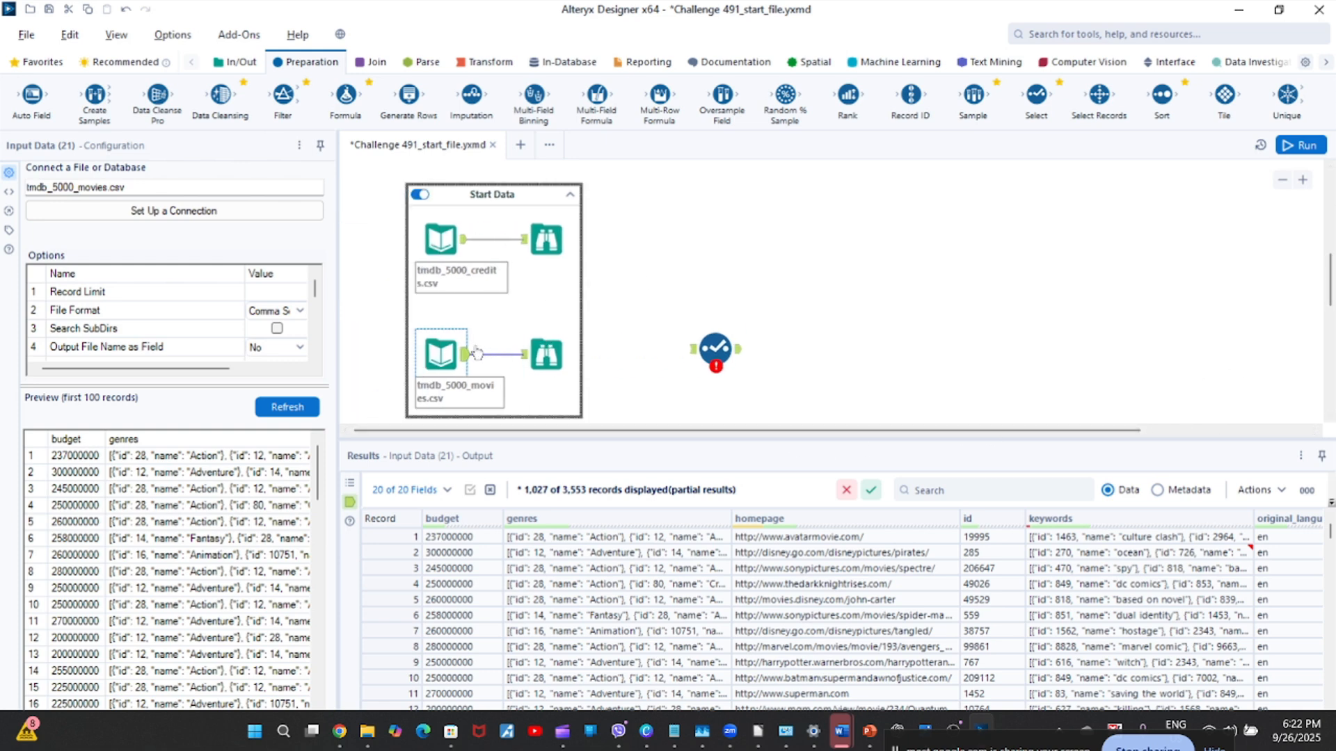
mouse_move(476, 354)
left_mouse_down()
mouse_move(537, 338)
mouse_move(685, 343)
mouse_move(452, 351)
left_mouse_up()
left_click_drag(468, 360, 691, 349)
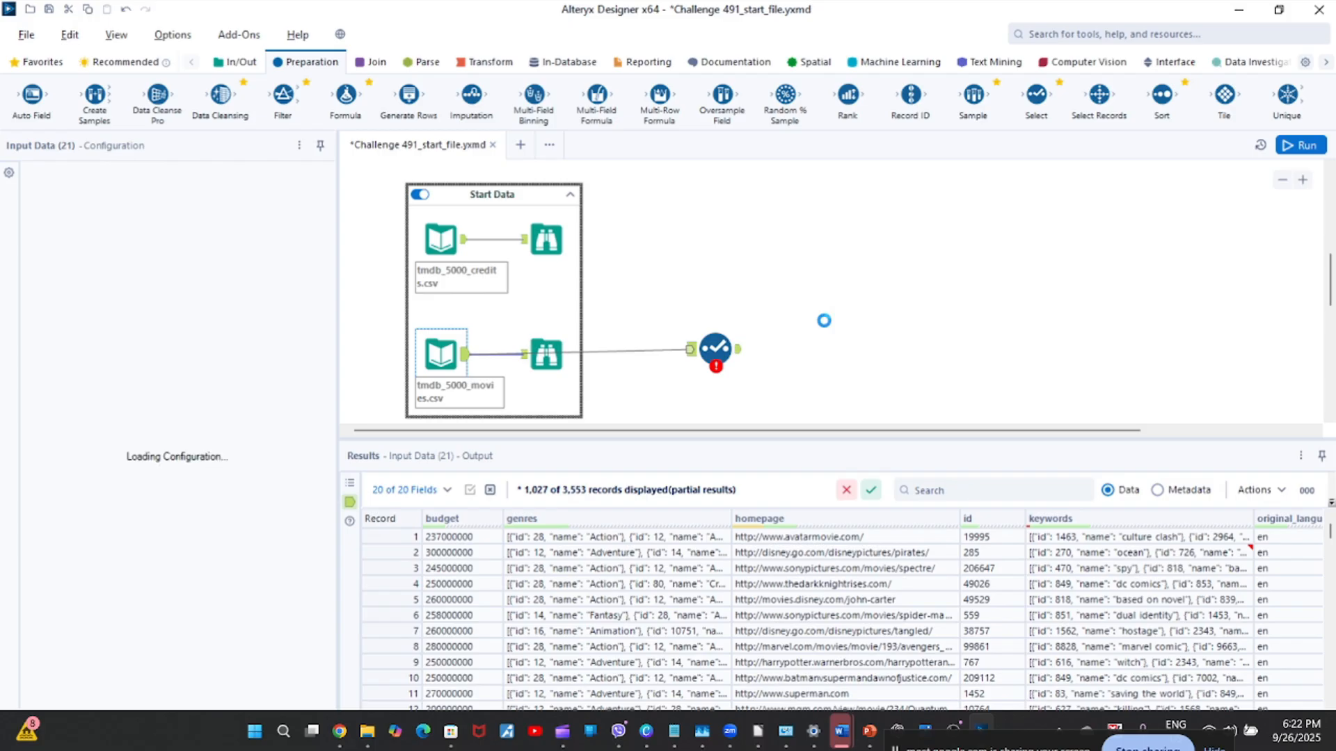
Configure the Select tool to keep only the original_title and budget columns, deselecting all others including *Unknown.
left_click(716, 349)
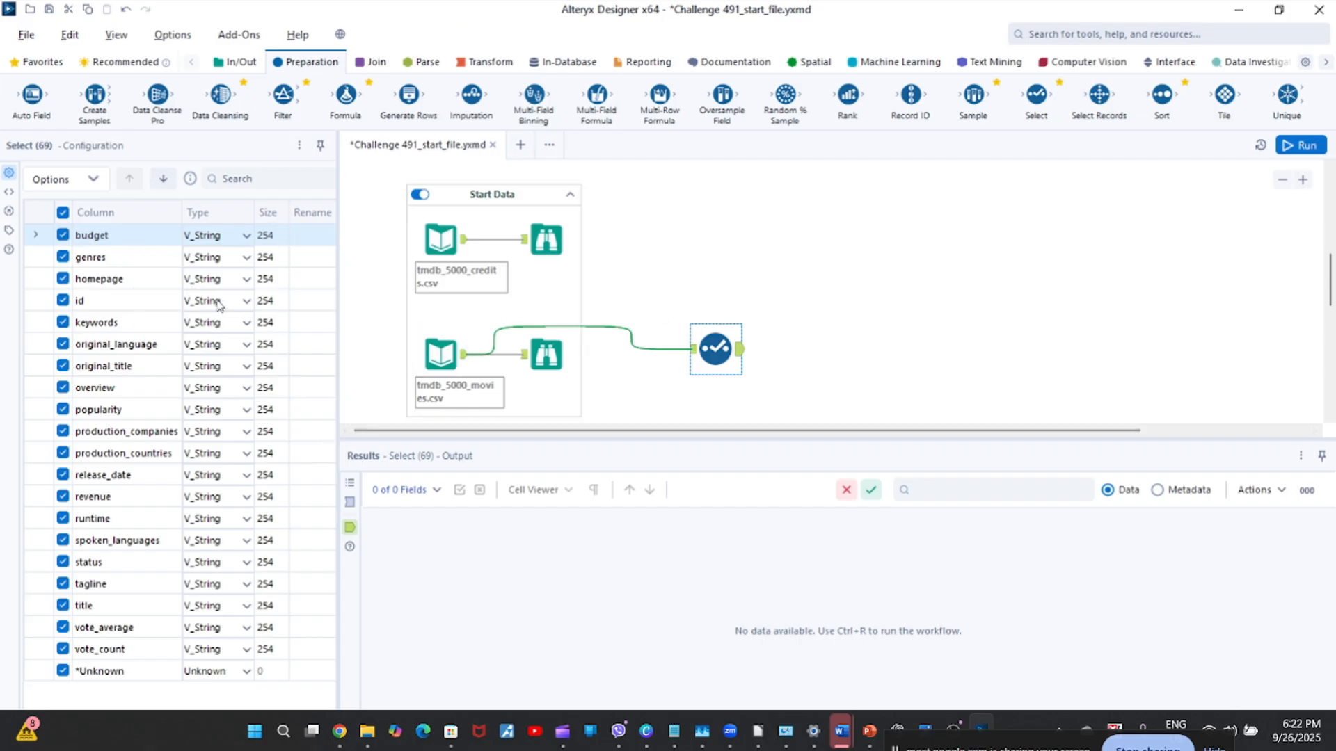
left_click(63, 212)
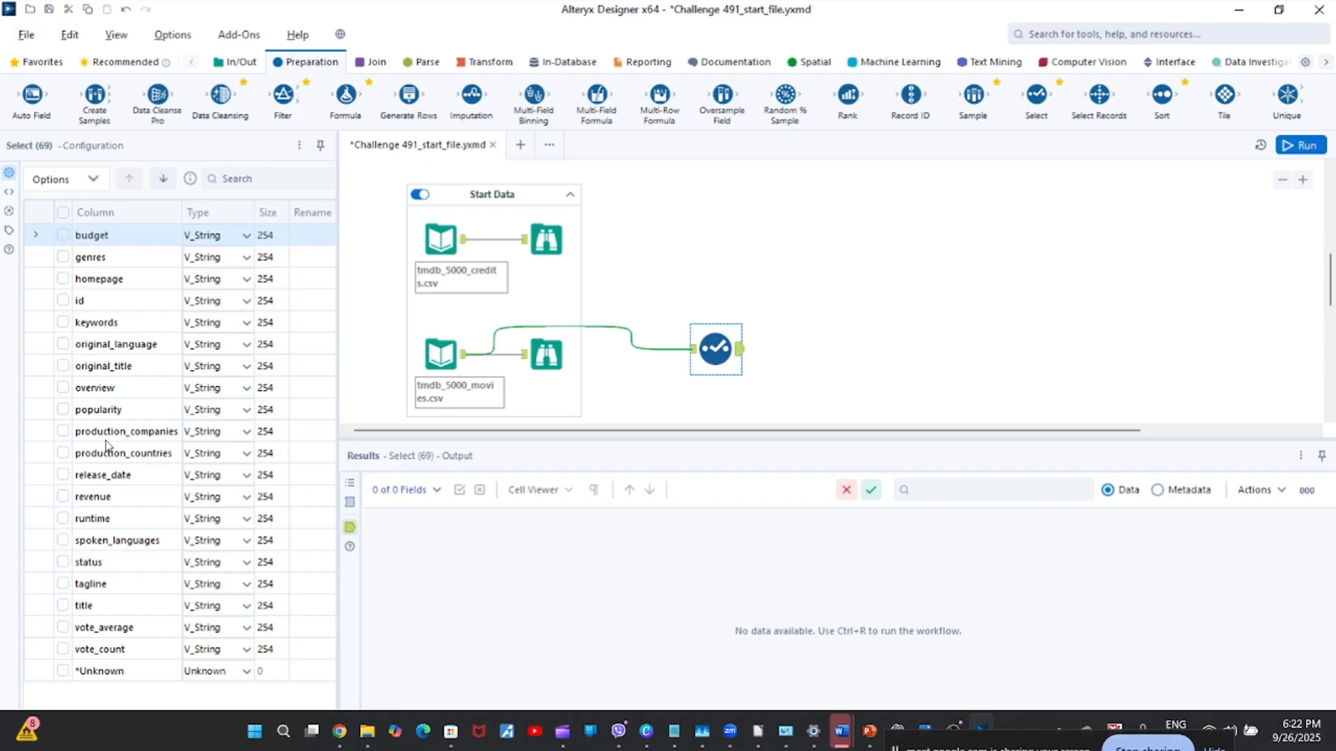
left_click(61, 367)
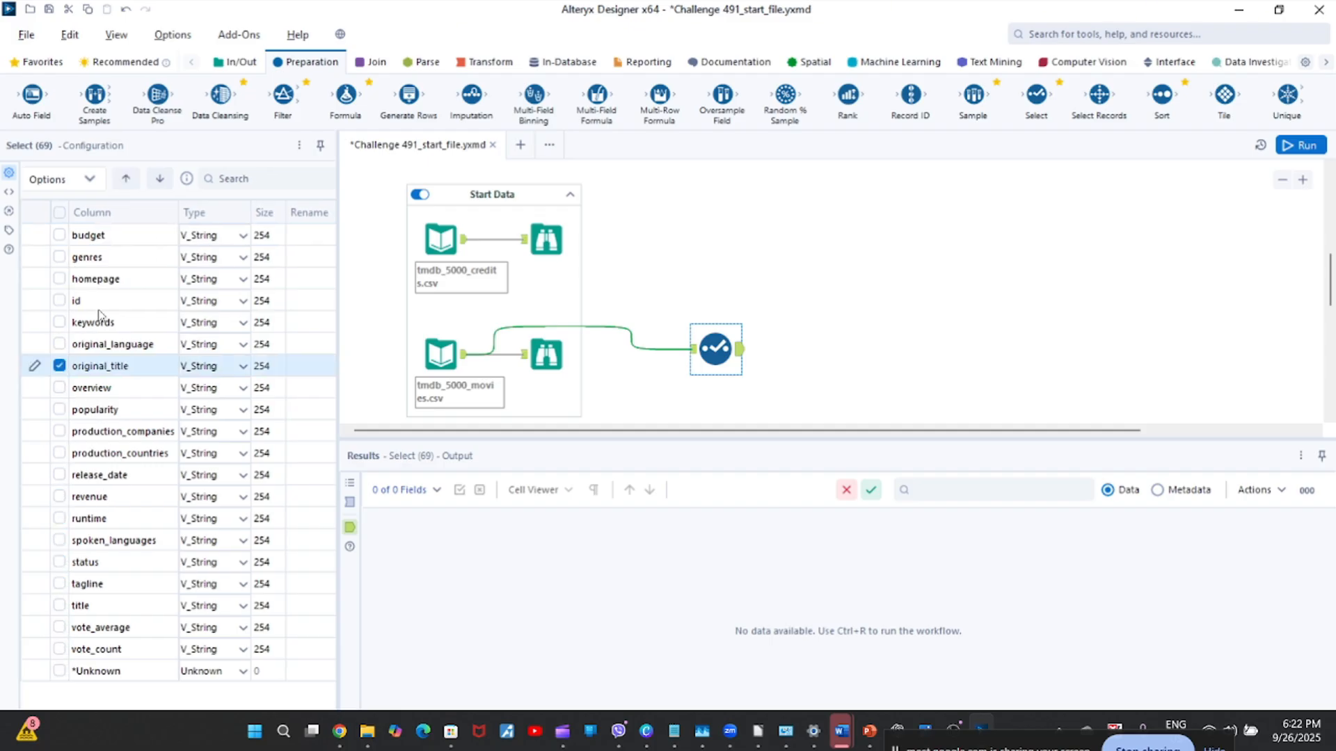
left_click(56, 237)
left_click(60, 235)
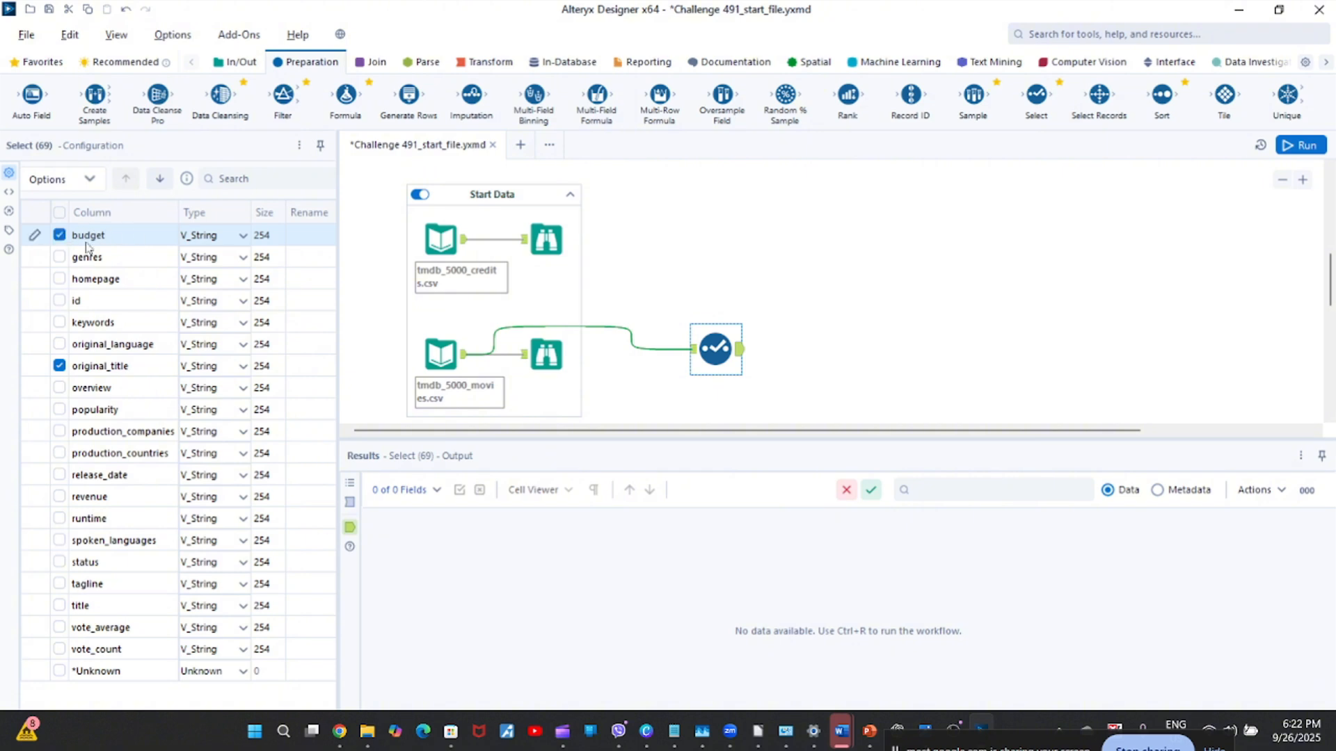
Move the budget column to the bottom of the Select tool's column list, after original_title.
left_click(90, 182)
mouse_move(70, 276)
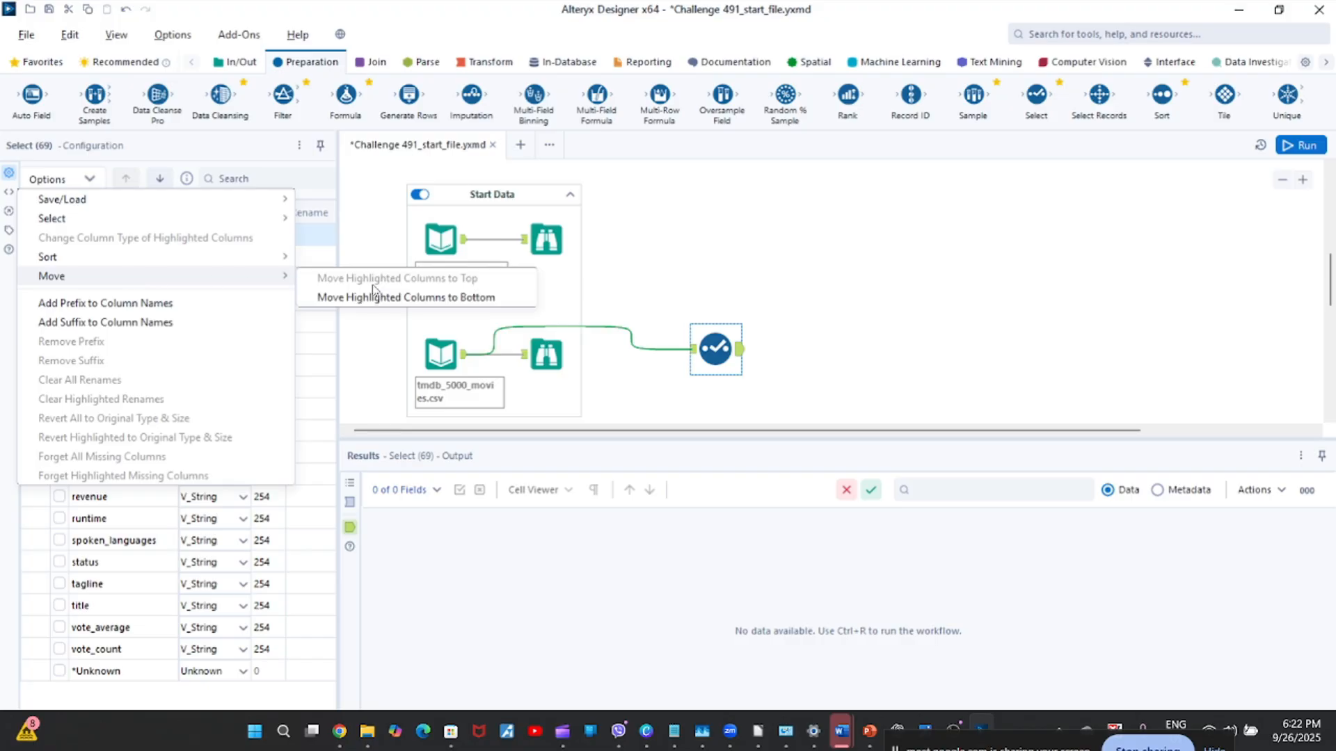
left_click(381, 300)
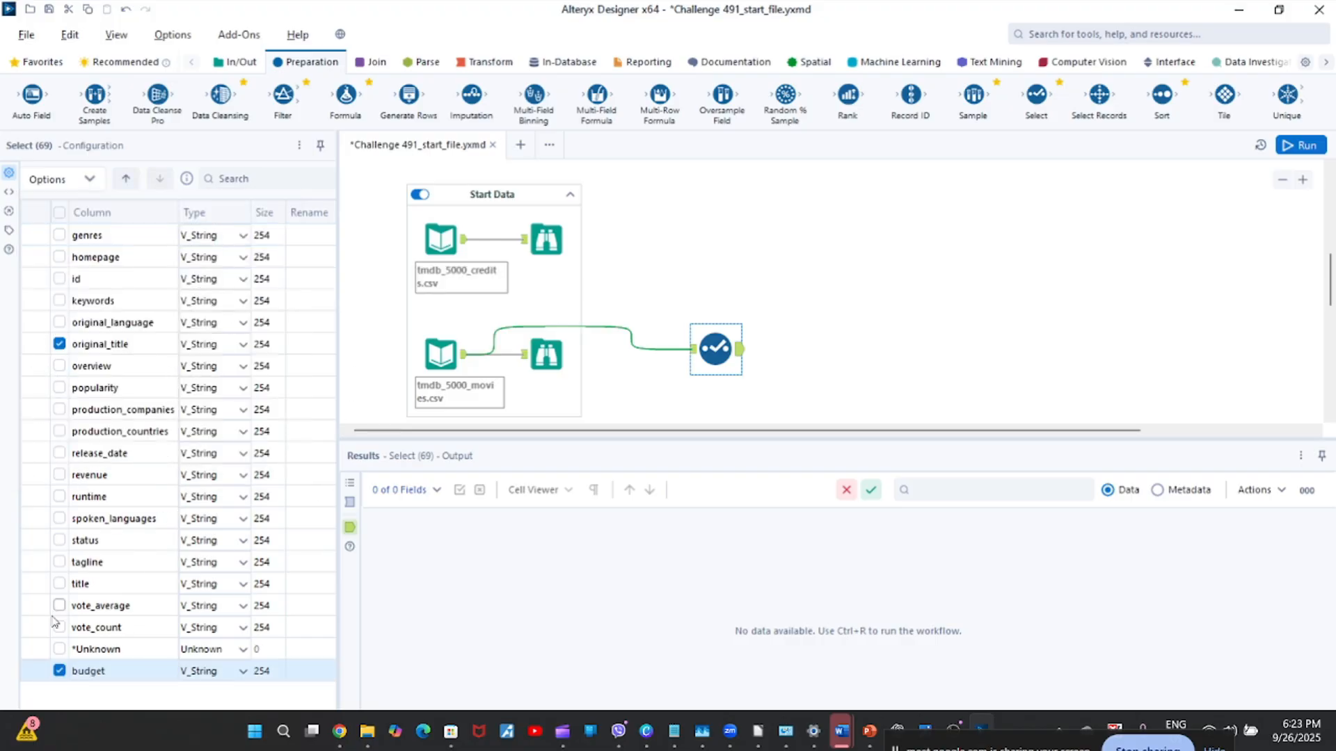
left_click(38, 674)
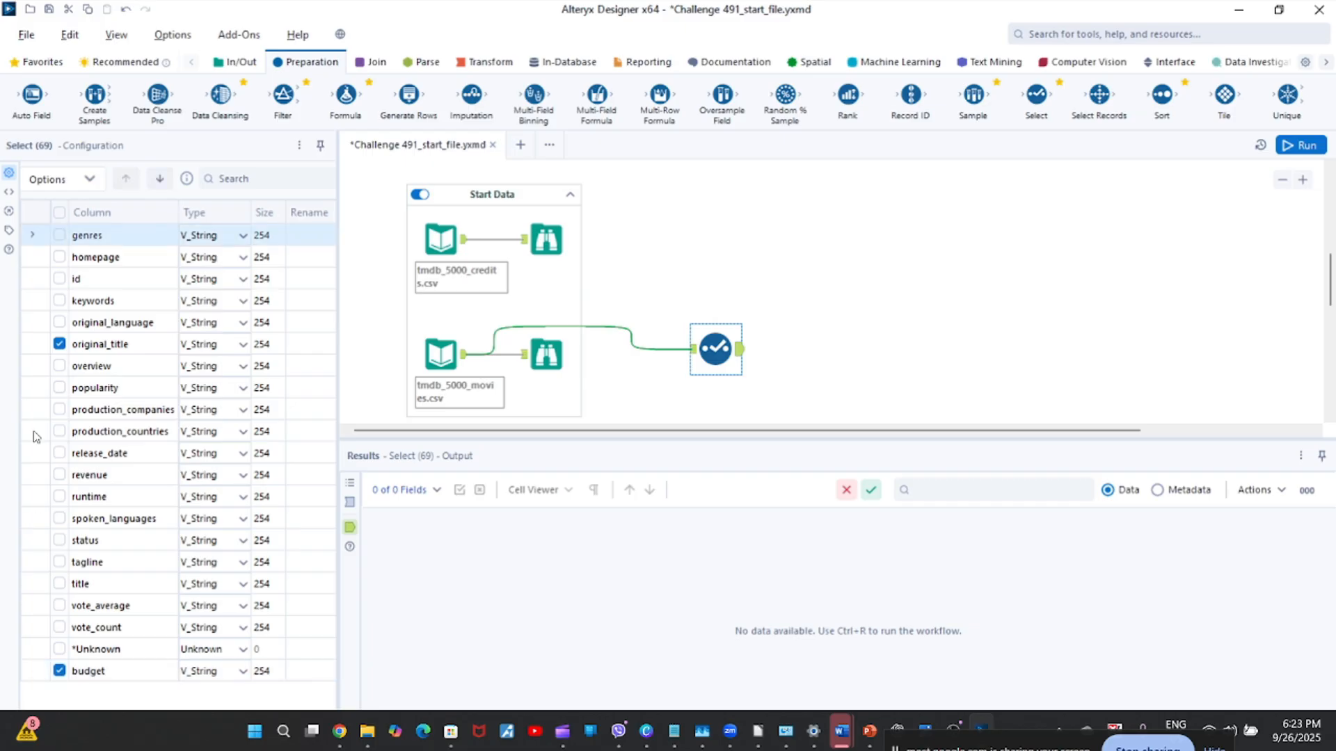
left_click(35, 347)
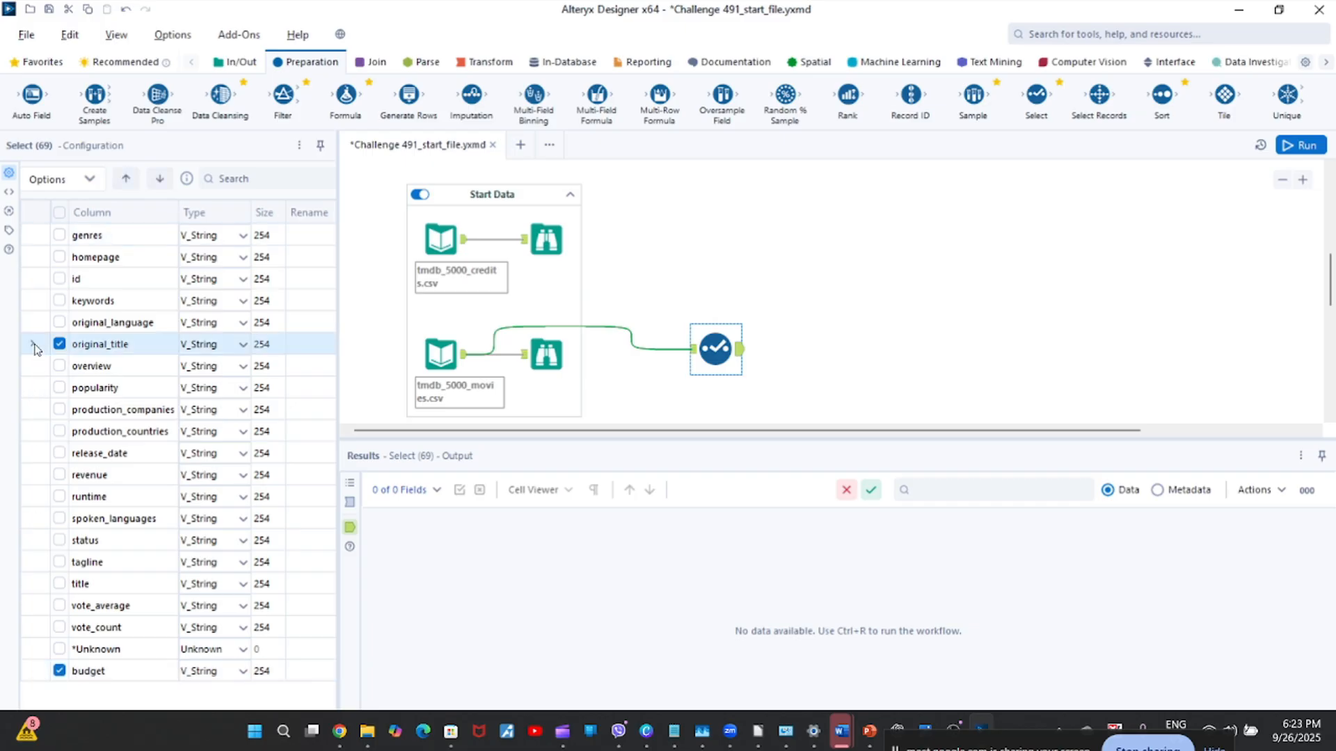
Run the workflow, display the Select tool's output data and dismiss the run notification.
left_click(1306, 146)
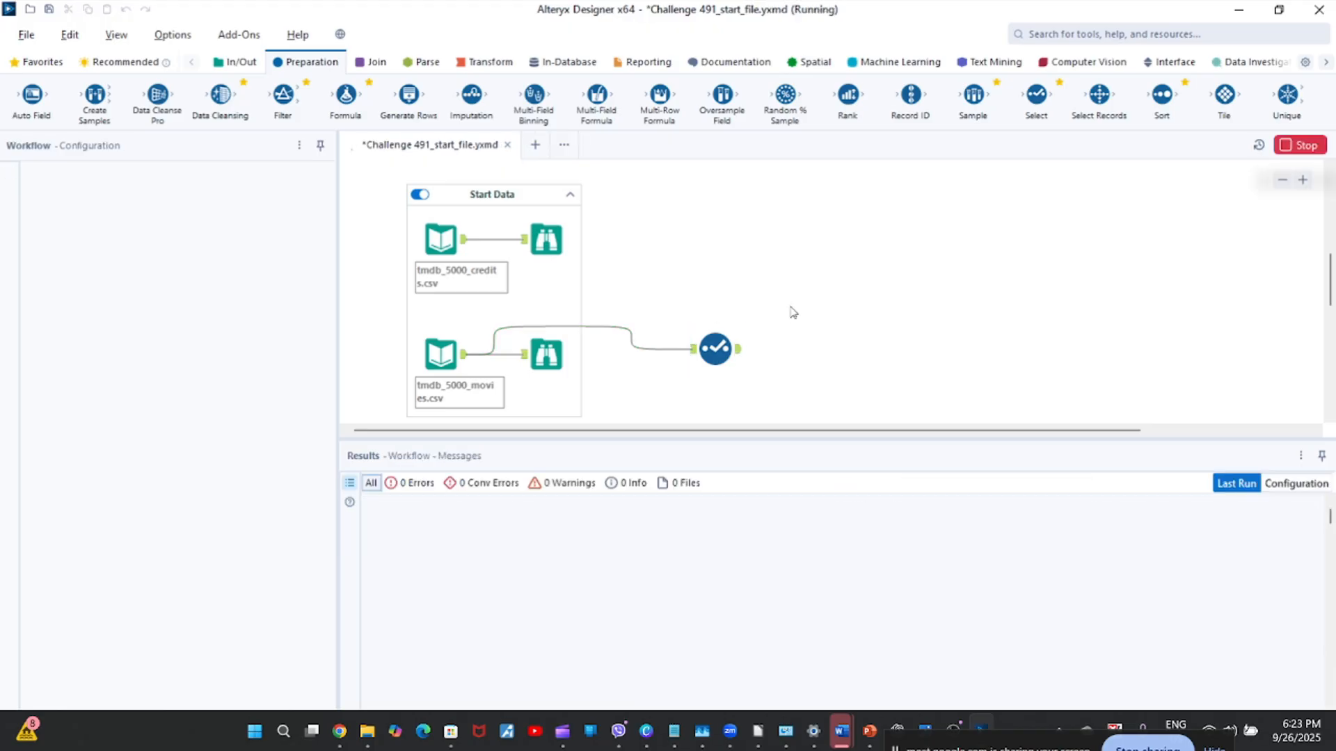
left_click(742, 356)
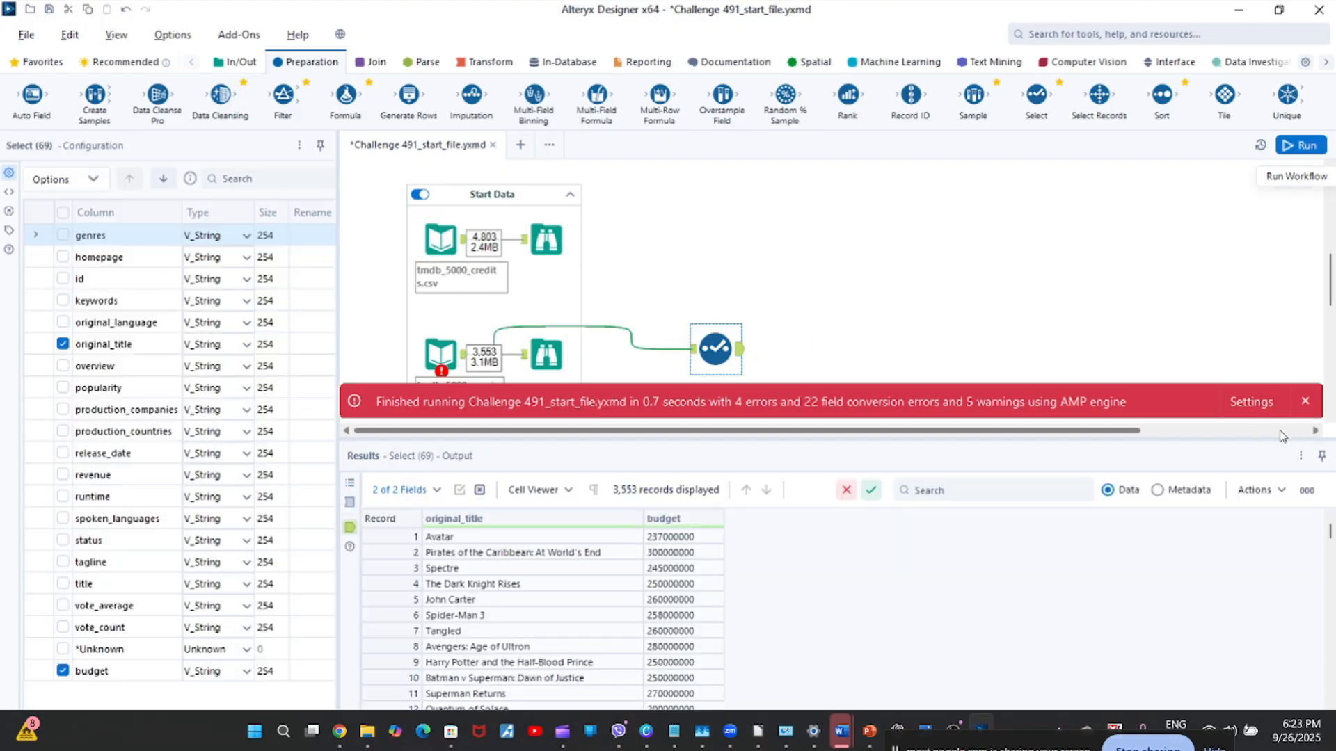
left_click(1306, 403)
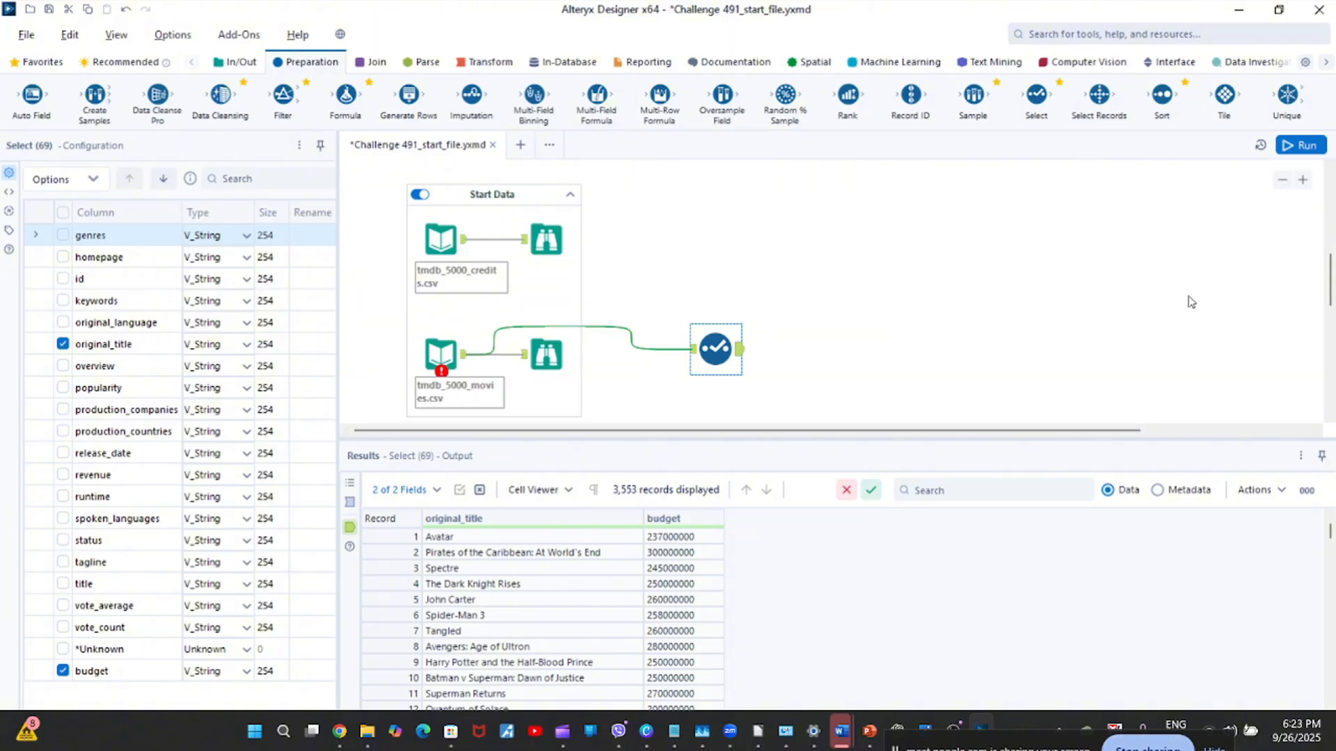
Check the Select output's columns against the expected title and budget answer in the first Output Solution Browse tool.
scroll(1227, 273, "up", 5)
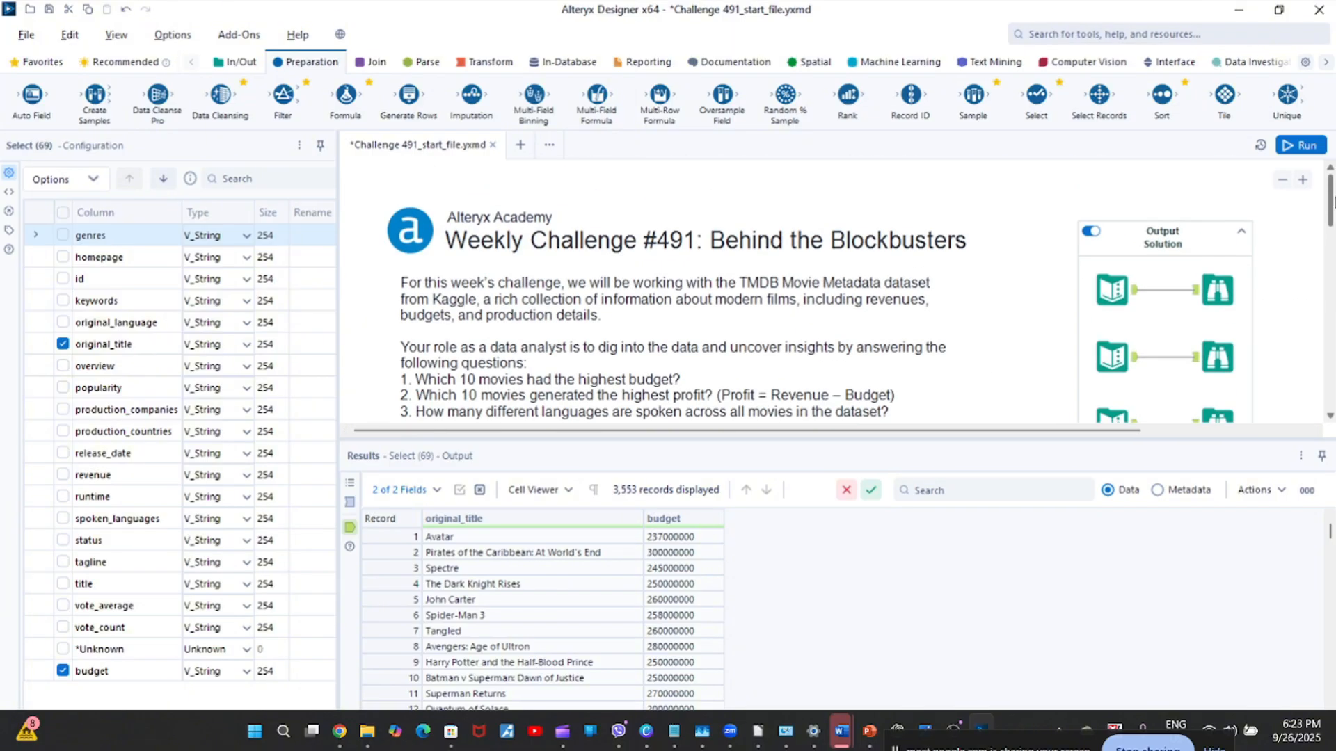
left_click(1227, 272)
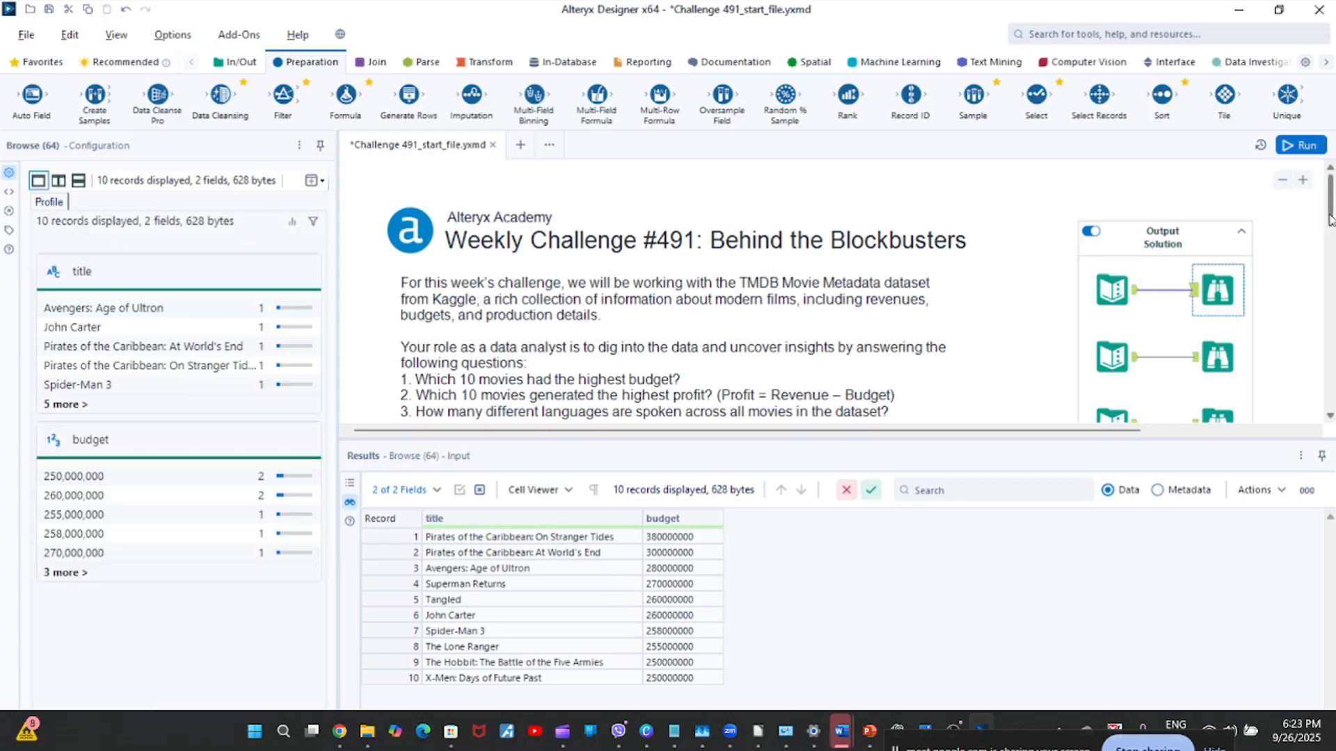
scroll(1329, 219, "down", 5)
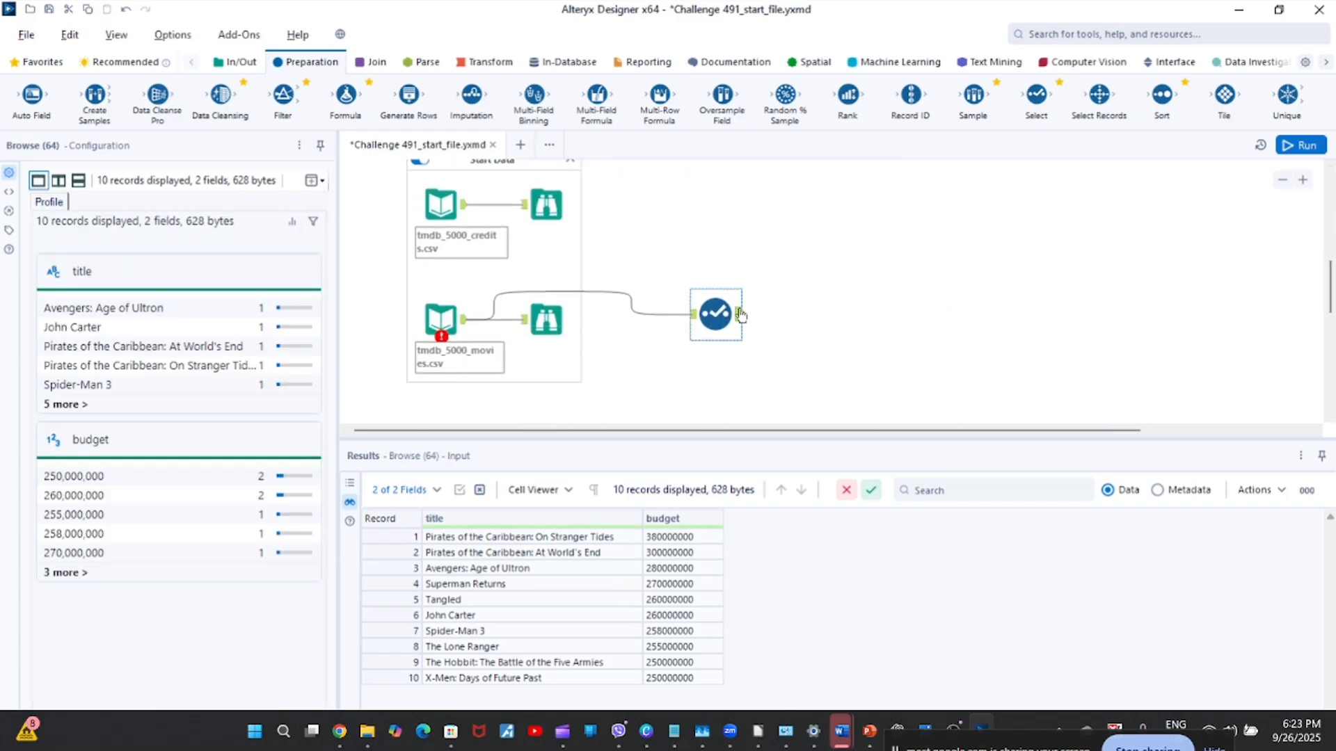
Change the budget column's data type to Double in the Select tool.
left_click(740, 315)
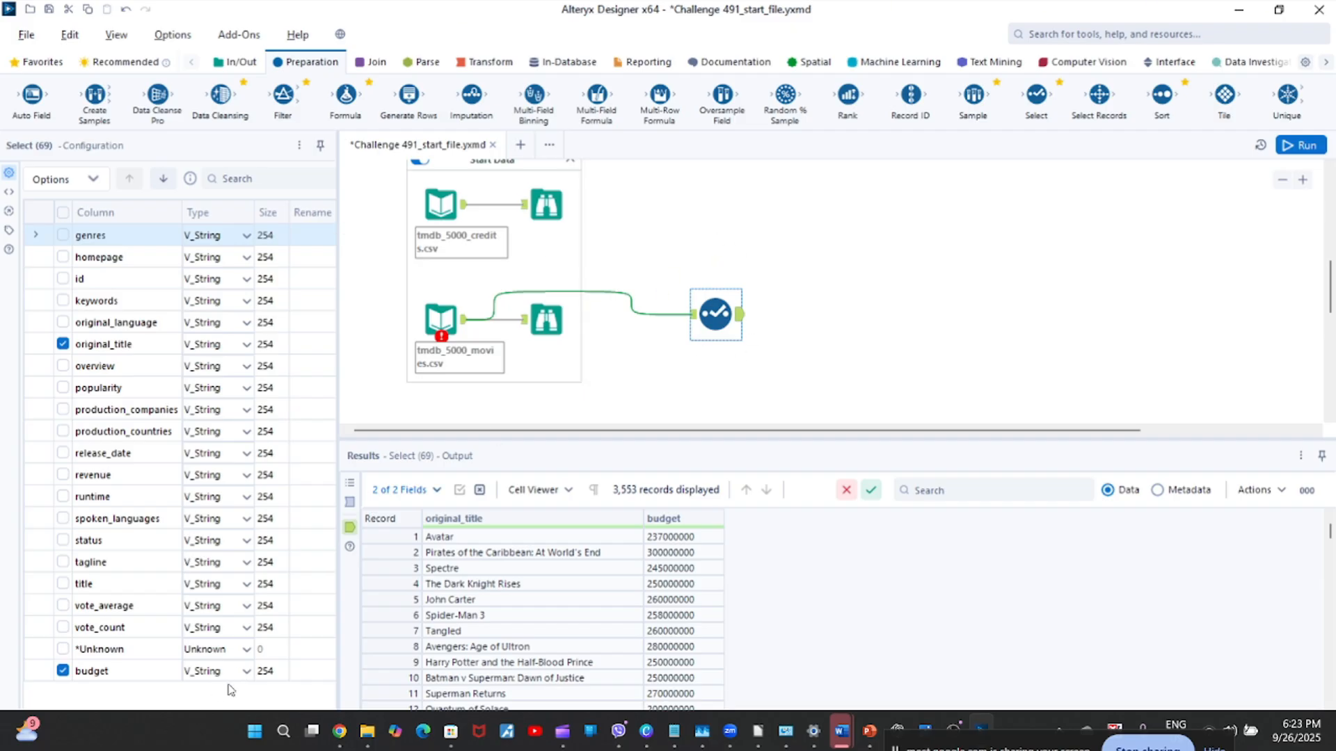
left_click(247, 671)
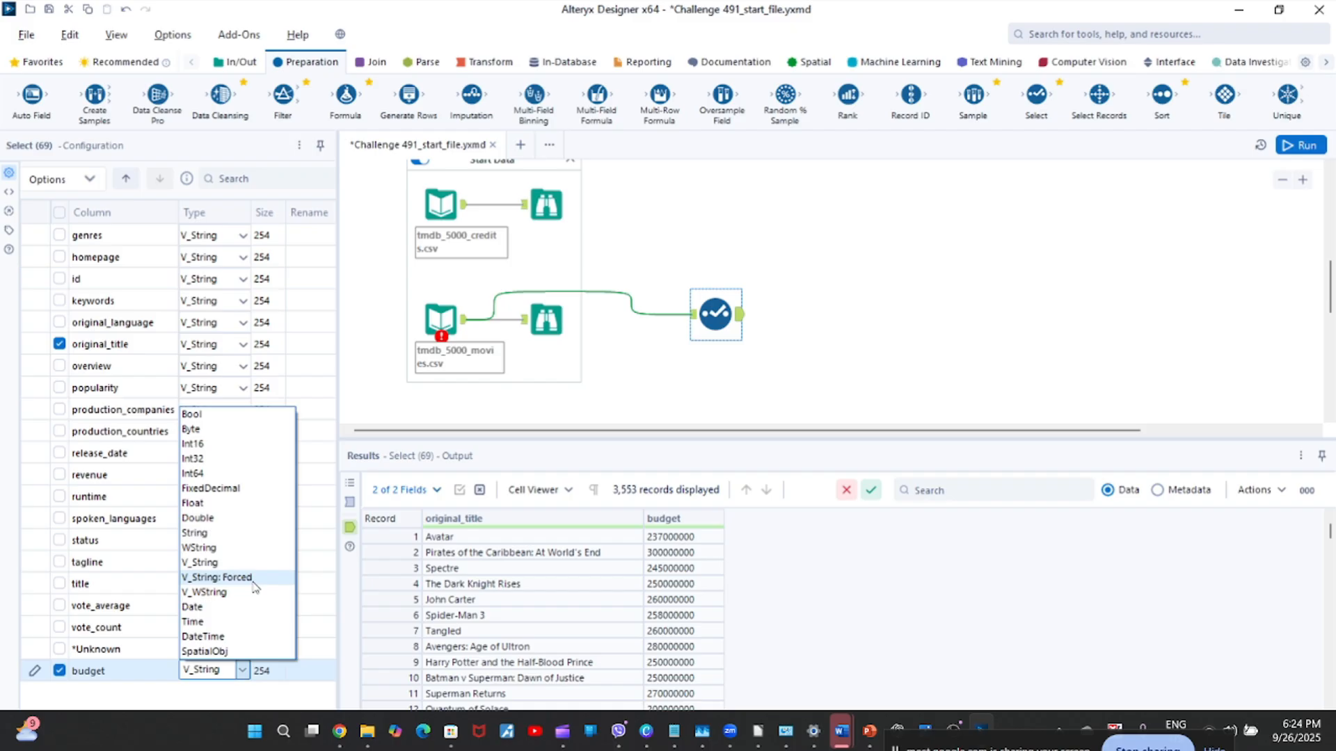
left_click(201, 522)
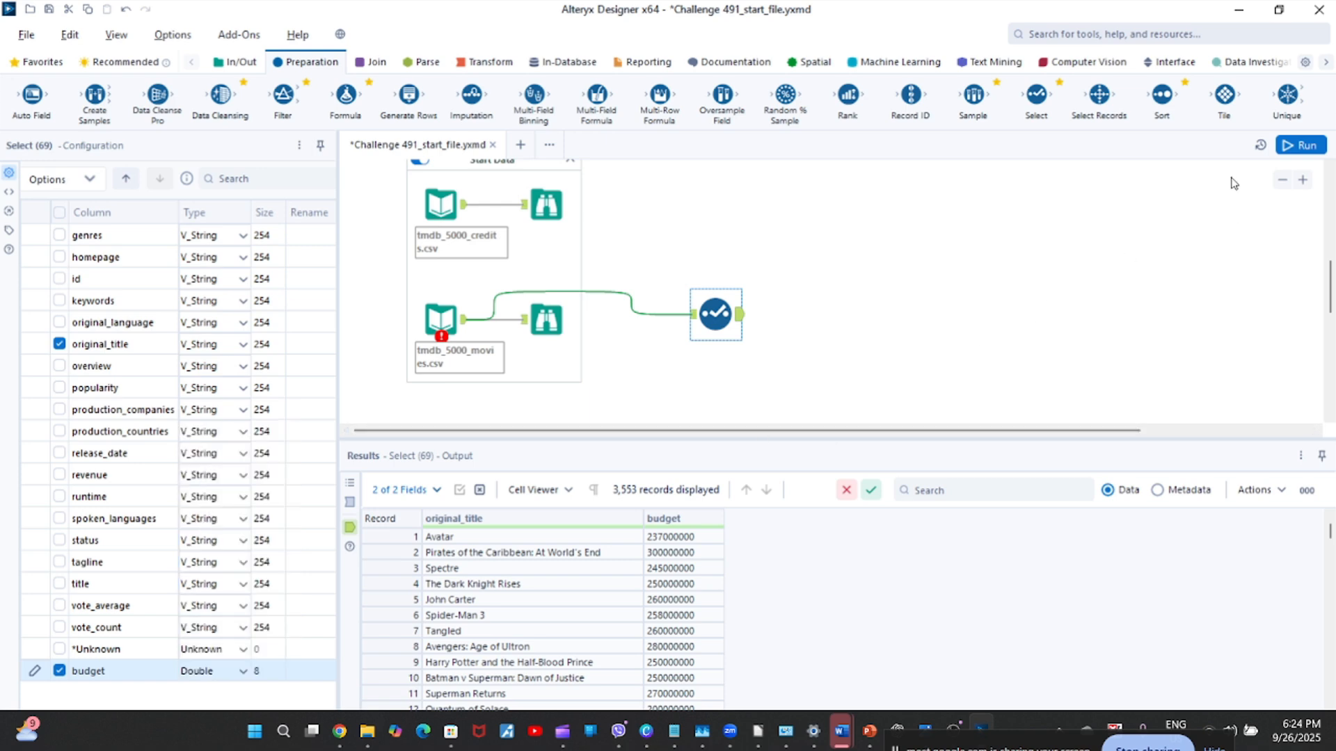
Run the workflow, dismiss the run notification and display the Select tool's output data with budget as Double.
left_click(1309, 150)
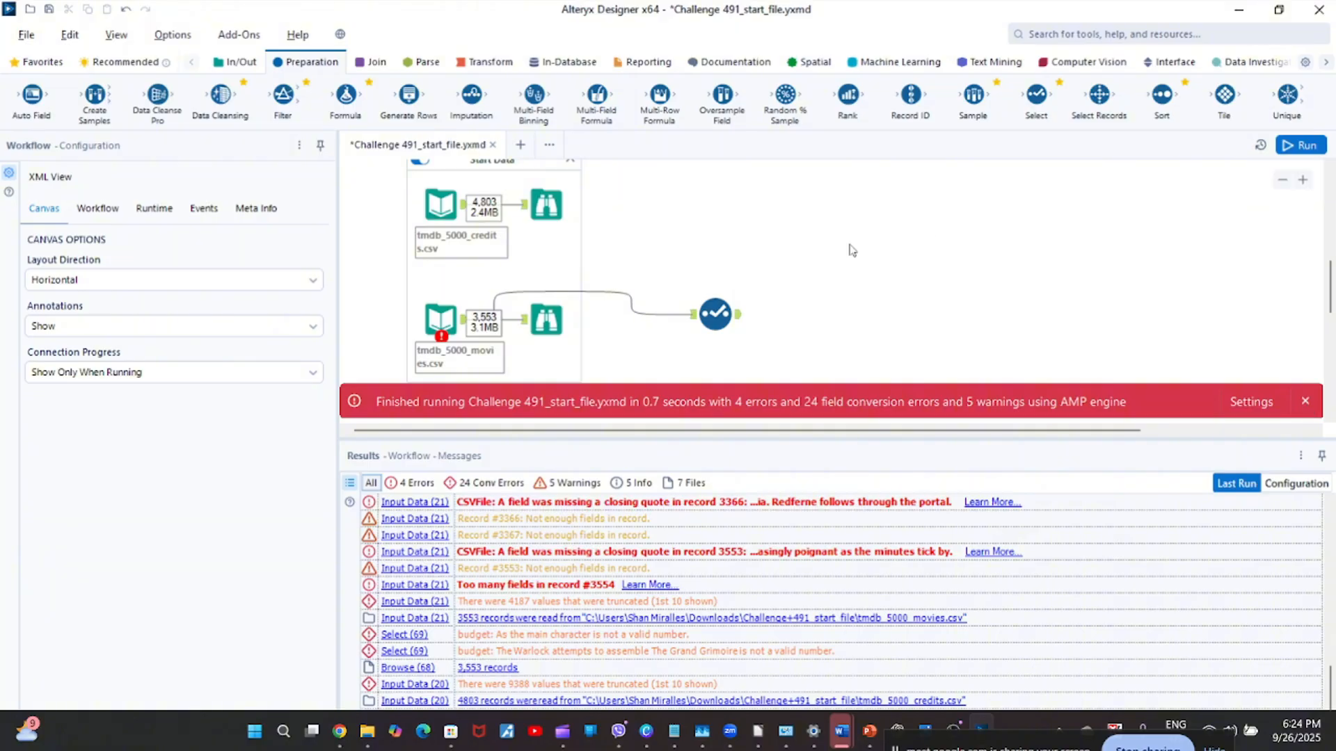
left_click(1298, 400)
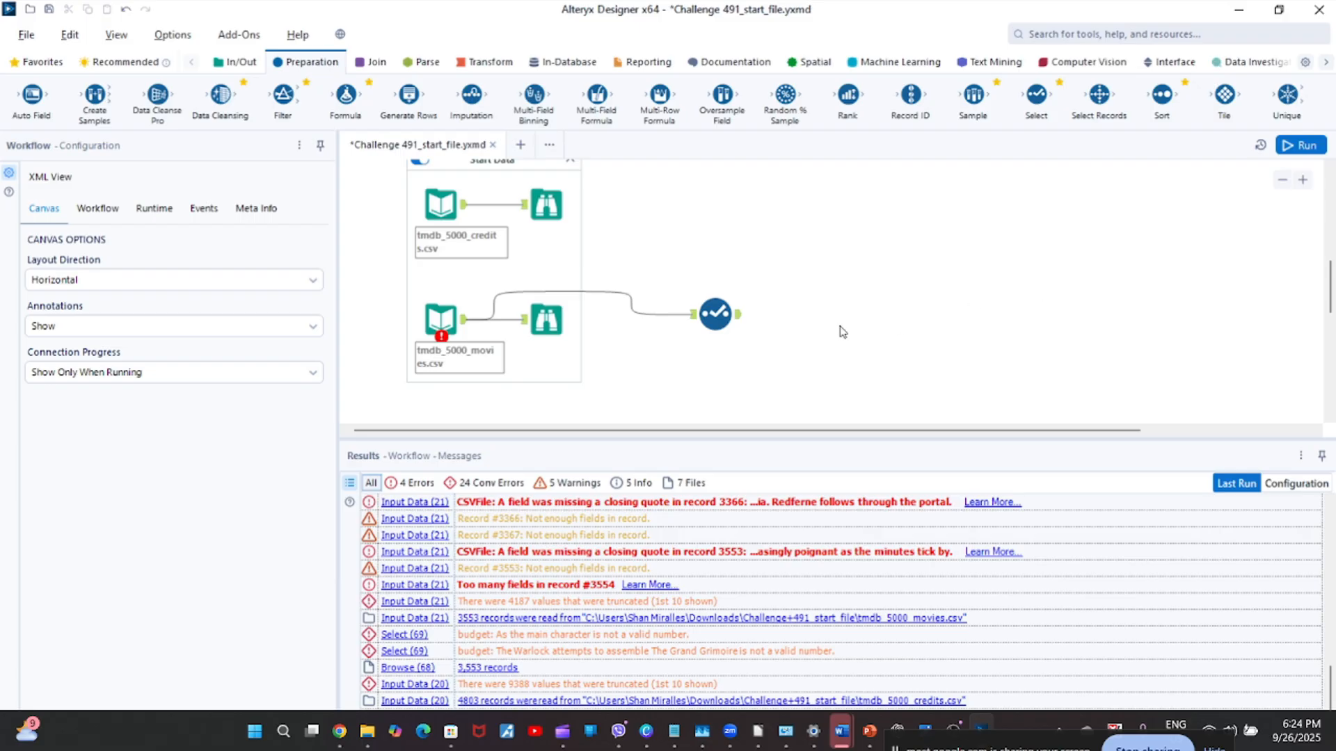
left_click(736, 324)
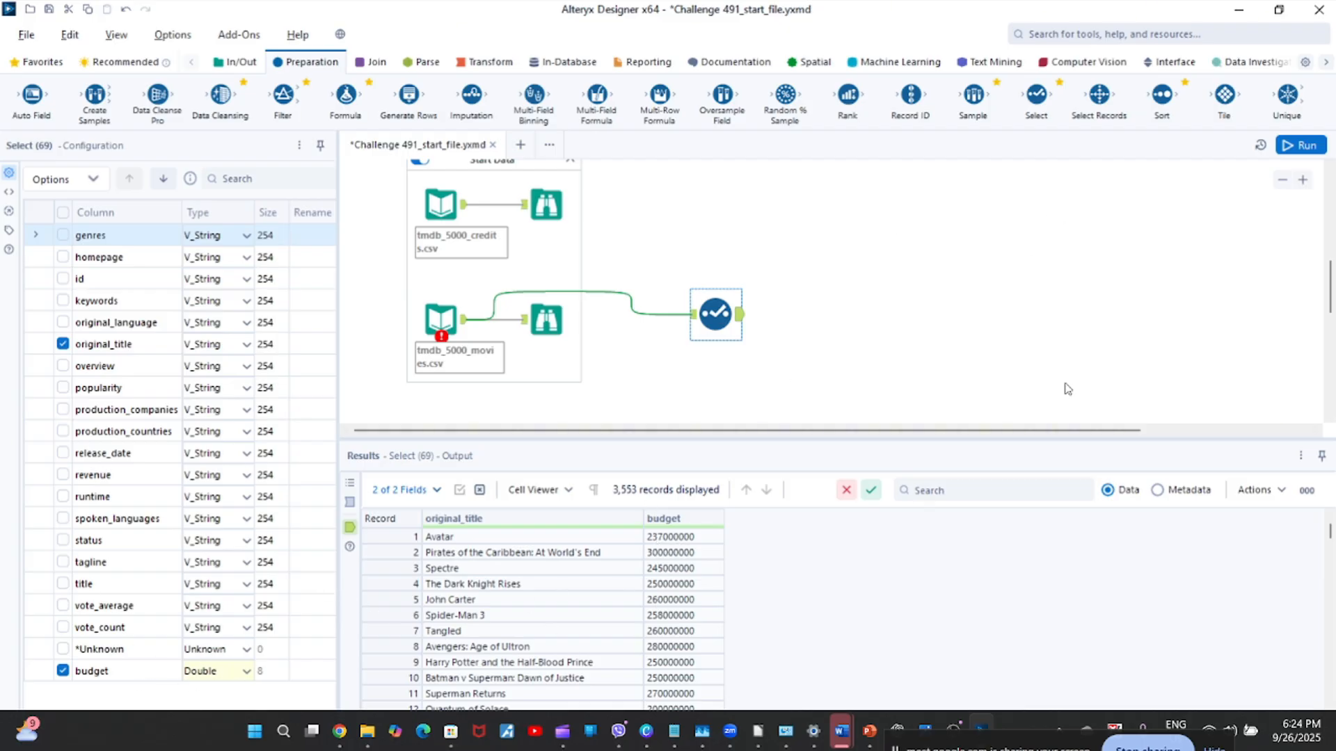
Check the budget field's data type in the Select output's metadata and return to the data view.
left_click(1158, 491)
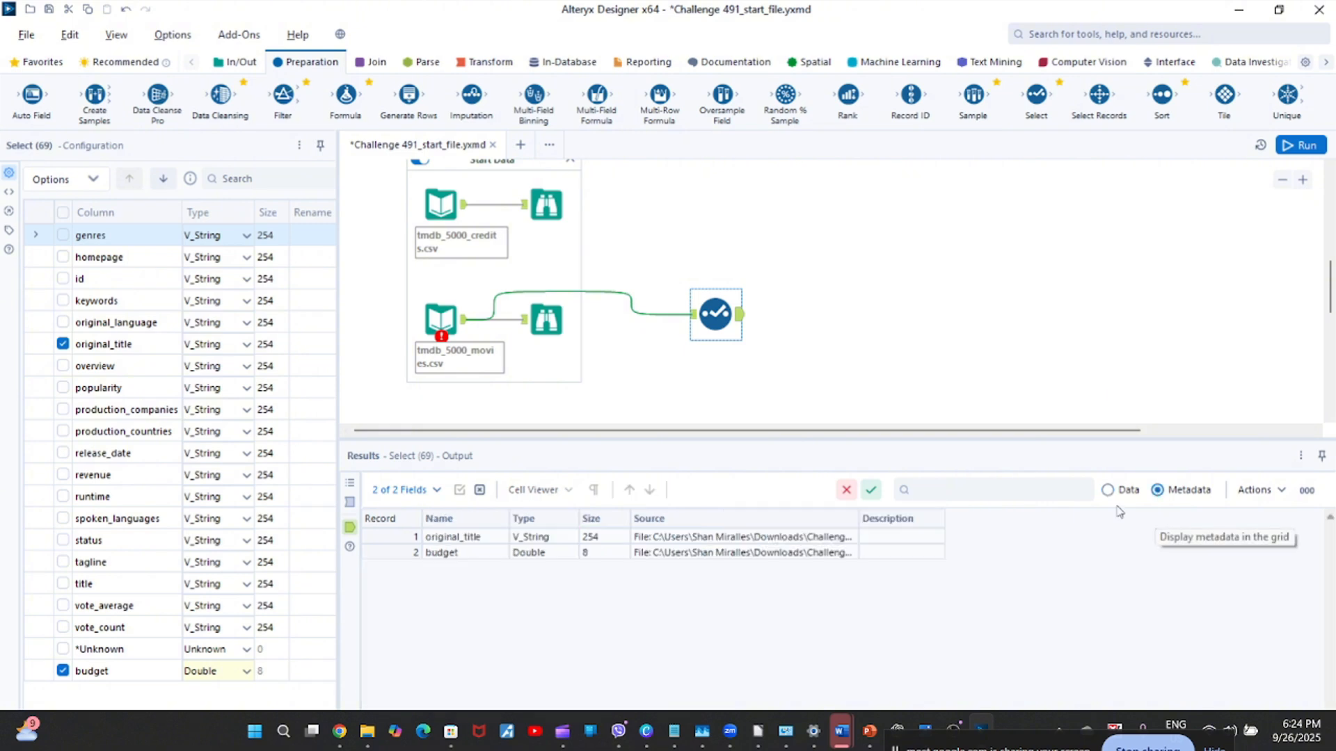
left_click(518, 553)
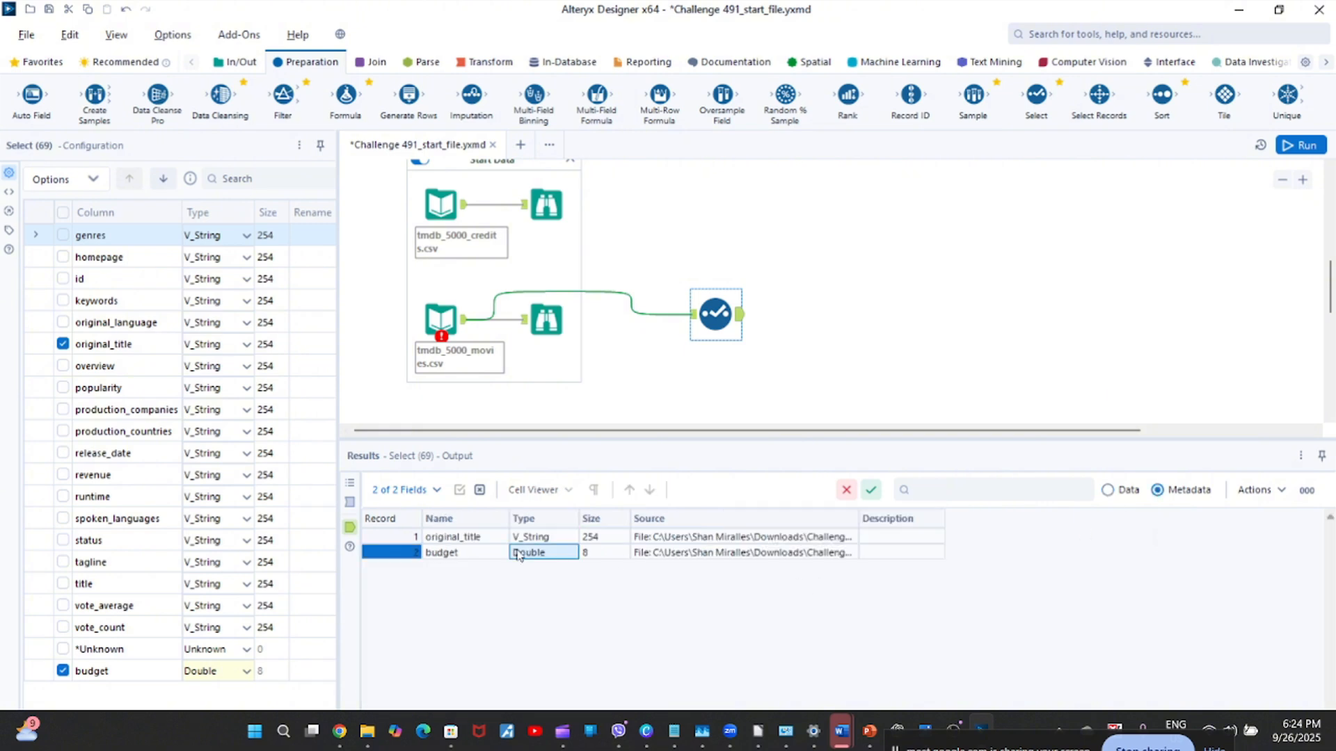
left_click(741, 322)
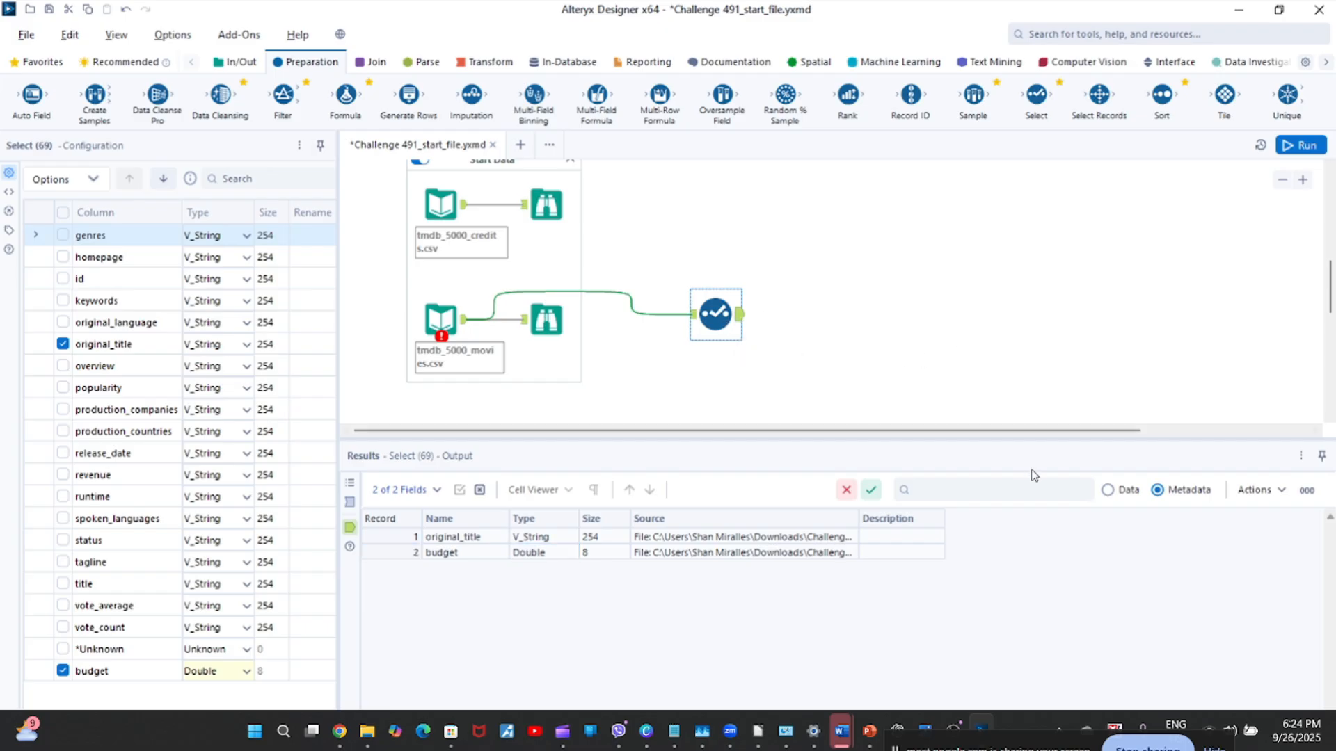
left_click(1109, 489)
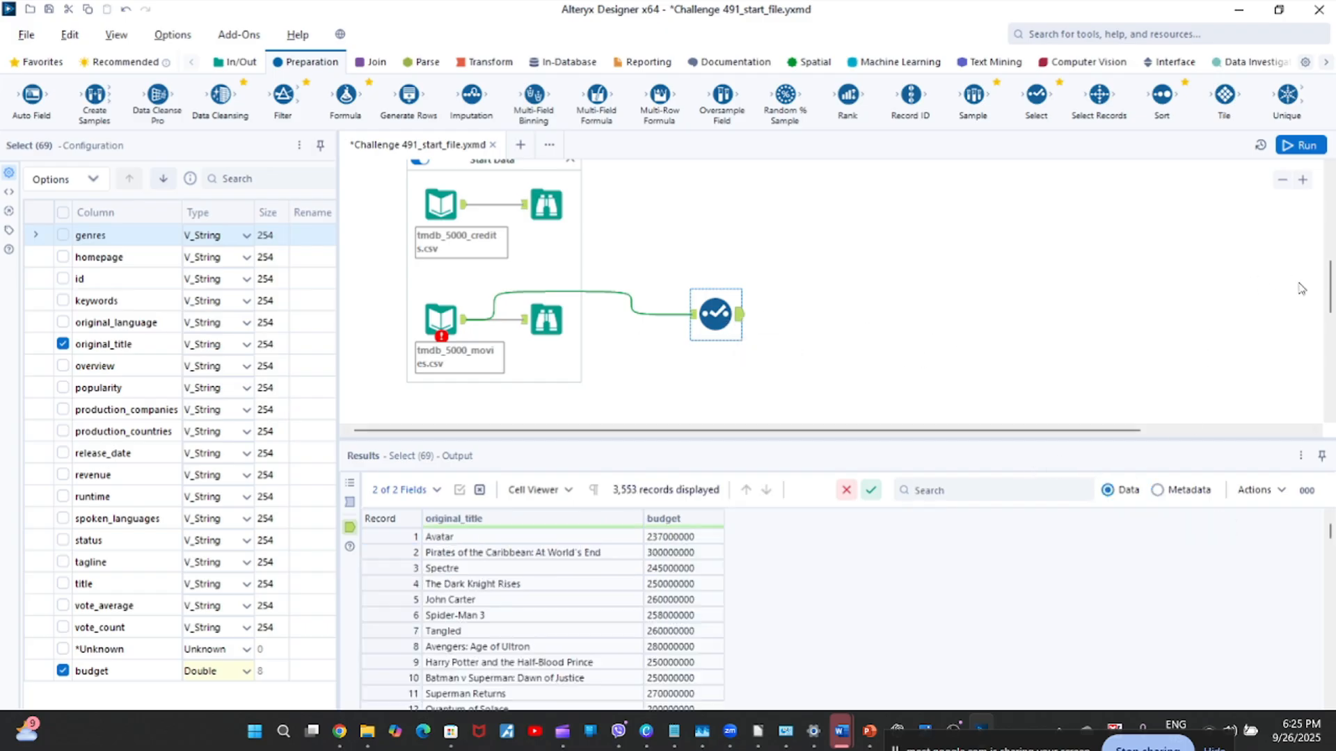
Review the expected top-ten budget answer in the first Output Solution Browse tool and return to the Select tool's output.
left_click_drag(1328, 296, 1328, 209)
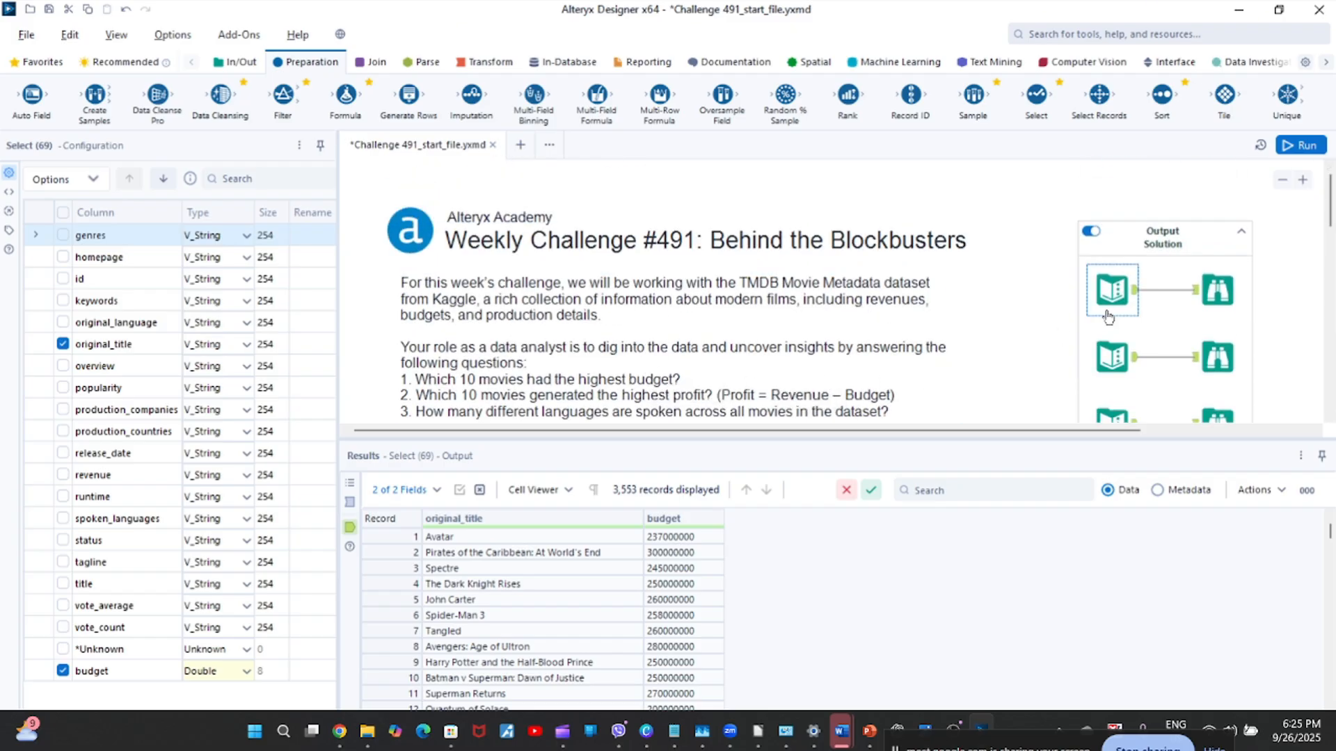
left_click(1222, 285)
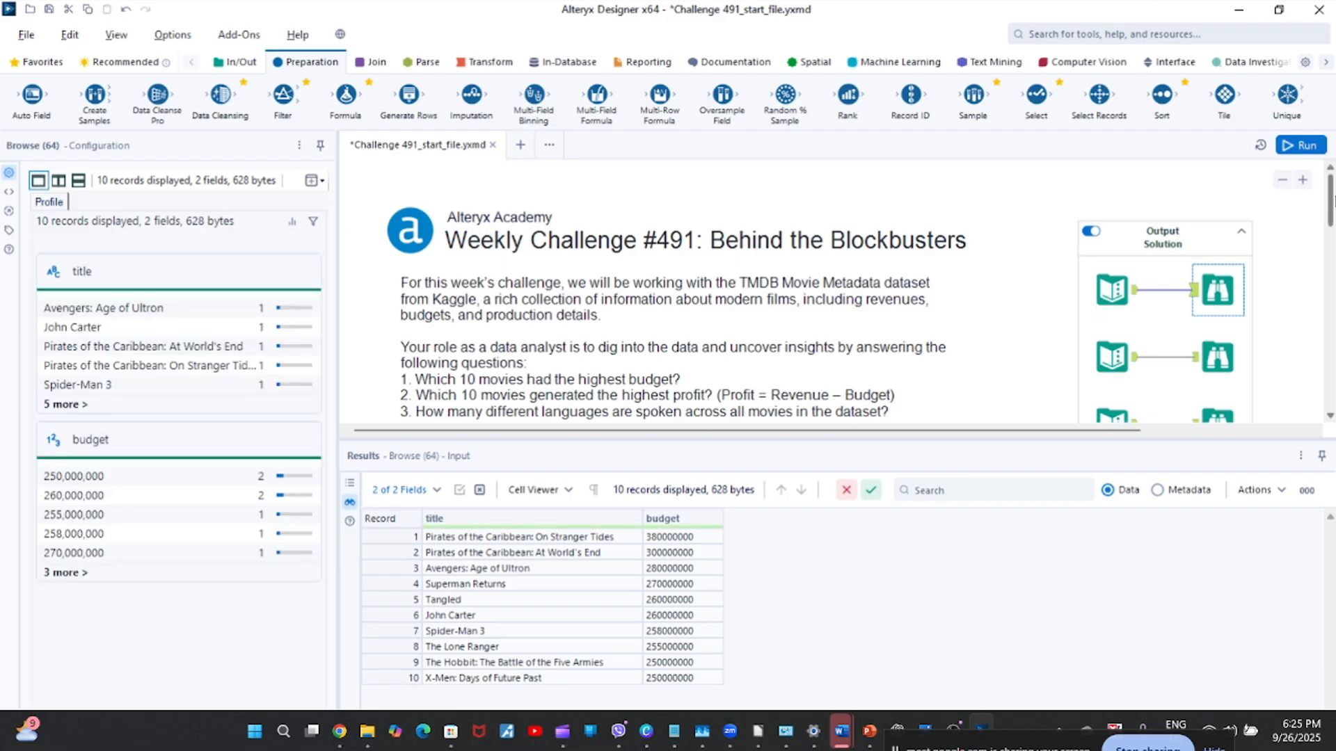
left_click_drag(1332, 202, 1331, 272)
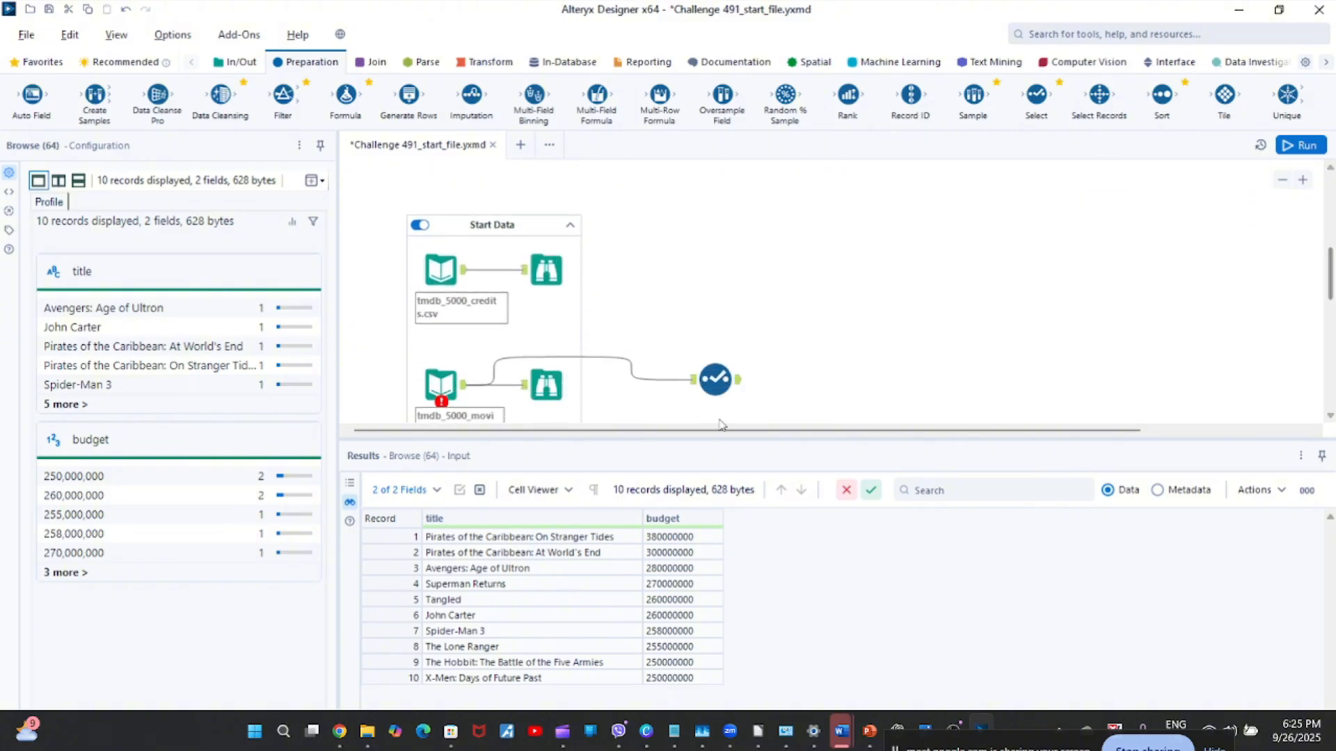
left_click(731, 381)
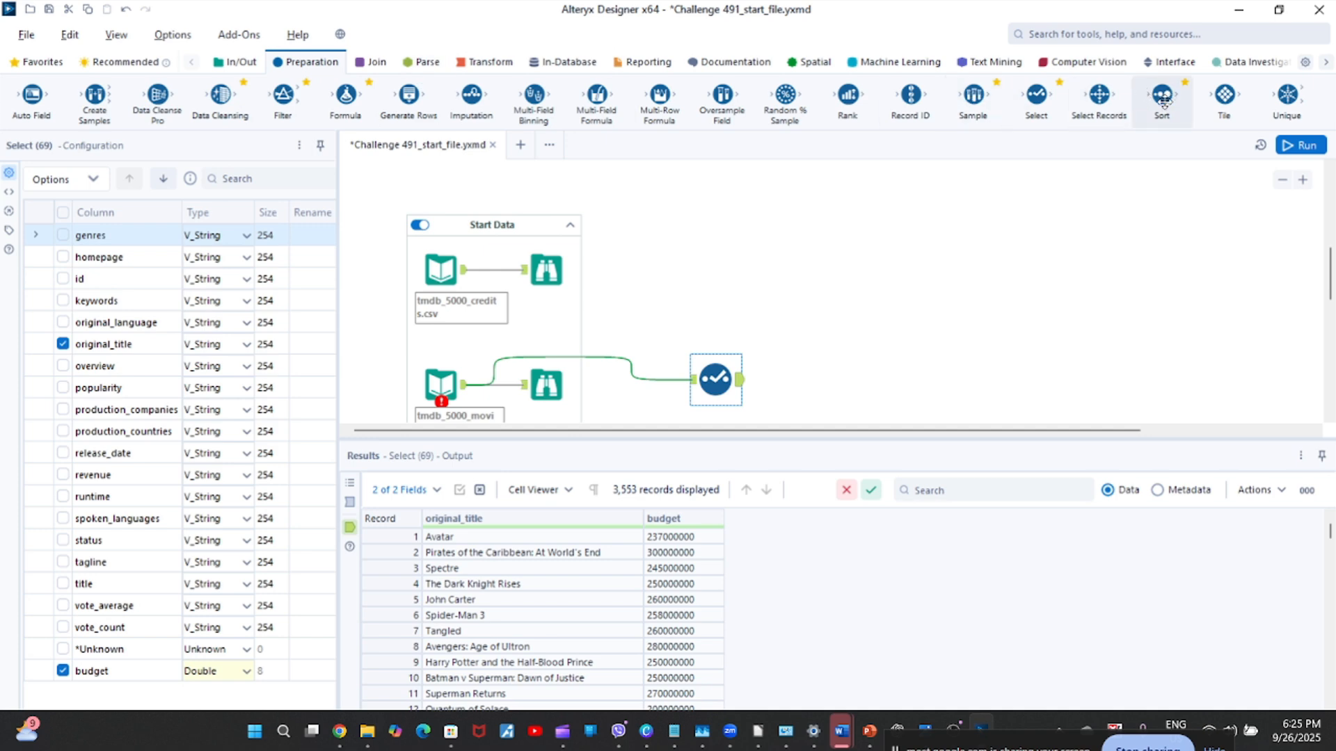
Add a Sort tool connected to the Select tool's output and place it farther along, above the Select tool.
left_click_drag(1161, 98, 810, 382)
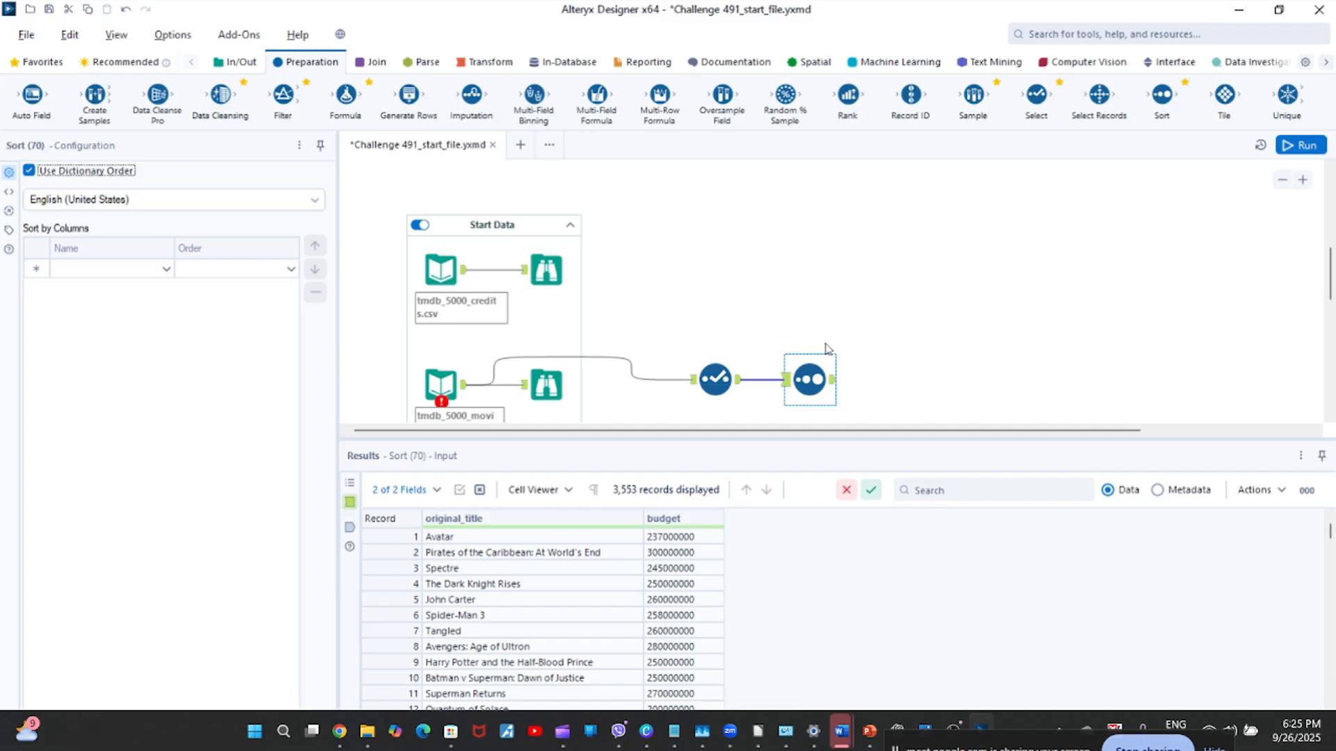
mouse_move(814, 385)
left_mouse_down()
mouse_move(851, 387)
mouse_move(822, 381)
left_mouse_up()
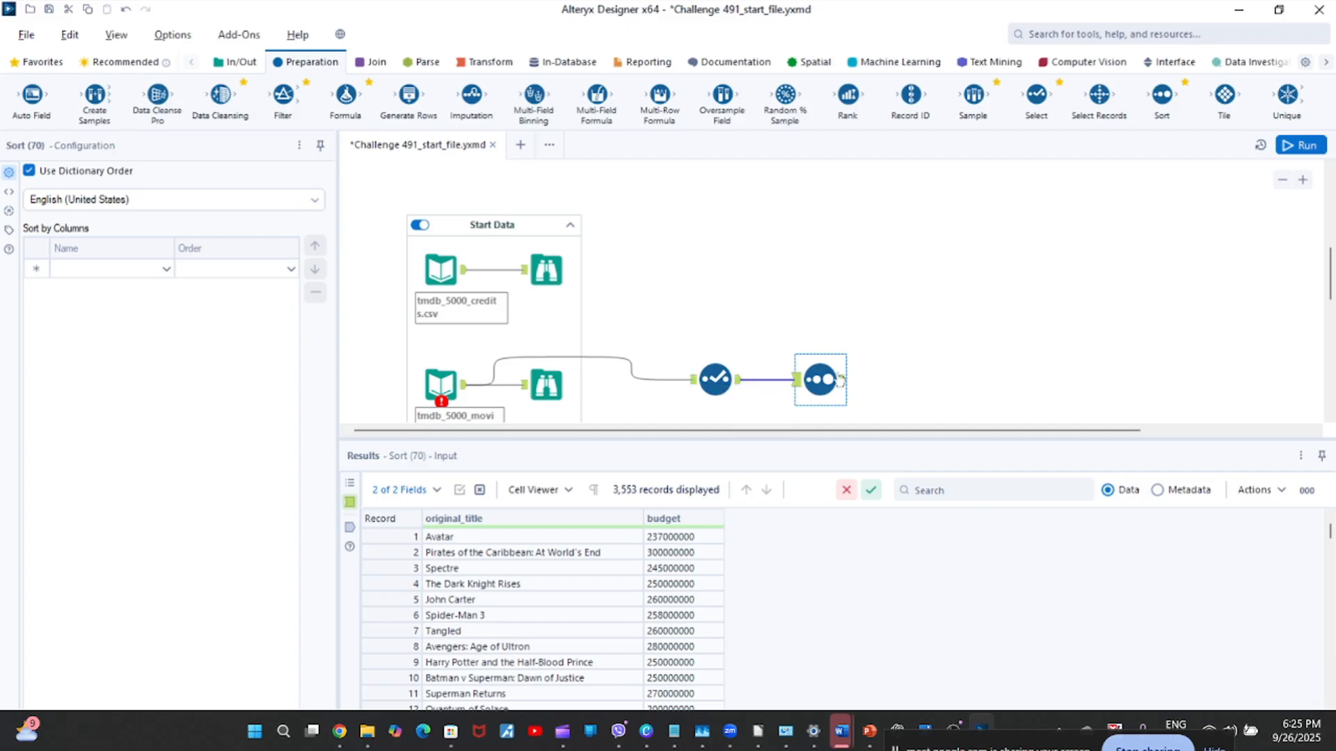
left_click_drag(824, 375, 862, 376)
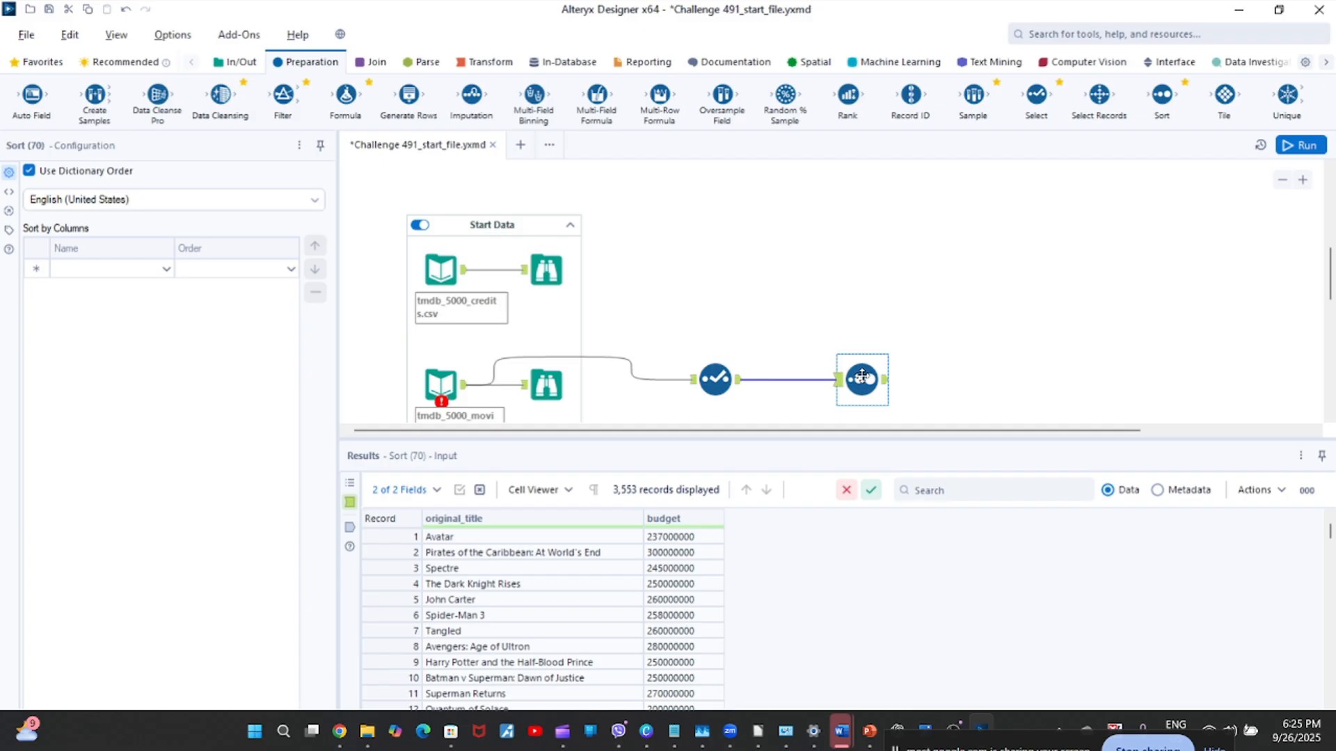
left_click_drag(862, 376, 862, 292)
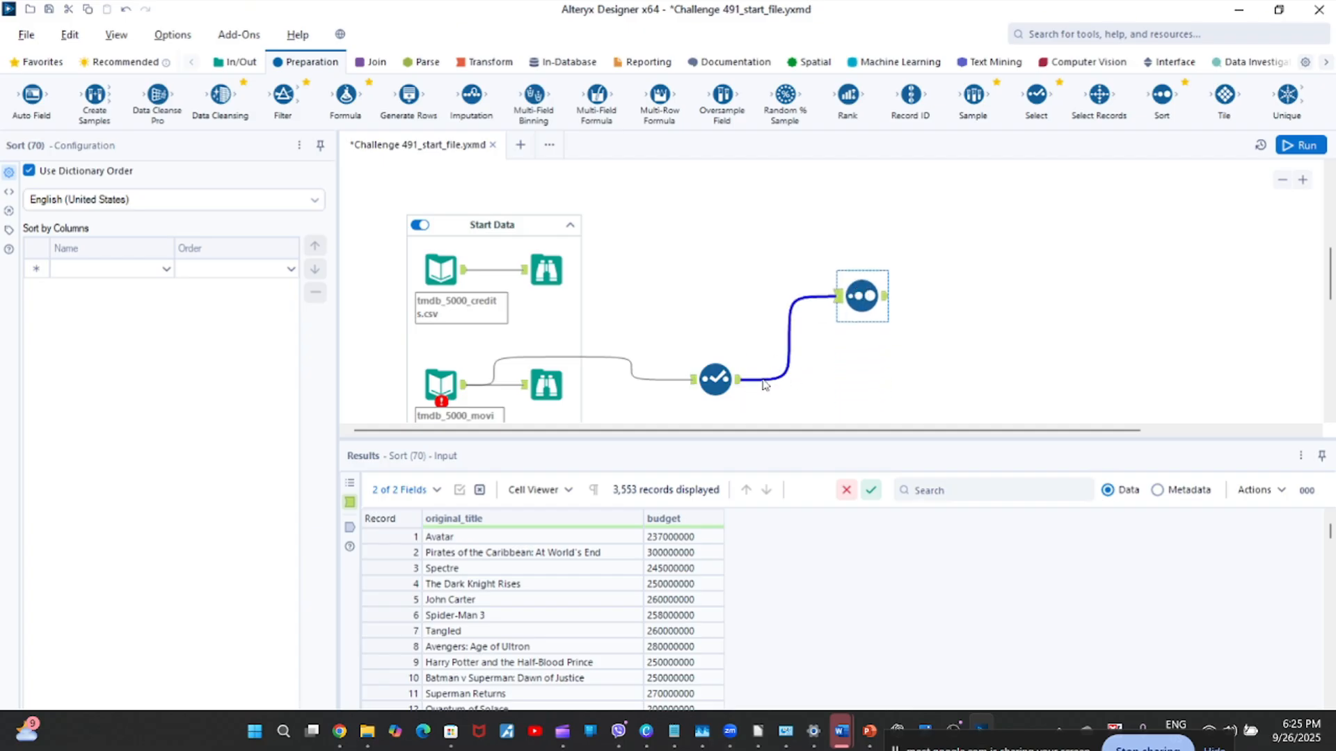
Insert a new Sort tool into the connection between the Select tool and the existing Sort tool, and delete the earlier Sort tool.
right_click(762, 379)
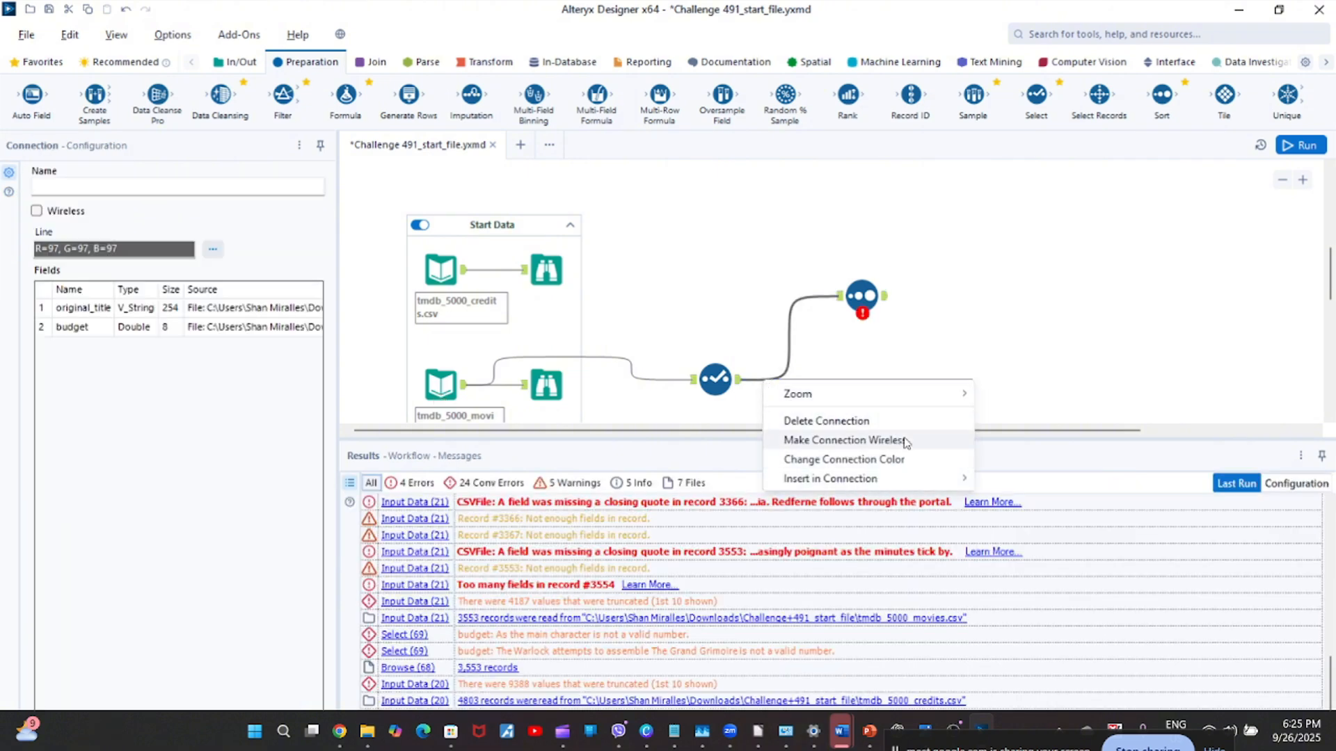
mouse_move(858, 479)
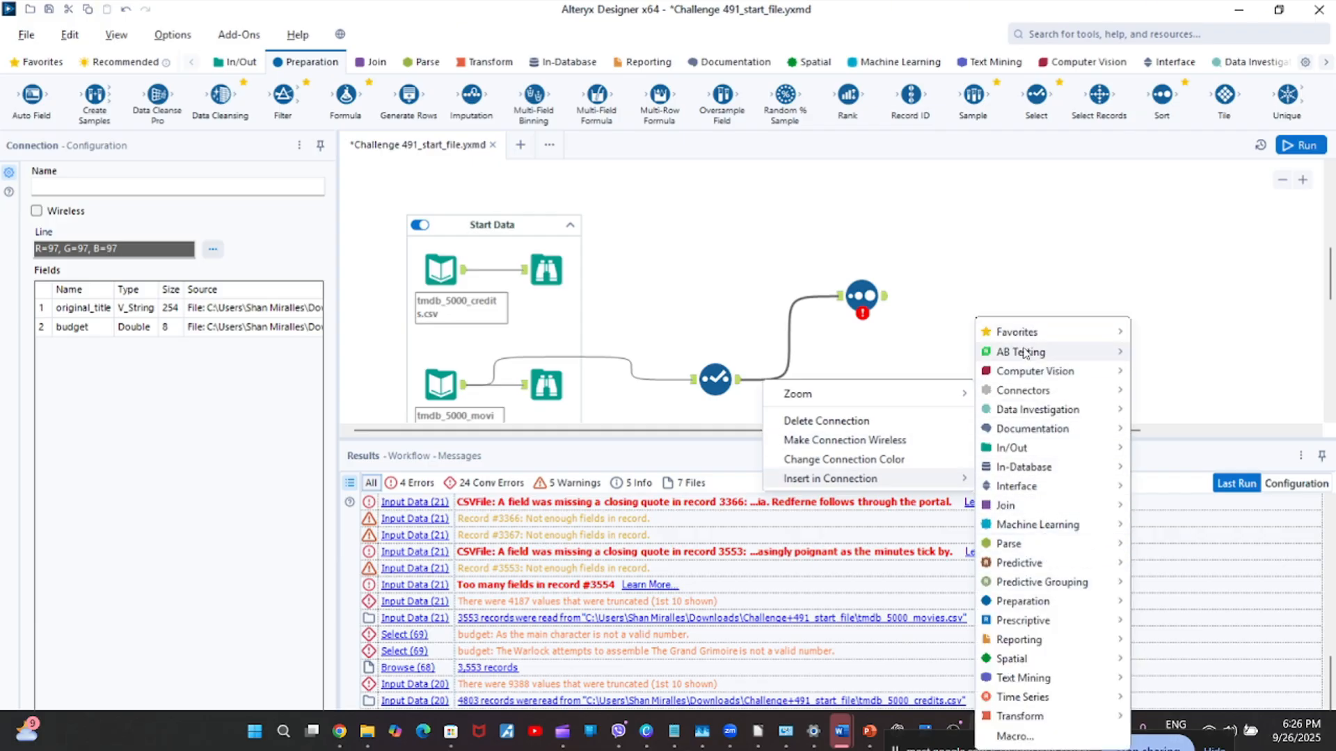
mouse_move(1047, 508)
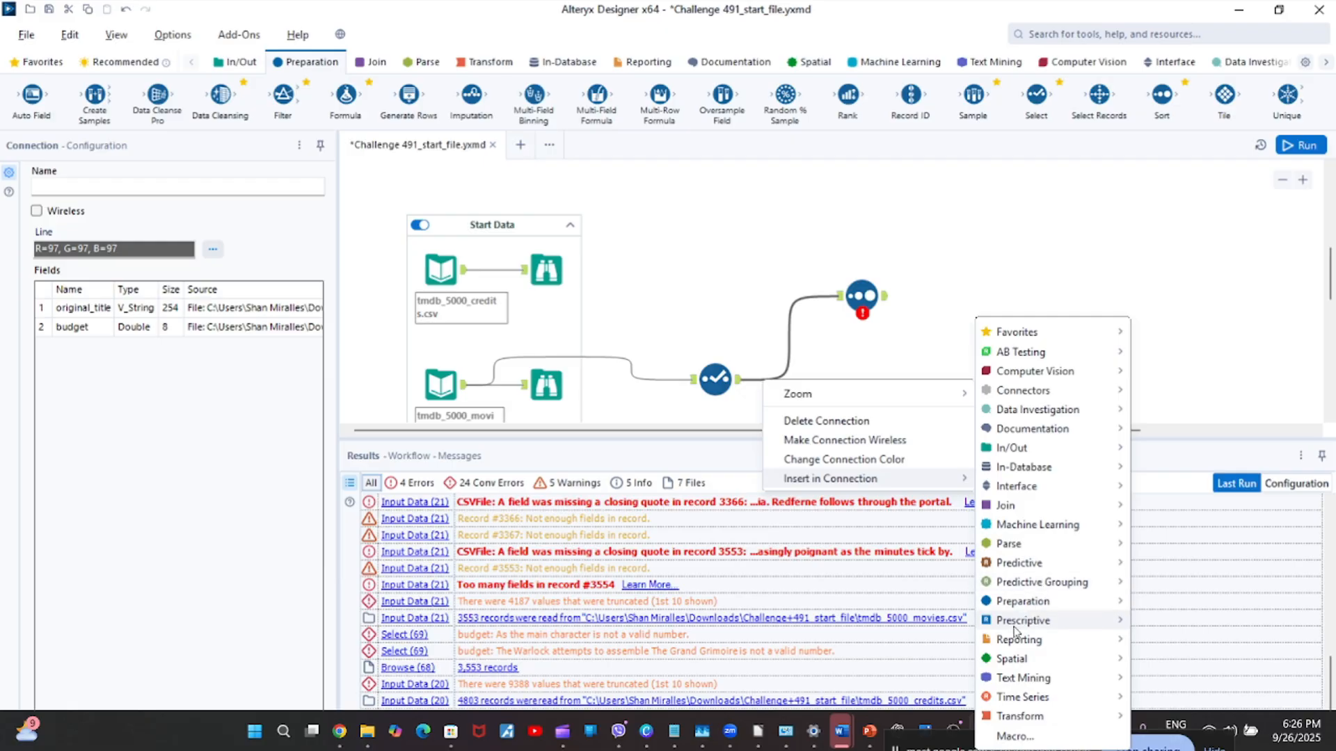
mouse_move(1044, 603)
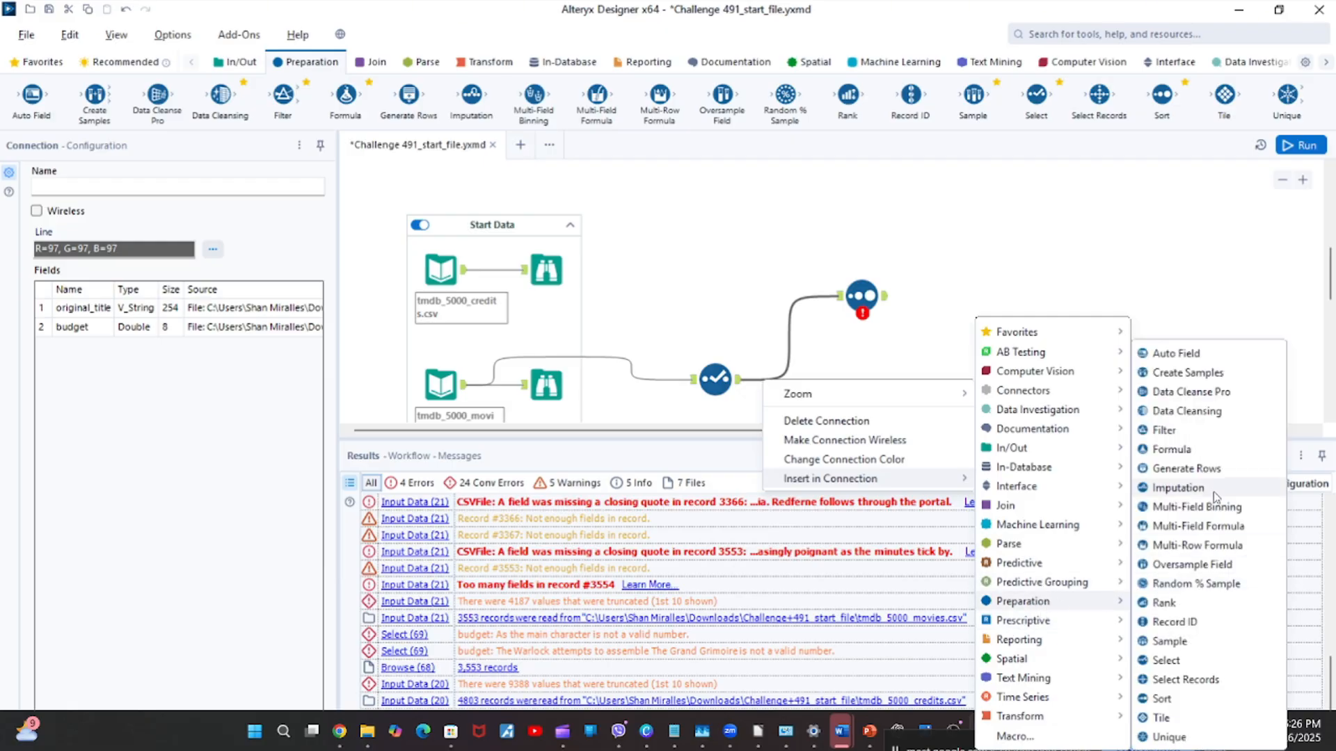
left_click(1161, 698)
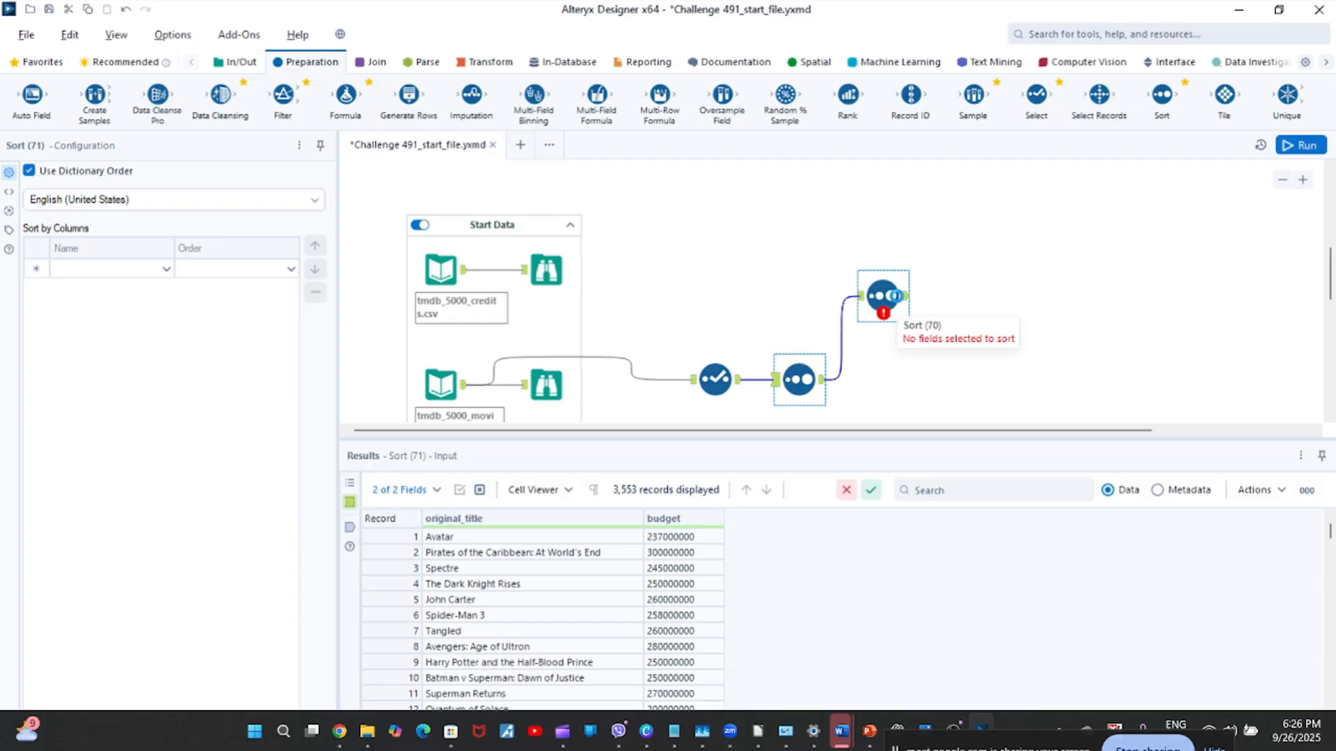
left_click(897, 300)
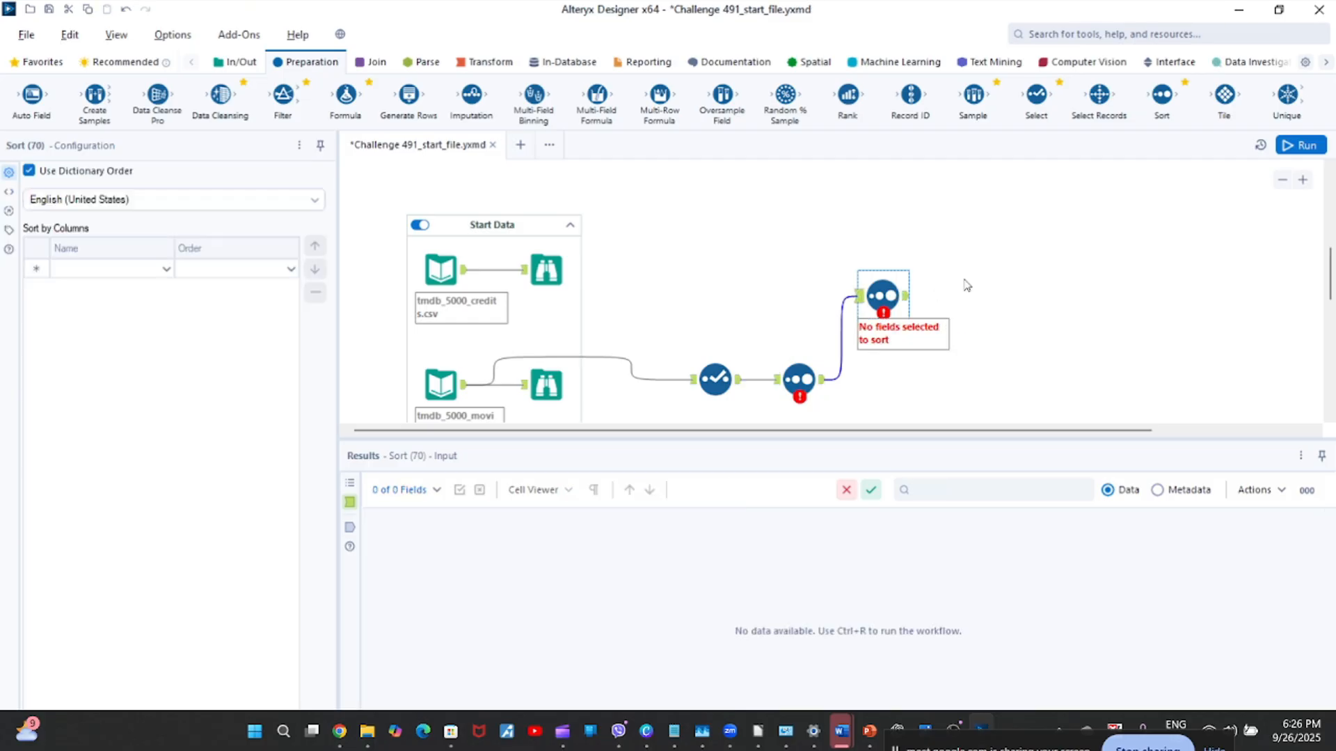
key("Delete")
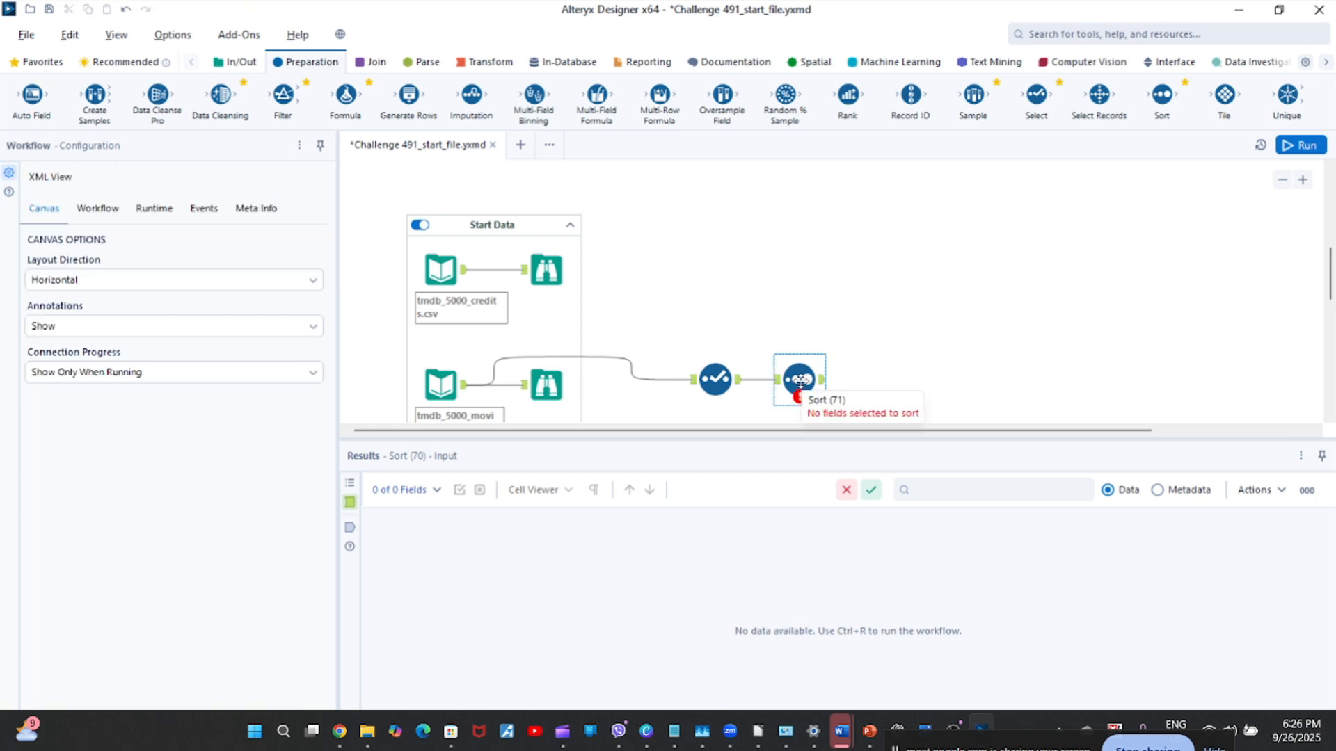
Configure the Sort tool to sort by budget in Descending order, keeping the dictionary order language as English (United States).
left_click(800, 379)
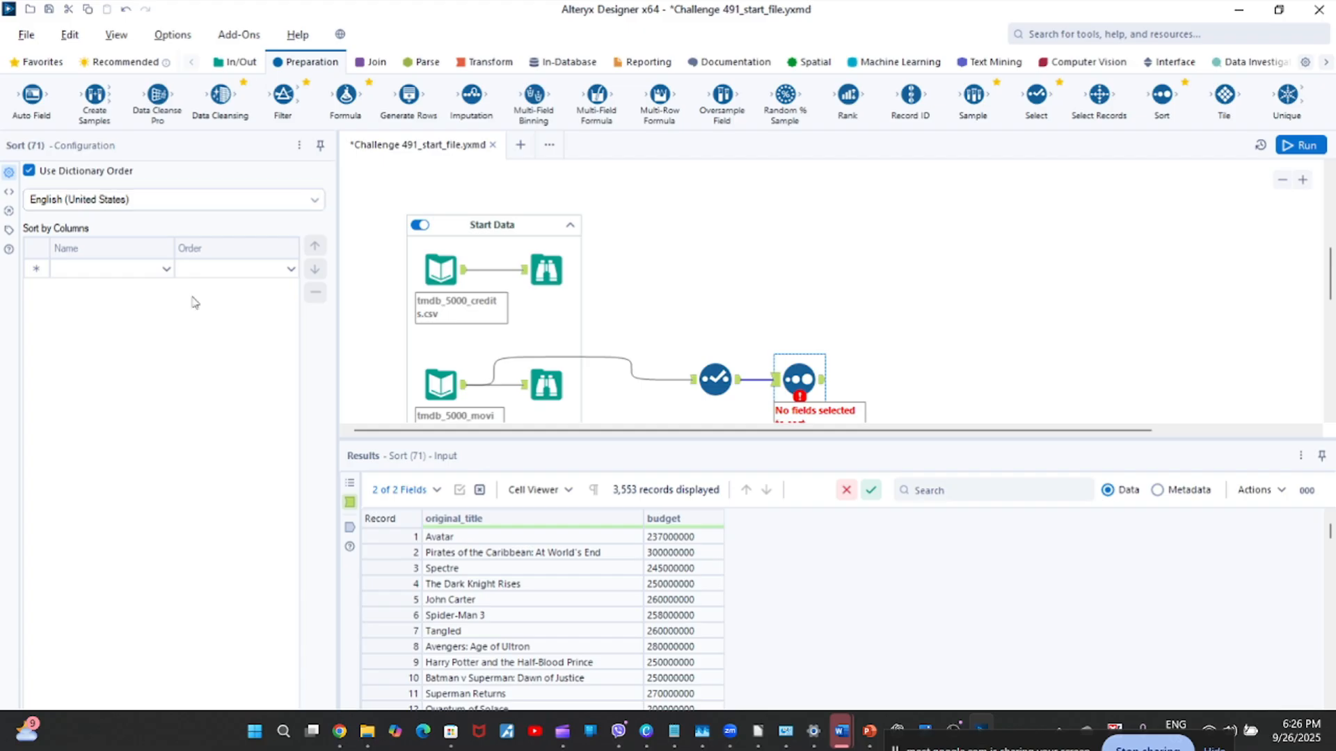
left_click(166, 270)
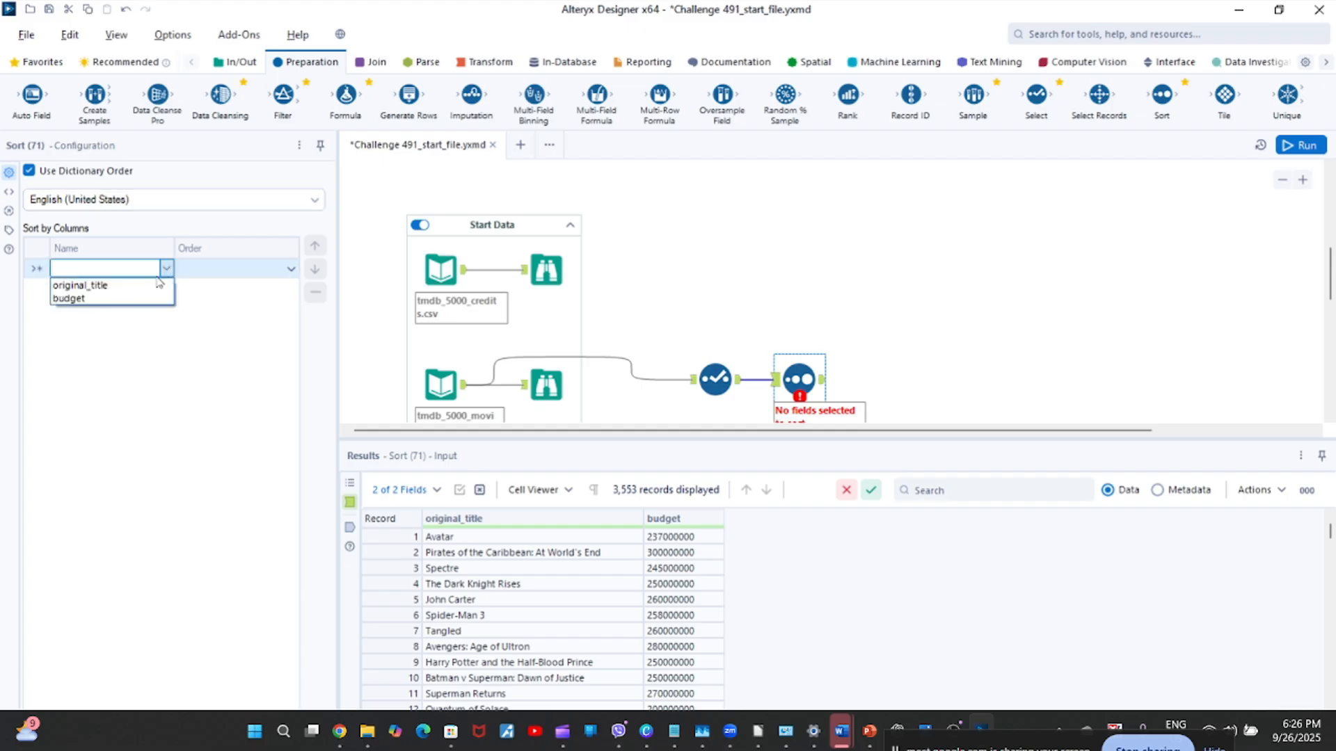
left_click(115, 303)
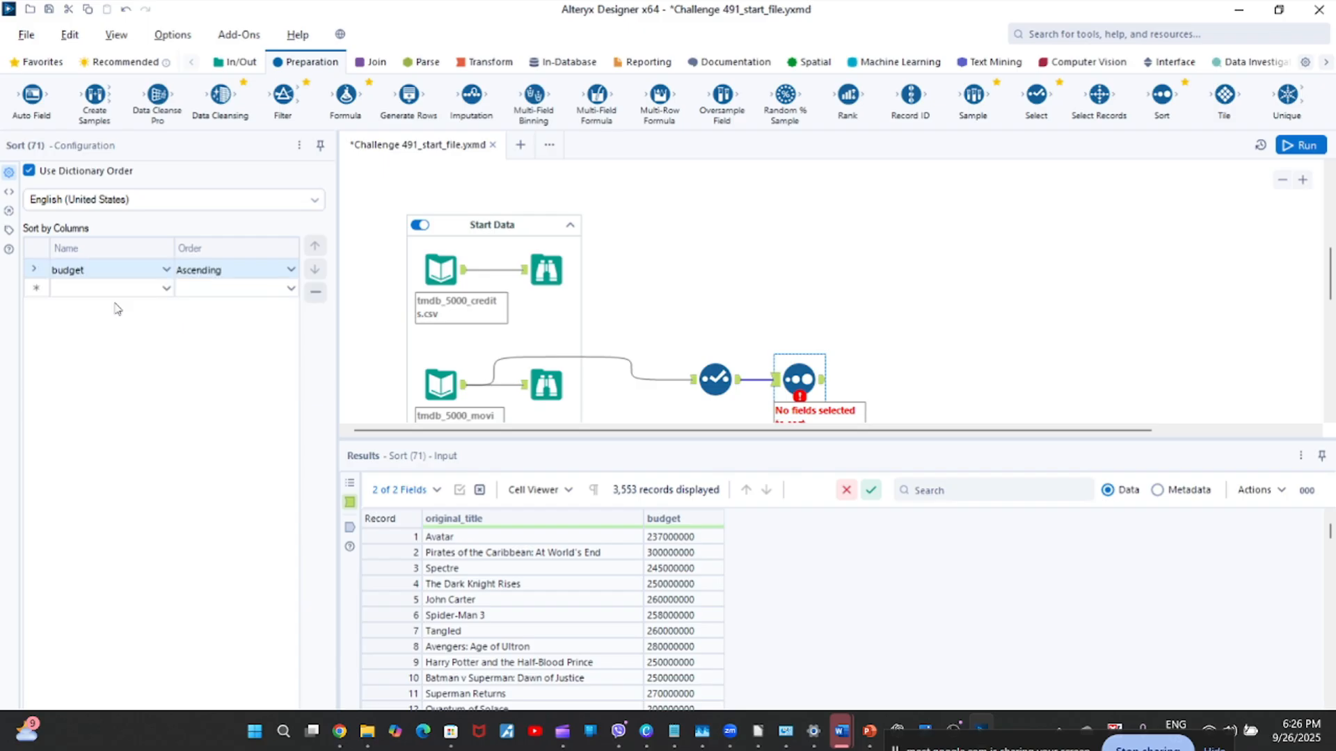
left_click(265, 278)
left_click(245, 301)
left_click(221, 208)
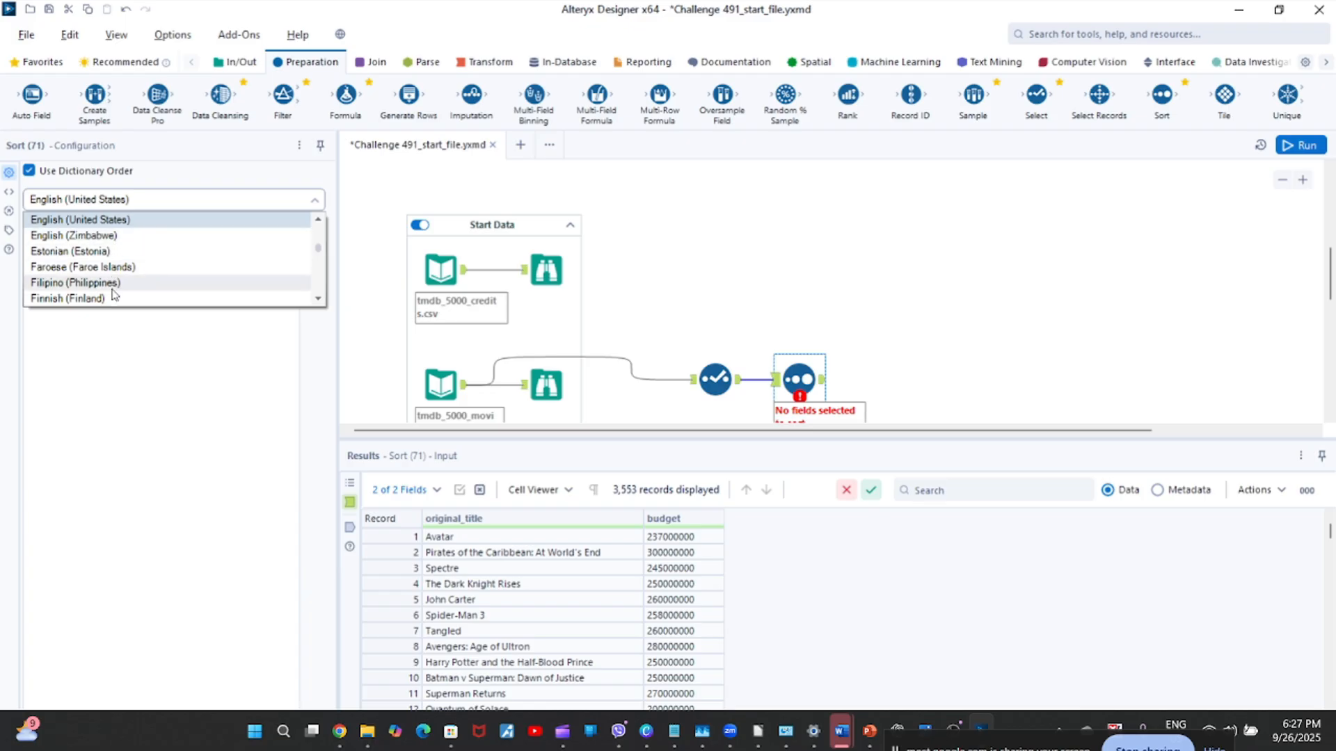
left_click(134, 410)
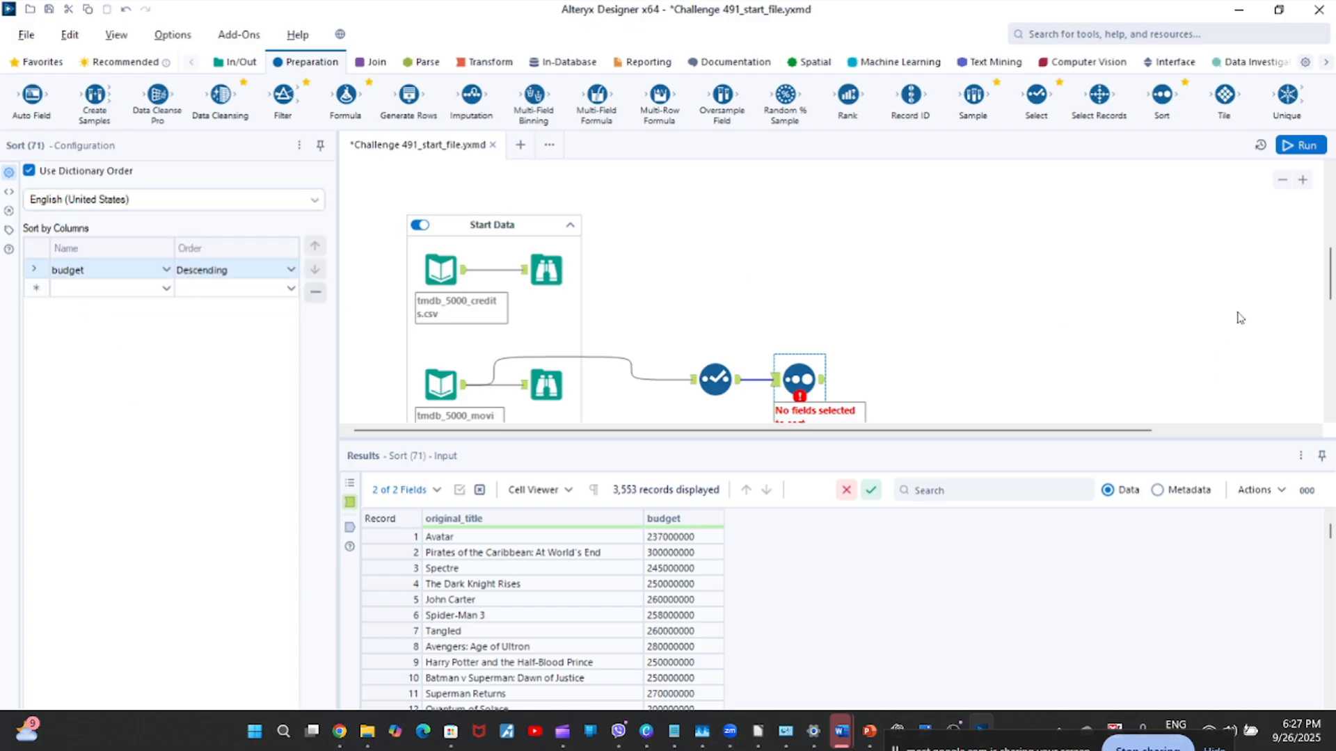
Run the workflow, dismiss the run notification and display the Sort tool's output data.
left_click(887, 358)
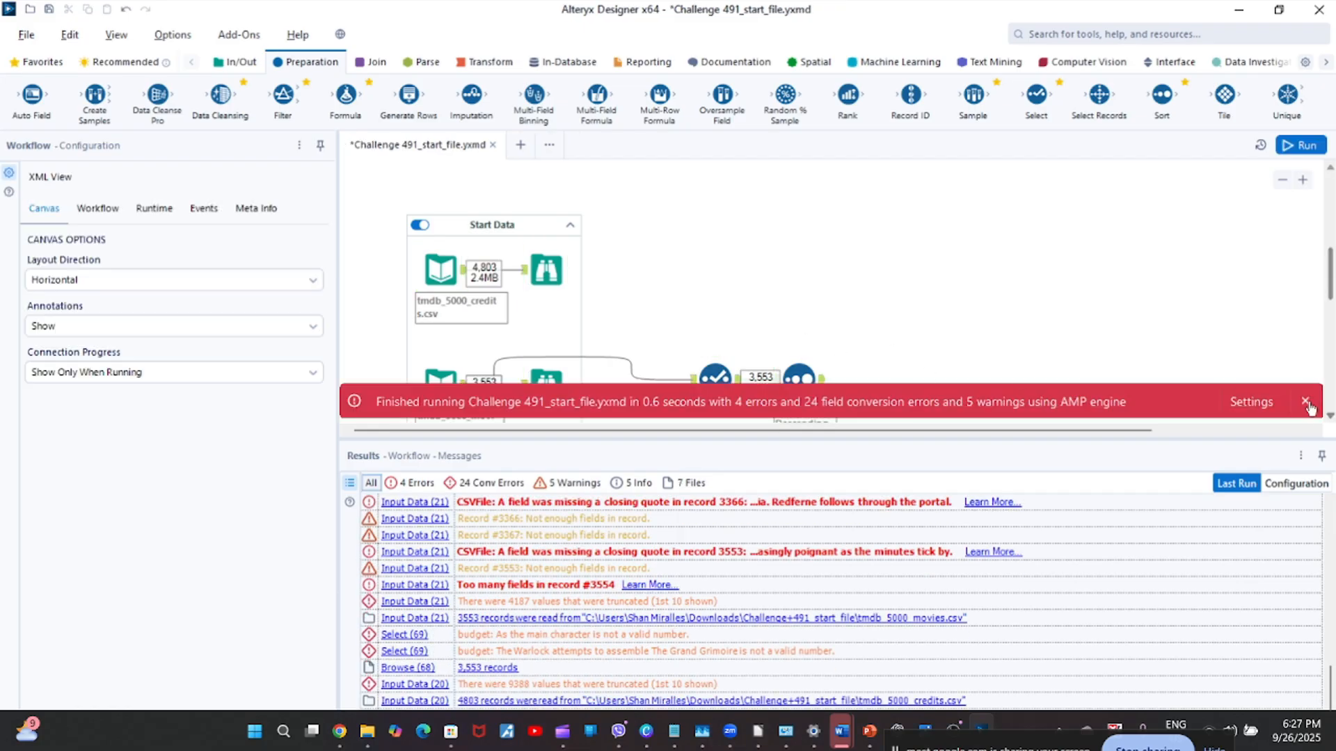
left_click(1306, 402)
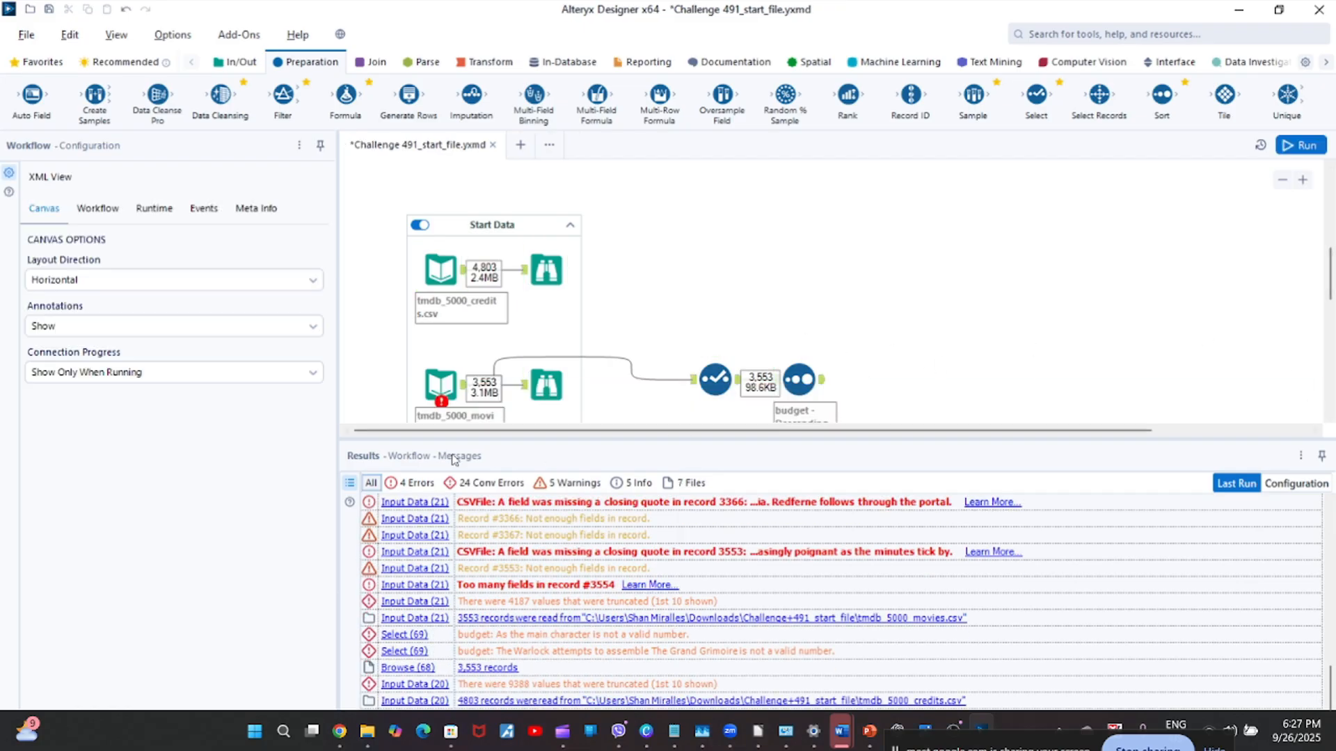
left_click(822, 386)
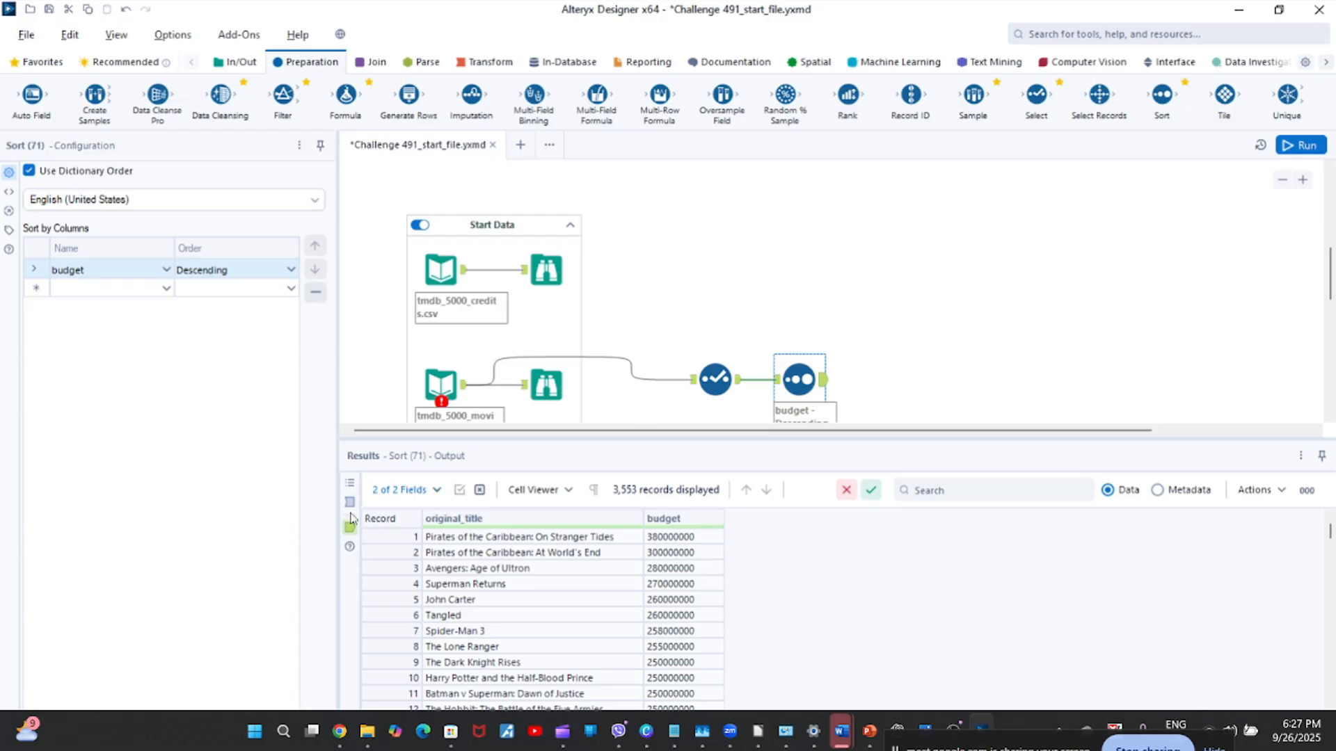
Compare the Sort tool's input and output records, examining the first three sorted rows.
left_click(774, 381)
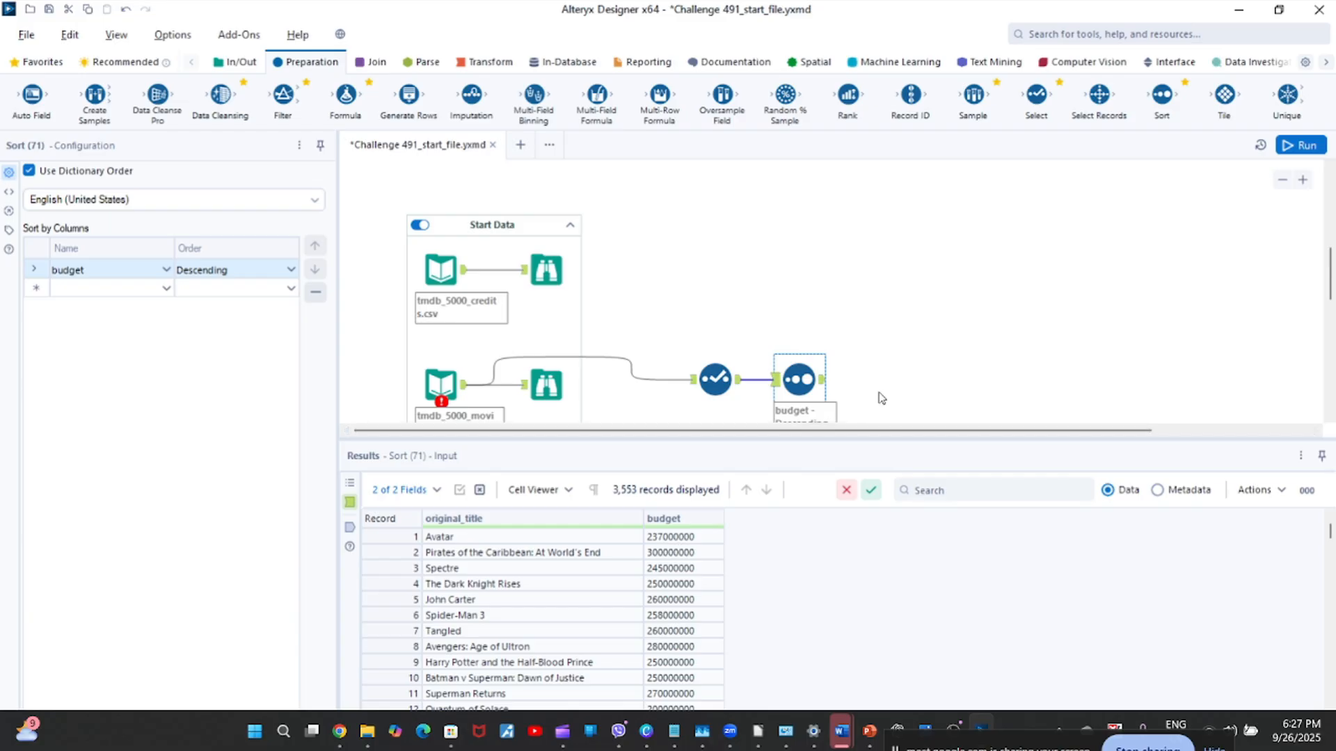
left_click(822, 386)
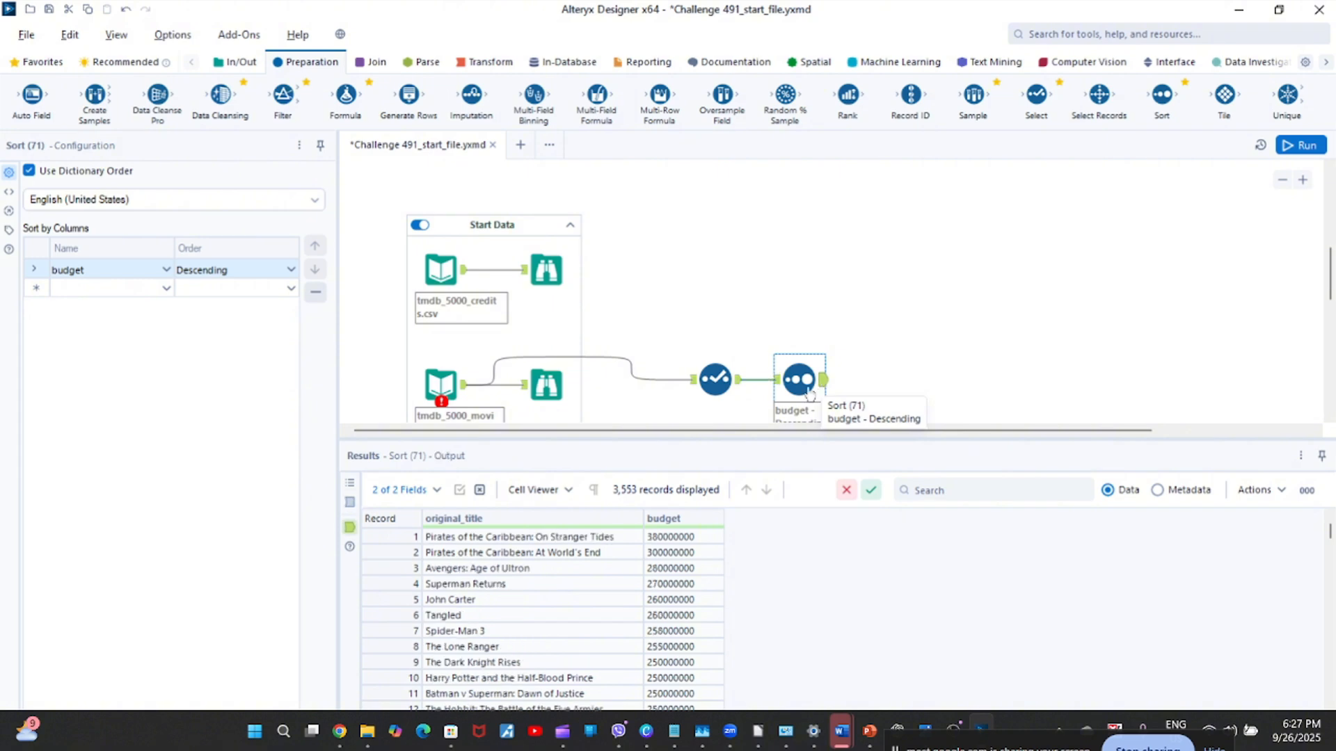
left_click_drag(379, 538, 382, 566)
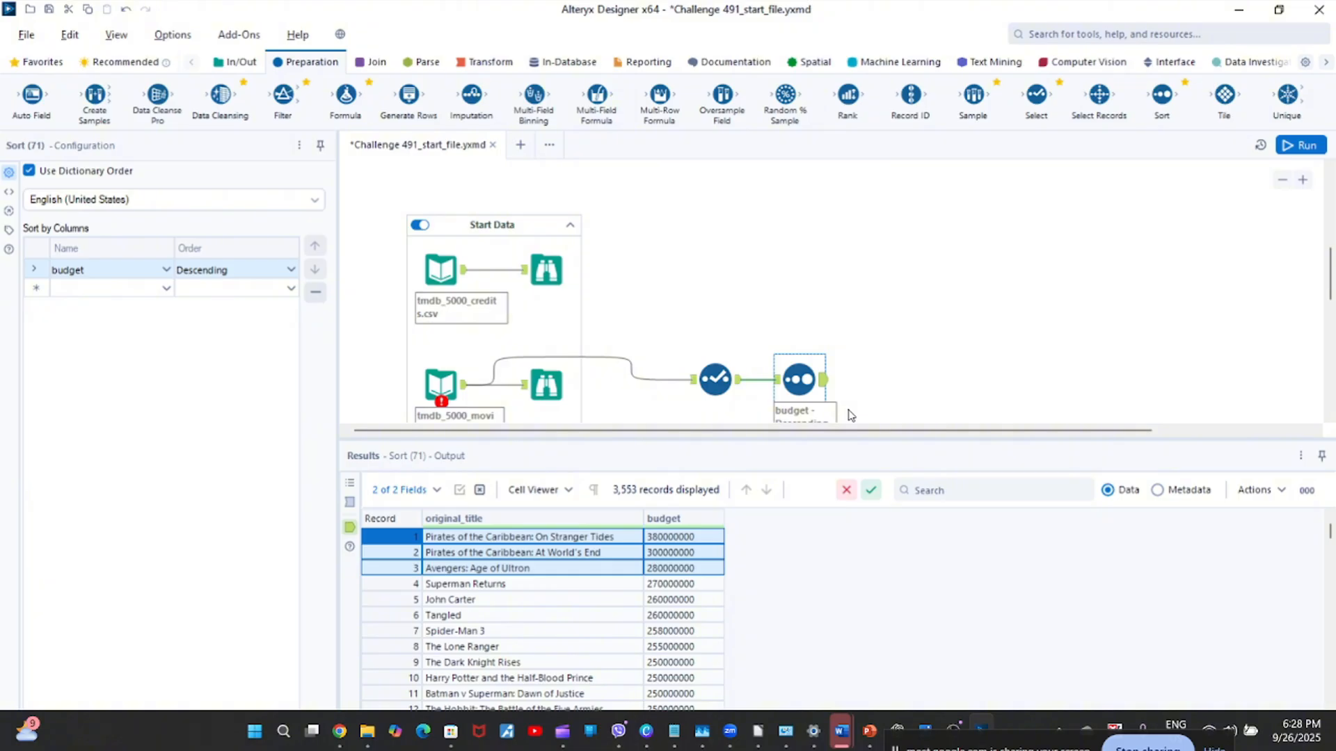
left_click(349, 502)
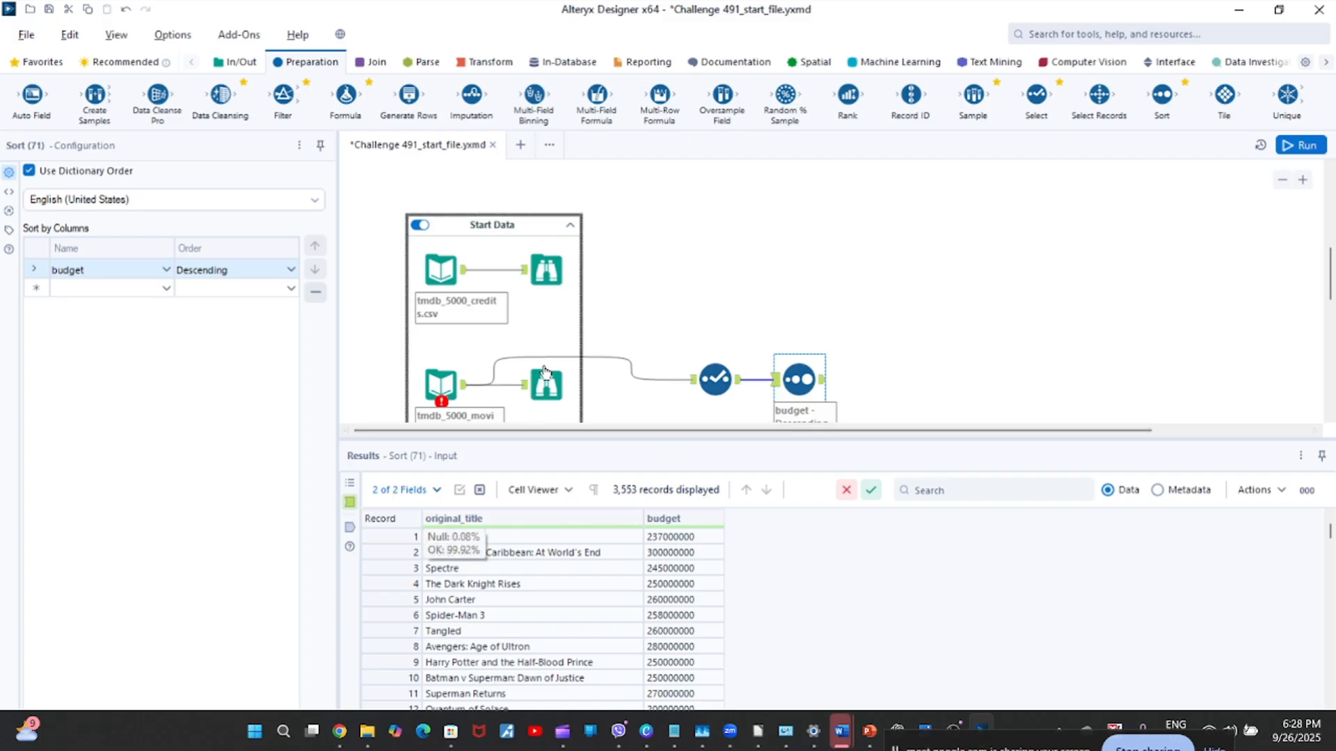
left_click(349, 529)
left_click(350, 502)
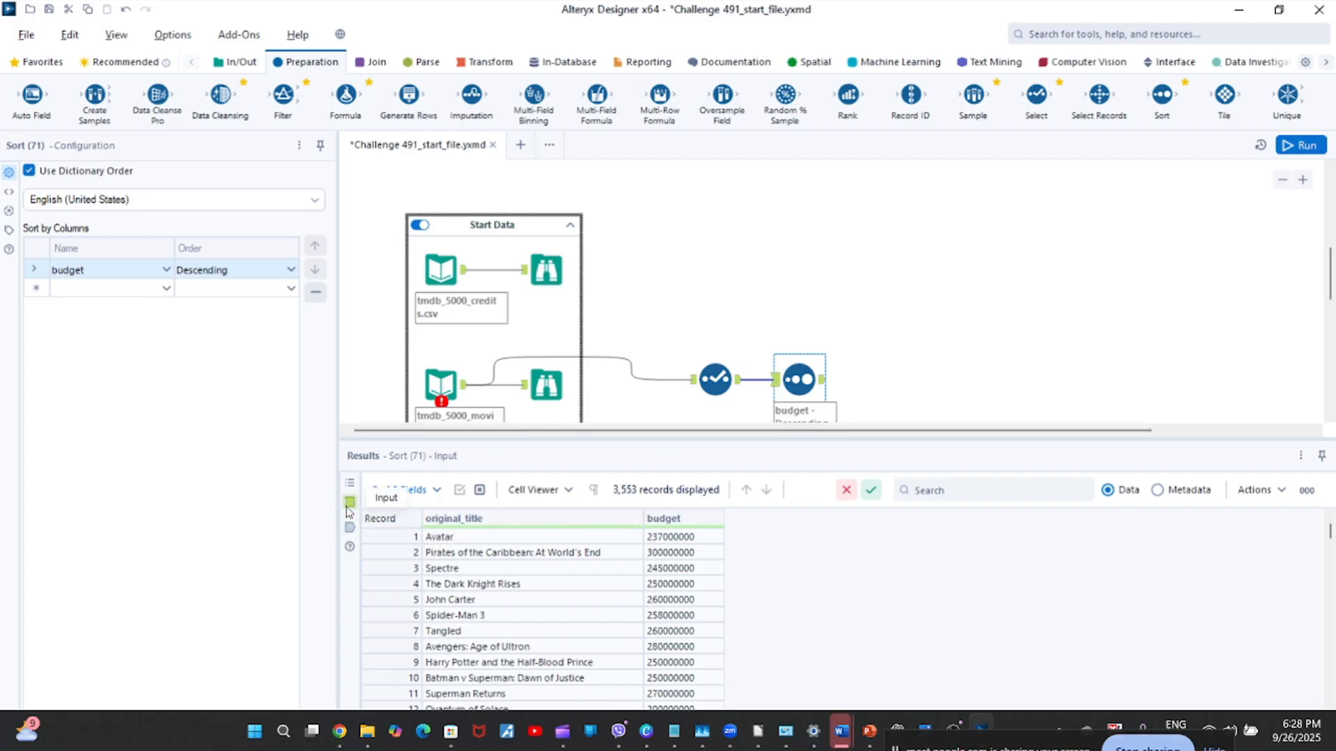
Compare the Sort tool's output records with the expected highest-budget list in the Output Solution container.
left_click(350, 529)
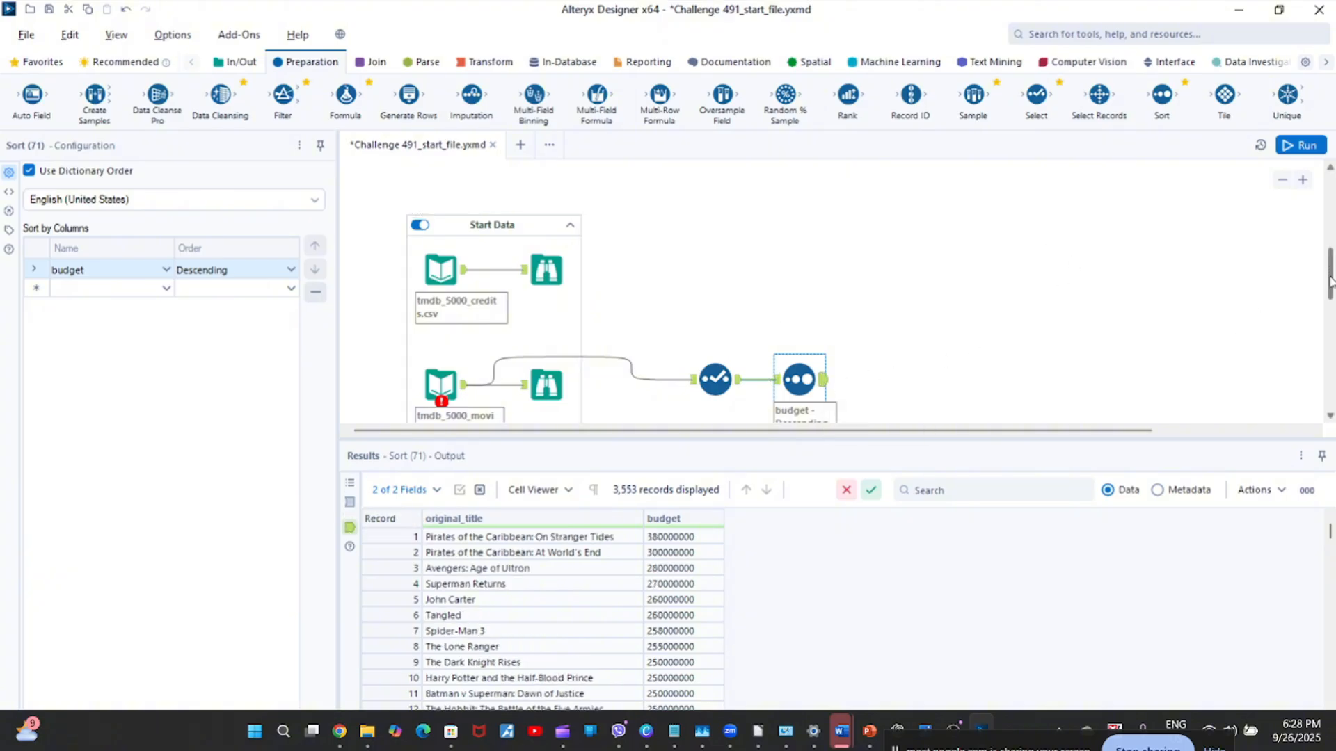
left_click_drag(1330, 282, 1330, 209)
left_click(1223, 266)
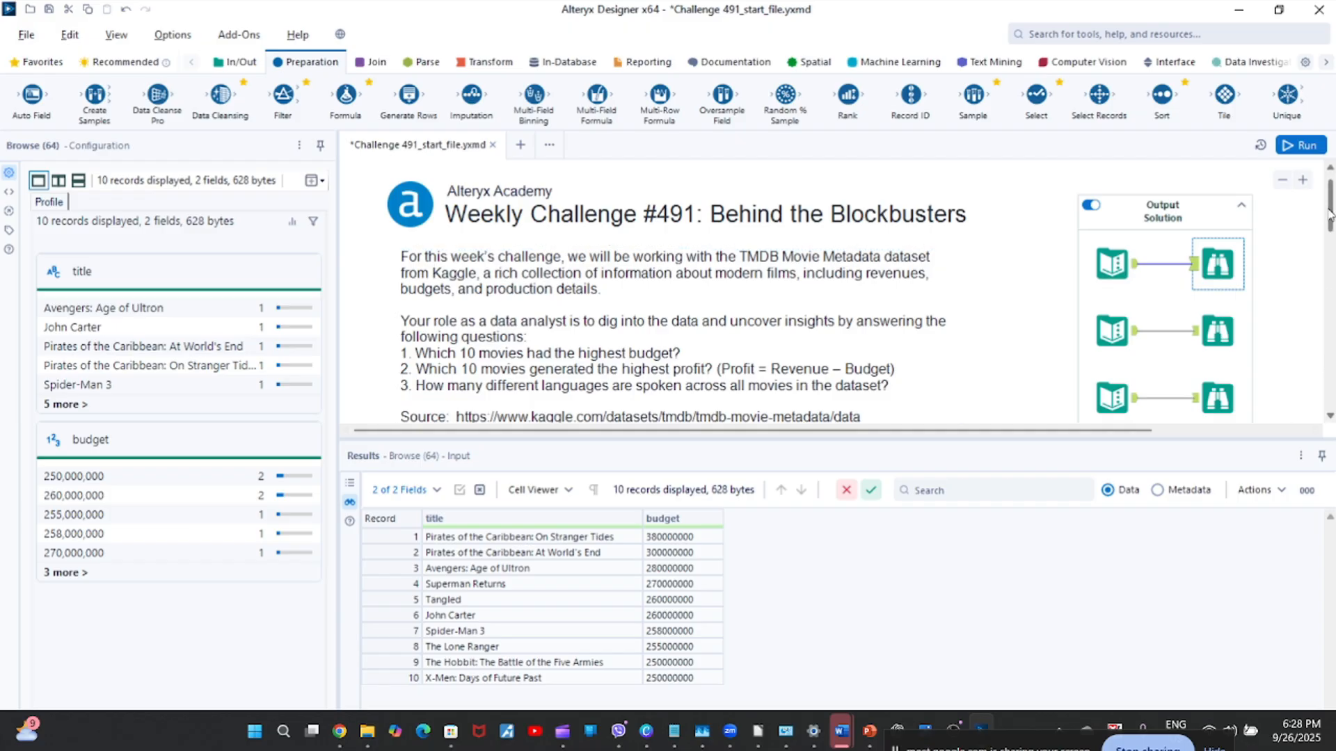
left_click_drag(1331, 213, 1331, 288)
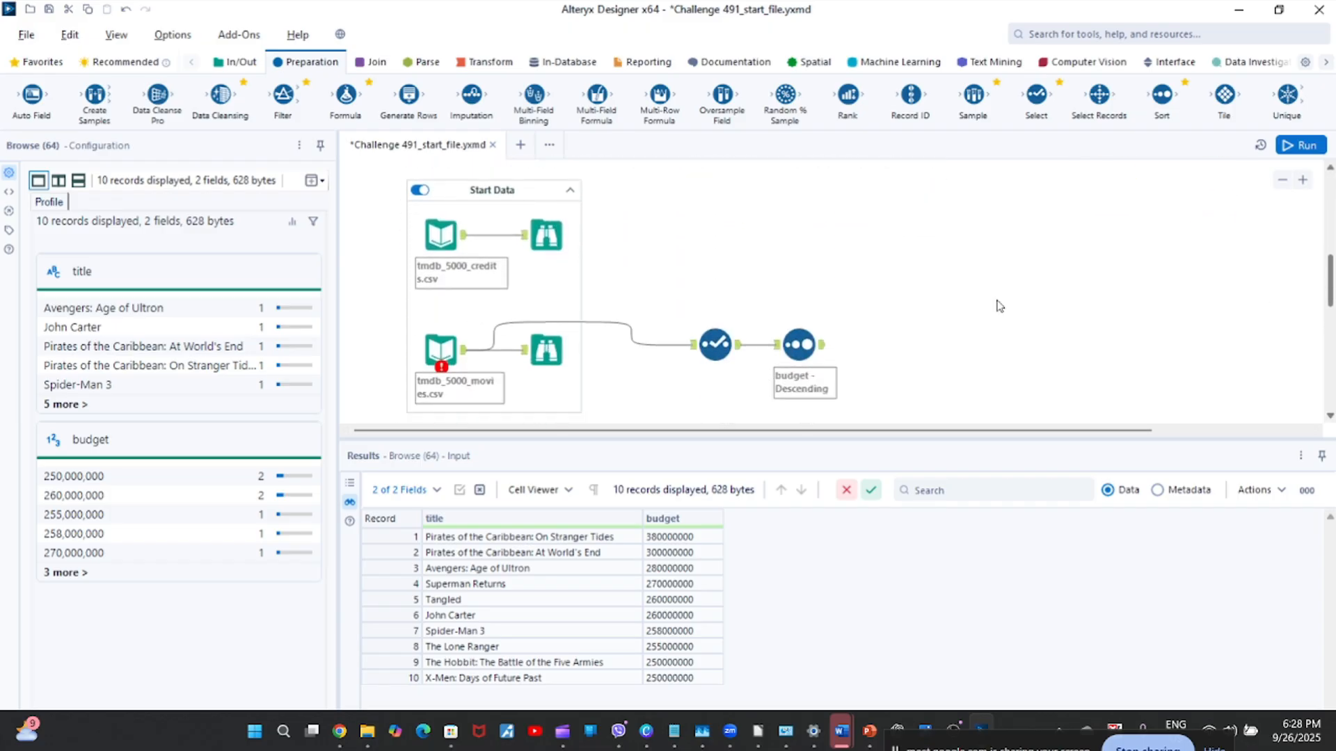
left_click(825, 341)
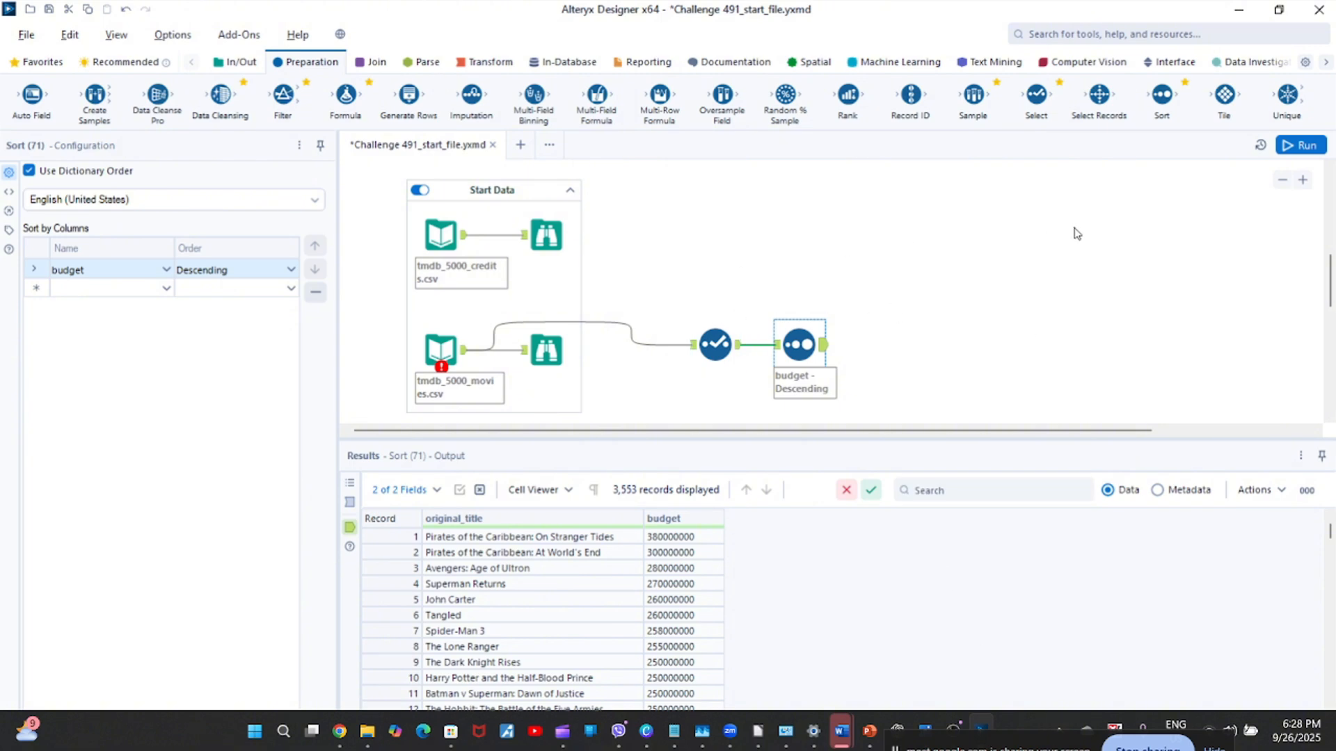
left_click(1277, 11)
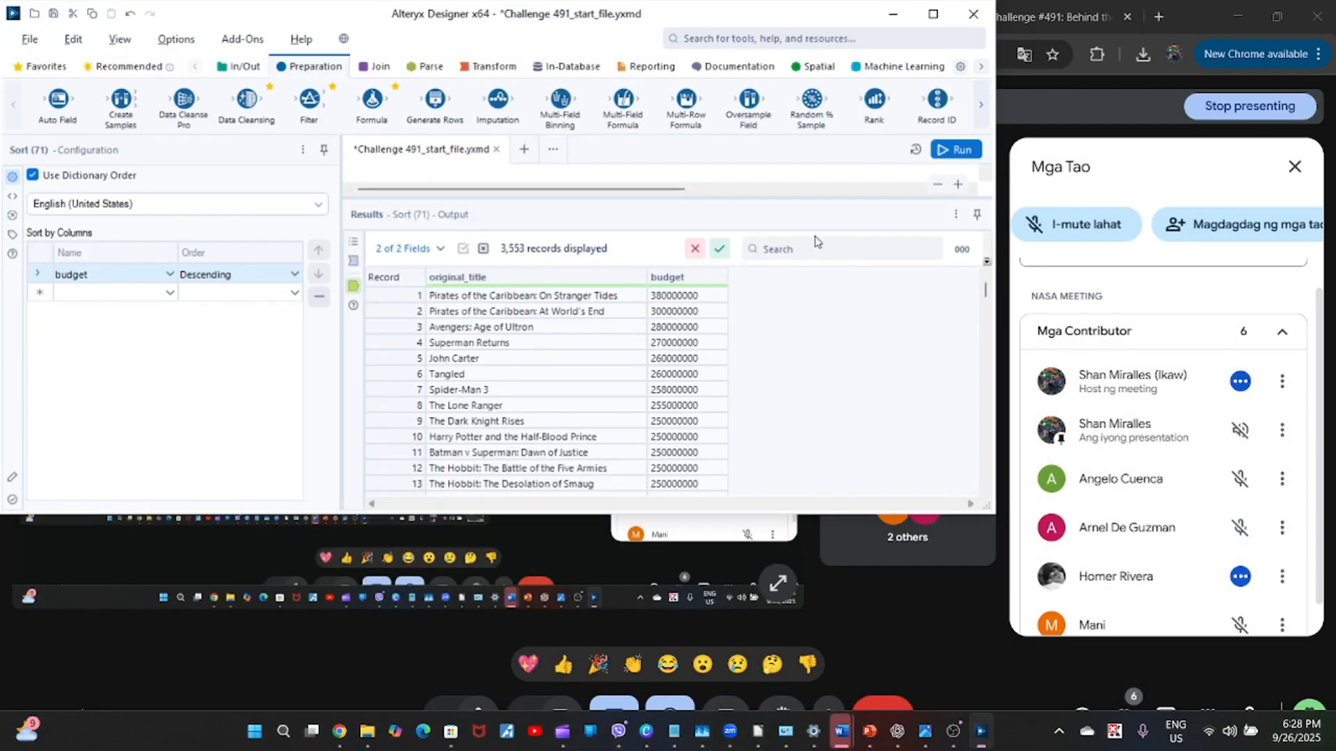
left_click_drag(830, 198, 826, 258)
left_click_drag(818, 19, 919, 188)
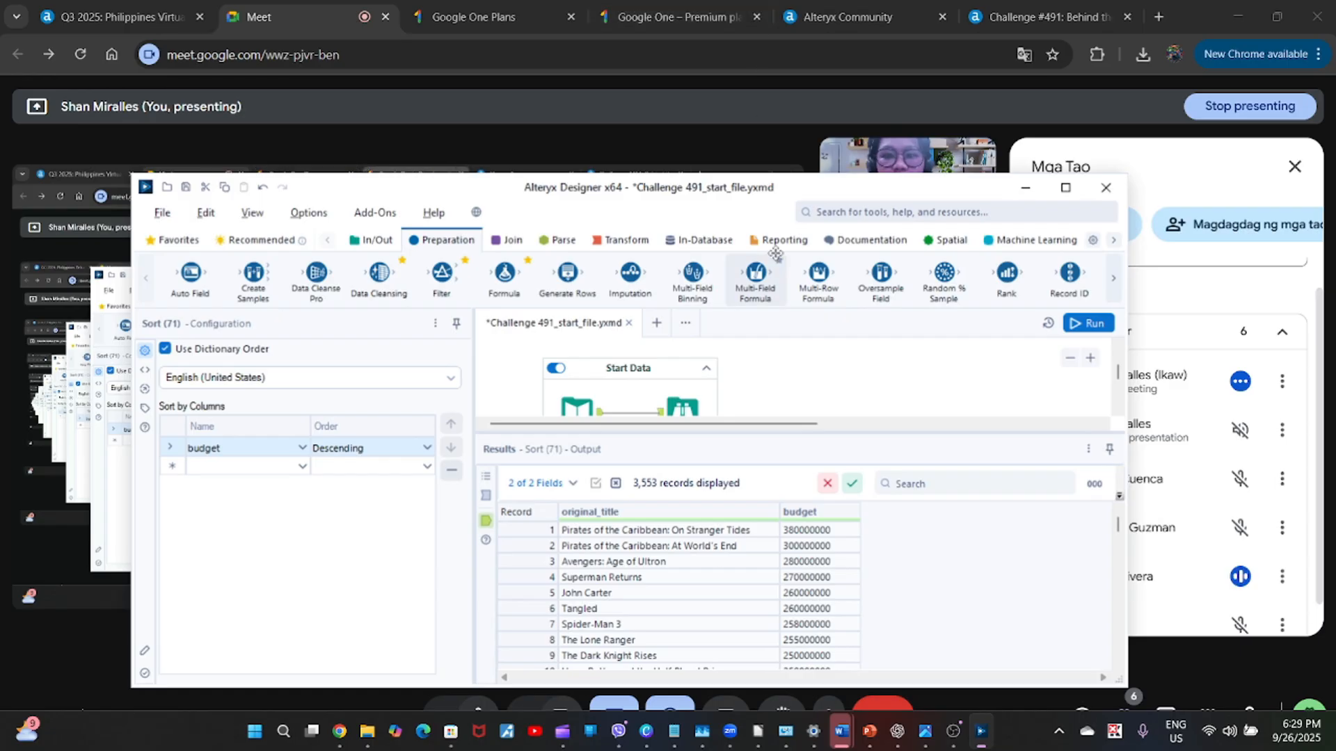
left_click(1068, 188)
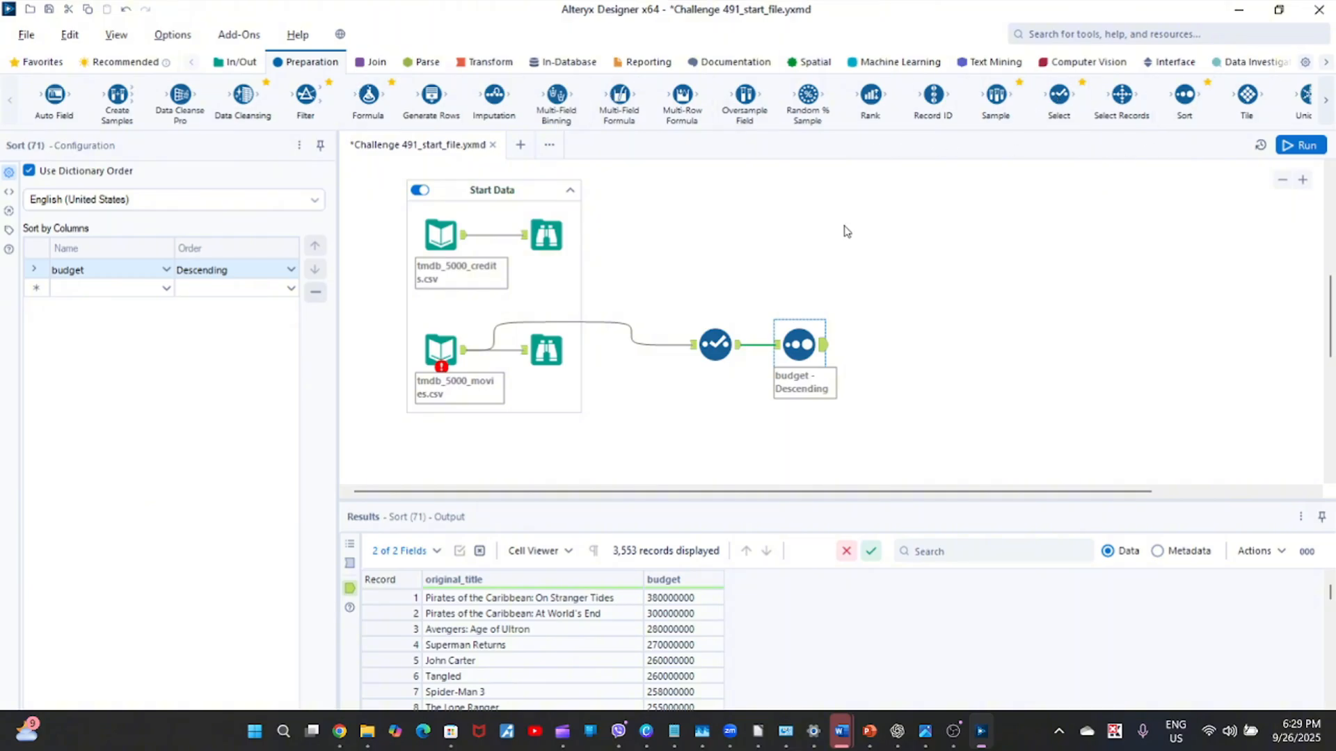
Attach a Sample tool keeping the first 10 rows after the Sort tool, and run the workflow to display its output.
left_click(1326, 99)
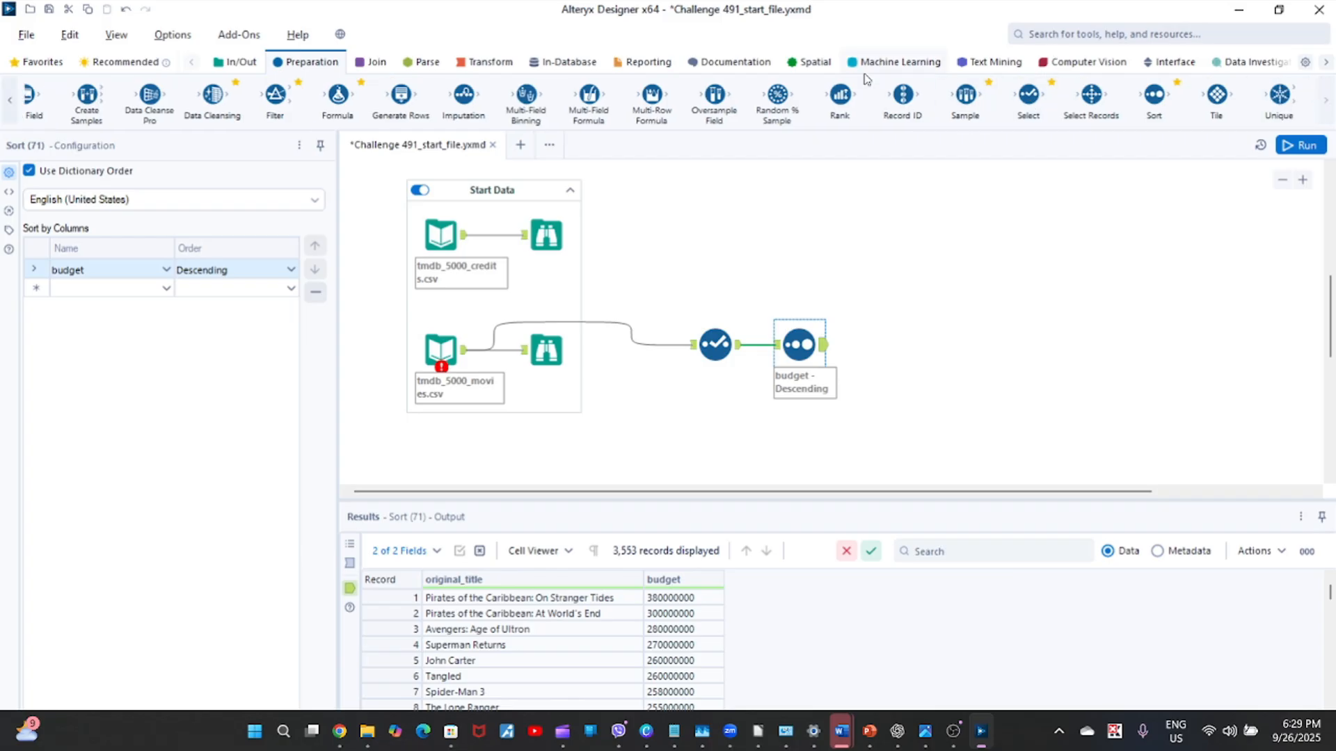
left_click_drag(965, 96, 914, 348)
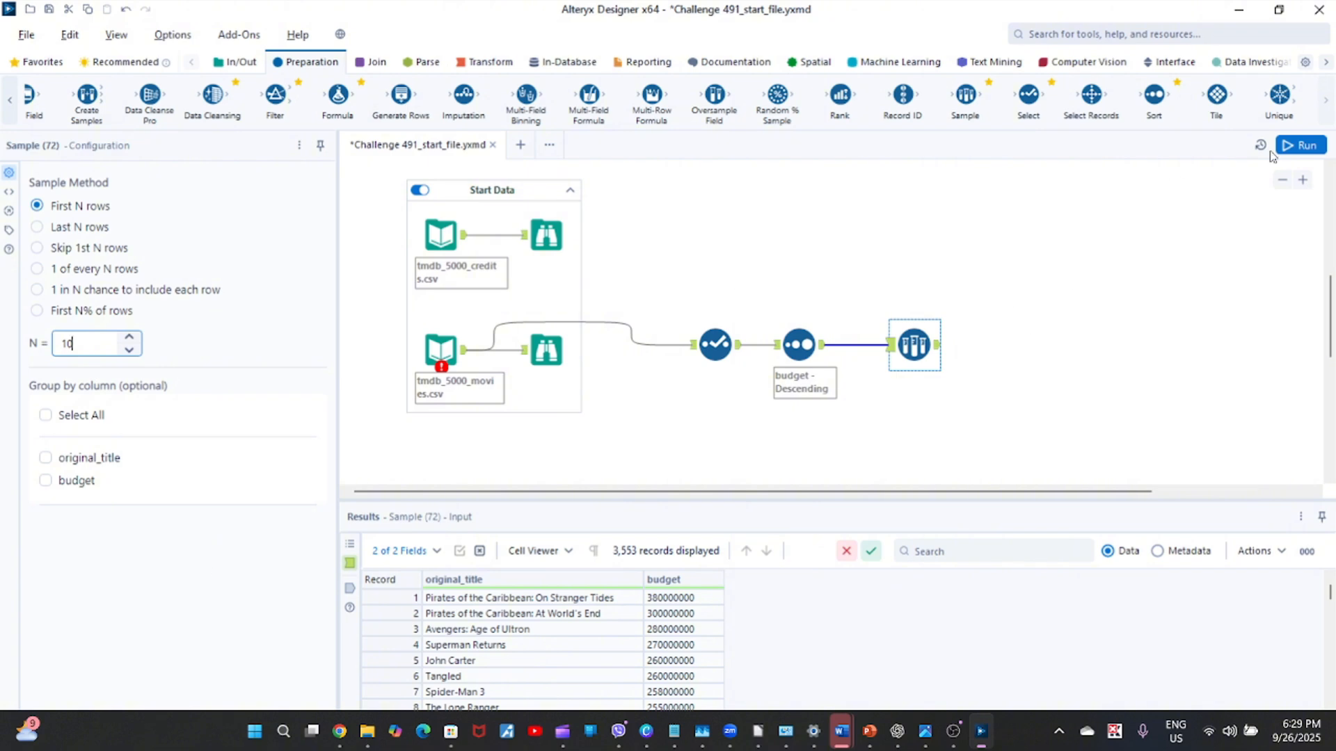
left_click(1306, 146)
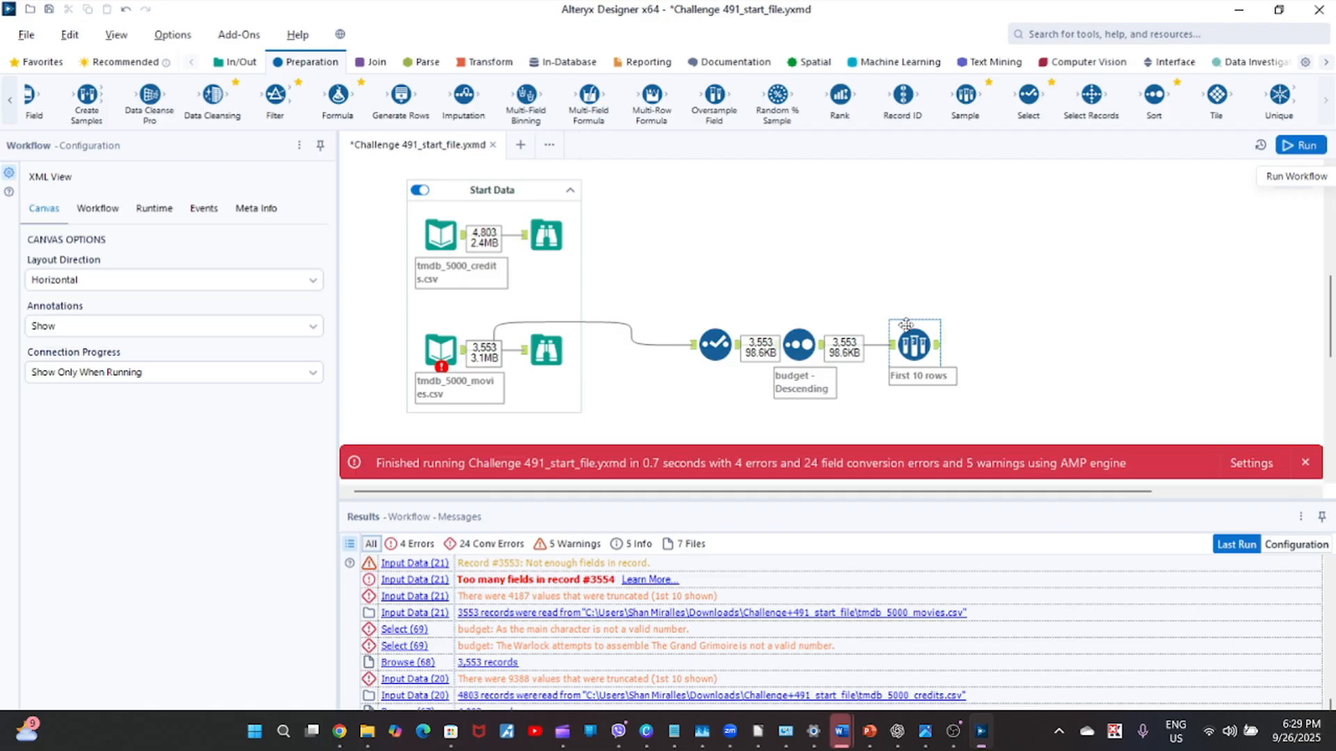
left_click(1305, 462)
left_click(915, 347)
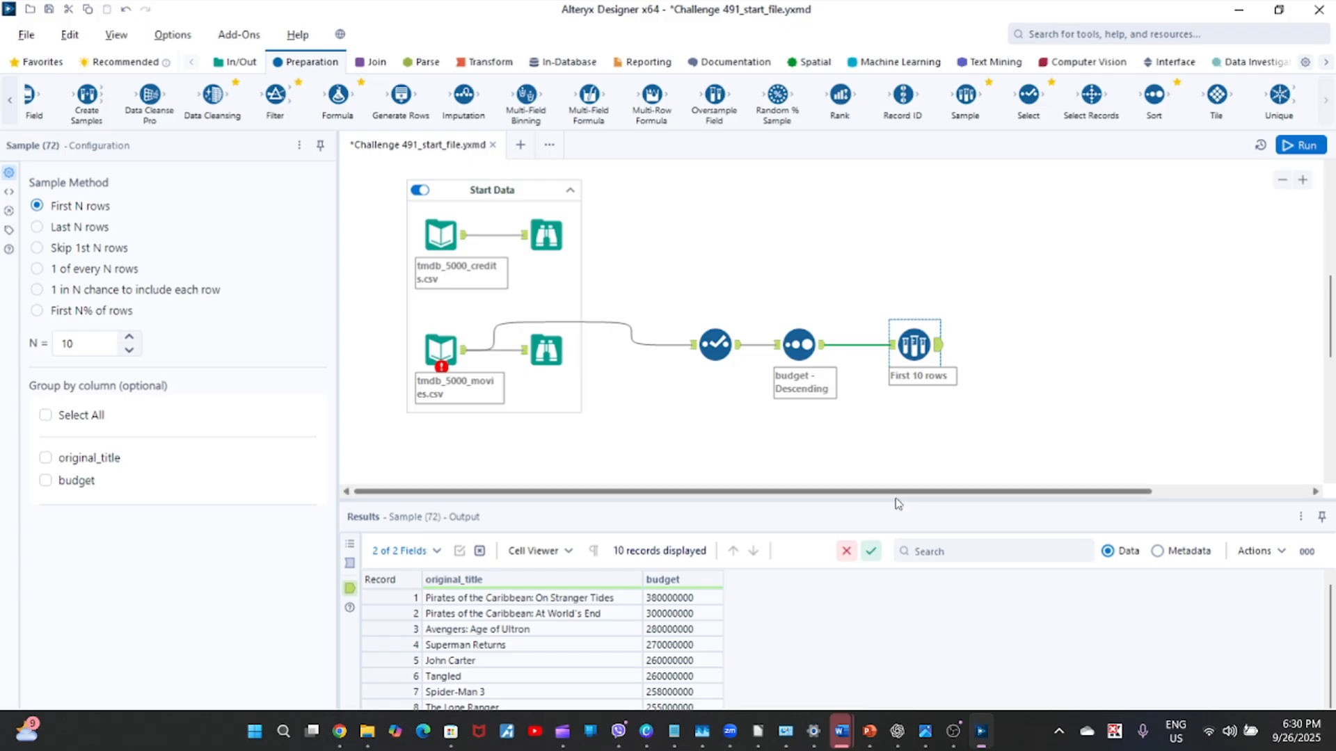
left_click_drag(889, 500, 872, 434)
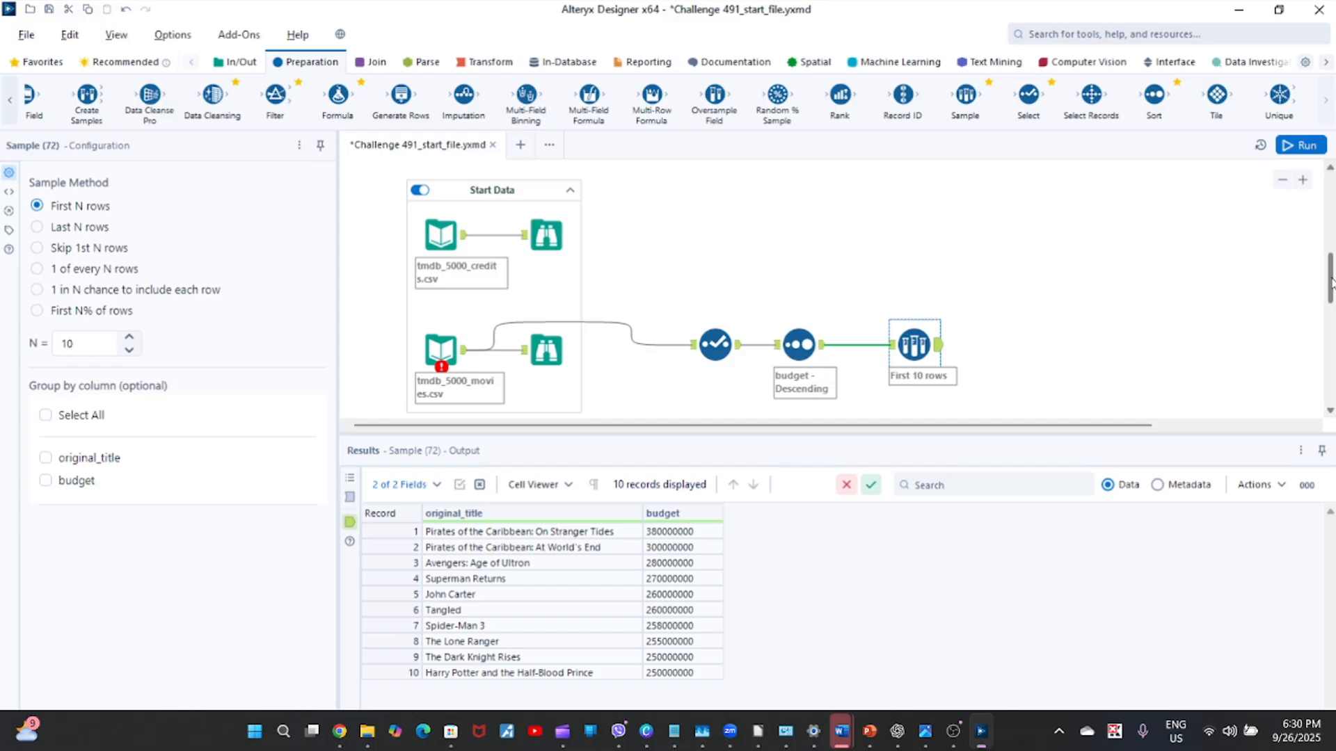
Examine the expected highest-budget and highest-profit results in the Output Solution container.
left_click_drag(1330, 282, 1330, 193)
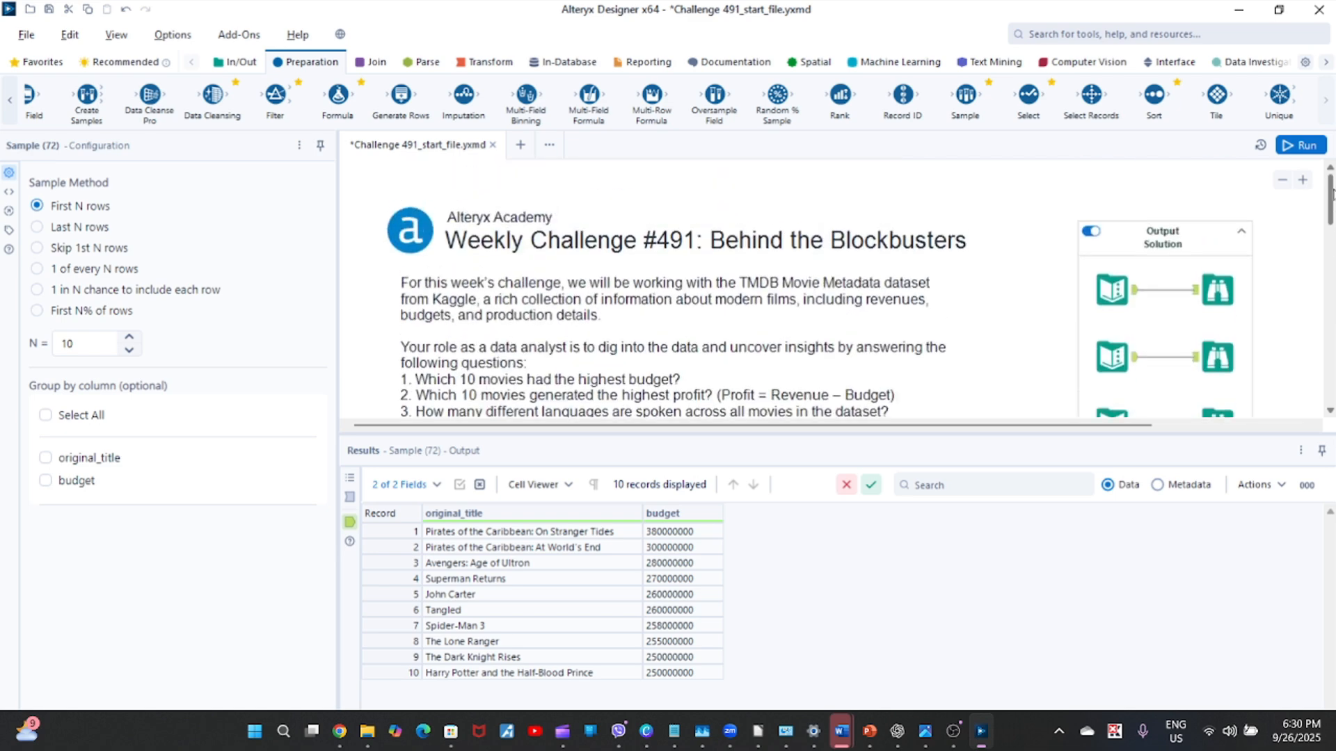
left_click(1230, 279)
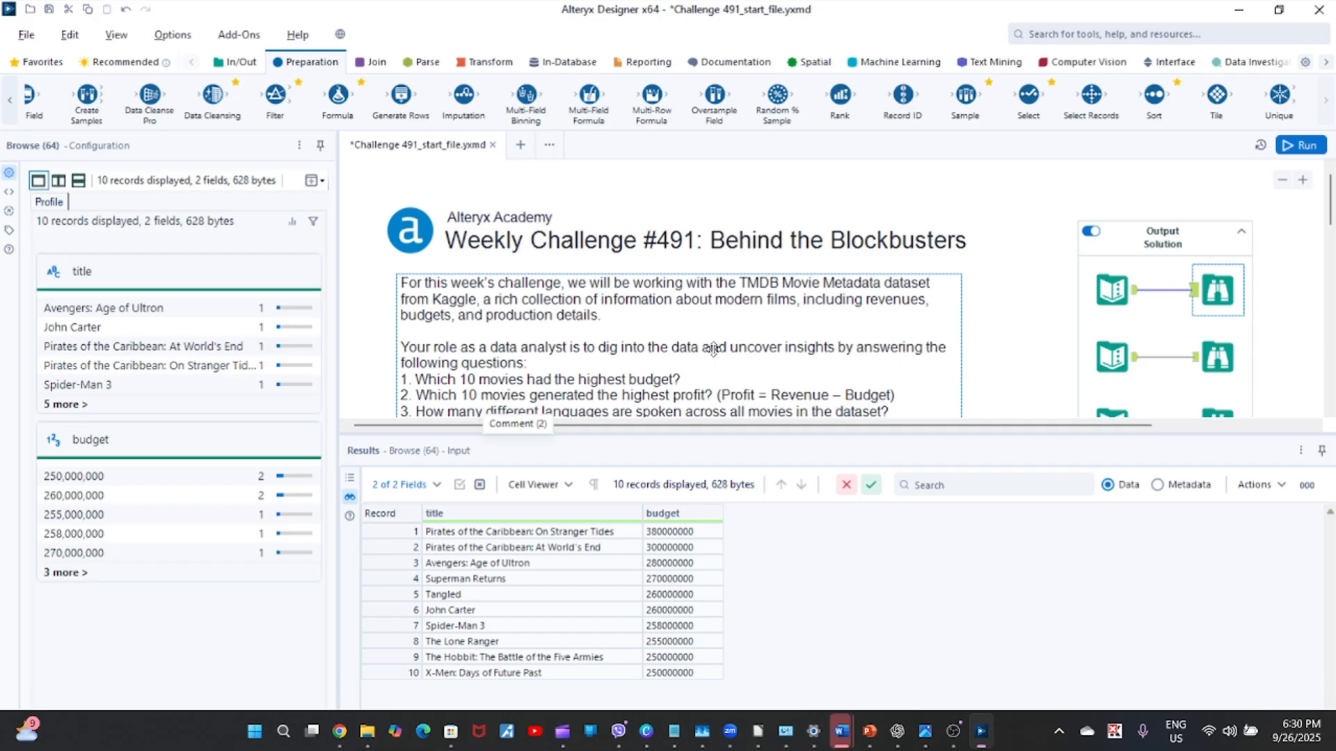
left_click(1211, 362)
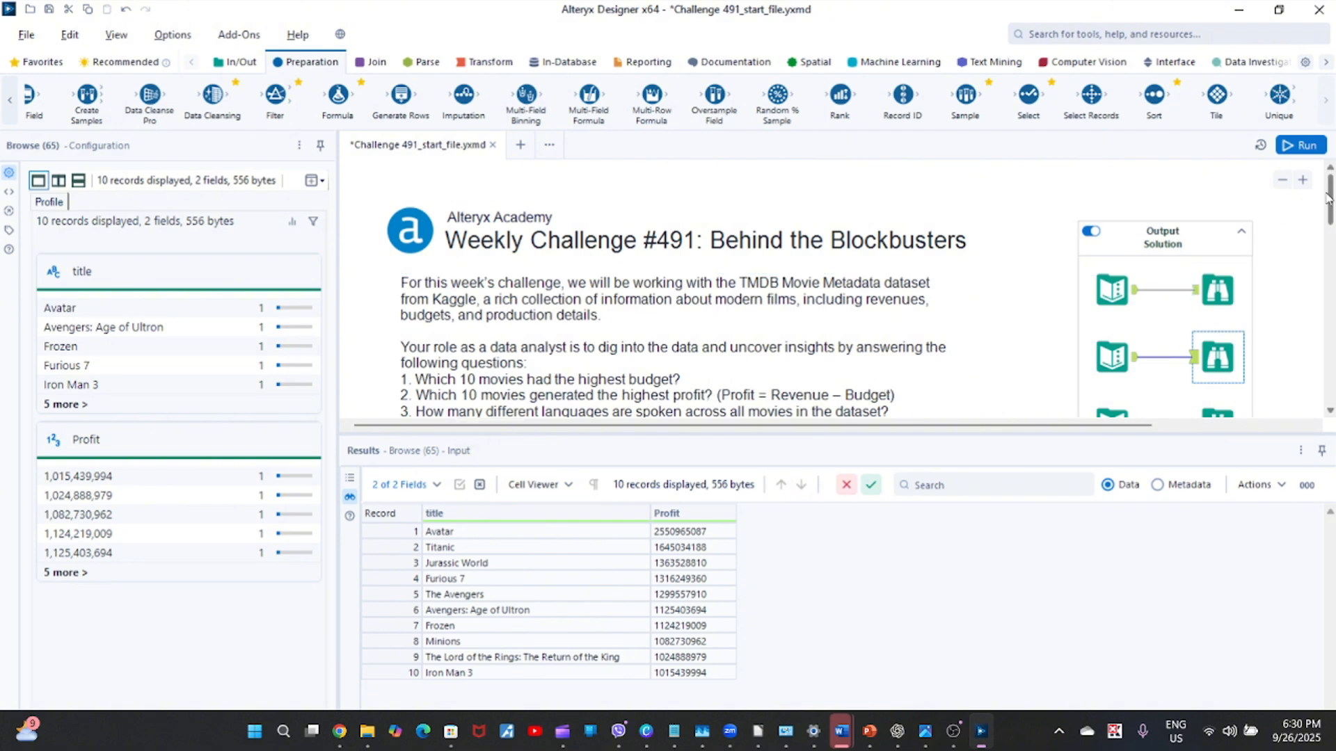
Group the Select, Sort and Sample tools in a new container, and disable and collapse that container.
left_click_drag(1330, 209, 1330, 292)
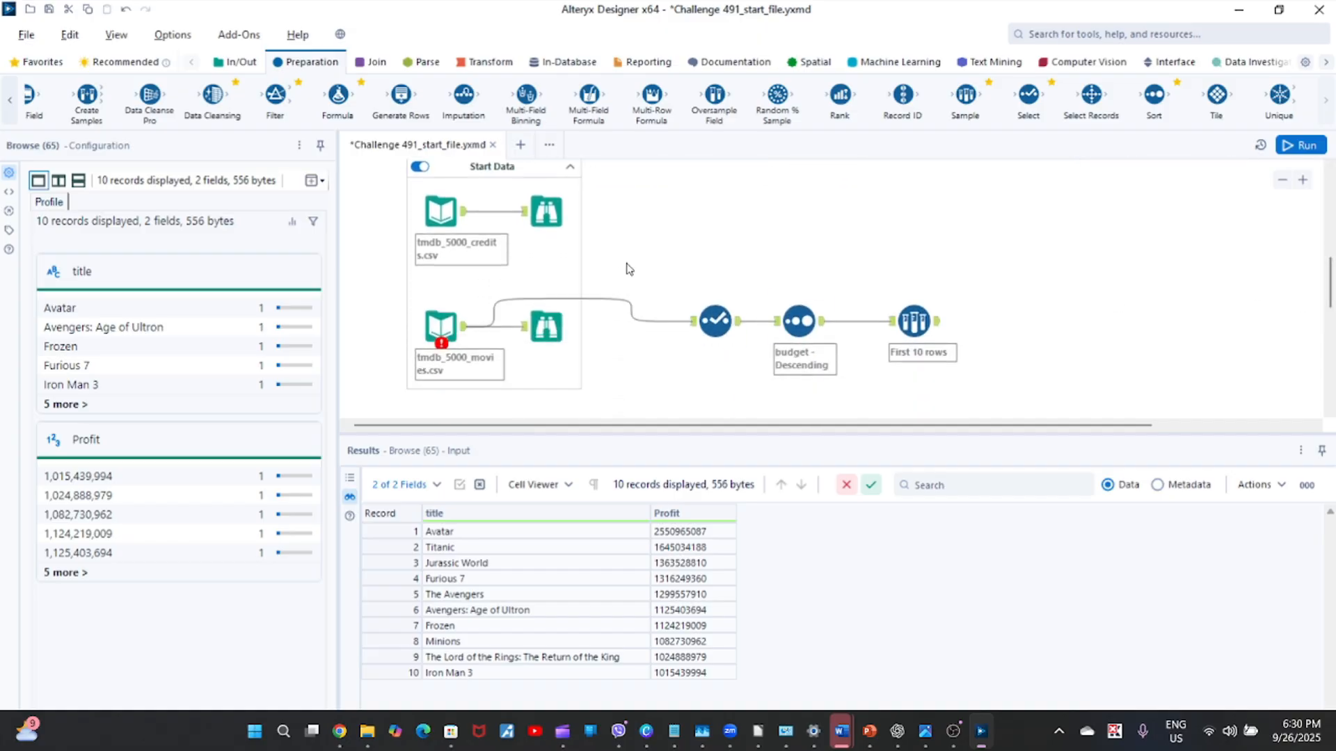
left_click_drag(628, 269, 970, 370)
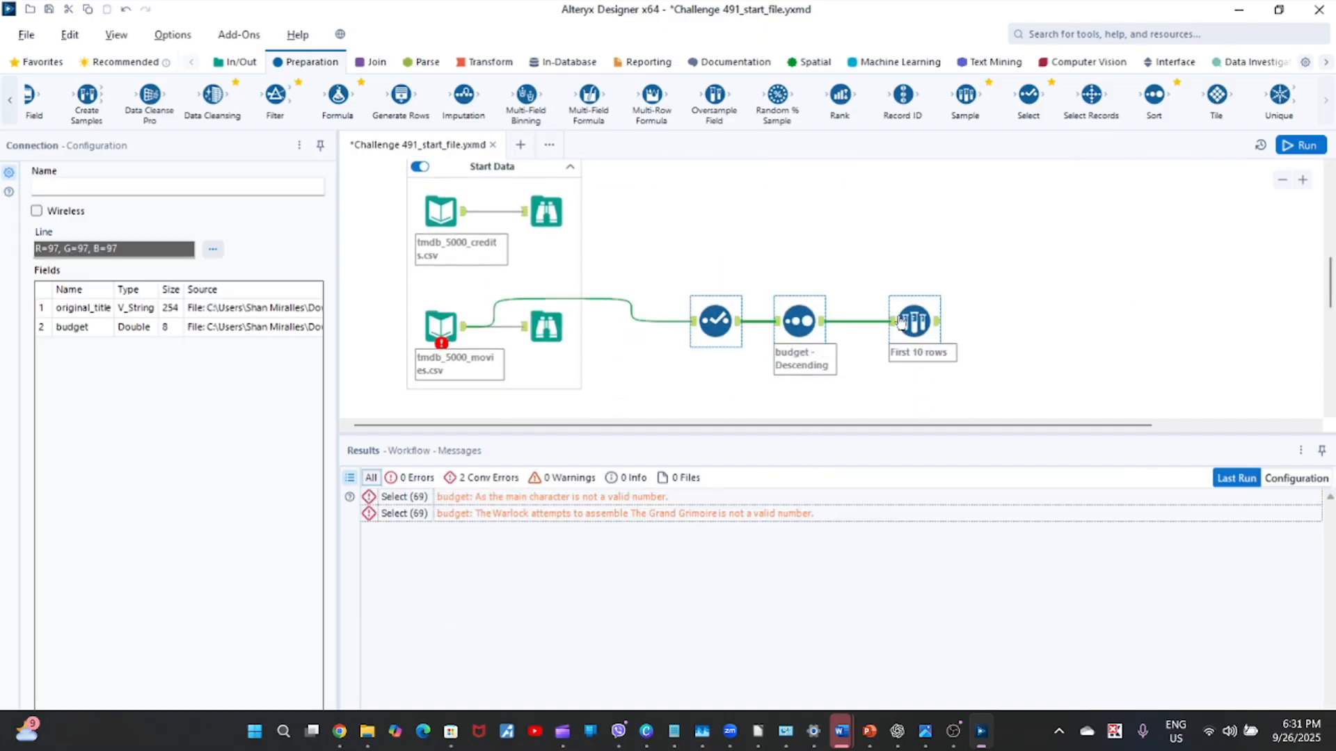
right_click(918, 318)
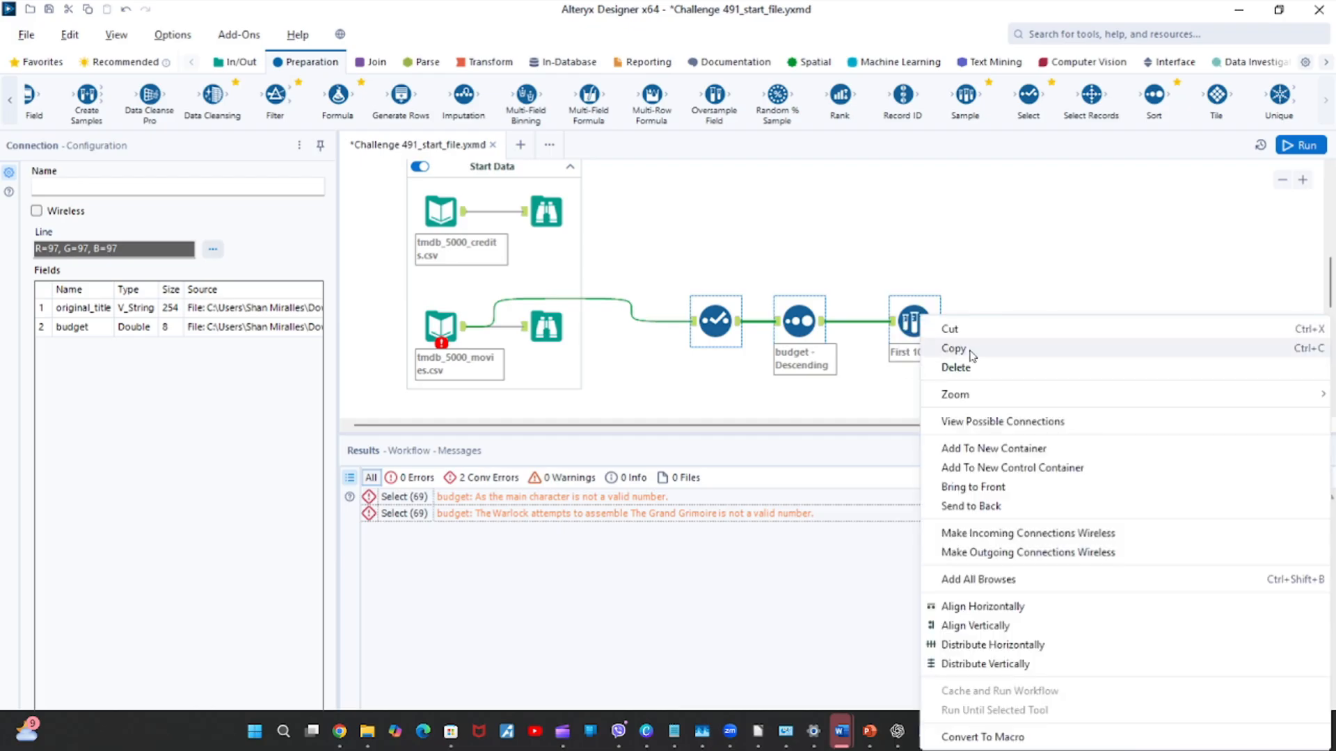
left_click(1061, 449)
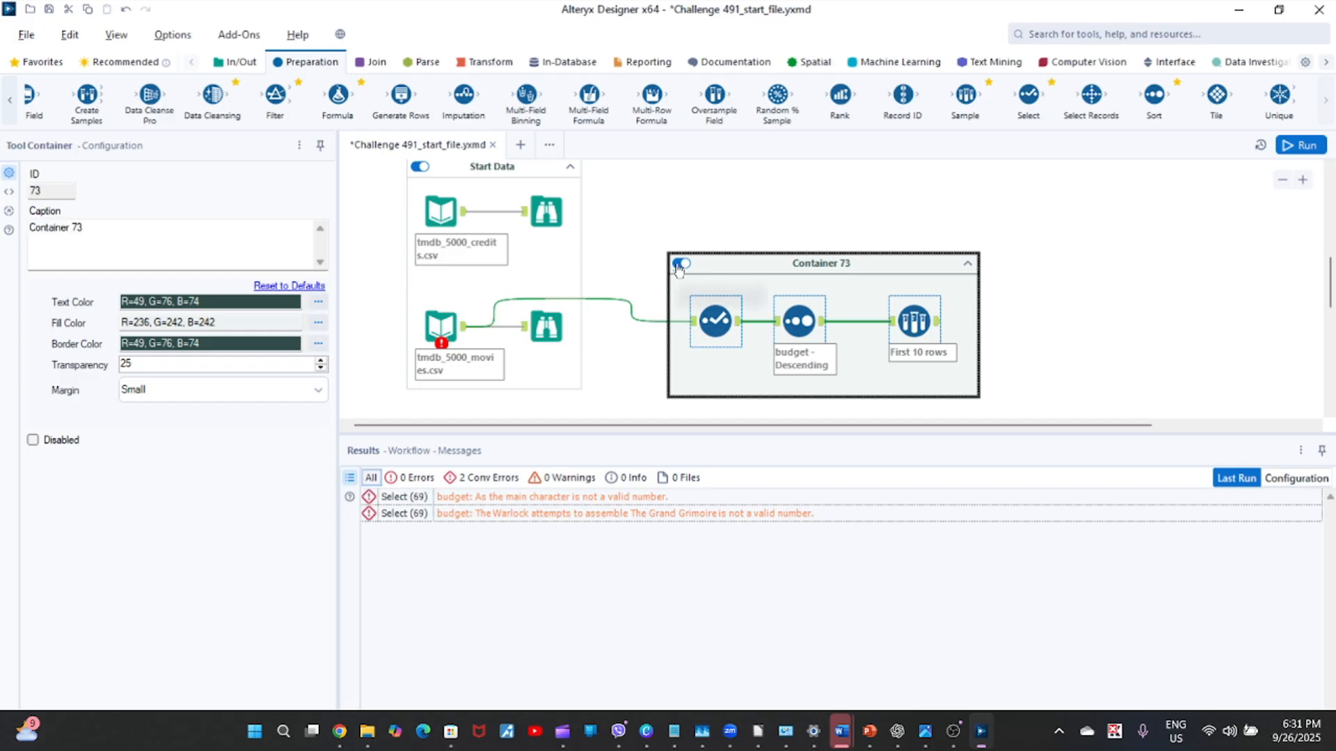
left_click(679, 264)
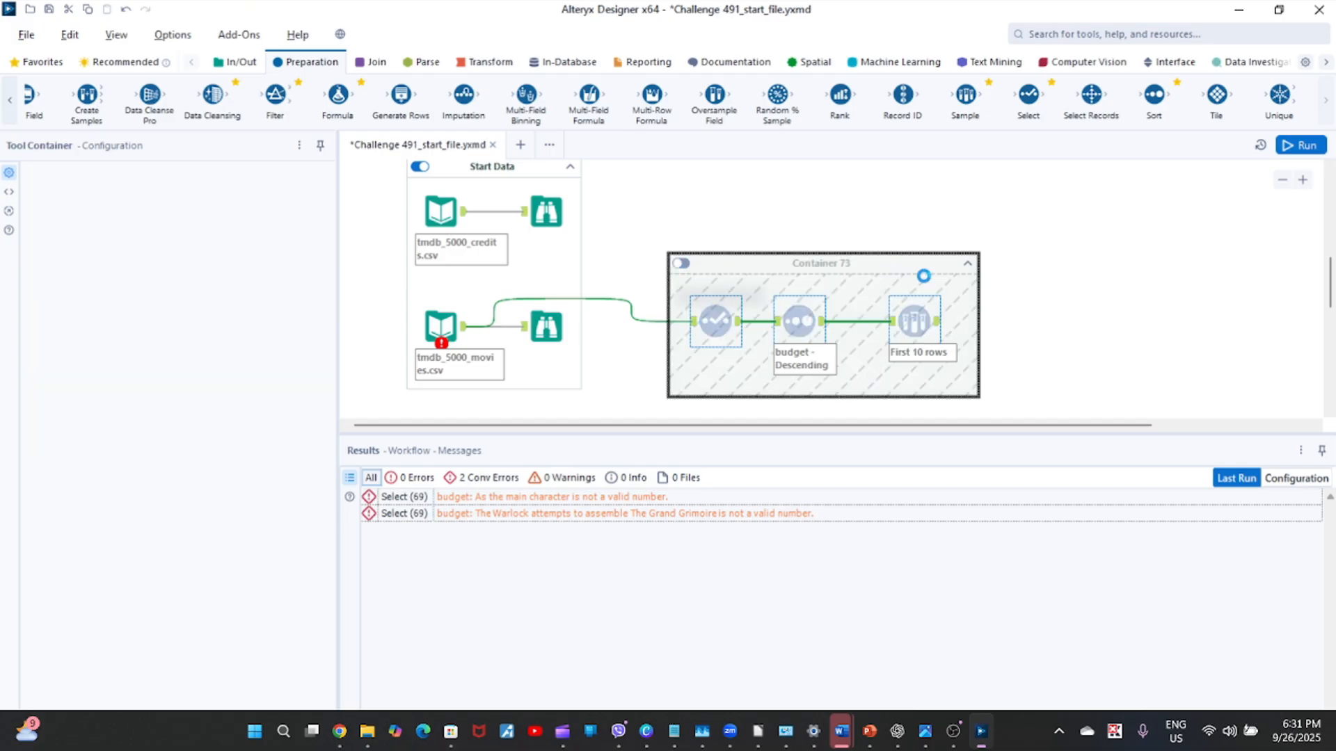
left_click(970, 265)
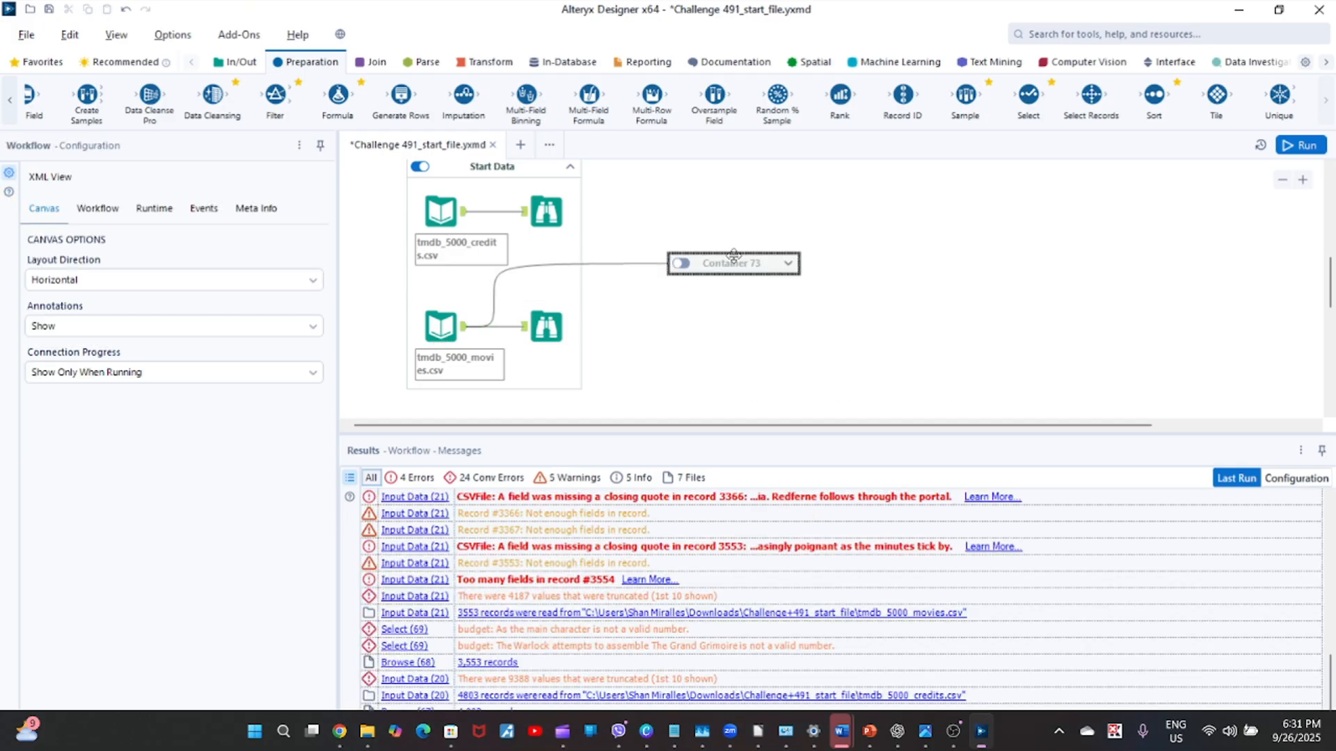
Move the collapsed container up beside the Start Data container and caption it "sol #1".
left_click_drag(733, 254, 787, 203)
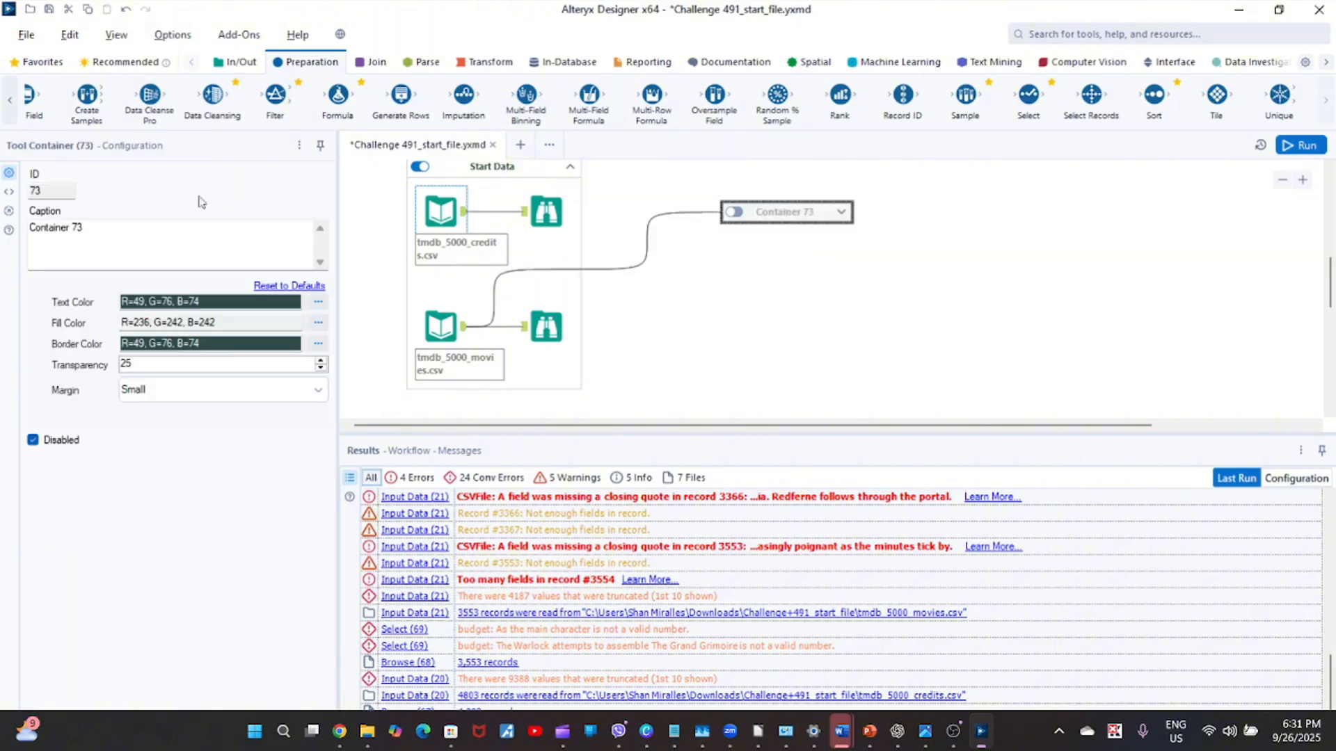
left_click(106, 239)
key("ctrl+a")
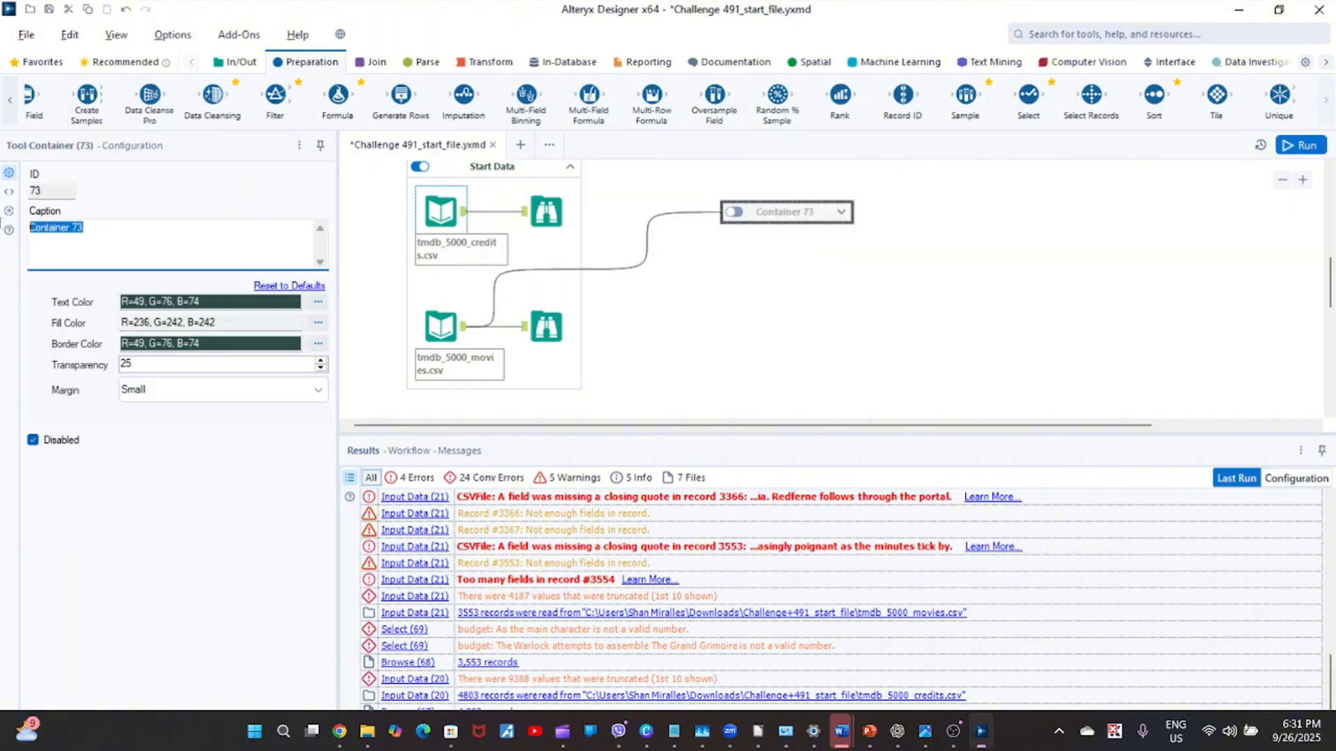
key("BackSpace")
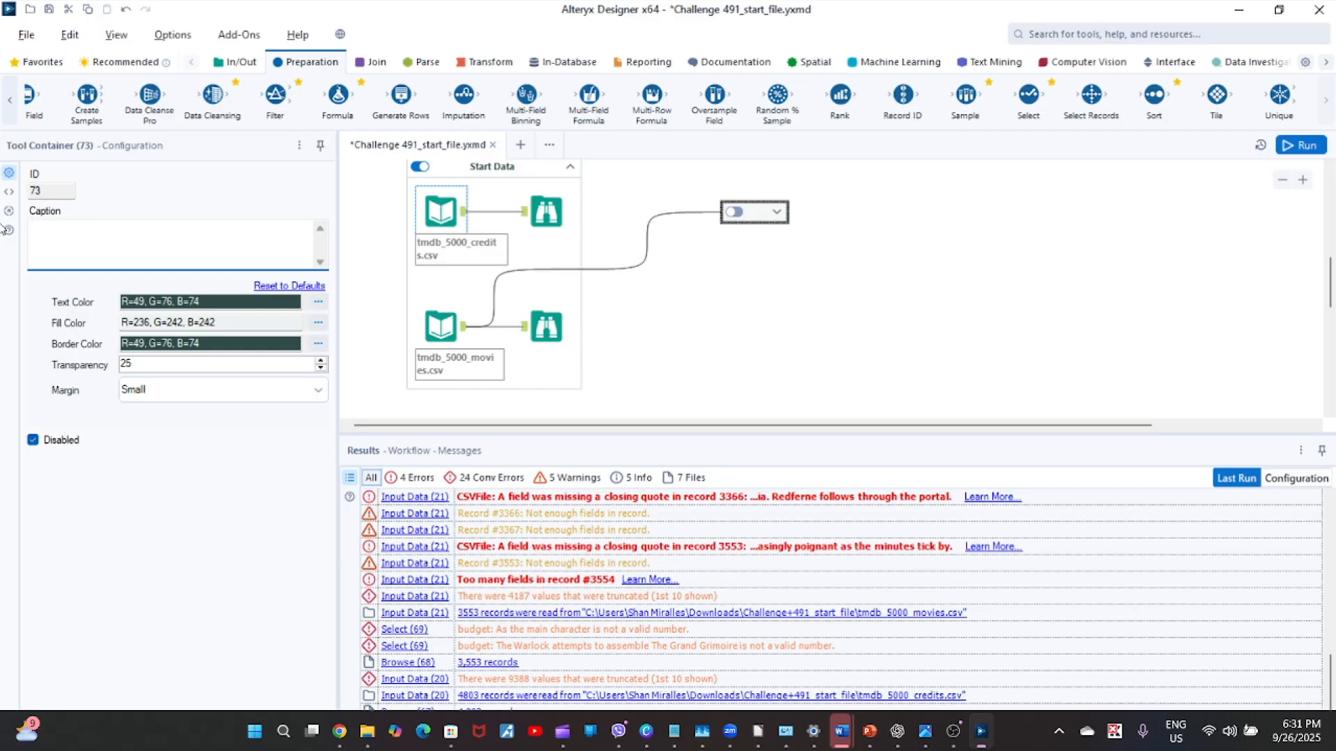
type("sol #1")
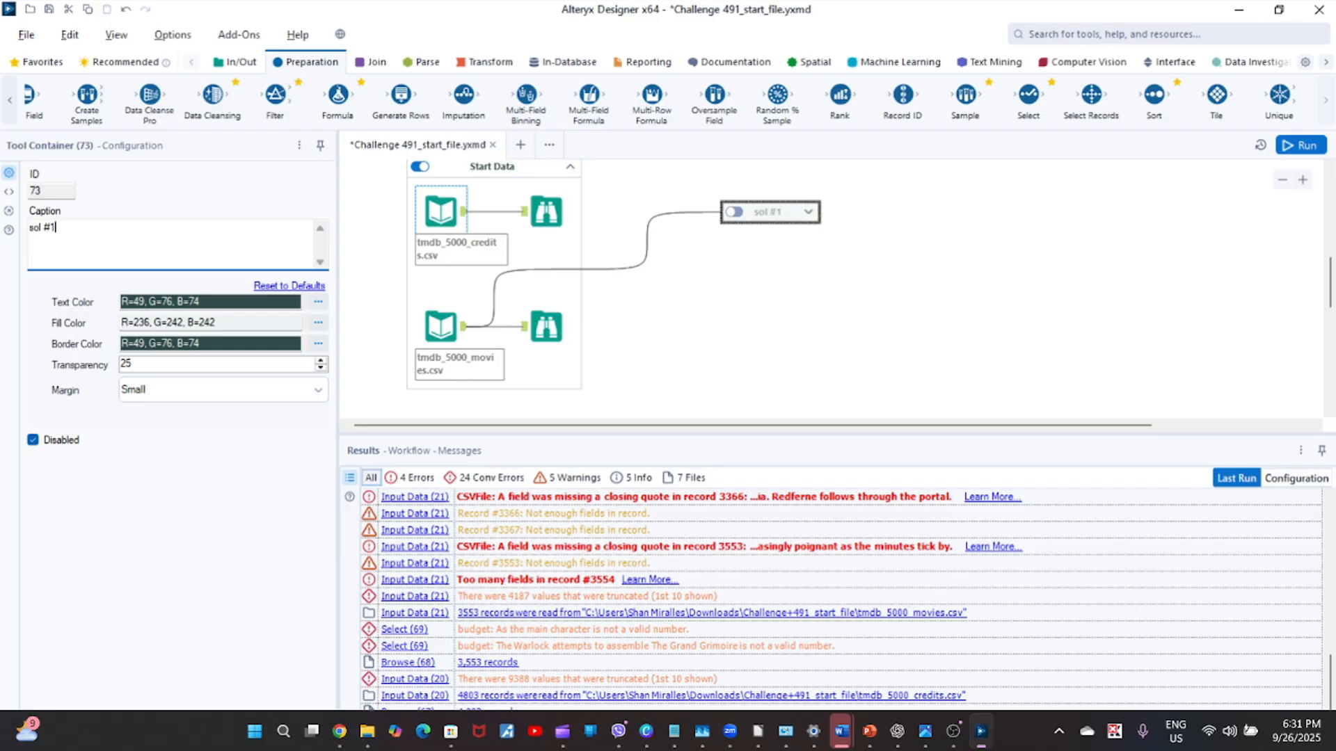
Run the workflow, display the tmdb_5000_movies.csv input's output data and dismiss the run notification.
left_click(1300, 146)
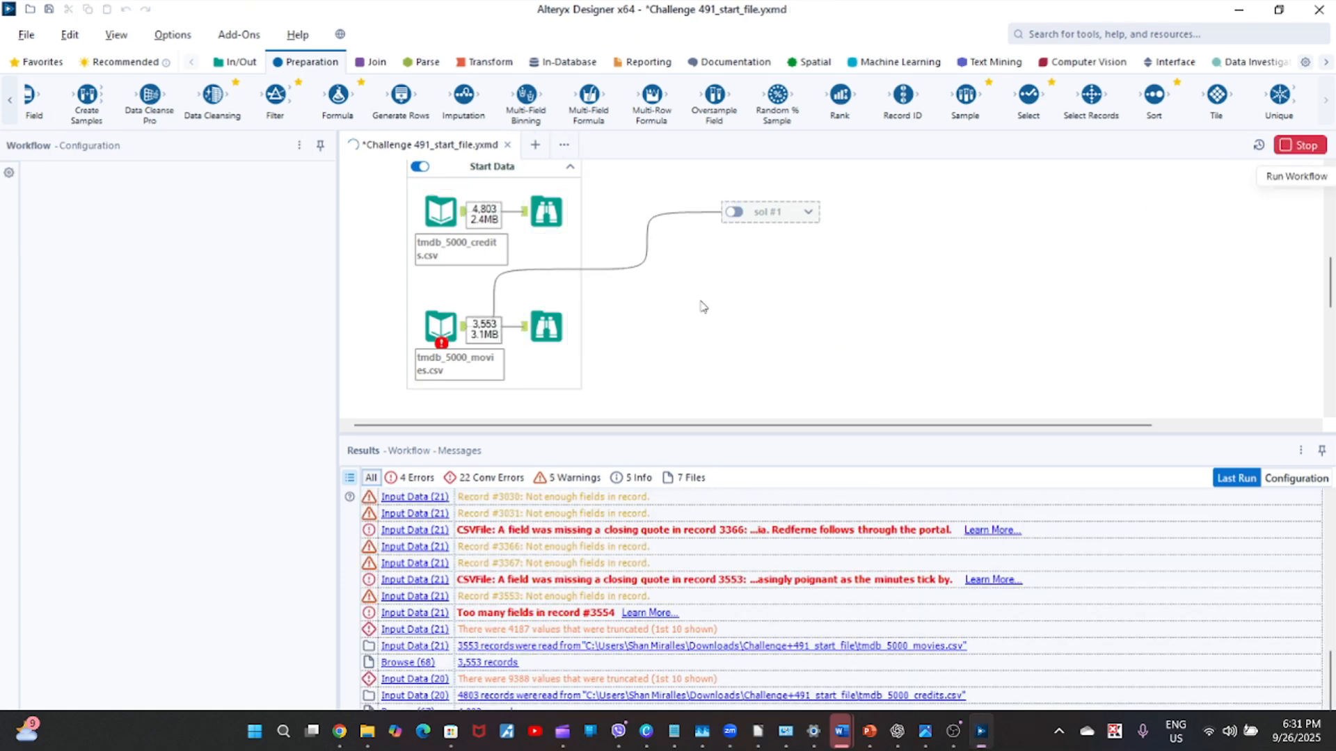
left_click(459, 329)
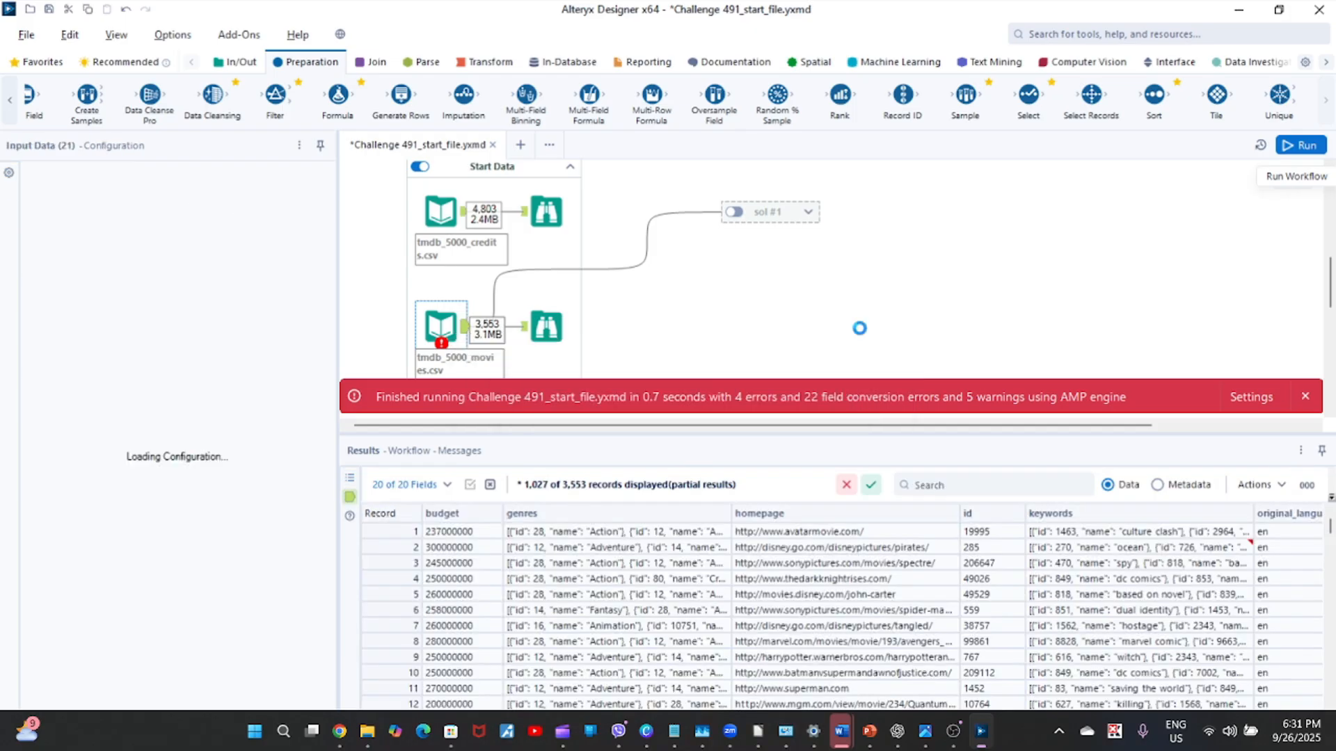
left_click(1305, 396)
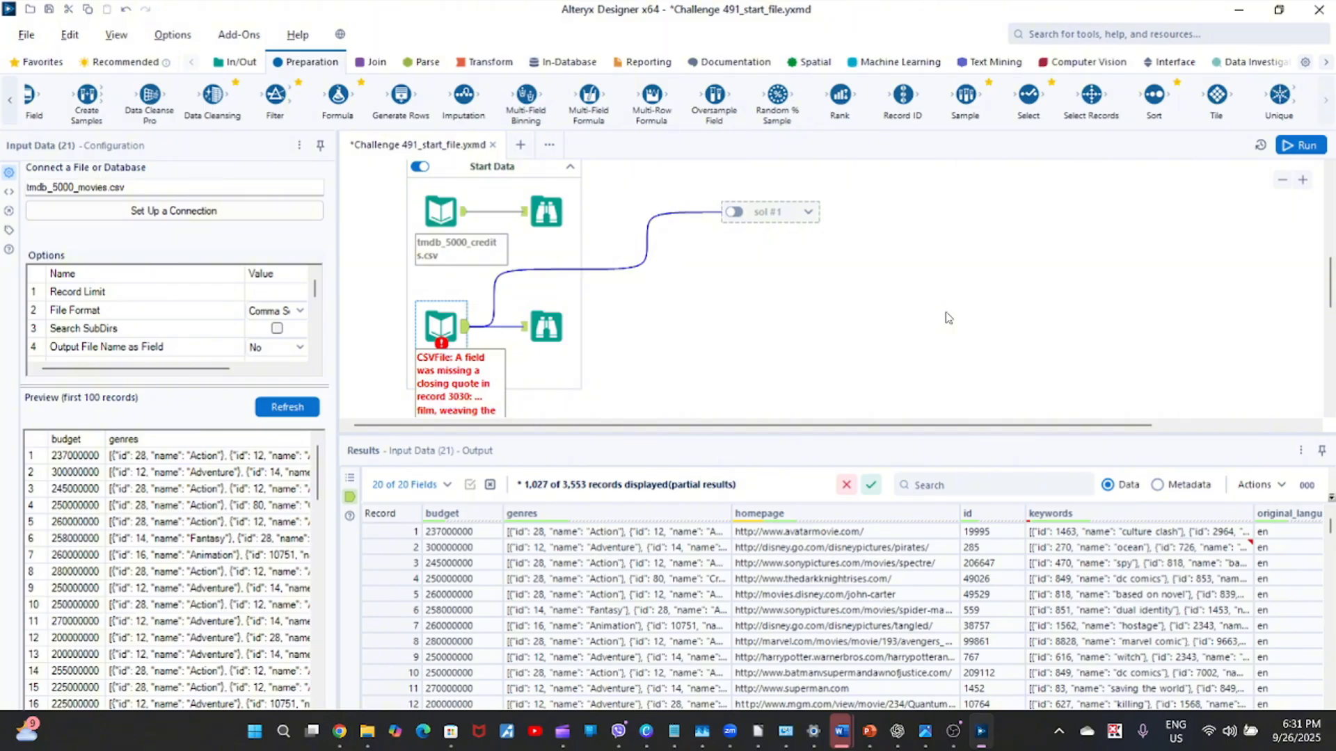
Place a new Select tool below the sol #1 container and connect the tmdb_5000_movies.csv input to it.
left_click_drag(1328, 276, 1328, 285)
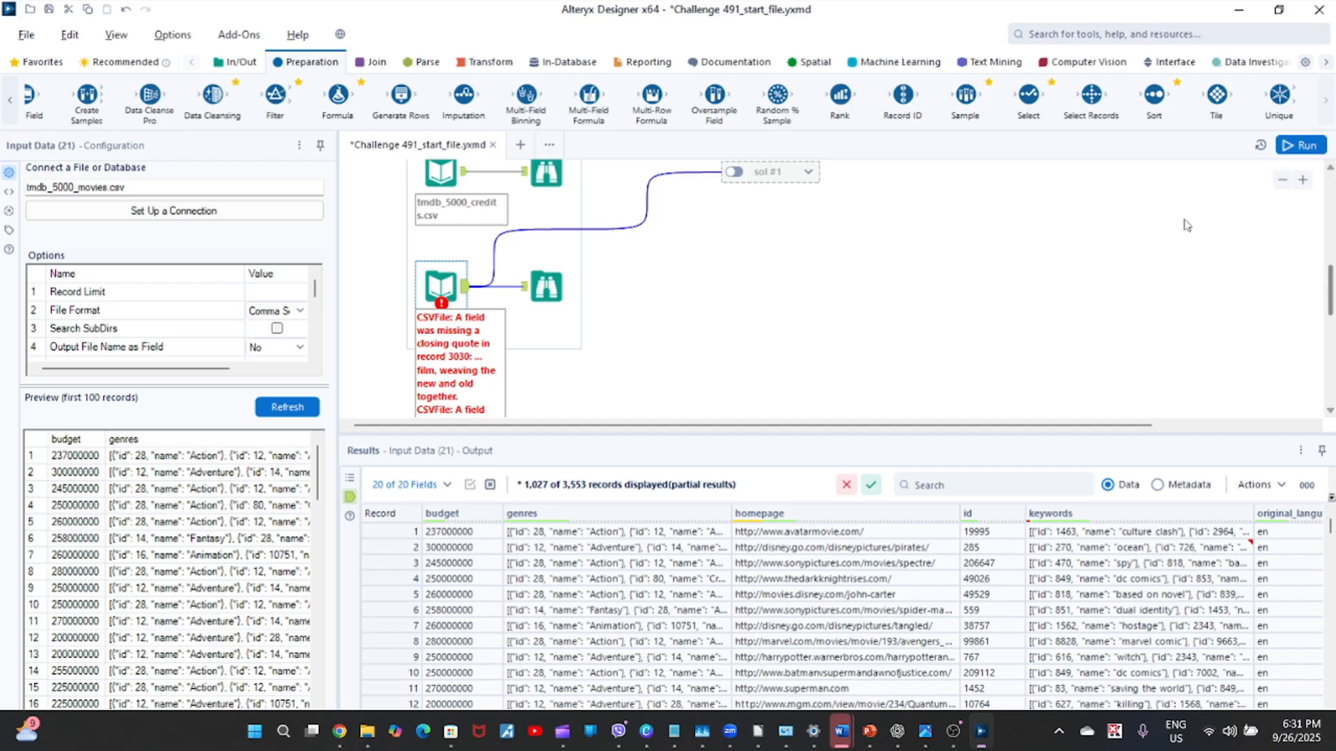
left_click_drag(1029, 95, 673, 291)
left_click_drag(460, 293, 648, 291)
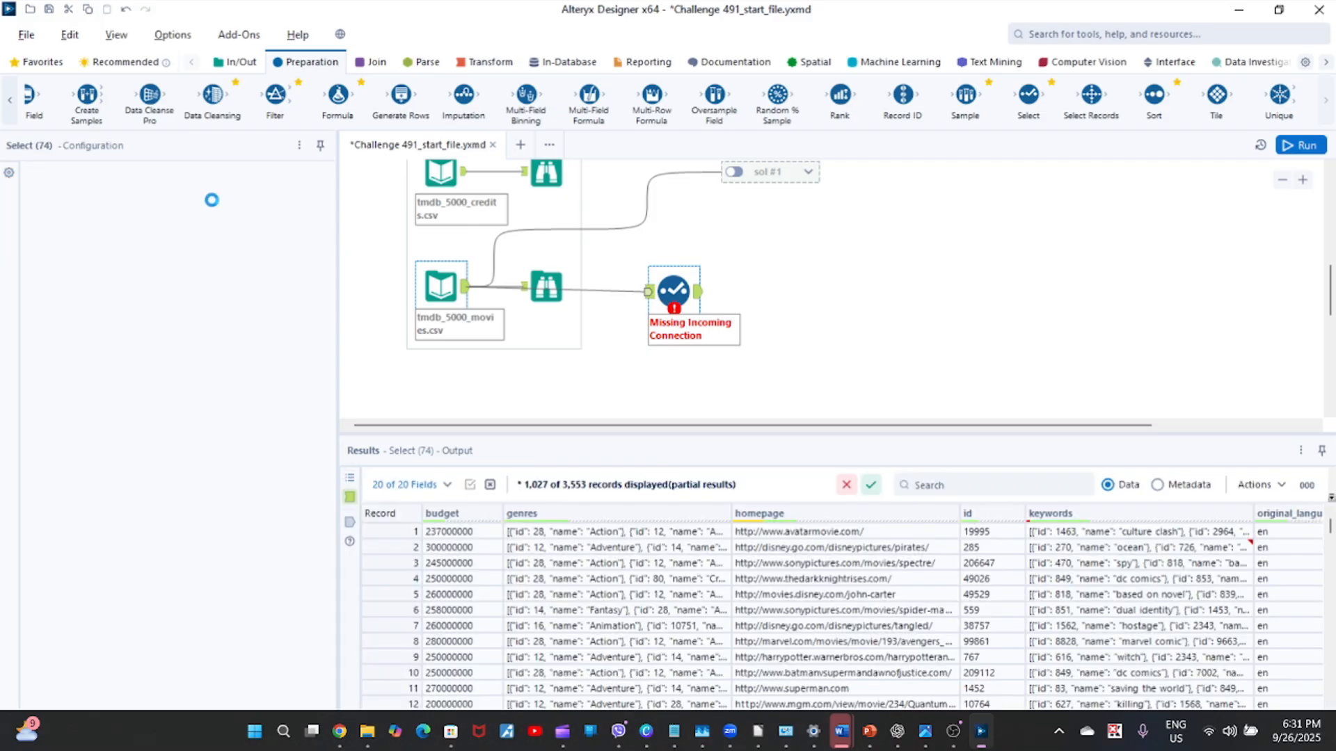
Deselect all columns in the new Select tool and keep only budget, original_title and revenue.
left_click(63, 212)
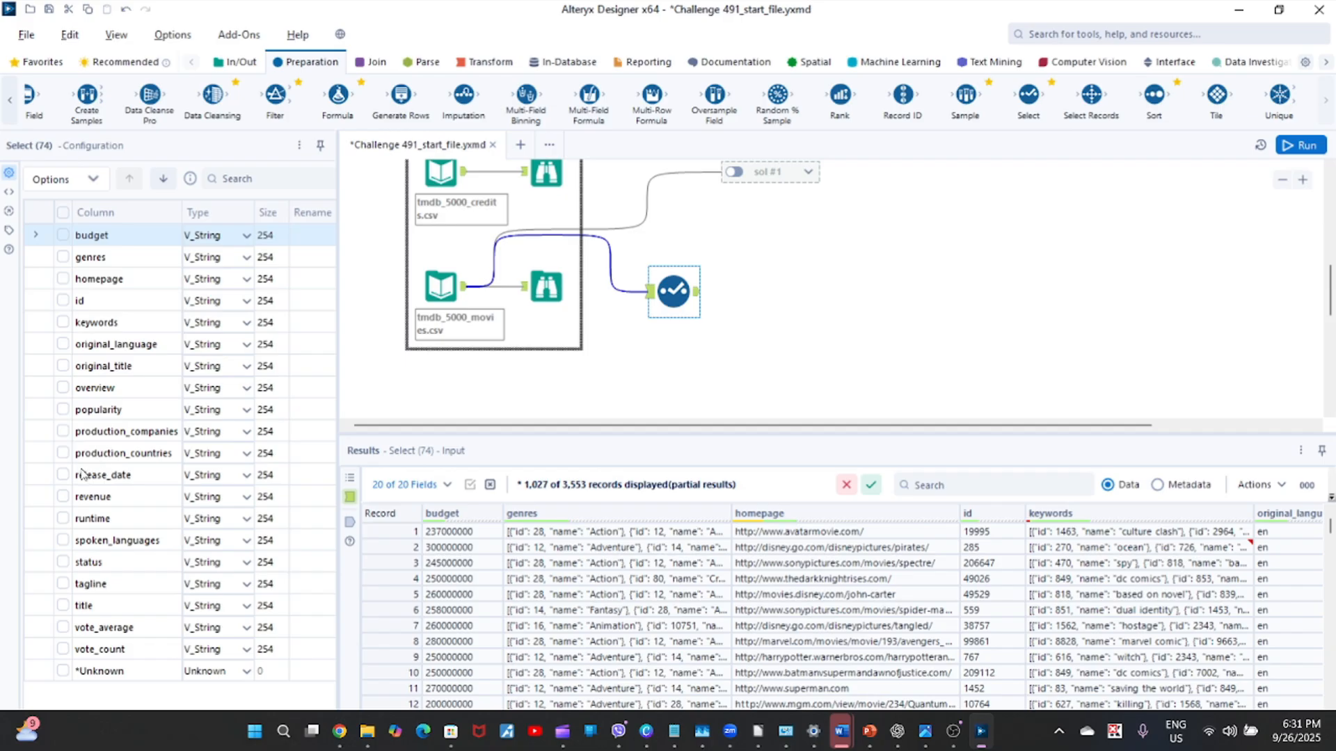
left_click(63, 367)
left_click(61, 366)
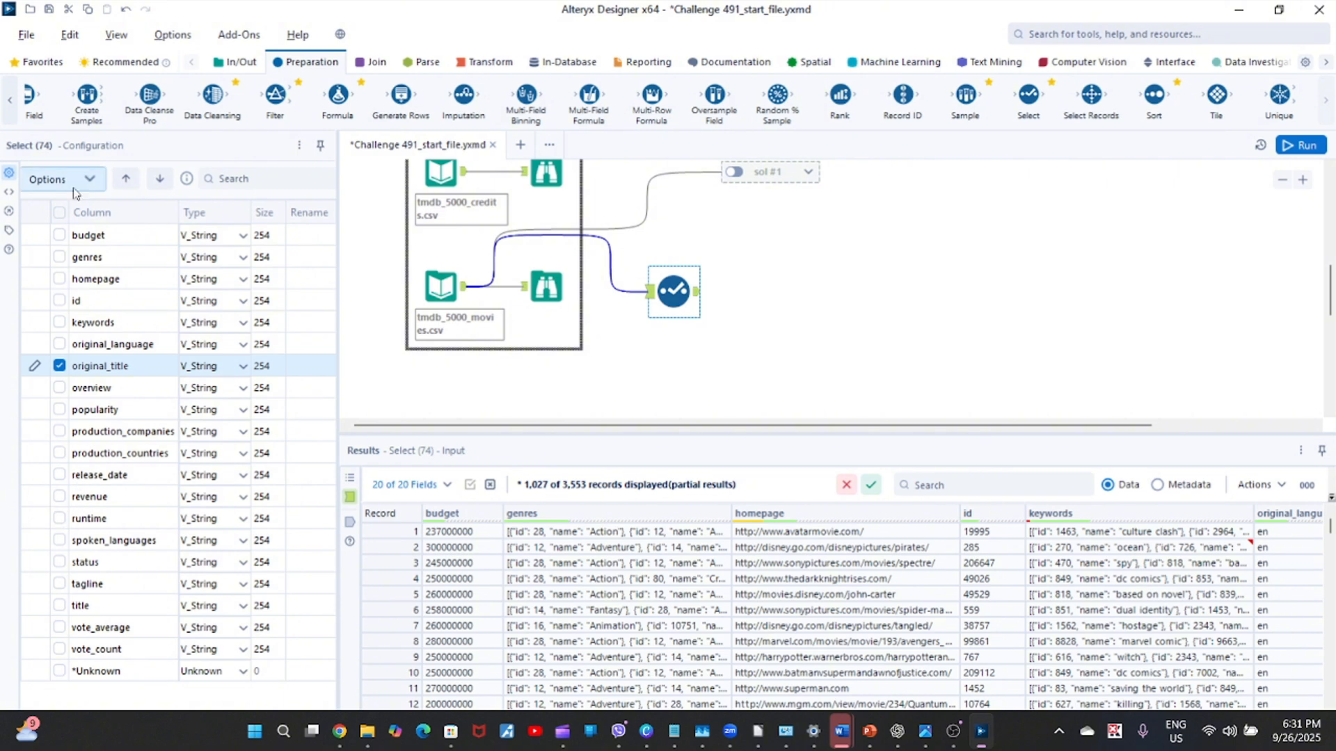
left_click(60, 235)
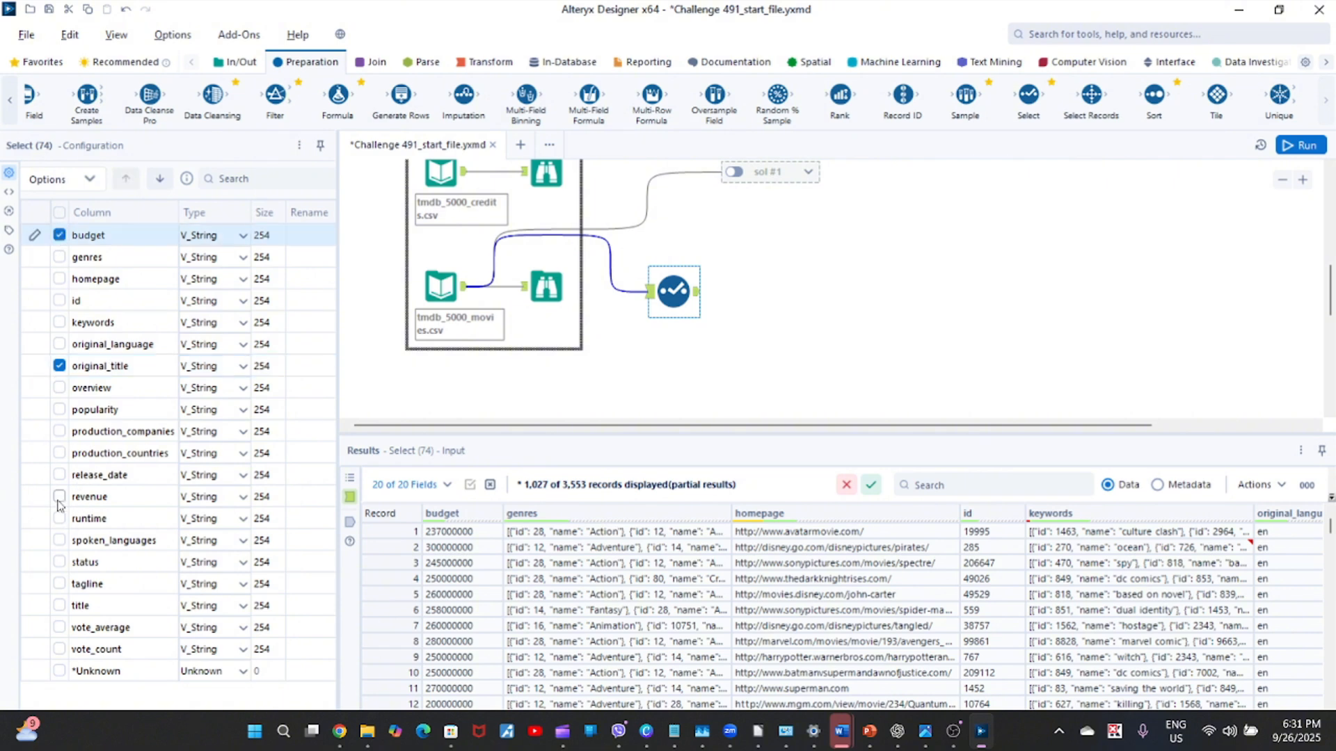
left_click(59, 499)
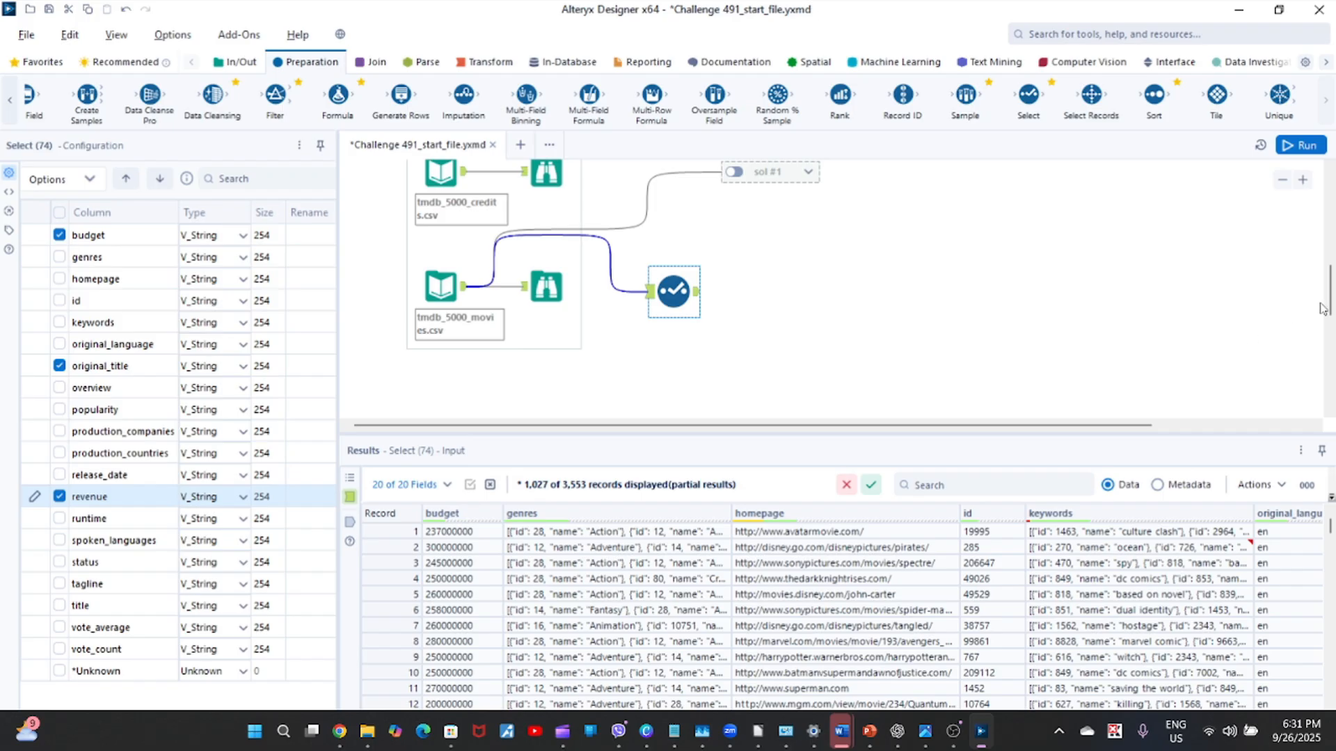
mouse_move(1331, 304)
left_mouse_down()
mouse_move(1331, 256)
mouse_move(1331, 292)
left_mouse_up()
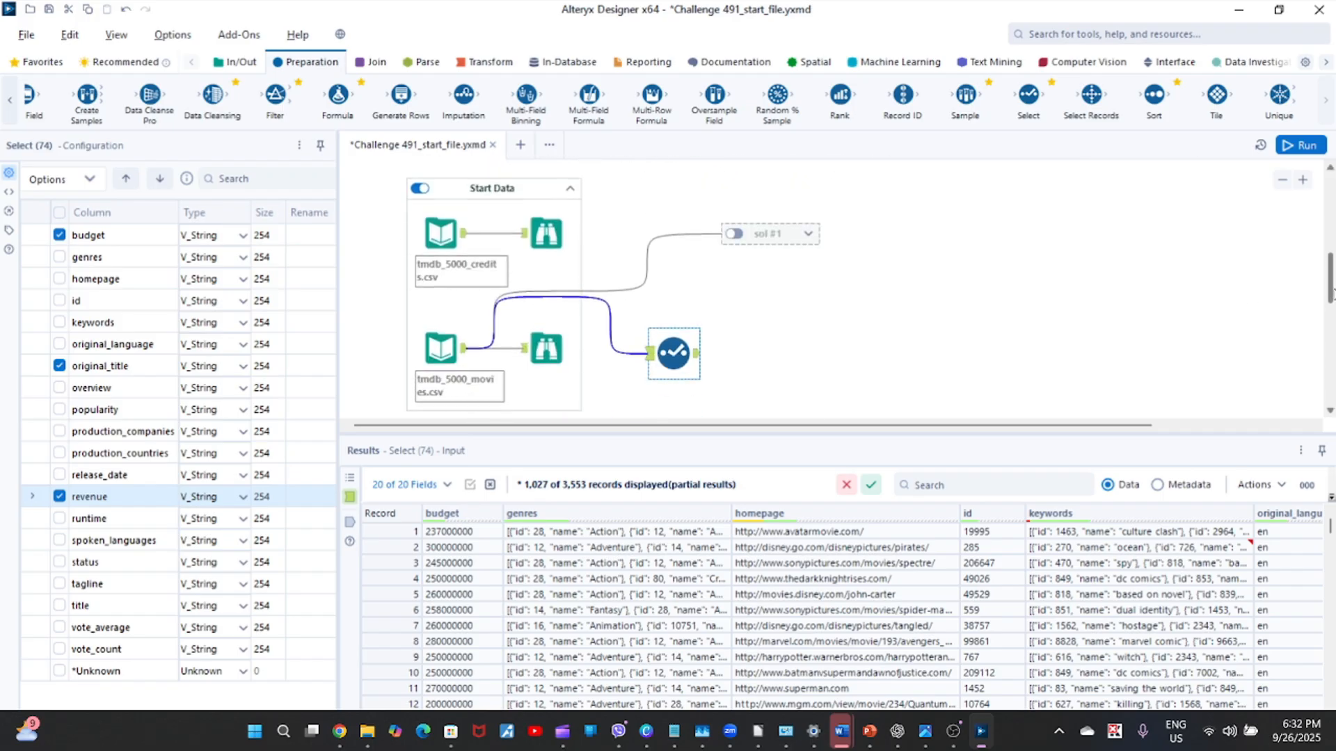
left_click(94, 179)
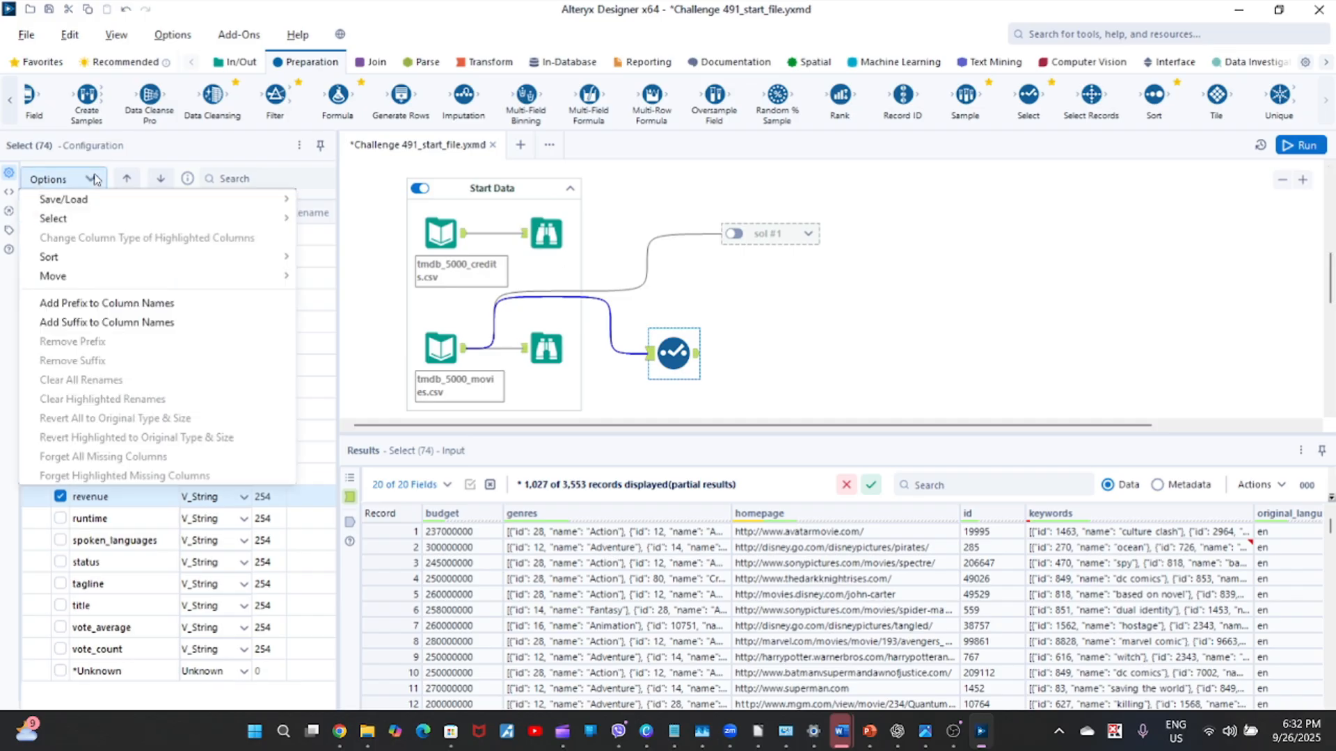
left_click(823, 397)
left_click(378, 324)
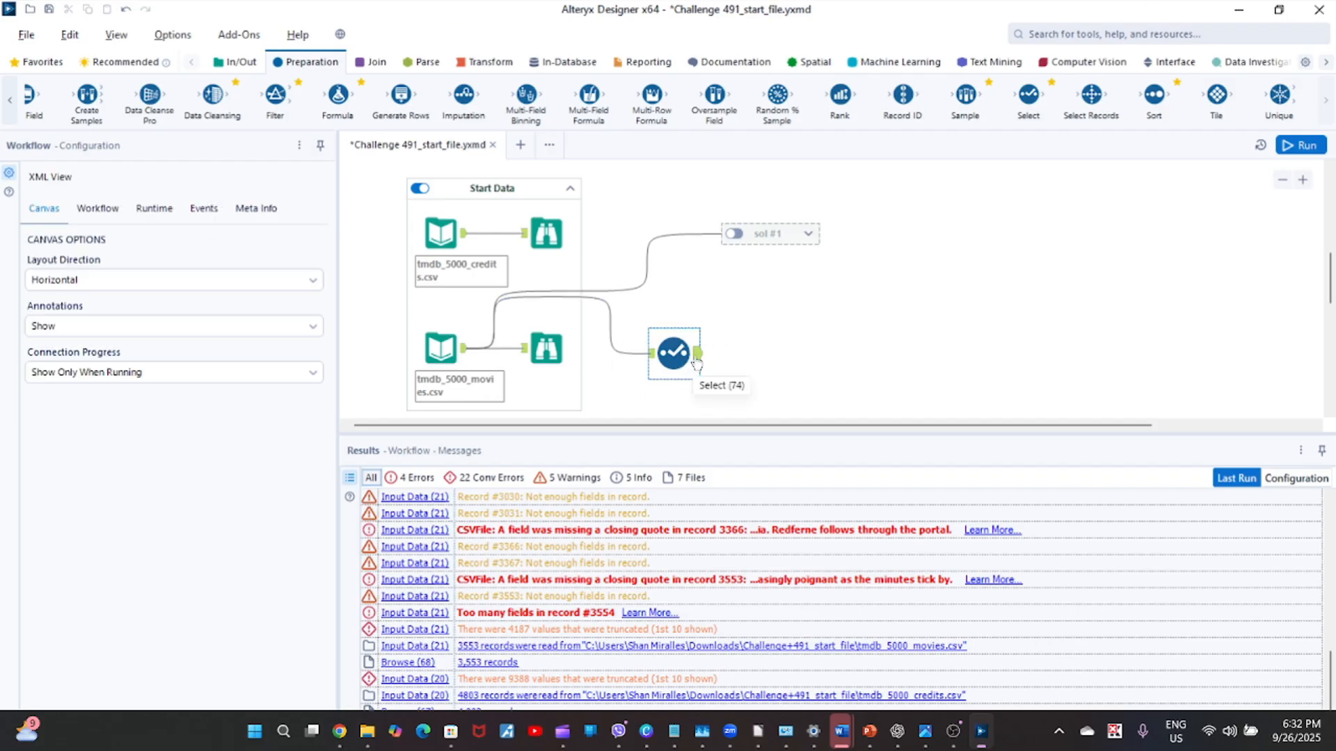
Move the original_title column to the top of the new Select tool's column list.
left_click(697, 362)
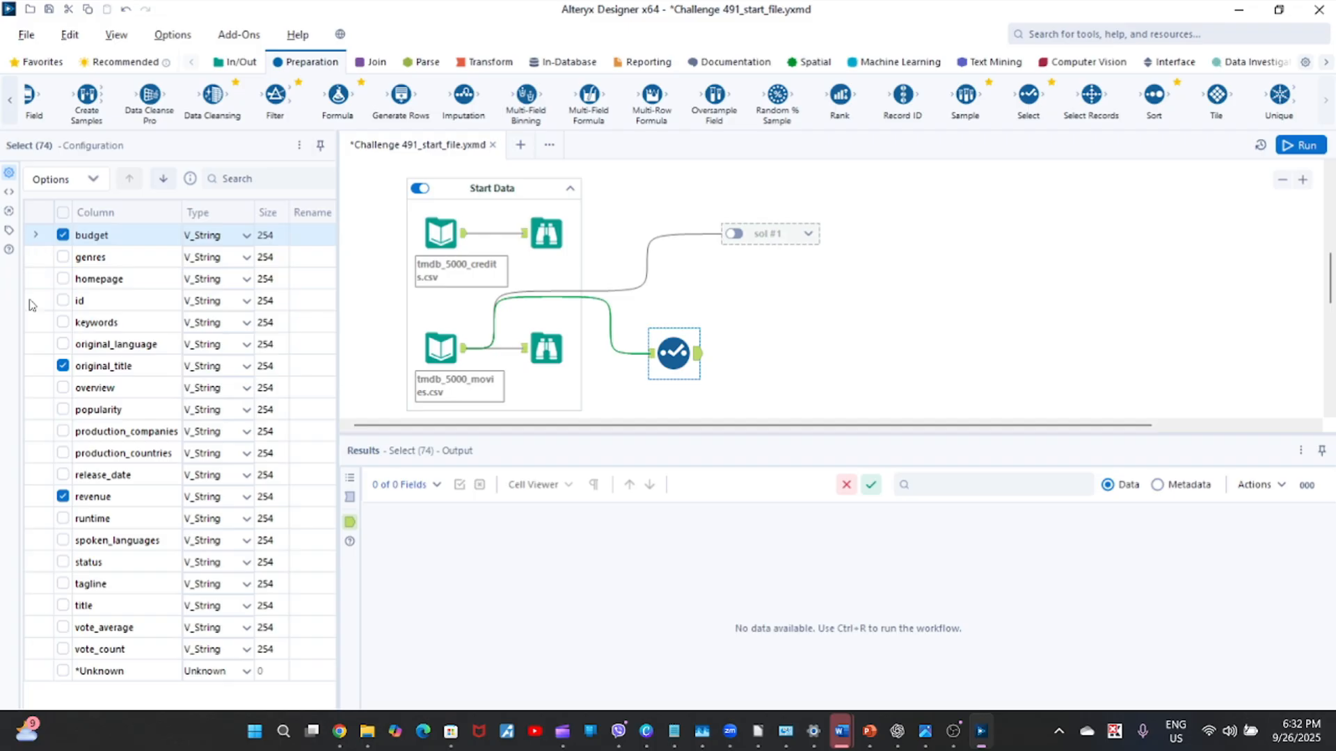
left_click(29, 372)
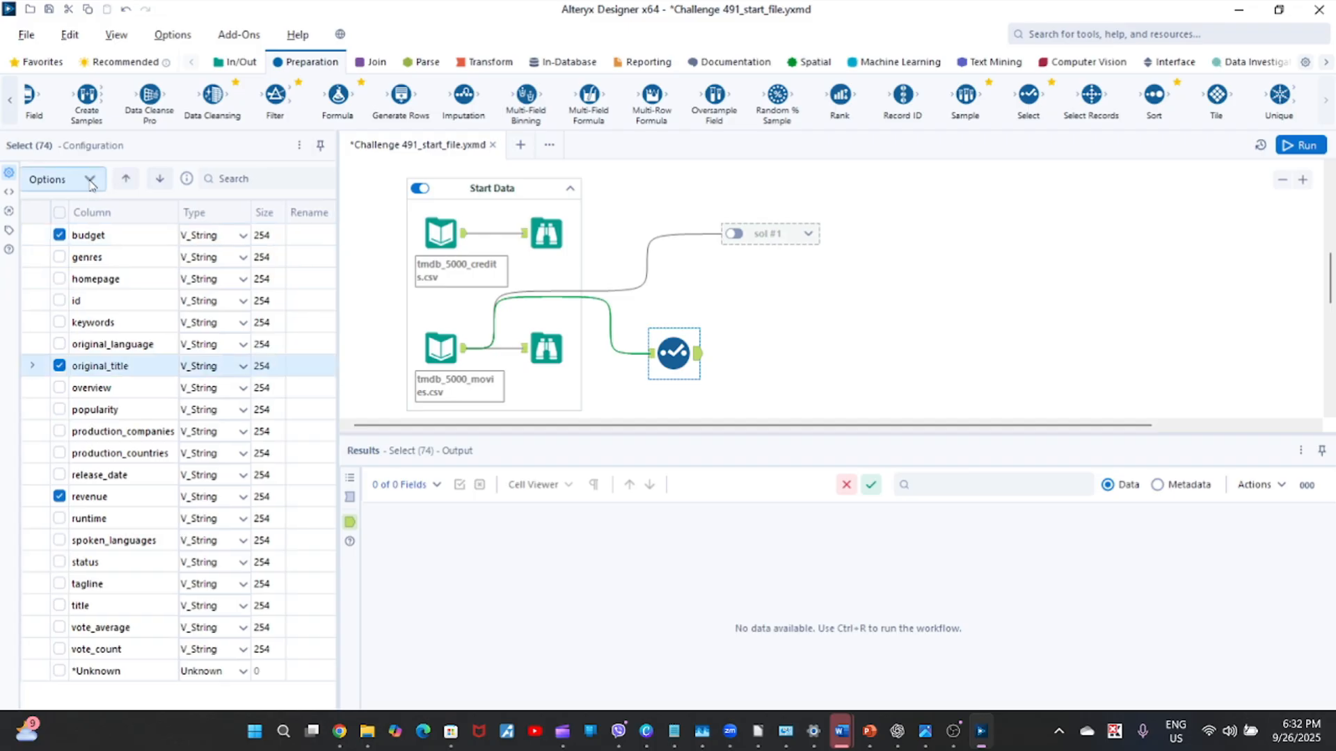
left_click(91, 180)
mouse_move(179, 277)
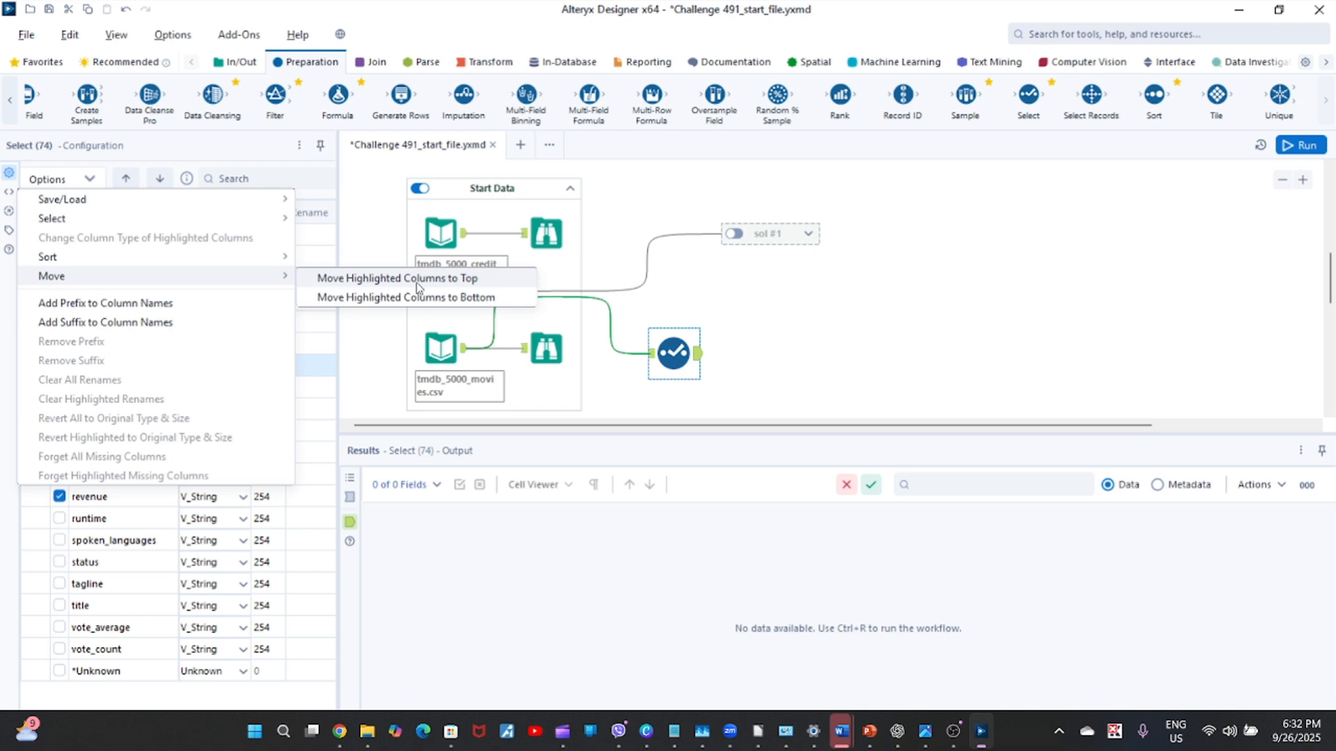
left_click(418, 282)
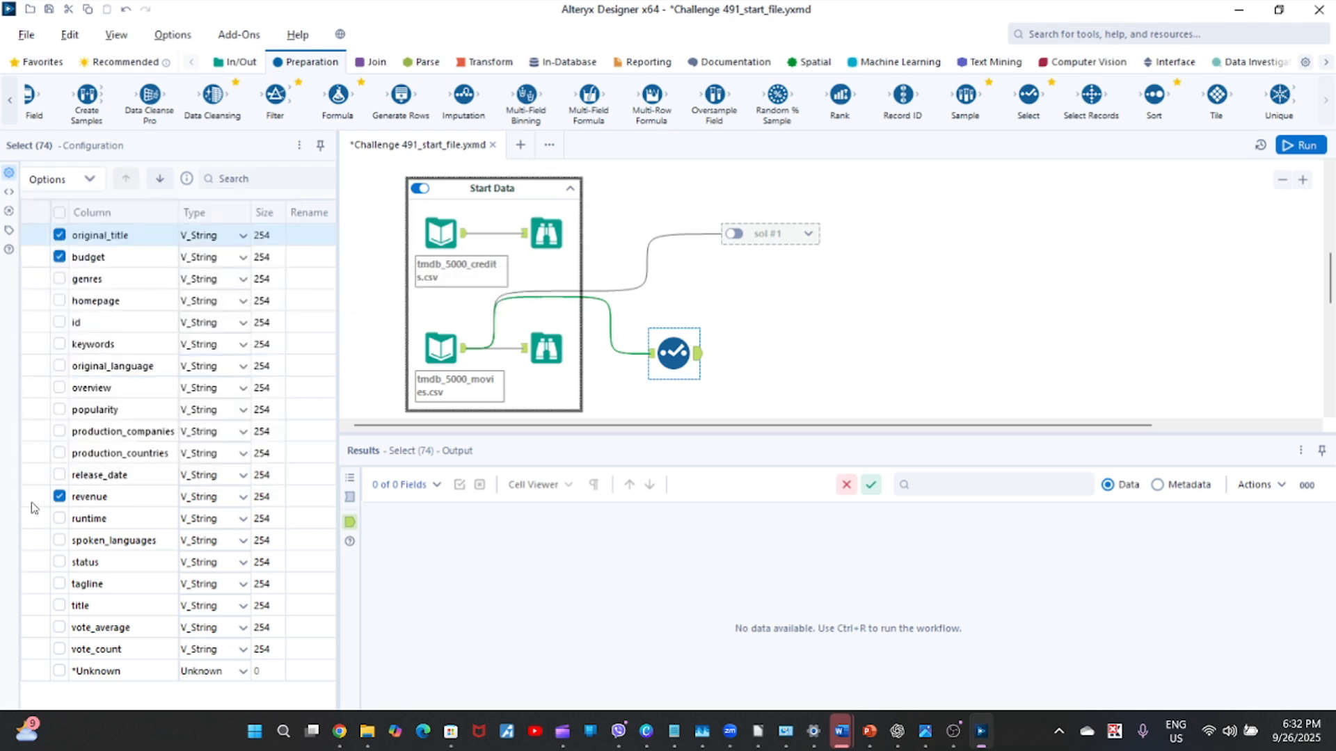
Reorder the Select tool's columns so revenue sits directly between original_title and budget.
left_click(30, 503)
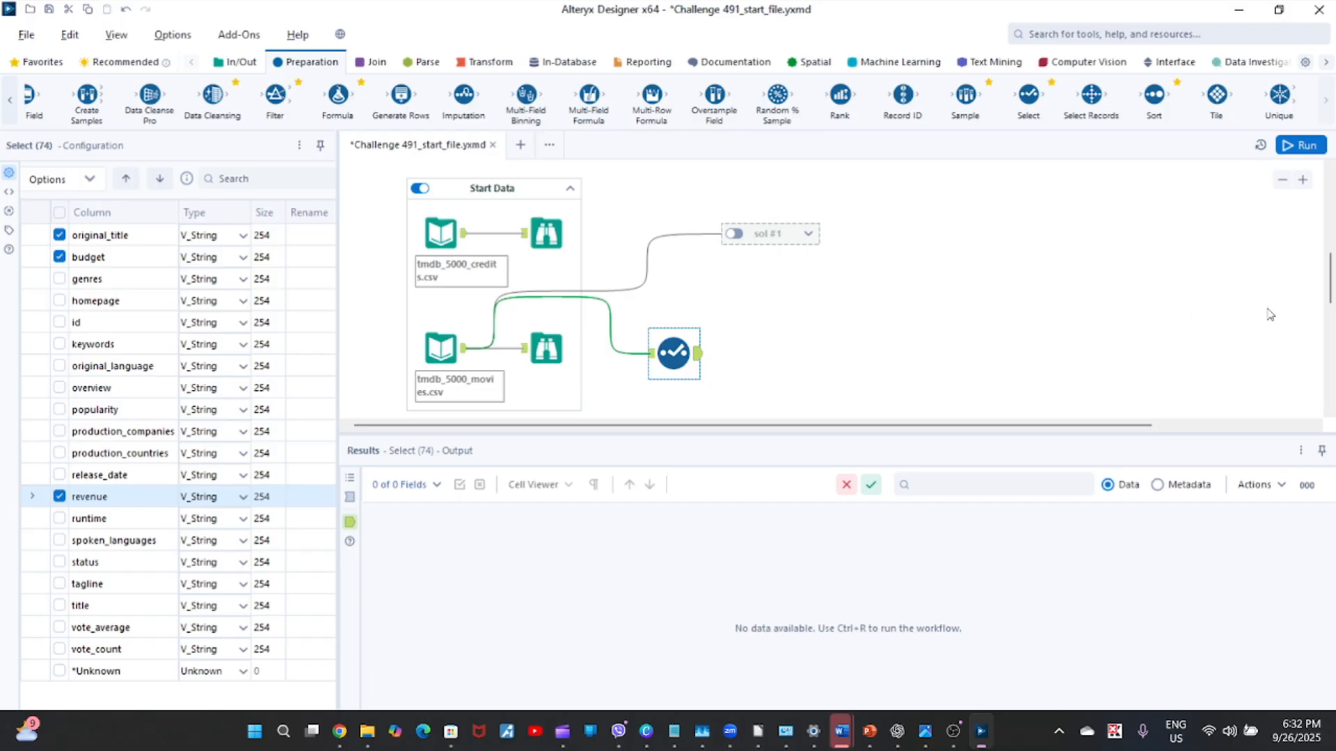
mouse_move(1330, 289)
left_mouse_down()
mouse_move(1330, 239)
mouse_move(1331, 277)
left_mouse_up()
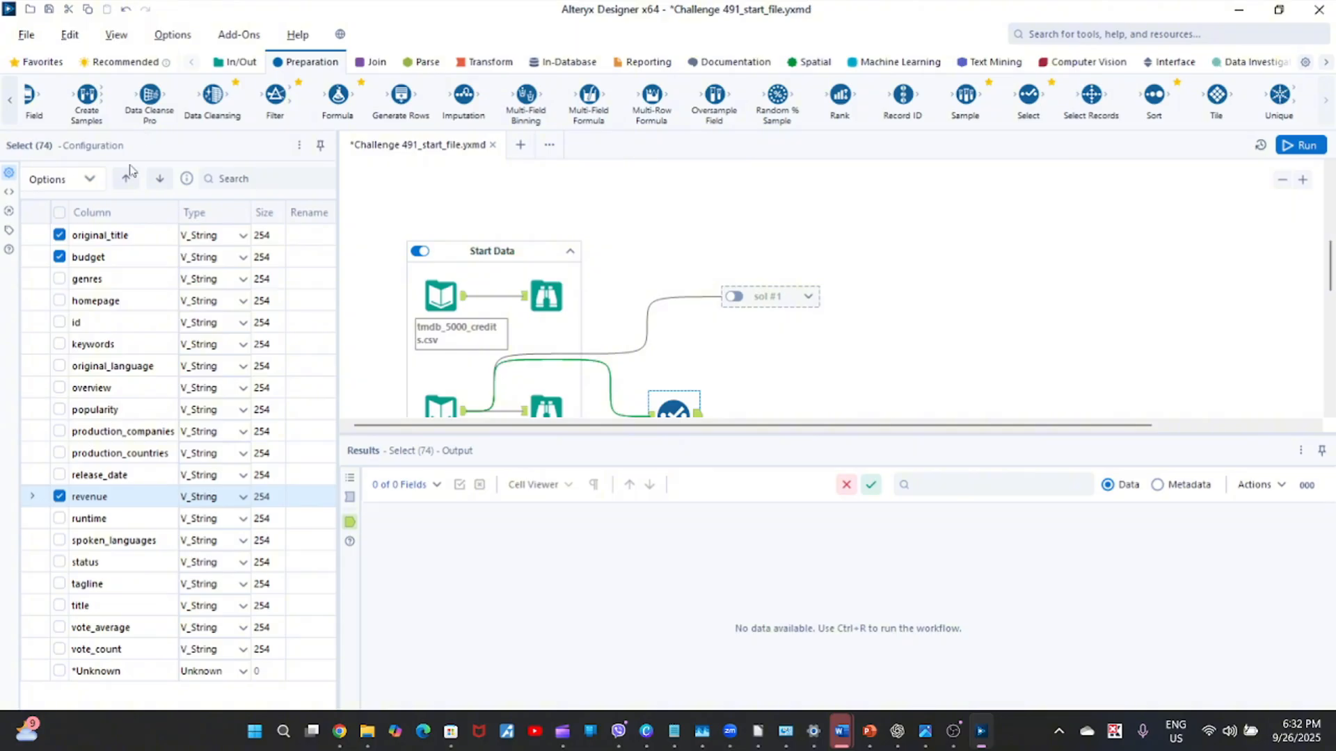
left_click(94, 181)
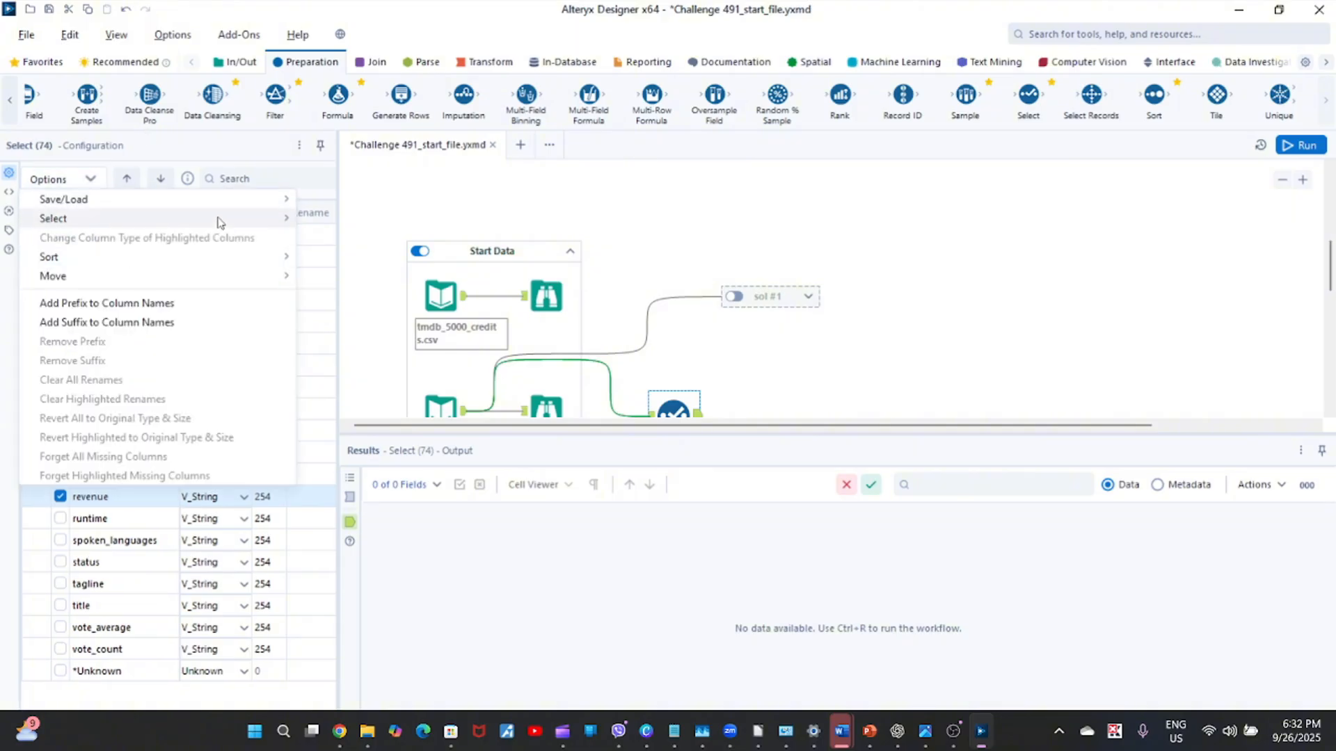
mouse_move(207, 282)
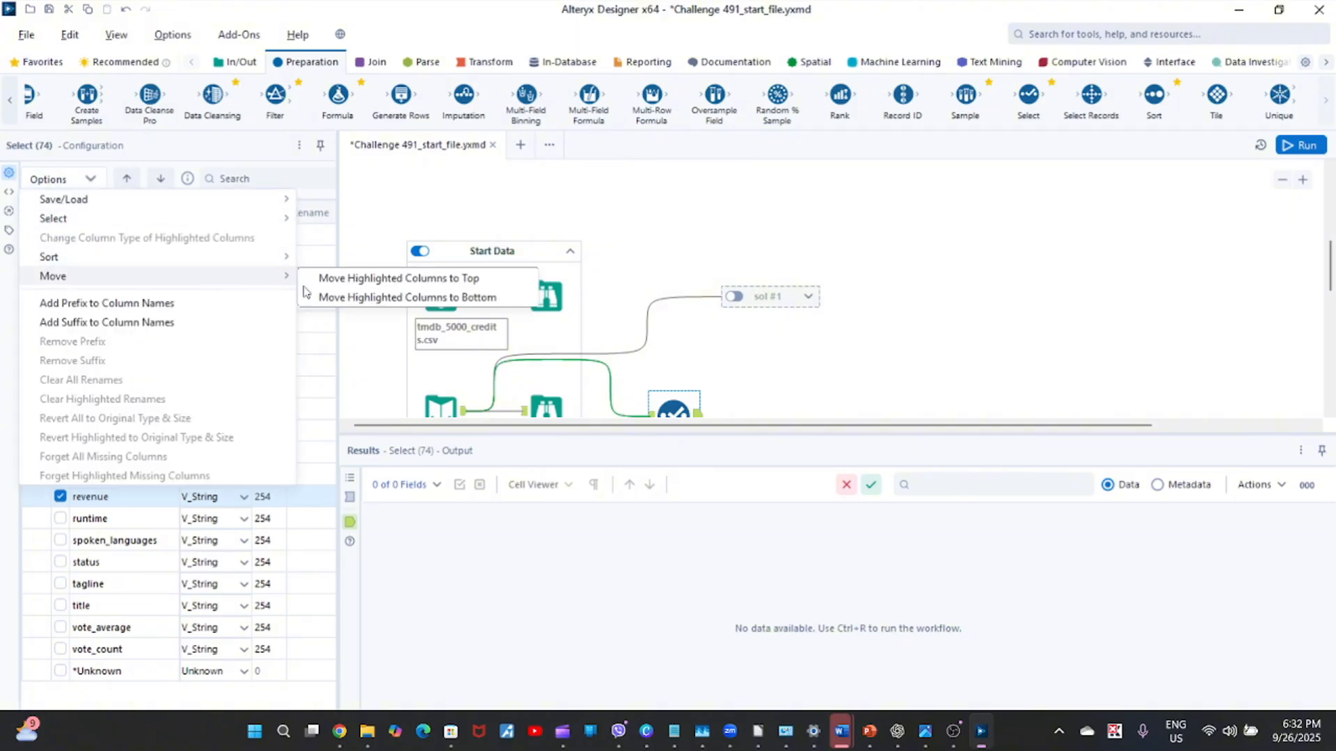
left_click(445, 281)
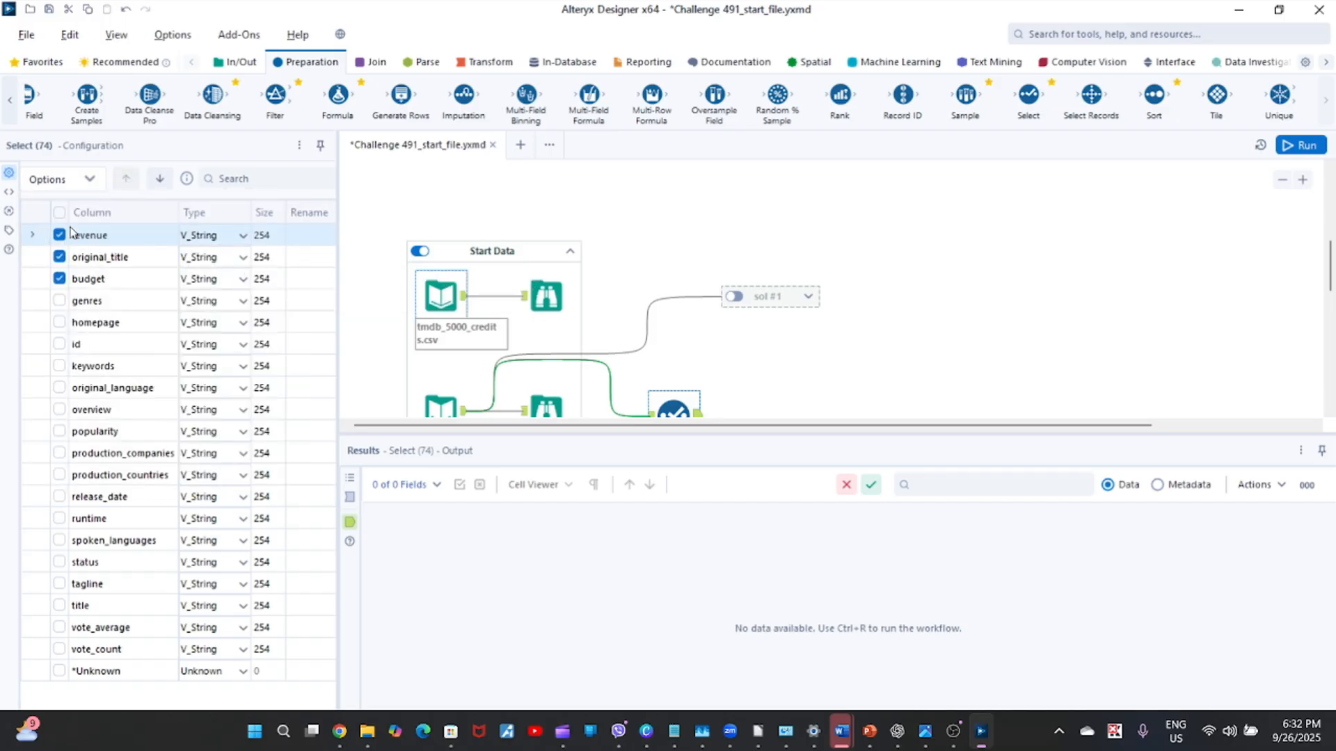
left_click(159, 184)
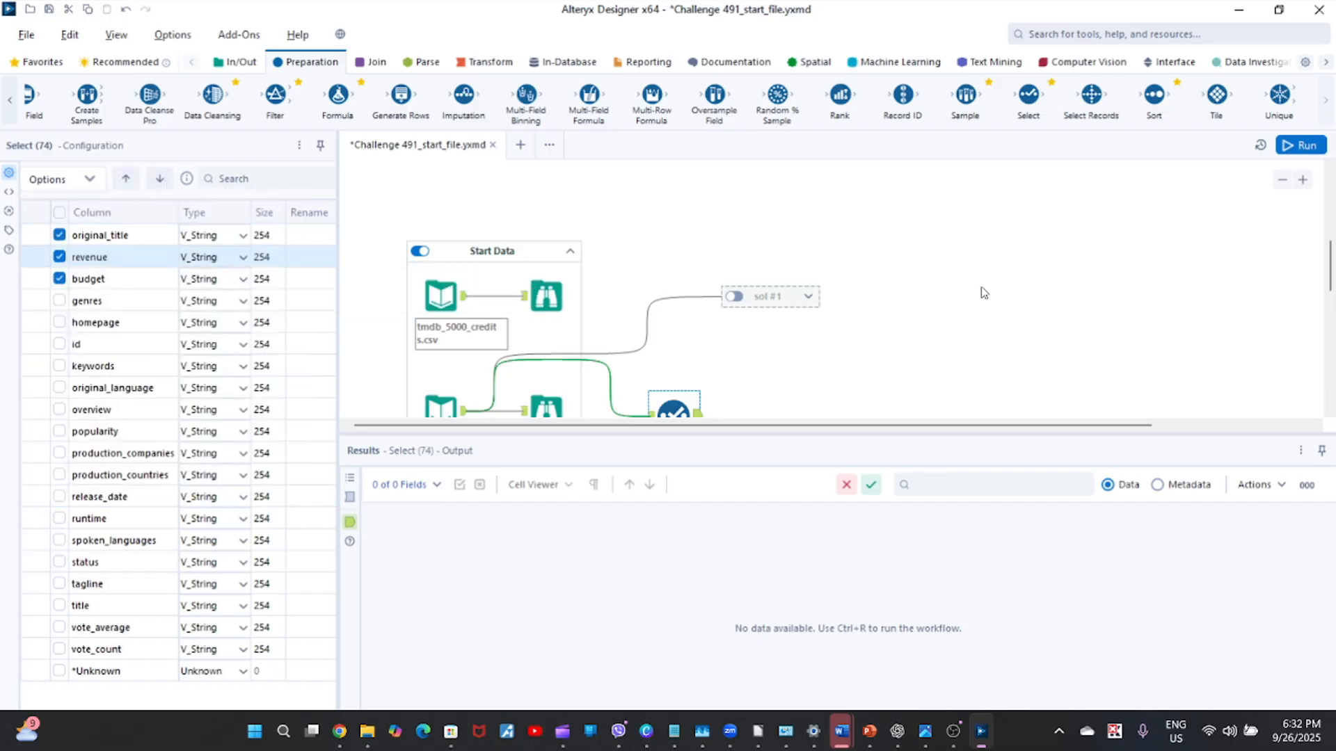
Run the workflow, dismiss the run notification and display the new Select tool's output data.
left_click(1303, 146)
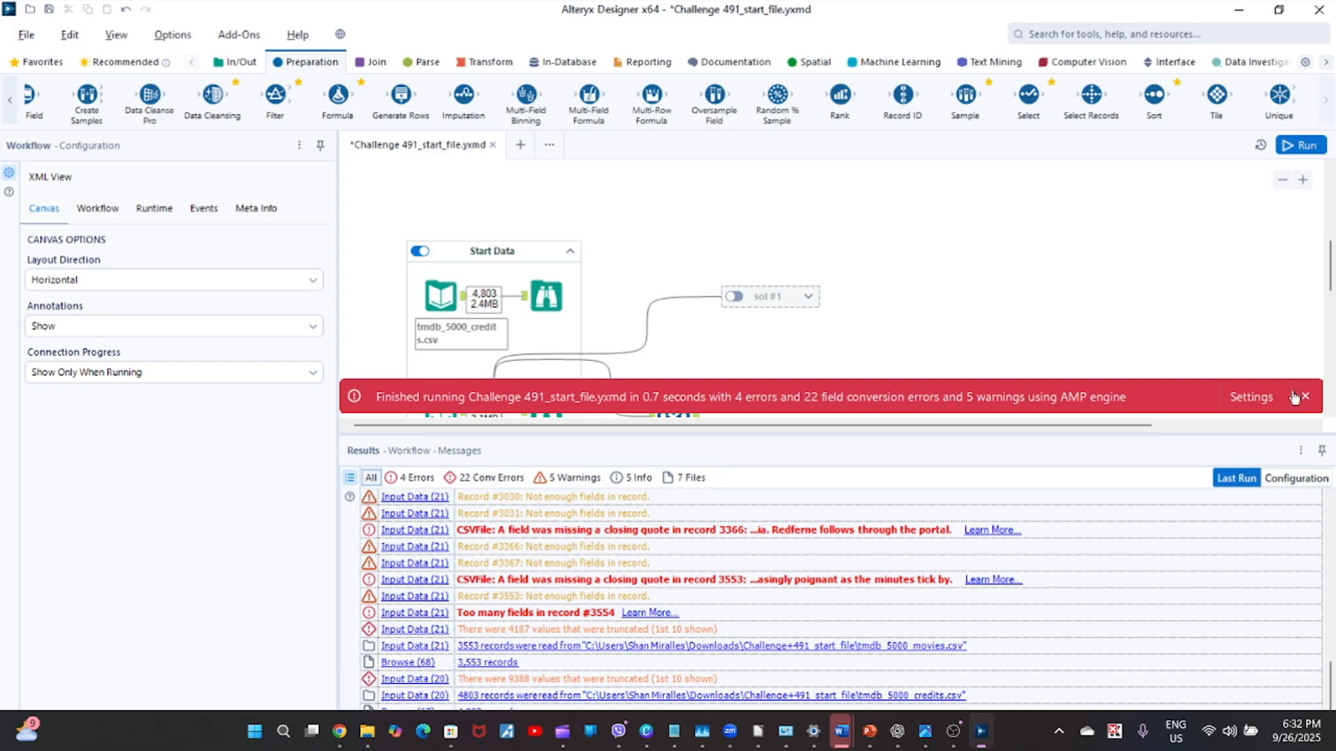
left_click(1303, 397)
left_click_drag(1329, 286, 1329, 317)
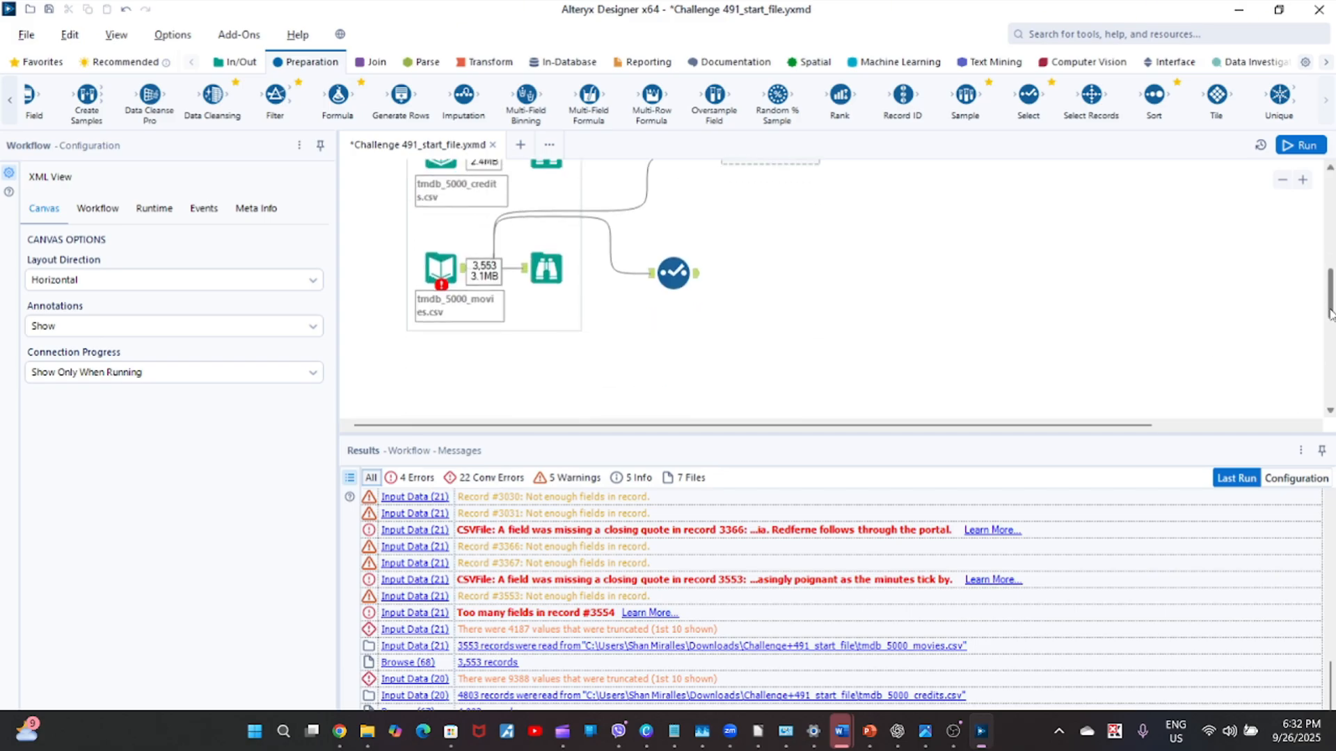
left_click(696, 272)
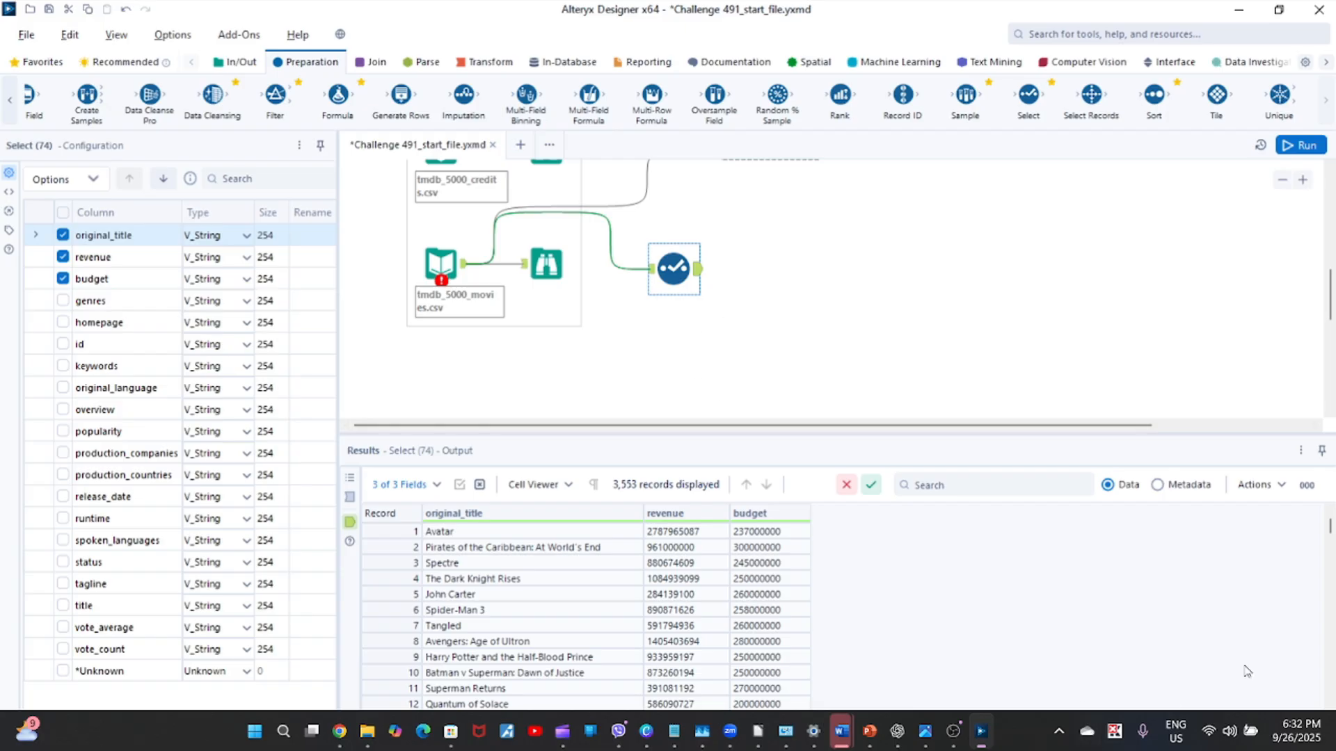
Show the Select output's metadata and check the data types of revenue and budget.
left_click(1158, 487)
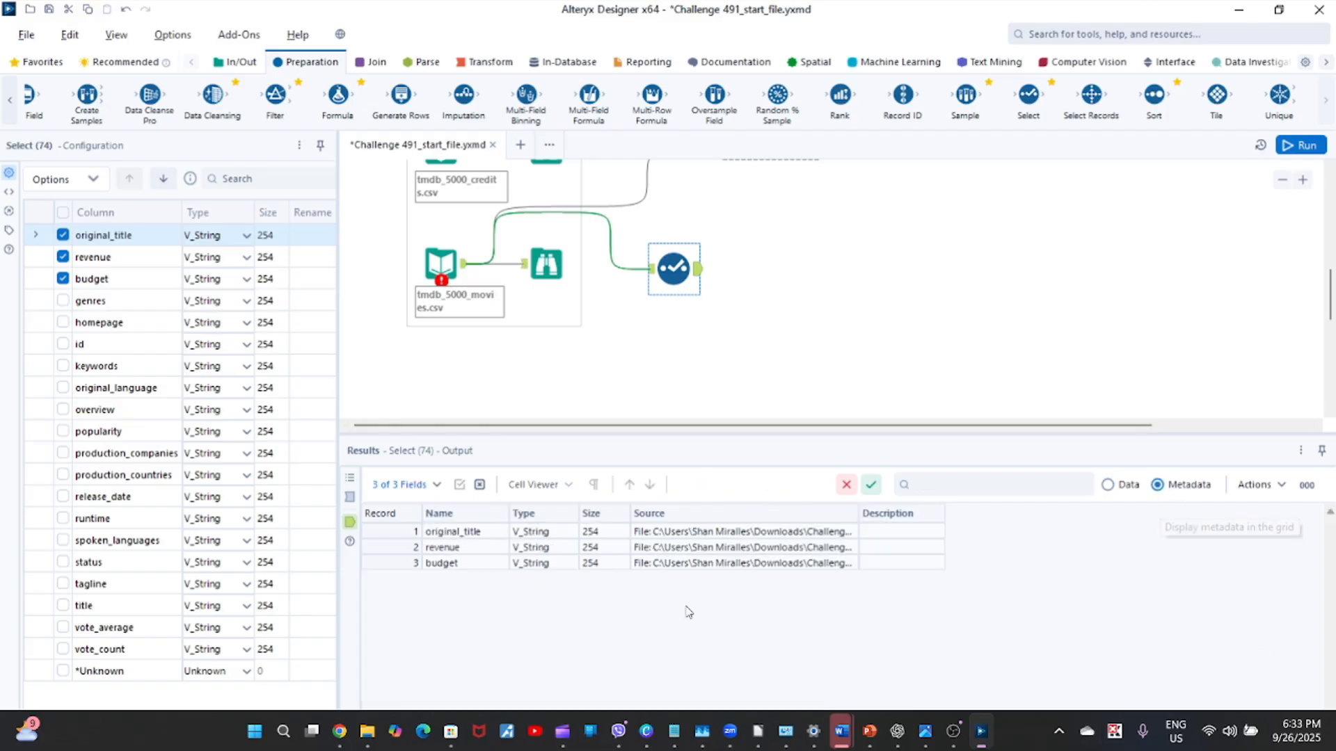
left_click_drag(388, 543, 384, 561)
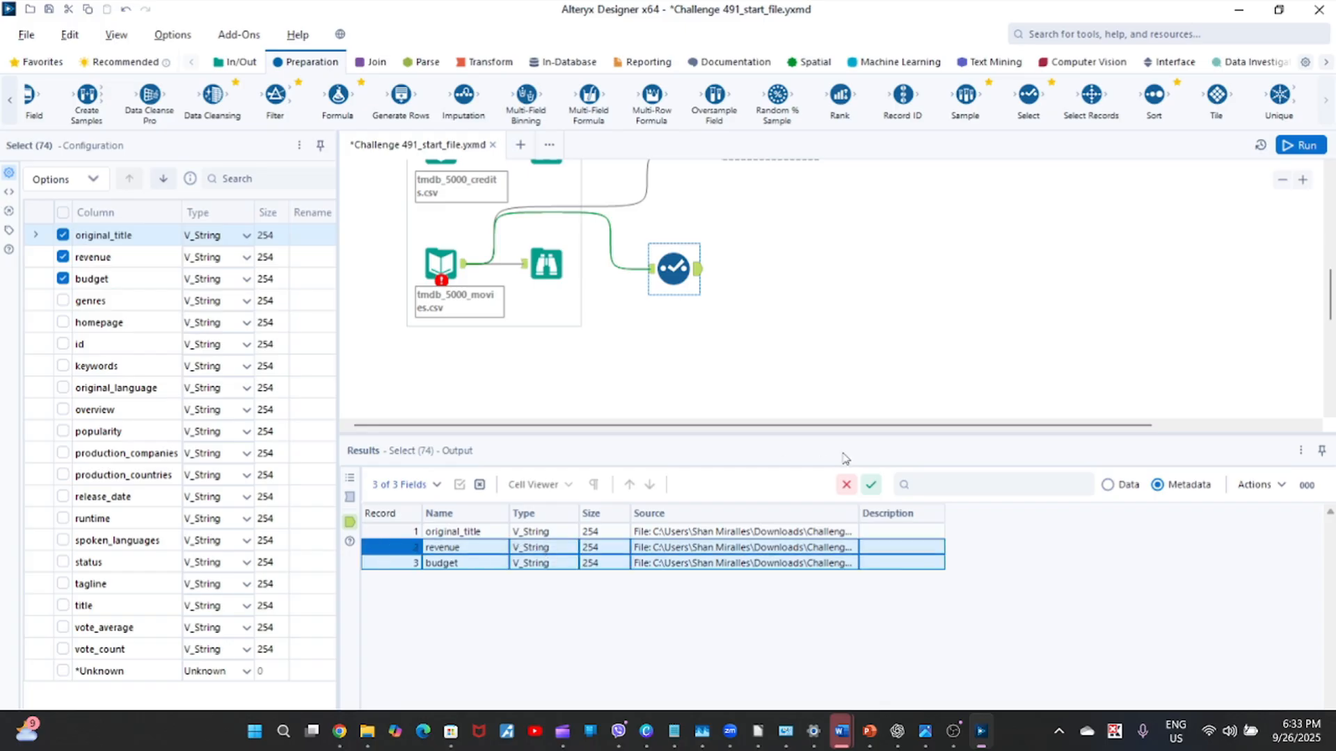
left_click(696, 275)
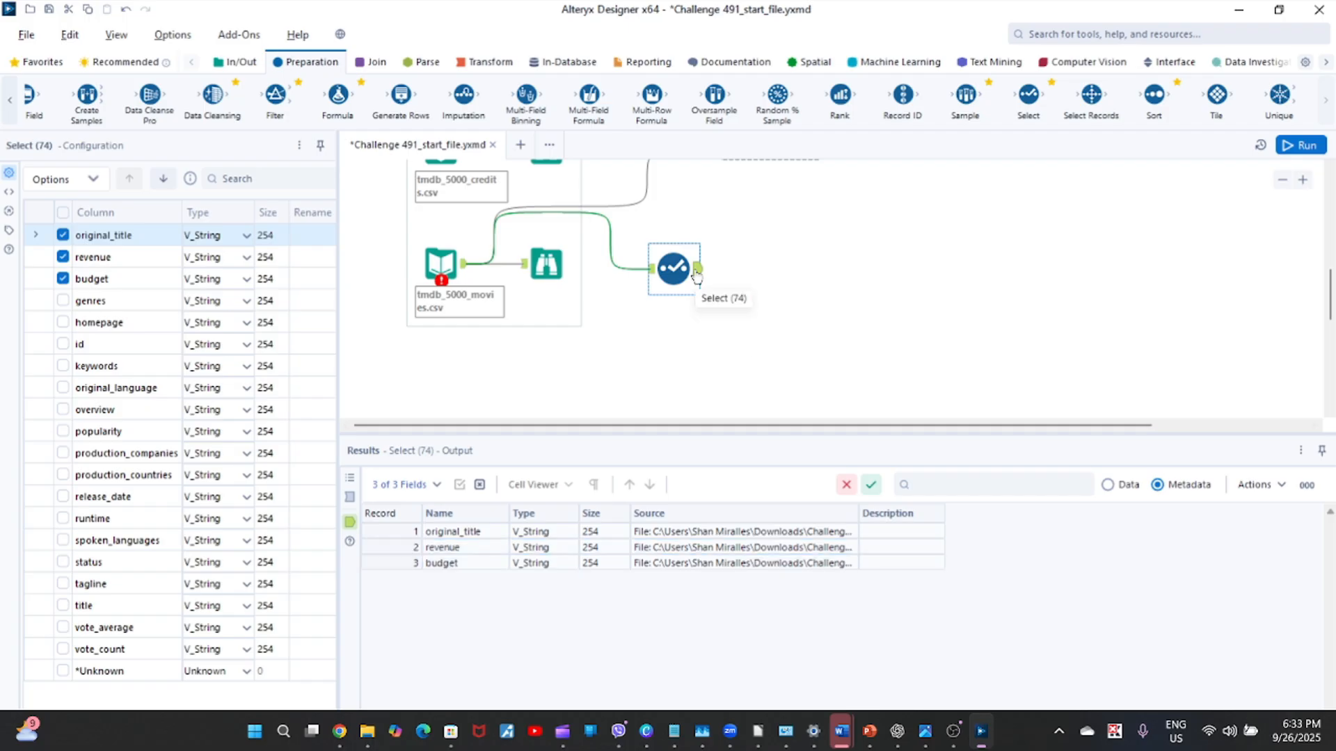
Change the data types of revenue and budget to Double in the Select tool.
left_click(246, 263)
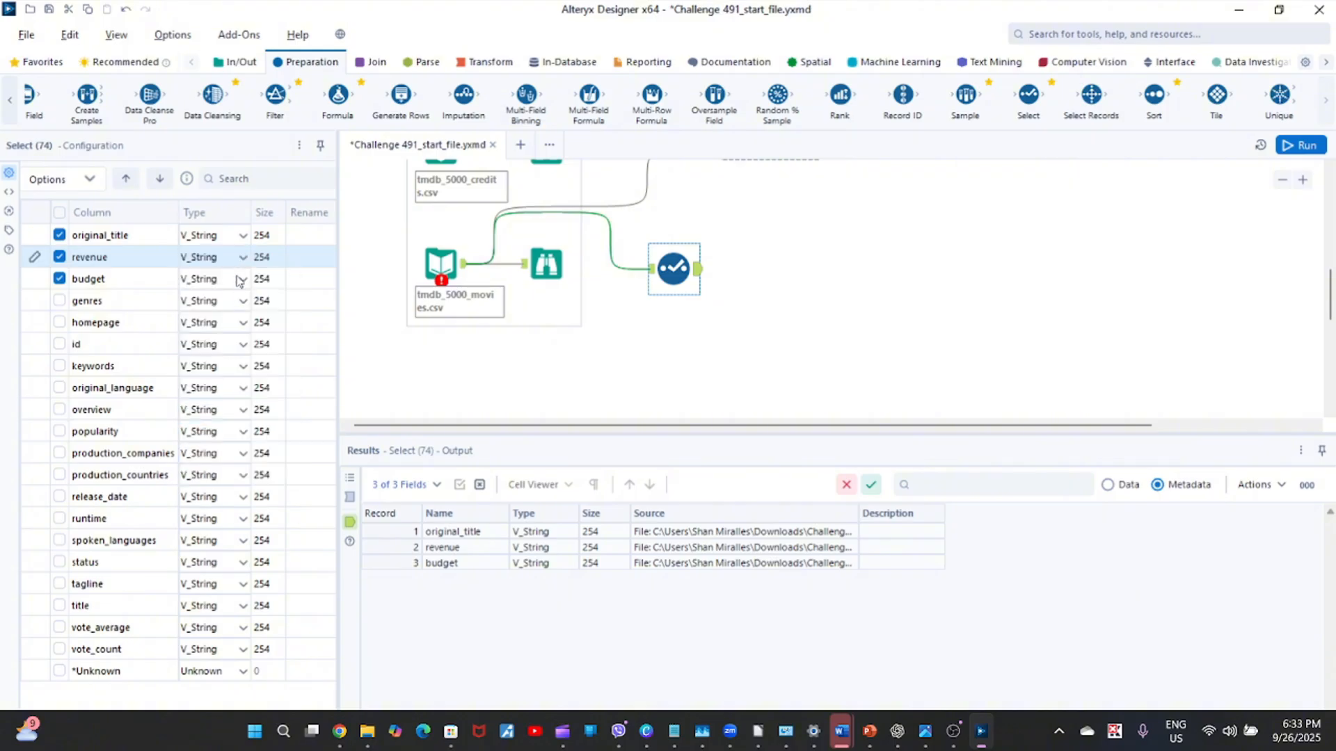
left_click(241, 263)
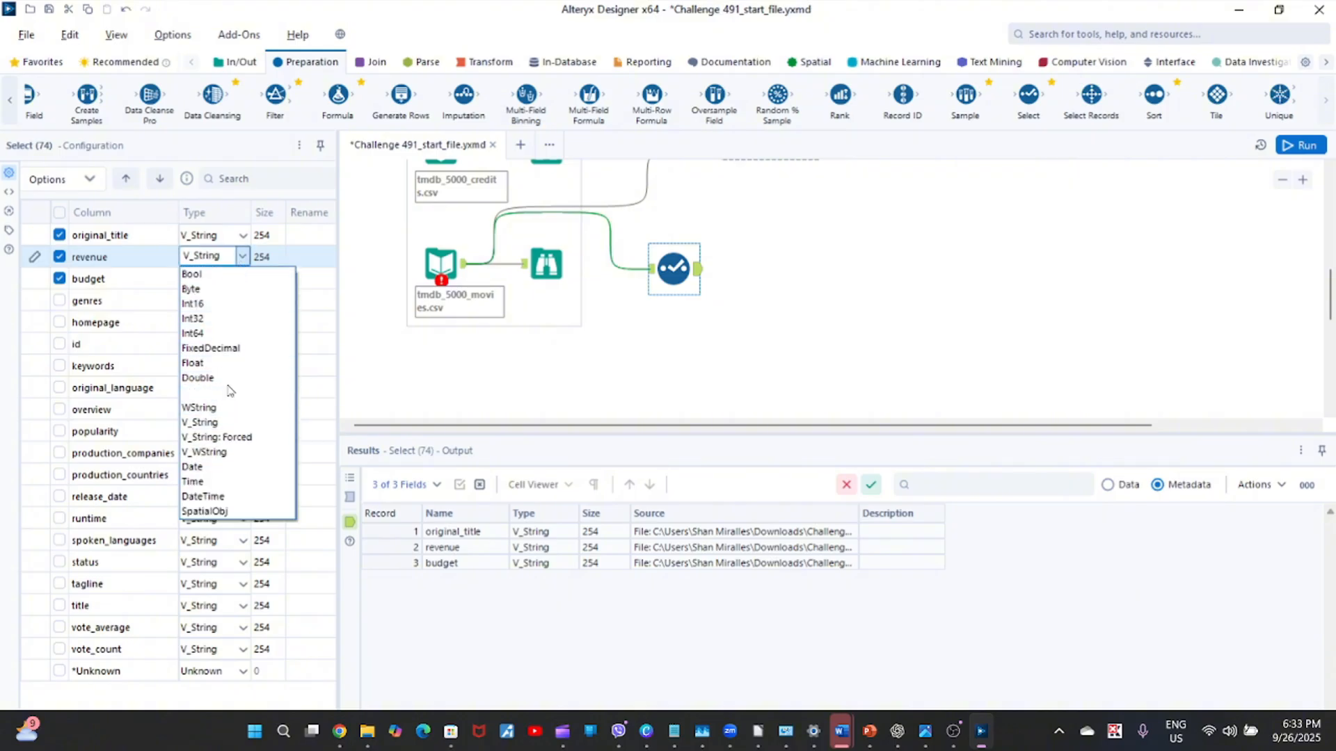
left_click(232, 379)
left_click(235, 278)
left_click(242, 278)
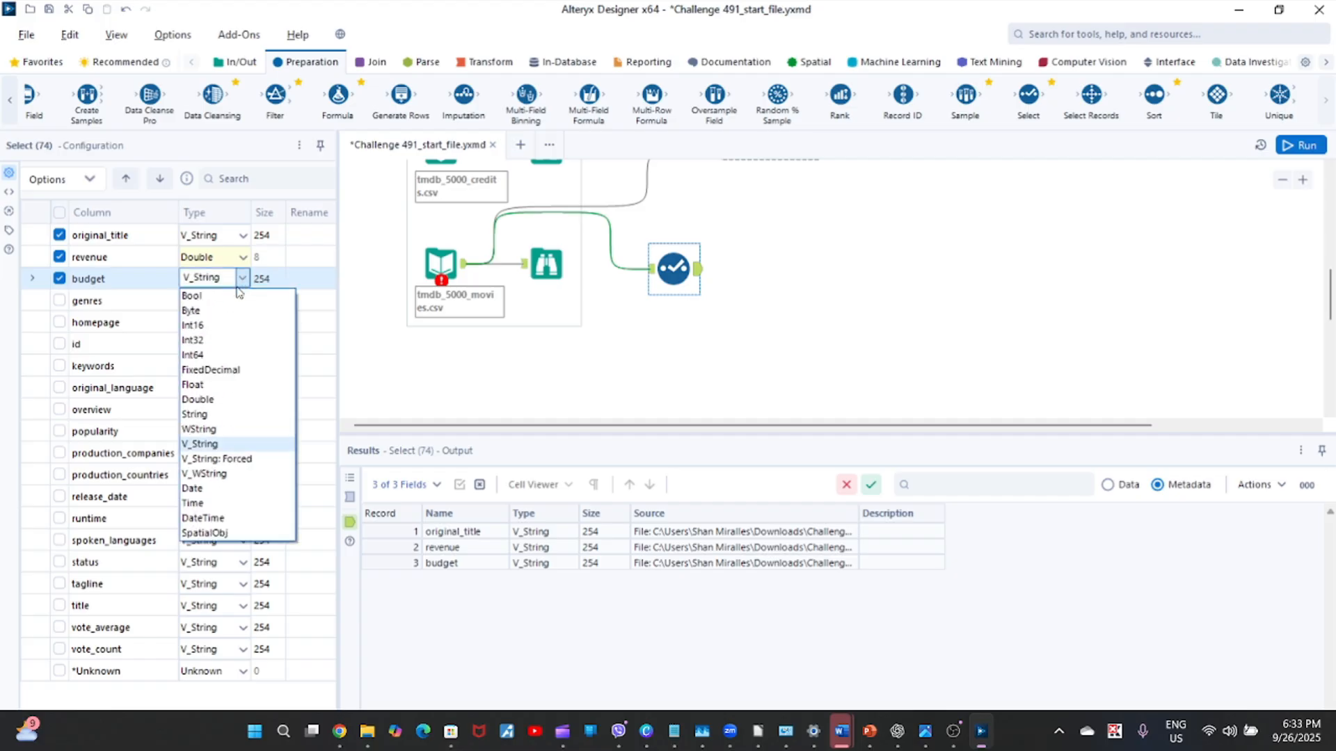
left_click(213, 408)
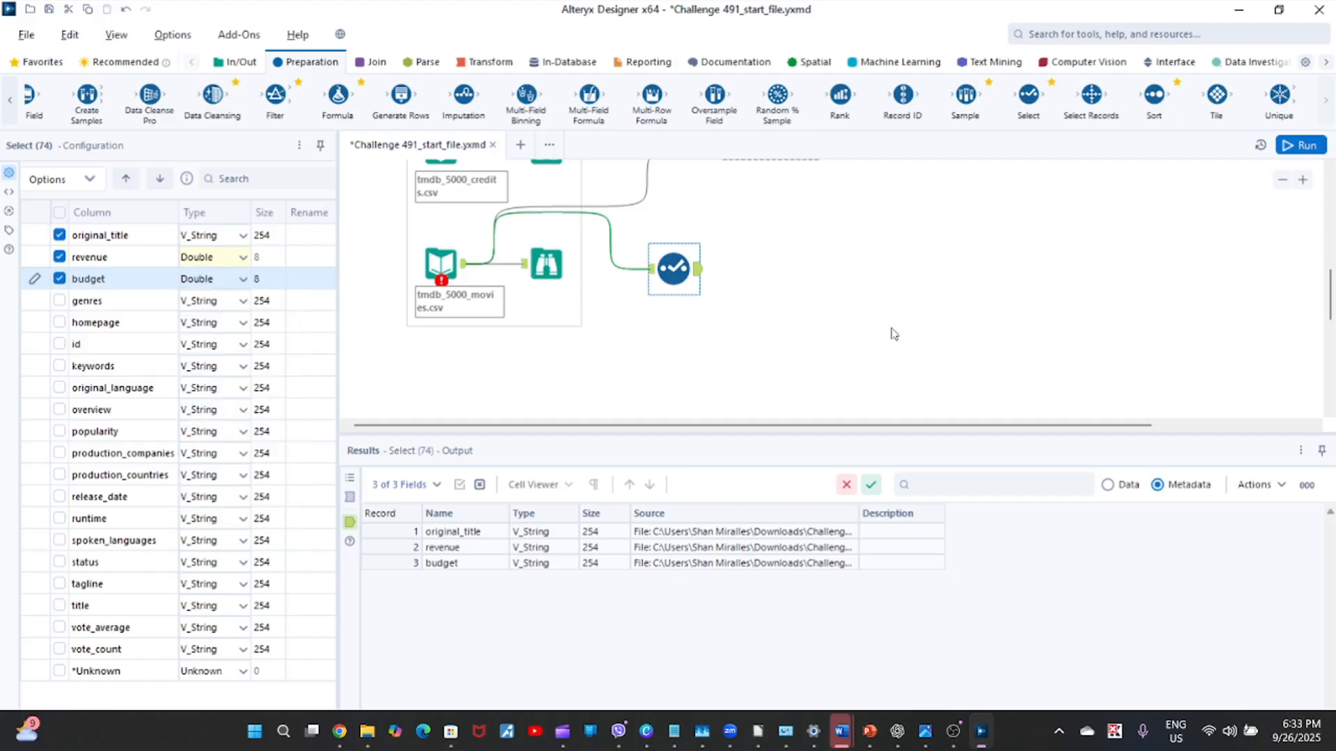
Switch the results back to data, rerun the workflow, dismiss the notification and display the Select tool's output again.
left_click(1107, 485)
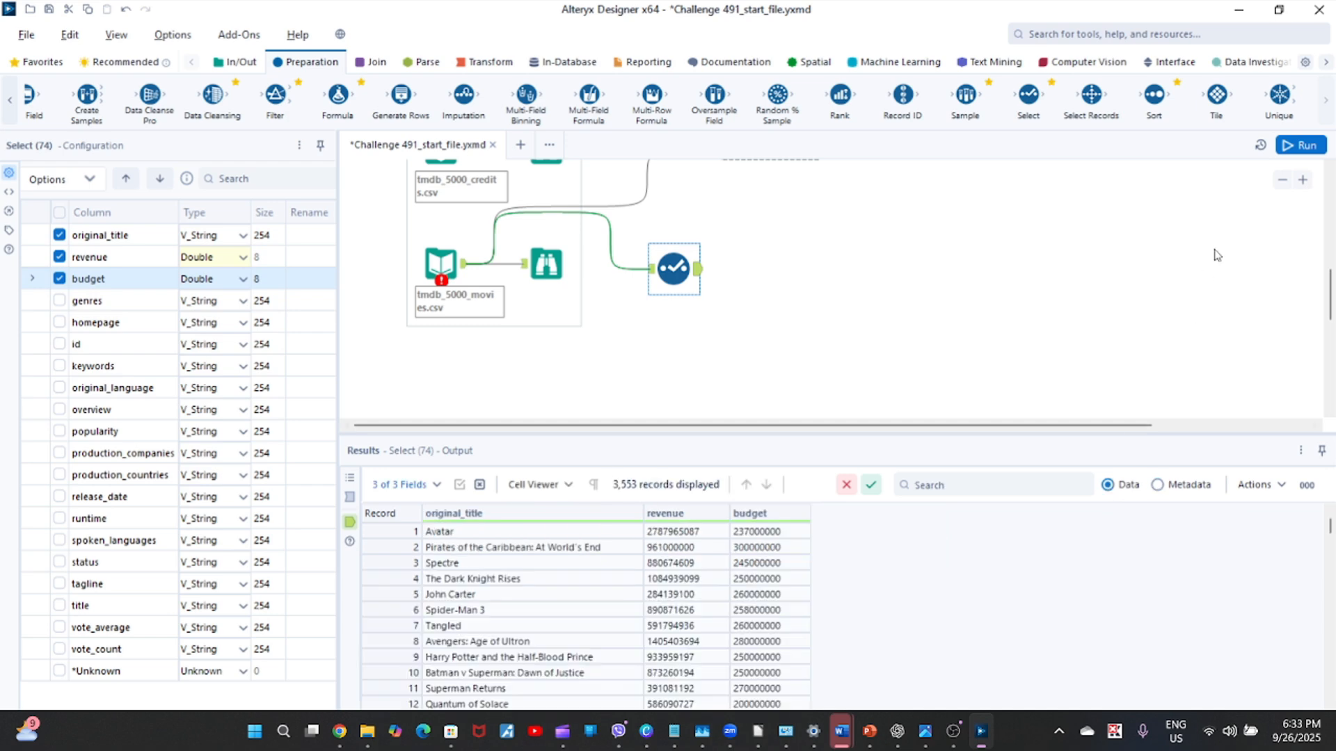
left_click(1296, 146)
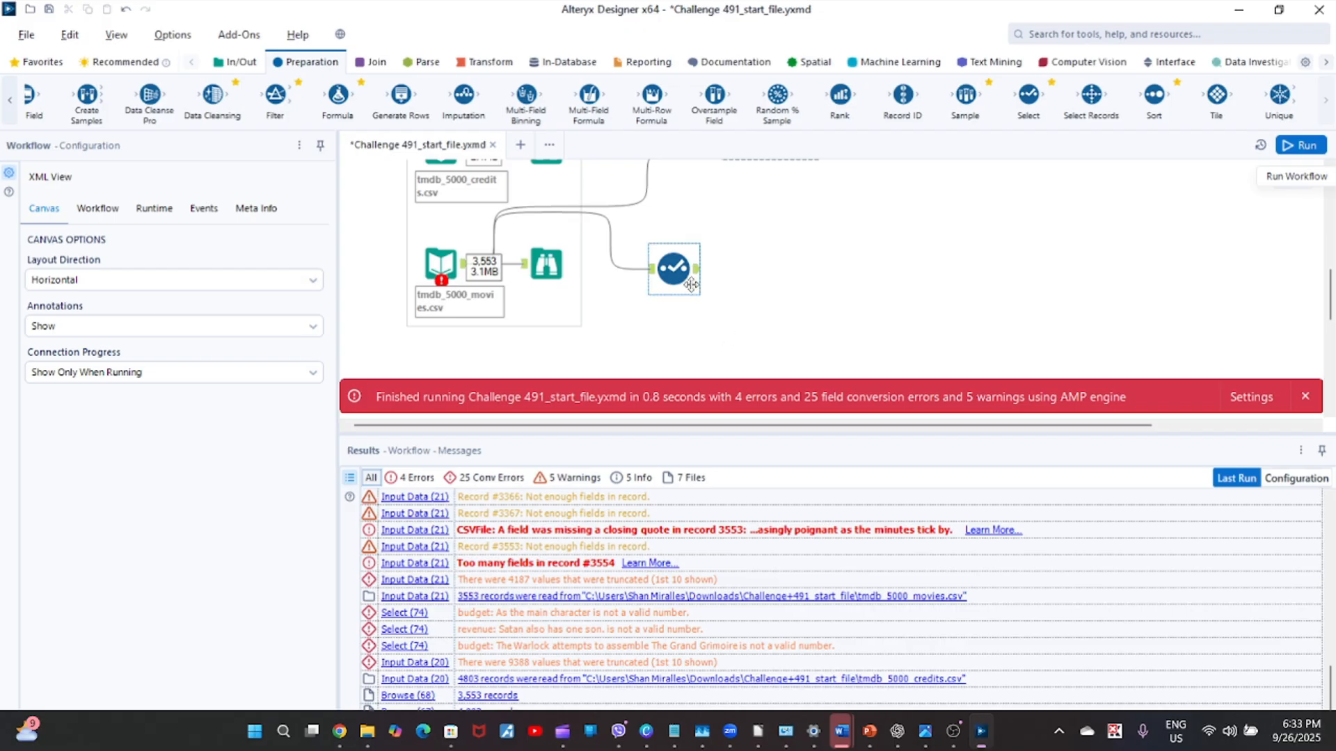
left_click(1306, 396)
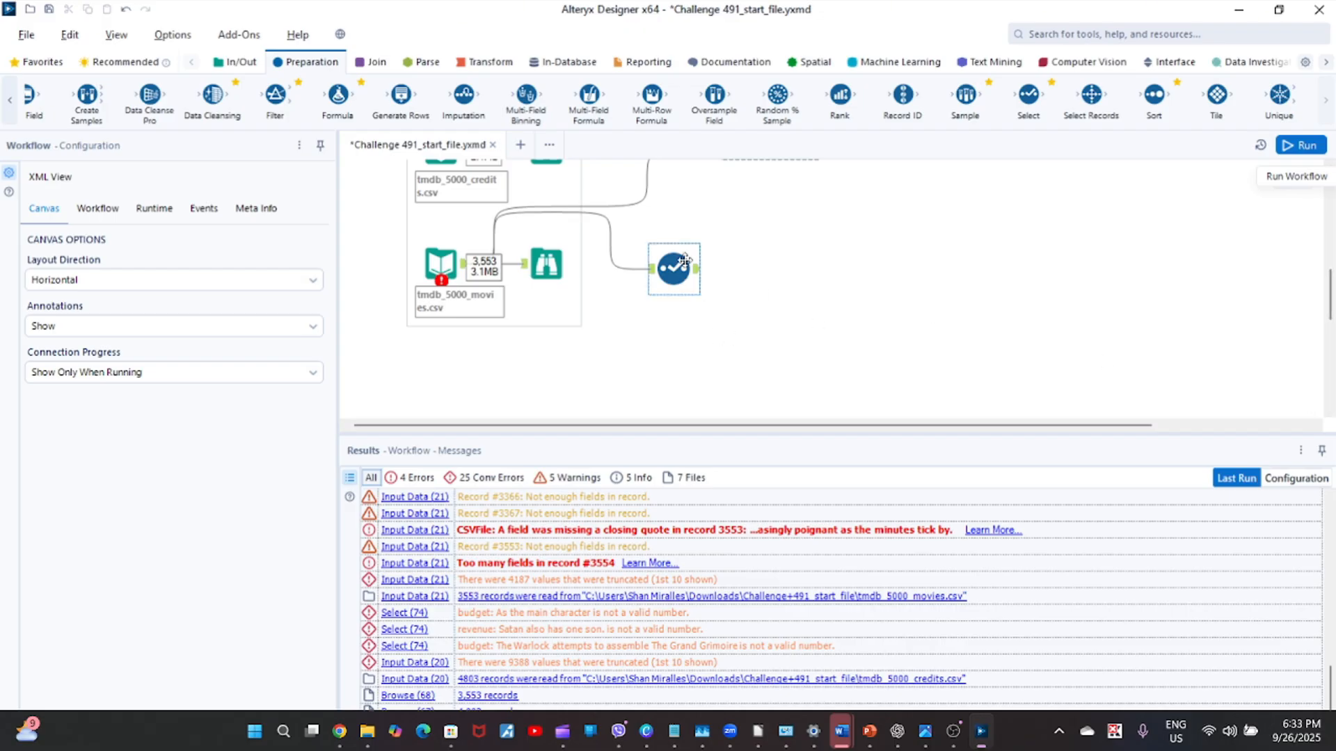
left_click(683, 263)
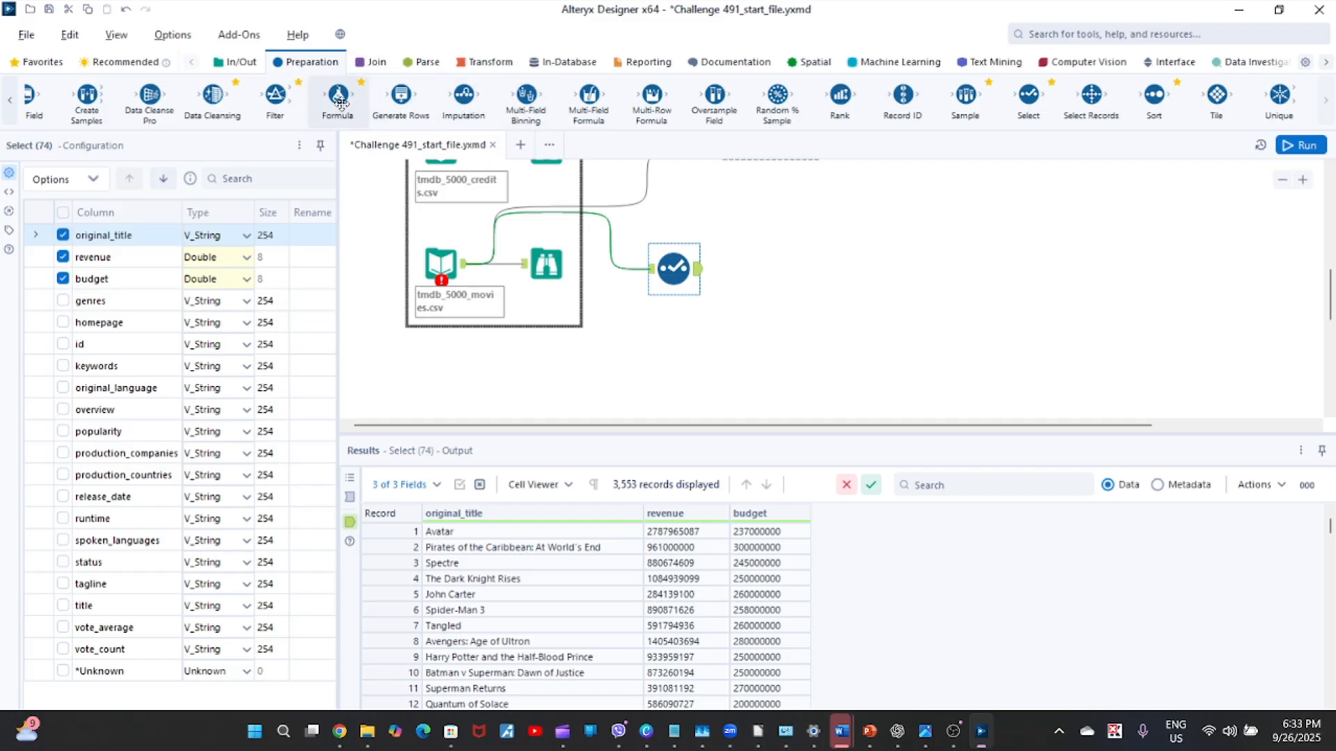
Connect a Formula tool after the Select tool and add a new output column named Profit.
left_click_drag(340, 102, 768, 268)
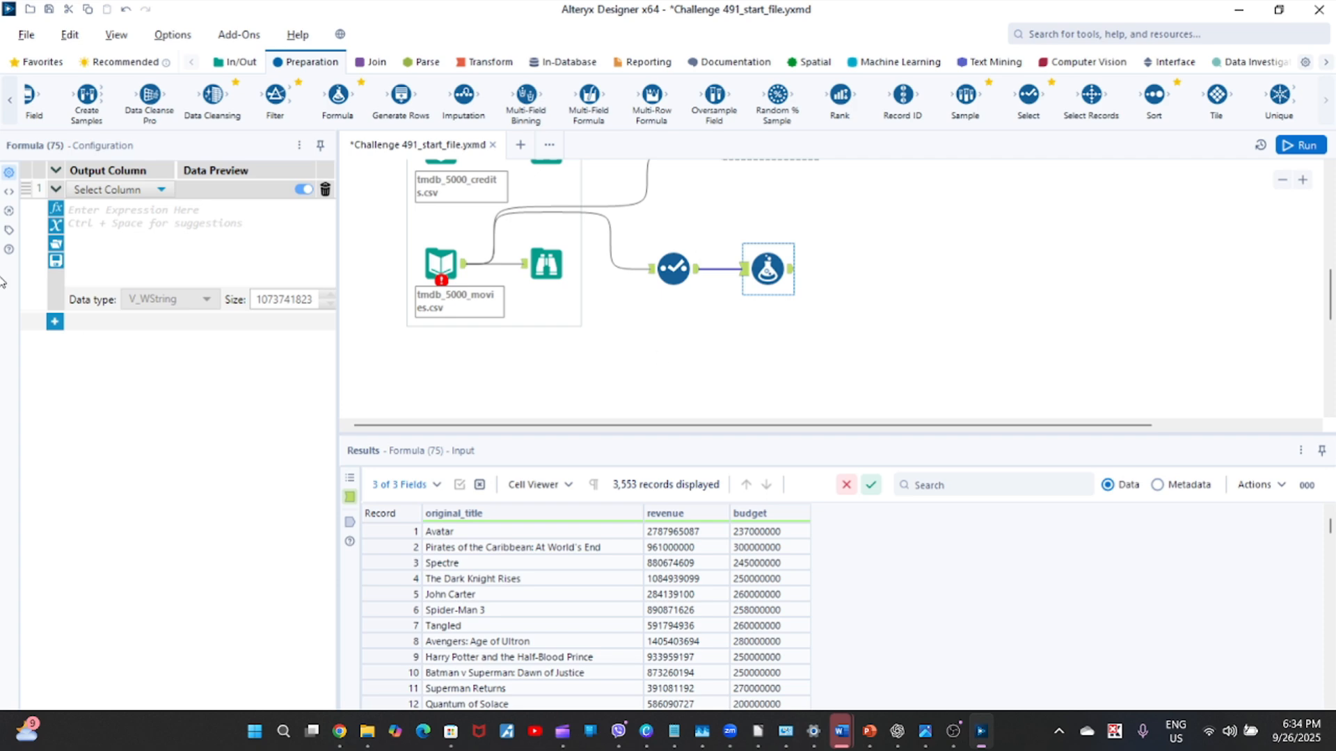
left_click(161, 190)
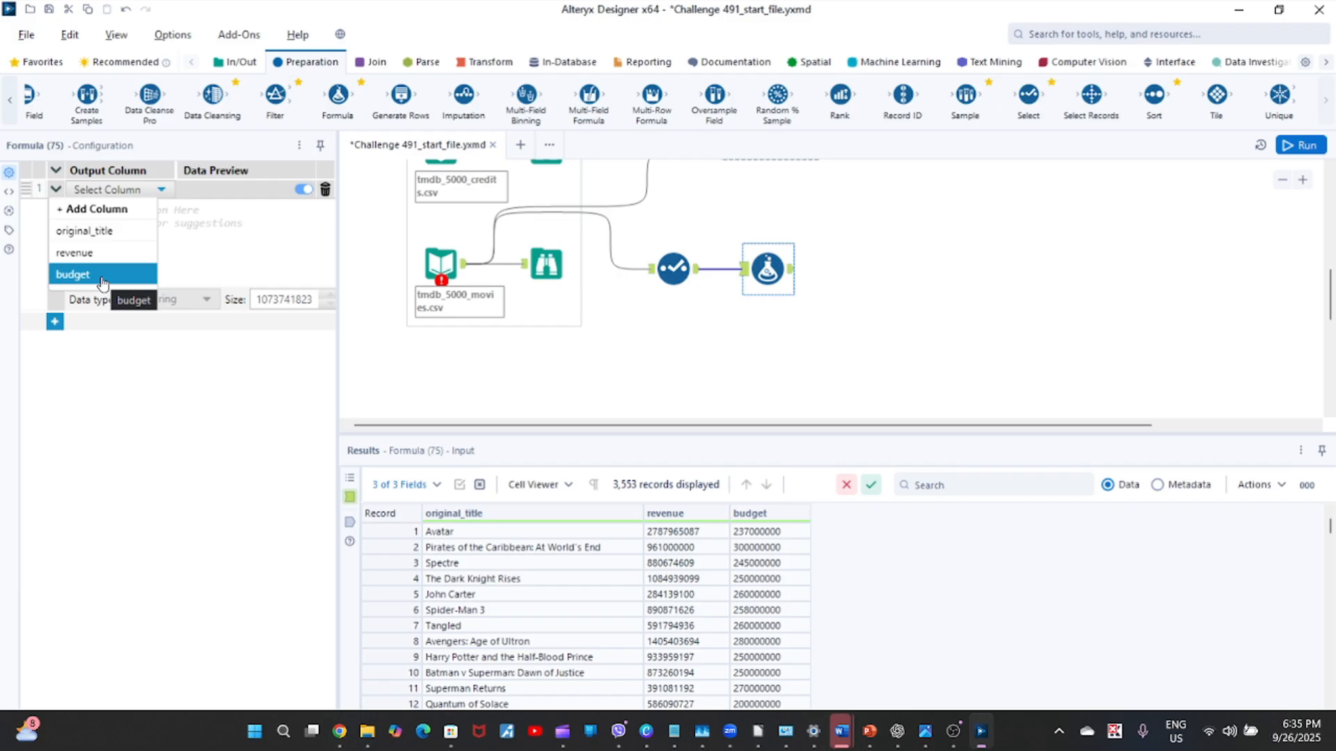
left_click(94, 209)
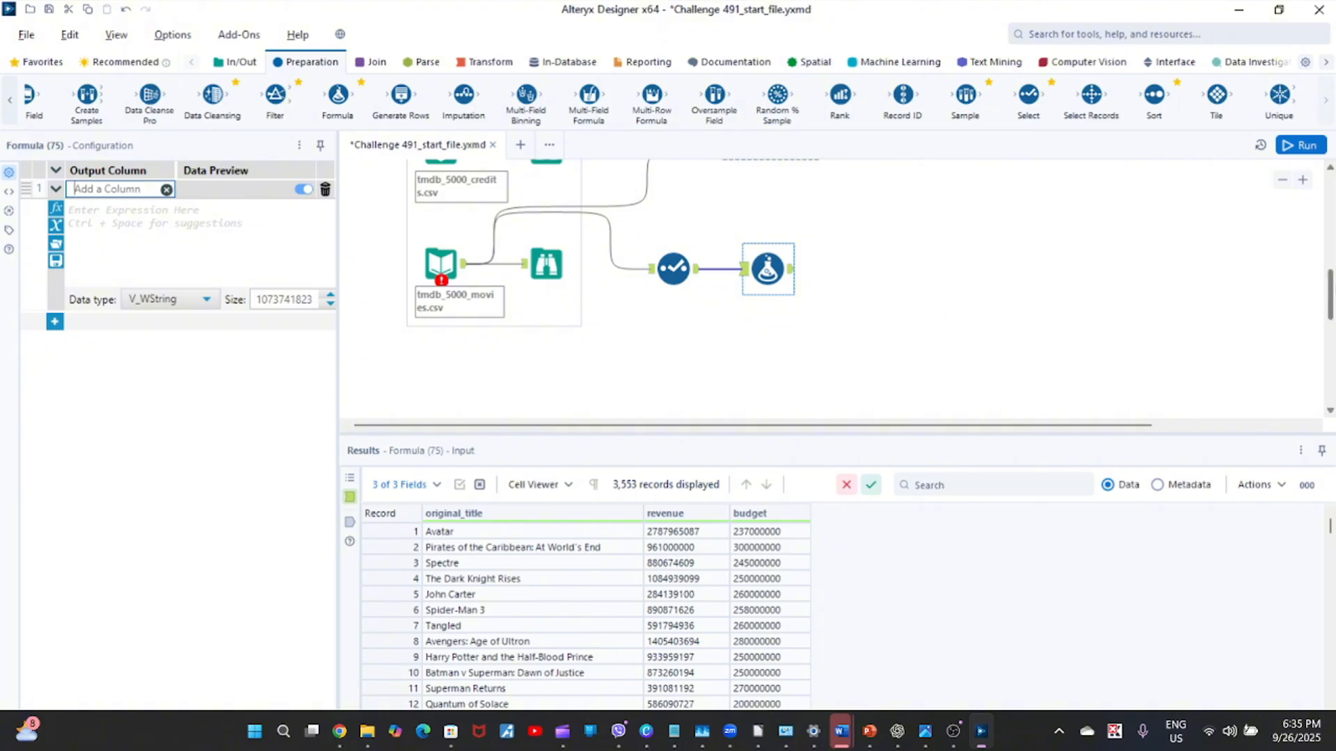
mouse_move(1330, 296)
left_mouse_down()
mouse_move(1330, 240)
mouse_move(1330, 306)
mouse_move(1330, 285)
left_mouse_up()
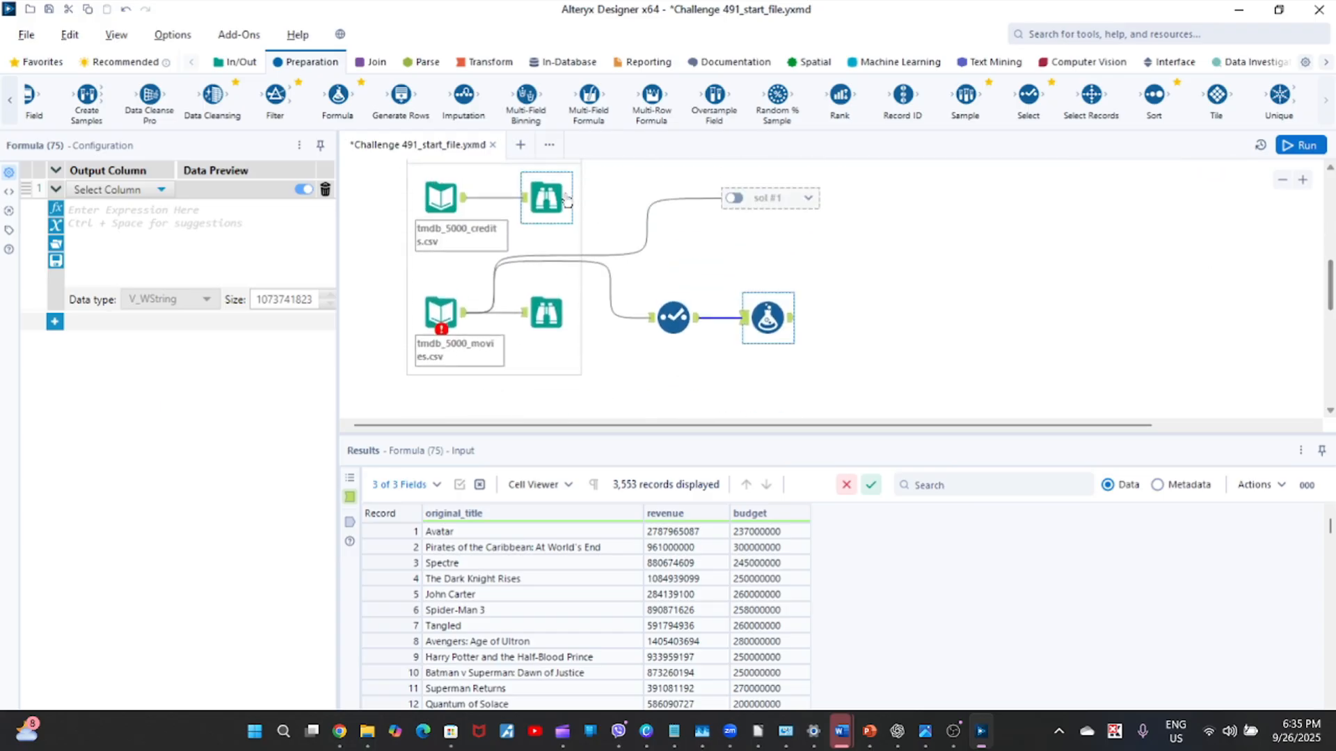
left_click(162, 188)
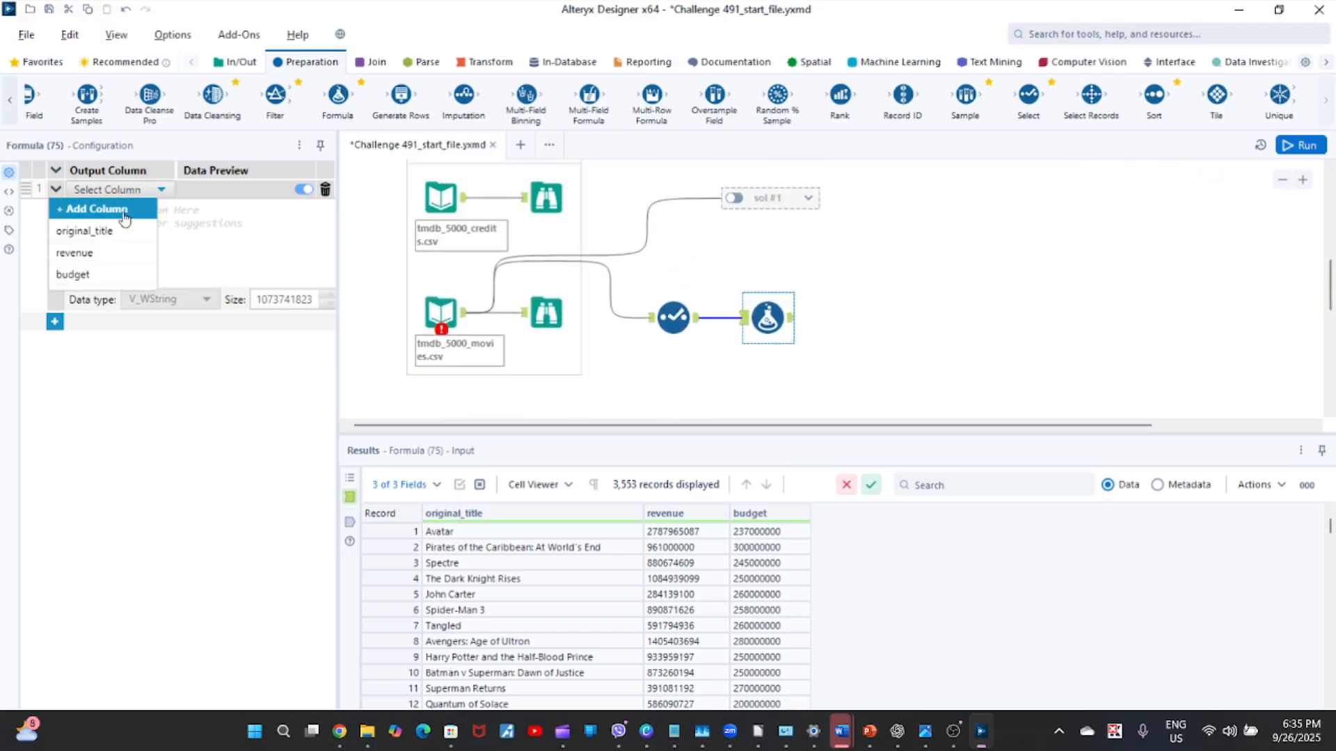
left_click(123, 209)
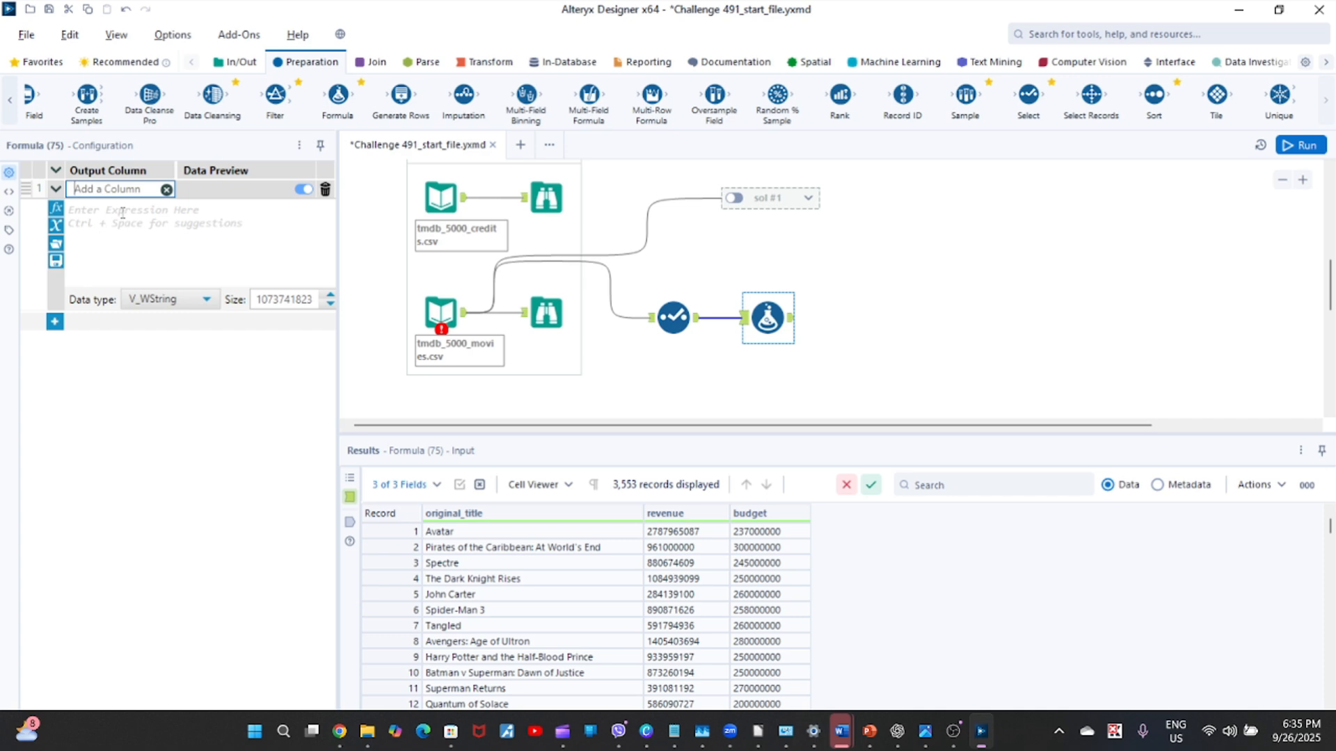
type("Profit")
Enter the expression [revenue]-[budget] for the Profit column in the Formula tool.
left_click(194, 238)
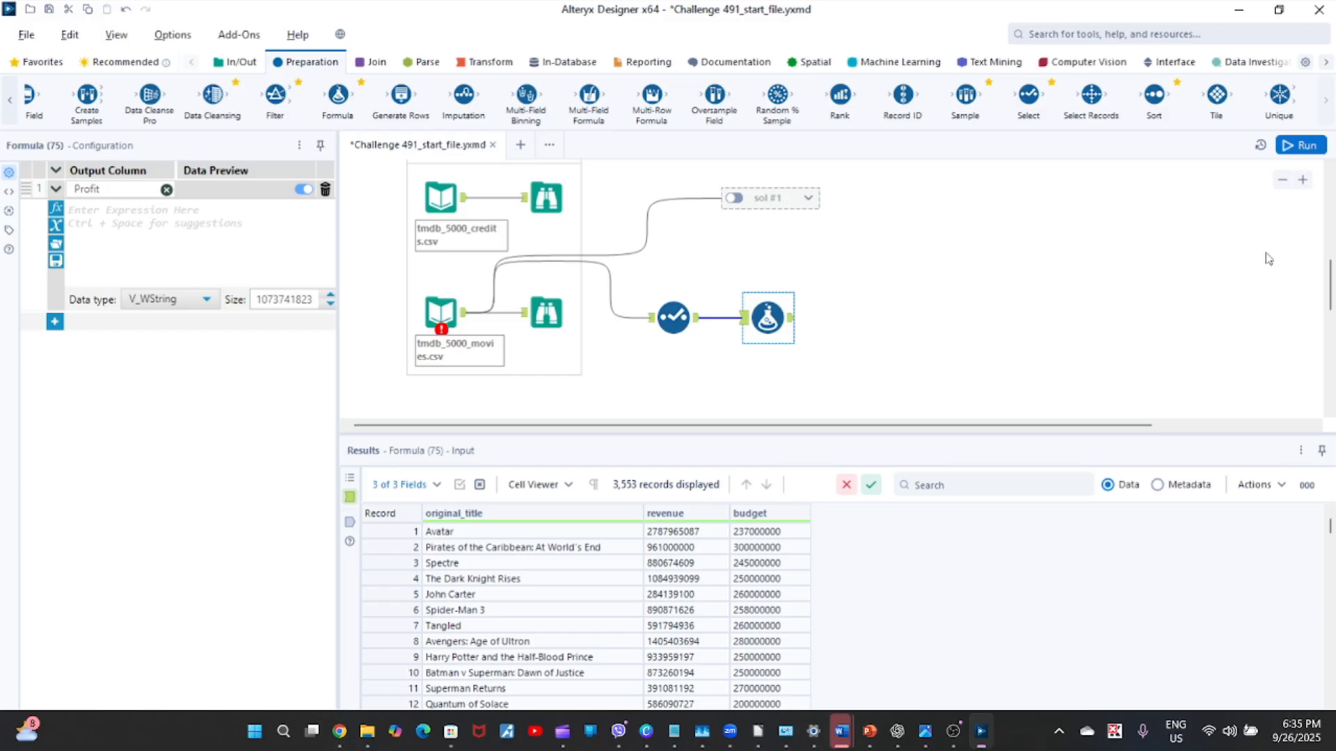
mouse_move(1329, 307)
left_mouse_down()
mouse_move(1329, 240)
mouse_move(1328, 299)
left_mouse_up()
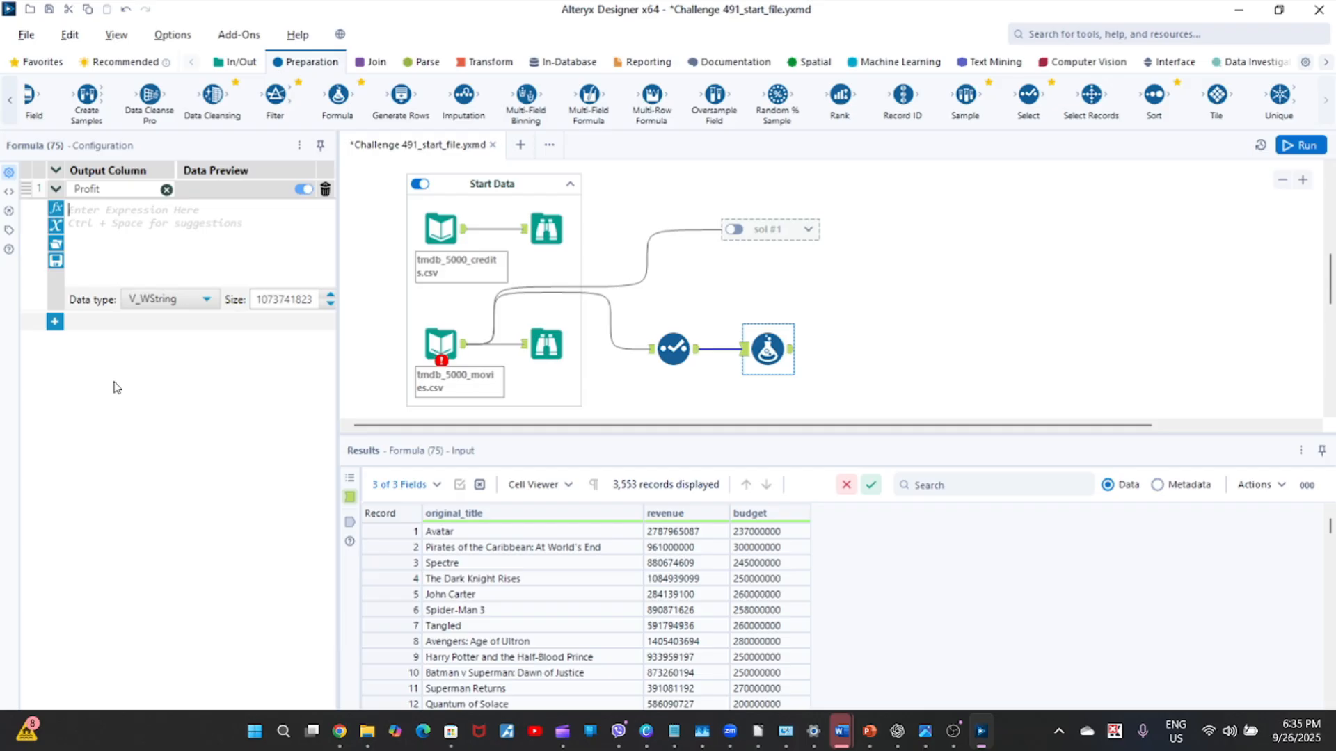
type("[")
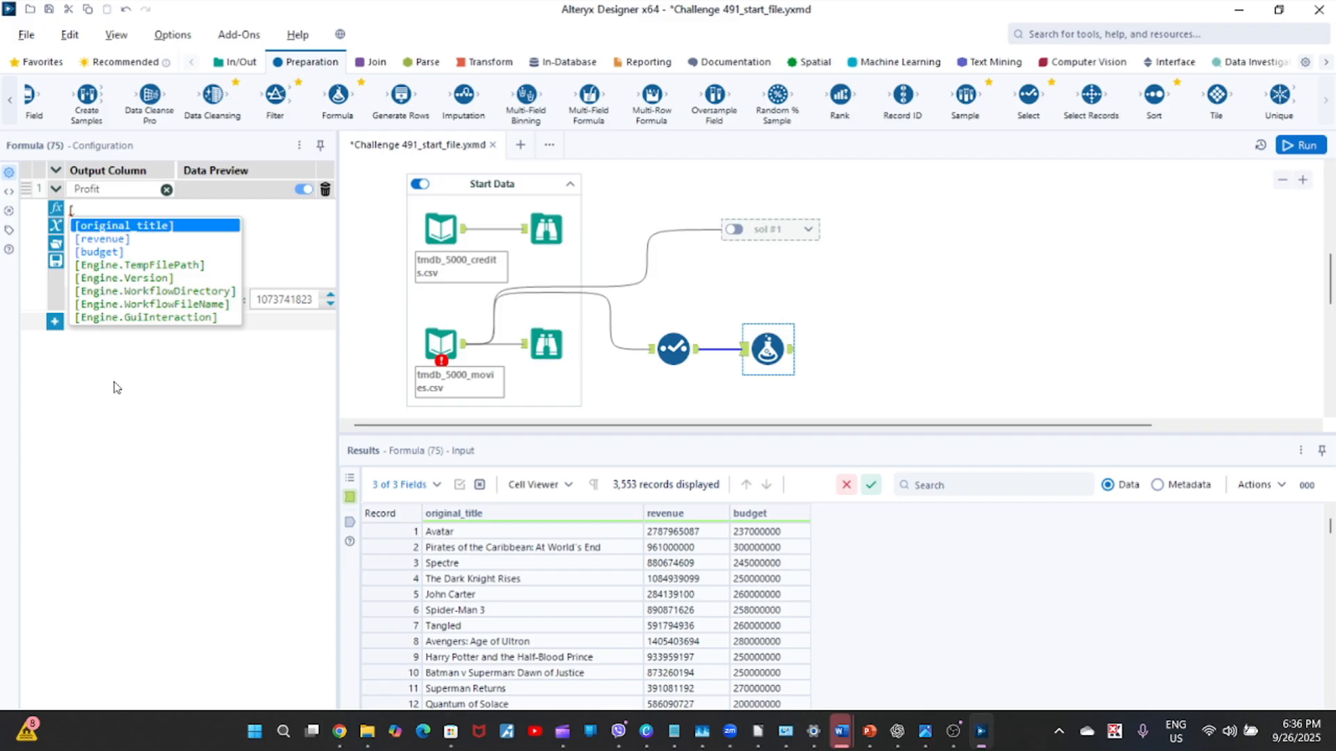
key("Down")
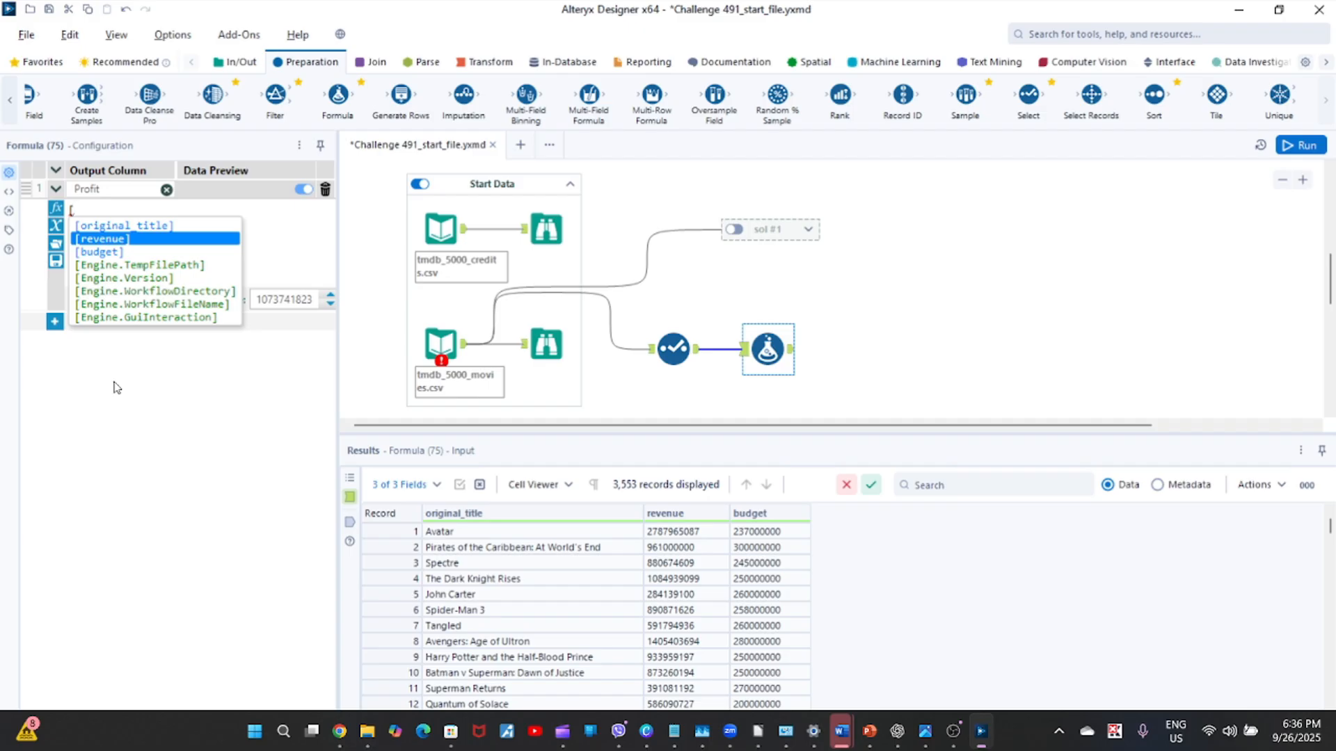
key("Return")
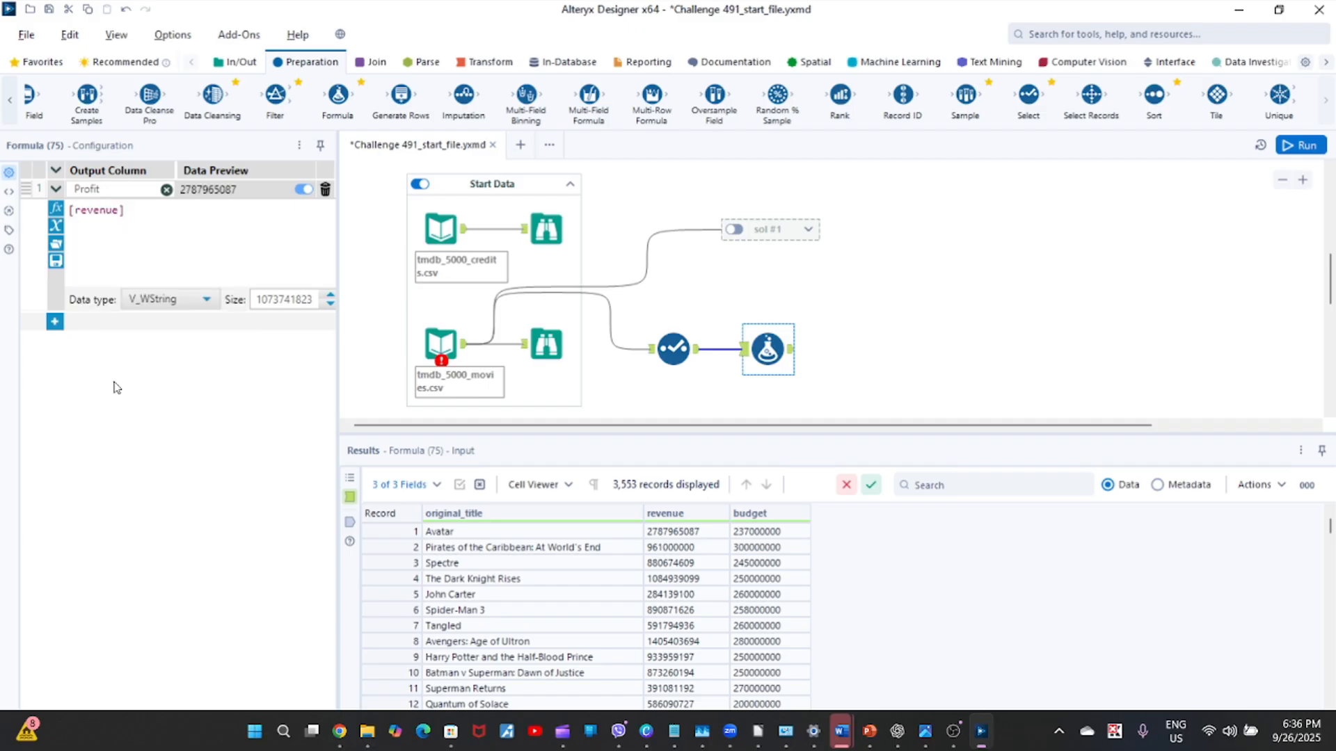
type("-[")
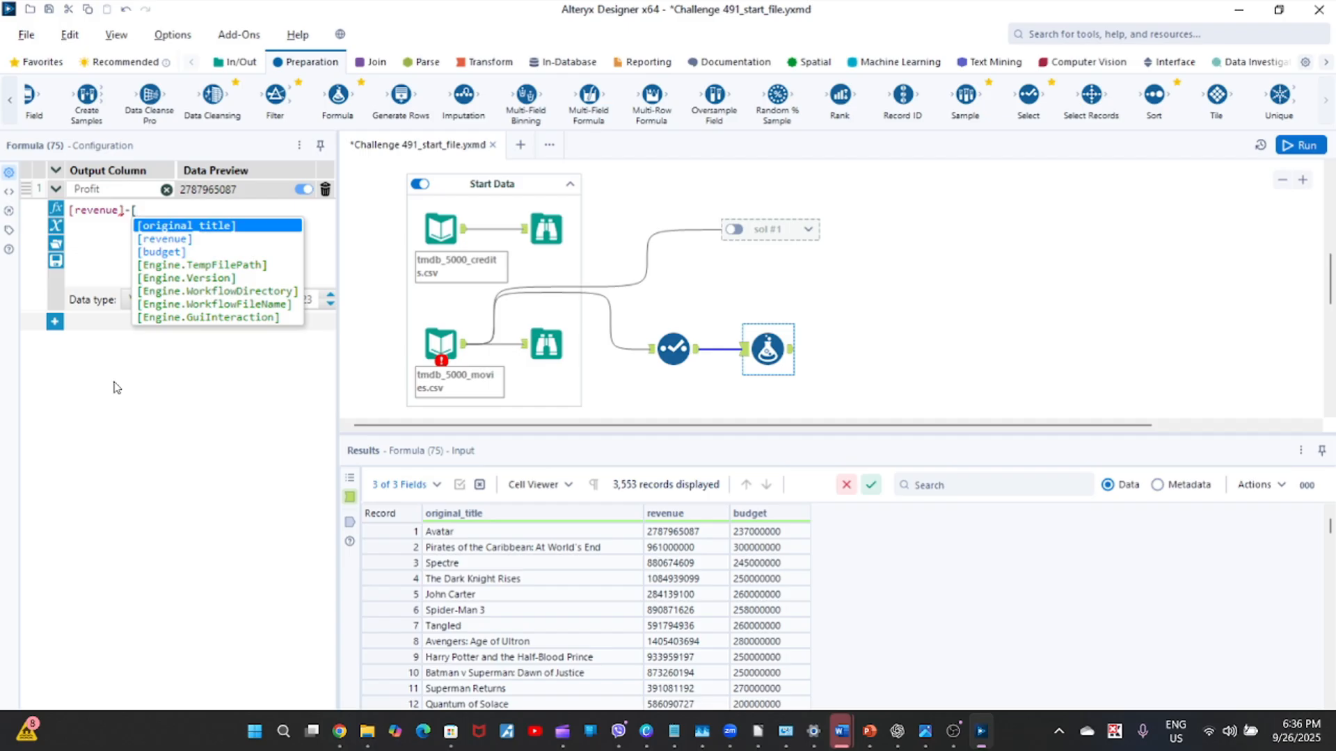
key("Down")
key("Down")
key("Return")
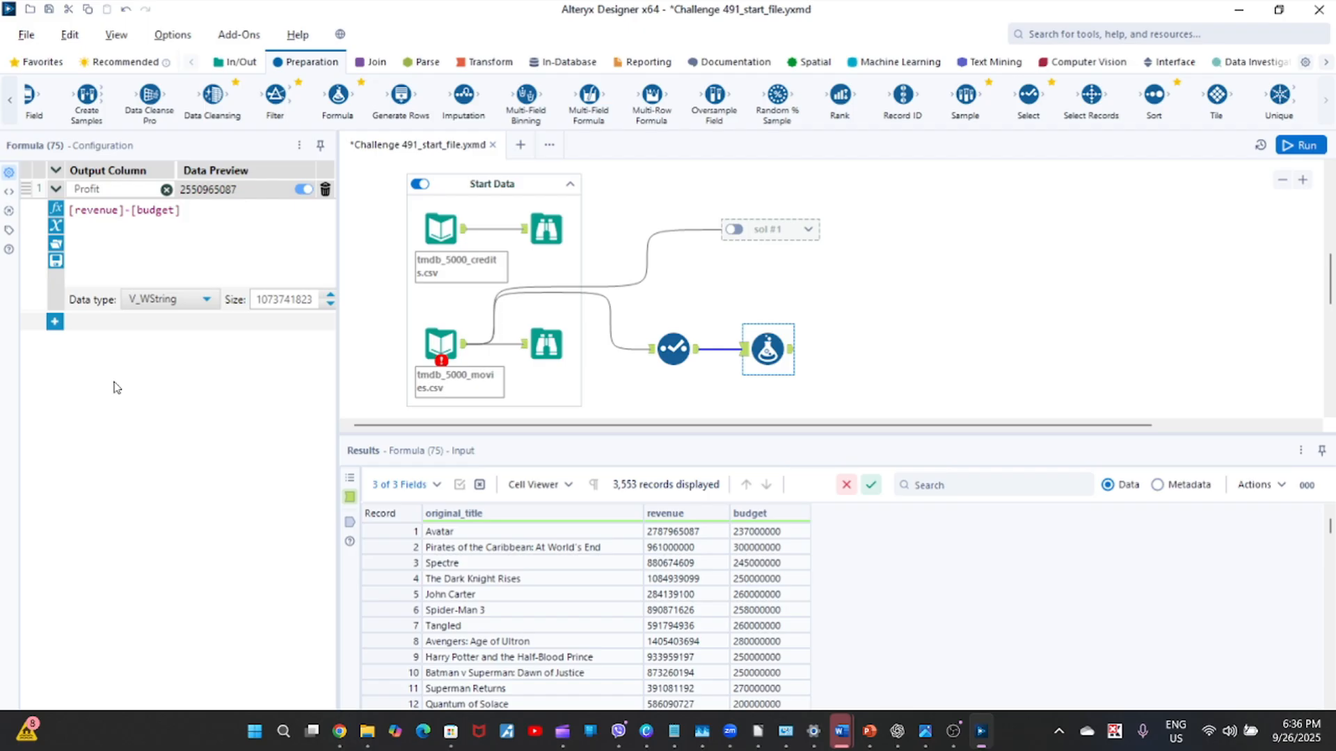
left_click(56, 228)
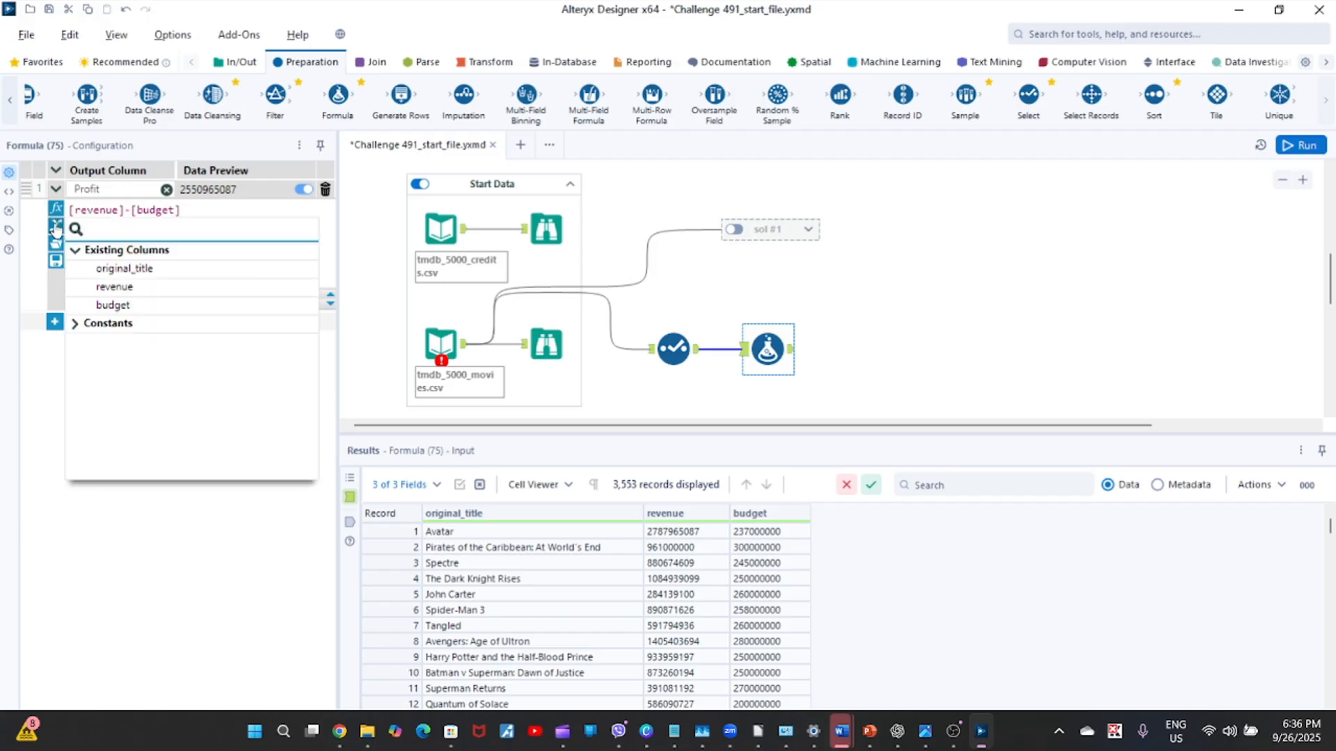
left_click(56, 228)
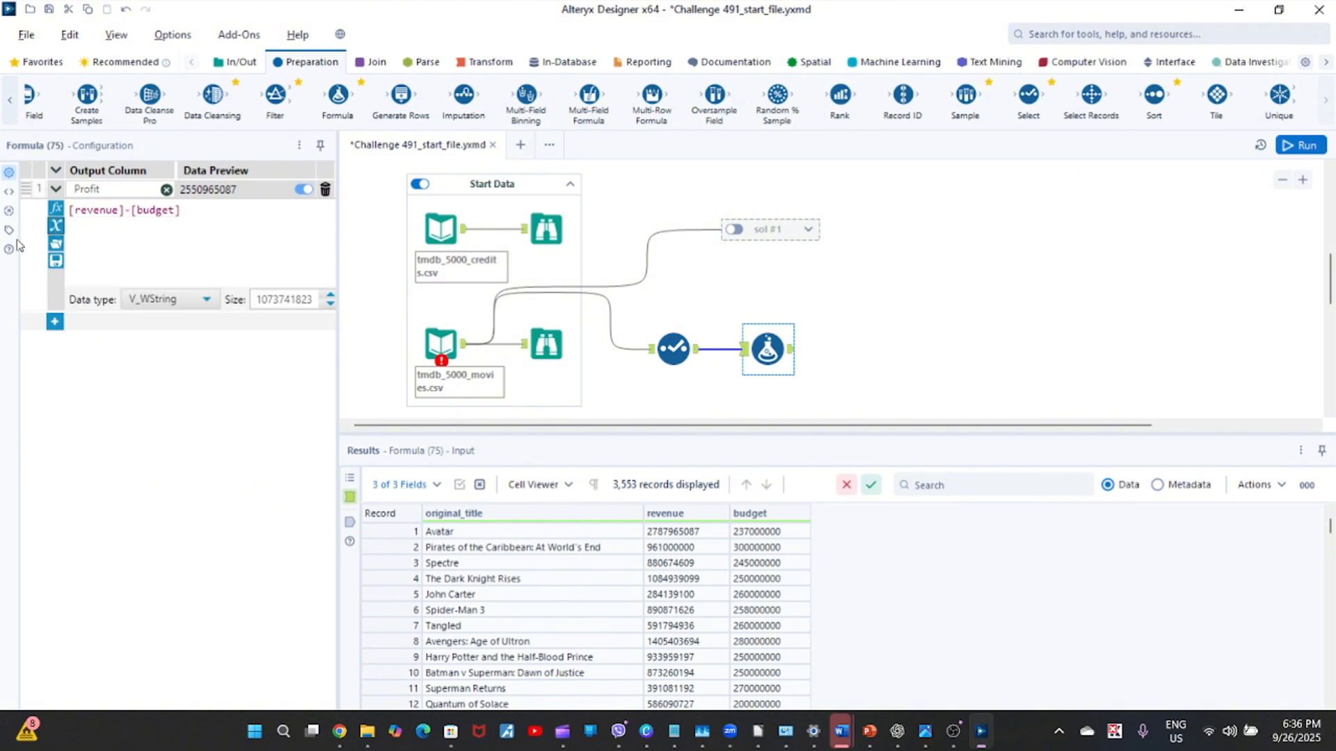
left_click(56, 230)
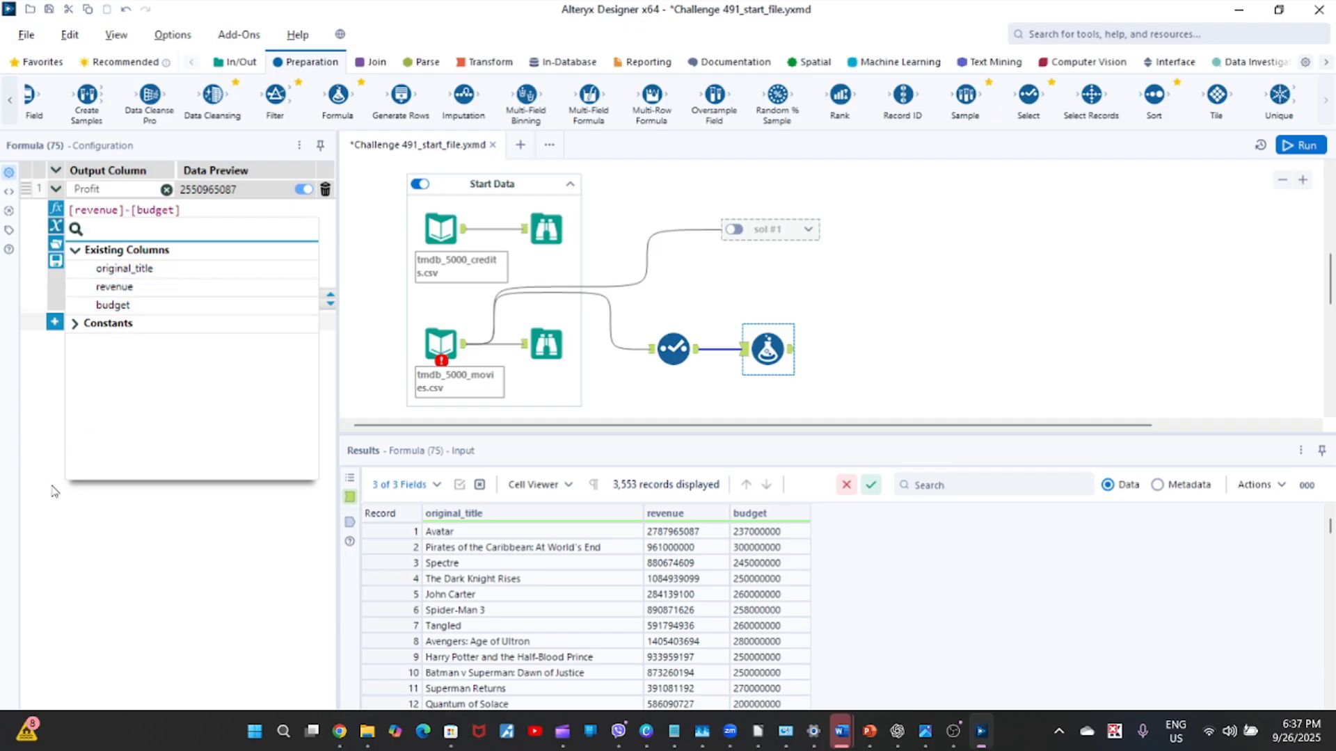
left_click(41, 527)
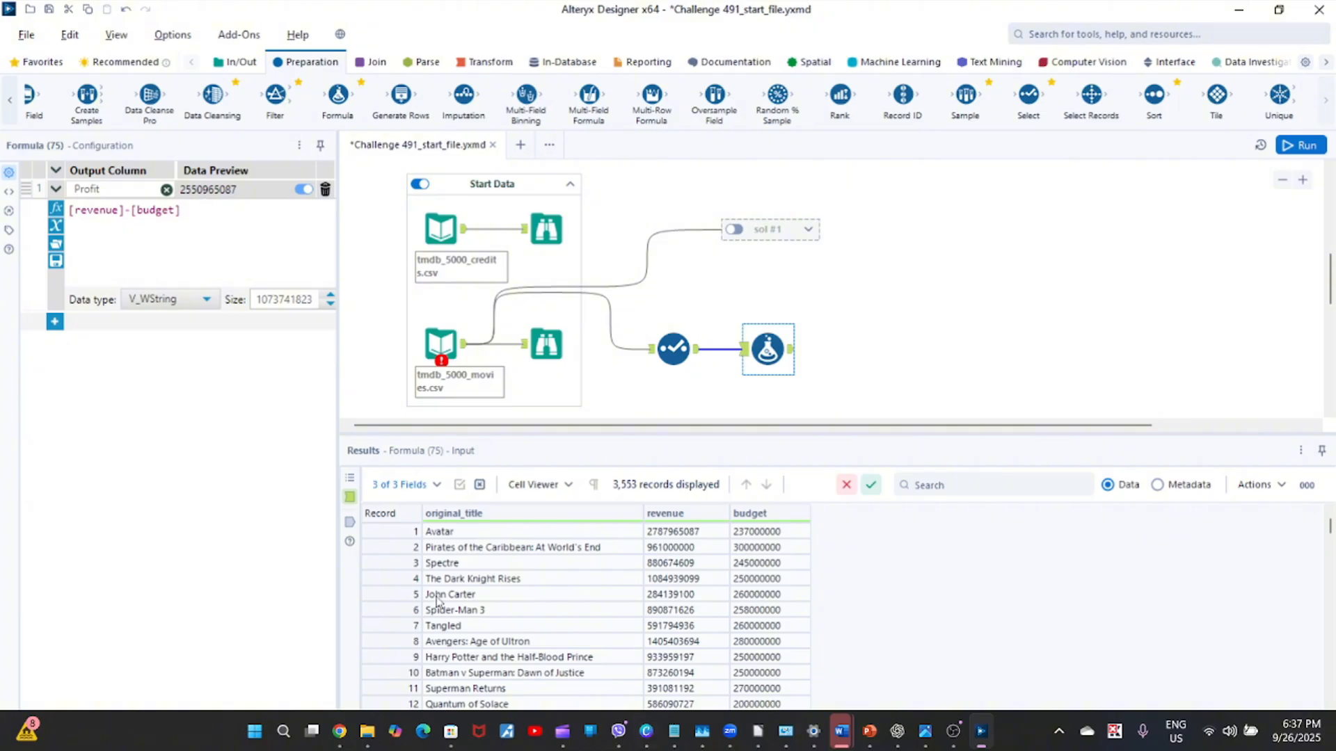
Select the Avatar record in the results and set the Profit column's data type to Double.
left_click(397, 534)
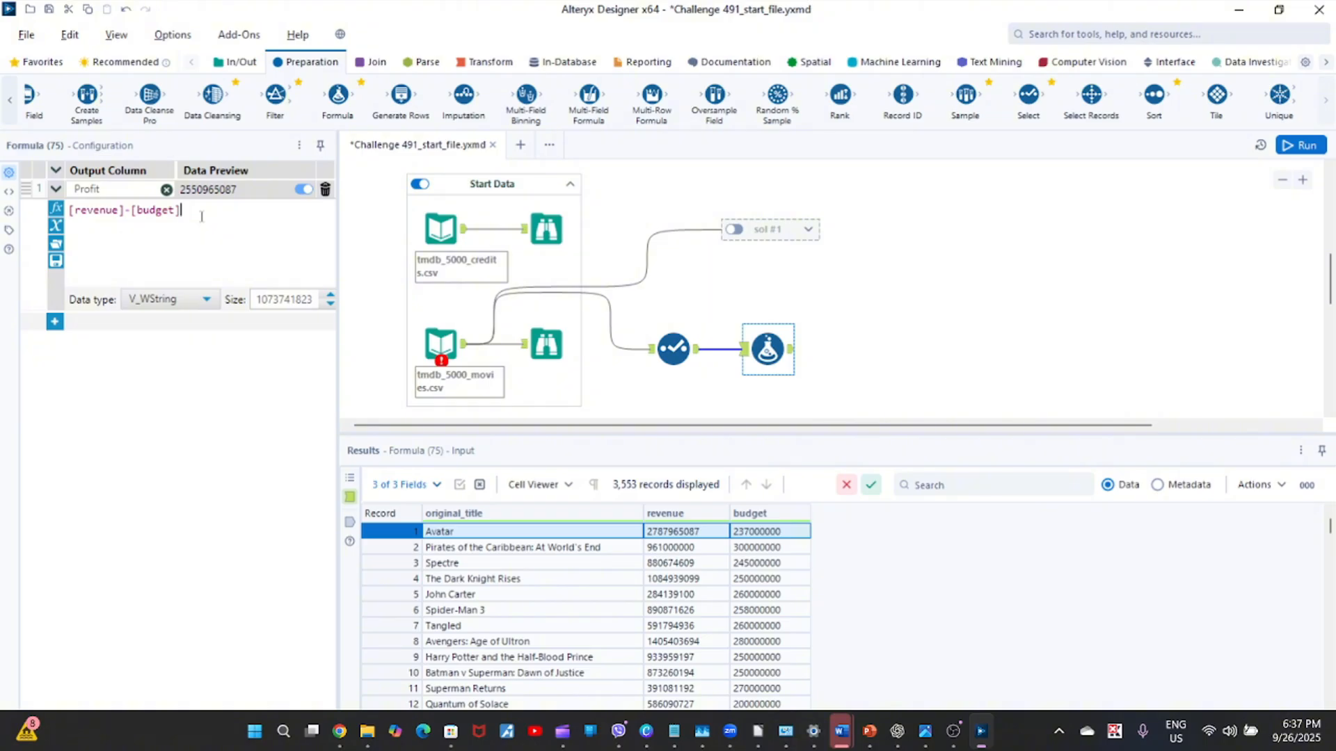
left_click(206, 299)
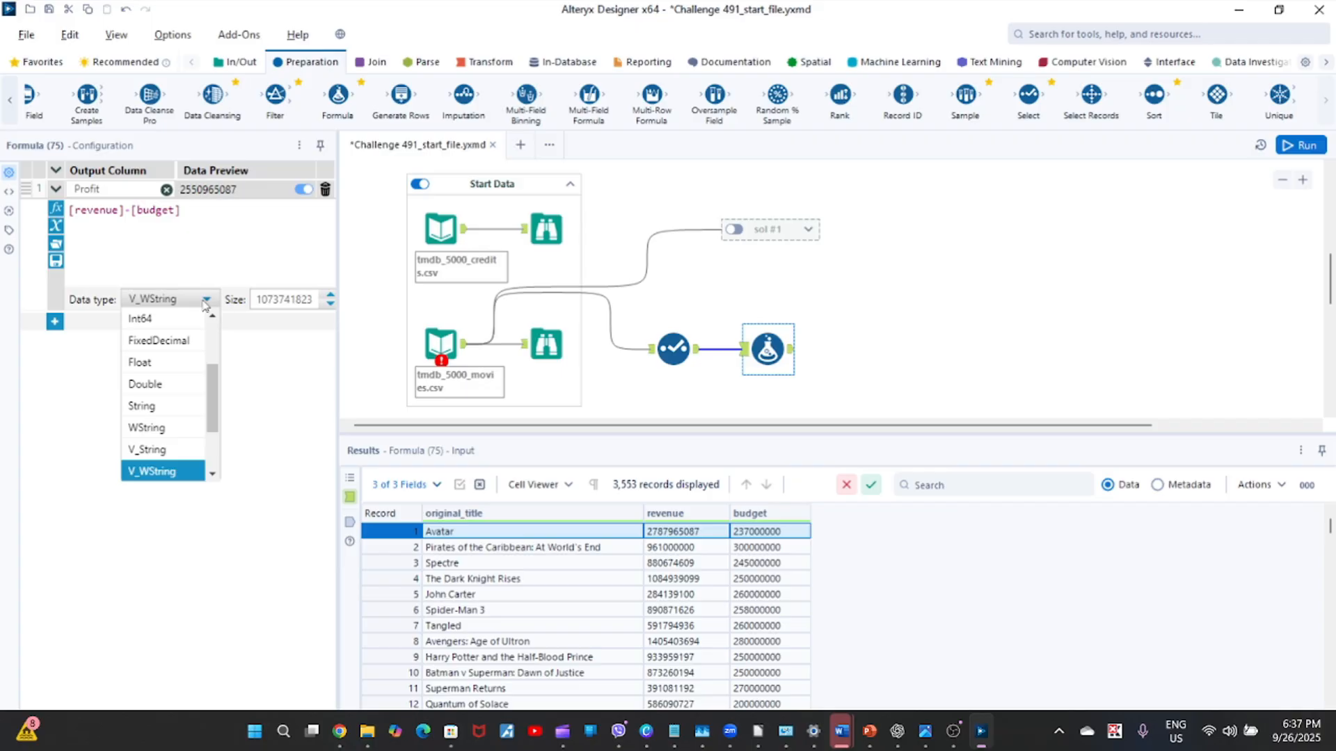
left_click(178, 384)
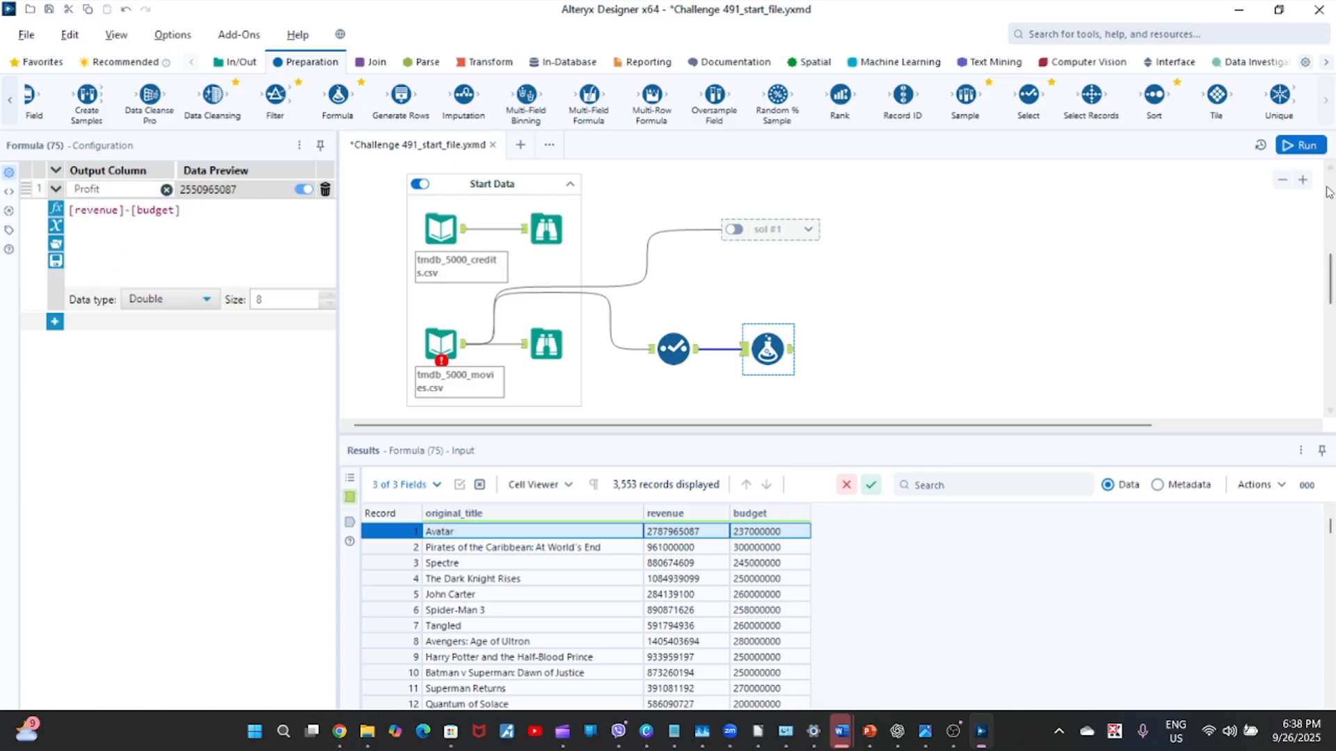
Run the workflow, dismiss the notification and select the Avatar record in the Formula tool's output.
left_click(1301, 145)
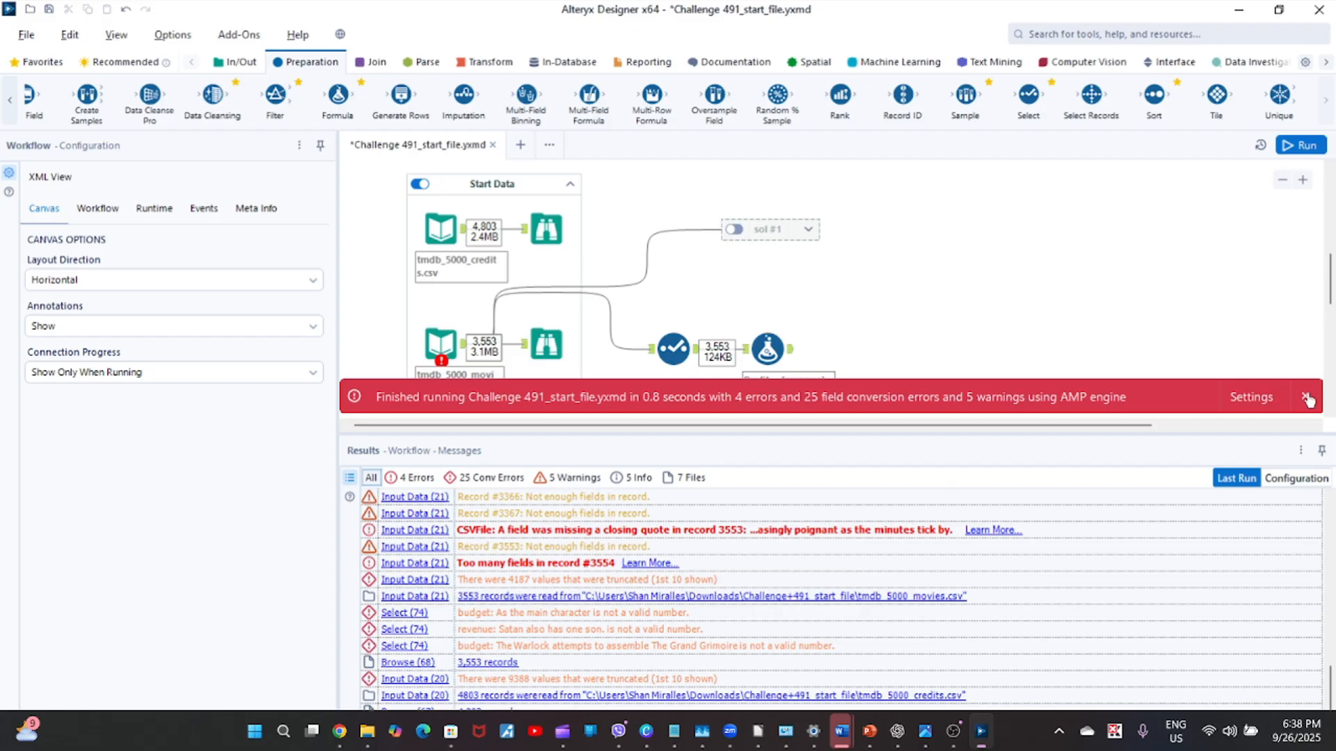
left_click(1308, 398)
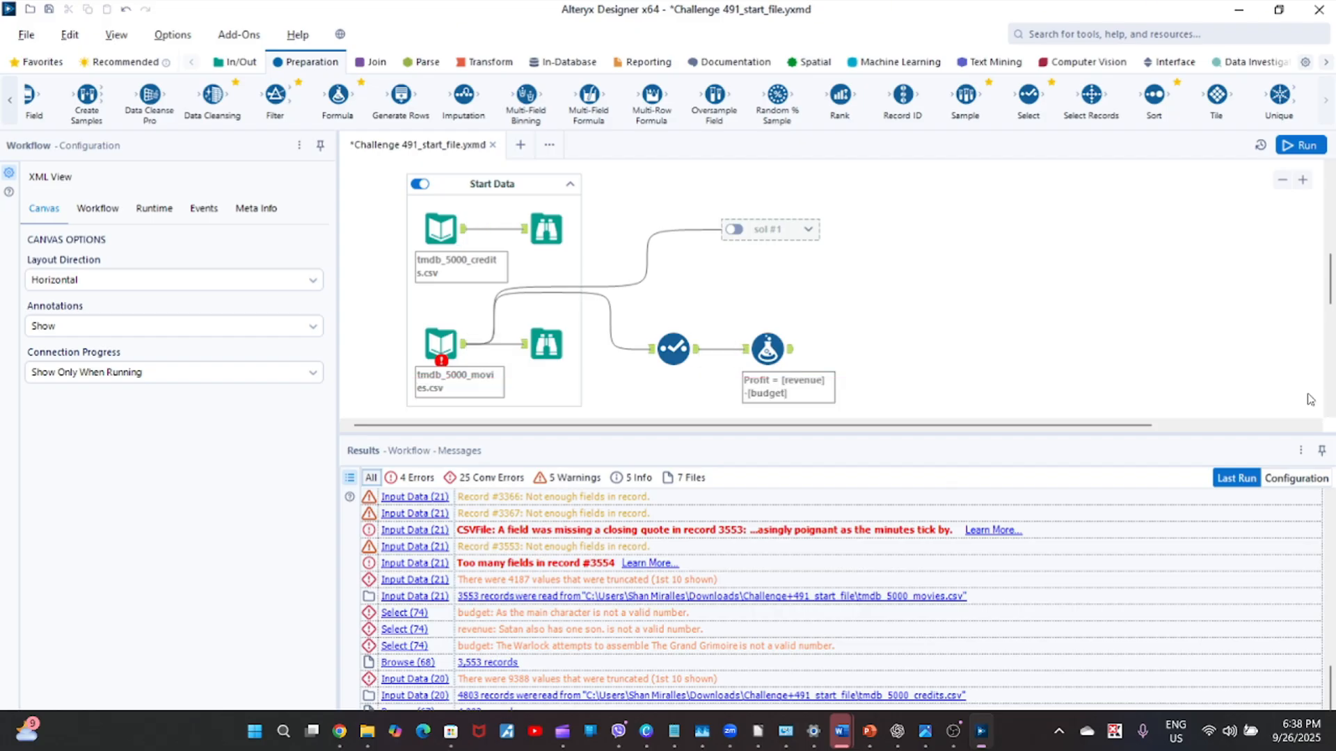
left_click(793, 357)
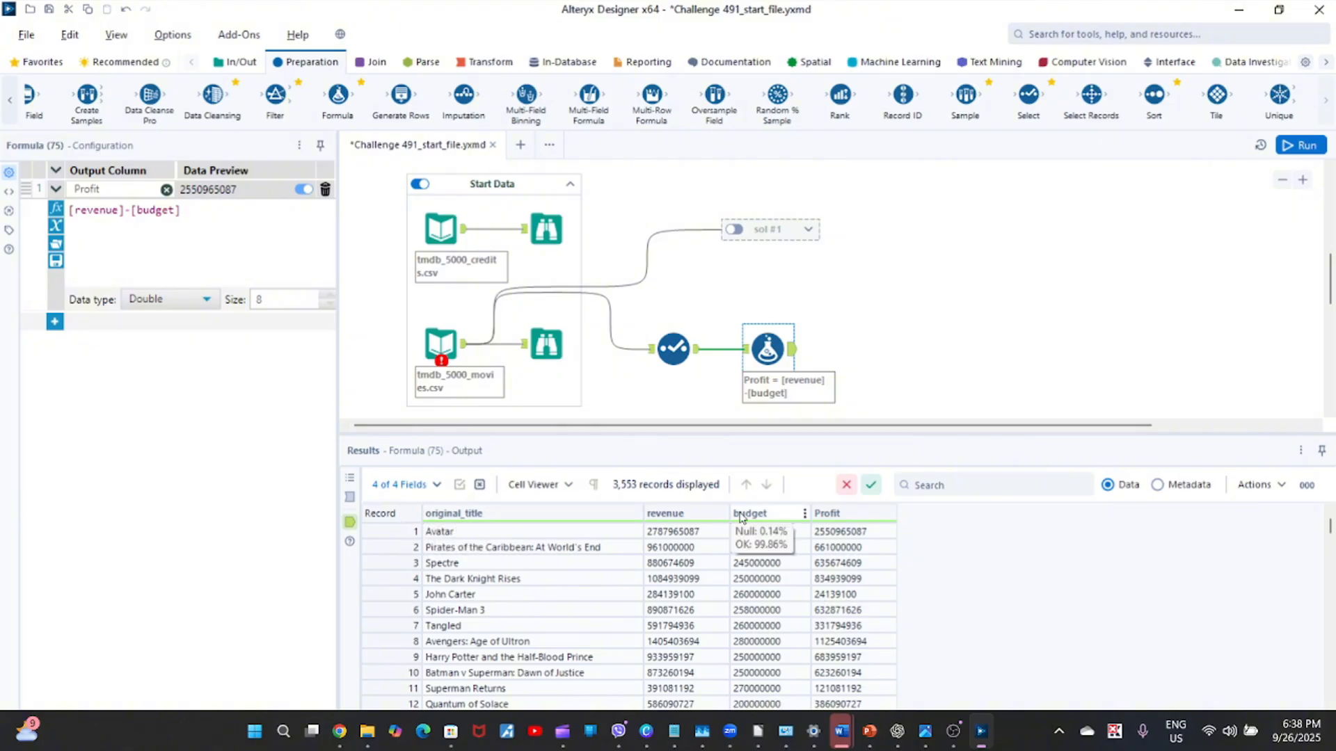
left_click(390, 536)
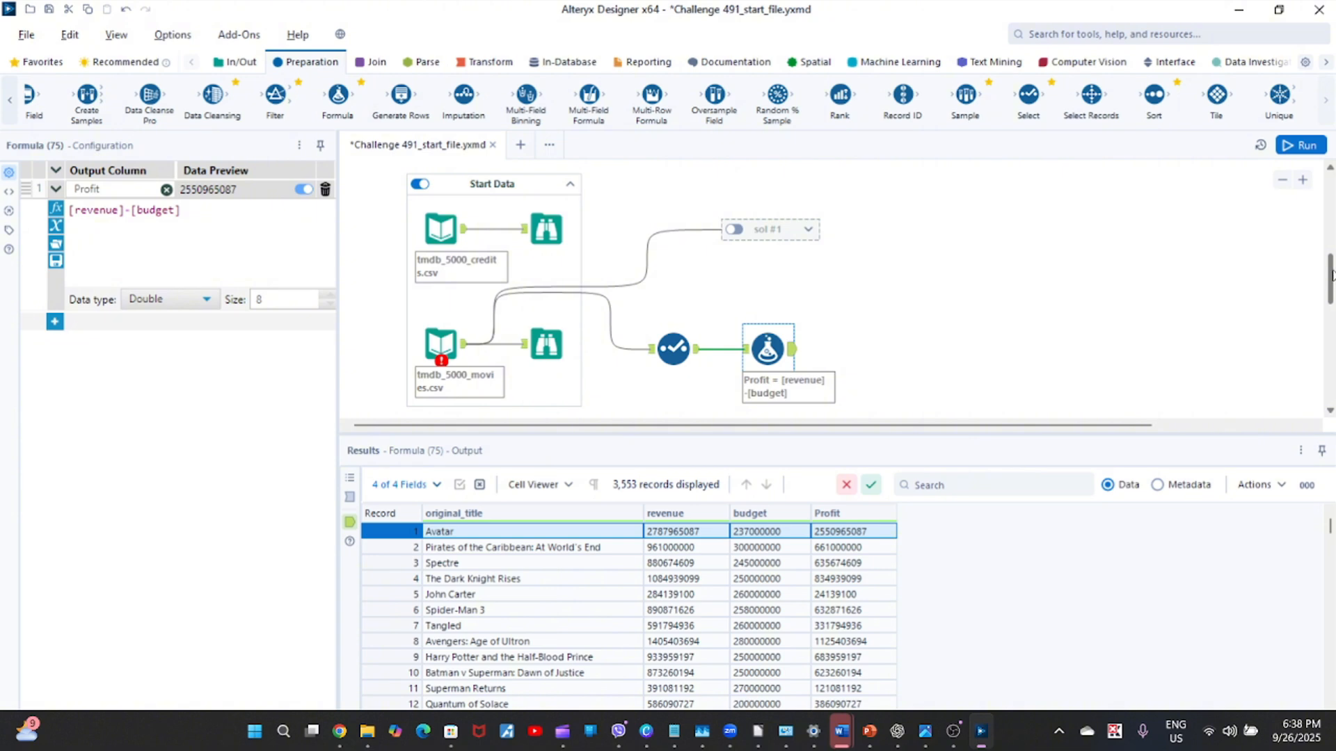
Connect a Select Records tool after the Formula tool and set its record range to -10.
mouse_move(1331, 274)
left_mouse_down()
mouse_move(1331, 212)
mouse_move(1331, 270)
left_mouse_up()
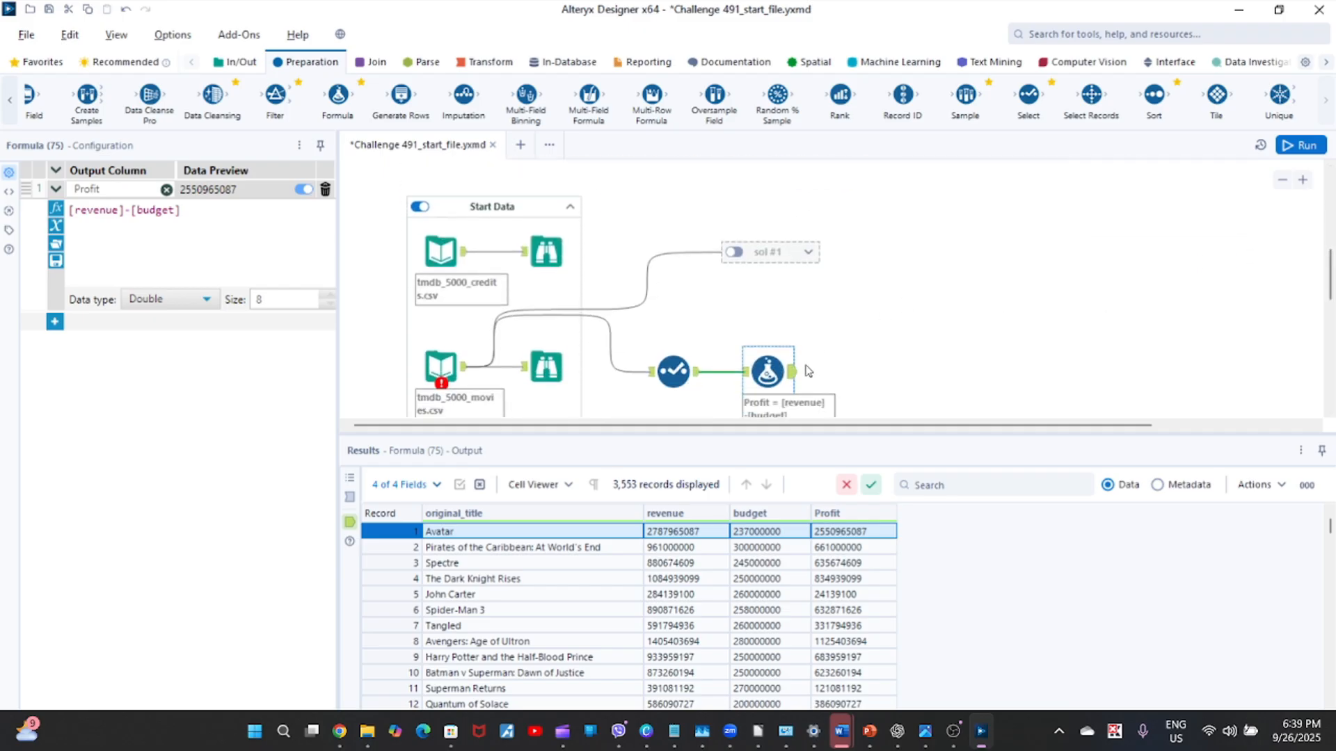
left_click(790, 379)
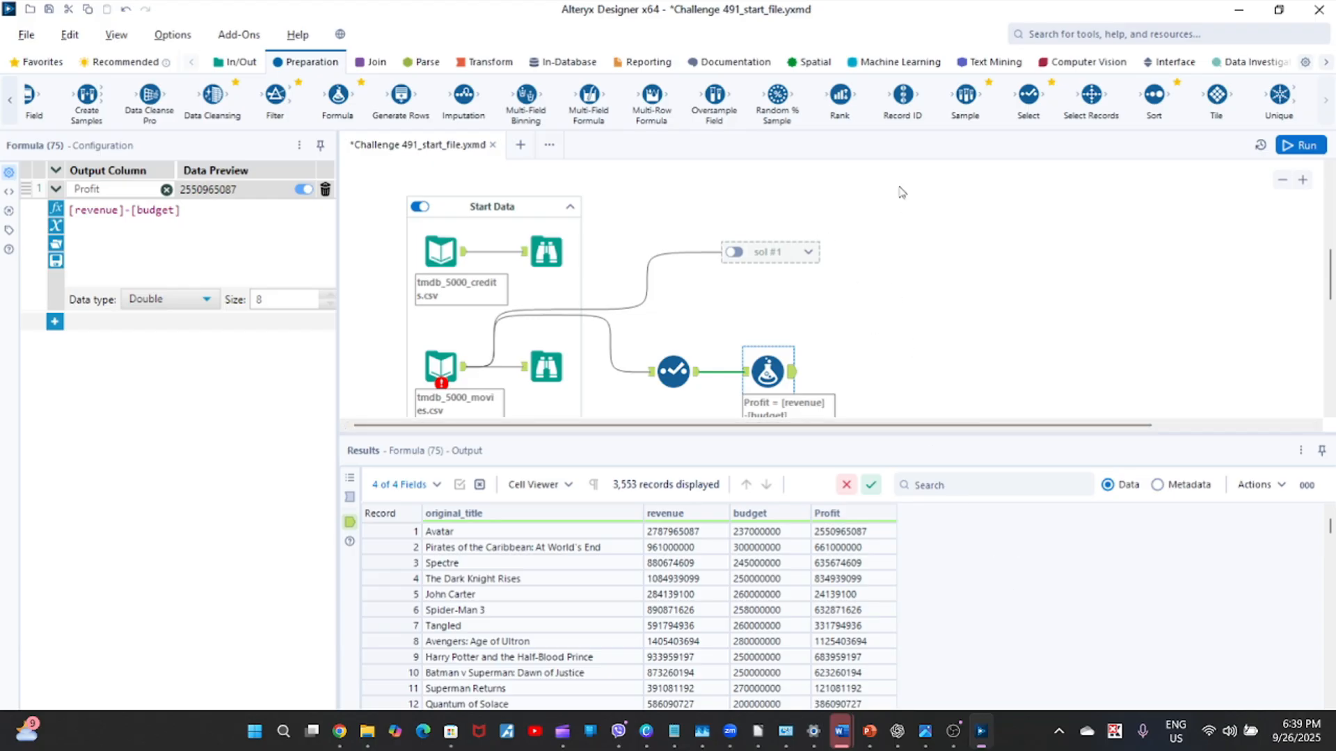
left_click(795, 379)
left_click_drag(1331, 284, 1330, 288)
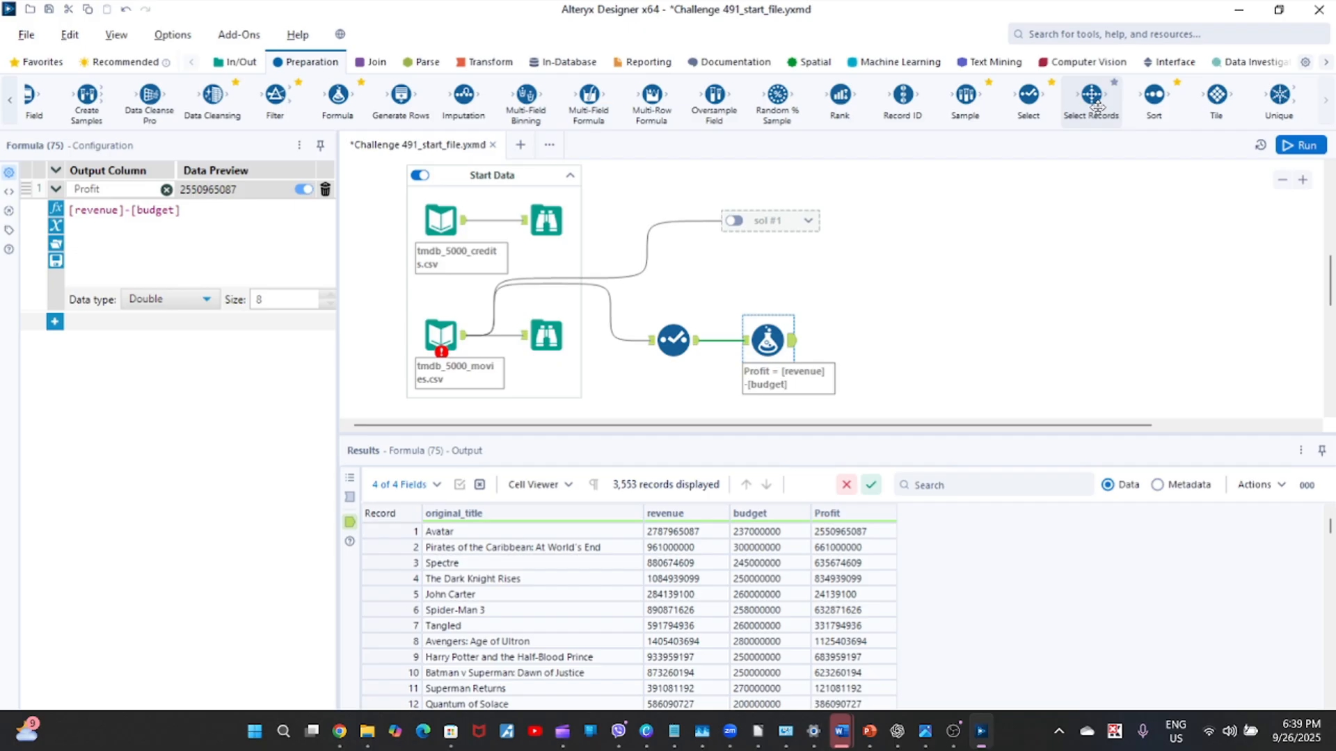
left_click_drag(1097, 106, 881, 337)
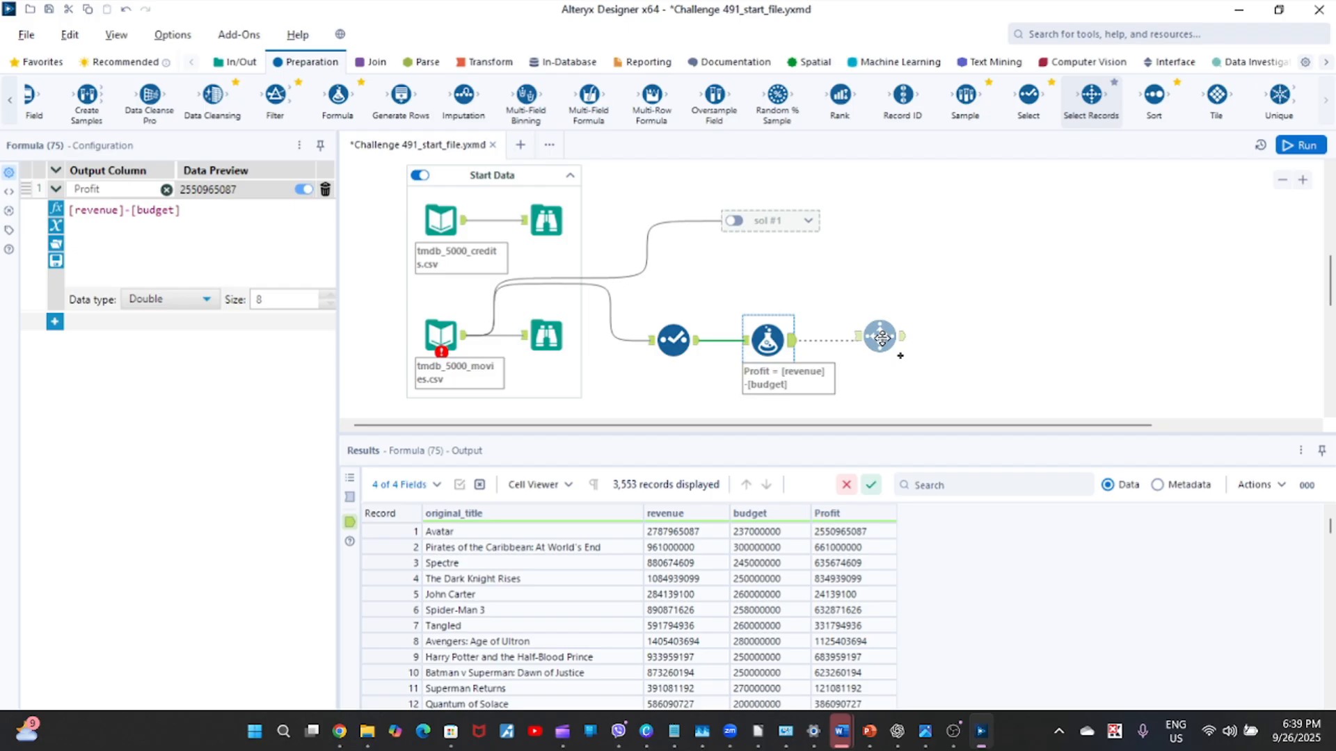
left_click_drag(882, 338, 883, 339)
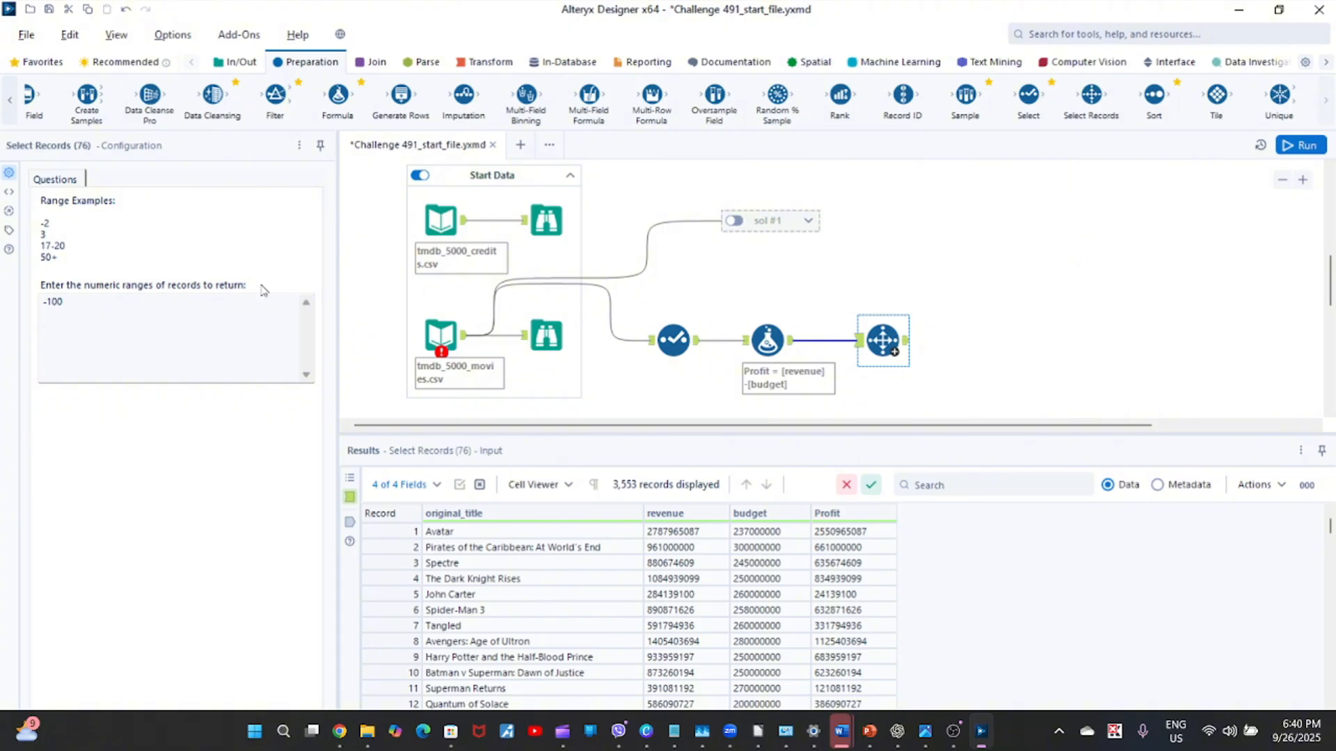
left_click(159, 301)
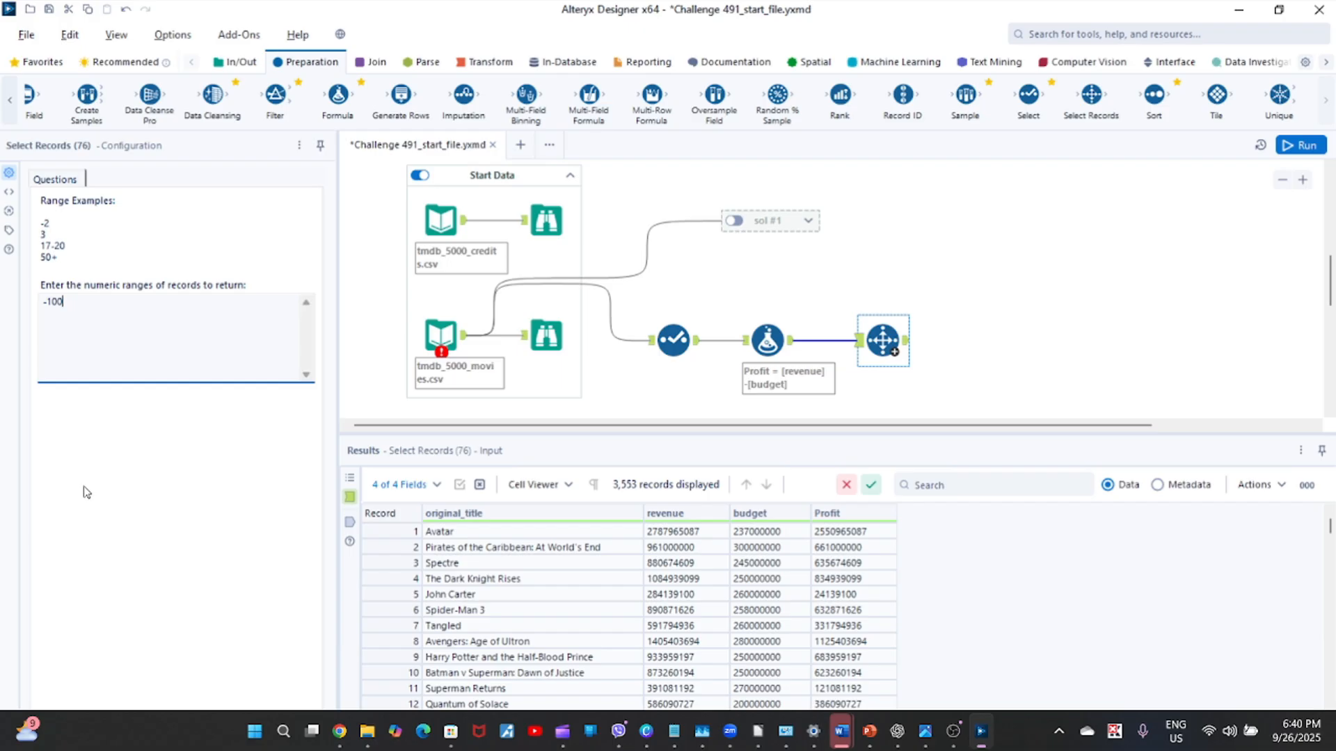
key("BackSpace")
Run the workflow with the record range applied, dismiss the notification and display the Select Records tool's output.
left_click(1299, 145)
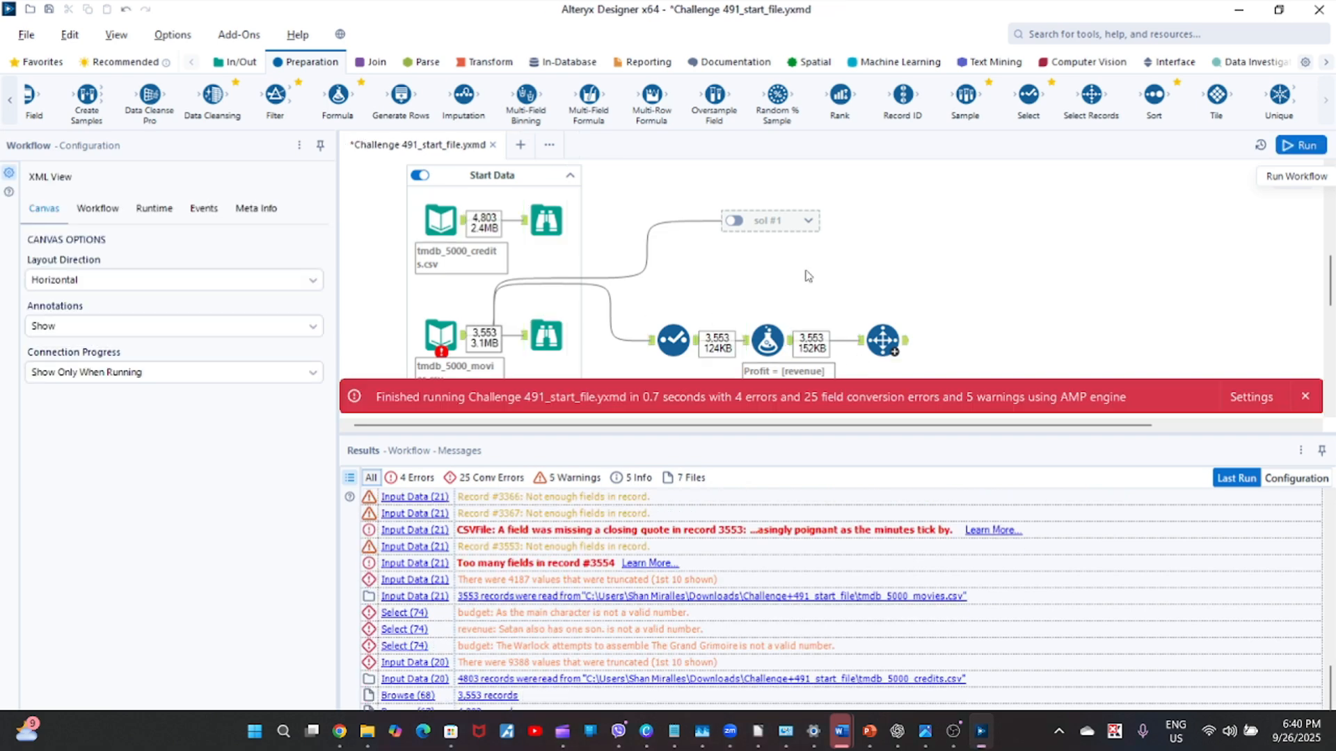
left_click(1304, 397)
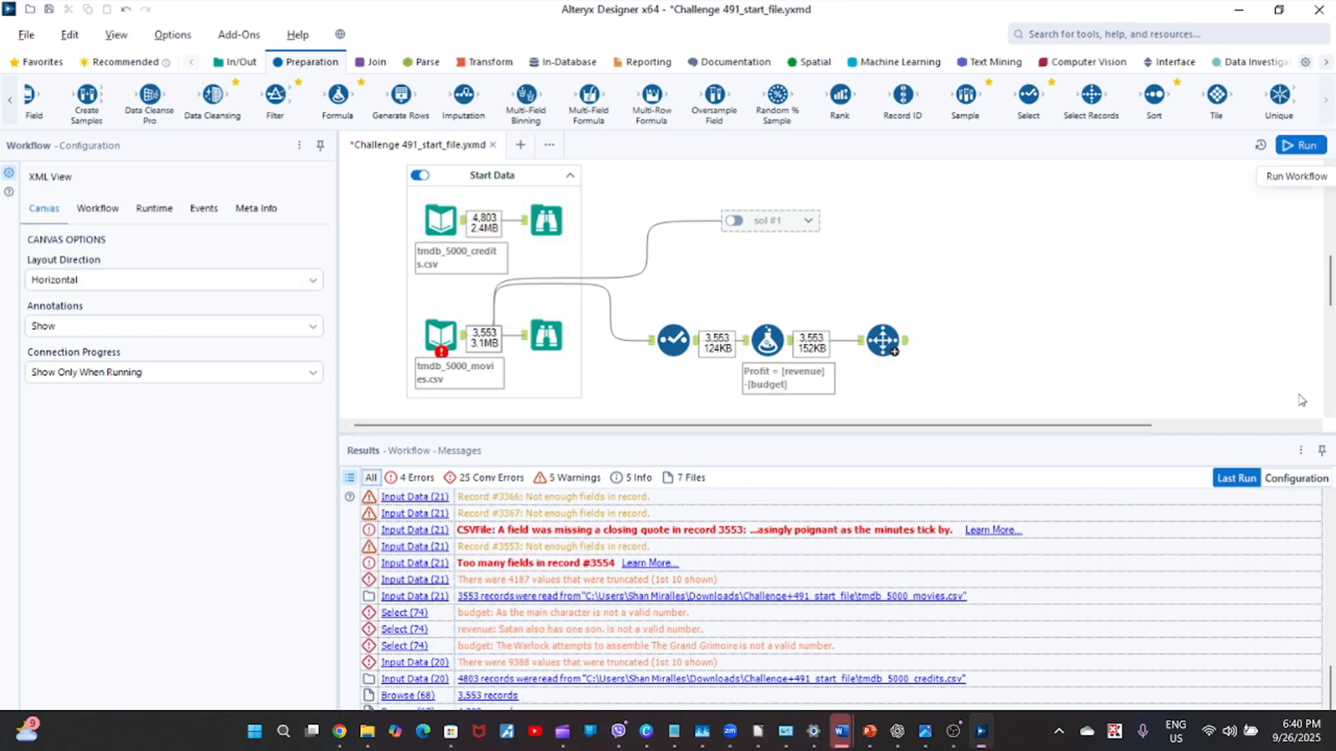
left_click(883, 343)
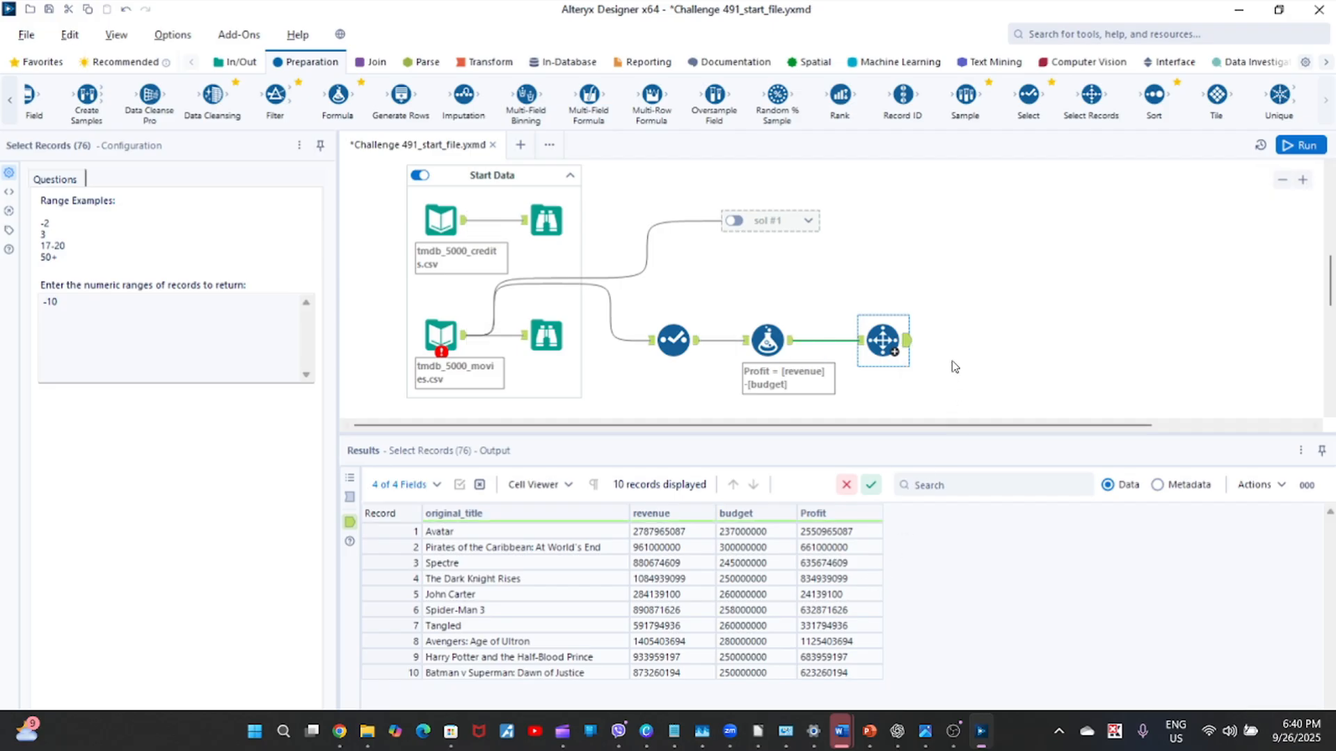
Move the Select Records tool farther from the Formula tool and insert a Sort tool in the connection between them.
left_click_drag(880, 342, 954, 343)
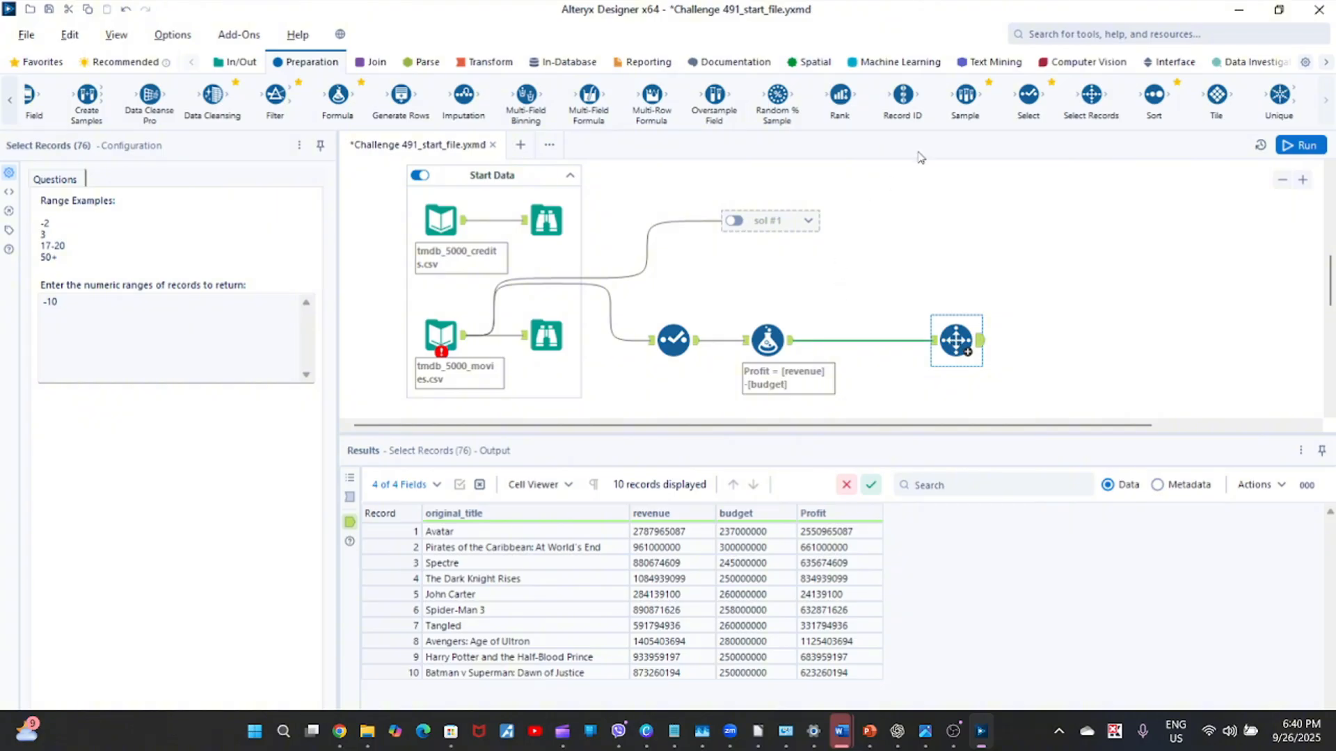
left_click(812, 344)
right_click(811, 342)
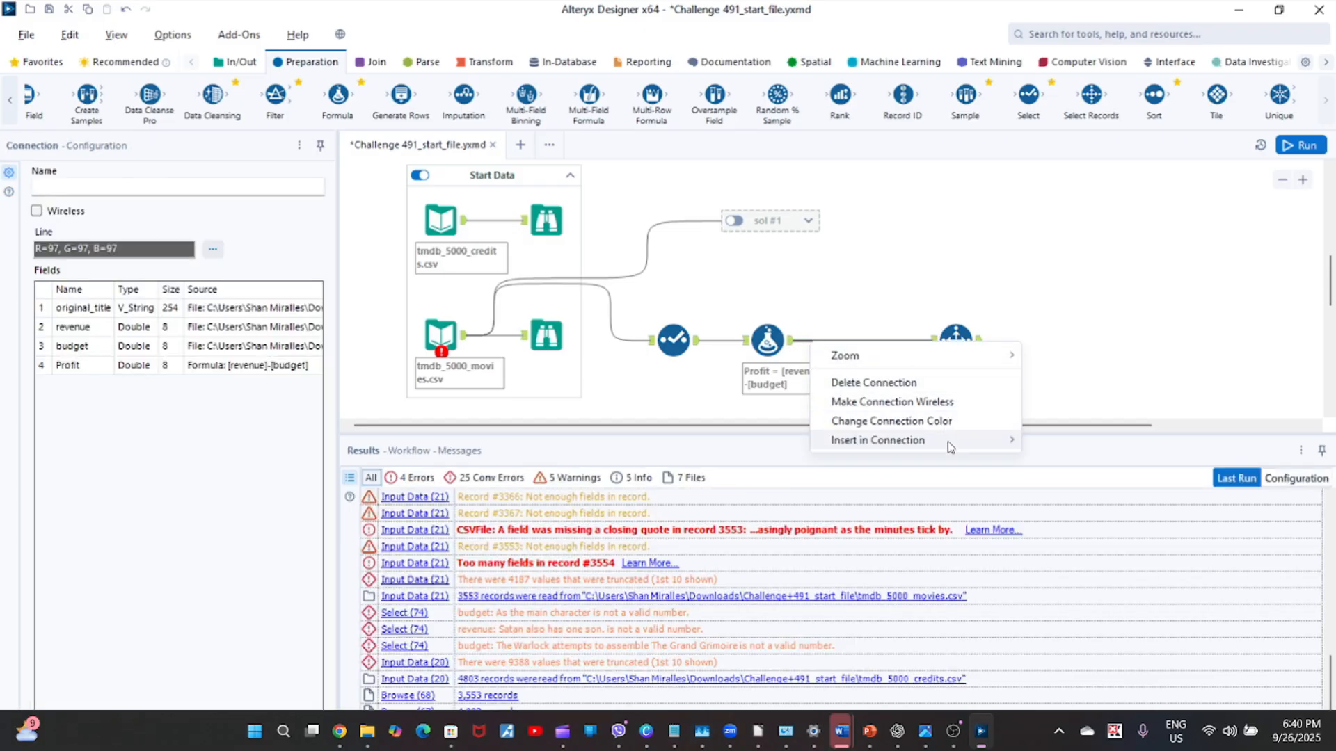
mouse_move(950, 446)
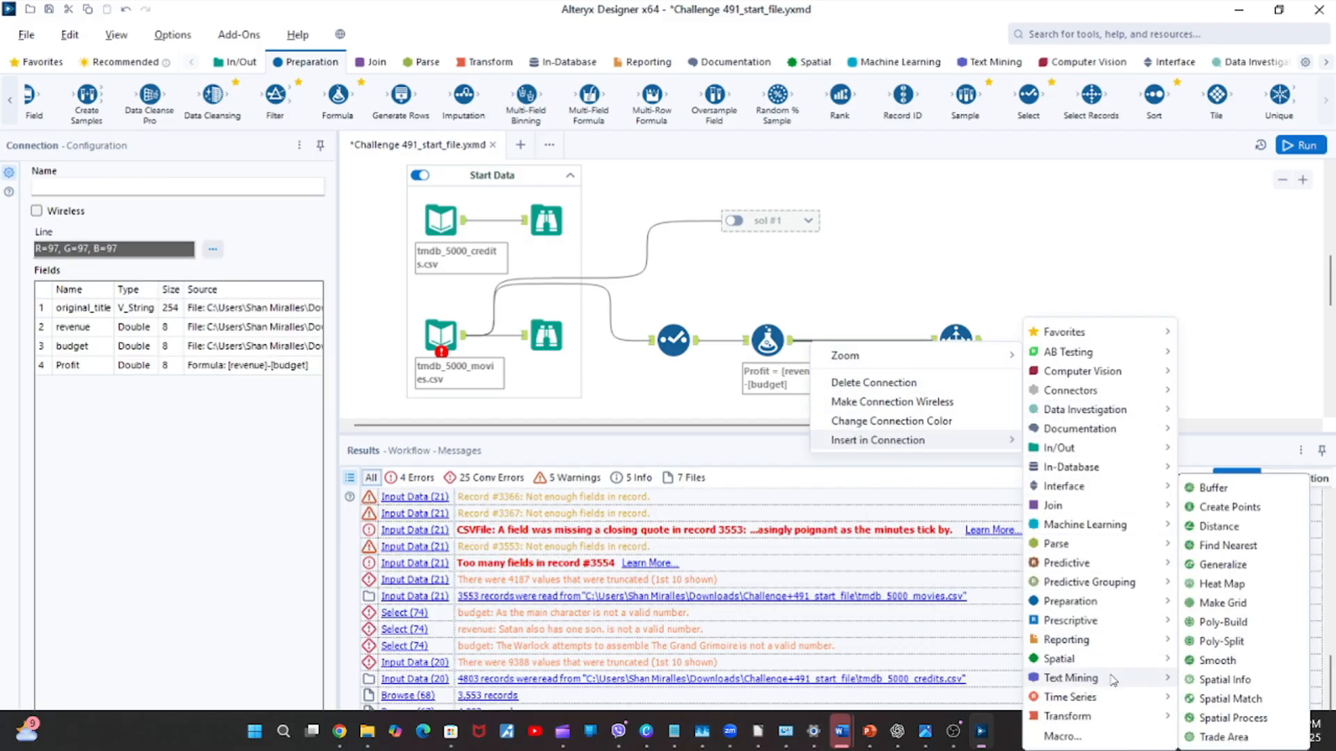
mouse_move(1110, 604)
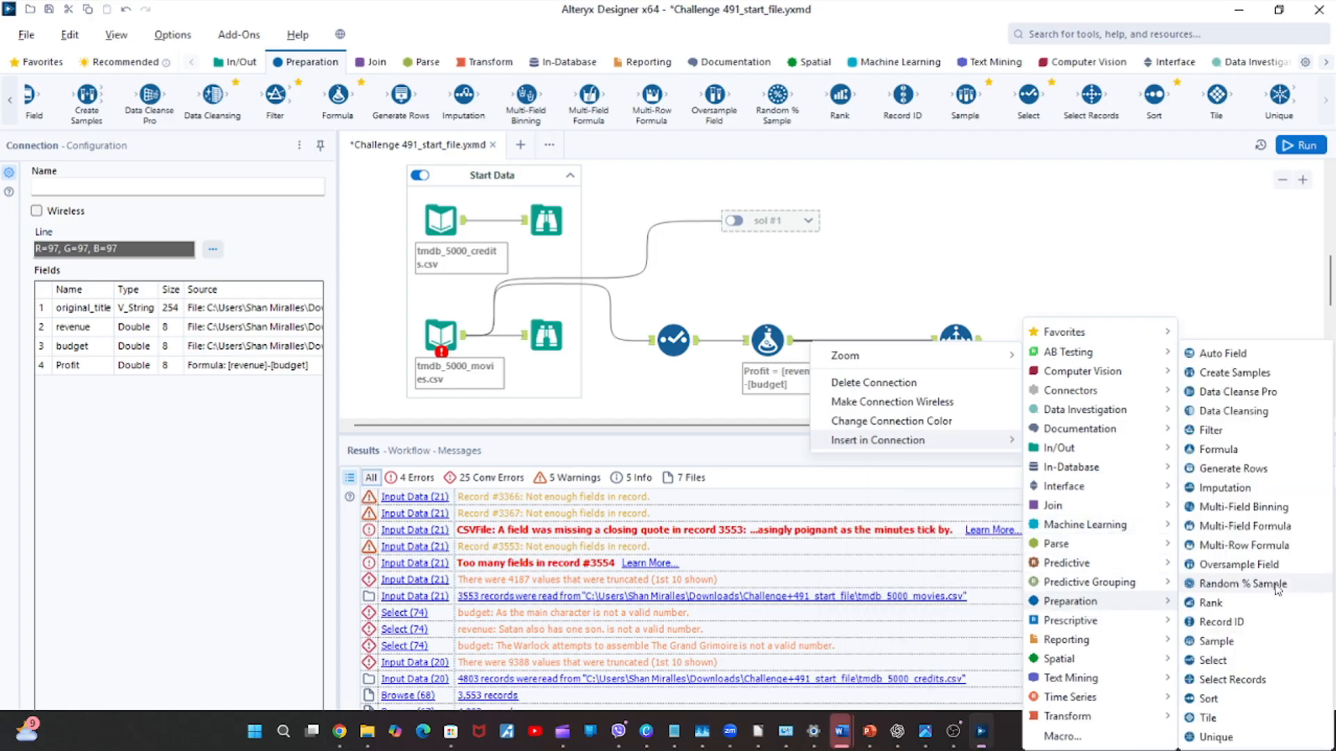
left_click(1251, 708)
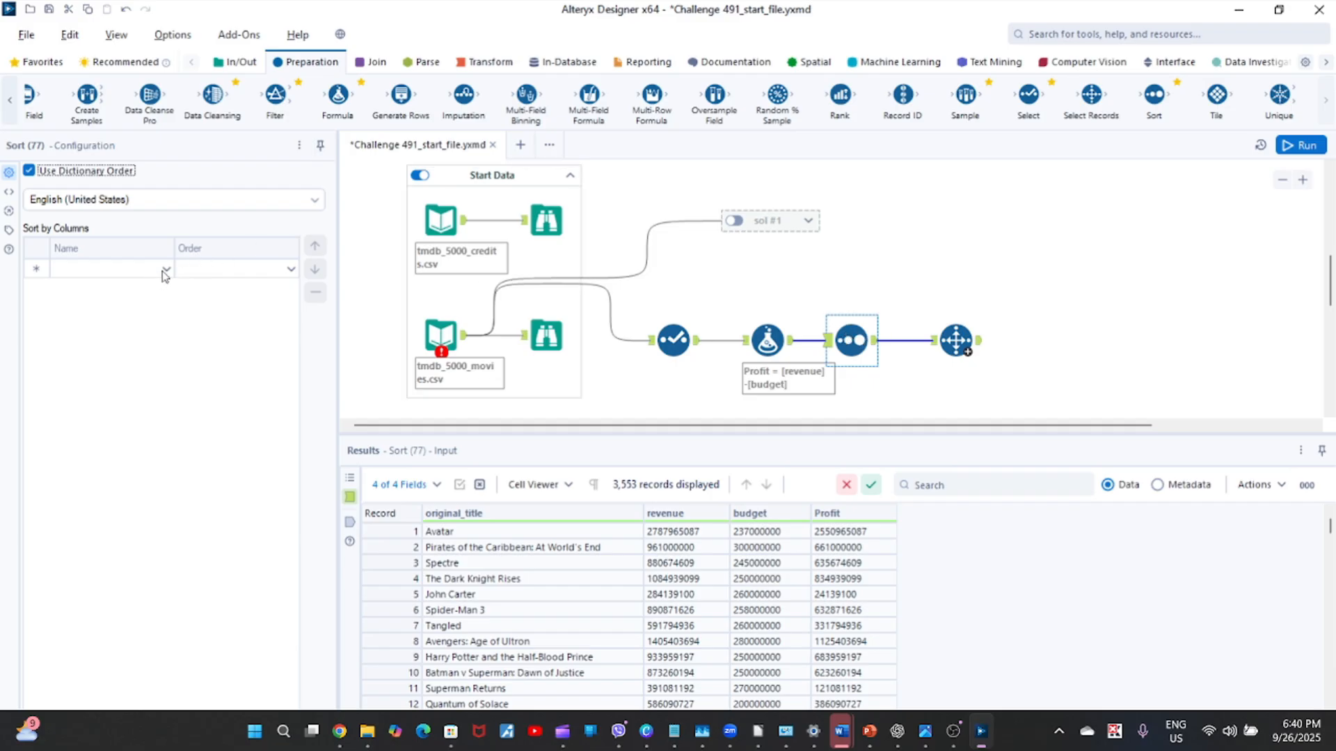
Configure the Sort tool to sort by the Profit column in Descending order.
left_click(165, 274)
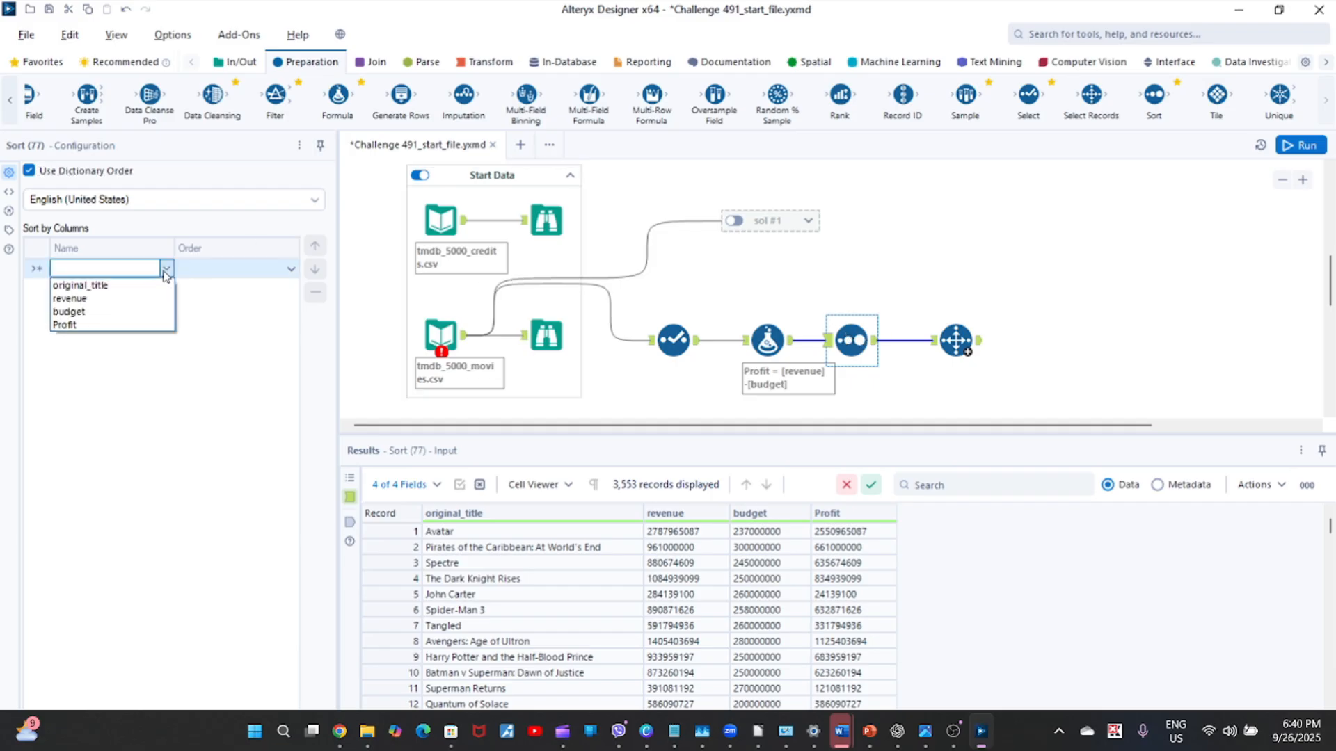
left_click(147, 326)
left_click(291, 270)
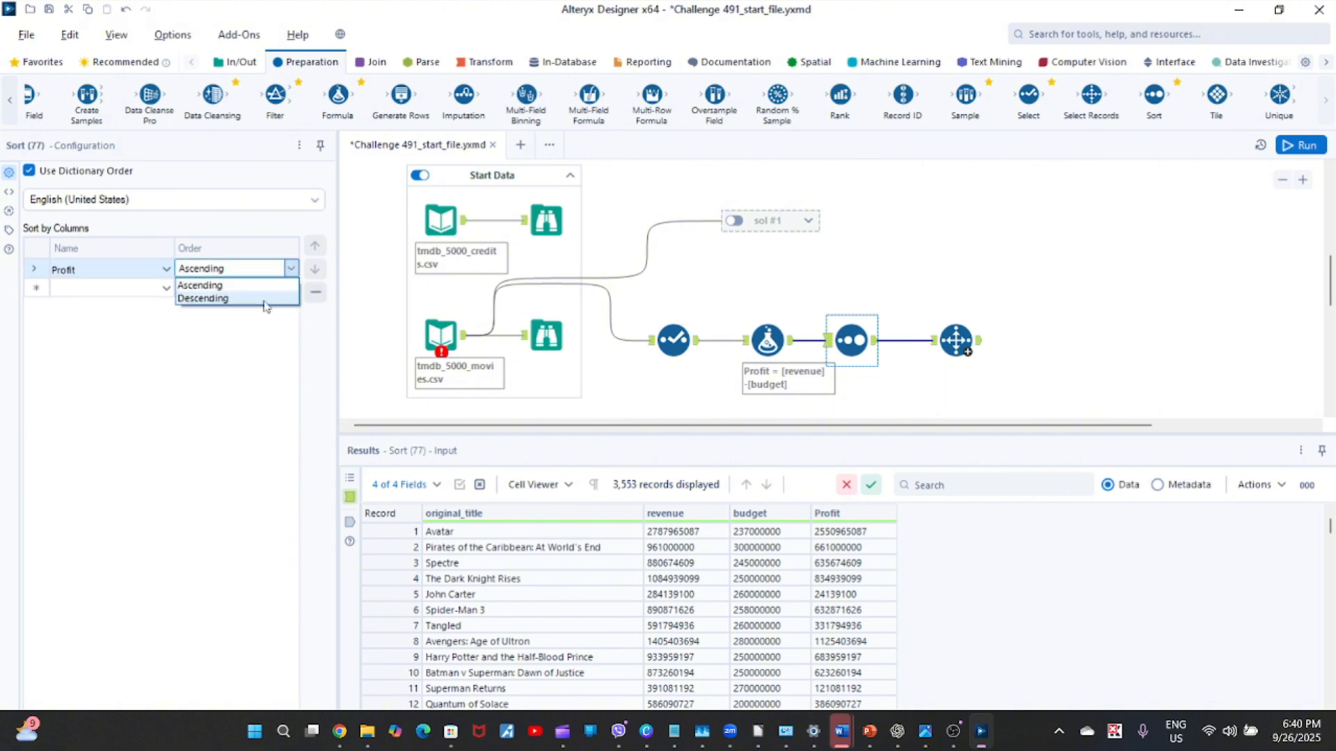
left_click(265, 303)
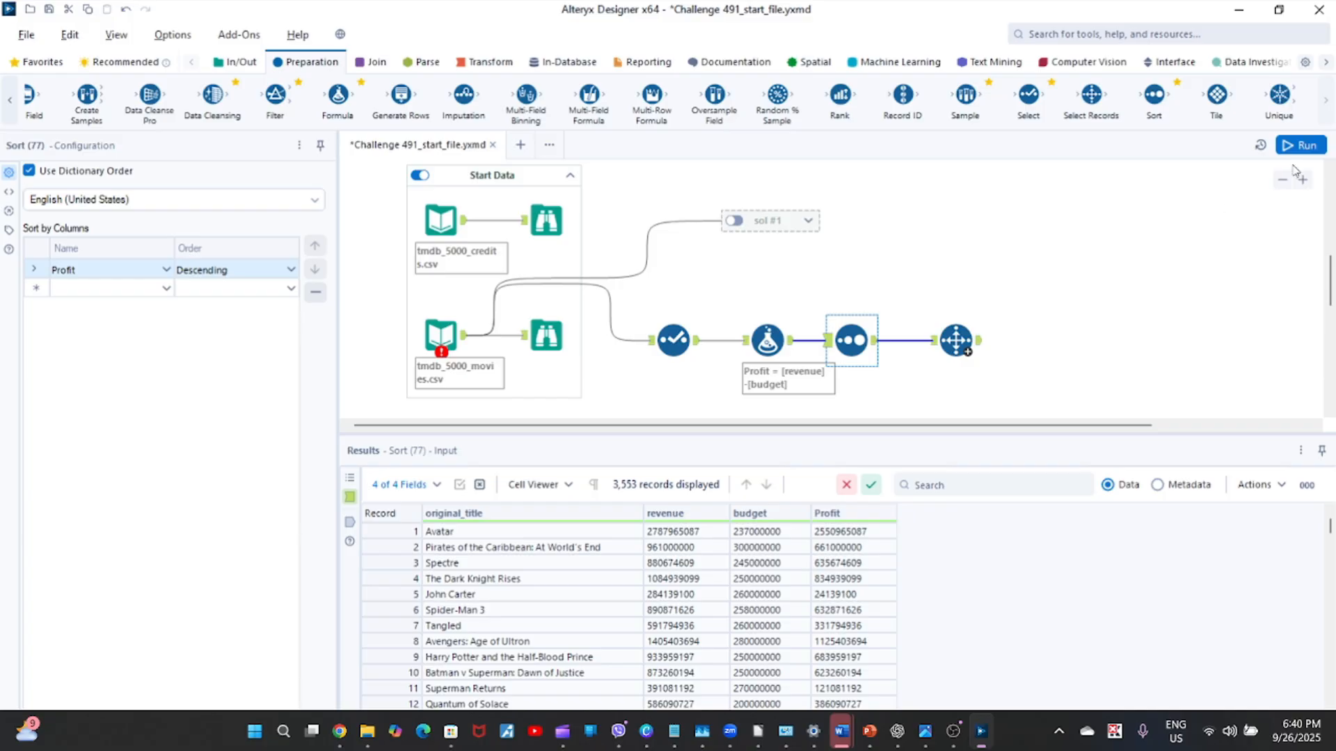
Rerun the workflow with the sort in place and display the Select Records tool's output.
left_click(1303, 146)
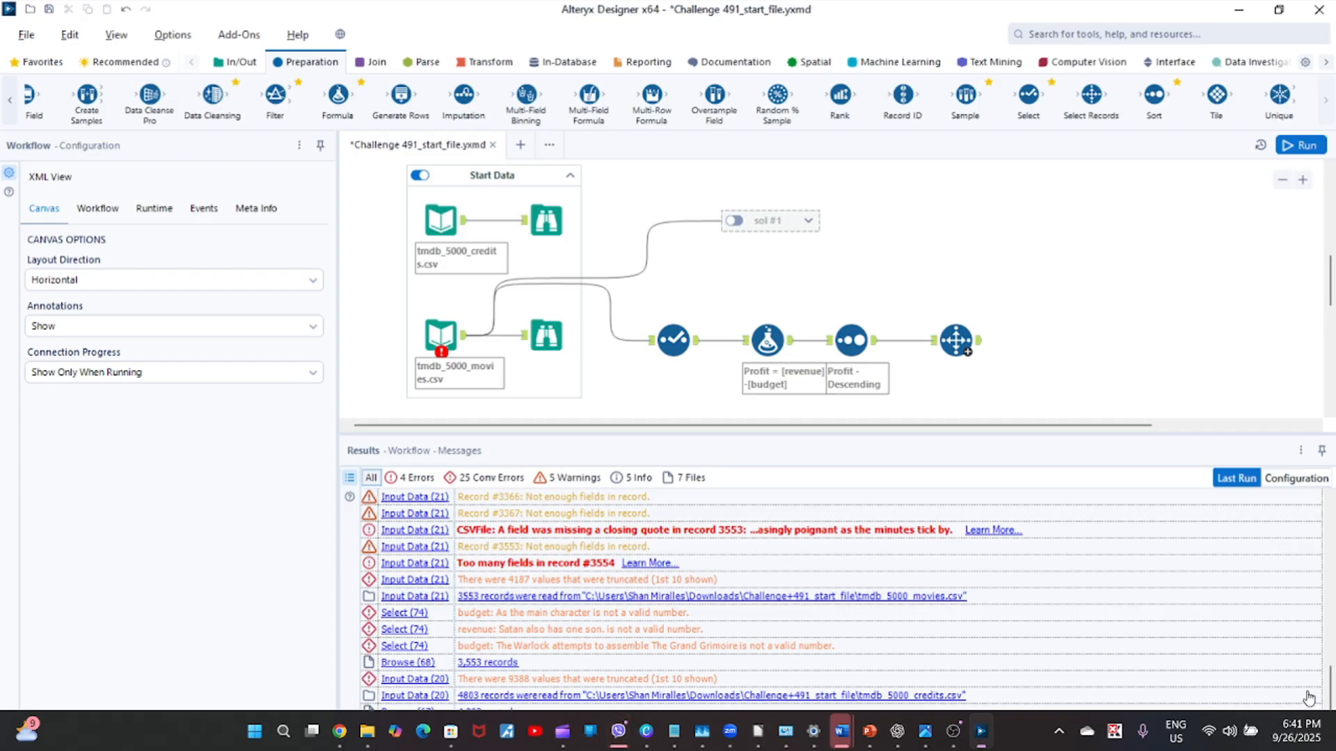
left_click(981, 348)
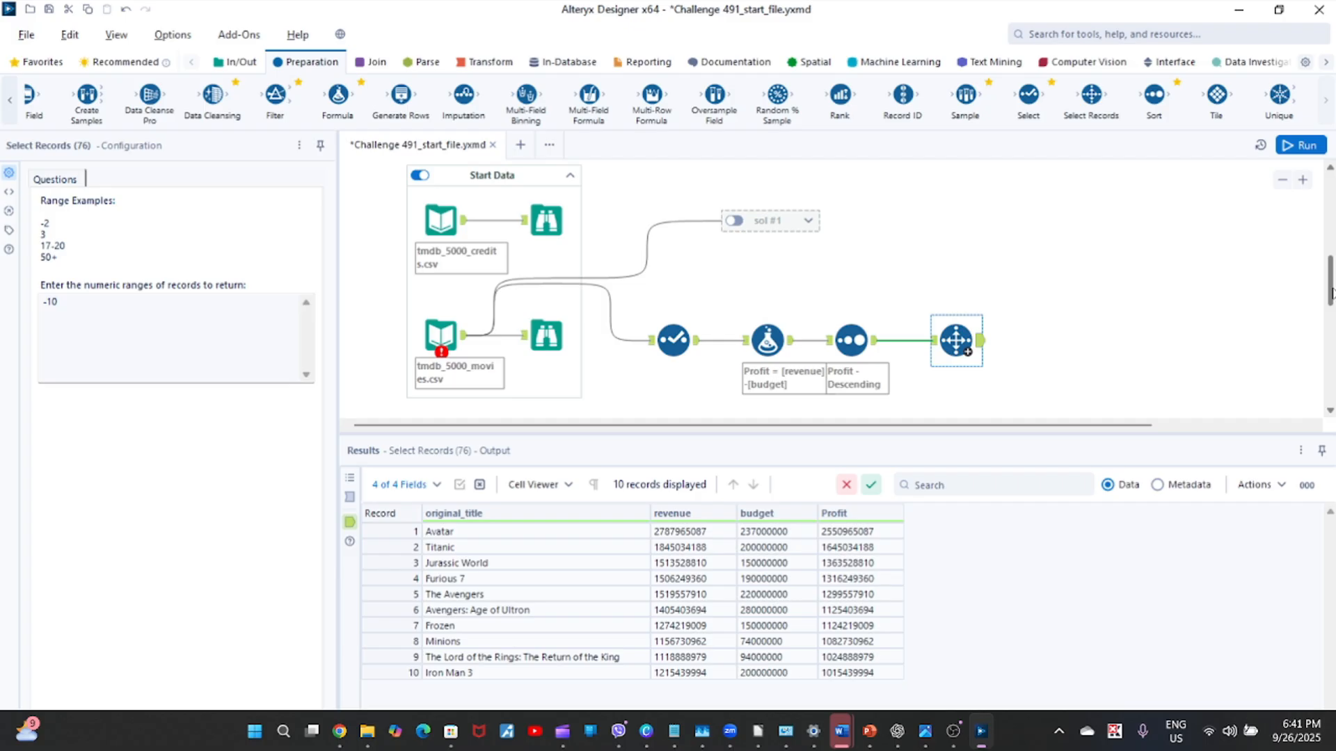
Review the challenge questions and display the provided solution for the ten highest-profit movies.
scroll(1330, 292, "up", 3)
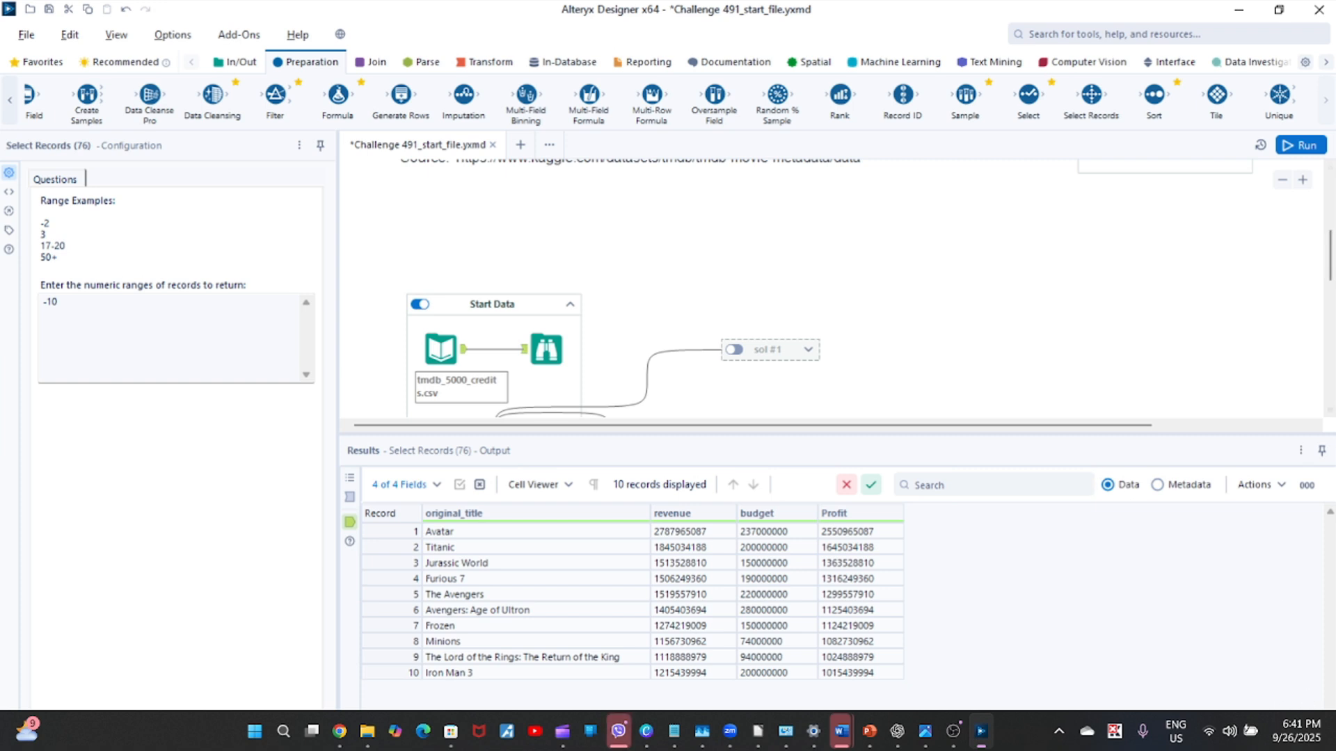
left_click_drag(1330, 257, 1331, 220)
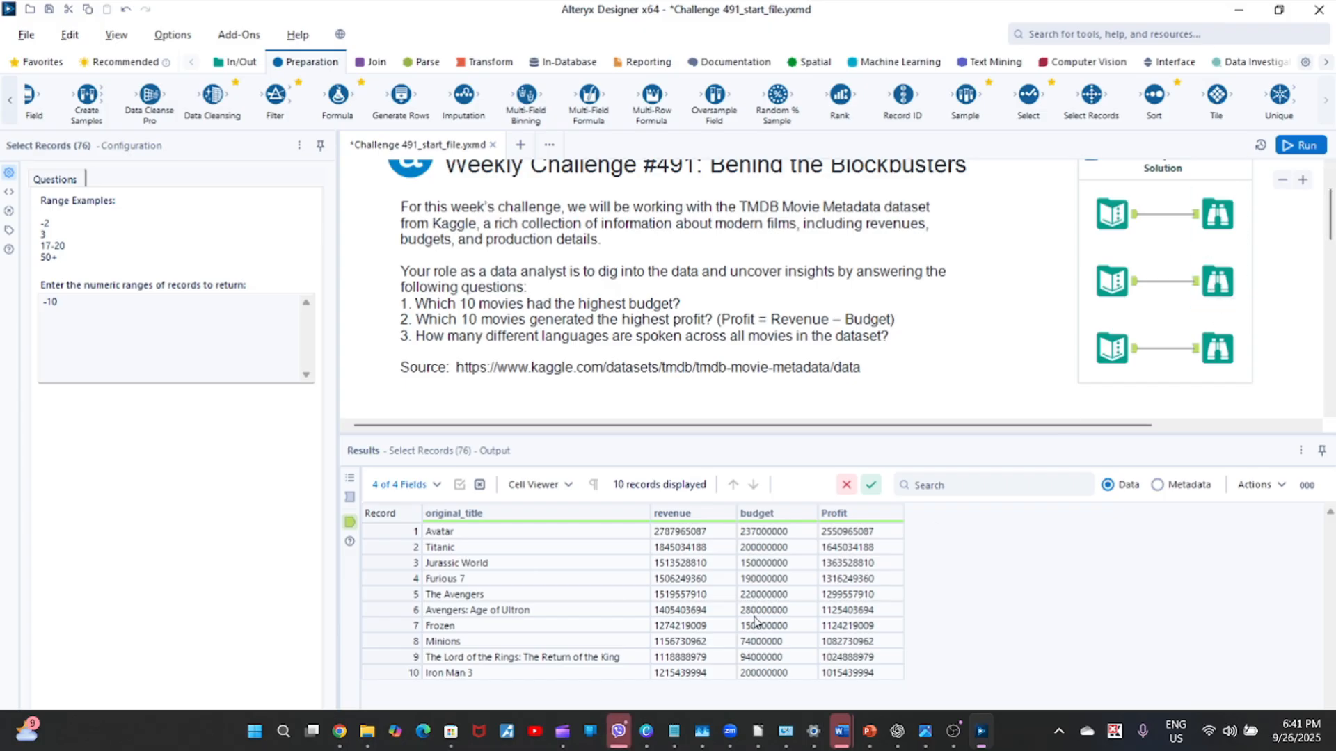
left_click(1205, 285)
left_click(1214, 285)
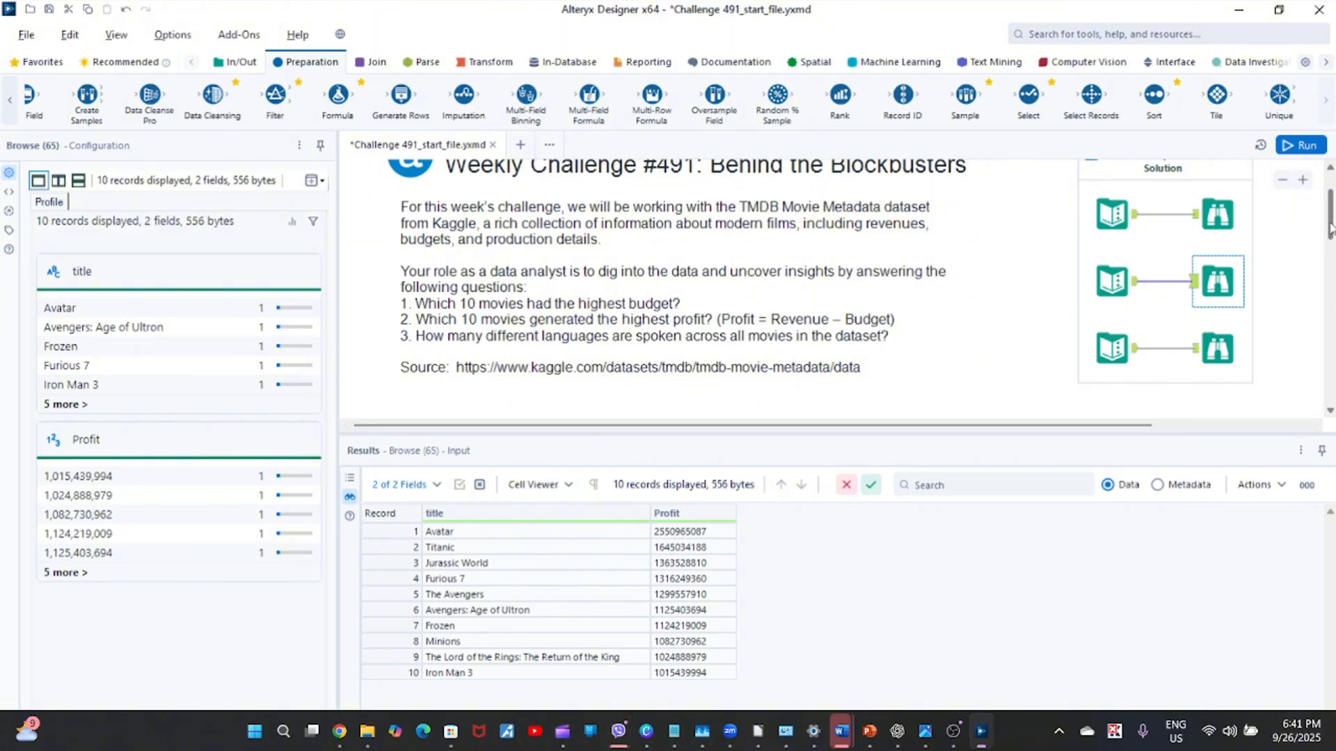
Display the Select Records output again and check its first and tenth records against the provided solution.
left_click_drag(1330, 227, 1331, 295)
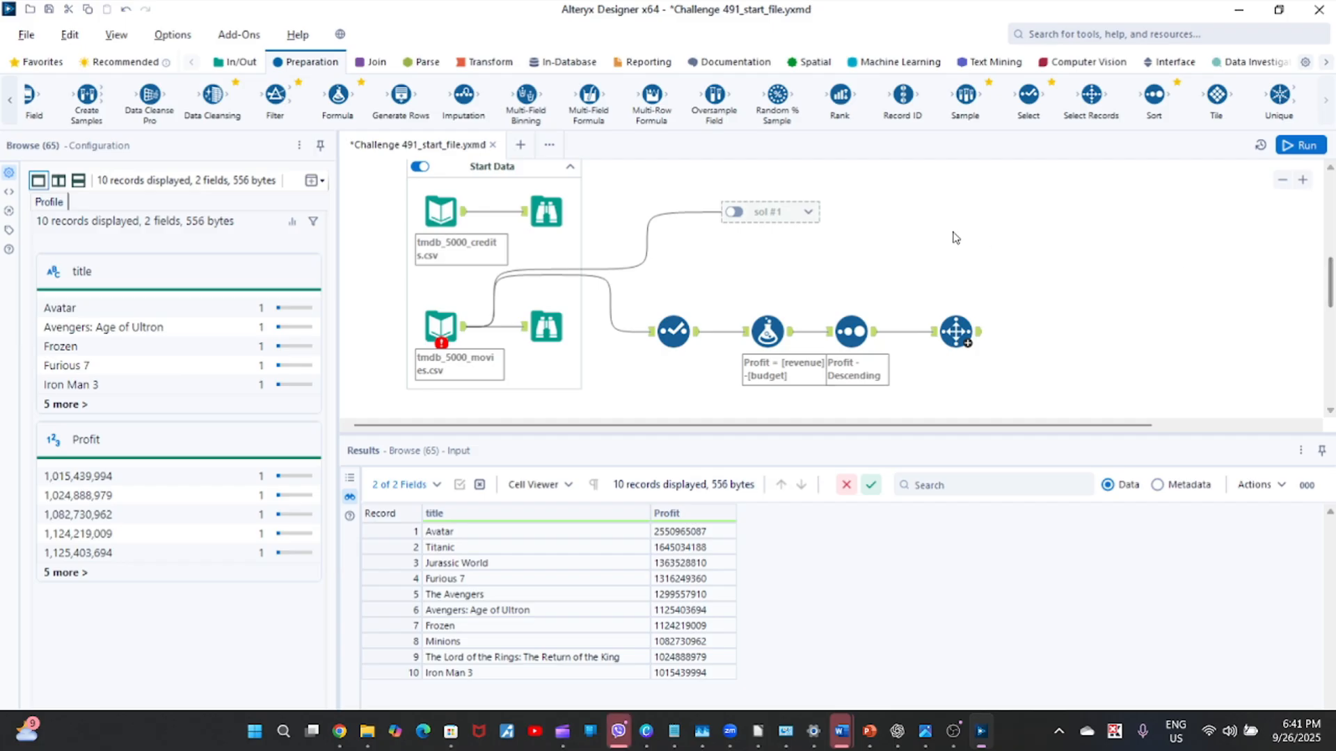
left_click(956, 331)
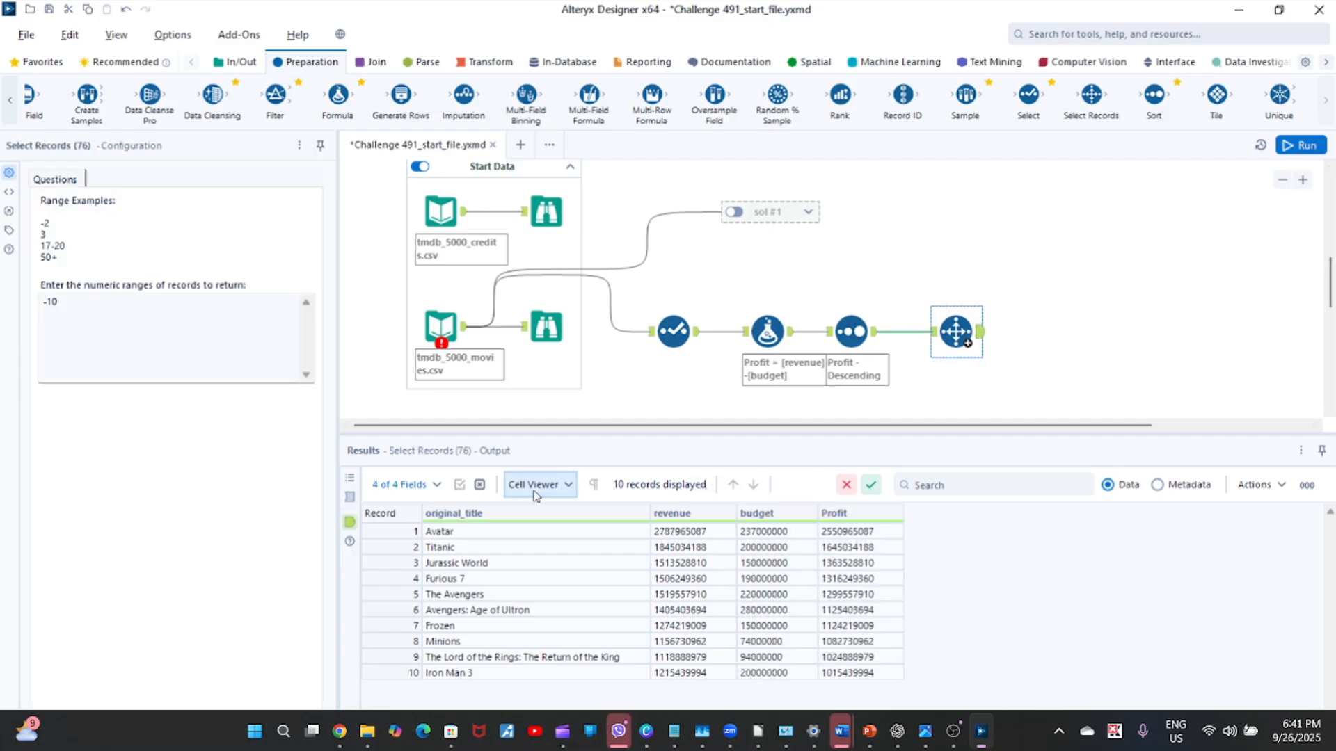
left_click(387, 531)
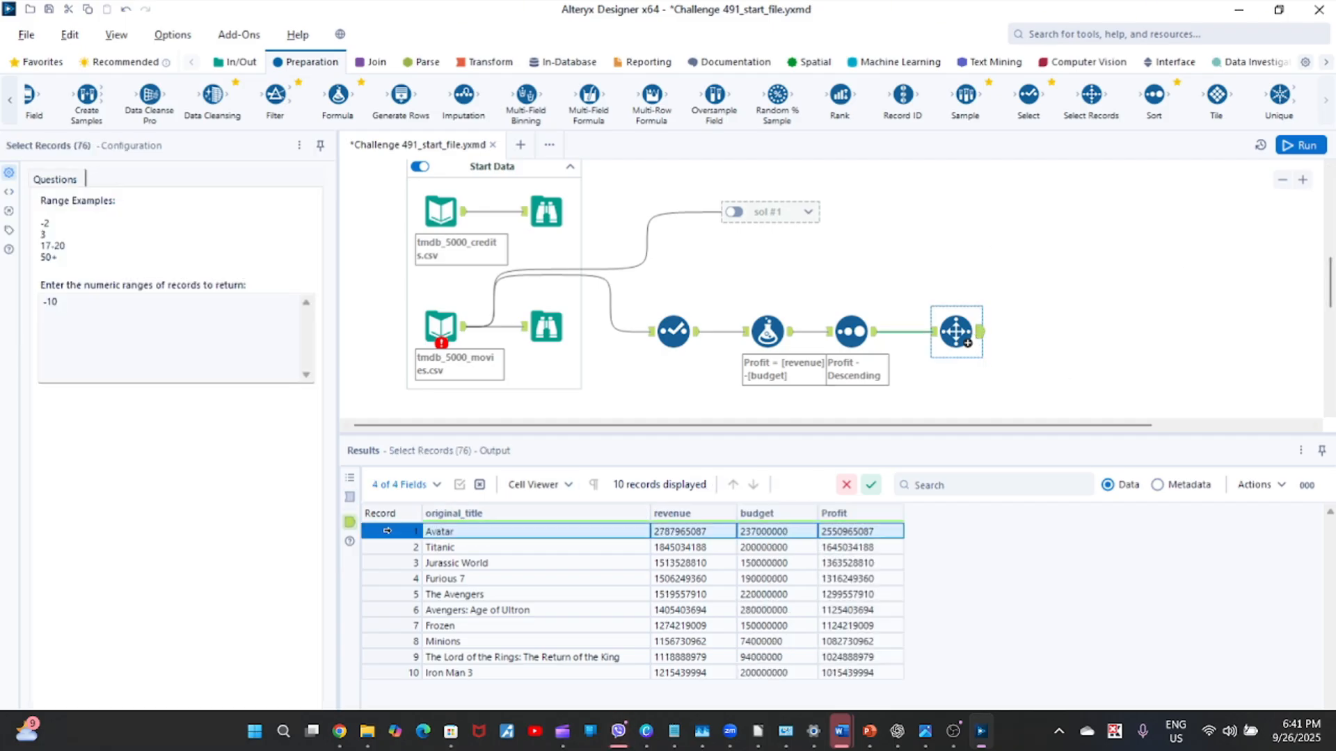
left_click(381, 673)
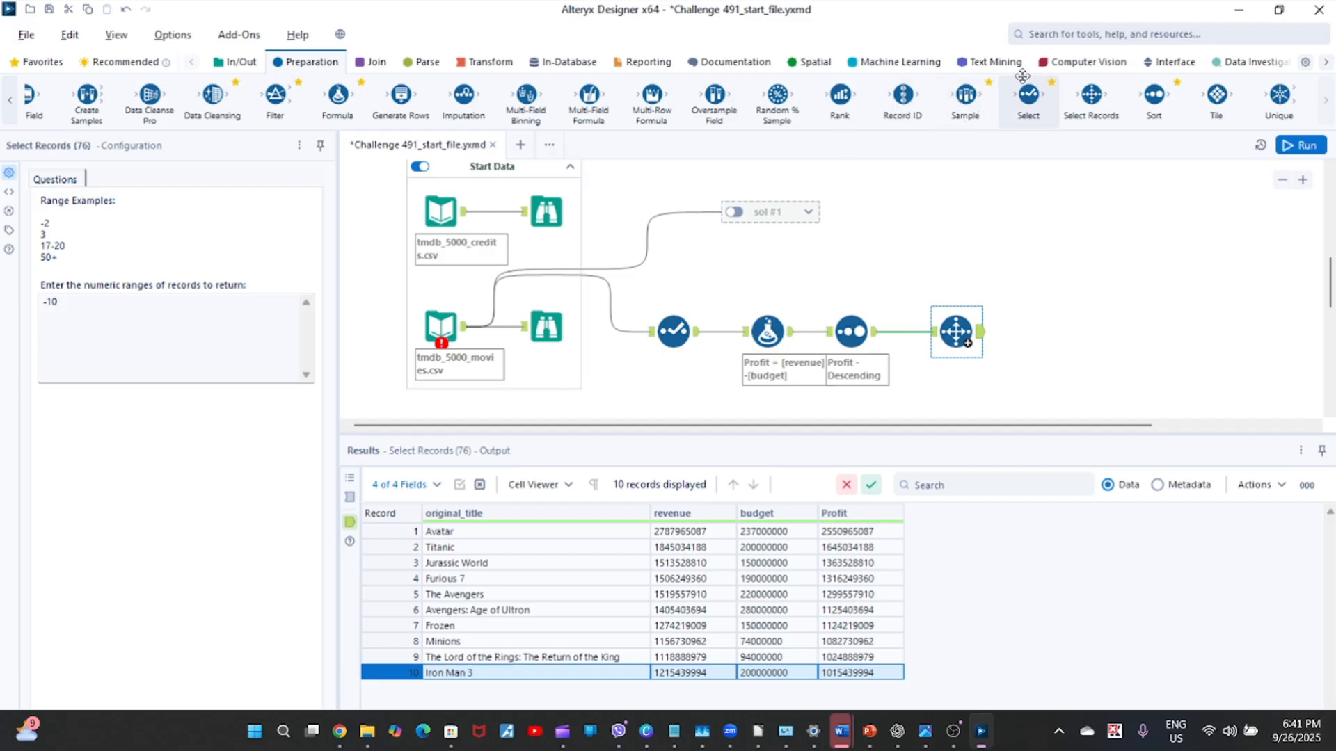
Connect a Select tool after the Select Records tool and deselect the revenue and budget columns.
left_click_drag(1028, 95, 1050, 332)
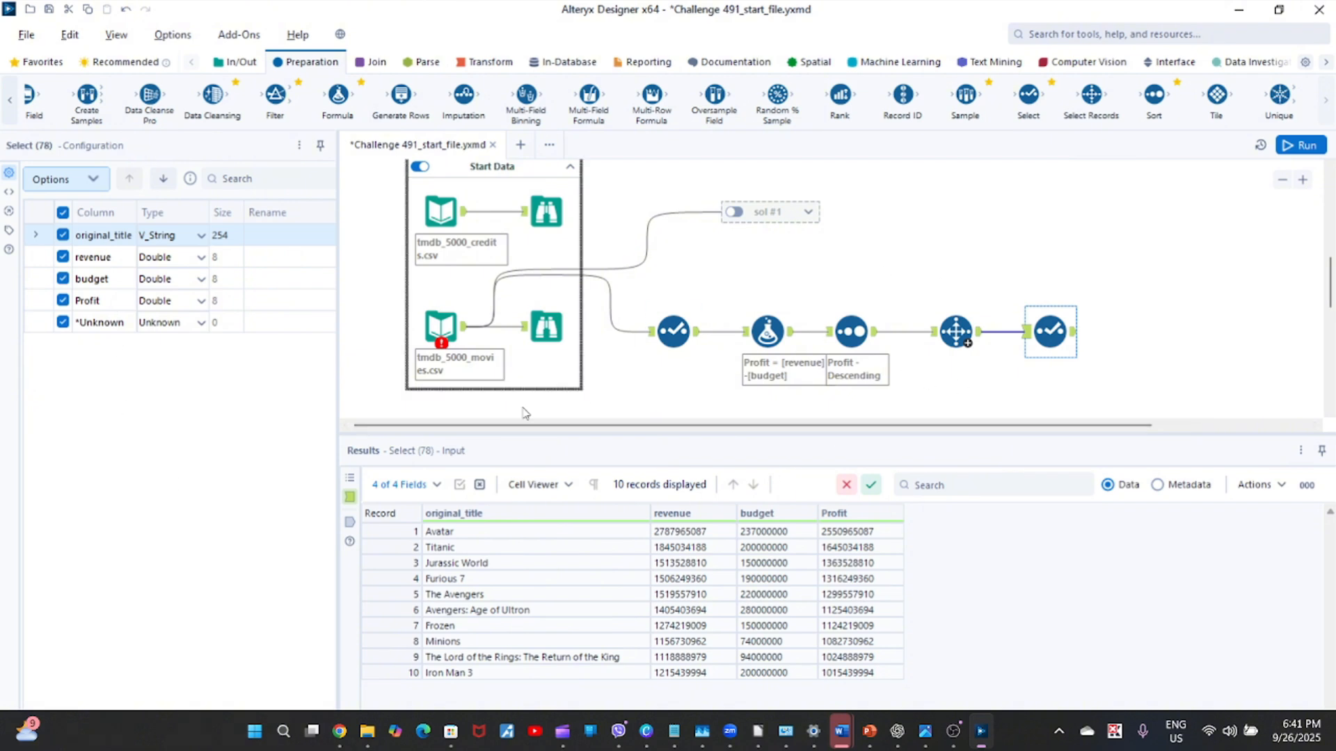
left_click(62, 258)
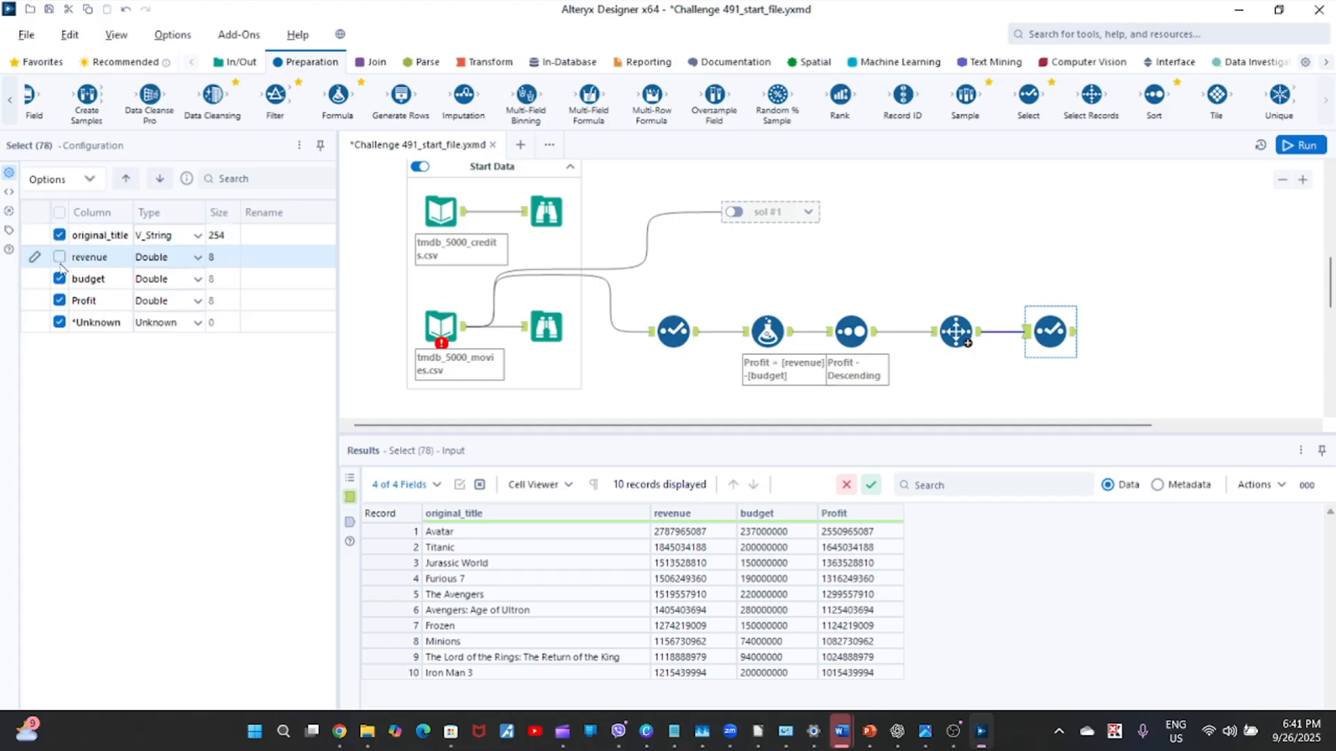
left_click(60, 280)
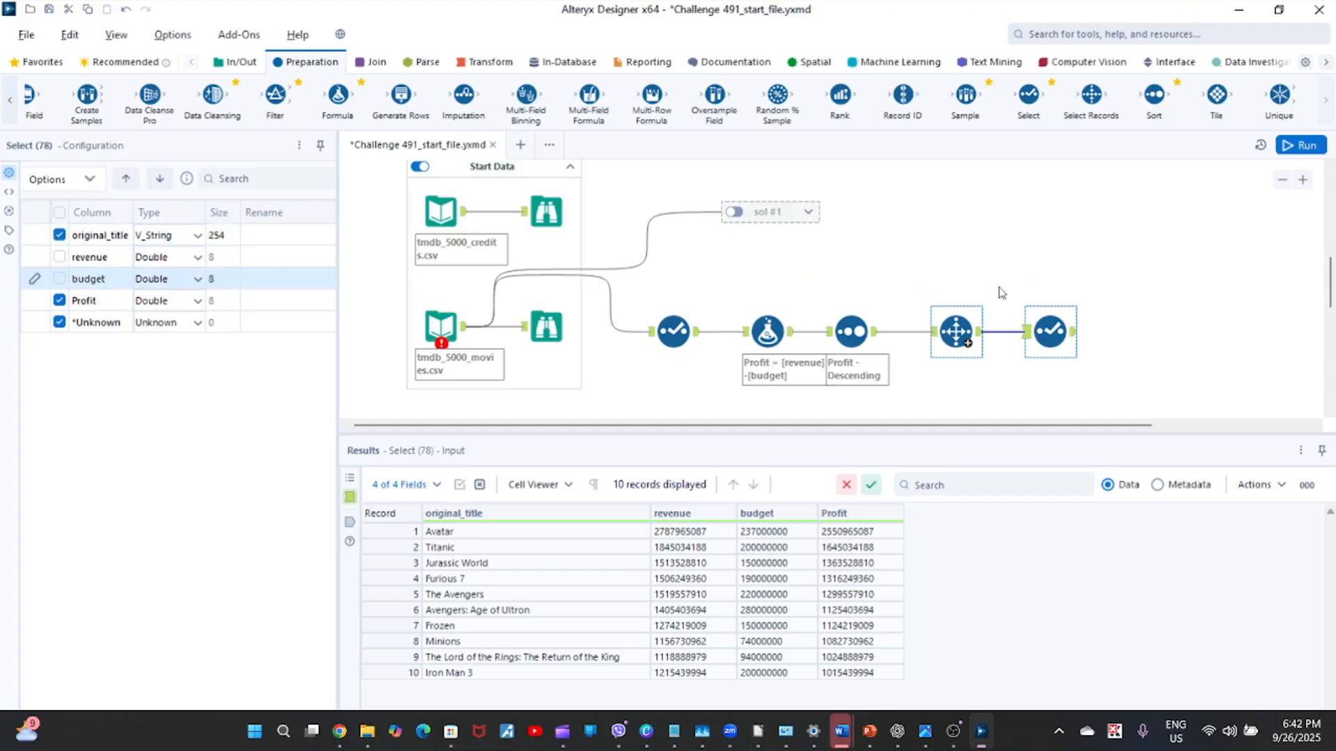
Rerun the workflow with the reduced column selection and dismiss the completion notification.
left_click(1309, 147)
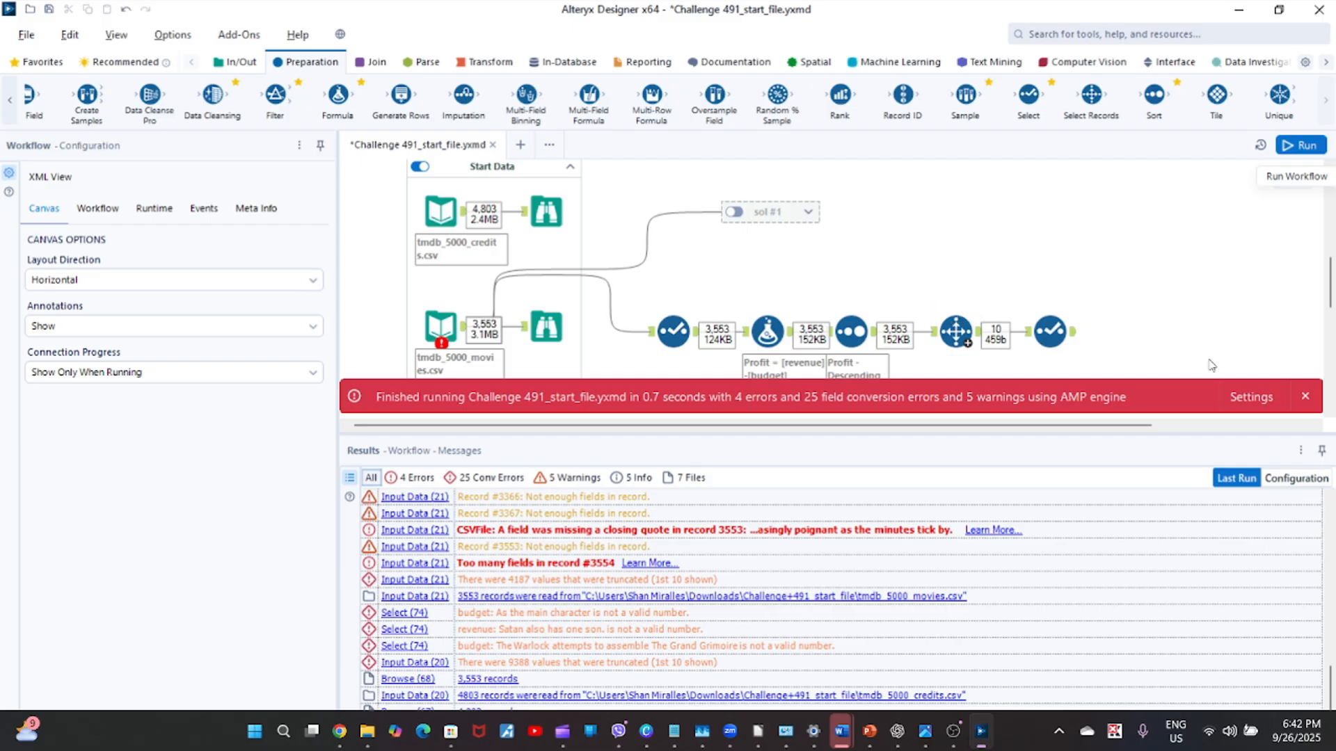
left_click(1305, 396)
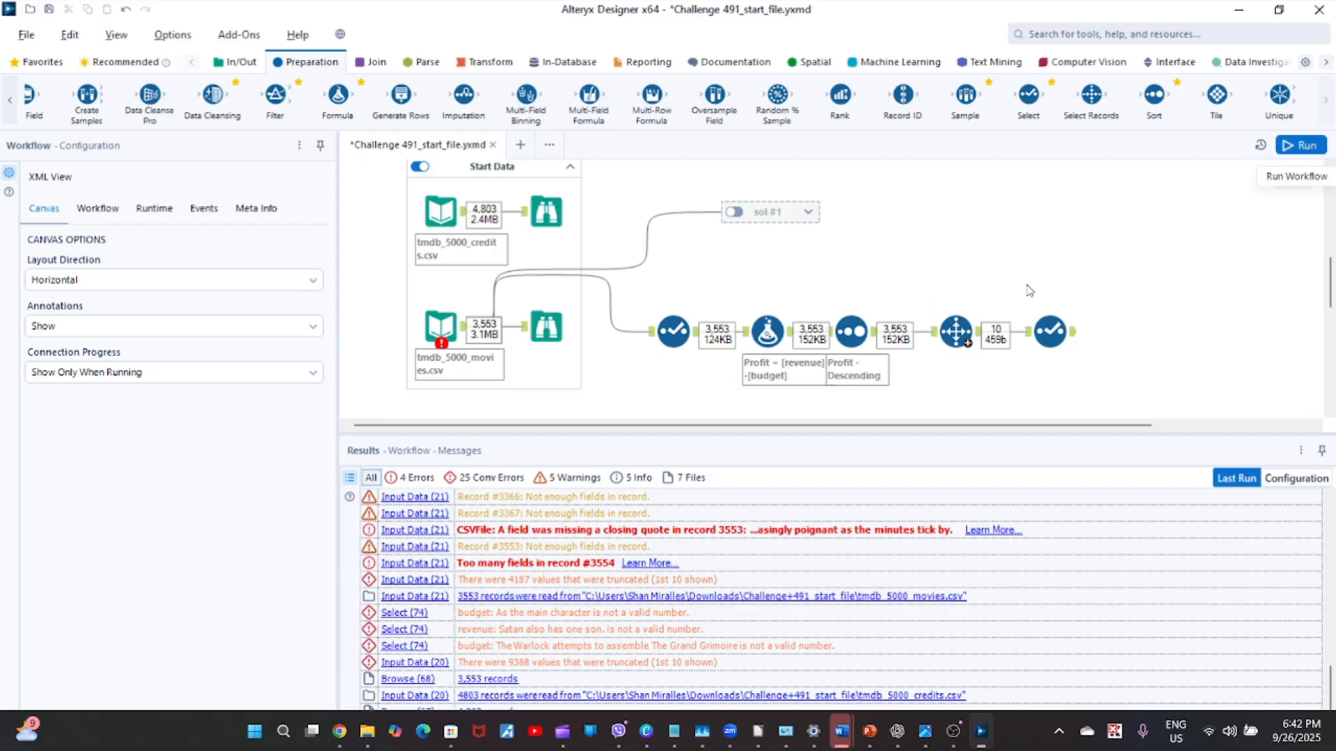
Review the final Select output, the Profit formula's available columns, and the first Select tool's output and input data.
left_click(1071, 338)
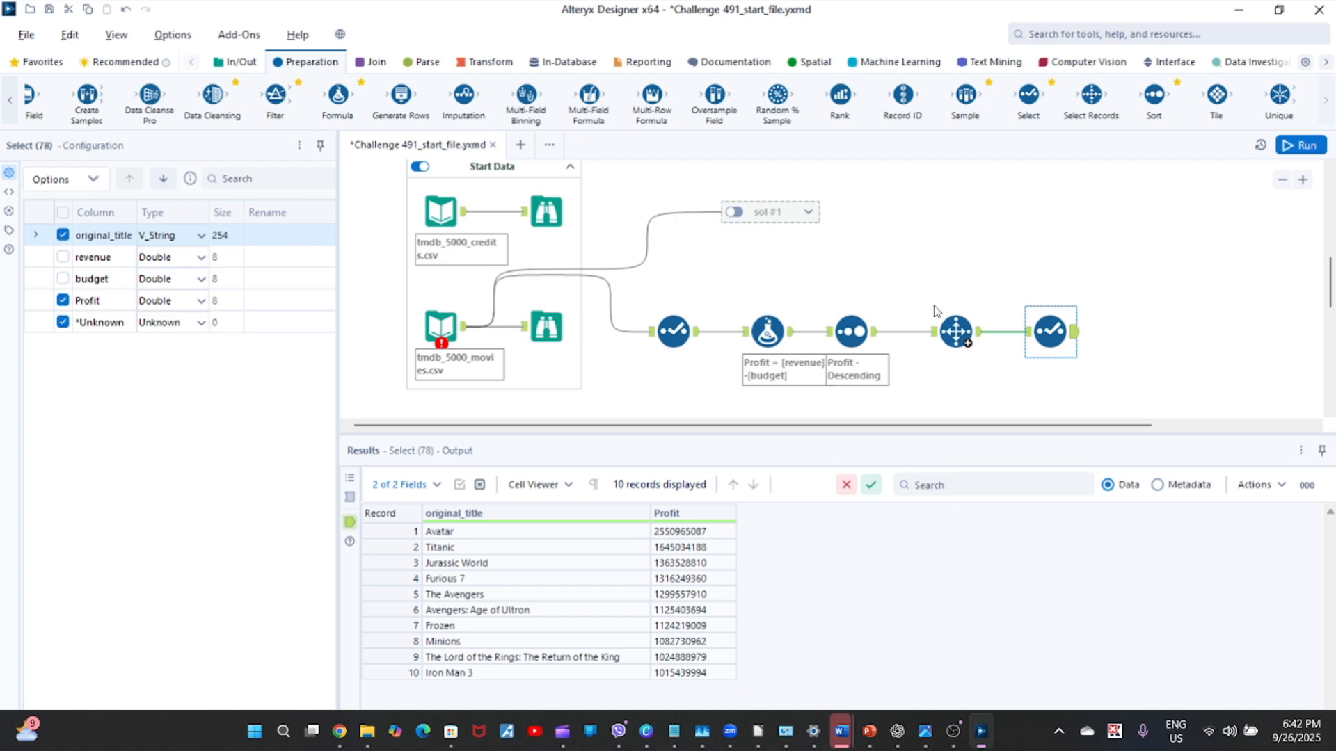
left_click(685, 339)
left_click(768, 335)
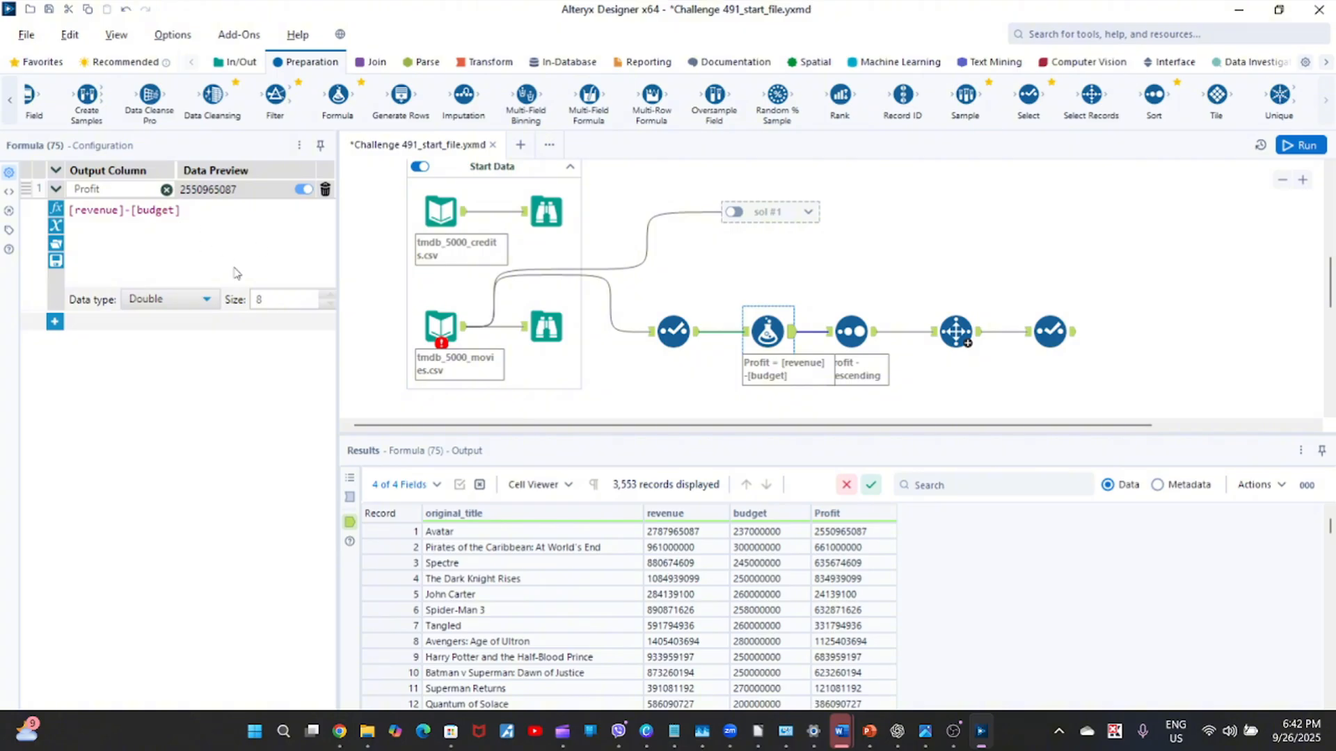
left_click(55, 230)
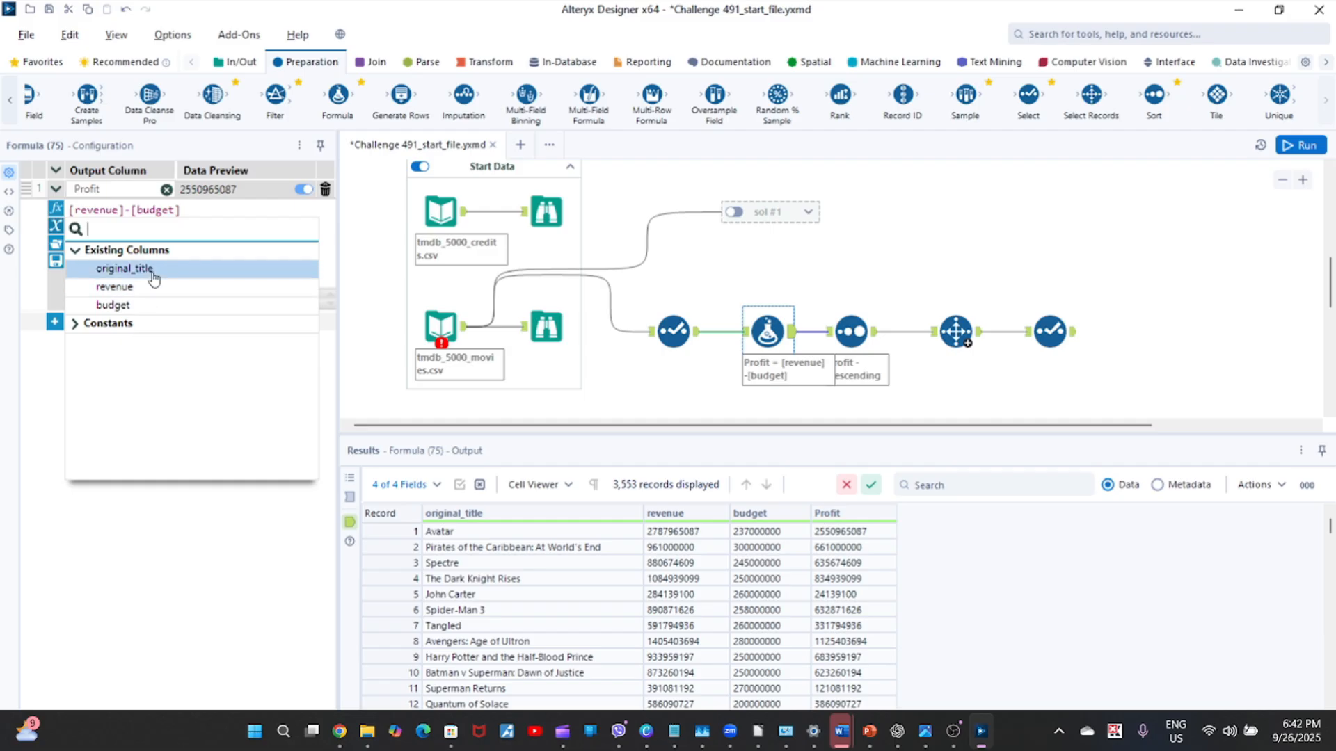
left_click(673, 332)
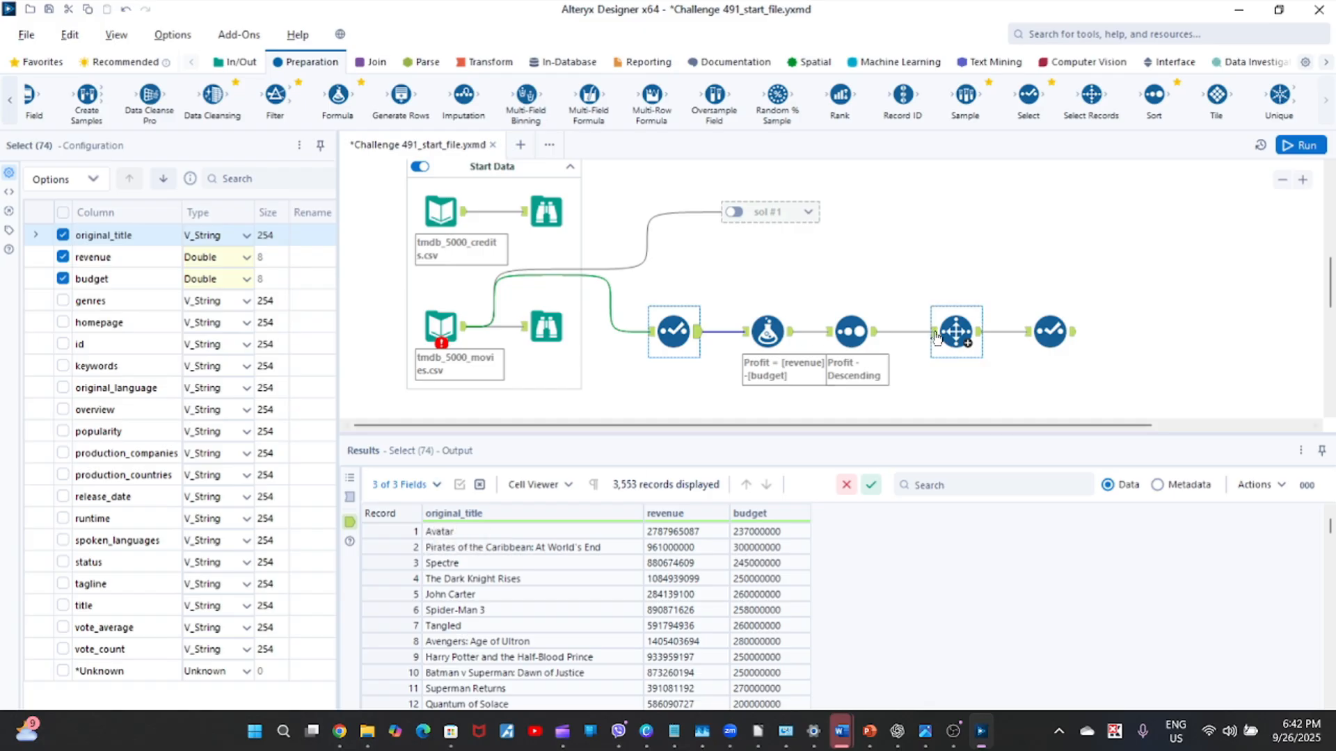
left_click(350, 496)
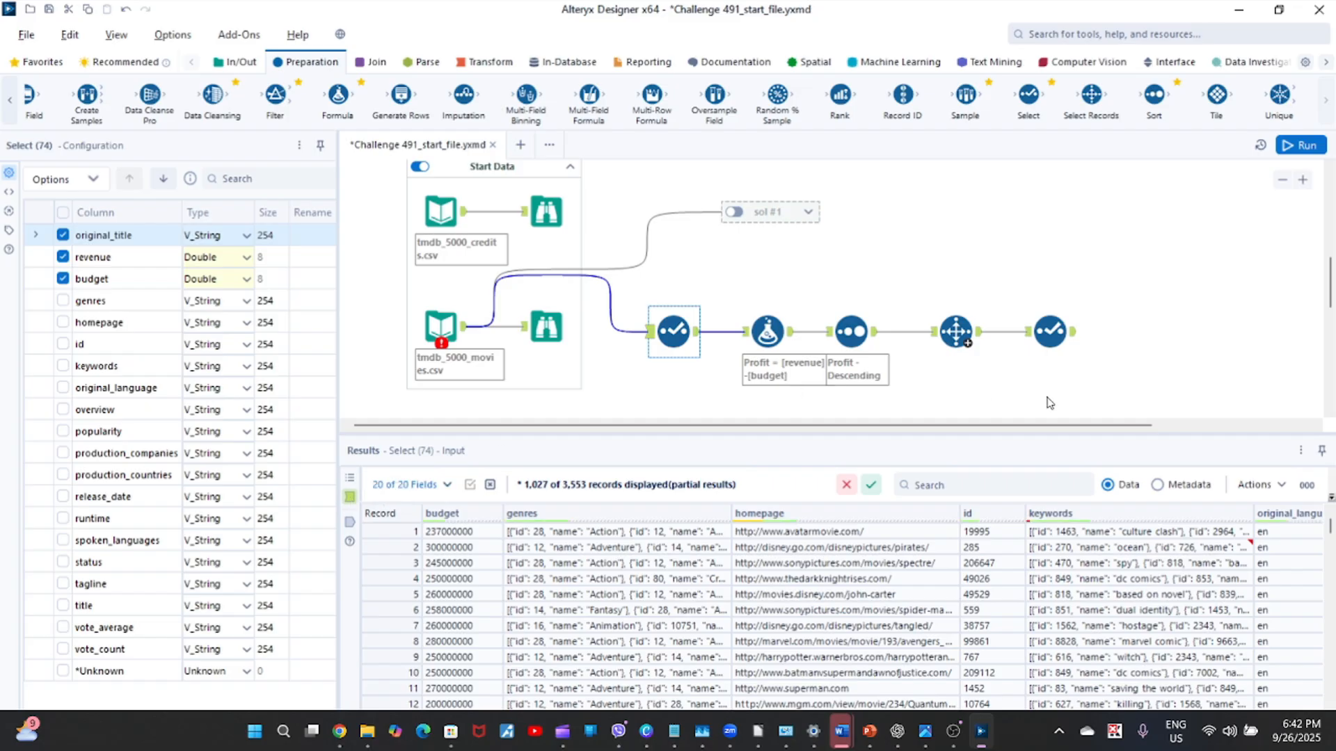
left_click(1075, 334)
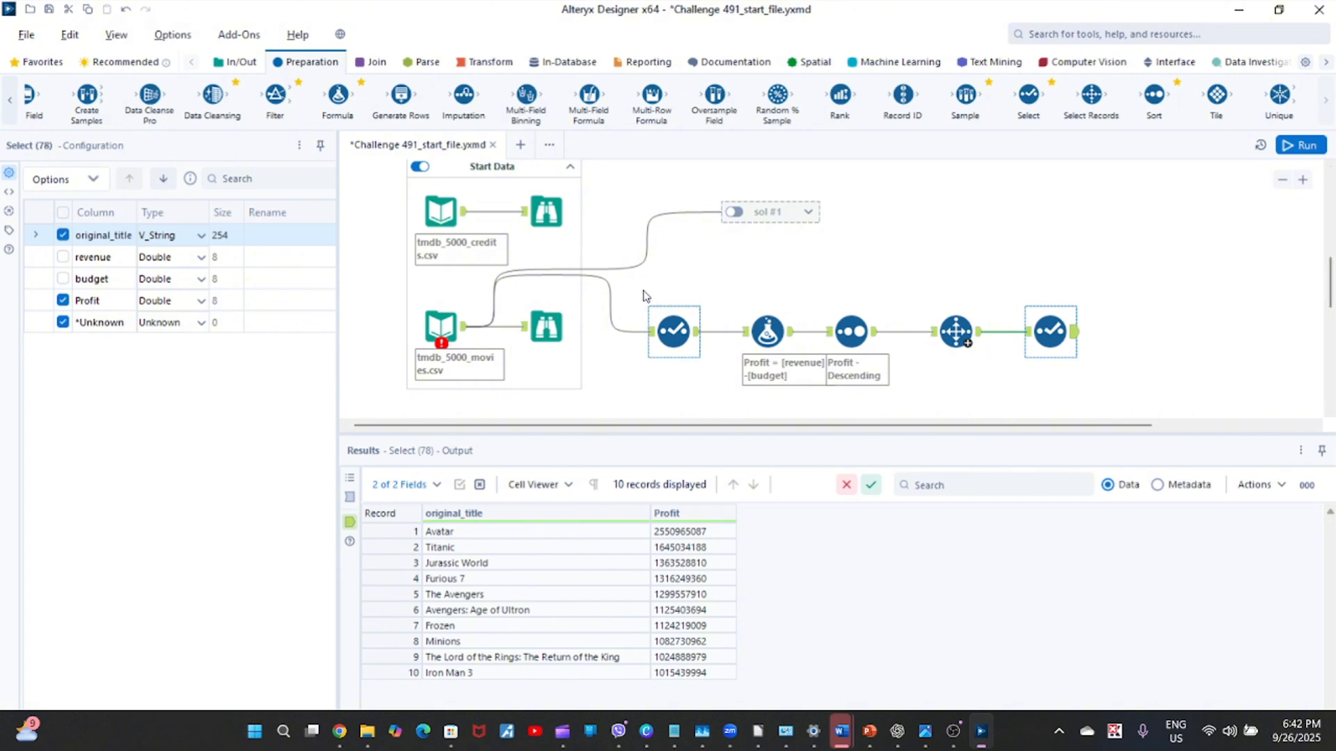
Group the five profit-calculation tools, from the first Select to the last, in a new container captioned "sol 2".
left_click_drag(641, 290, 1099, 395)
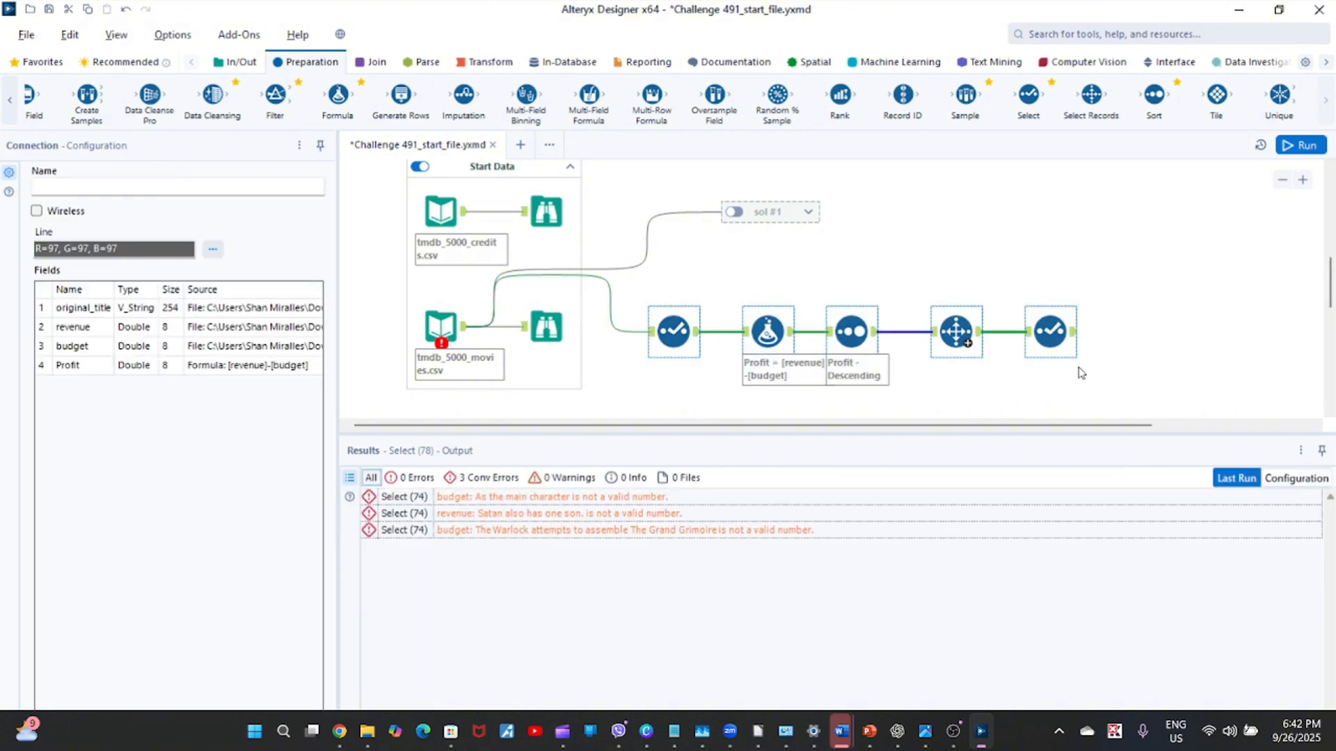
right_click(1061, 338)
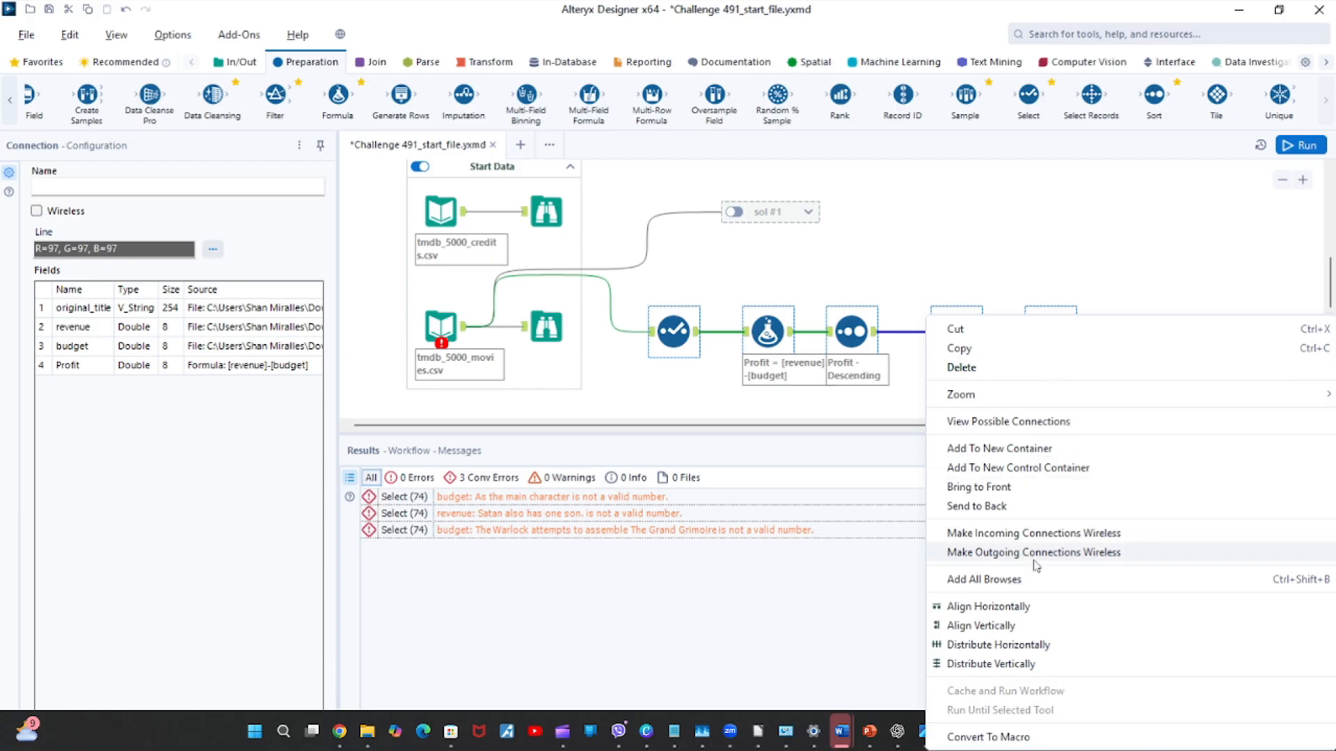
left_click(1052, 448)
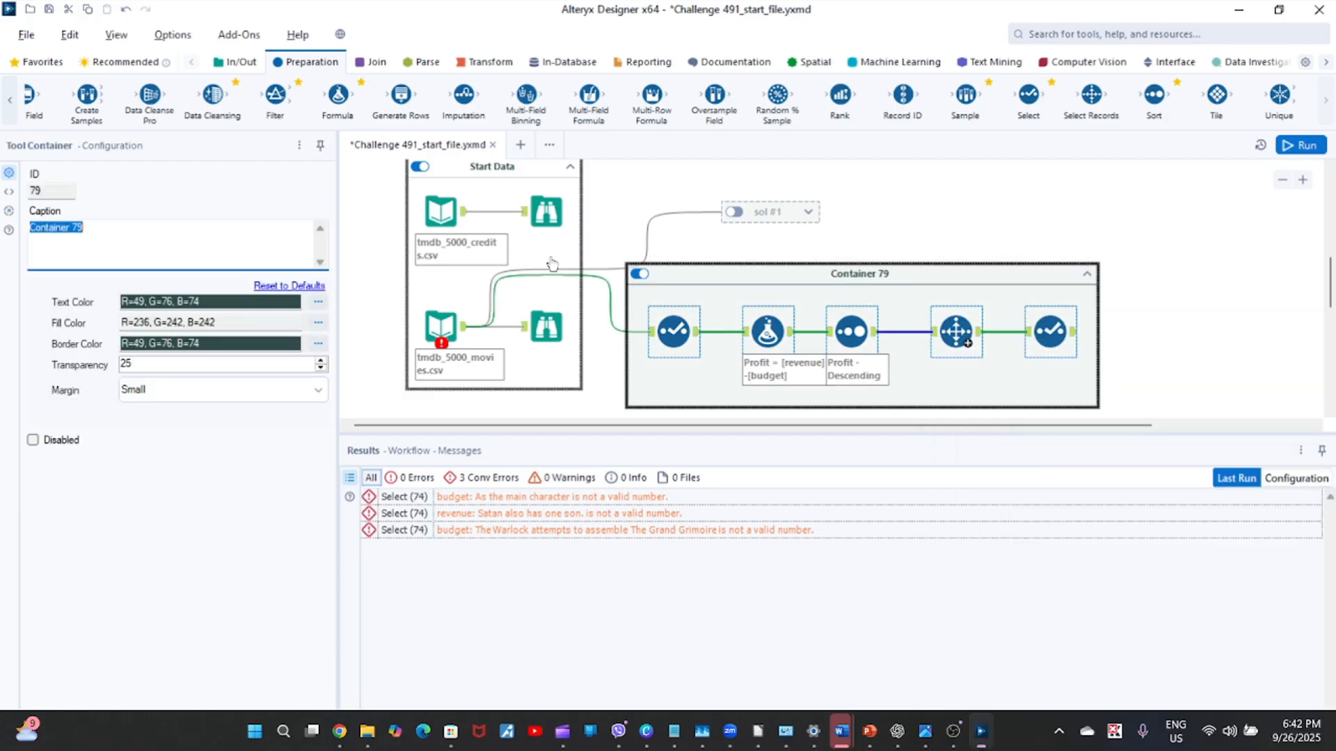
left_click(107, 227)
left_click_drag(108, 226, 2, 233)
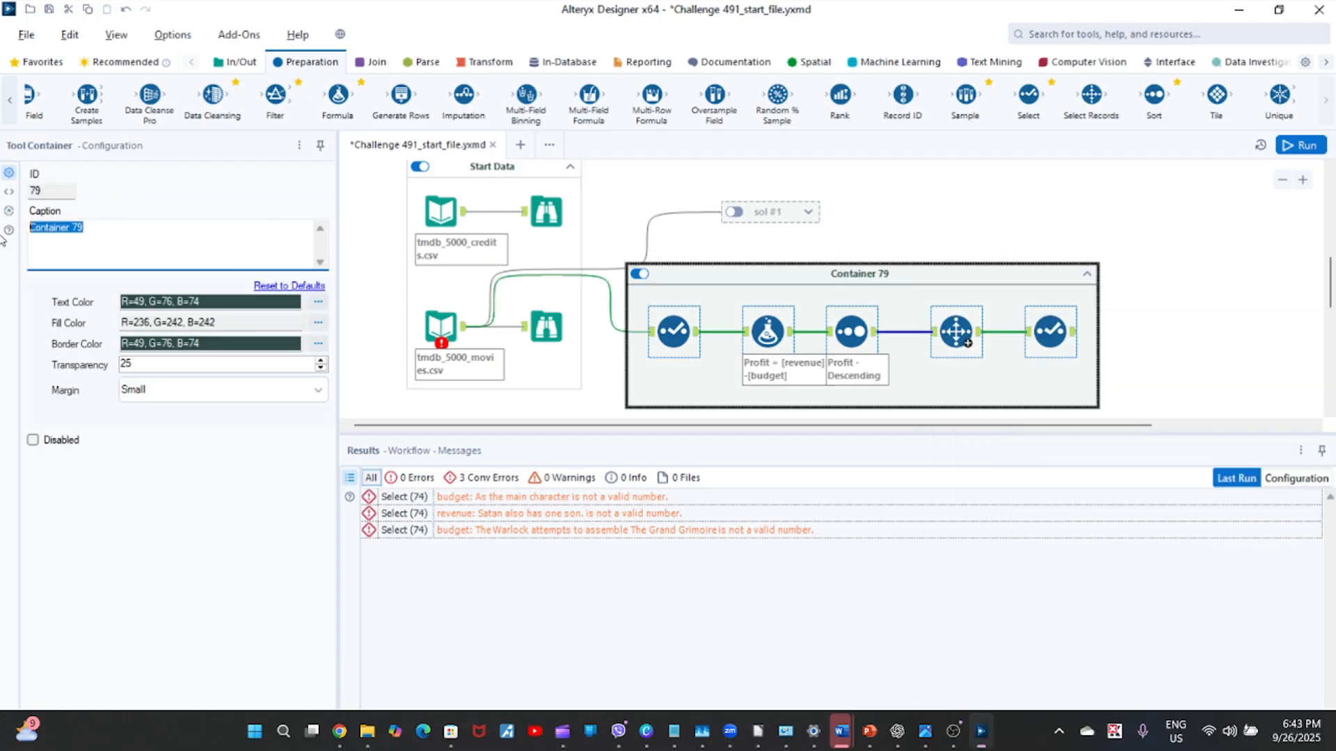
type("sol 2")
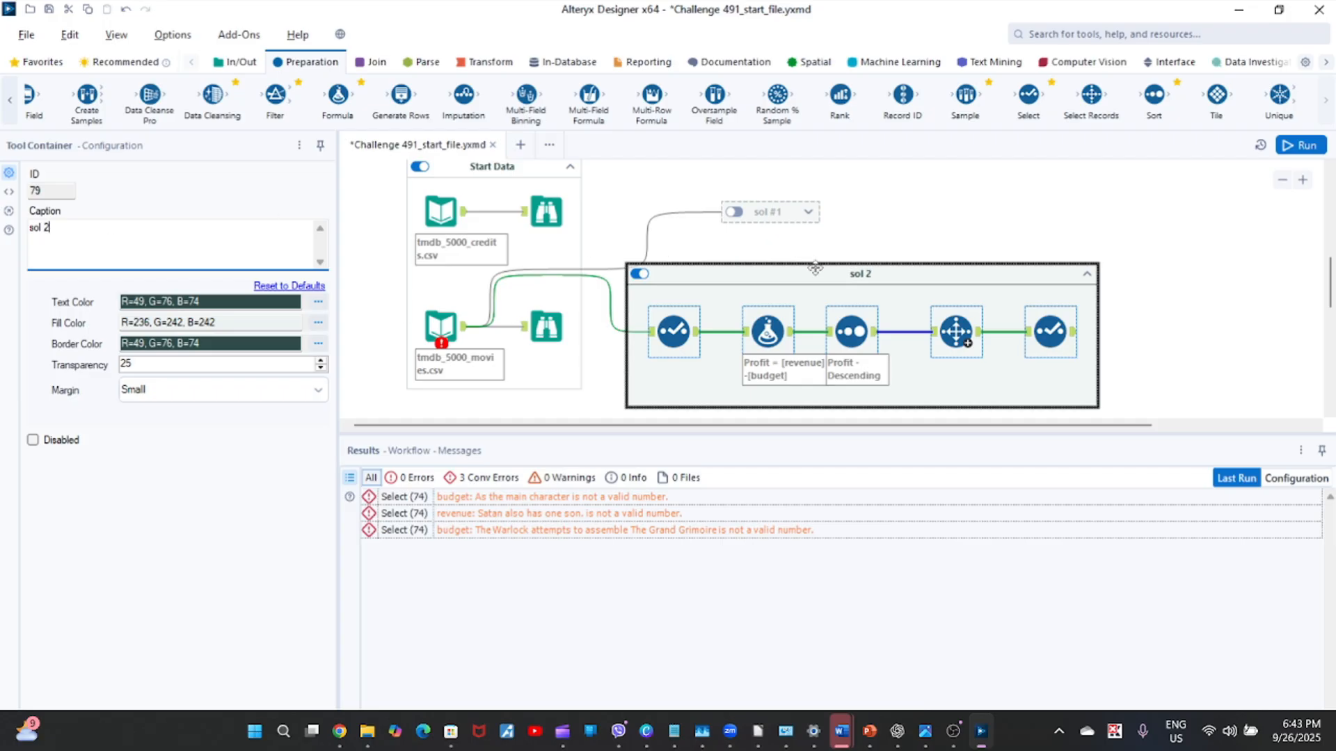
Disable and collapse the sol 2 container, and place it directly beneath the sol #1 container.
left_click(639, 275)
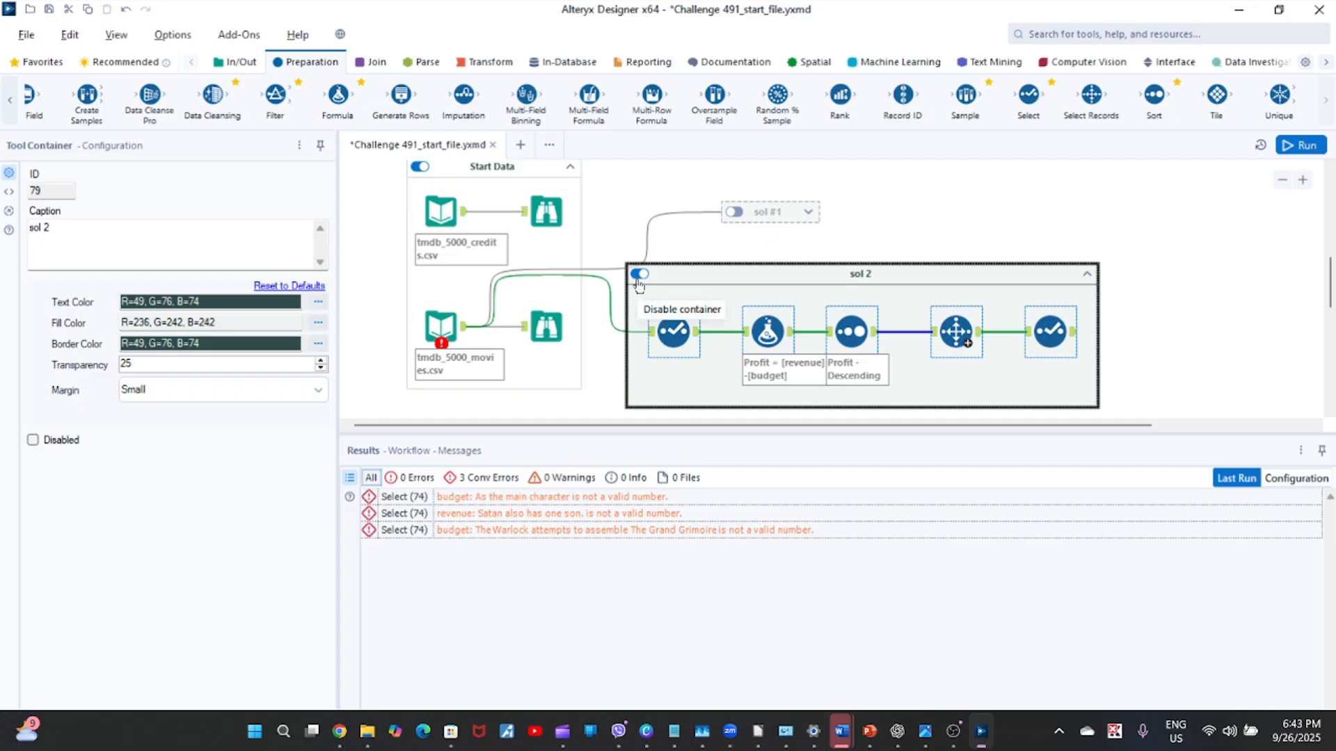
left_click(1089, 277)
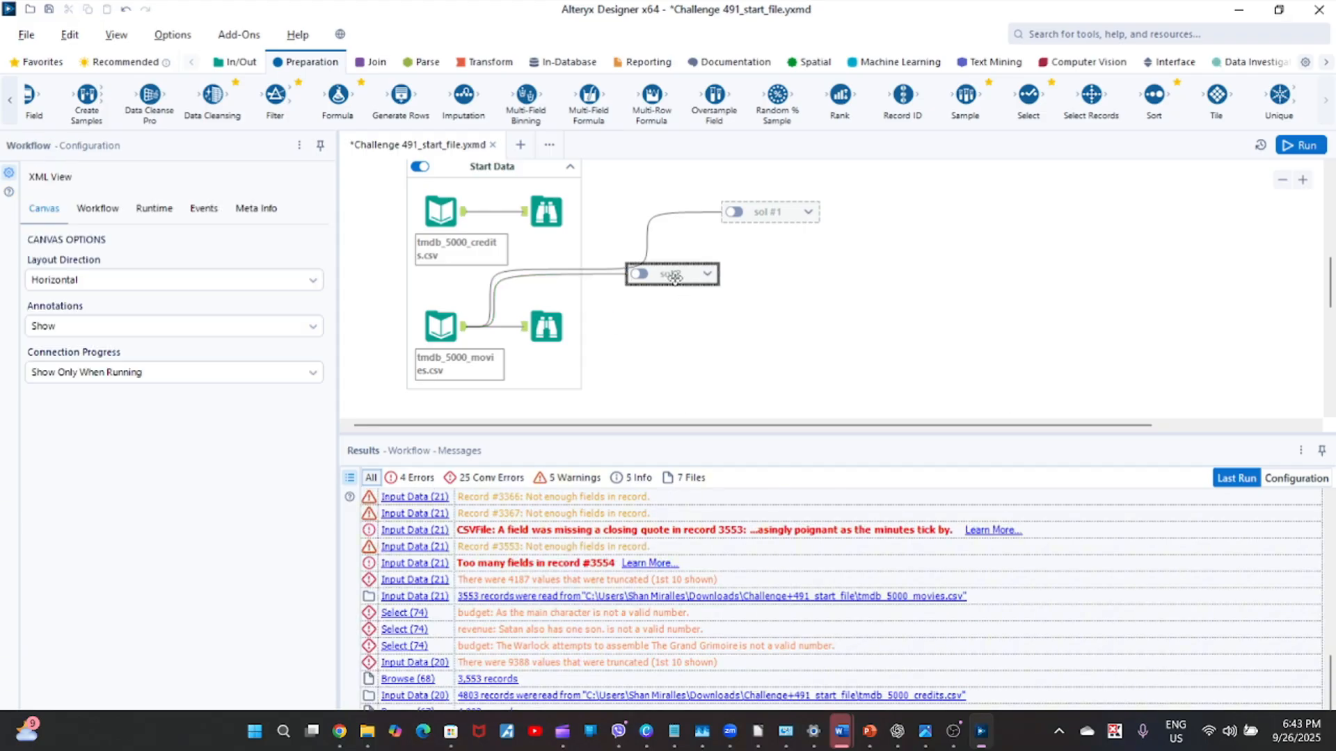
left_click_drag(674, 276, 779, 246)
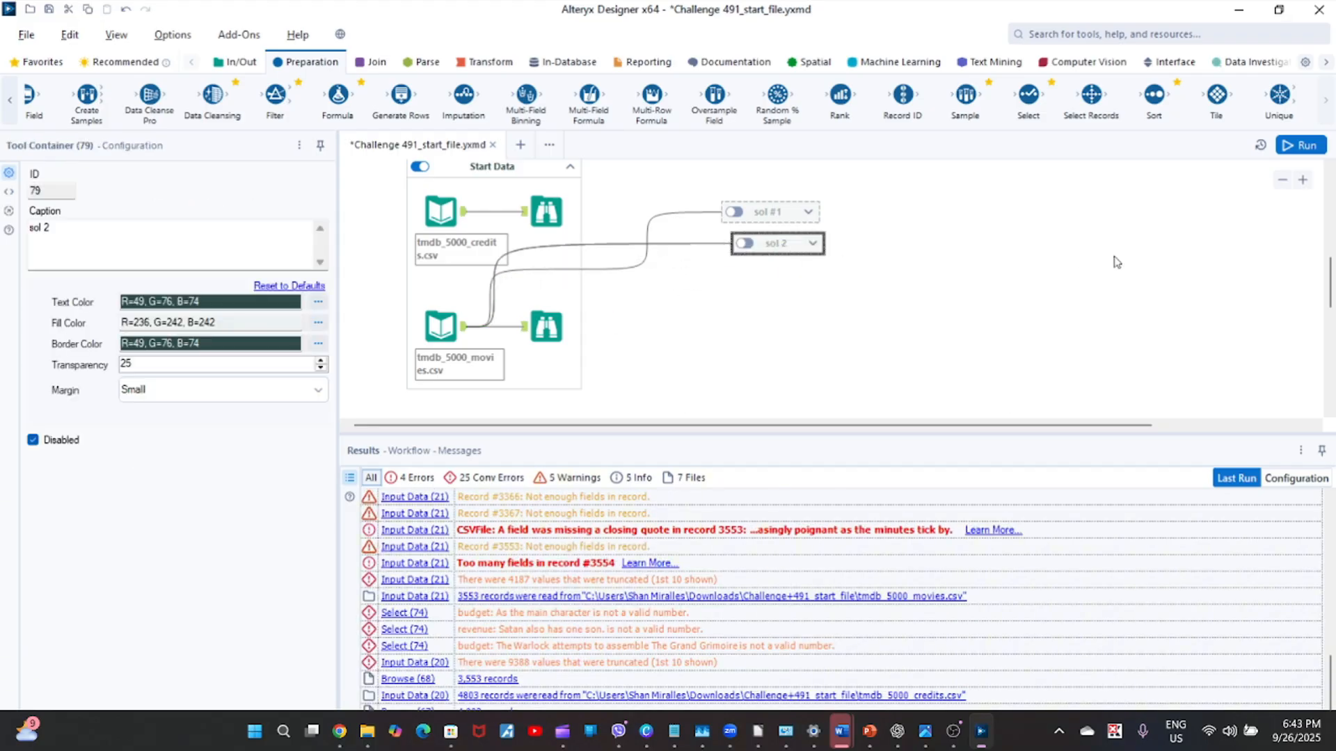
Review the third challenge question about spoken languages and display its provided solution.
left_click_drag(1330, 282, 1330, 224)
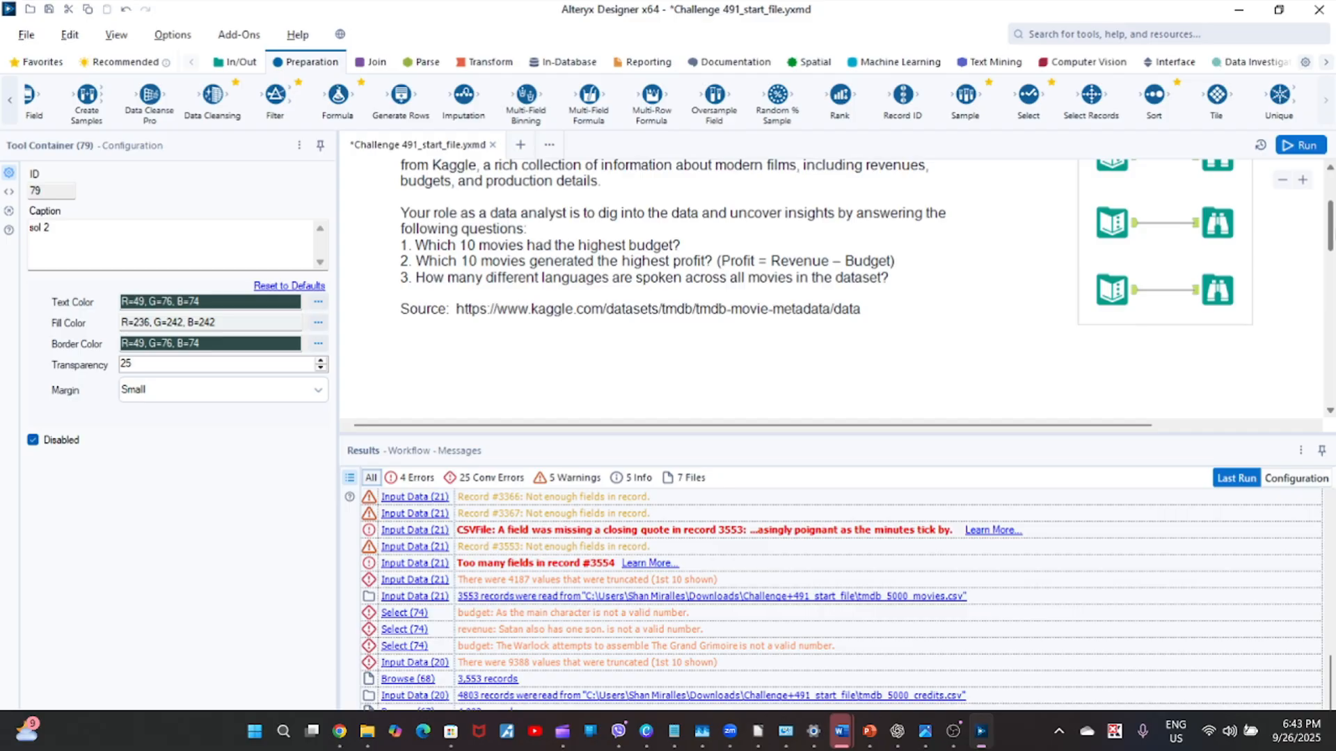
left_click(1218, 290)
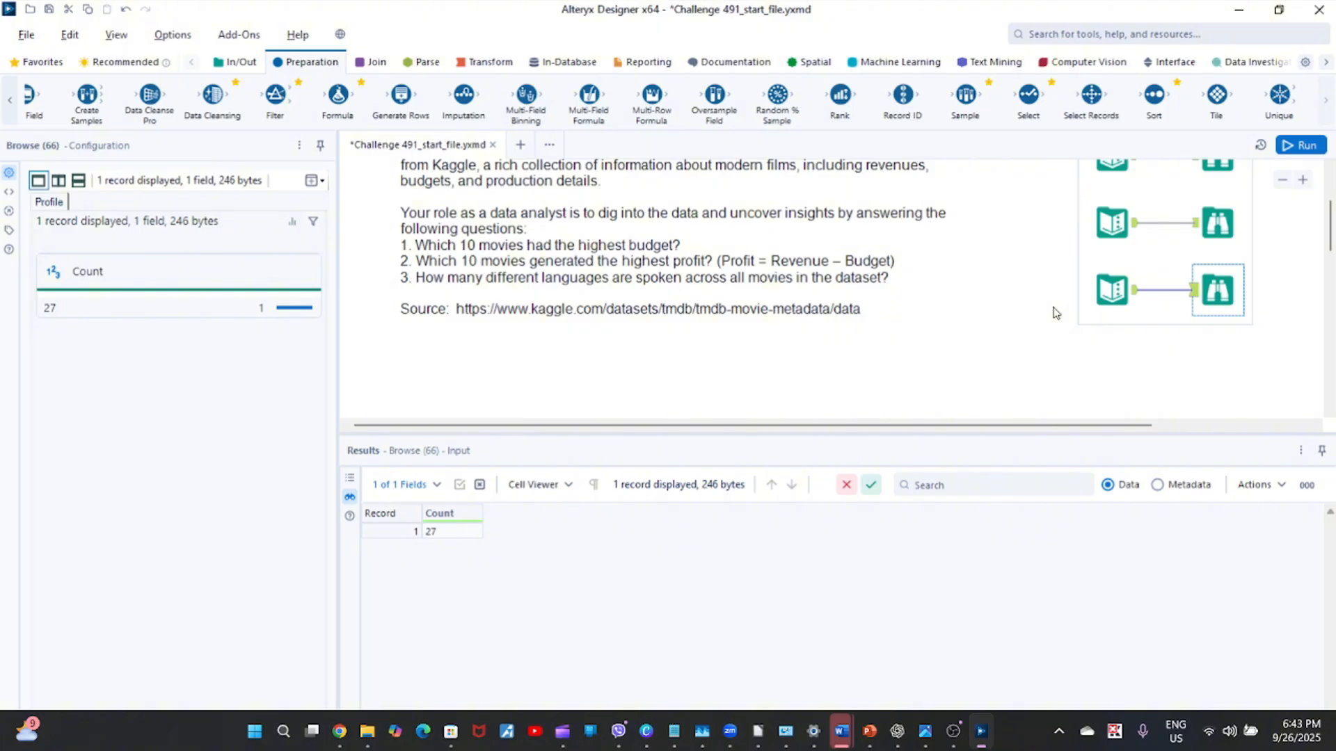
left_click(1122, 314, "ctrl")
Display the tmdb_5000_movies.csv input's output records and browse across the columns for language information.
left_click_drag(1331, 231, 1330, 279)
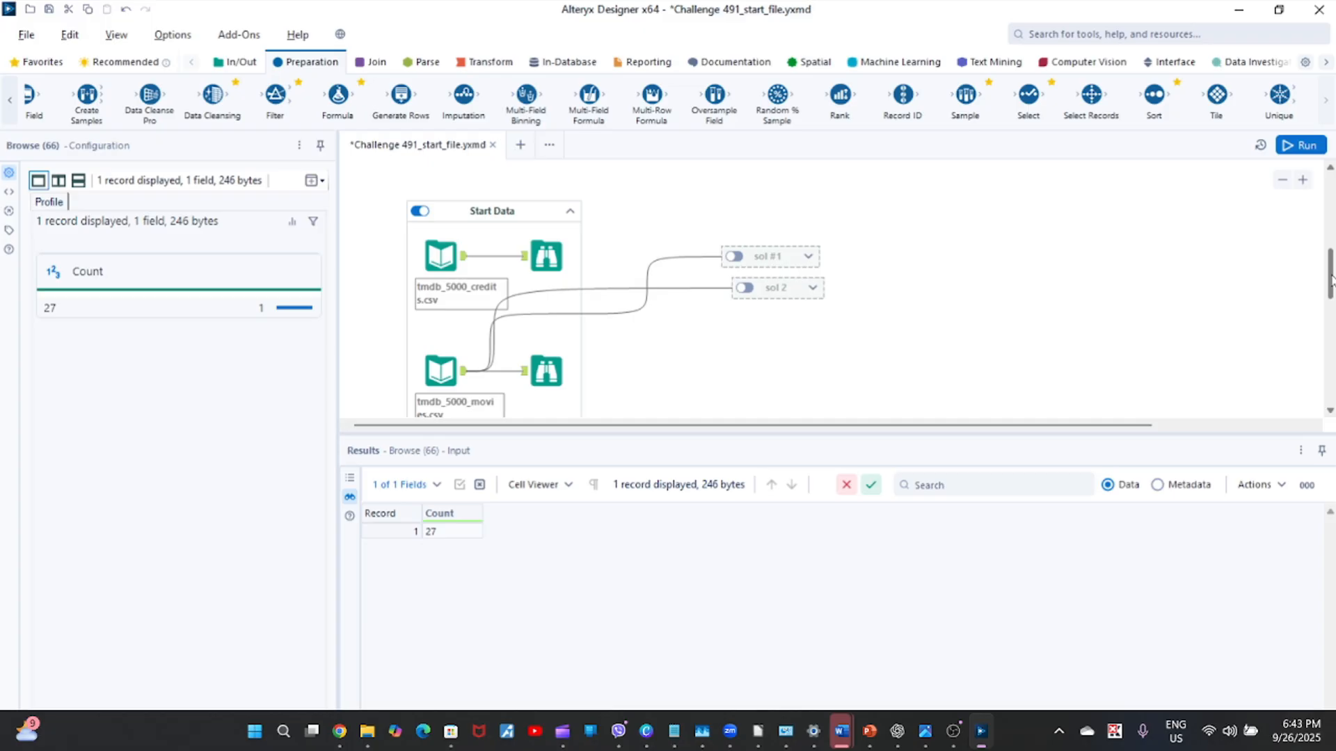
left_click(464, 382)
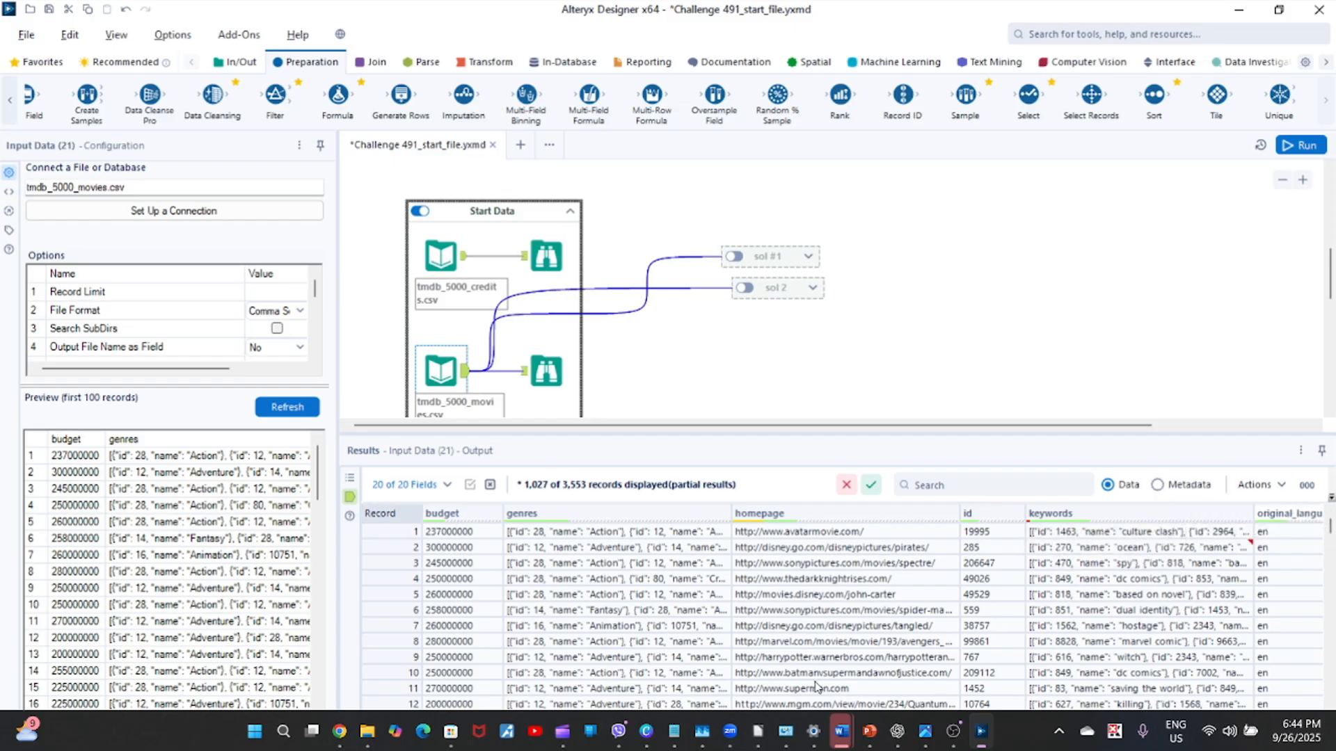
left_click(1091, 583)
scroll(1091, 588, "right", 5)
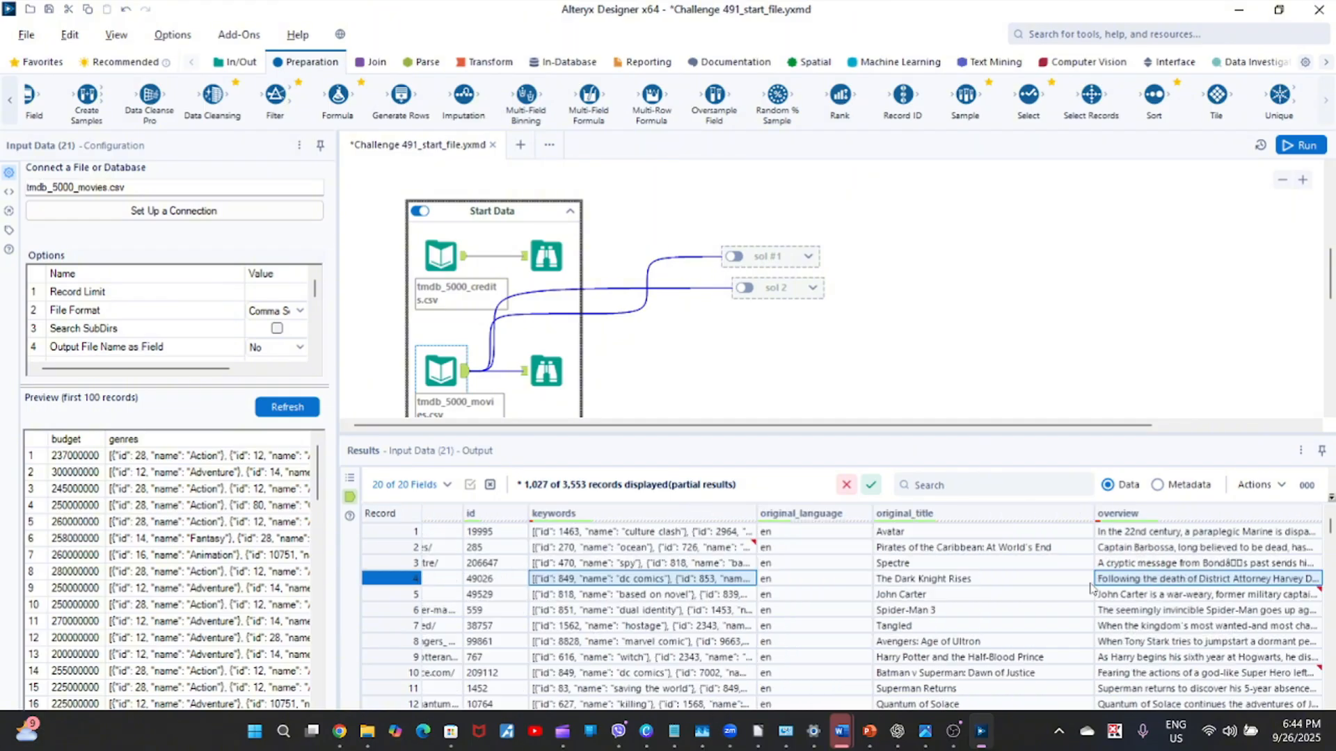
key("Left")
key("Left")
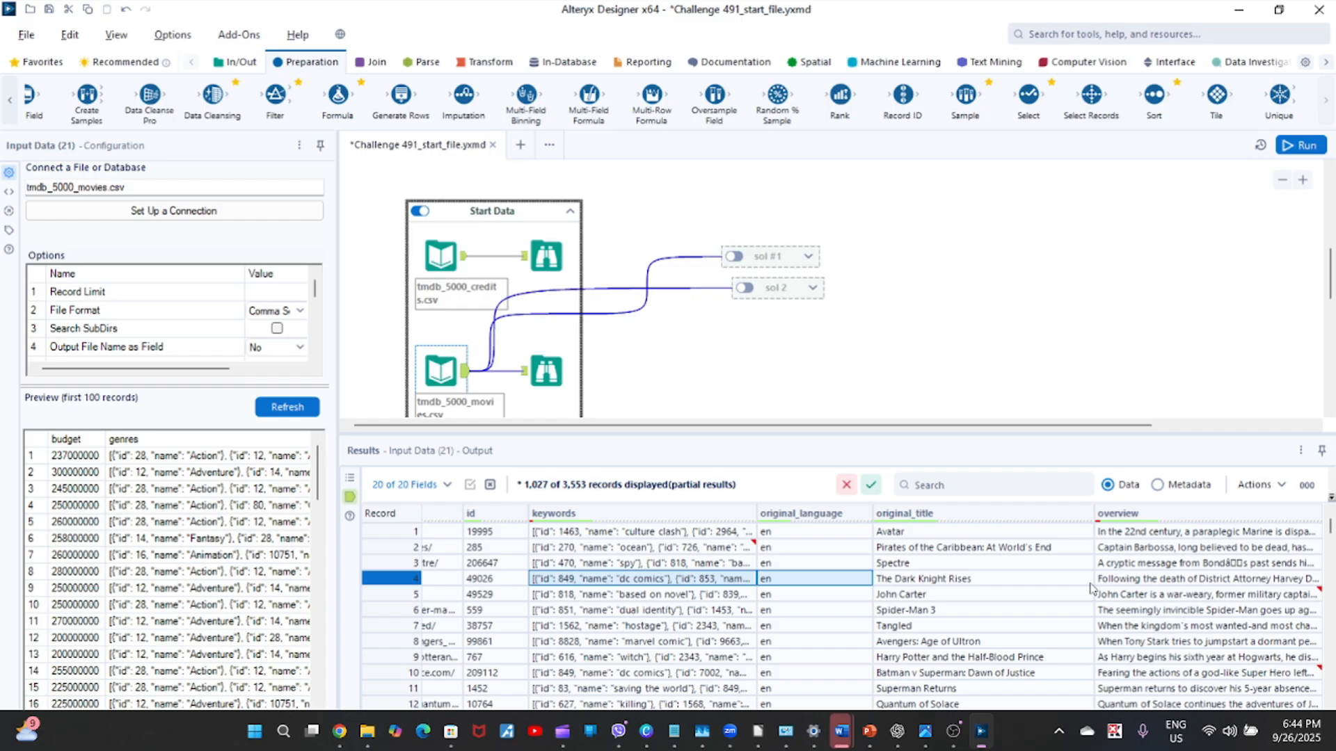
key("Right")
key("Right")
key("Left")
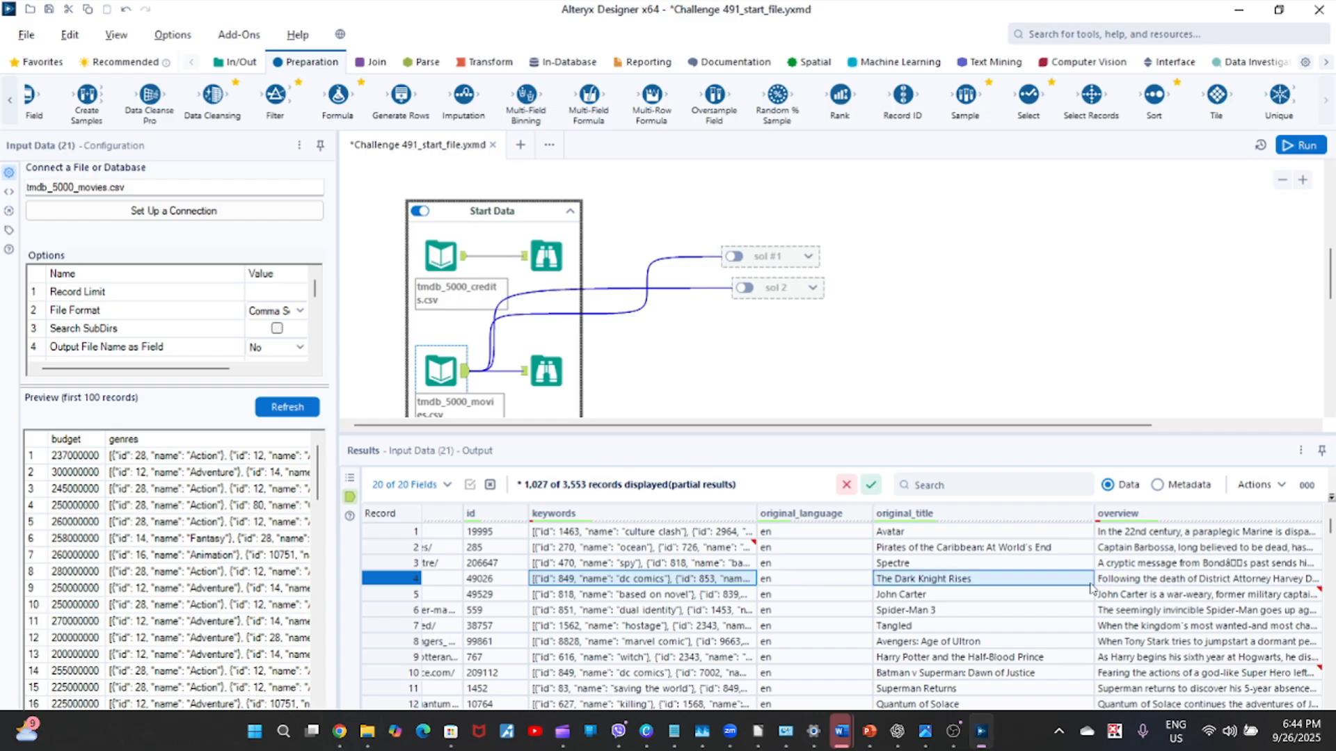
key("Left")
key("Right")
key("Right")
key("Right")
key("Right")
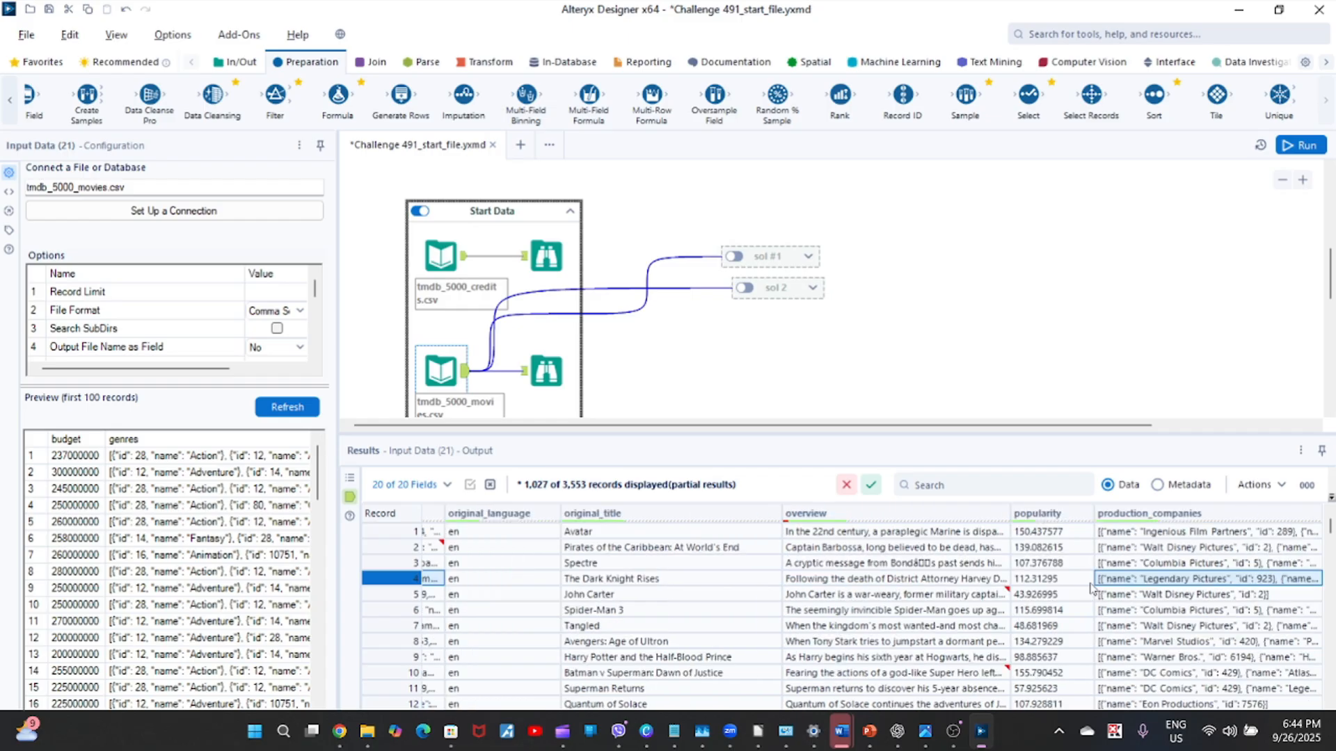
key("Right")
key("Left")
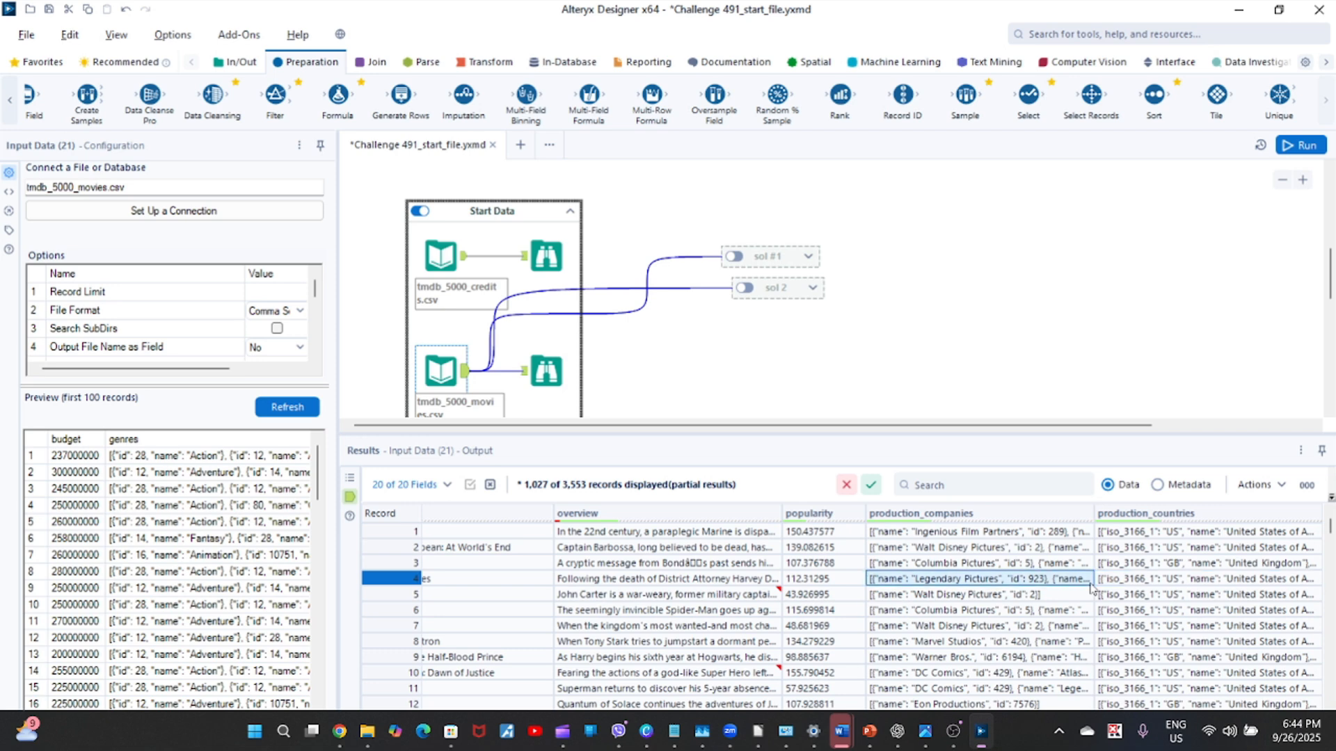
key("Left")
key("Left")
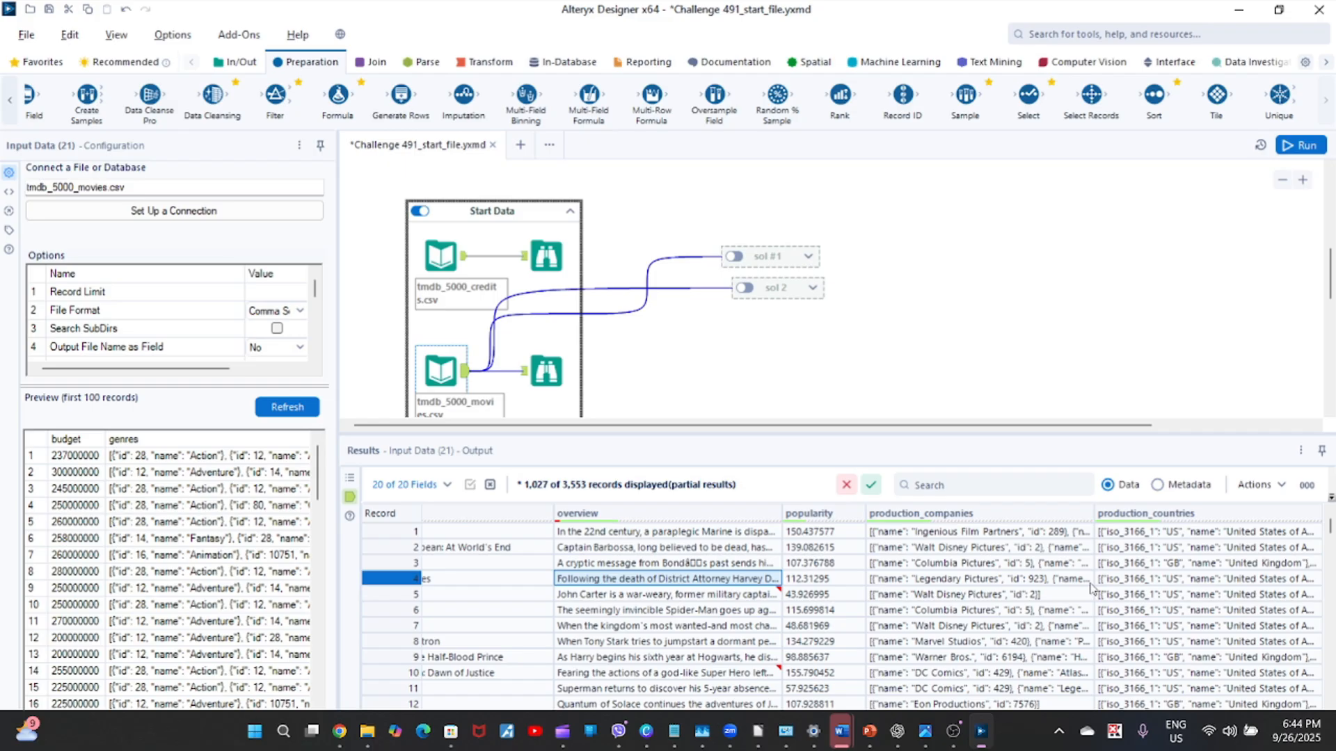
key("Left")
key("Left")
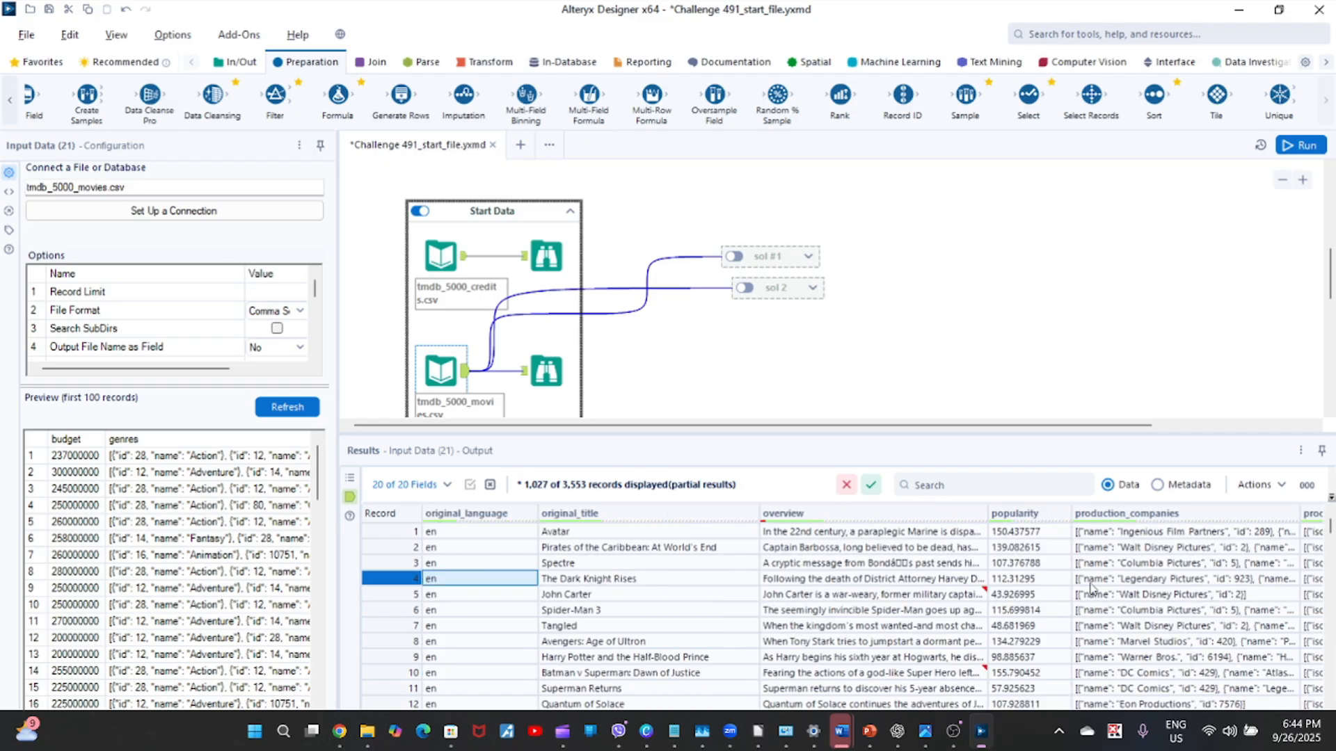
key("Left")
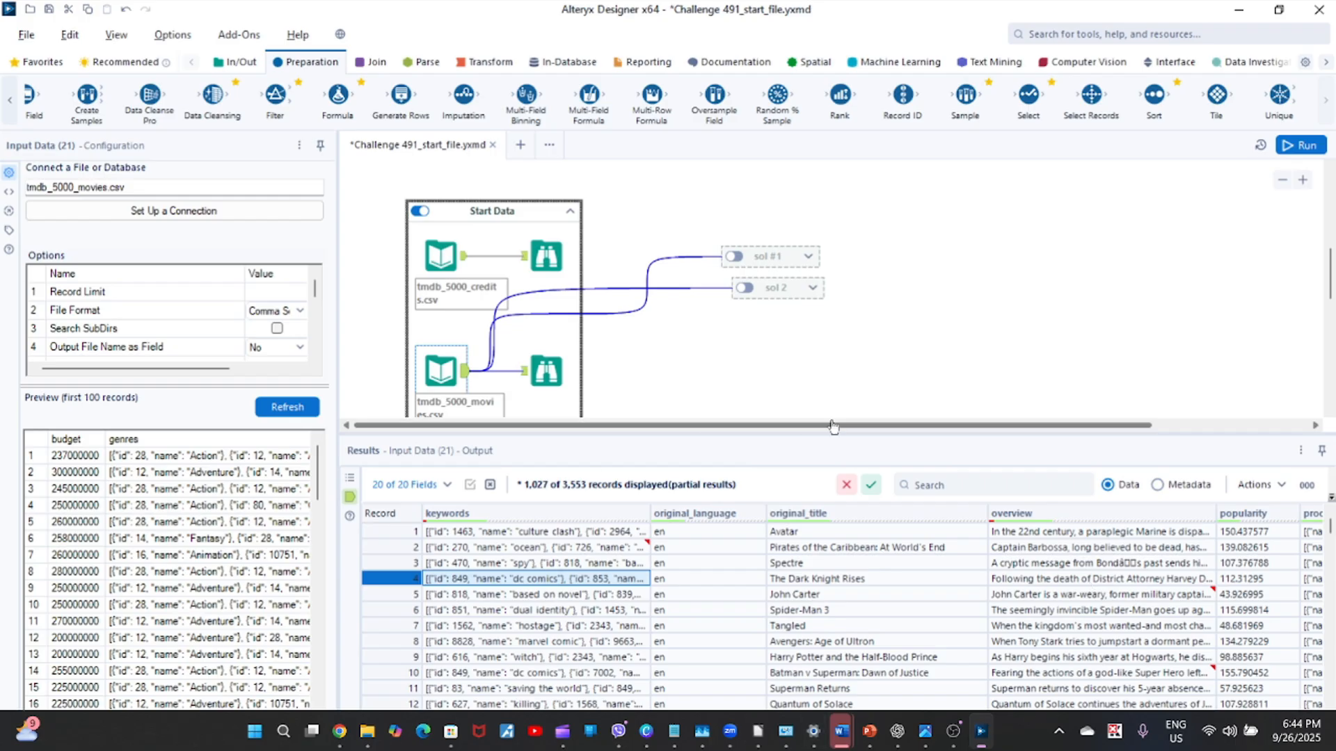
mouse_move(1331, 286)
left_mouse_down()
mouse_move(1330, 240)
mouse_move(1330, 311)
mouse_move(1330, 252)
mouse_move(1330, 268)
left_mouse_up()
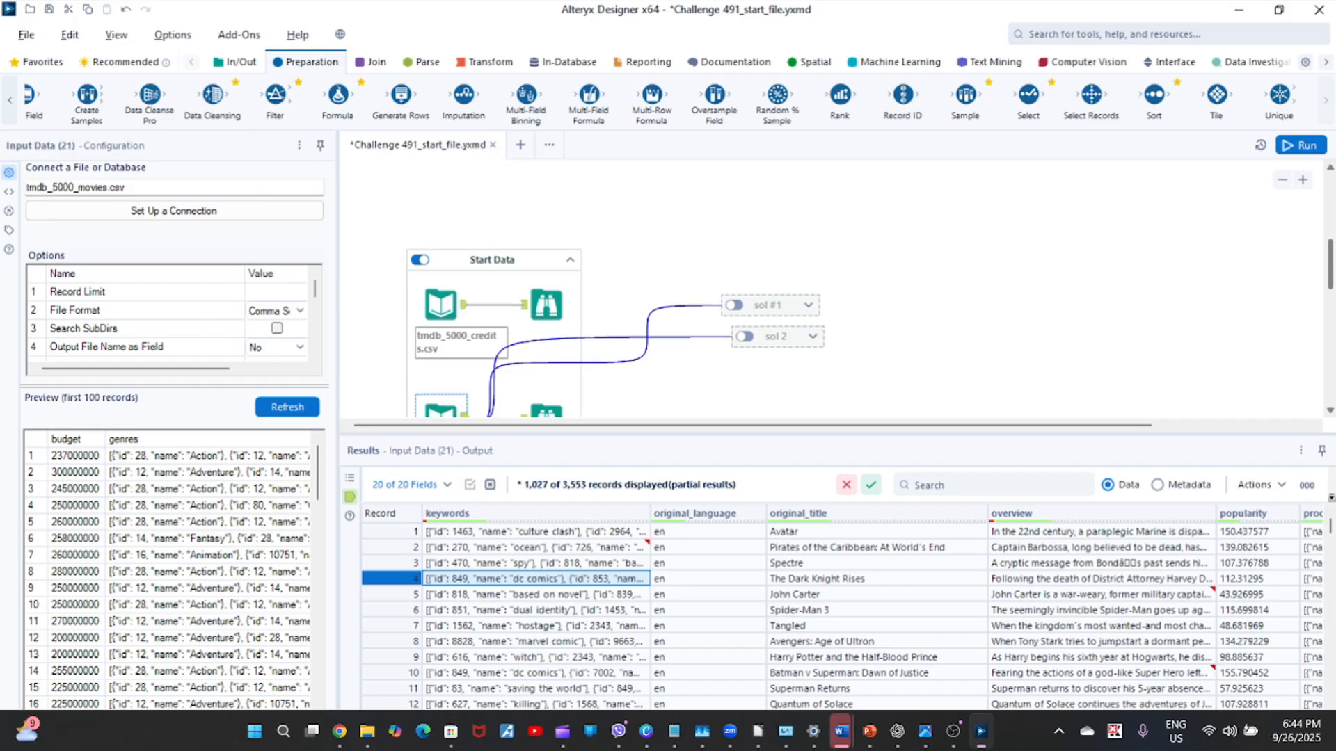
left_click(865, 593)
key("Right")
key("Right")
key("Right")
key("Right")
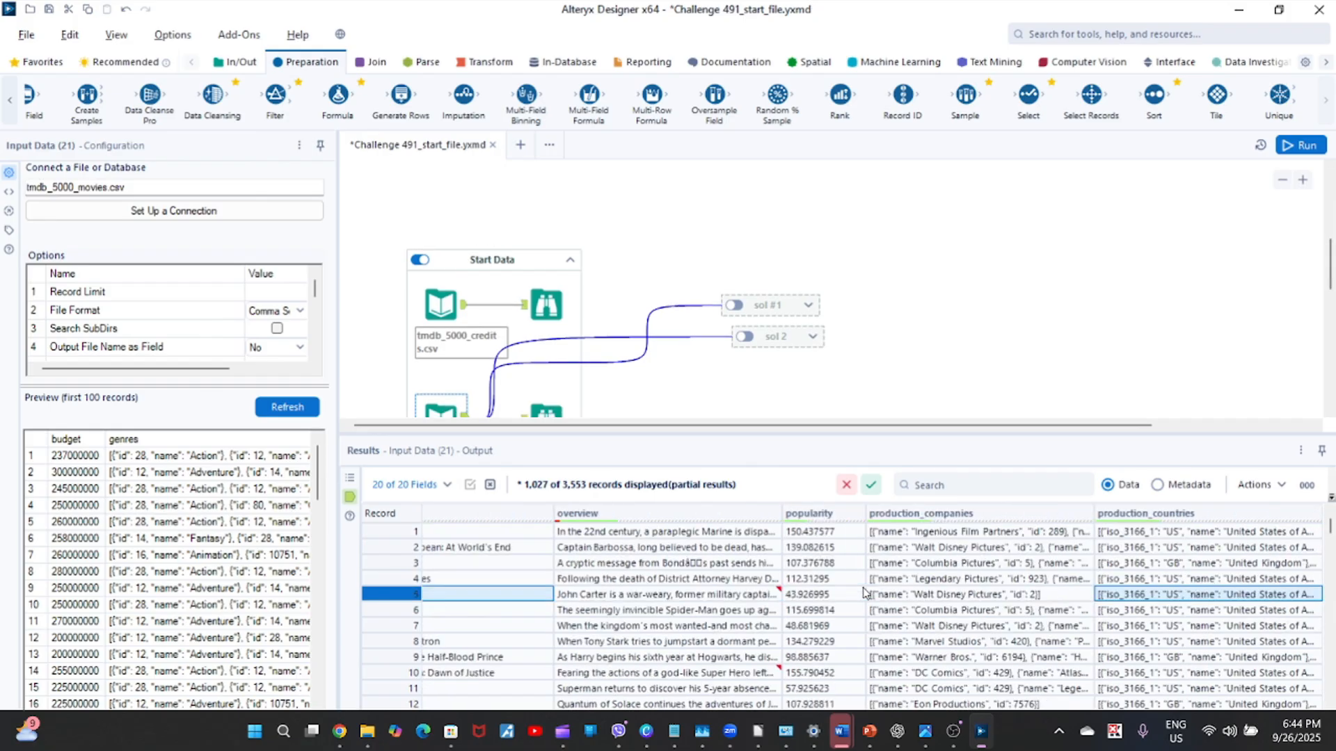
Examine the movies input's field metadata for original_language and spoken_languages, then return the results to the data view.
left_click(1159, 485)
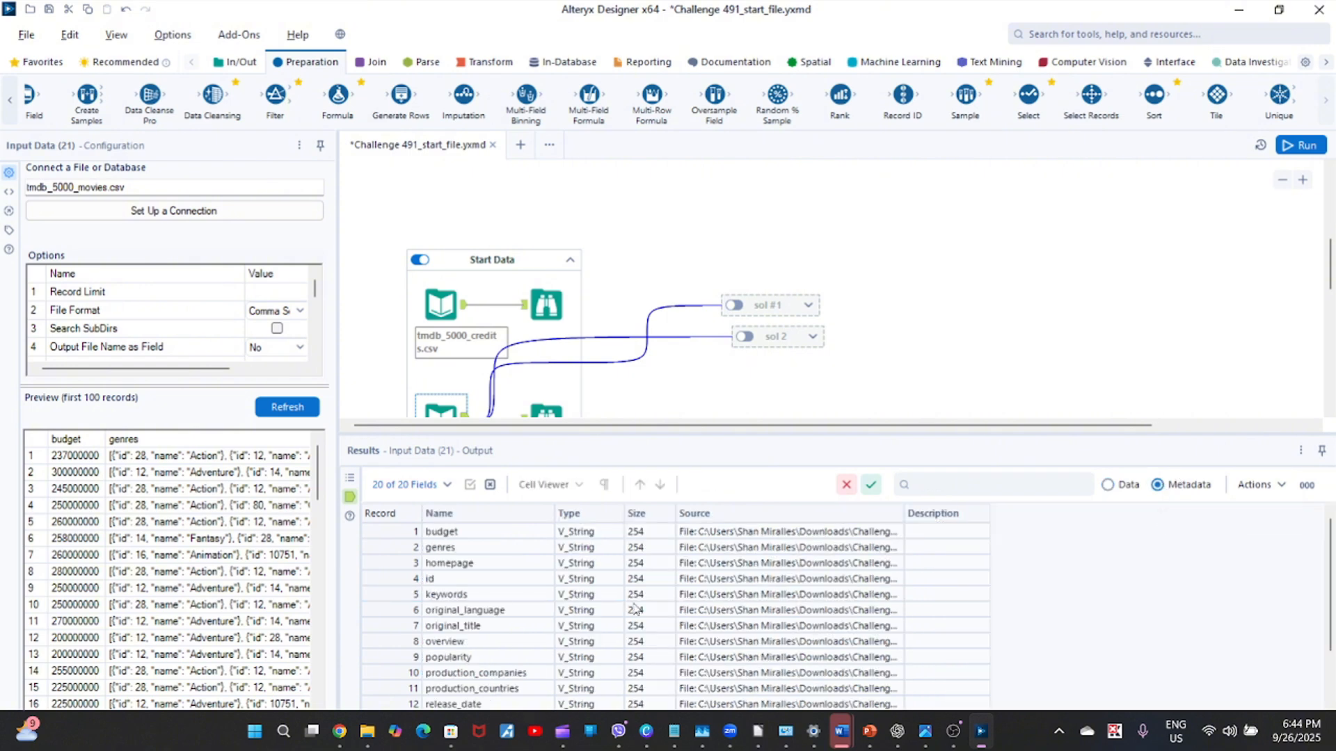
left_click(490, 616)
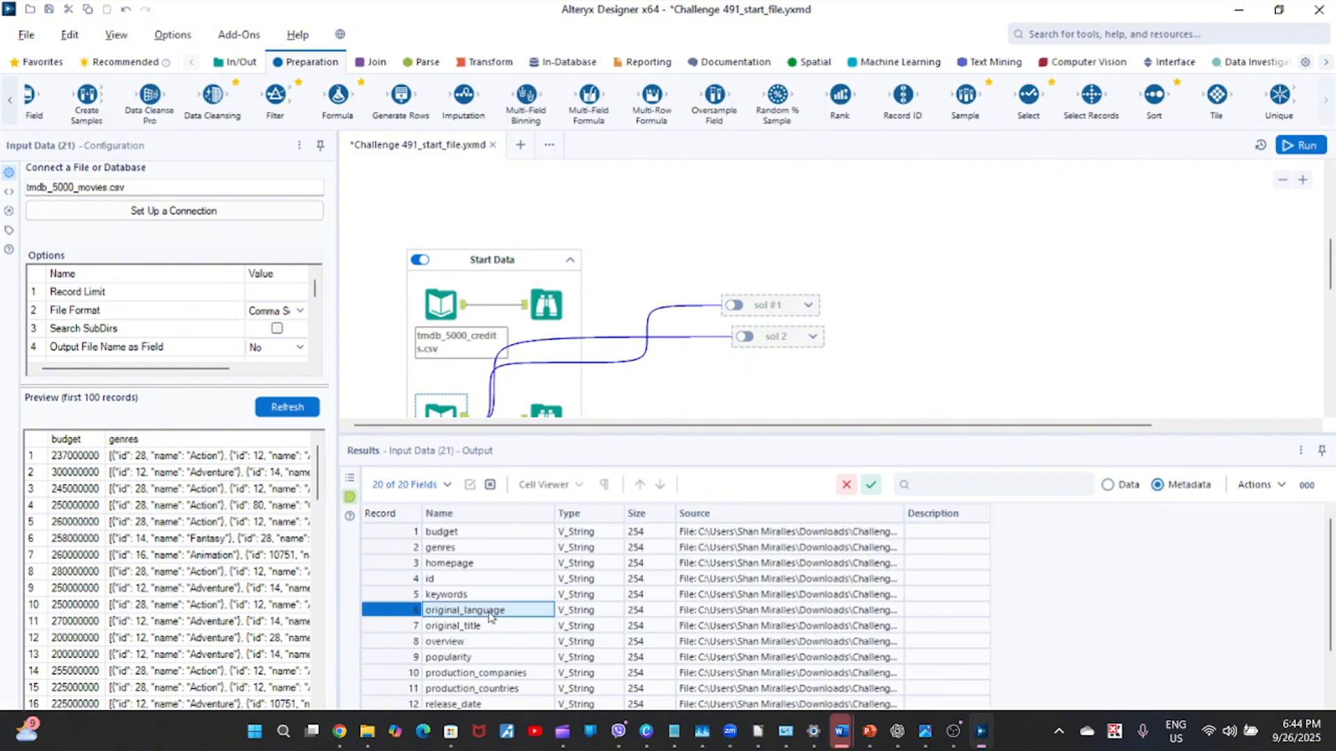
key("Down")
key("Down")
key("Down")
key("Down")
key("Down")
key("Down")
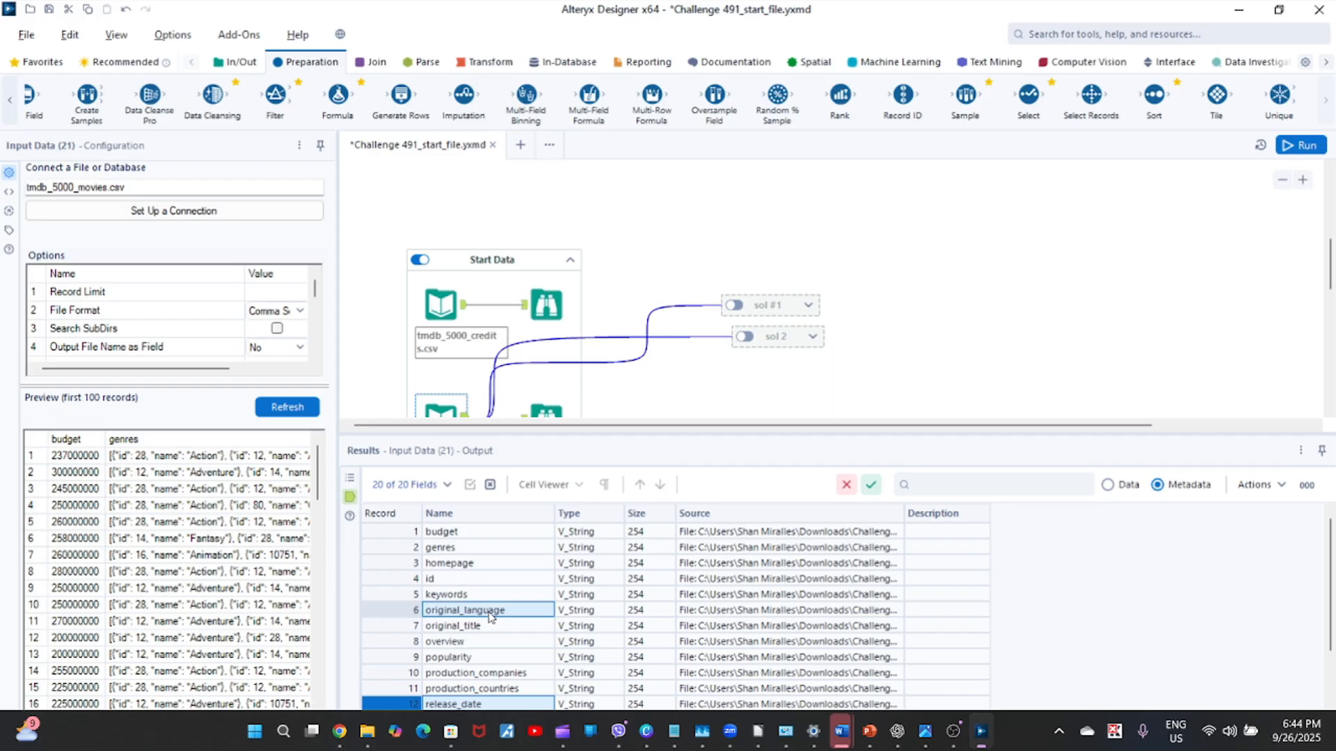
scroll(490, 617, "down", 5)
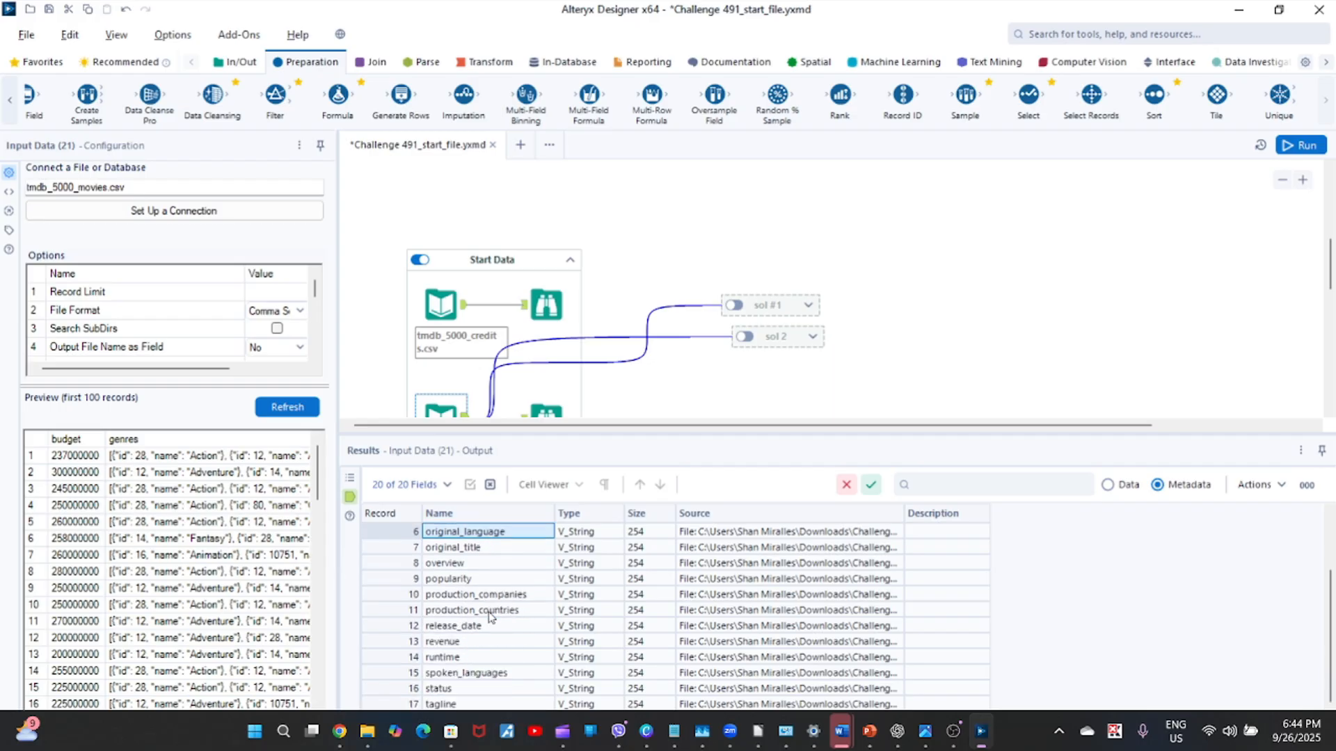
key("Up")
key("Up")
key("Up")
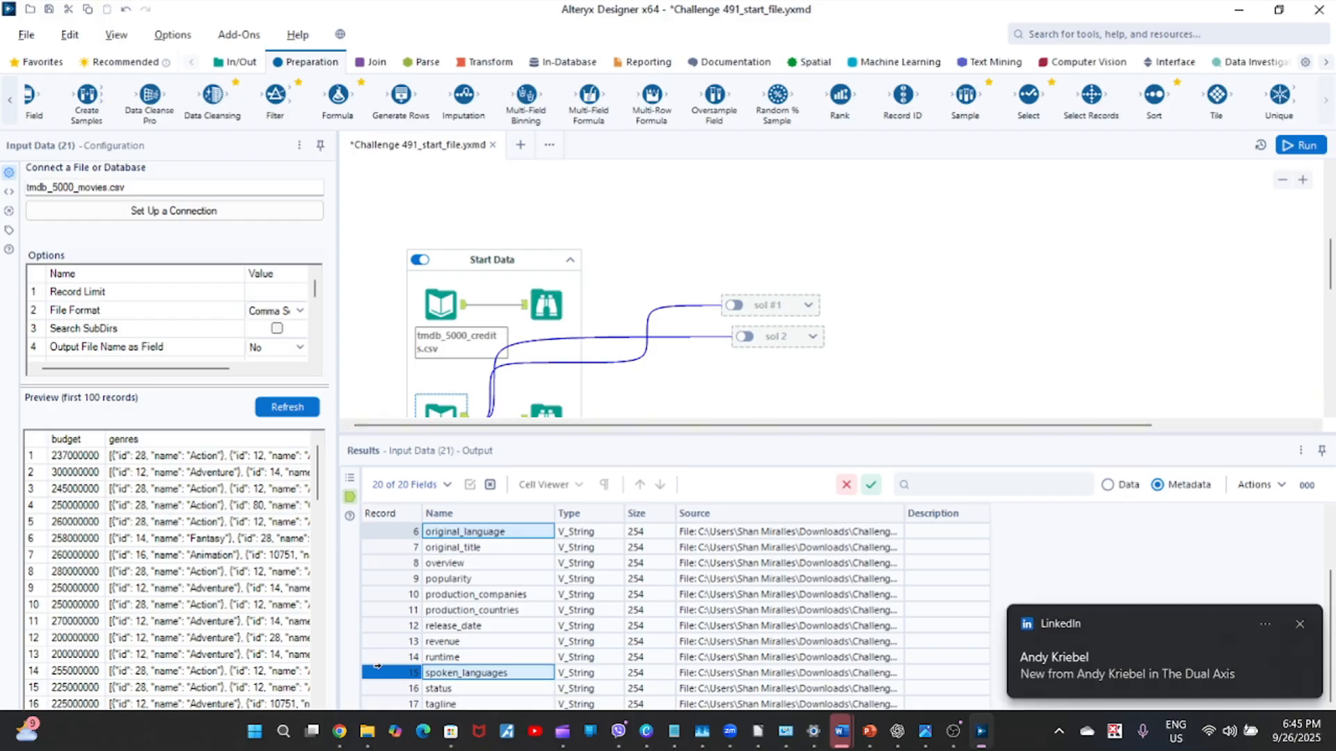
left_click(1298, 624)
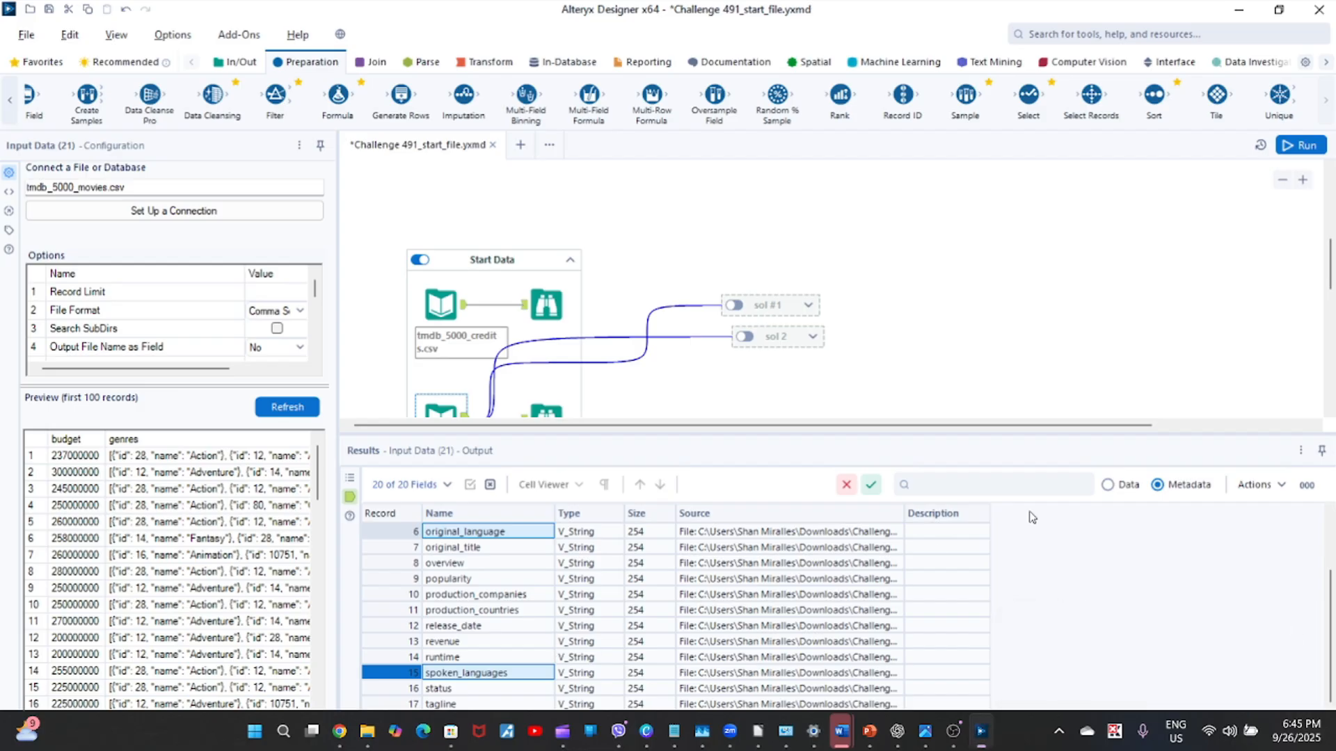
left_click(1108, 485)
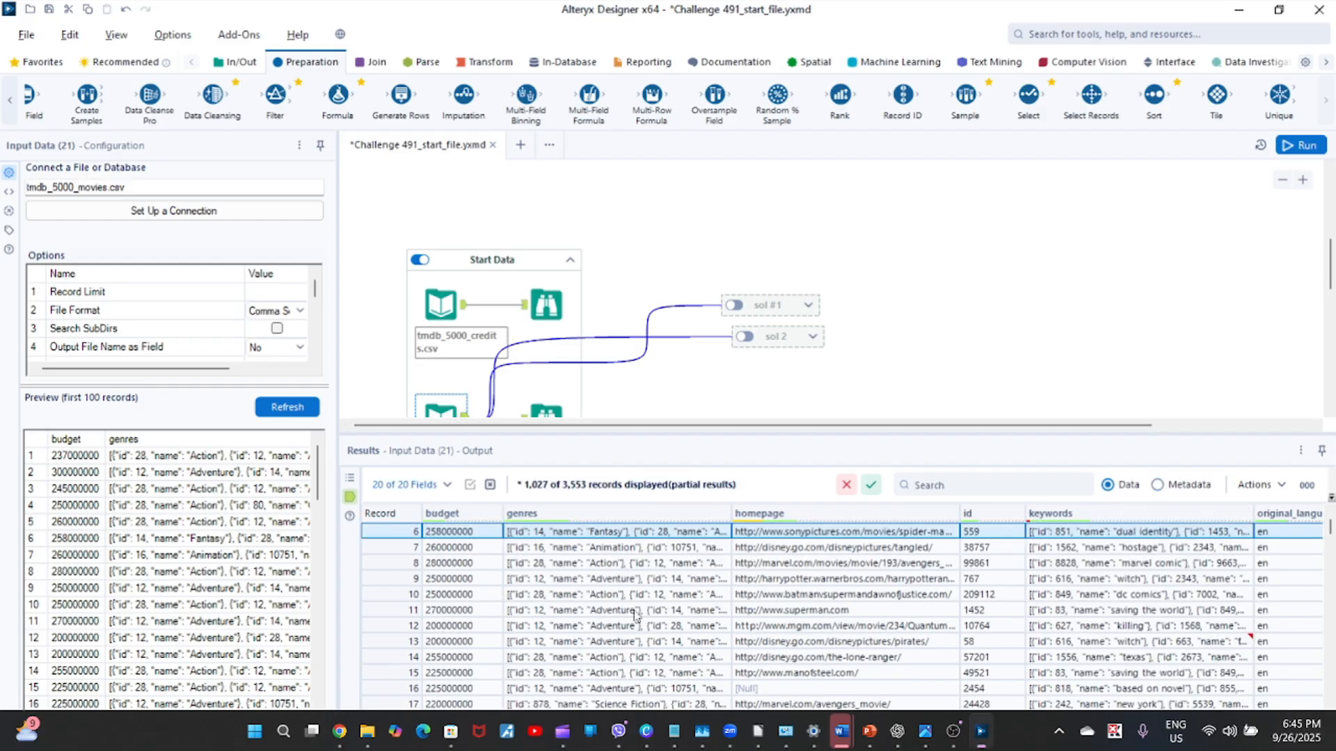
Browse across the movie records from the original_language column to the spoken_languages column.
left_click(1271, 535)
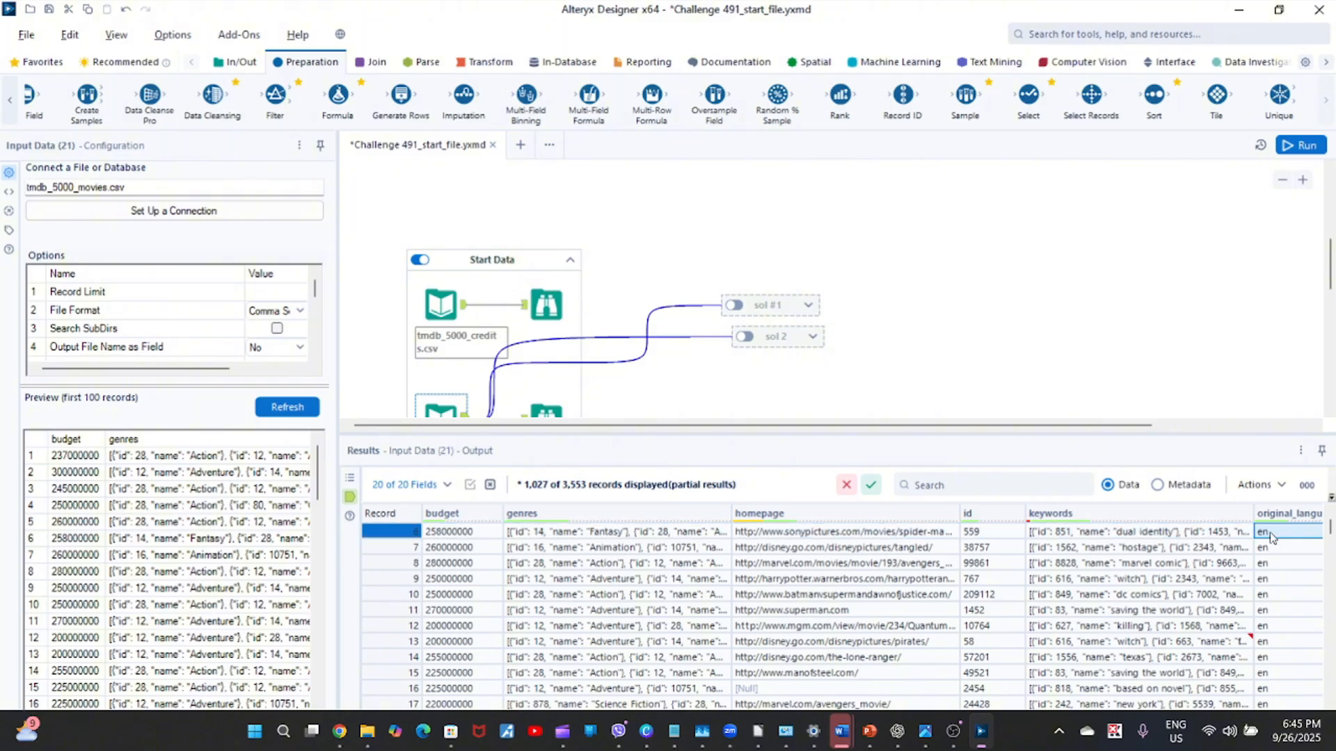
key("Right")
key("Right")
key("Right")
key("Right")
key("Right")
key("Right")
key("Right")
key("Right")
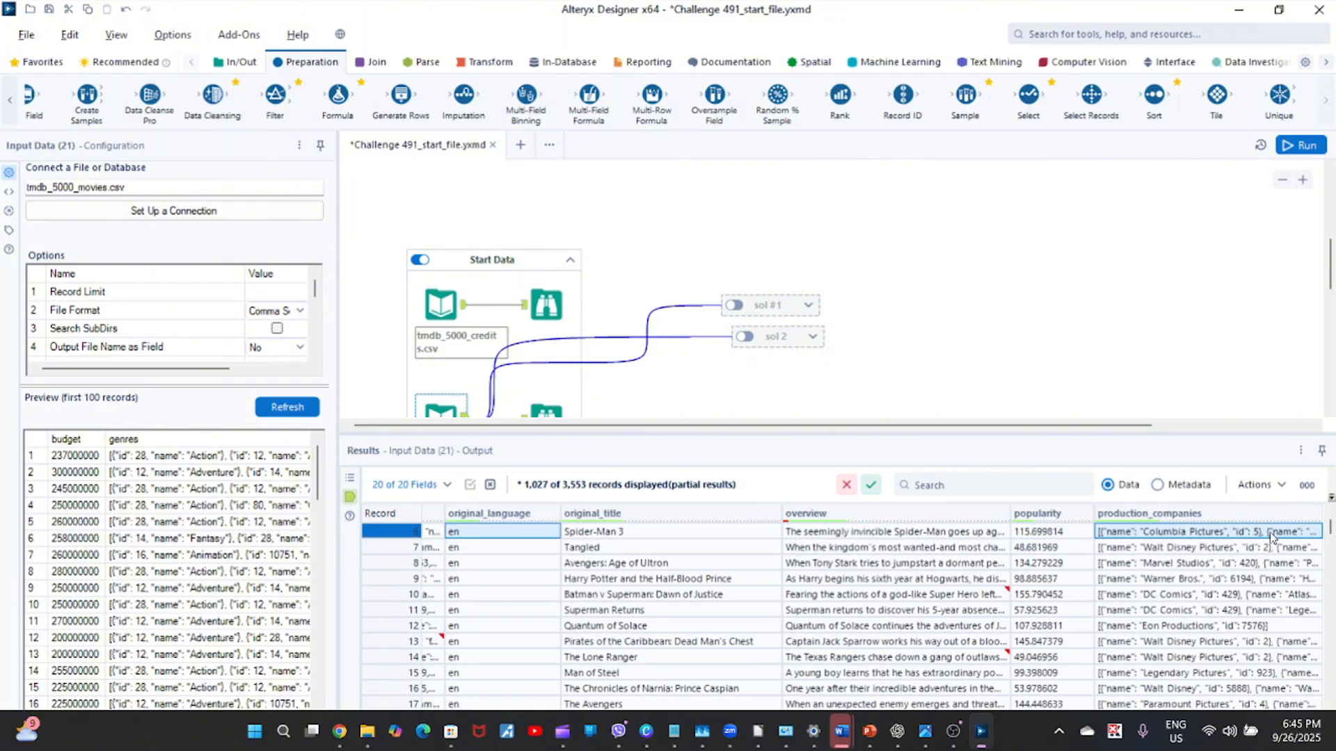
key("Right")
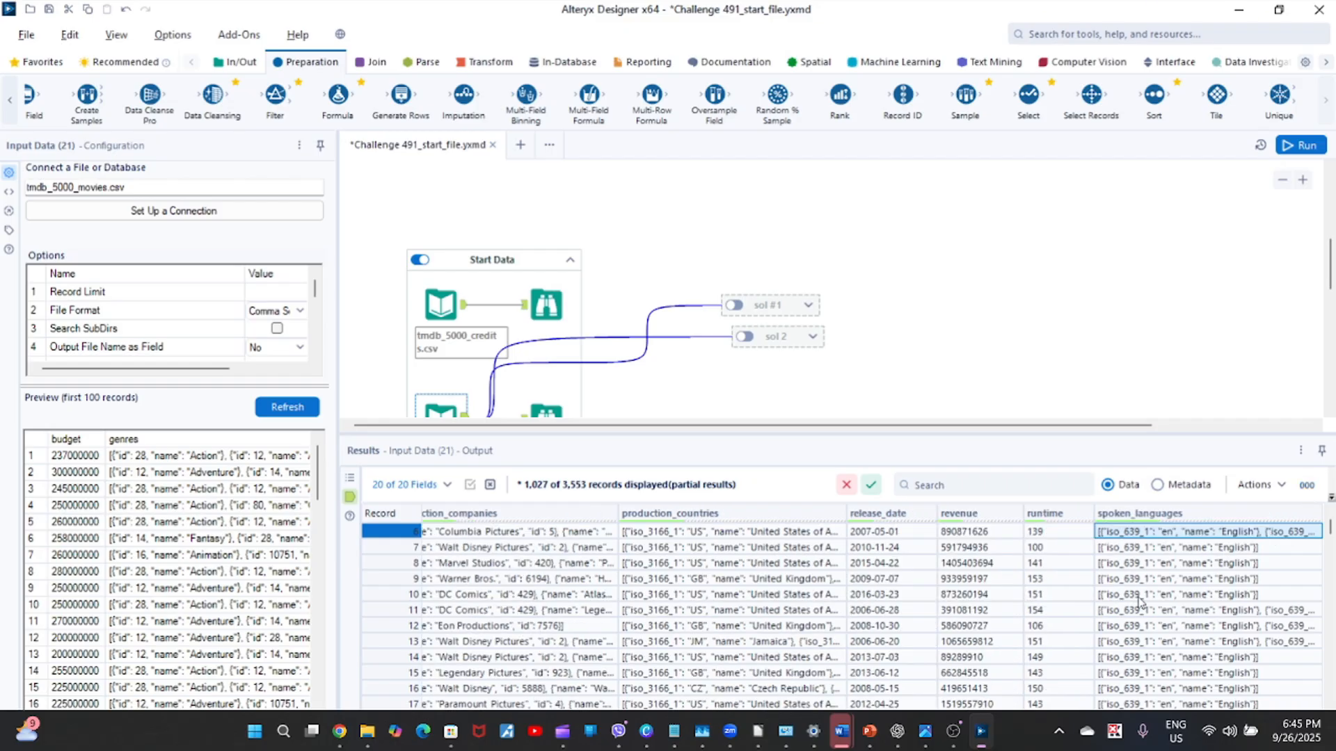
Display the full spoken_languages value of record 6 and examine its language codes and names.
left_click(1197, 536)
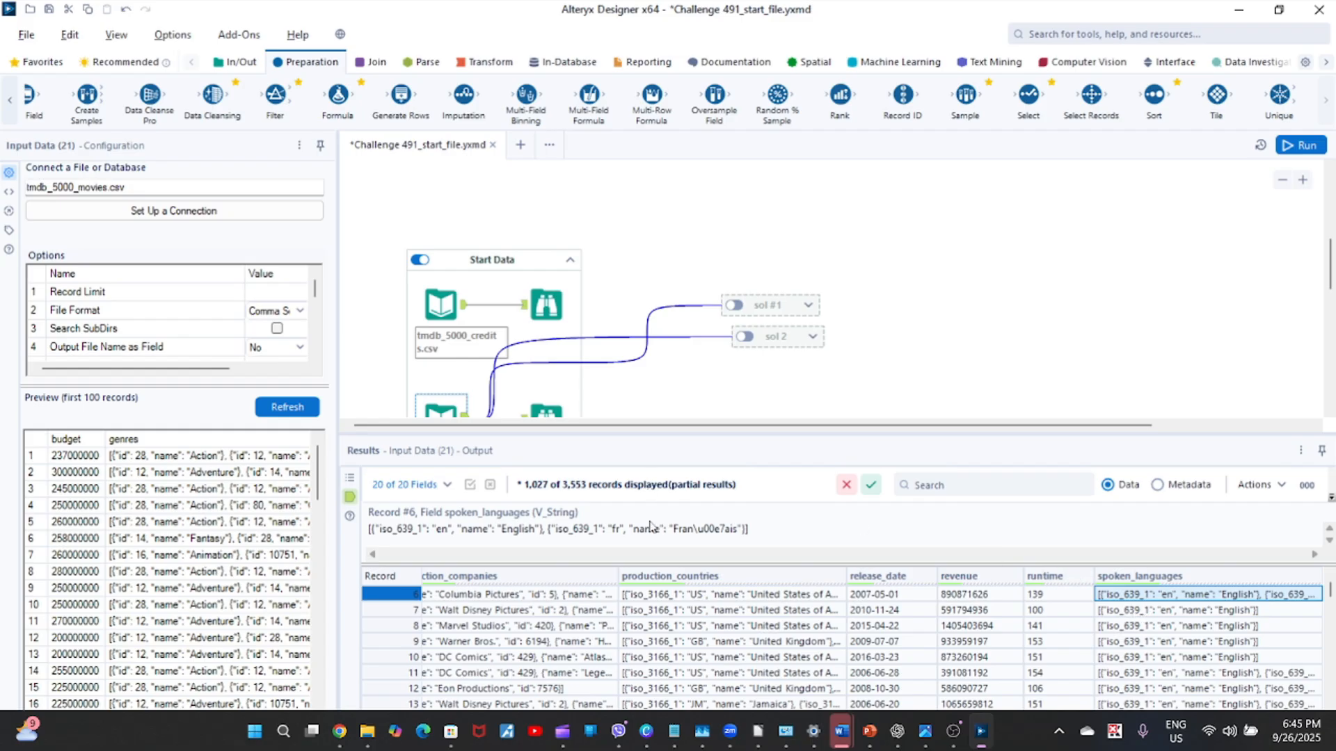
left_click_drag(679, 530, 715, 530)
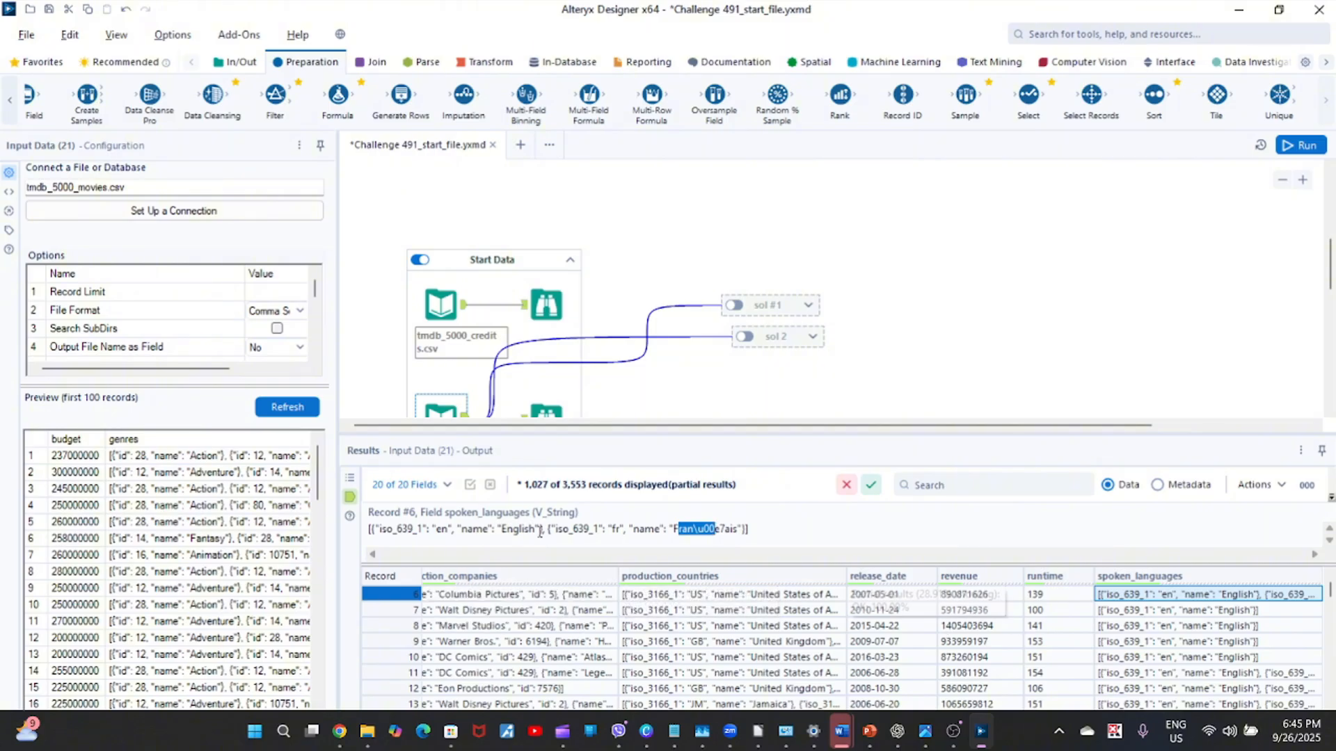
left_click(508, 528)
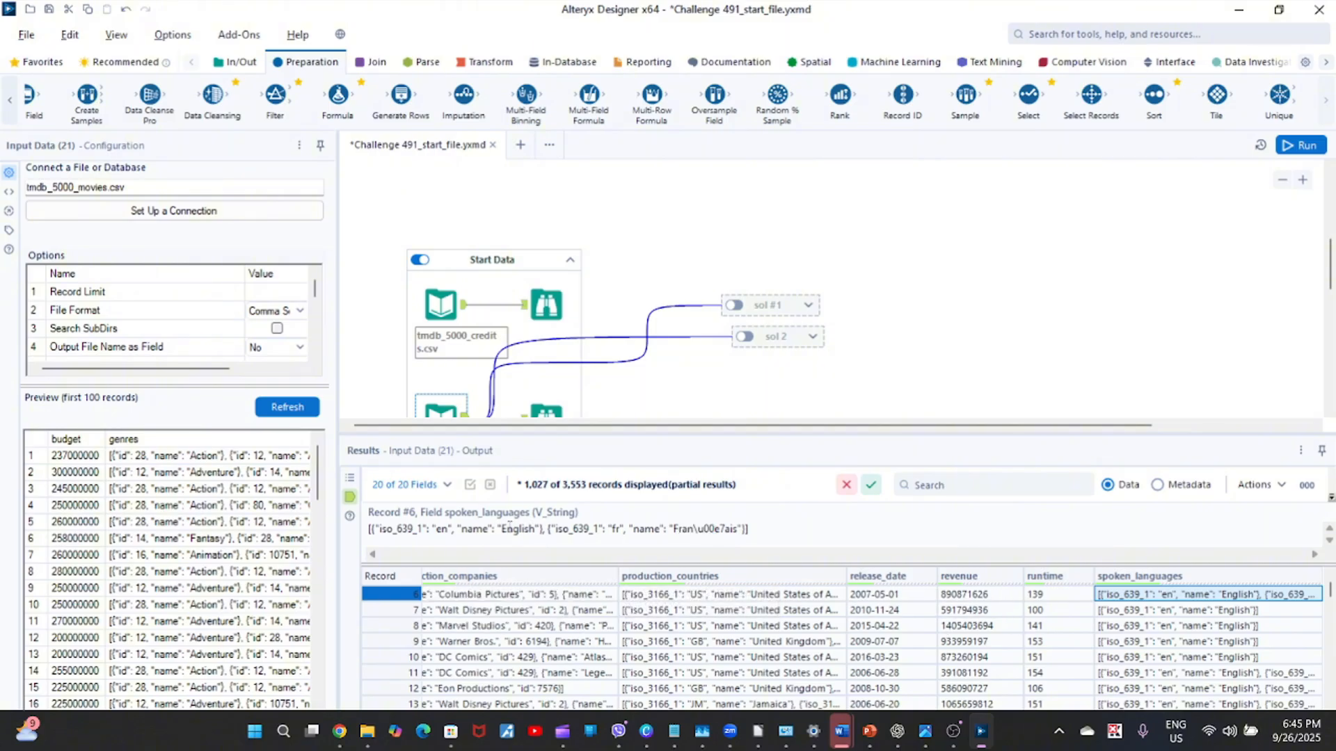
double_click(693, 529)
double_click(698, 529)
left_click(699, 529)
Examine the full spoken_languages values of records 11 and 13, including the escaped characters in the language names.
left_click(1211, 679)
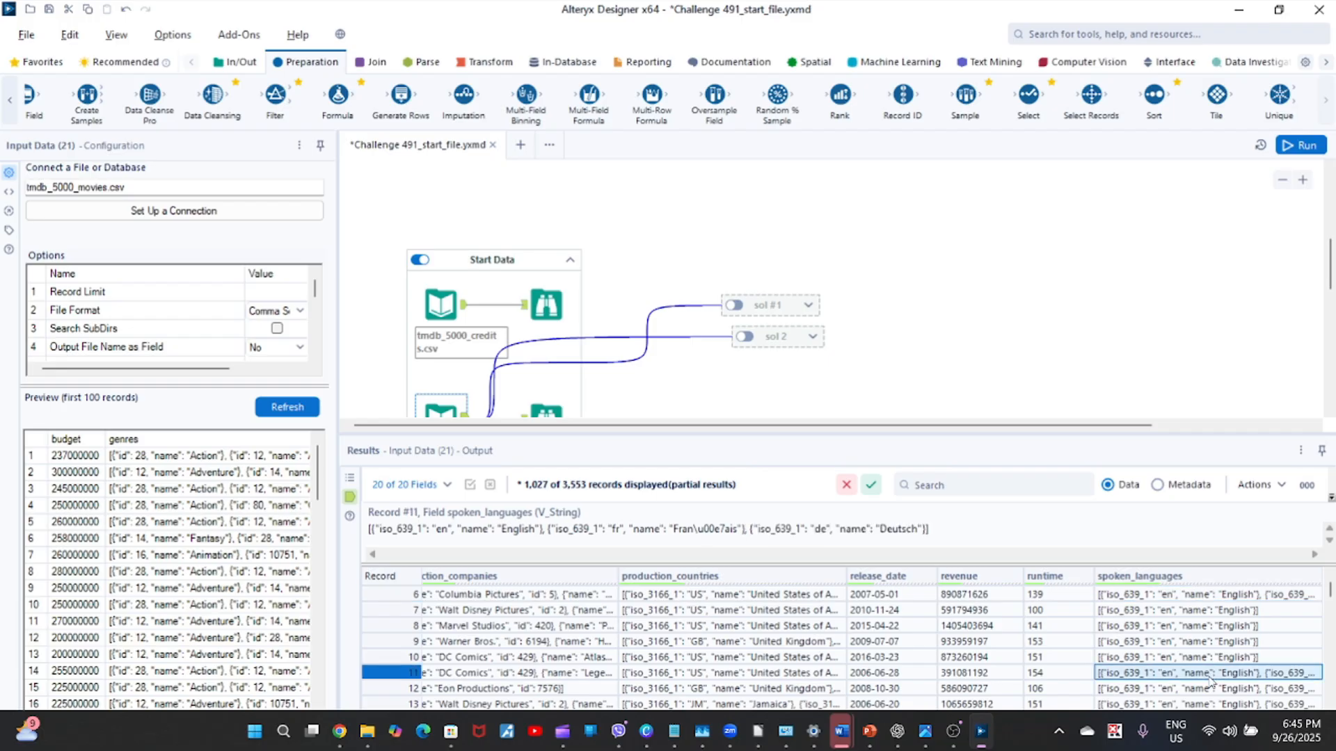
double_click(703, 529)
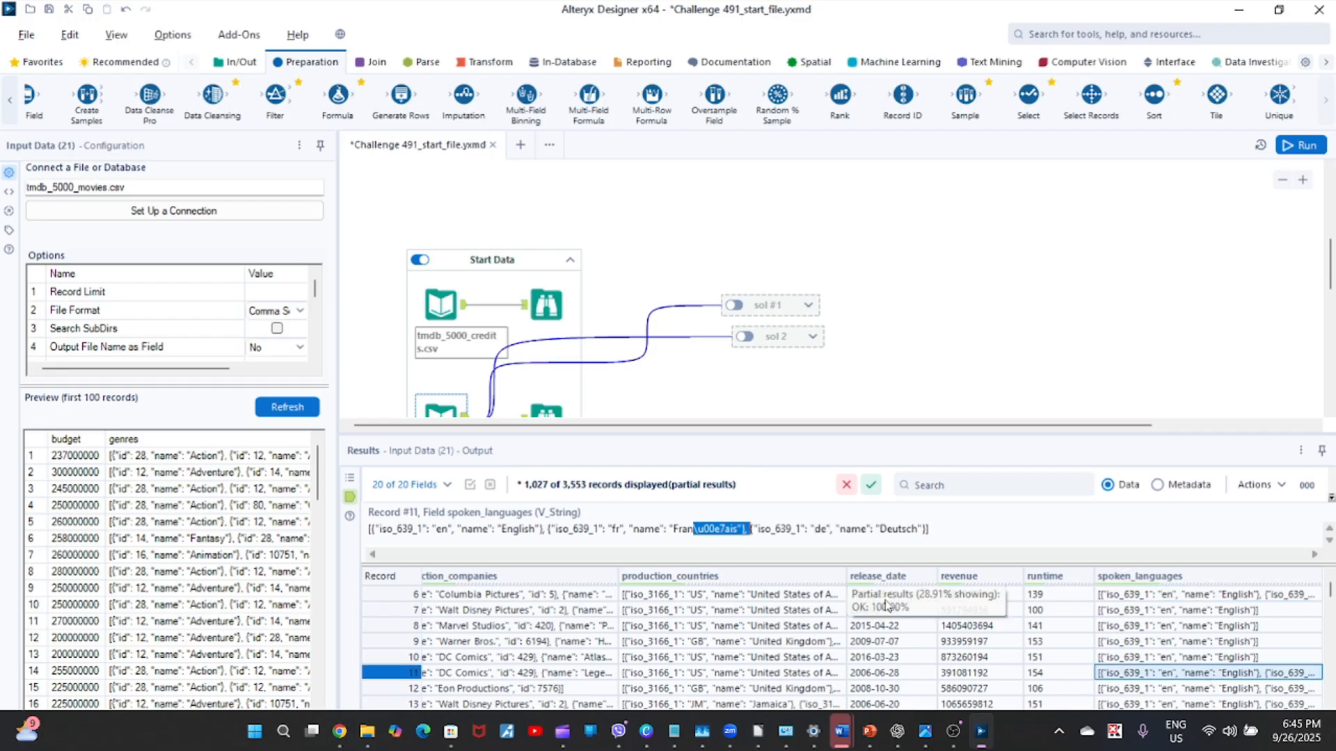
left_click(1153, 703)
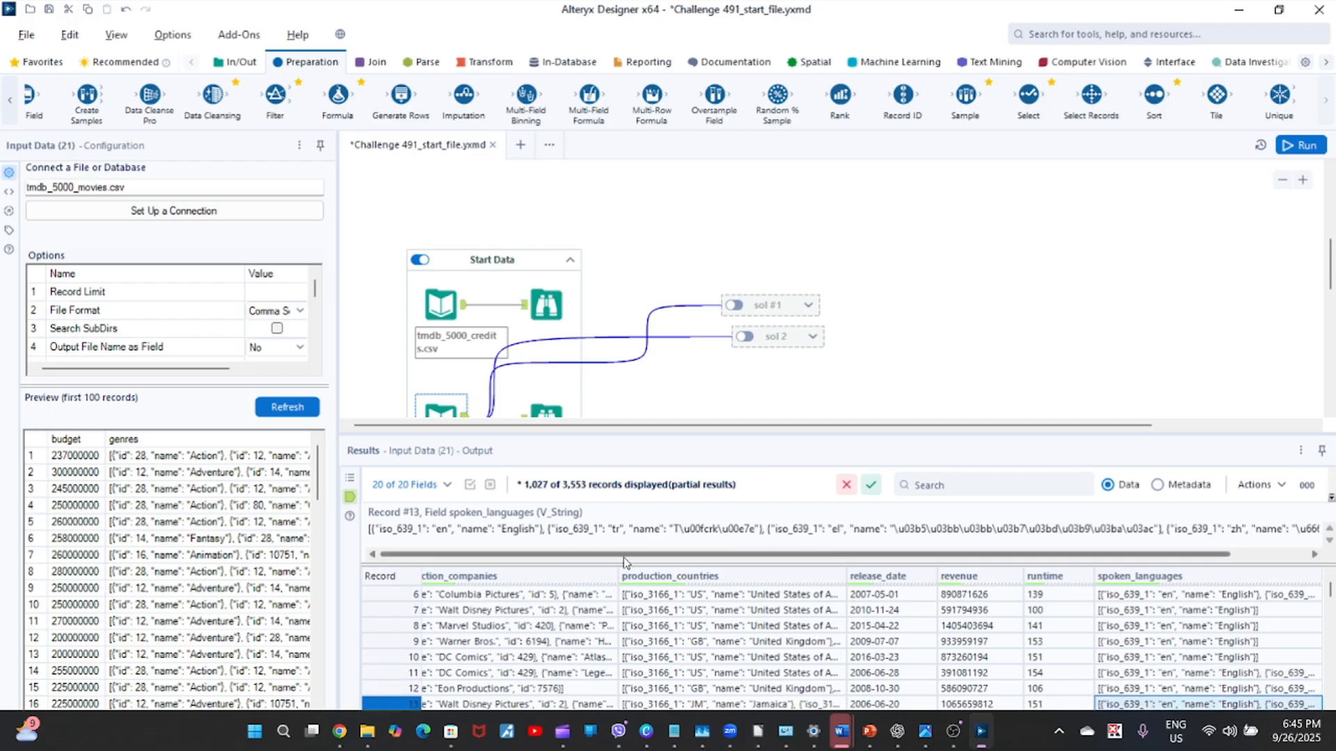
left_click_drag(624, 556, 665, 555)
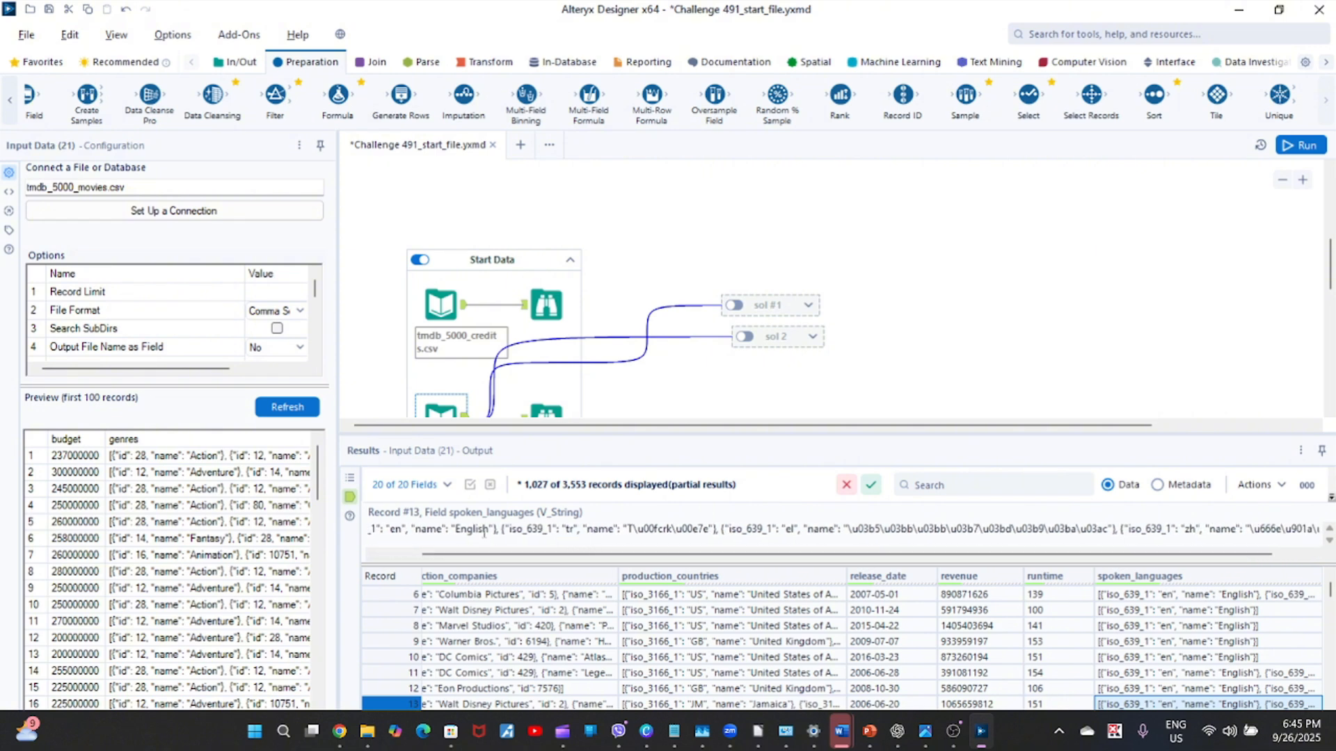
left_click_drag(632, 530, 822, 551)
double_click(893, 532)
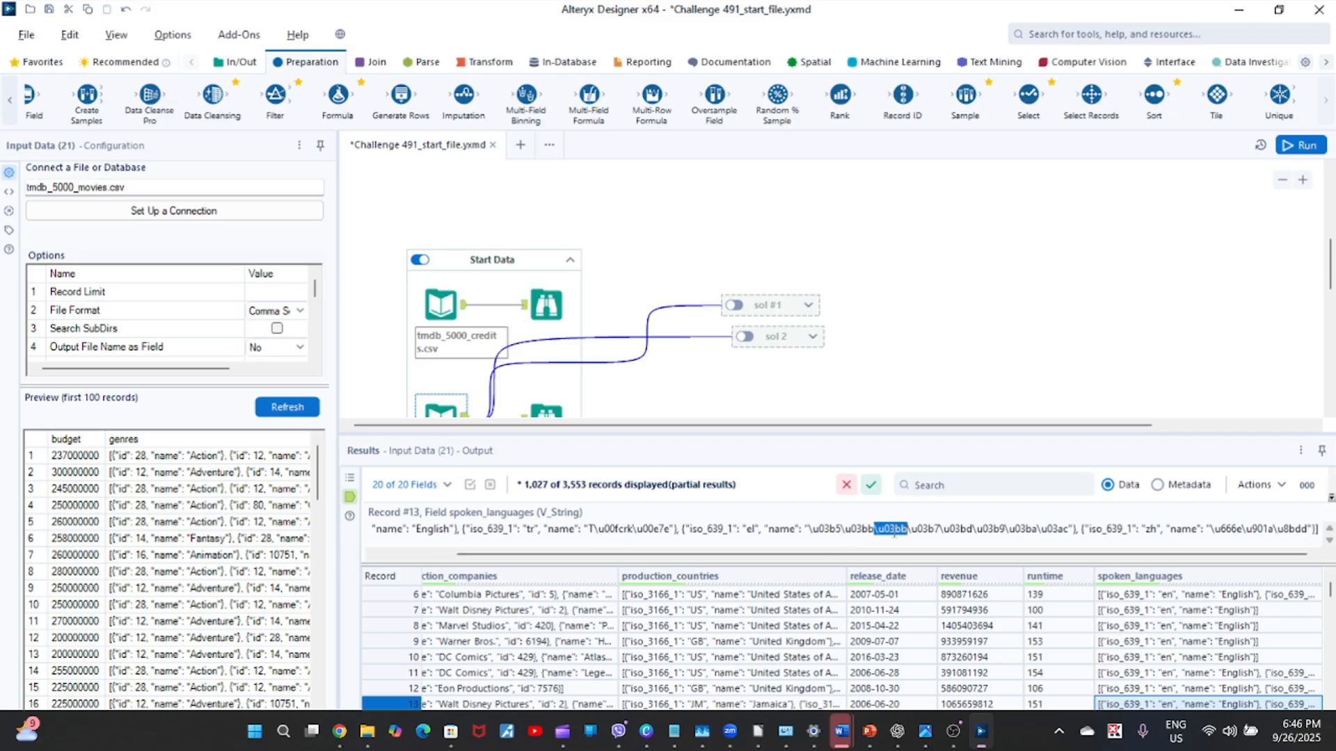
left_click(894, 531)
Find the JSON Parse tool, place it outside the Start Data container below sol 2, and connect the tmdb_5000_movies.csv input to it.
left_click_drag(1330, 268, 1330, 286)
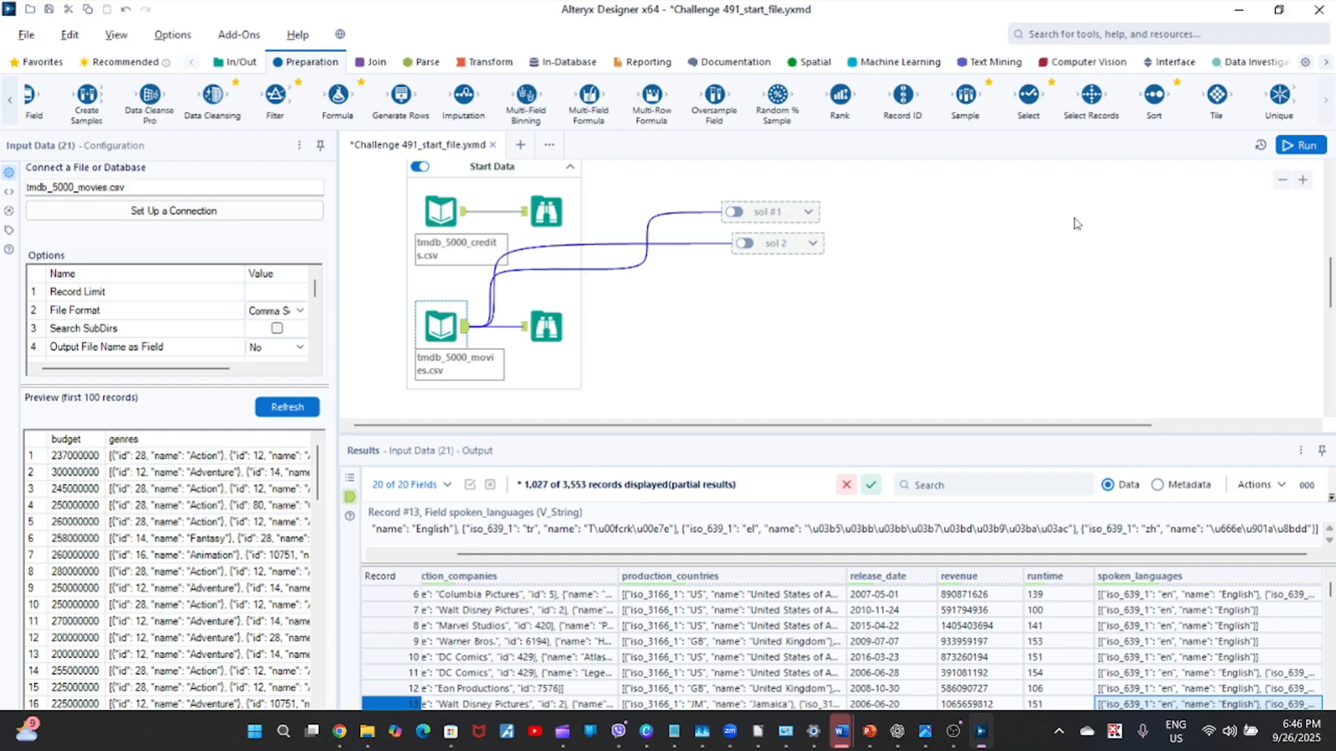
key("XF86AudioRaiseVolume")
left_click(1118, 37)
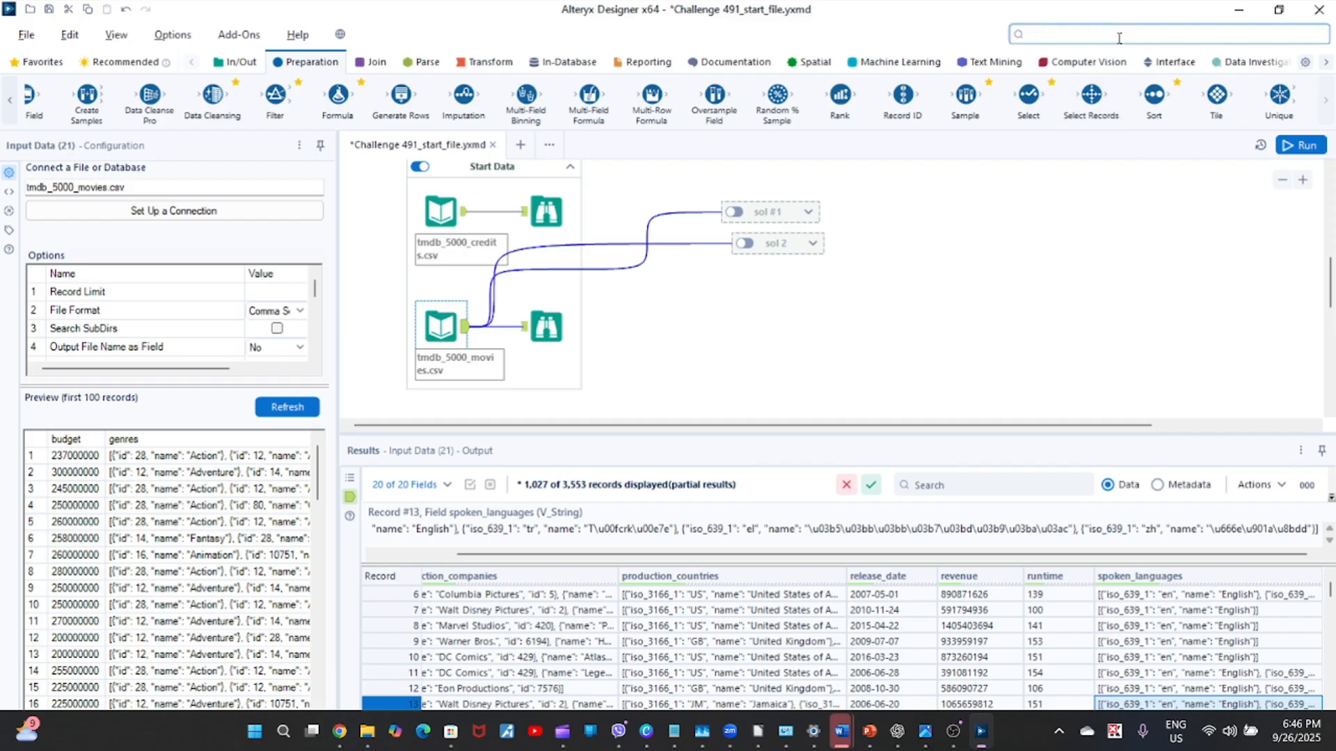
type("ja")
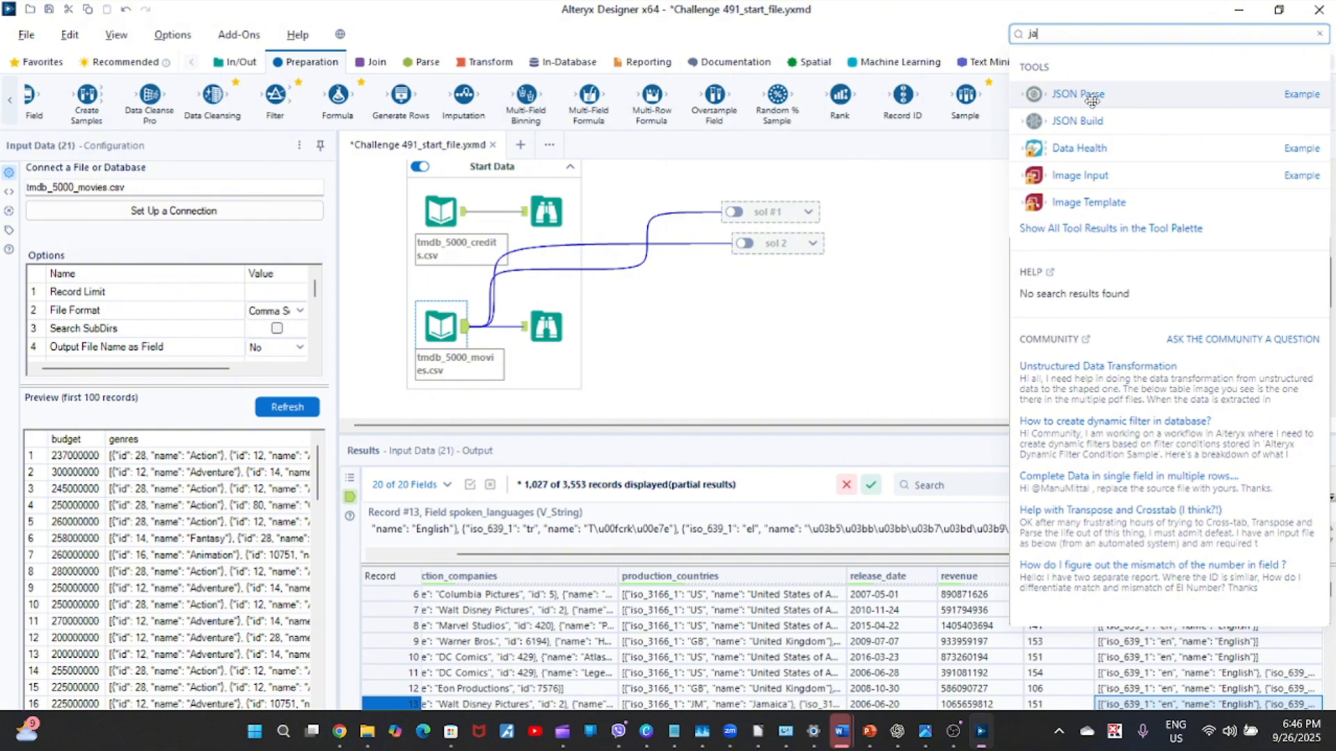
left_click_drag(1091, 93, 682, 337)
left_click_drag(464, 327, 673, 334)
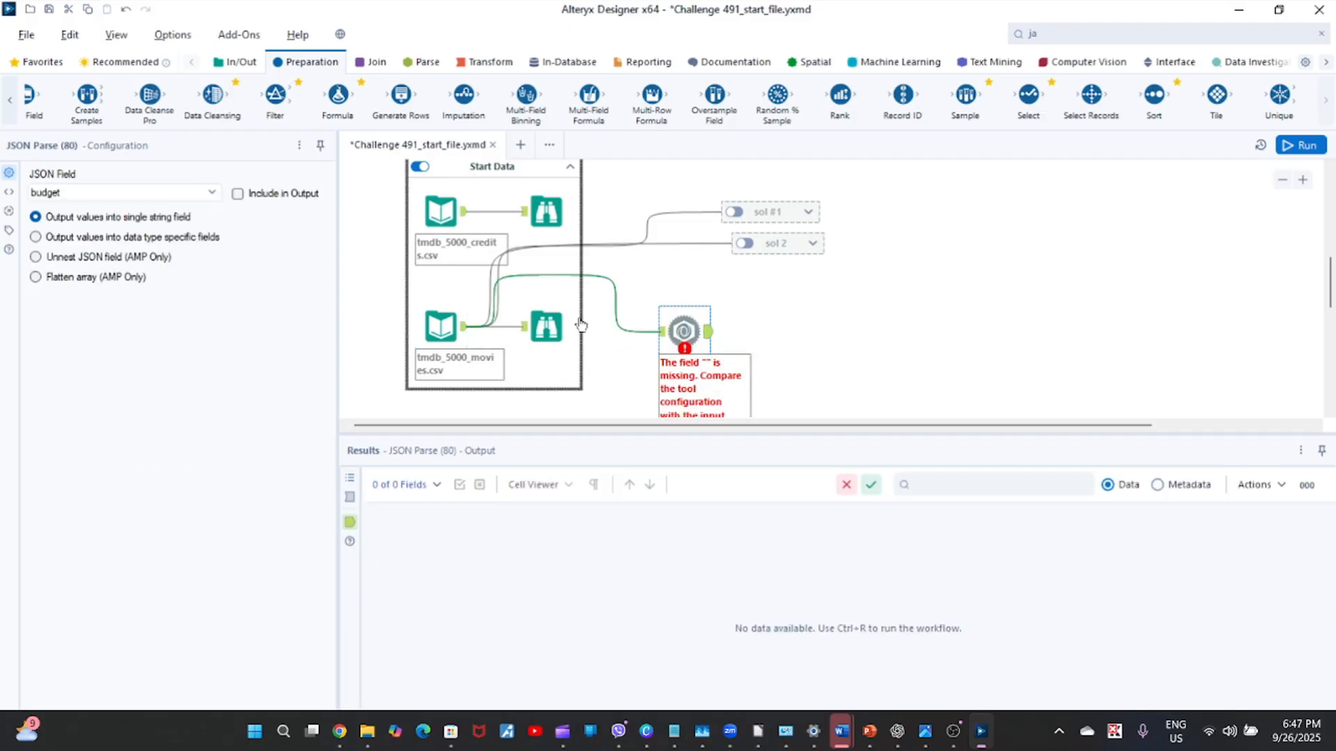
Set JSON Parse to use the spoken_languages field, include it in the output, and run the workflow.
left_click(215, 191)
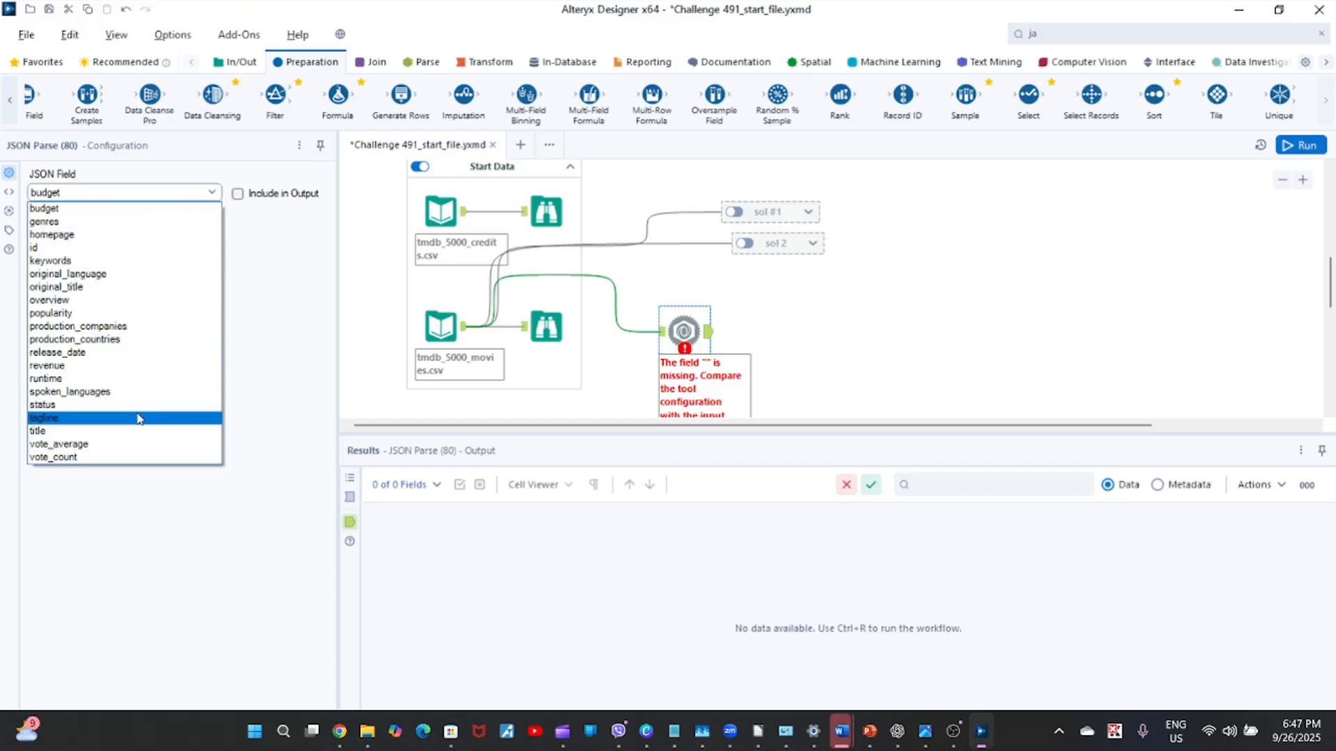
left_click(138, 393)
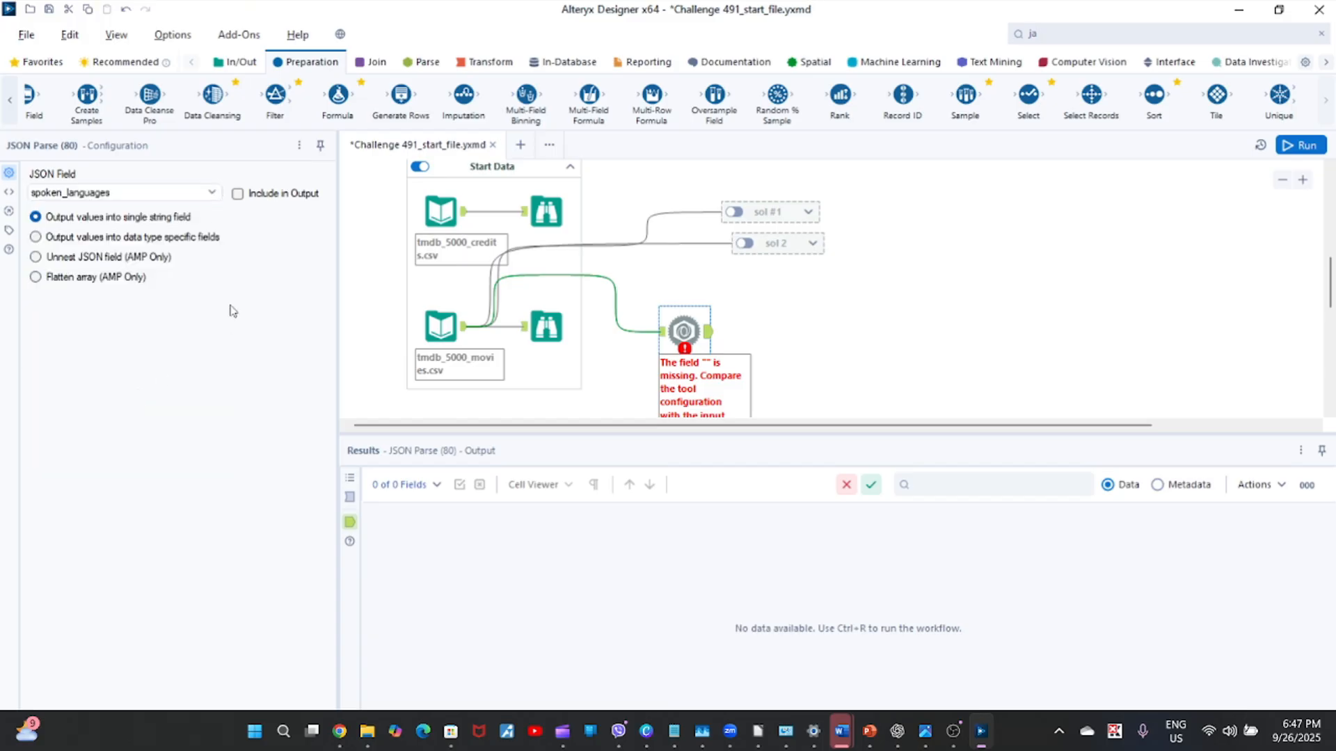
left_click(238, 194)
left_click(1306, 146)
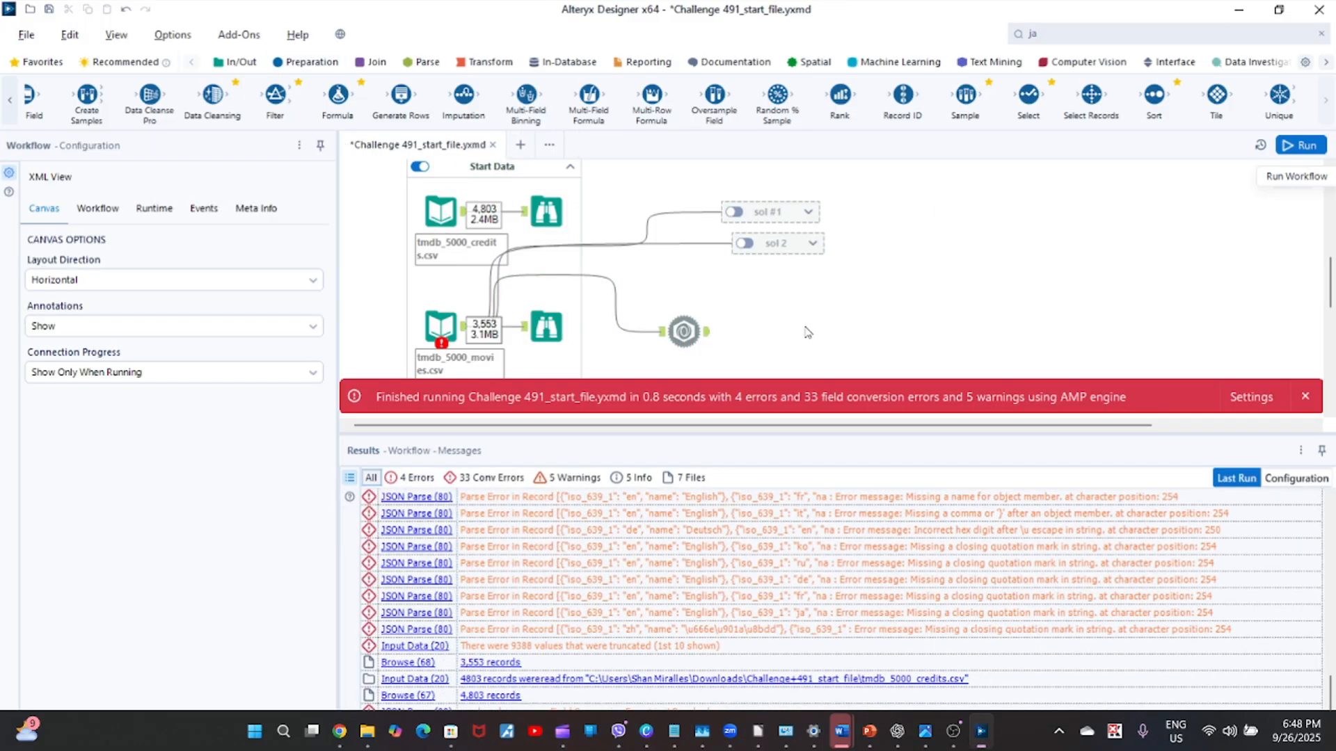
left_click(1306, 398)
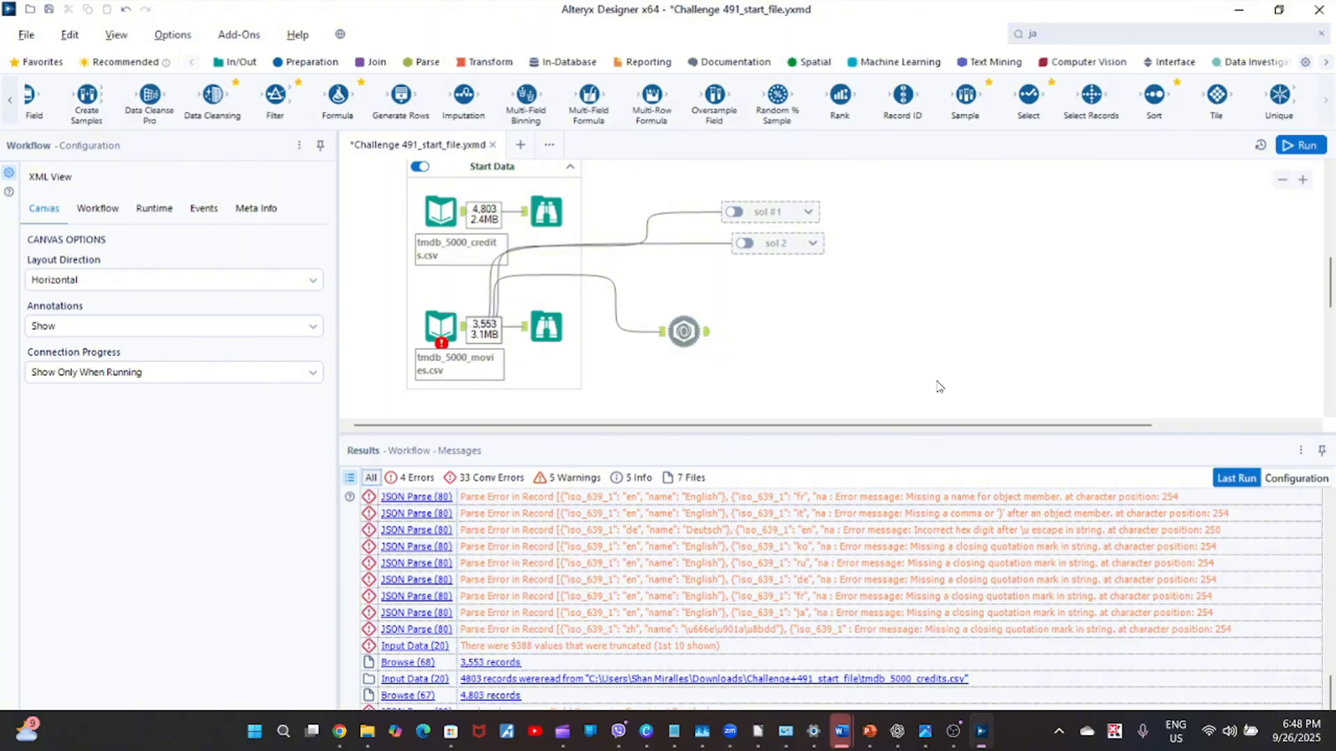
Display the JSON Parse output and browse across to the JSON_Name and JSON_ValueString columns.
left_click(684, 331)
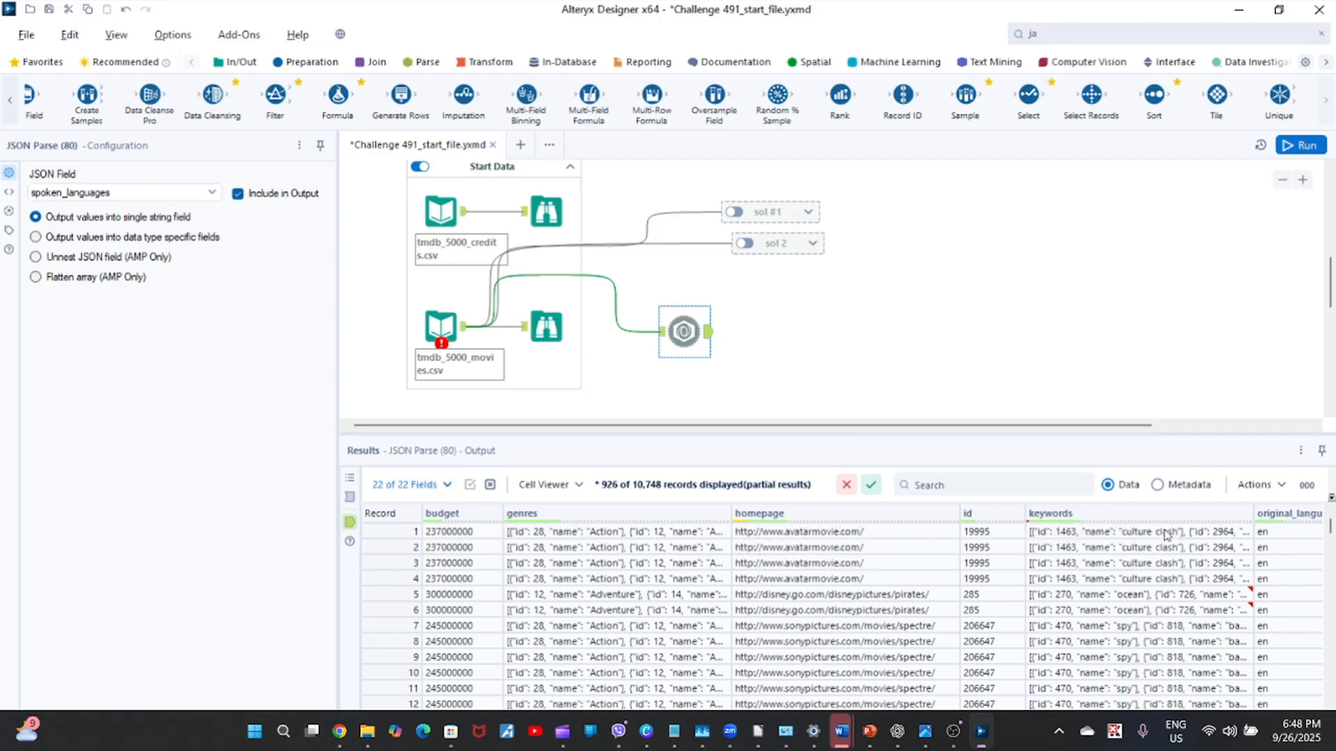
left_click(1215, 594)
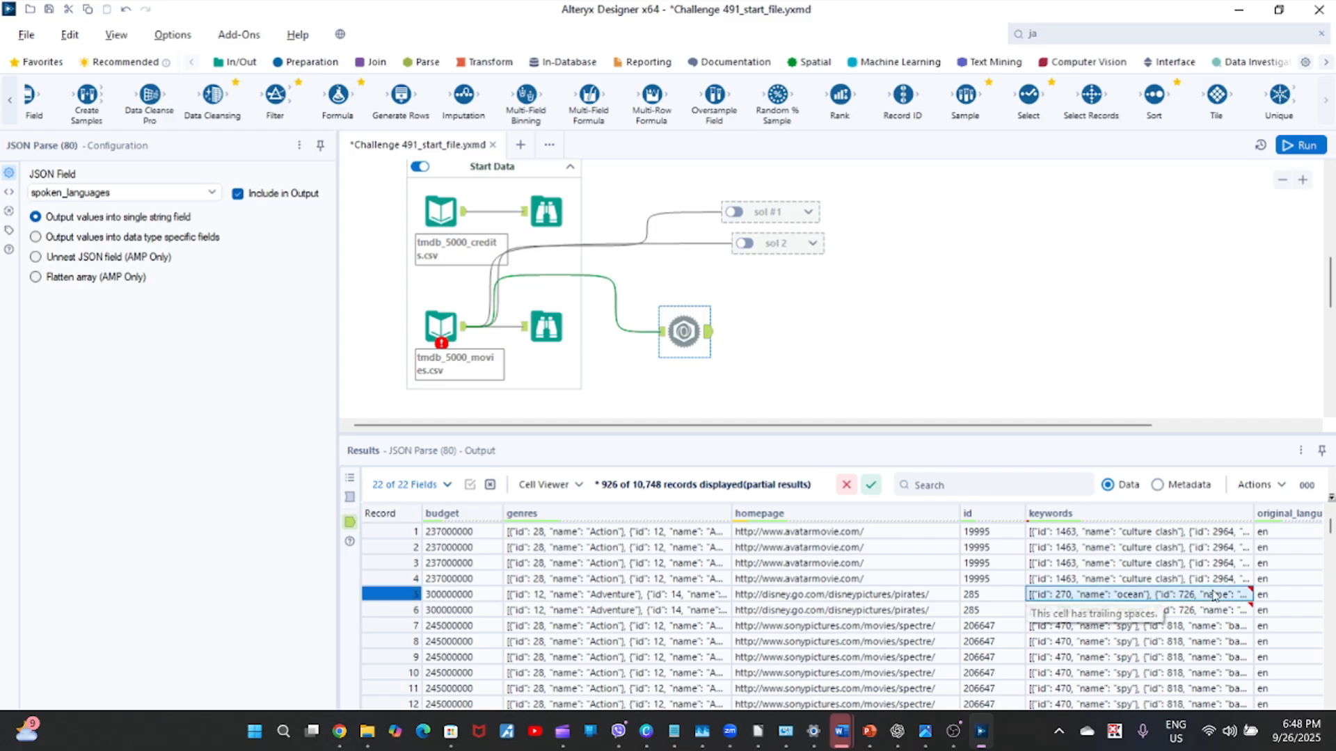
key("Right")
key("Right")
key("Right")
key("Right")
key("Right")
key("Right")
key("Right")
key("Right")
key("Right")
key("Right")
key("Right")
key("Right")
key("Right")
key("Right")
key("Right")
key("Right")
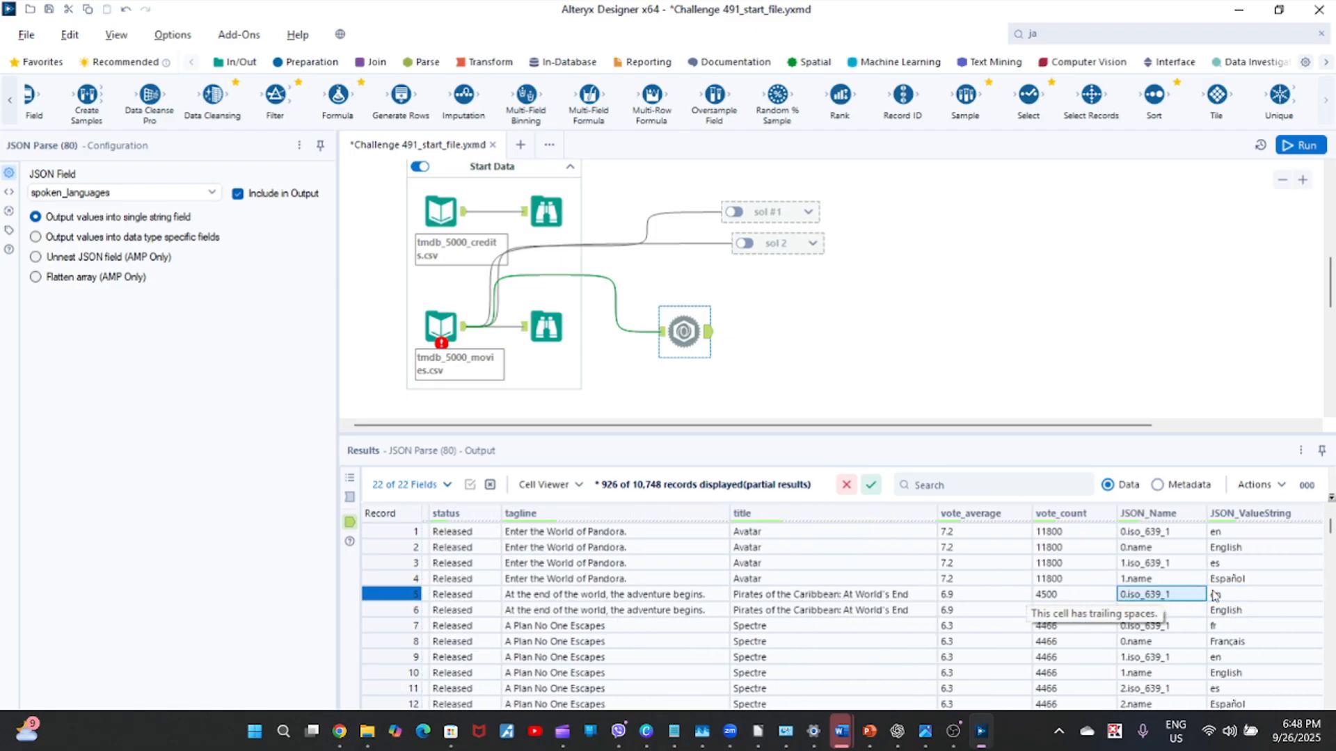
Compare the parsed language codes and names in JSON_ValueString across the four Avatar rows.
key("Up")
key("Up")
key("Up")
key("Up")
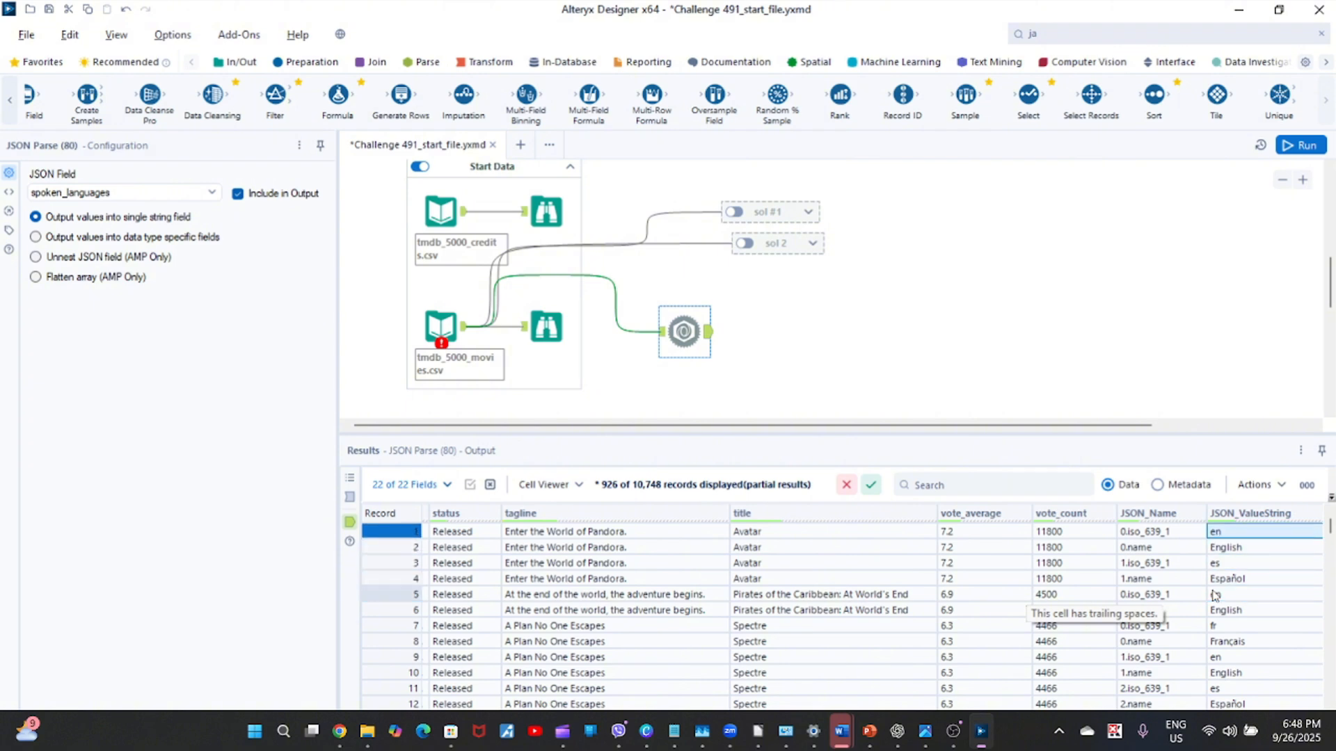
key("Down")
key("Down")
key("Up")
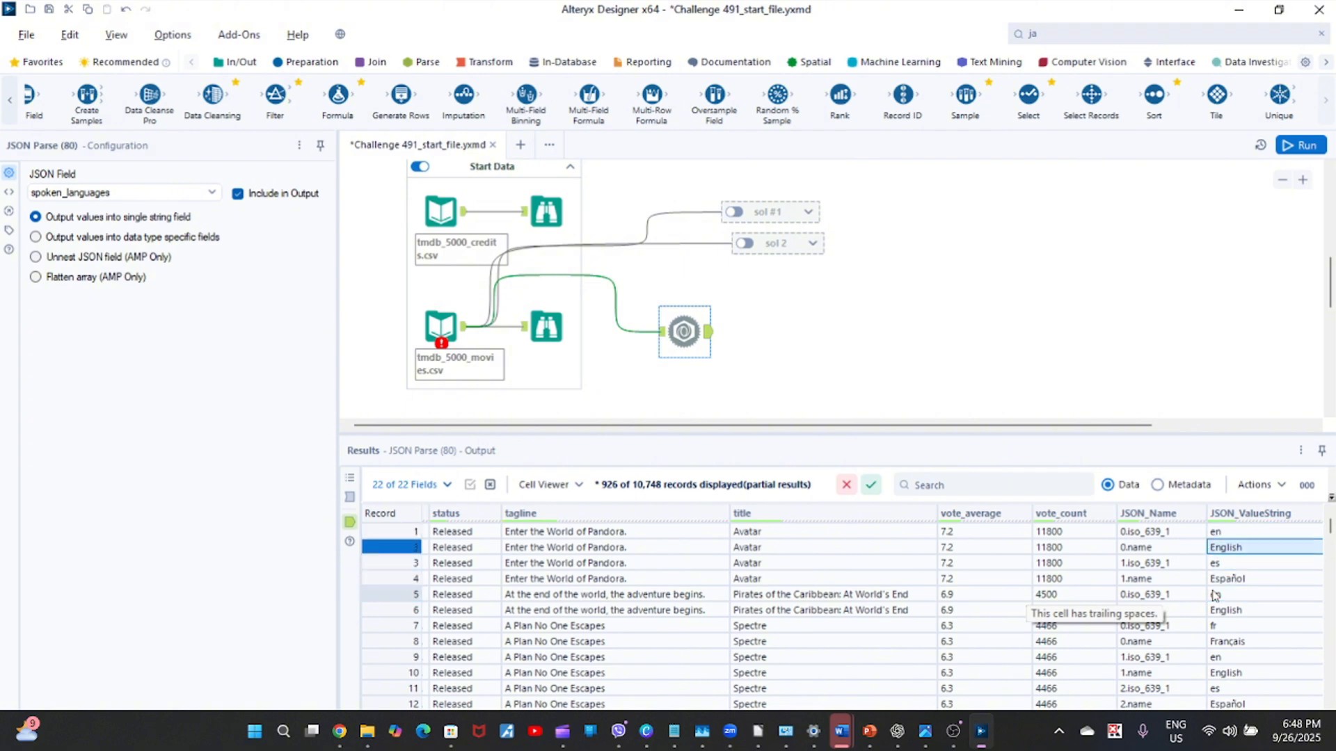
key("Down")
key("Down")
key("Up")
key("Up")
key("Up")
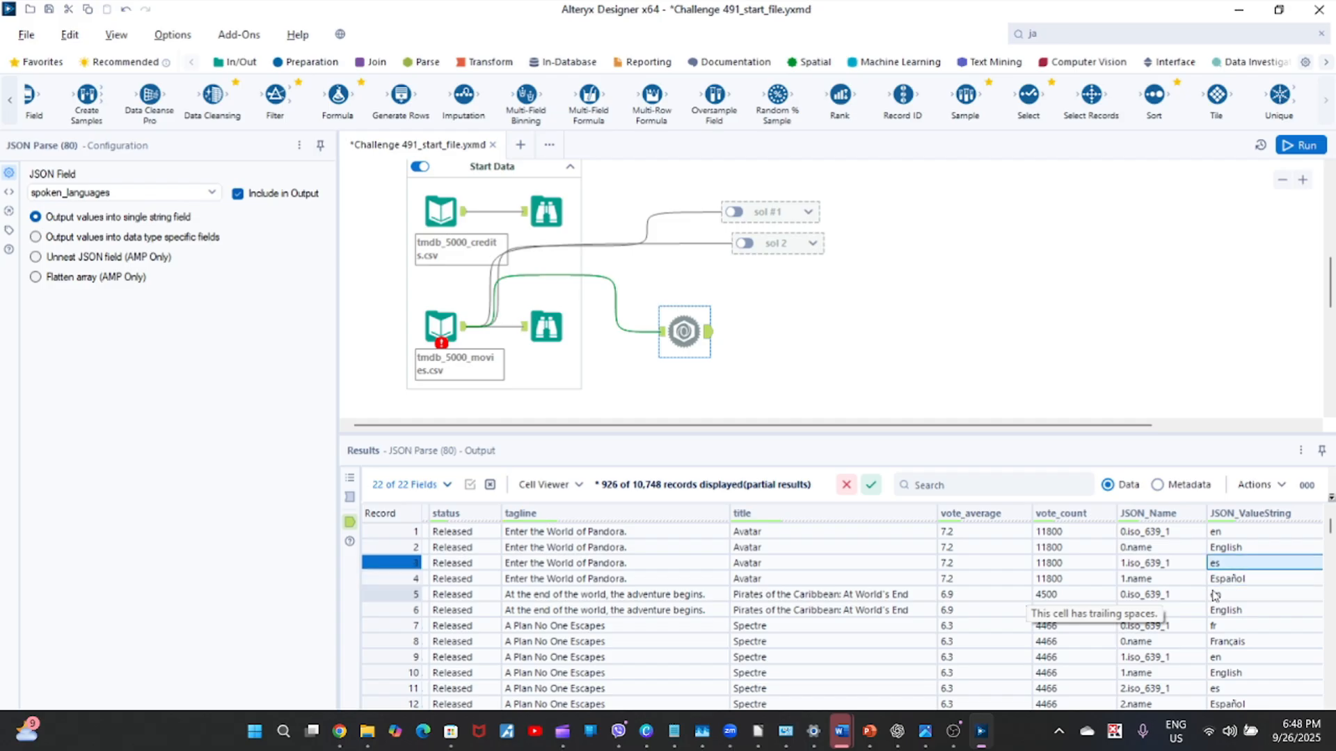
key("Down")
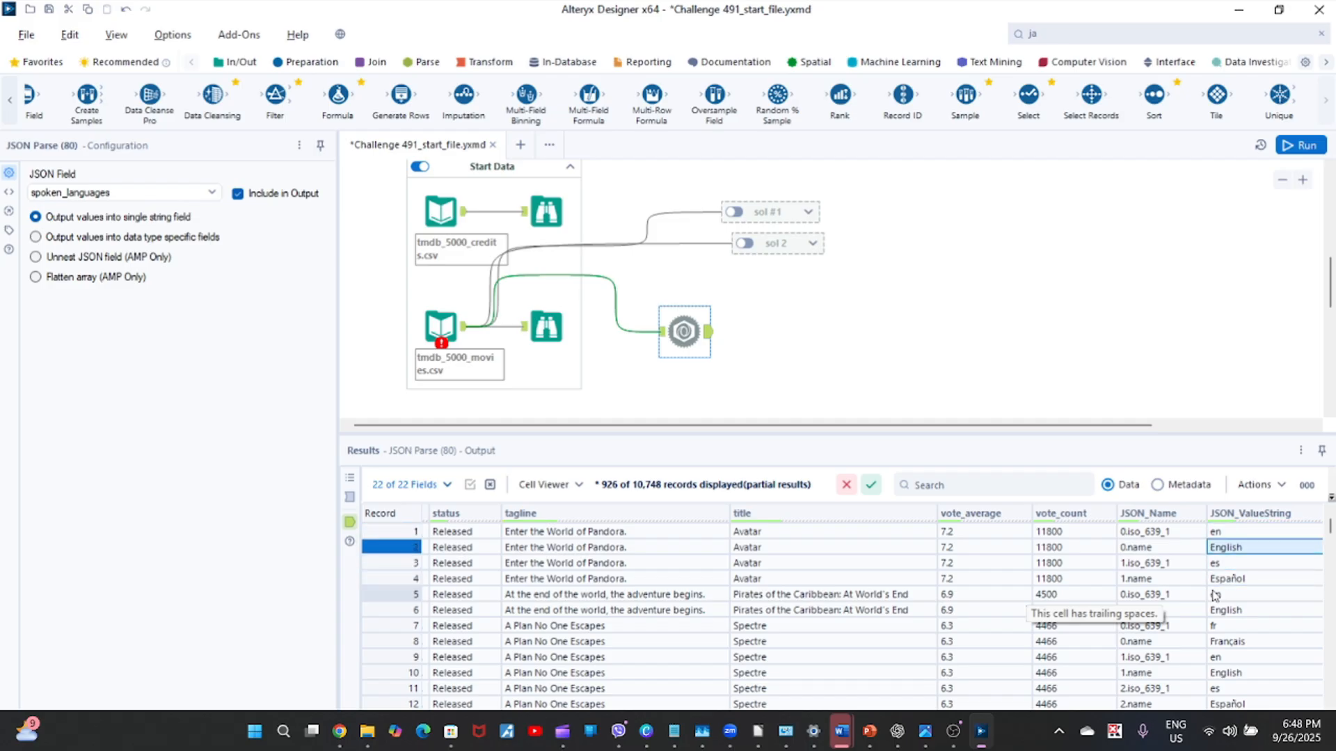
key("Down")
key("Down")
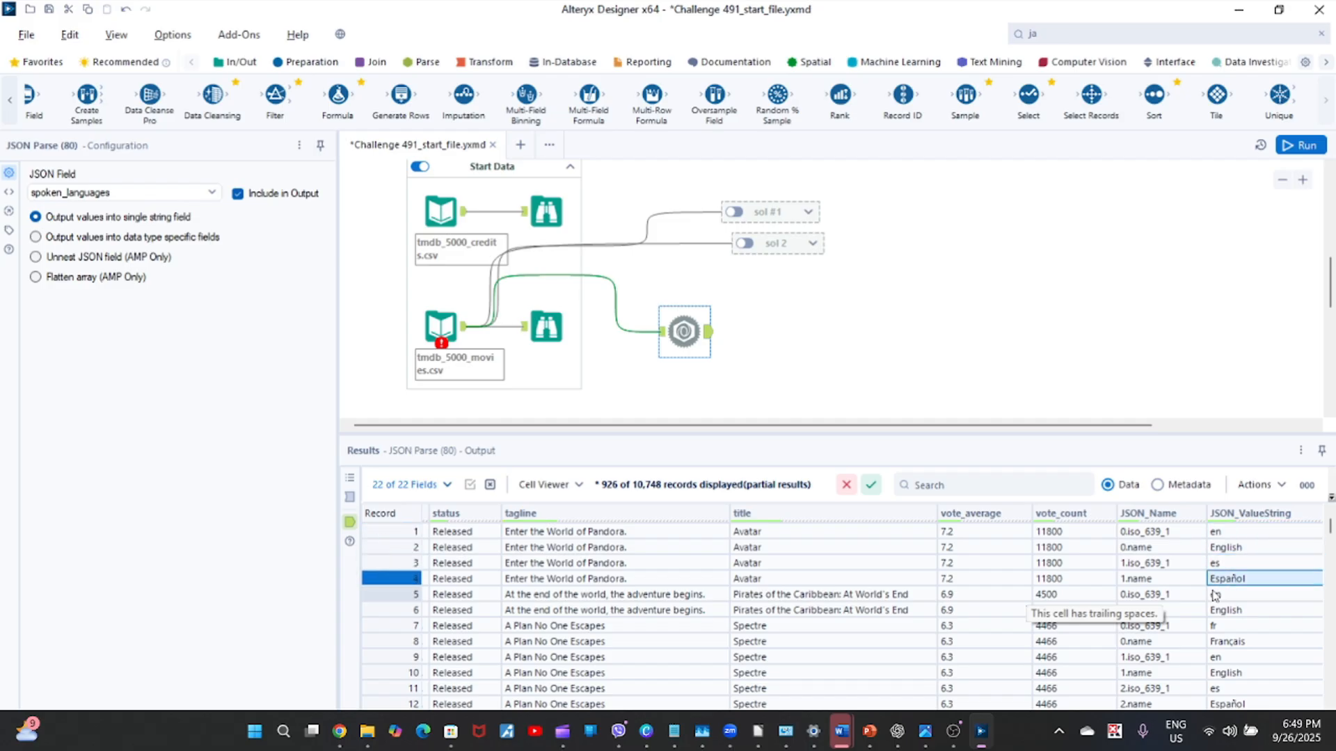
Check the title column of the JSON Parse output to see how the Avatar rows repeat per parsed value.
key("Left")
key("Left")
key("Left")
key("Left")
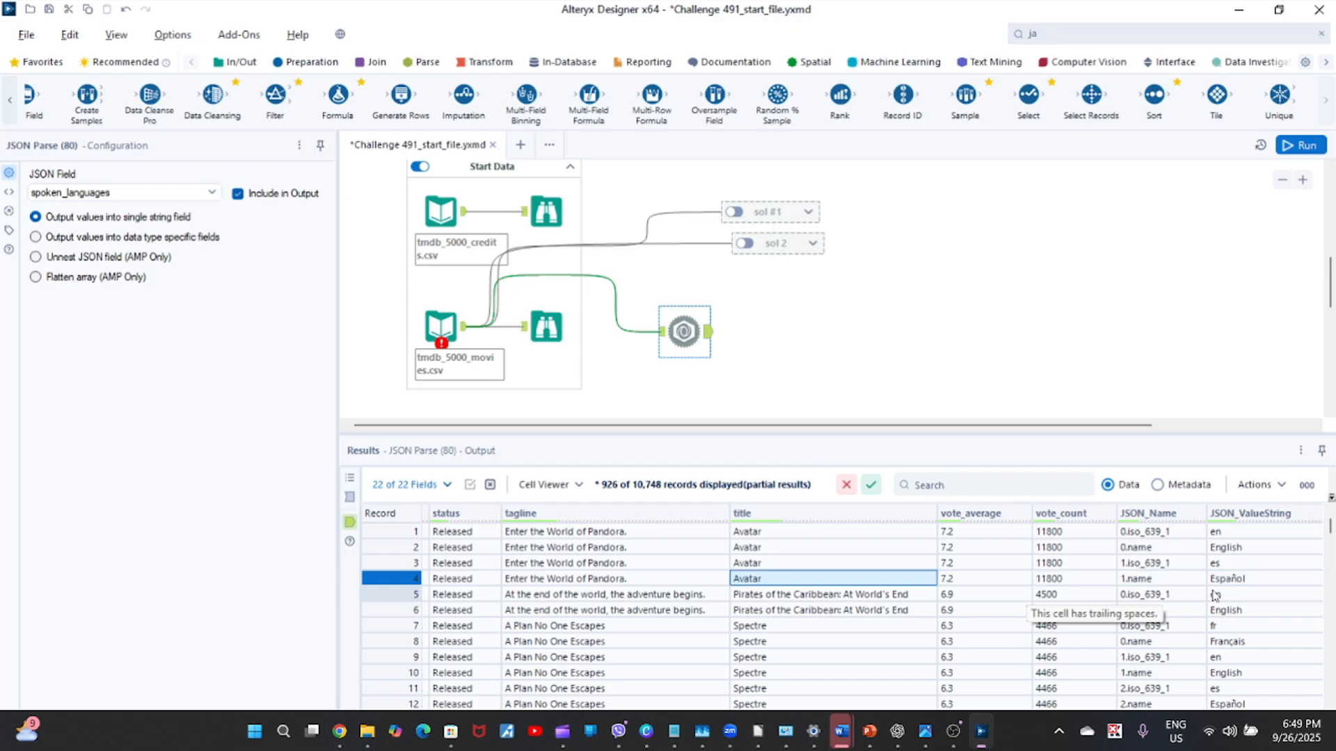
key("Up")
key("Up")
key("Down")
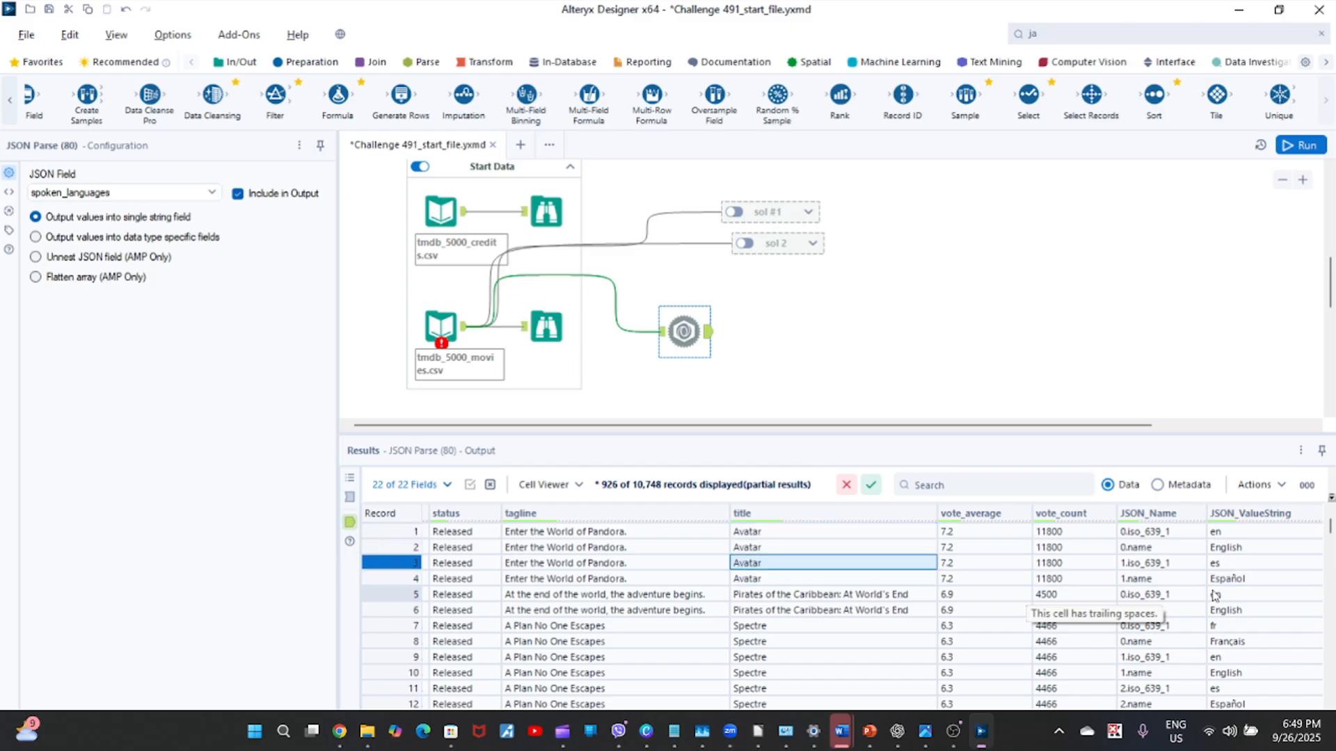
key("Up")
key("Up")
key("Down")
key("Down")
key("Down")
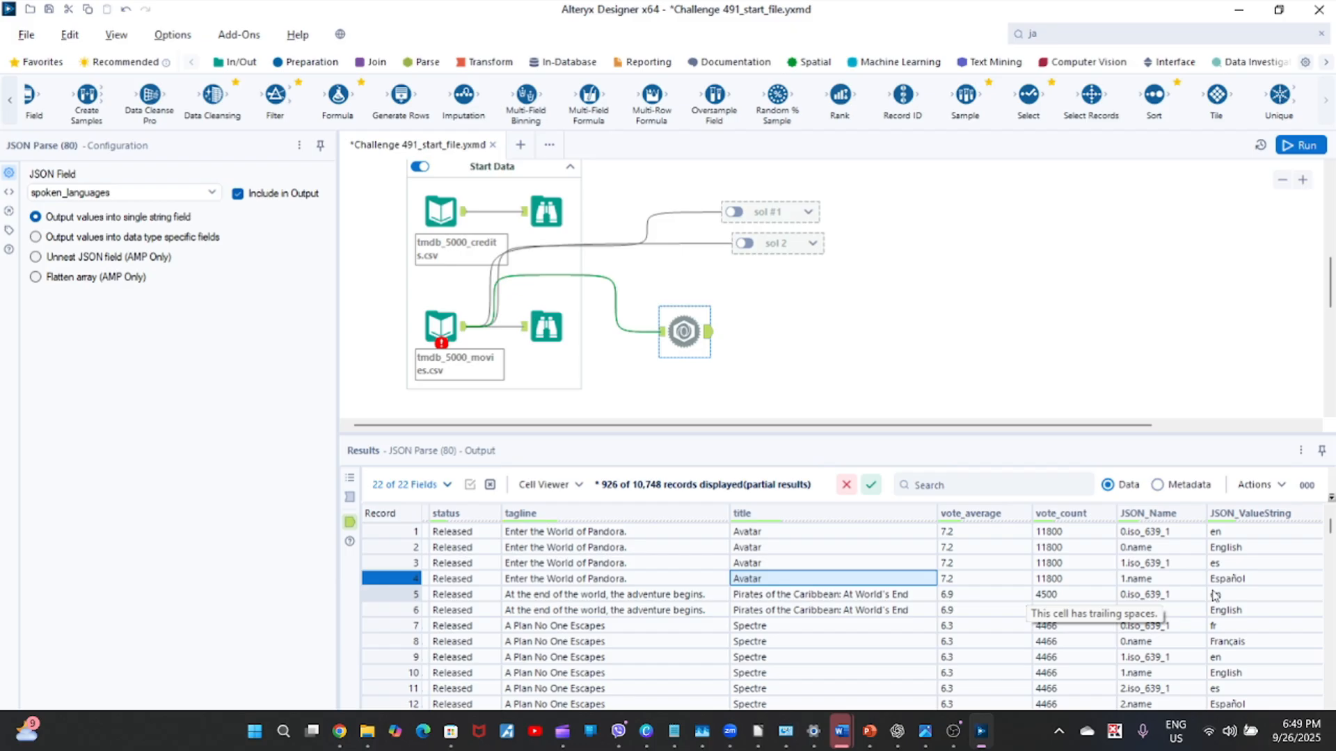
key("Right")
key("Right")
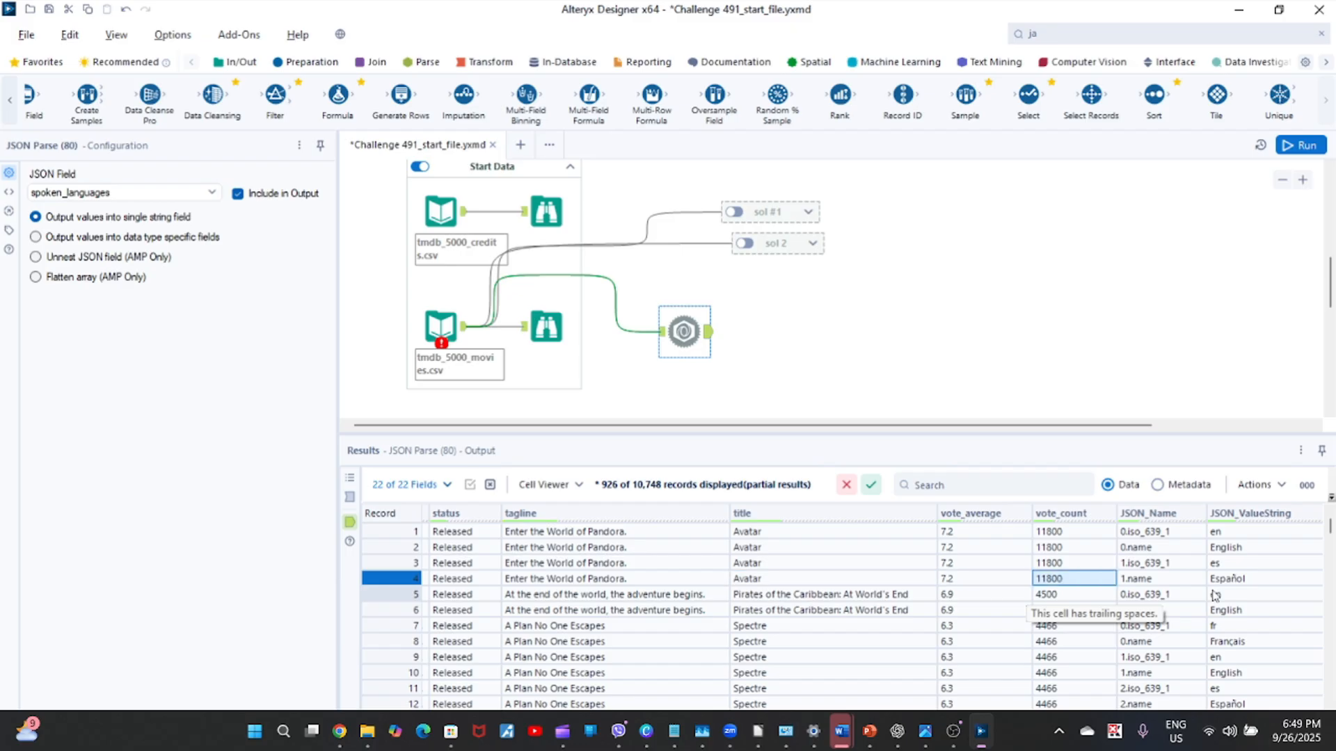
key("Left")
key("Left")
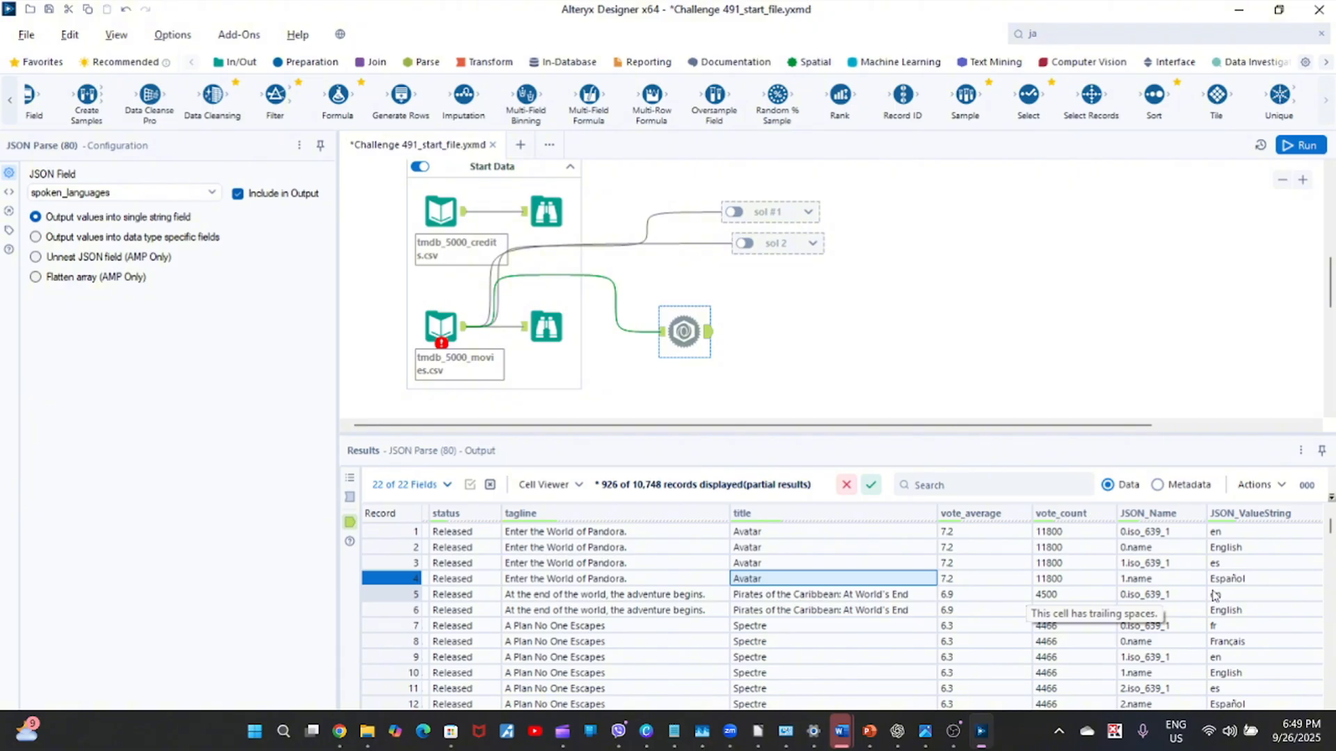
Compare the JSON_Name and JSON_ValueString entries in the fourth Avatar row.
key("Right")
key("Right")
key("Right")
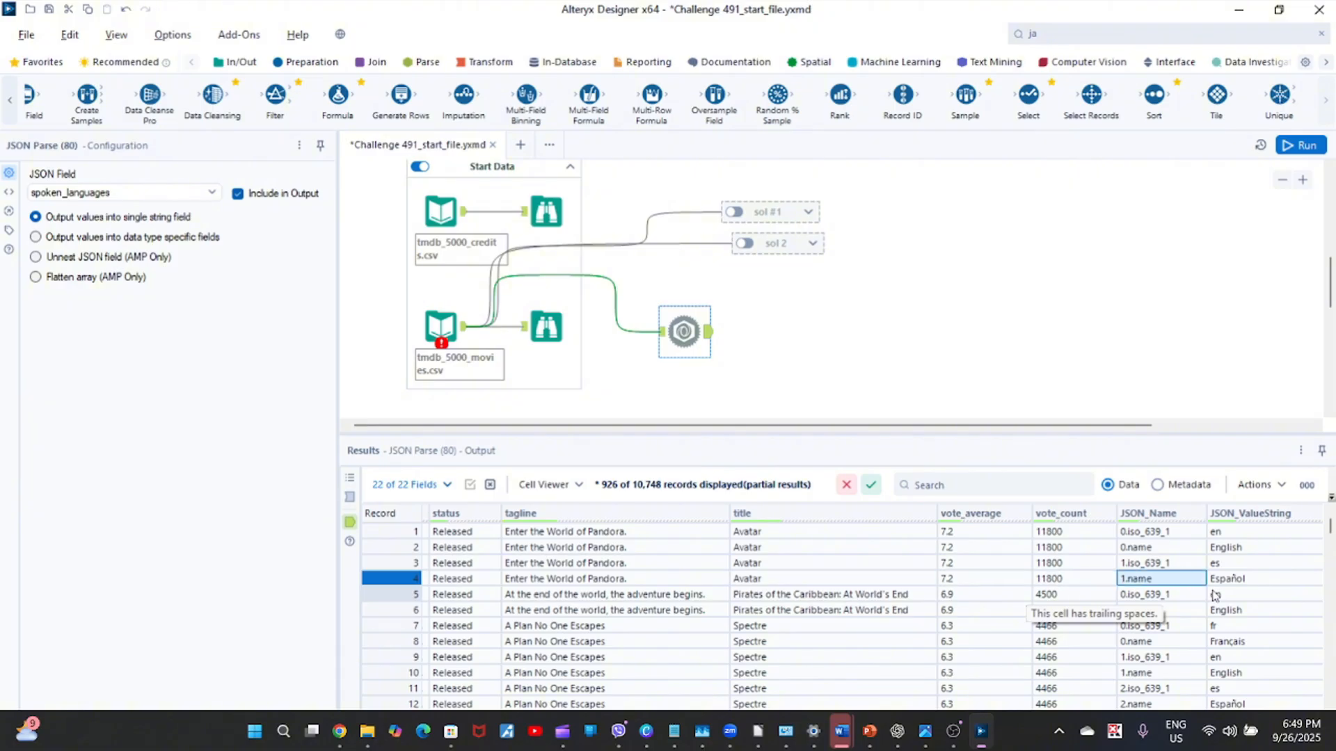
key("Right")
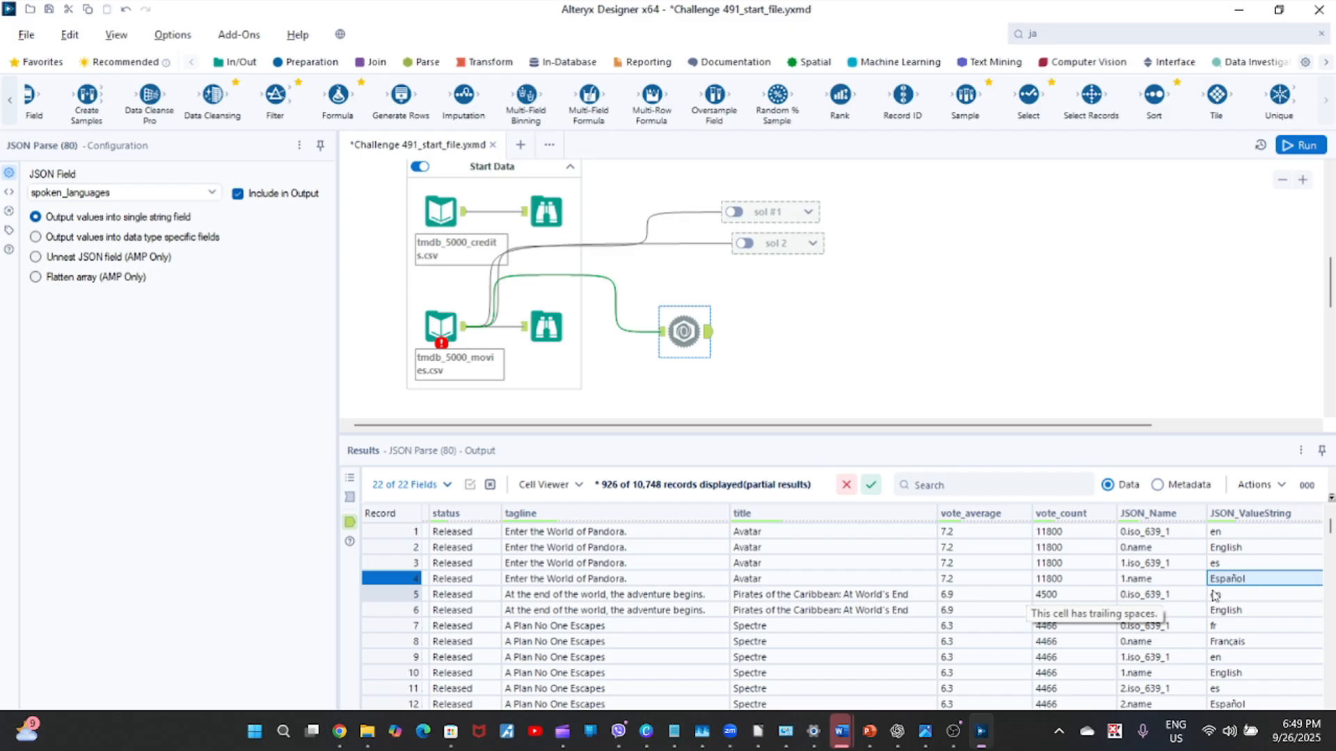
key("Left")
key("Right")
key("Left")
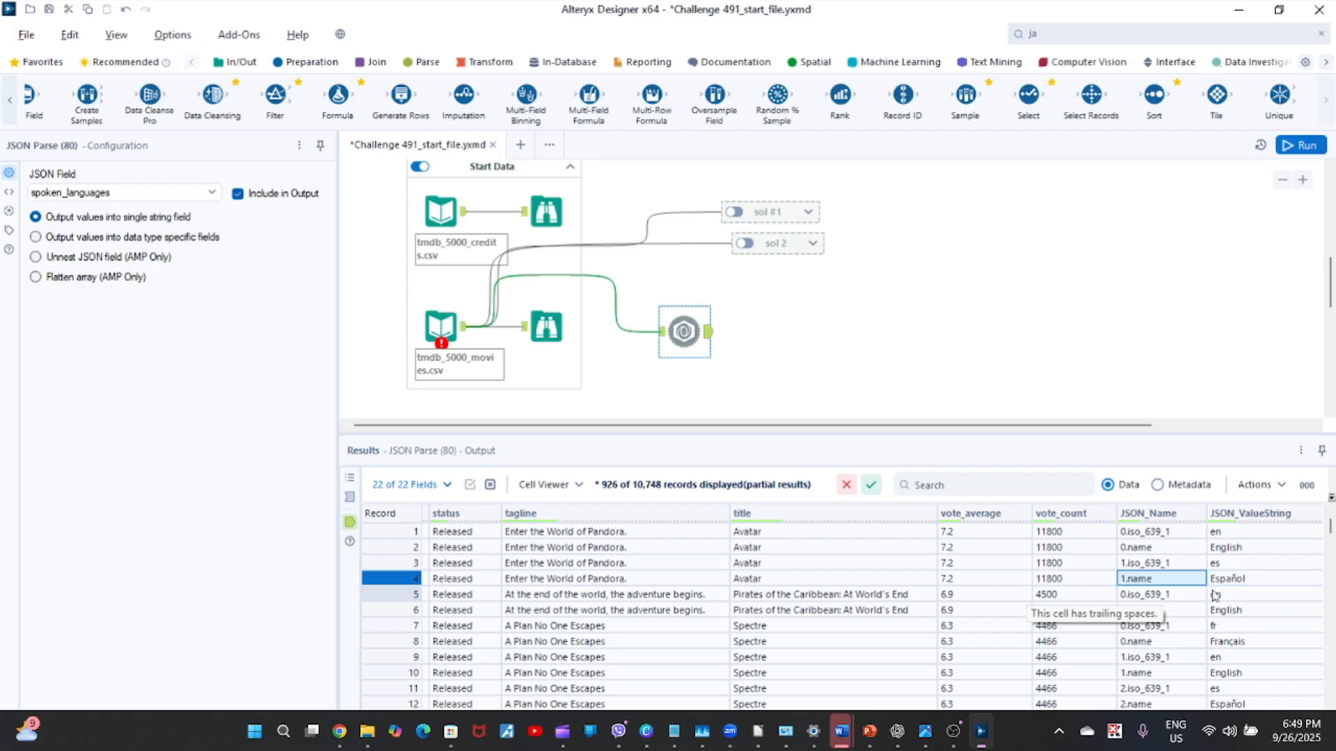
Add a Filter tool connected to the JSON Parse output and select the 0.name value in the second record.
key("Up")
key("Up")
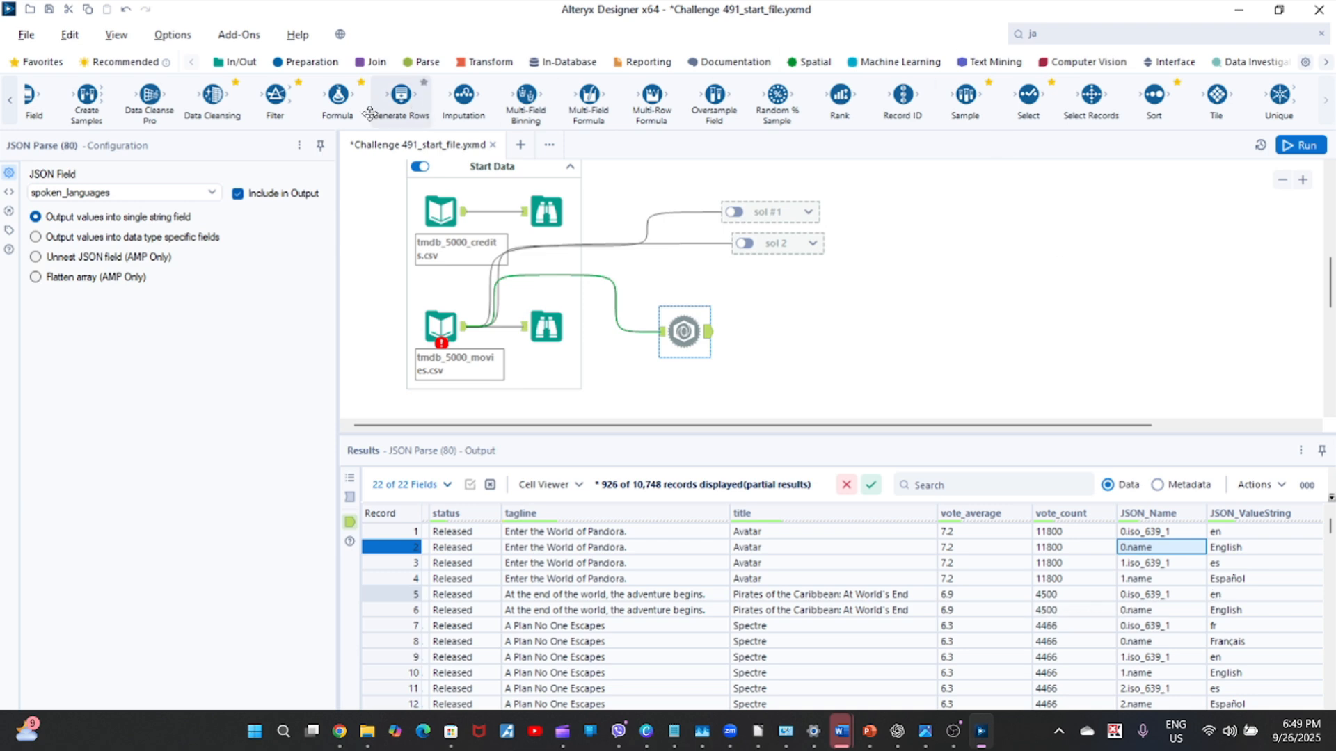
left_click_drag(275, 104, 778, 341)
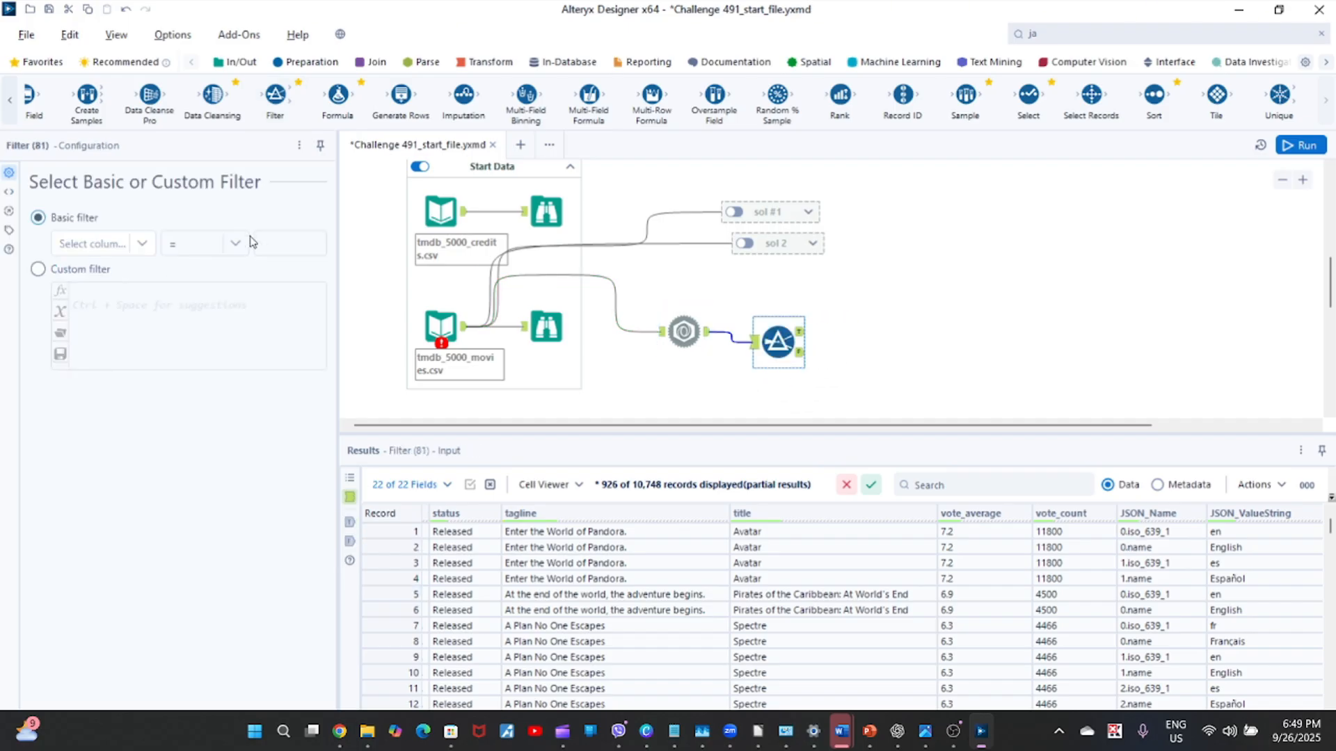
left_click(1164, 548)
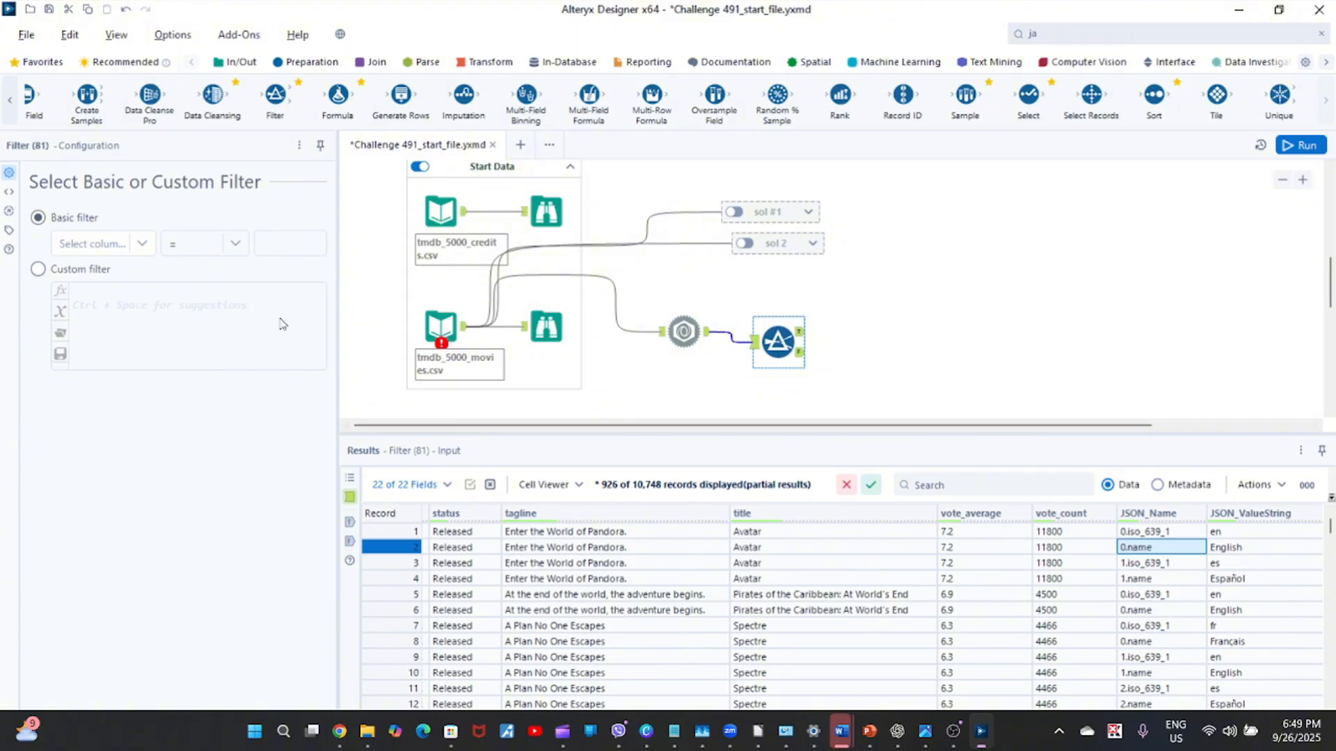
Set the basic filter to JSON_Name Equals 0.name and run the workflow.
left_click(136, 250)
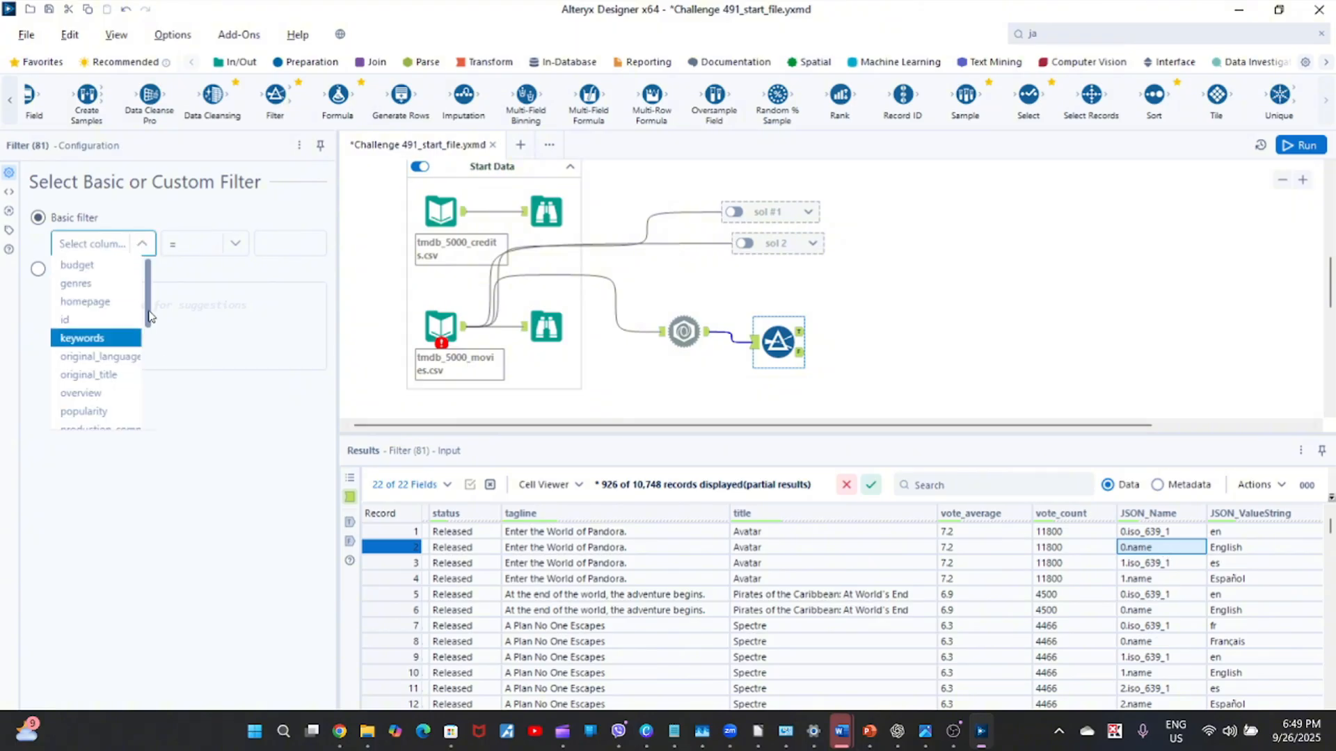
left_click_drag(149, 322, 148, 421)
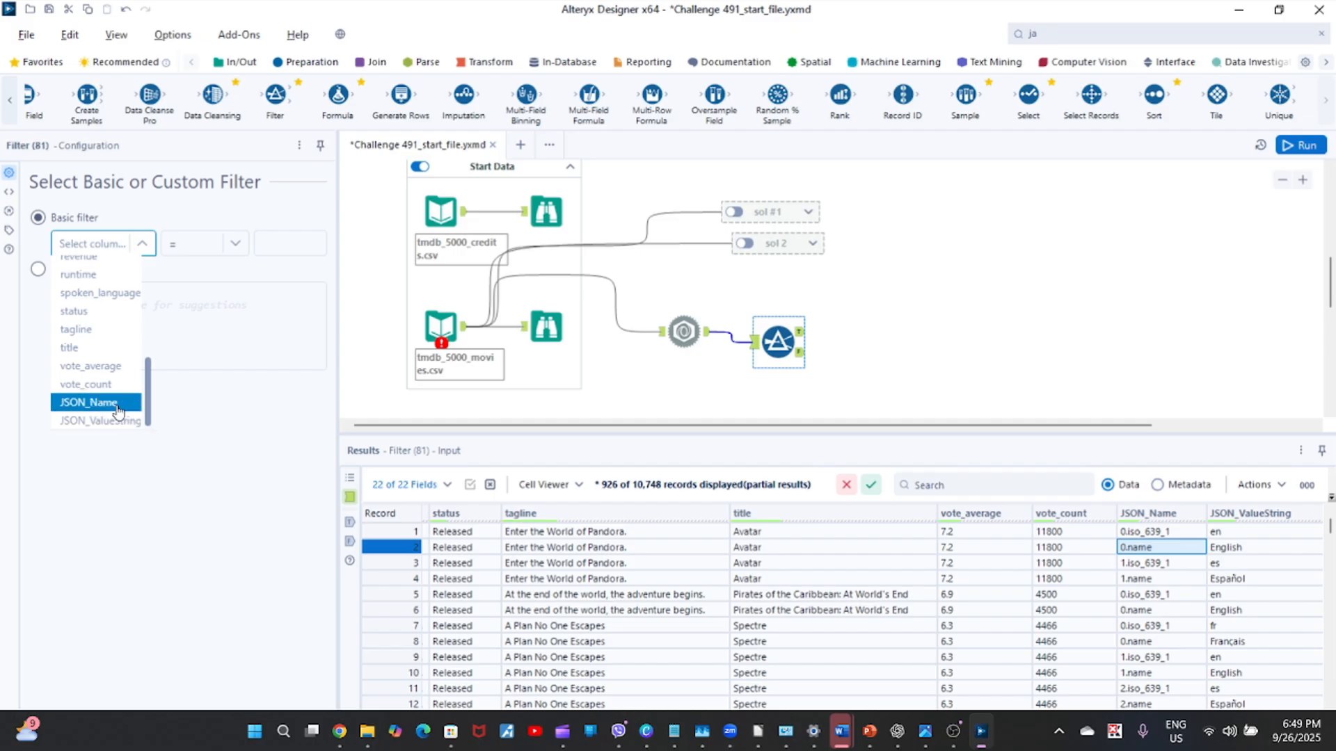
left_click(91, 401)
left_click(307, 244)
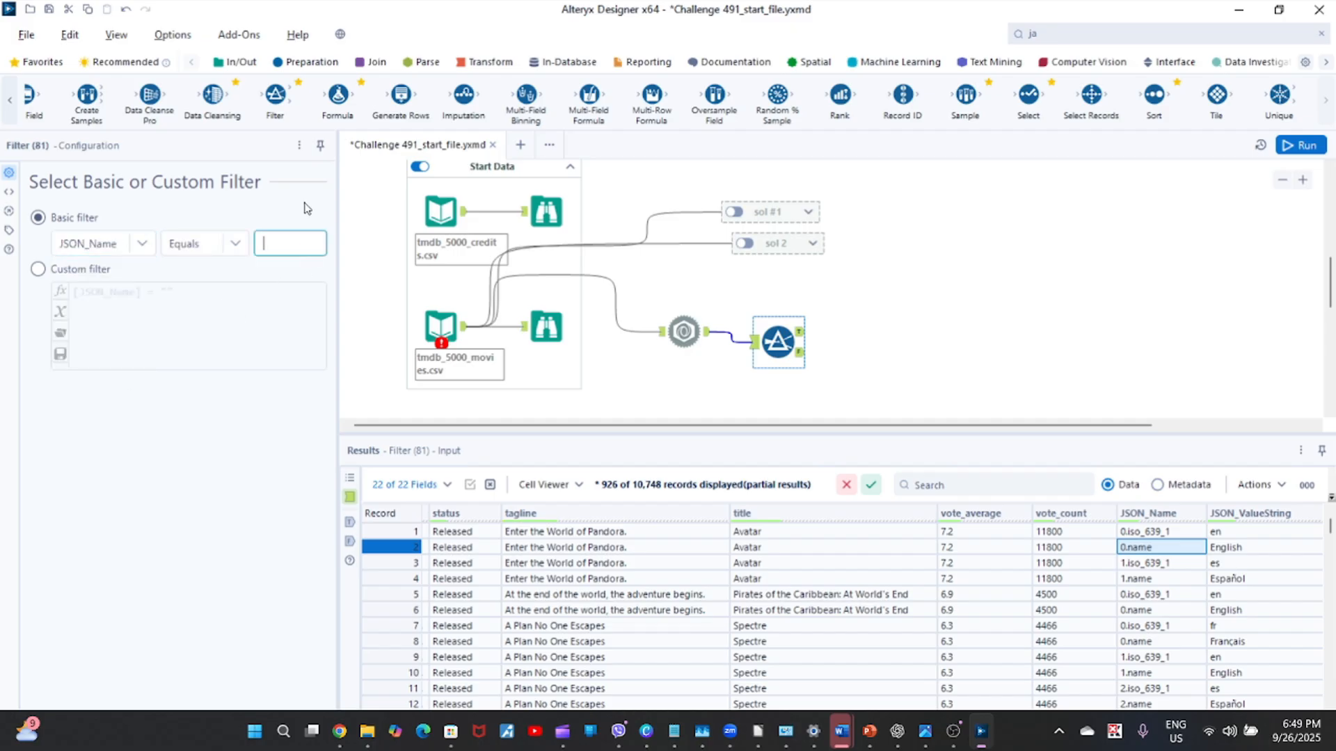
type("0.name")
left_click(1300, 145)
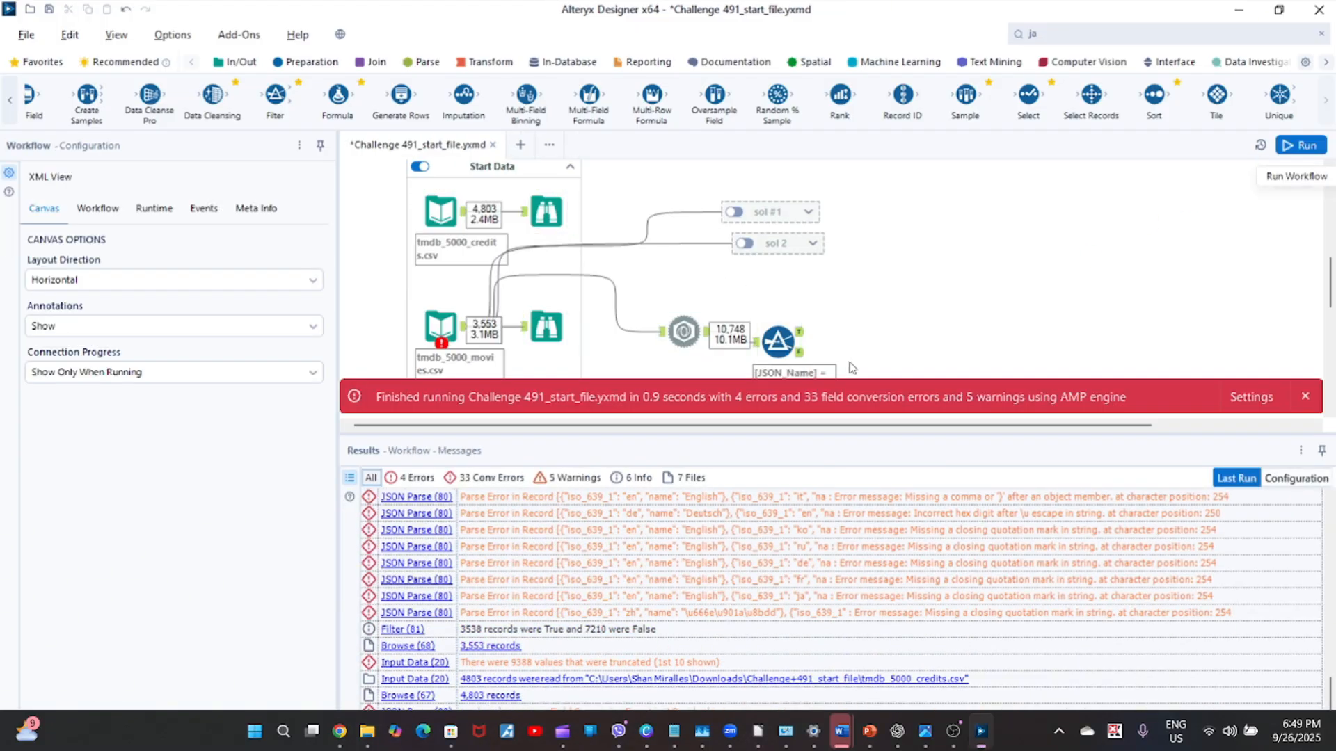
left_click(1305, 397)
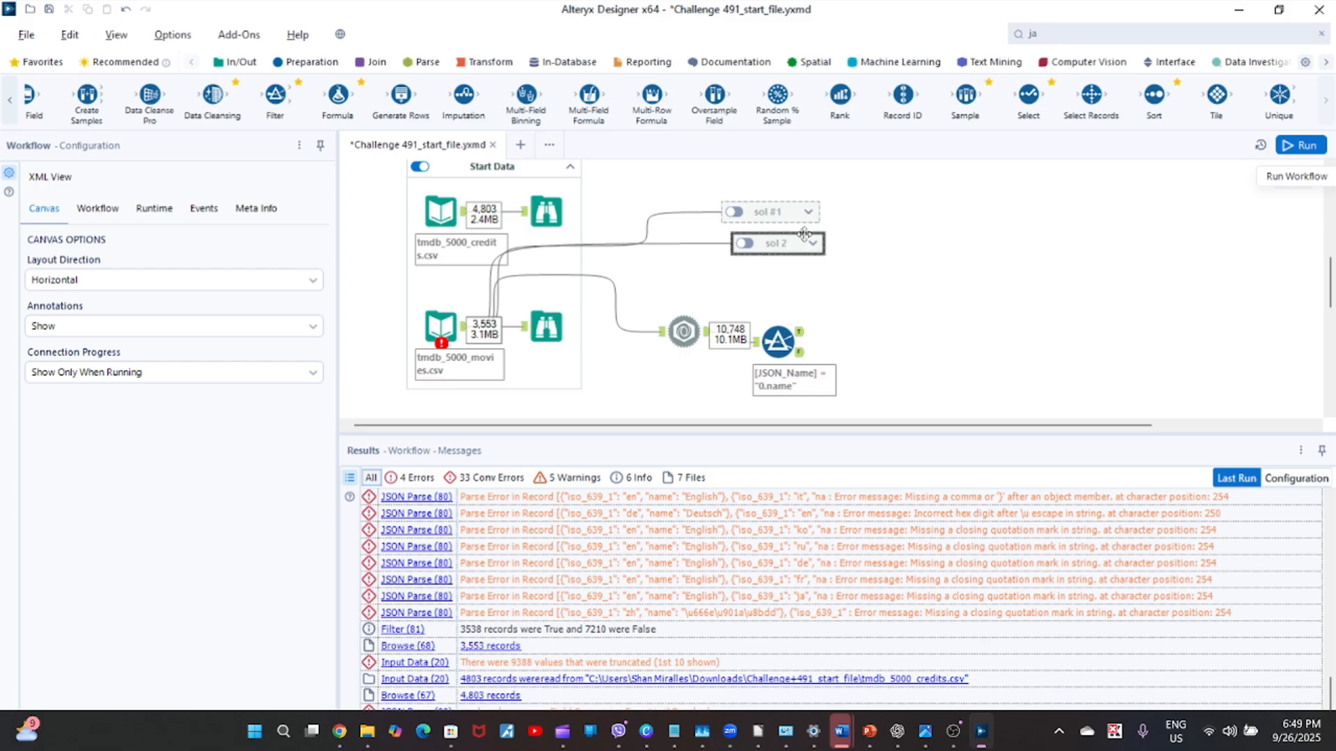
Display the Filter's True output and browse across to the JSON_Name and JSON_ValueString columns.
left_click(777, 341)
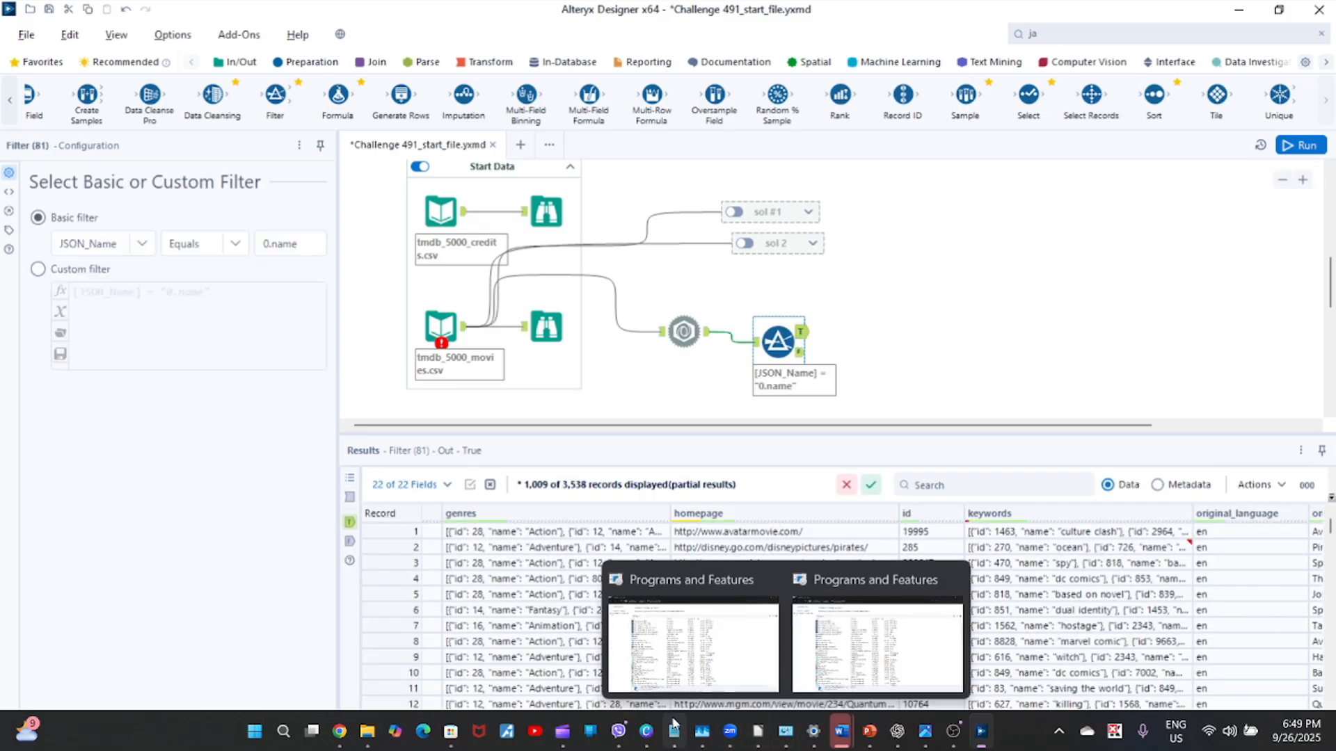
left_click(1244, 550)
key("Right")
key("Right")
key("Right")
key("Right")
key("Right")
key("Right")
key("Right")
key("Right")
key("Right")
key("Right")
key("Right")
key("Right")
key("Right")
key("Right")
key("Right")
key("Right")
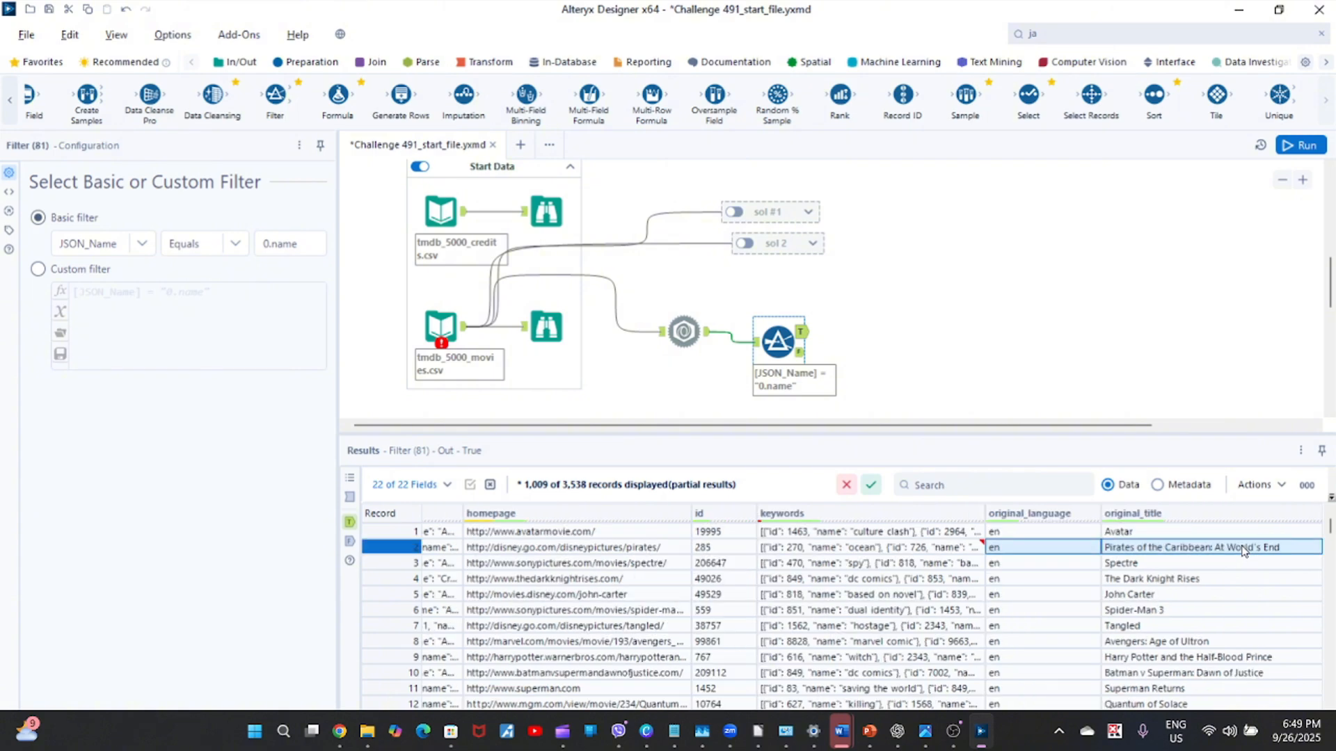
key("Left")
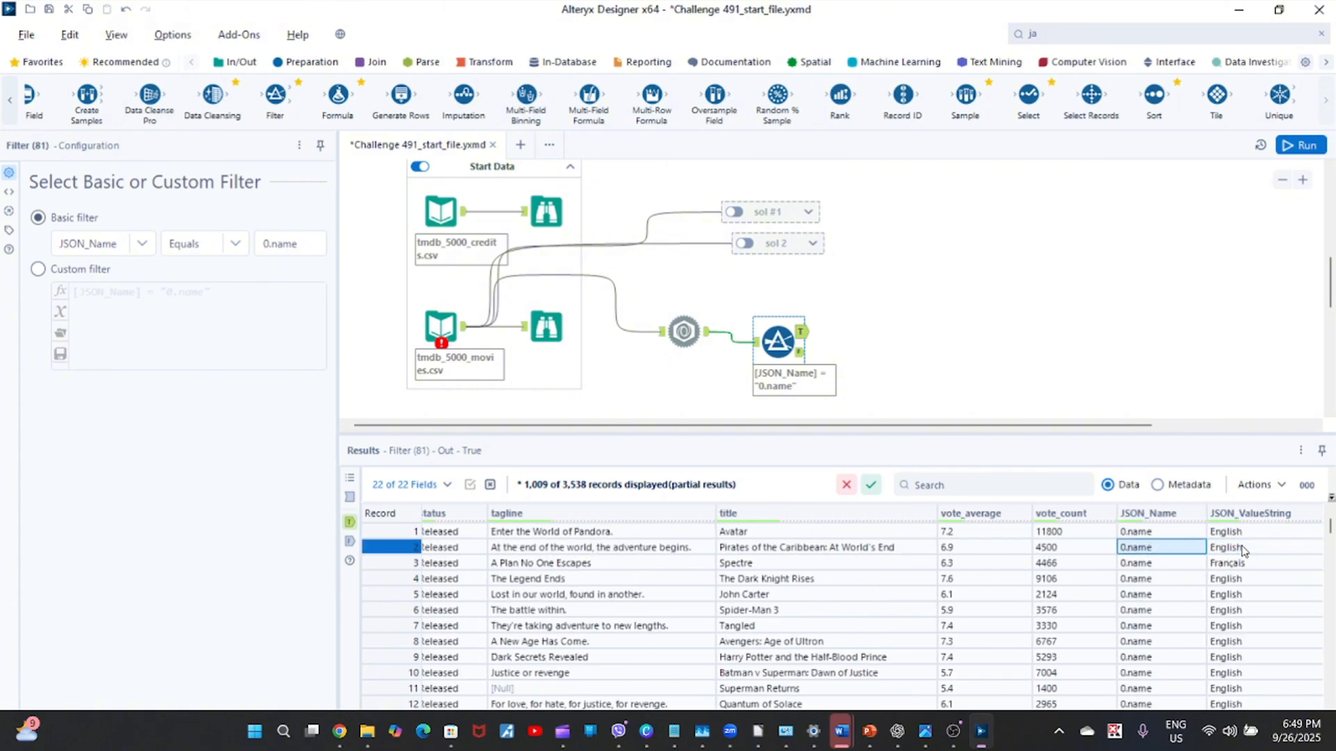
Review the language names in JSON_ValueString down the filtered records and return to the first record.
key("Down")
key("Down")
key("Down")
key("Down")
key("Down")
key("Down")
key("Down")
key("Down")
key("Down")
key("Down")
key("Down")
key("Down")
key("Down")
key("Down")
key("Down")
key("Down")
key("Down")
key("Down")
key("Down")
key("Down")
key("Down")
key("Down")
key("Down")
key("Down")
key("Down")
key("Down")
key("Down")
key("Down")
key("Down")
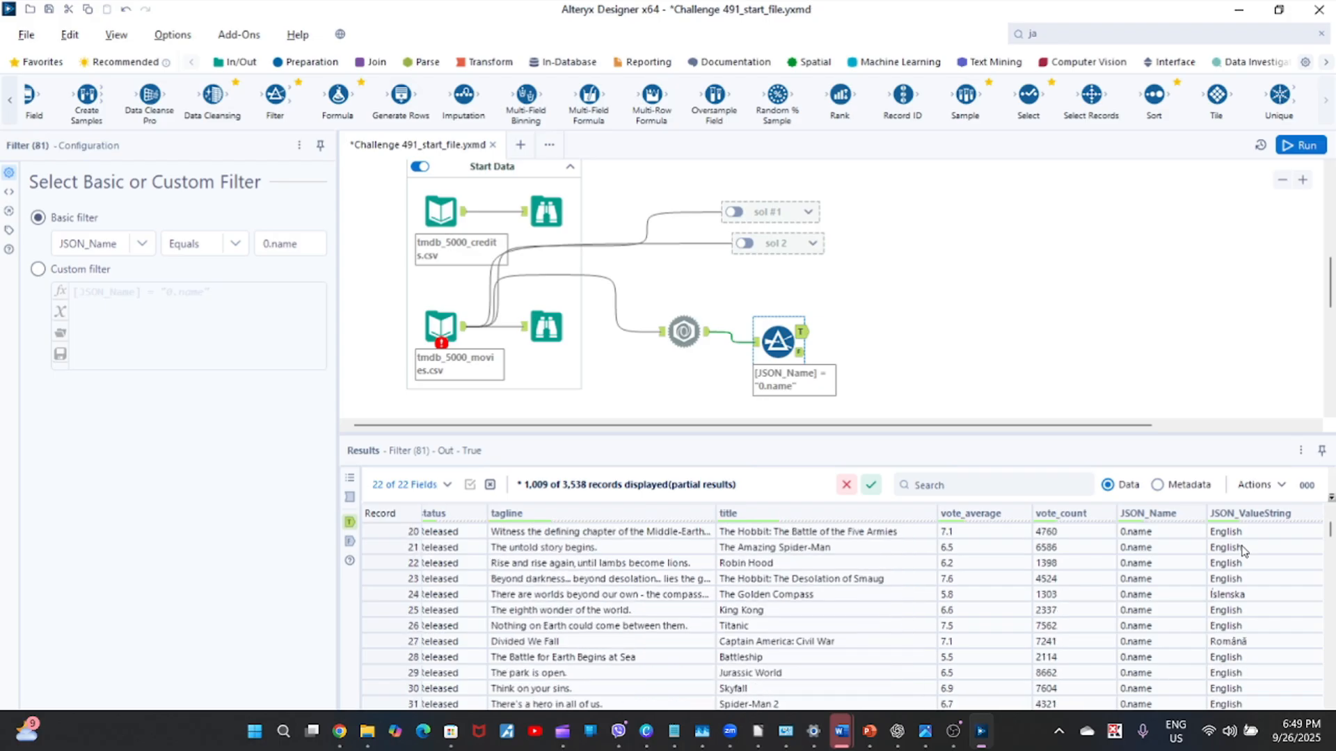
key("Up")
key("Up")
key("Up")
key("Up")
key("Up")
key("Up")
key("Up")
key("Up")
key("Up")
key("Up")
key("Up")
key("Up")
key("Up")
key("Up")
key("Up")
key("Up")
key("Up")
key("Up")
key("Up")
key("Up")
key("Up")
key("Up")
key("Up")
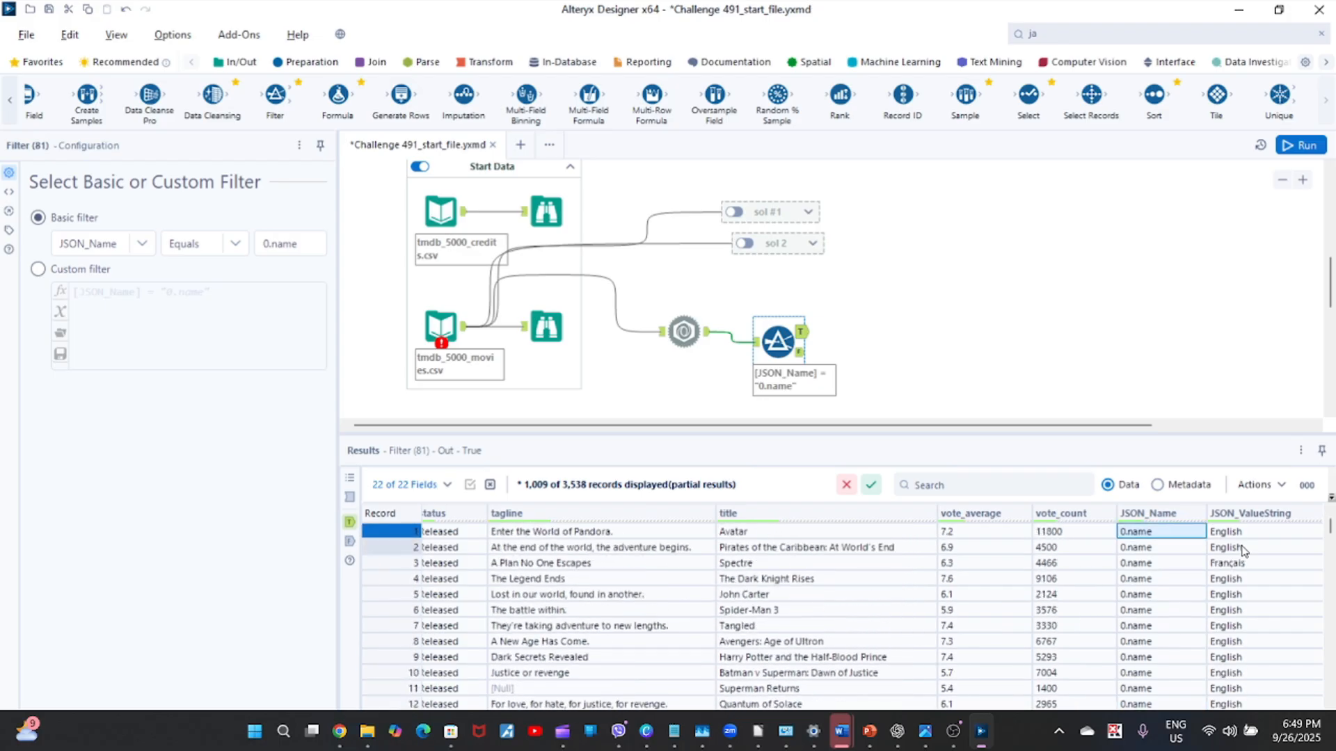
key("Up")
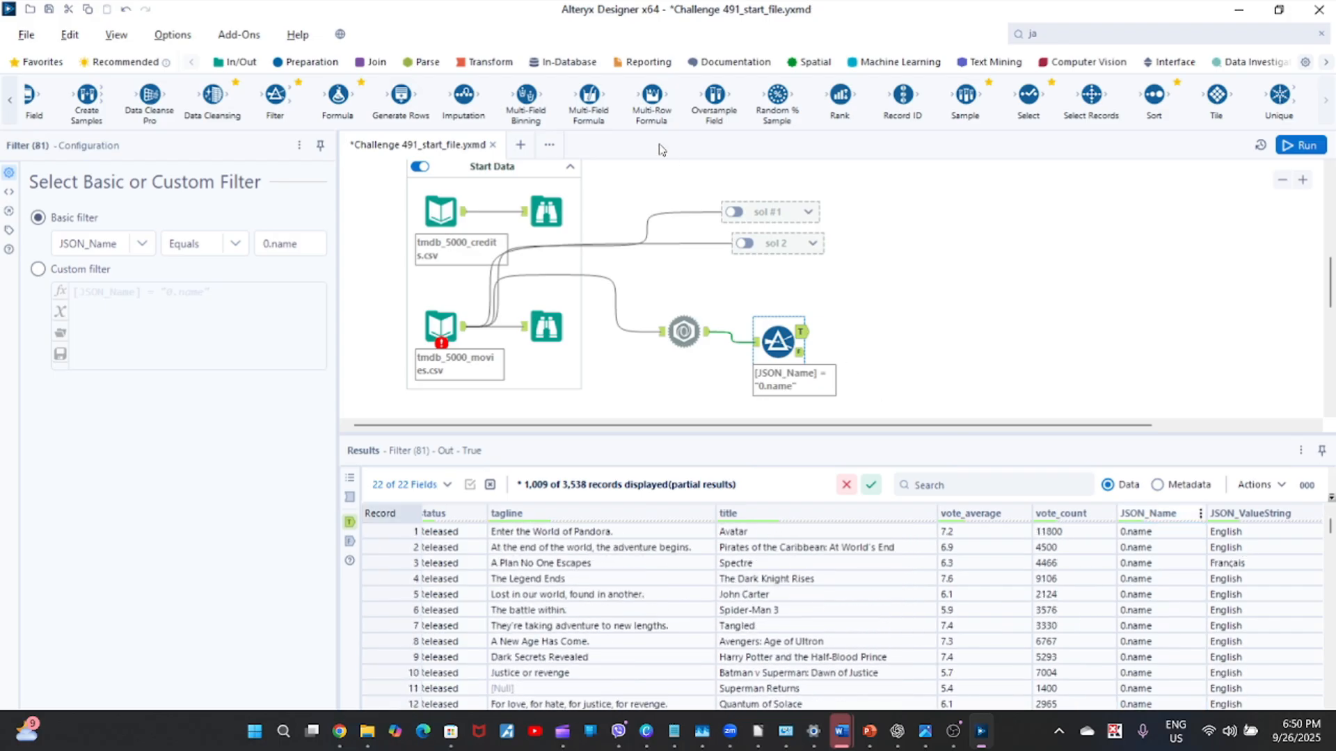
Change the filter's comparison on JSON_Name to Contains.
left_click(236, 245)
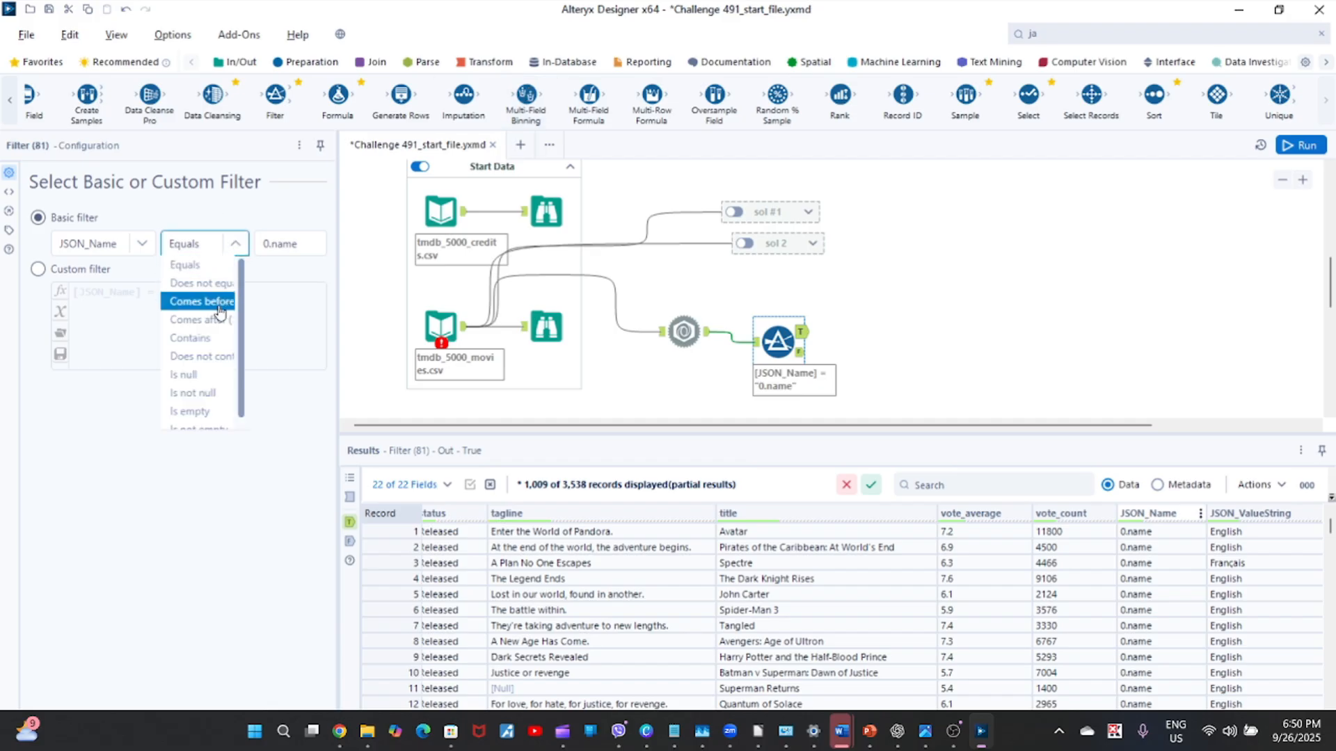
left_click(212, 339)
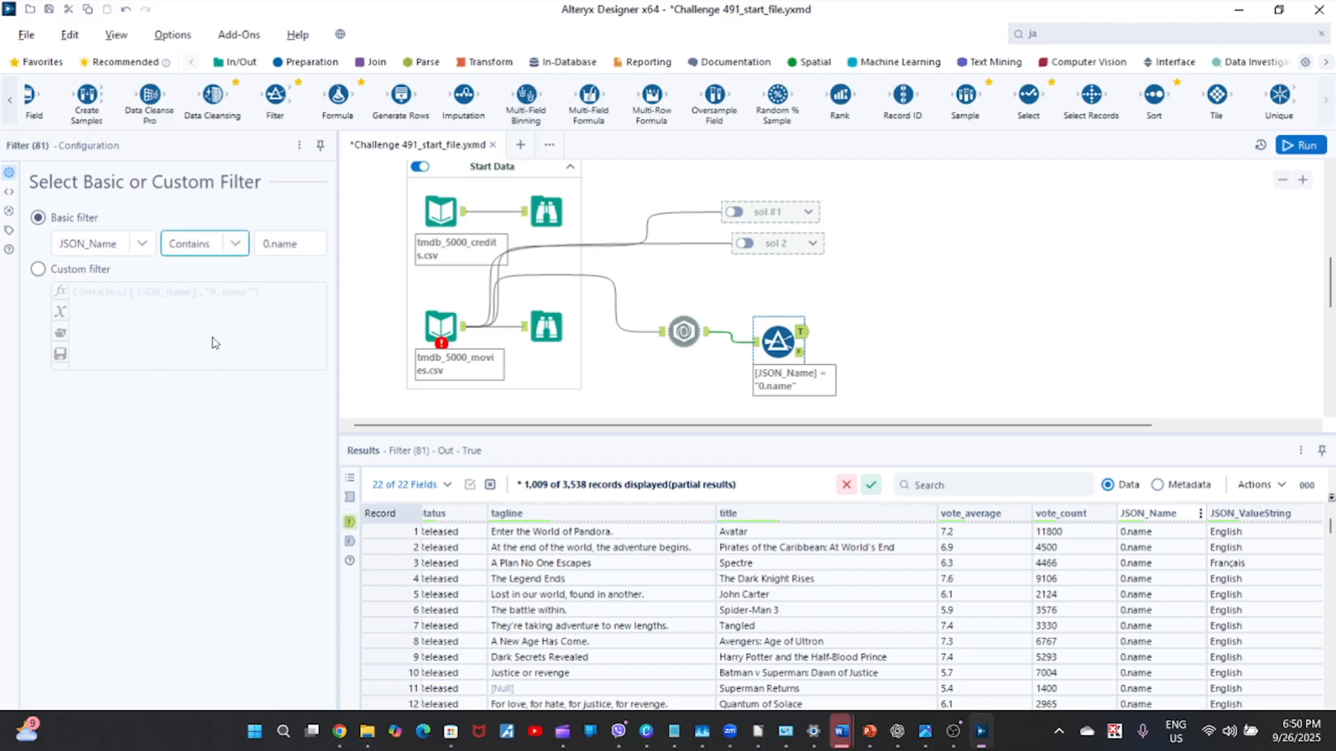
Add a Summarize tool to the canvas and connect it to the JSON Parse output.
left_click(495, 62)
left_click_drag(346, 97, 906, 269)
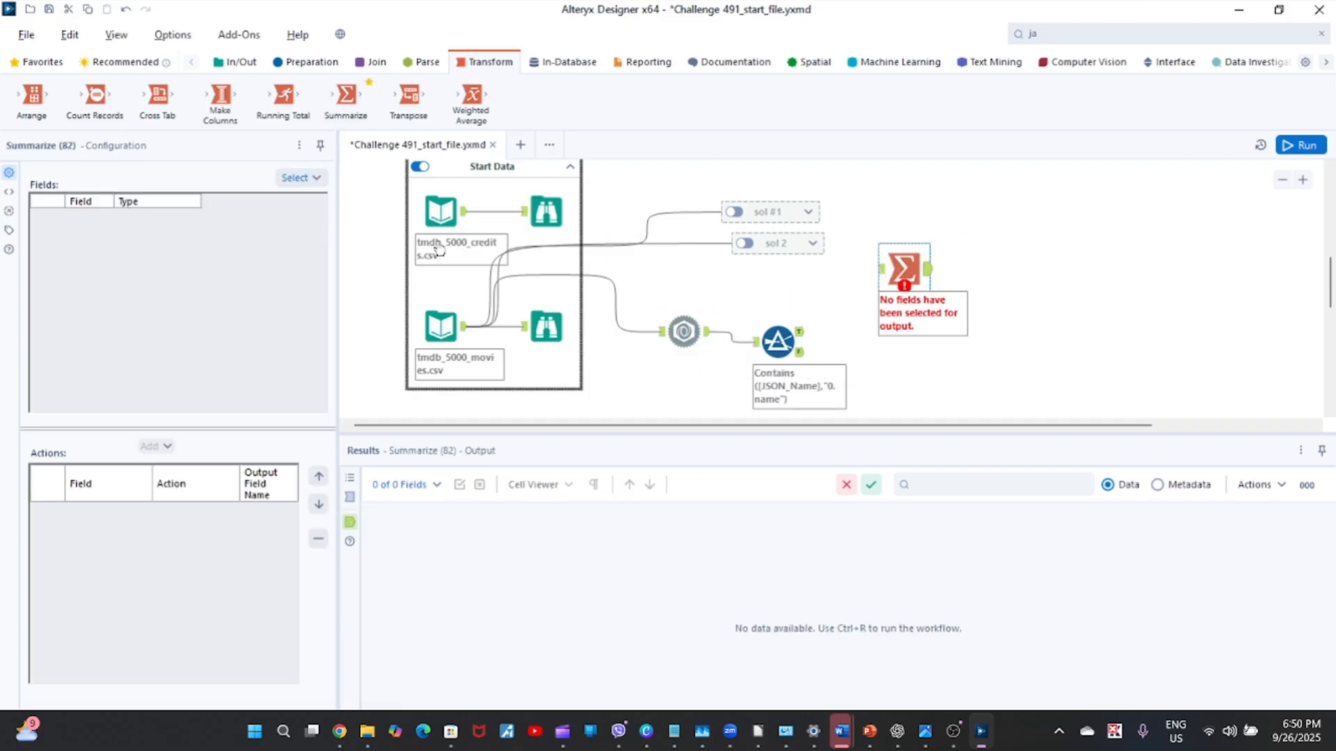
left_click_drag(708, 331, 878, 270)
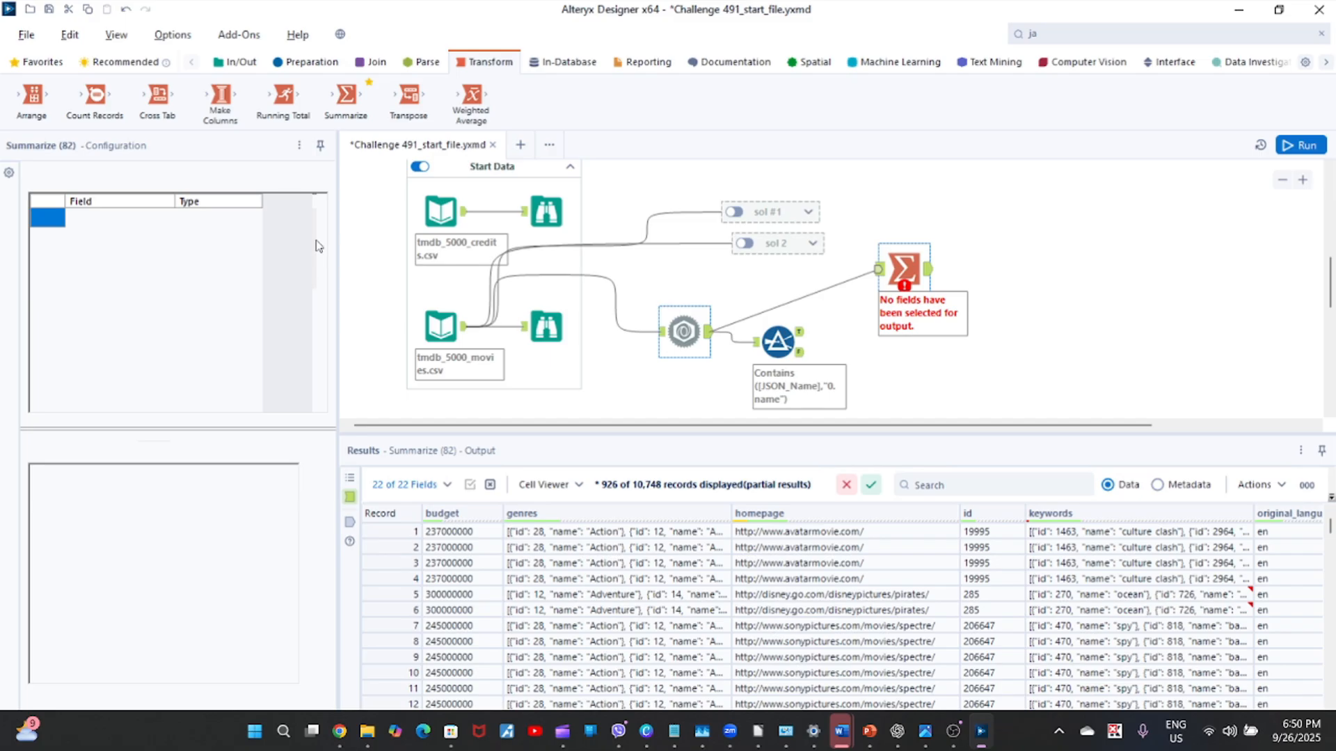
Add a Group By action on JSON_ValueString in the Summarize tool, checking that column in the input data.
left_click_drag(316, 236, 317, 289)
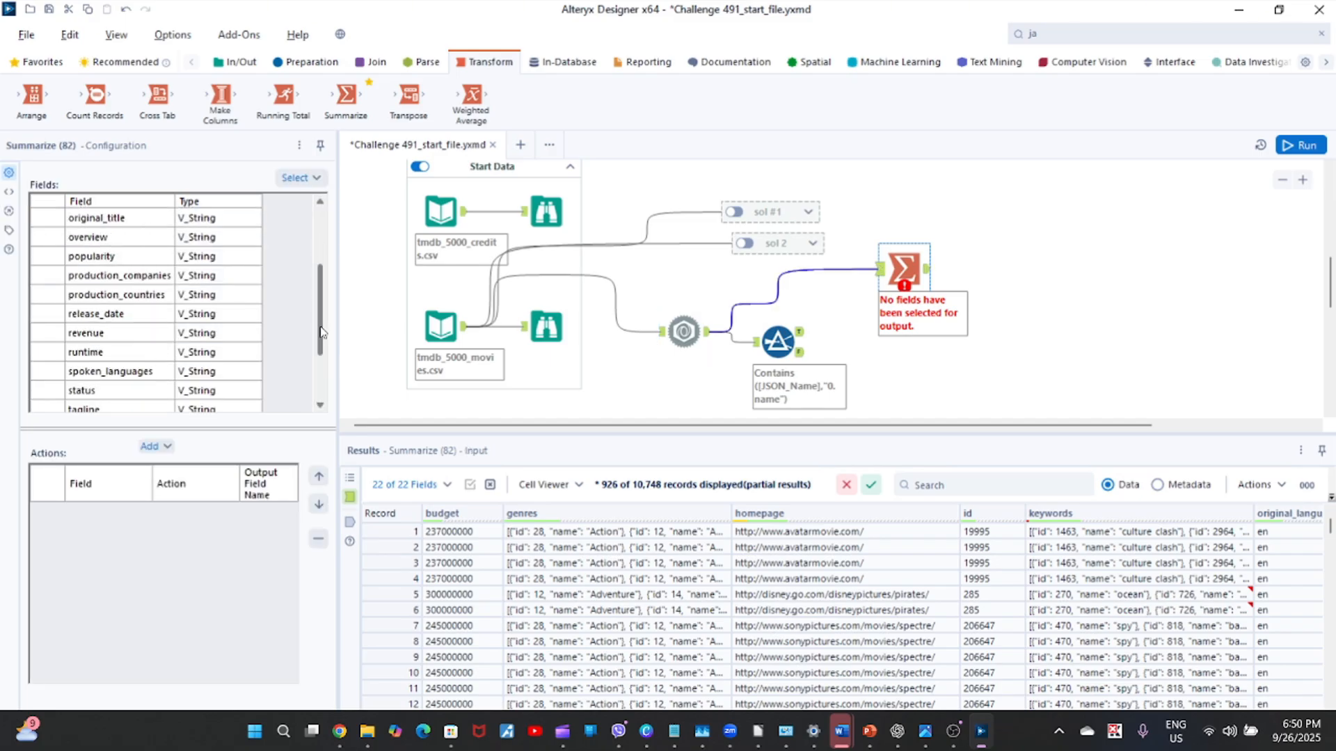
left_click_drag(320, 347, 316, 400)
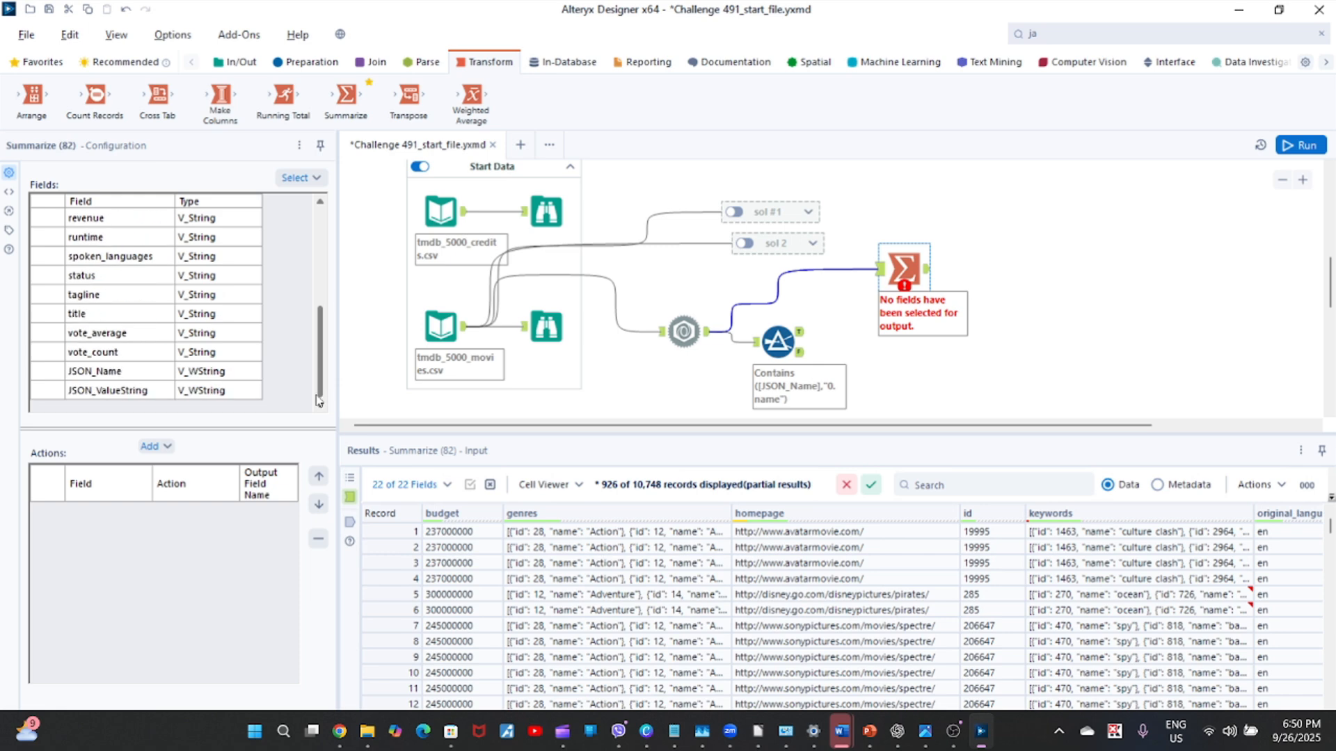
left_click(51, 394)
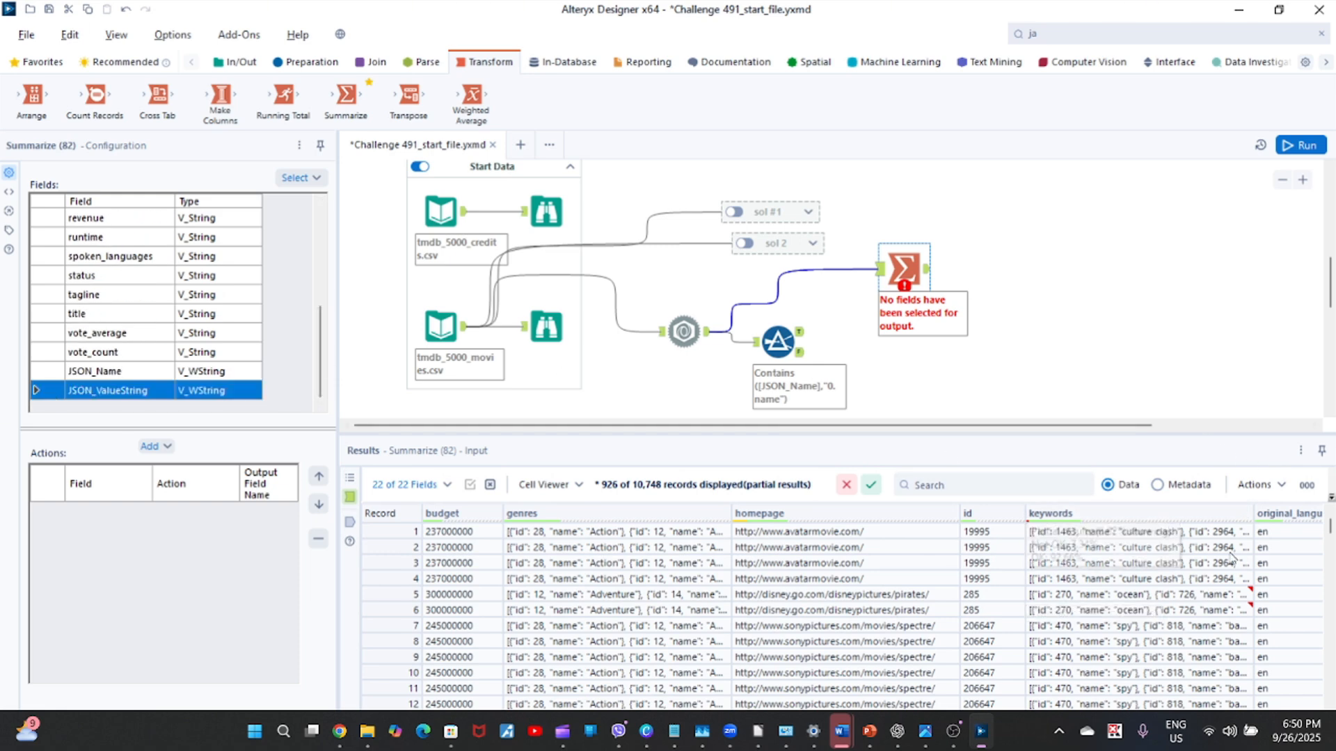
left_click_drag(1243, 550, 1229, 553)
key("Right")
key("Right")
key("Right")
key("Right")
key("Right")
key("Right")
key("Right")
key("Right")
key("Right")
key("Right")
key("Right")
key("Right")
key("Right")
key("Right")
key("Right")
key("Right")
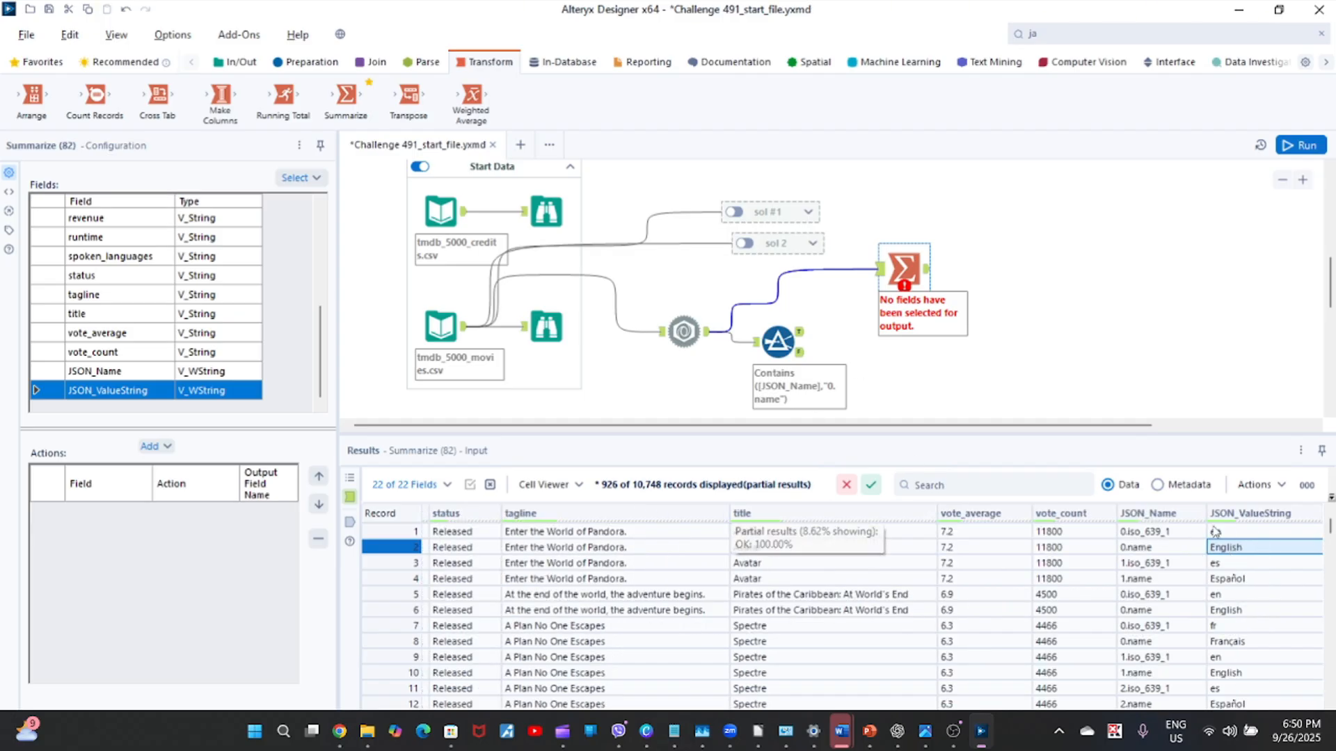
left_click(154, 447)
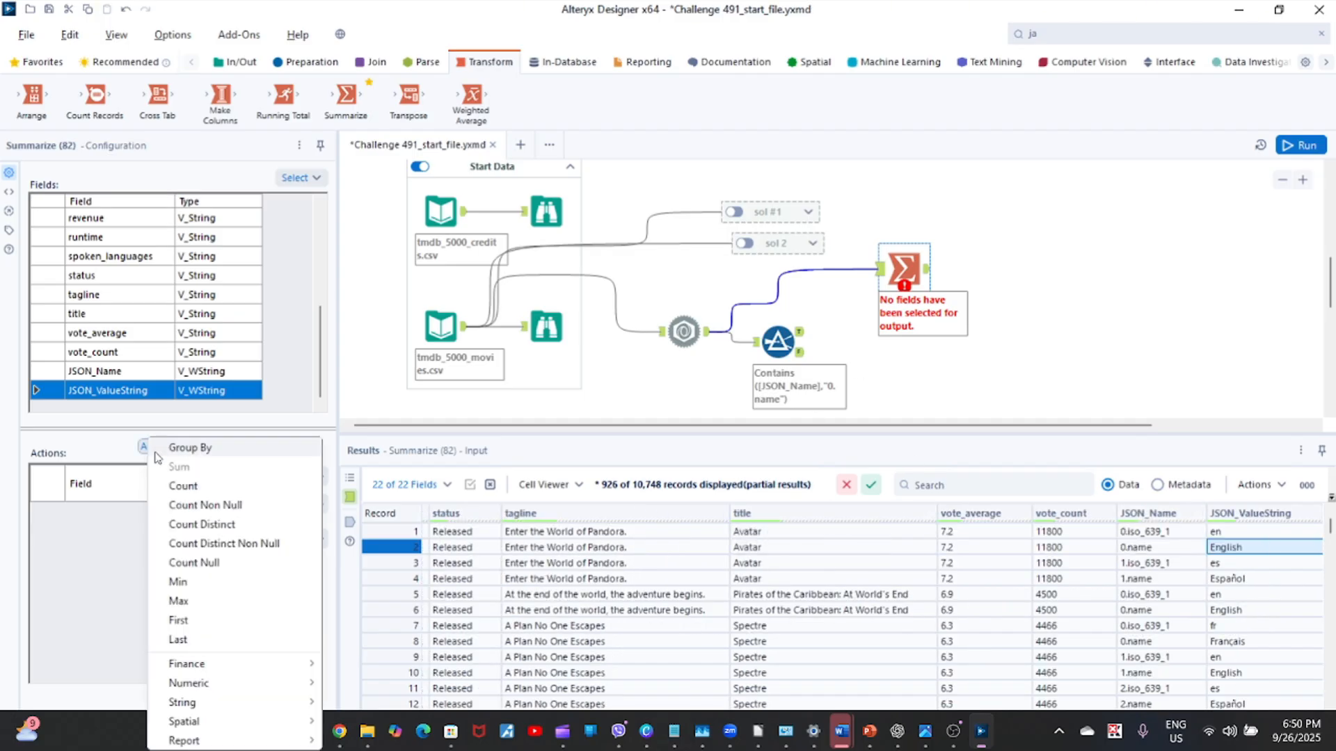
left_click(183, 443)
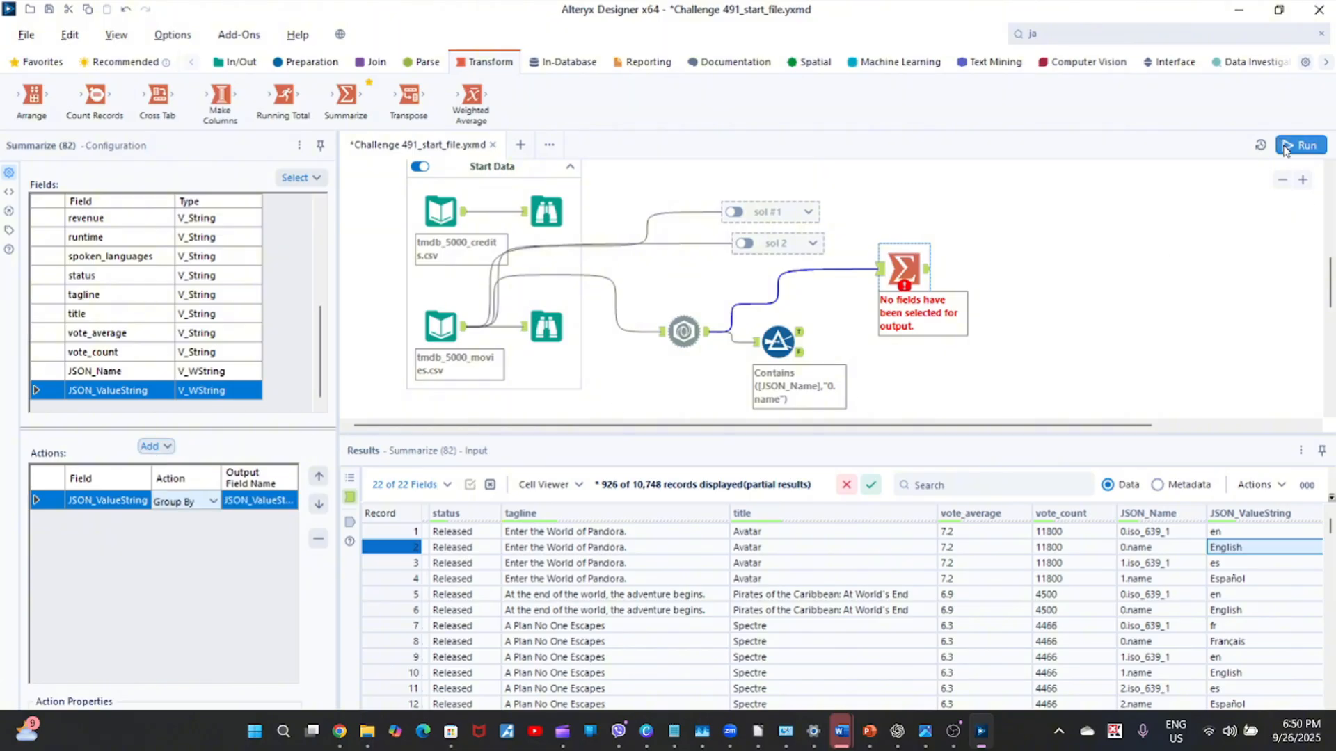
Run the workflow and inspect the Summarize output grouped by JSON_ValueString.
left_click(913, 243)
key("ctrl+r")
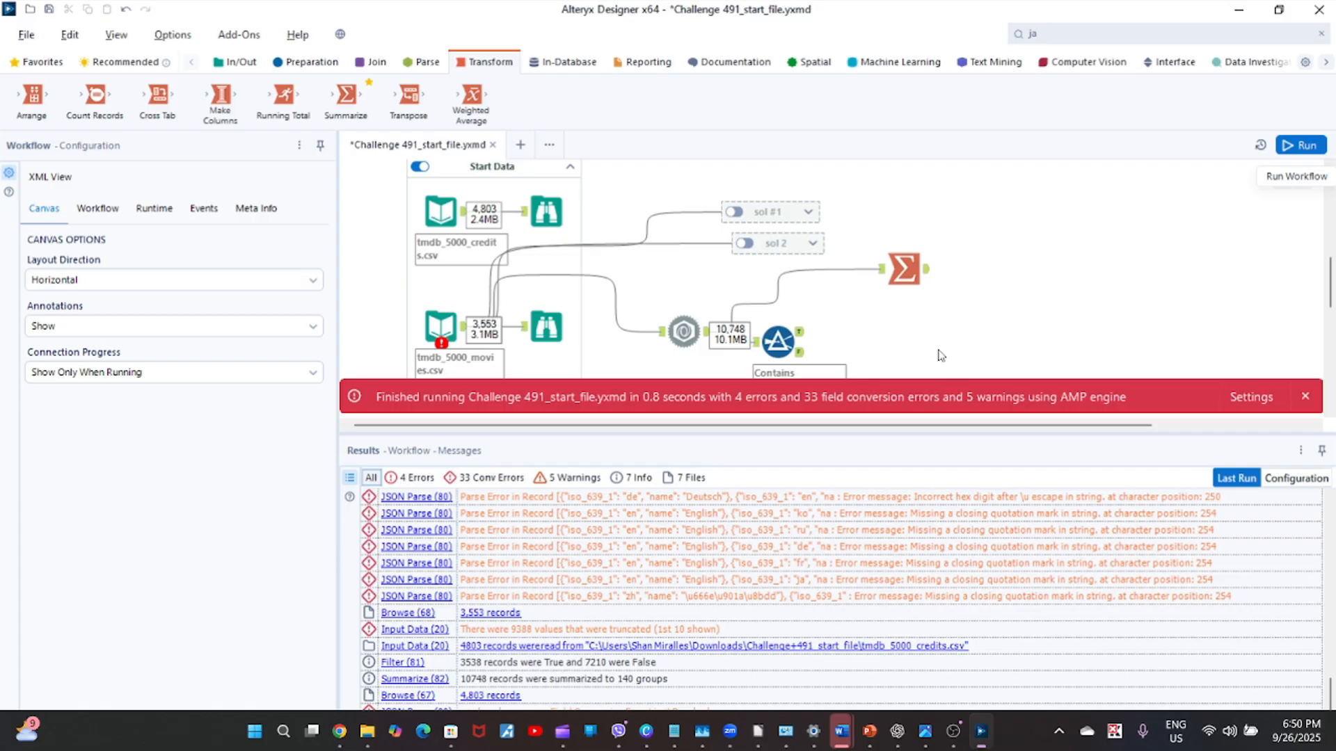
left_click(928, 270)
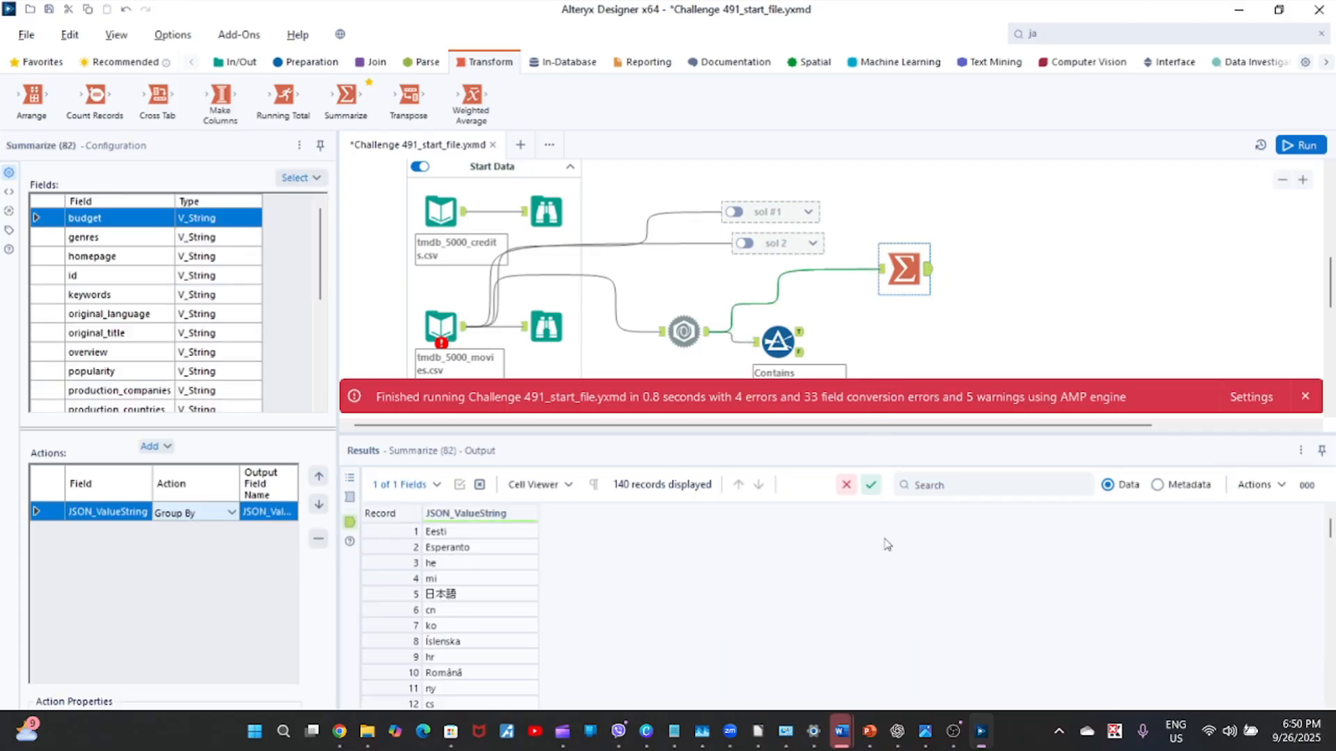
left_click_drag(1330, 532, 835, 428)
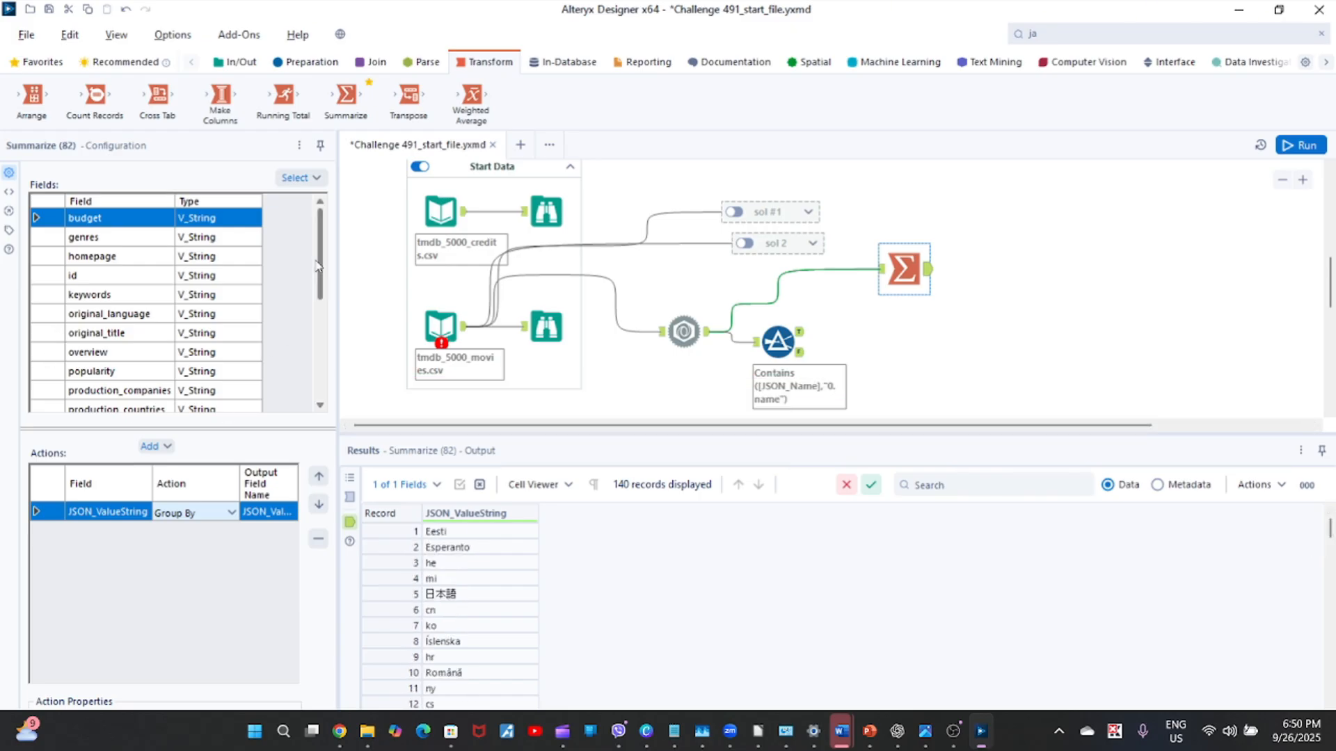
Add a second Group By action on JSON_Name in the Summarize tool.
left_click_drag(320, 266, 323, 417)
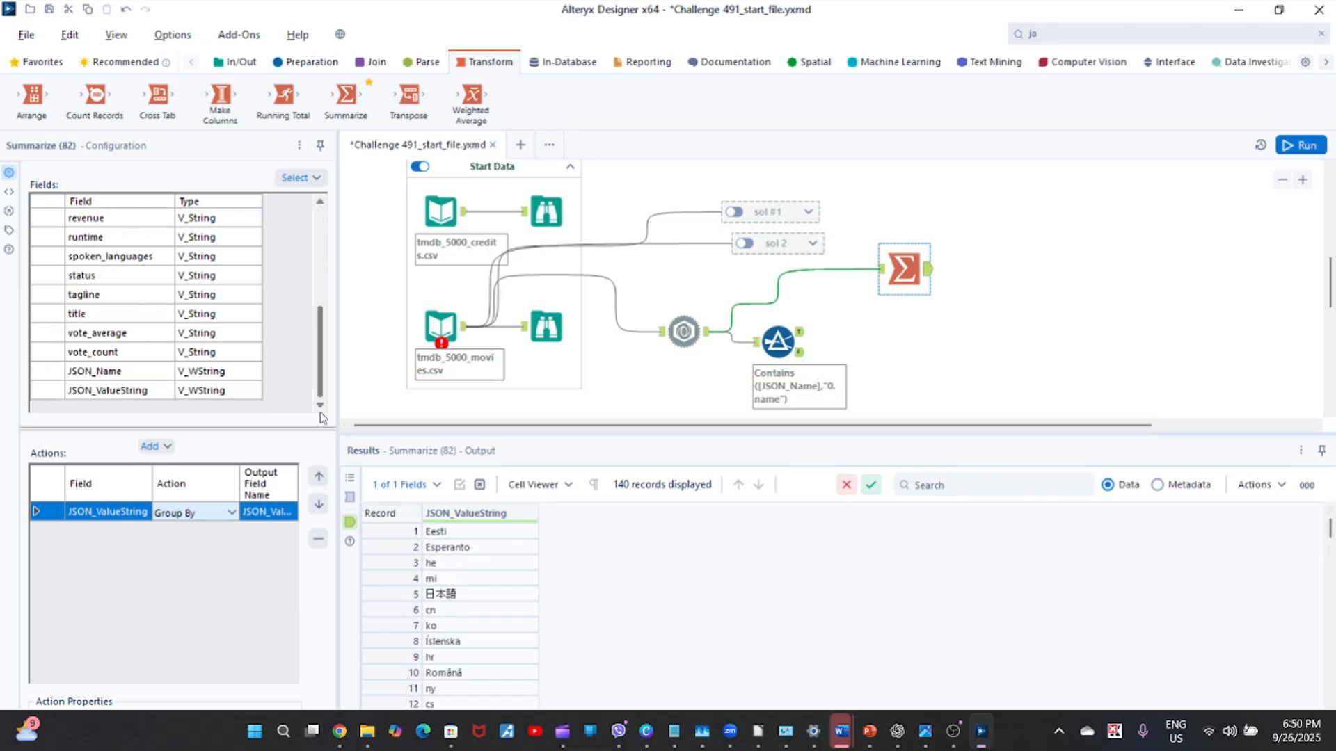
left_click(47, 372)
left_click(150, 446)
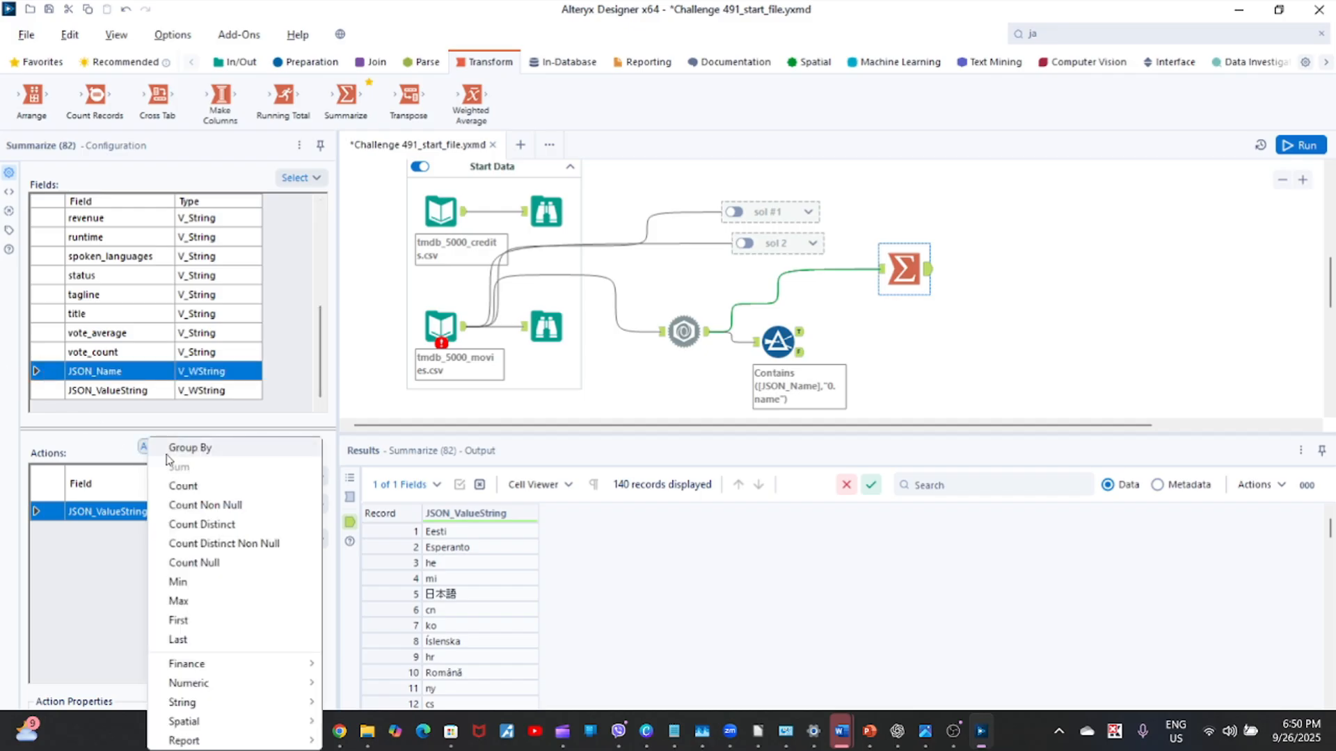
left_click(189, 448)
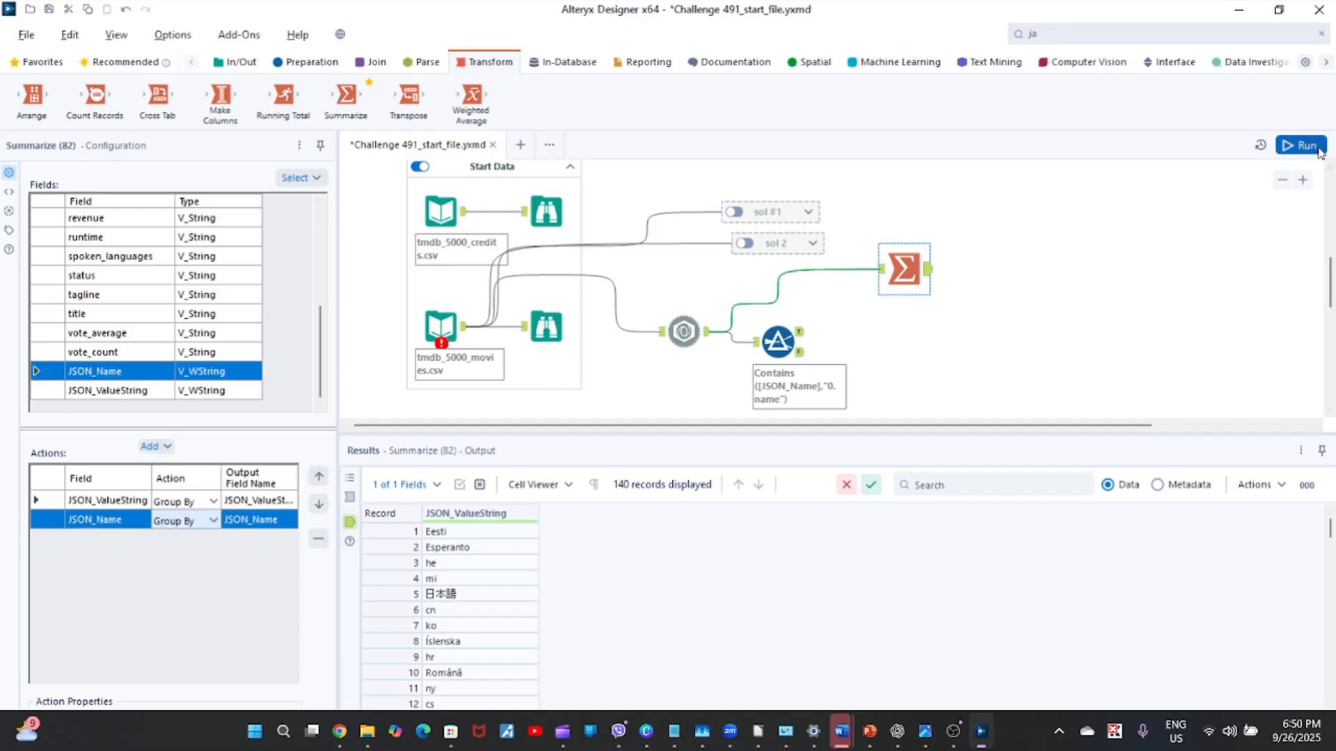
Run the workflow and examine the JSON_ValueString and JSON_Name combinations in the Summarize output.
left_click(1300, 145)
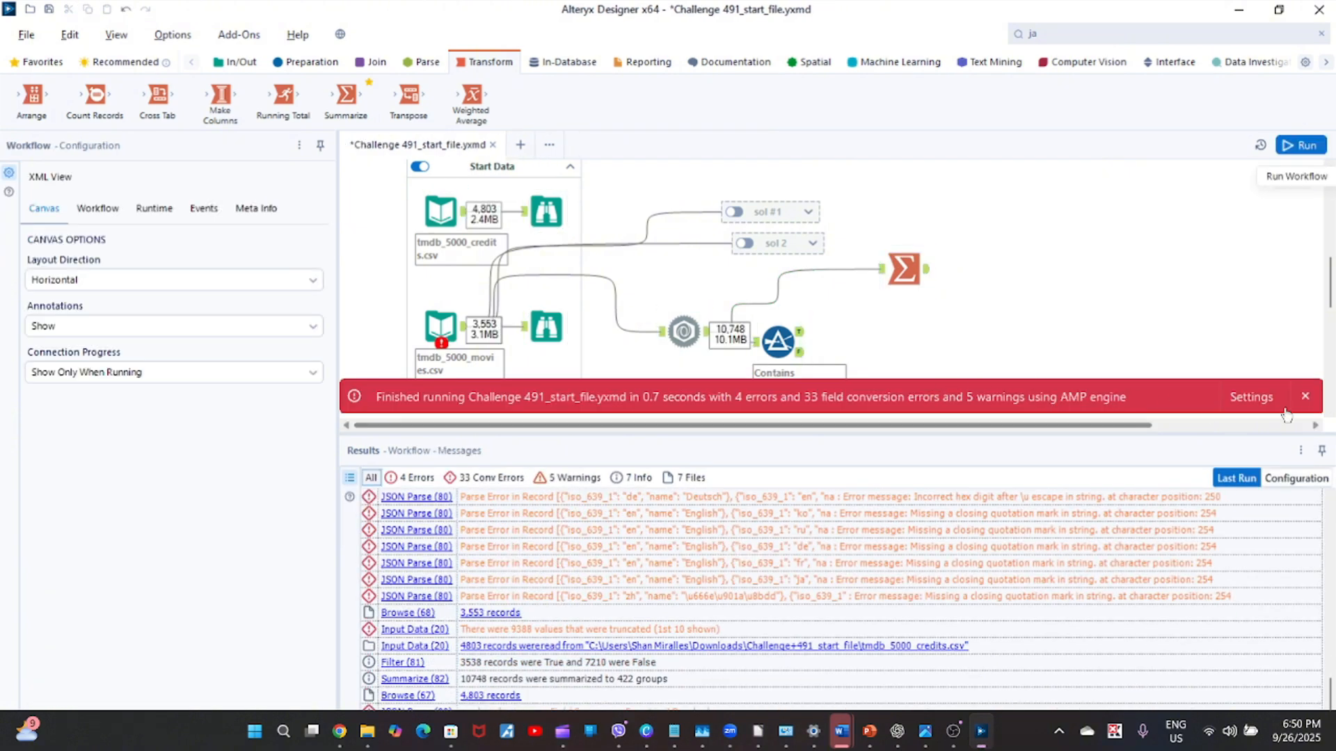
left_click(1305, 396)
left_click(904, 269)
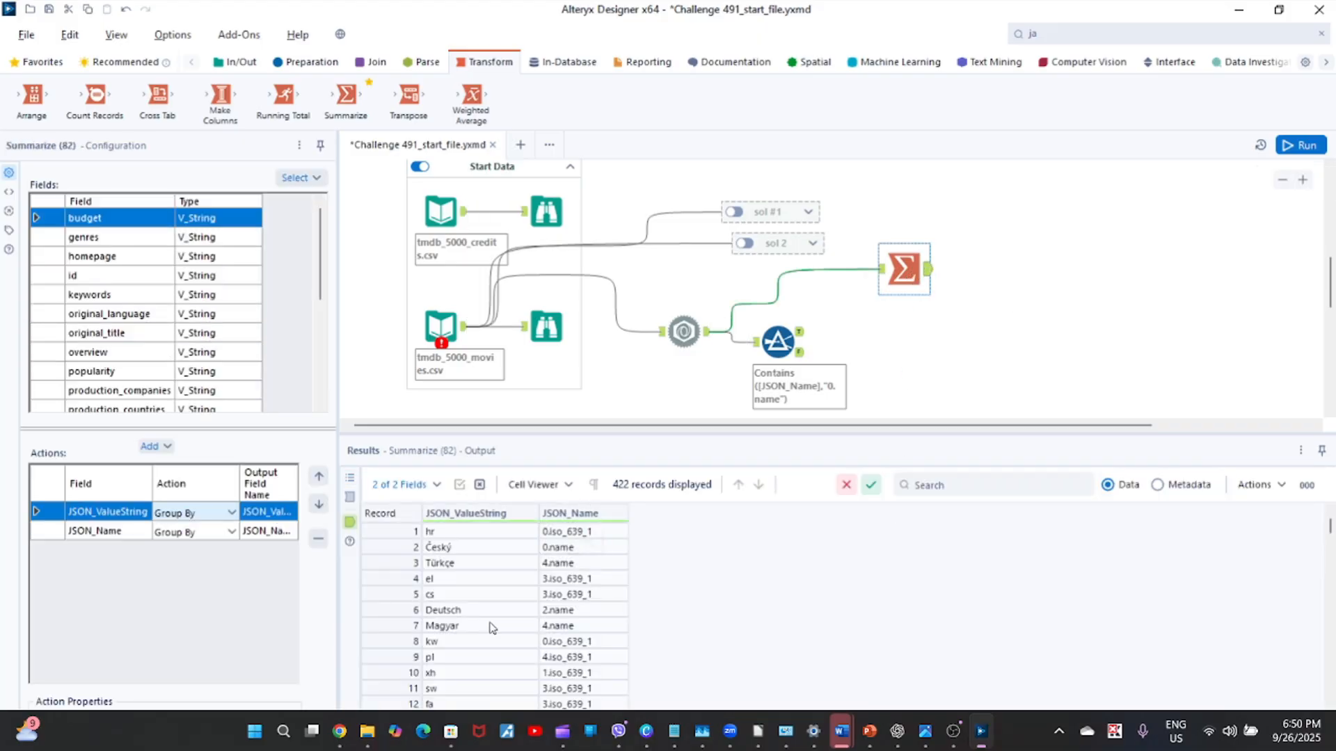
left_click(497, 565)
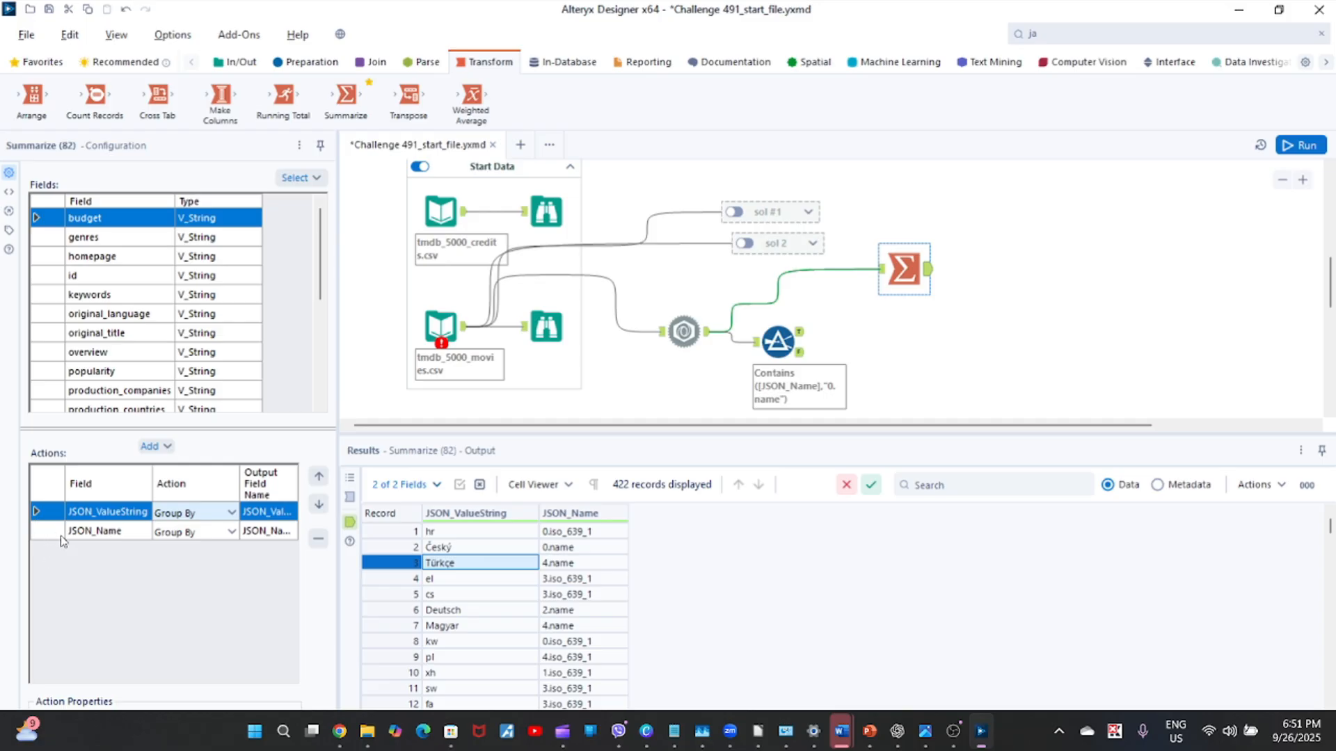
Move the JSON_Name grouping above JSON_ValueString in the Summarize actions and rerun the workflow.
left_click(56, 535)
left_click(317, 478)
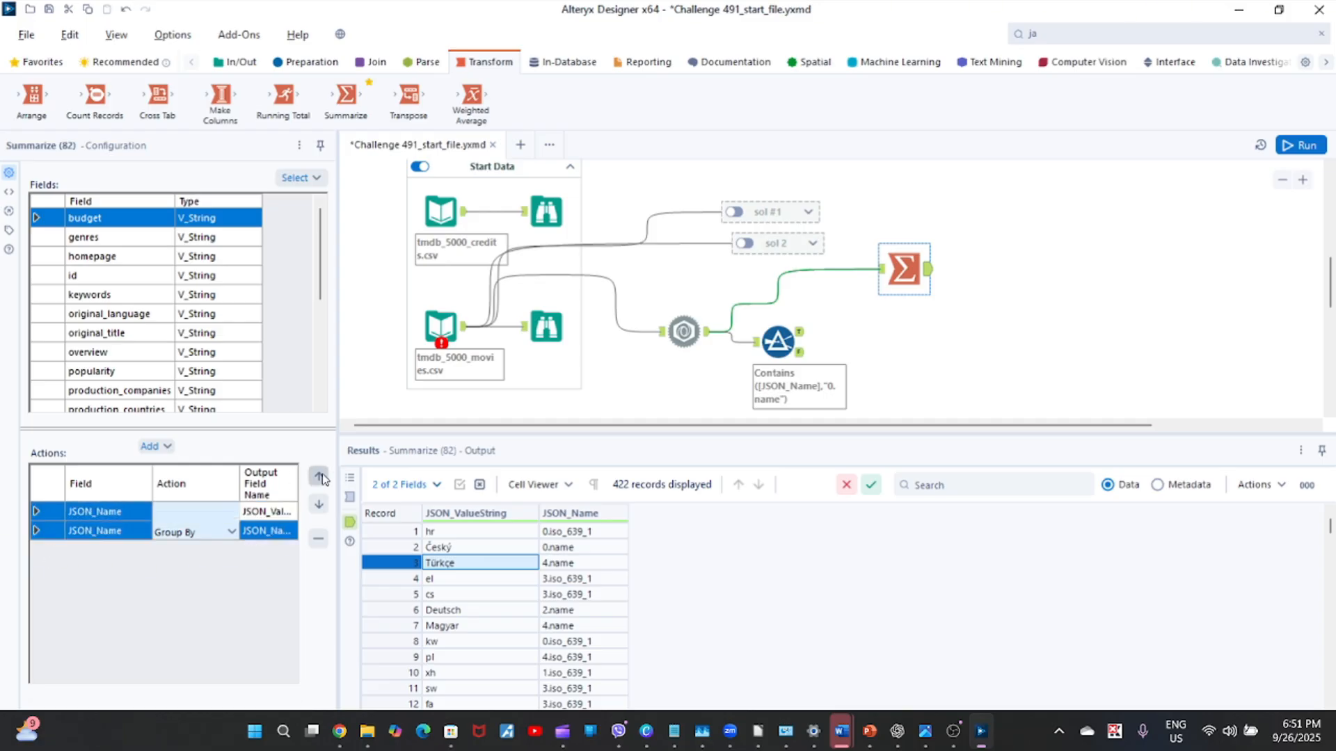
left_click(1300, 145)
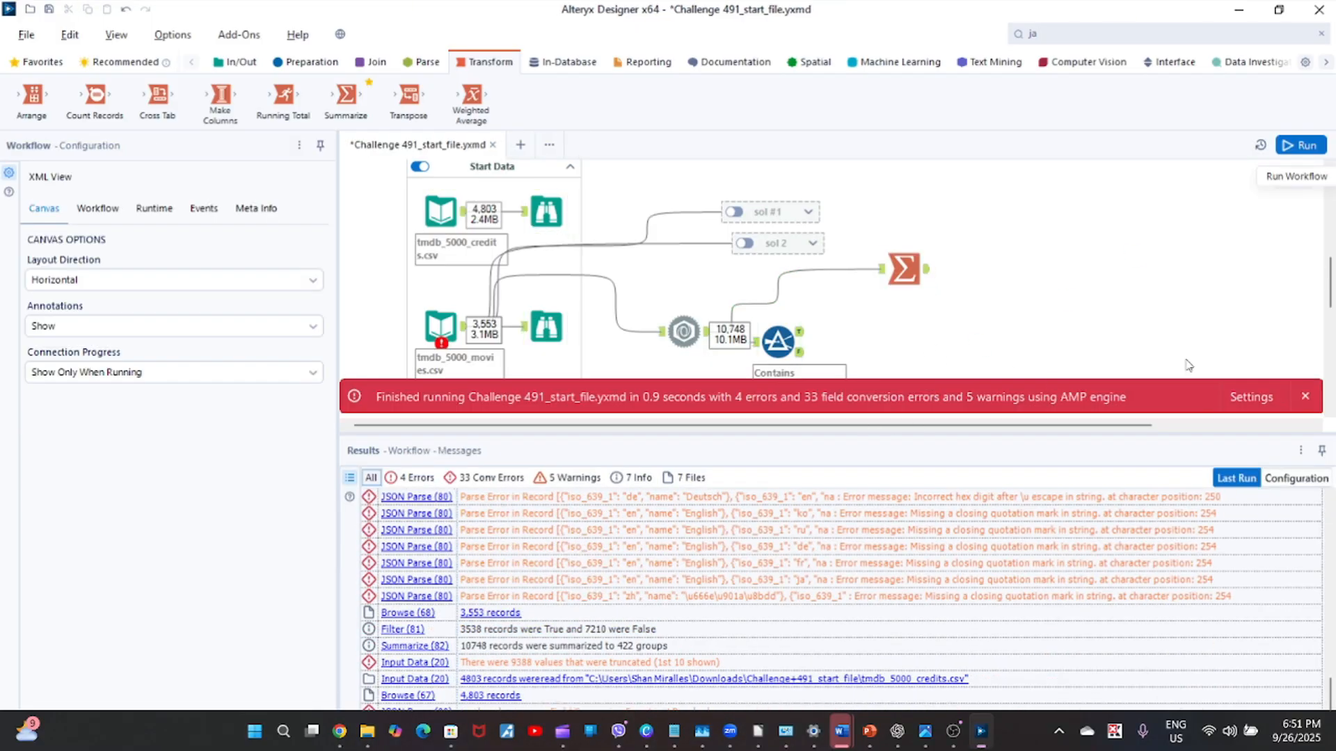
Examine the JSON_Name values in the output of the Summarize tool grouped by JSON_Name and JSON_ValueString.
left_click(1303, 398)
left_click(908, 271)
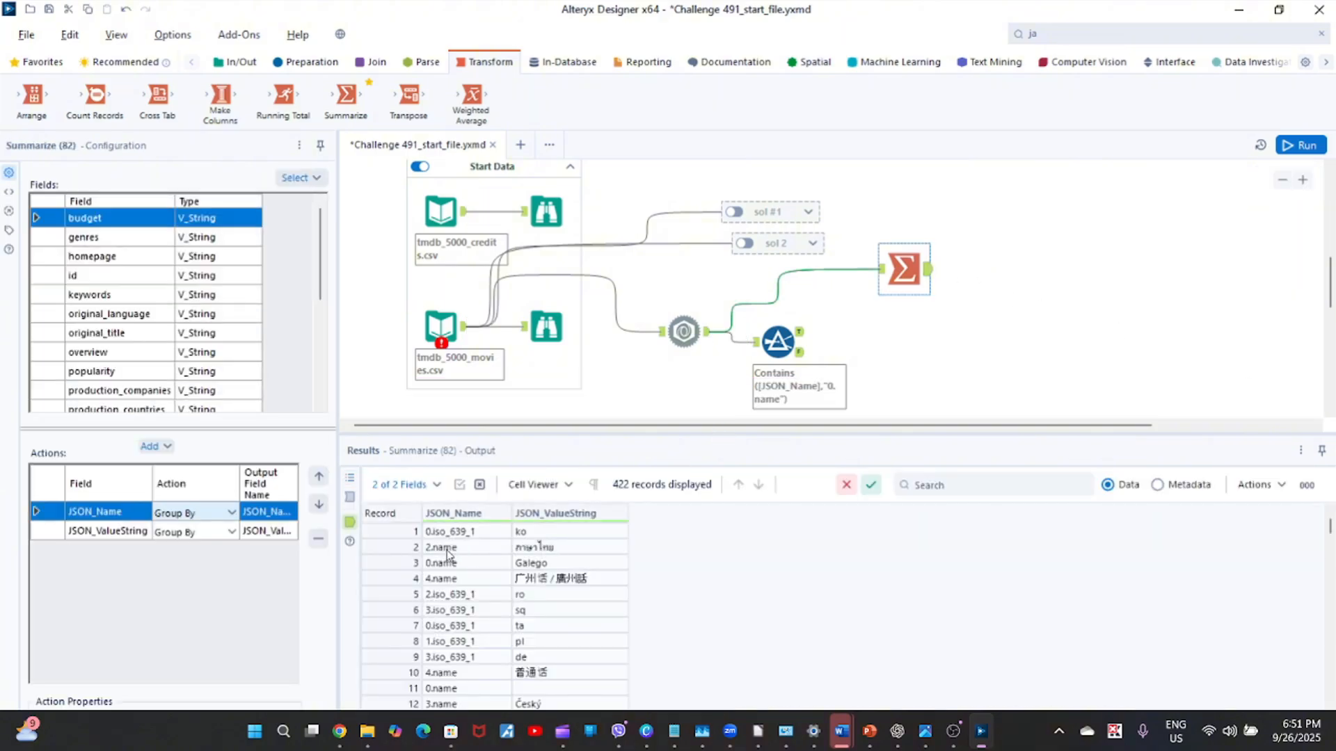
left_click_drag(447, 554, 450, 592)
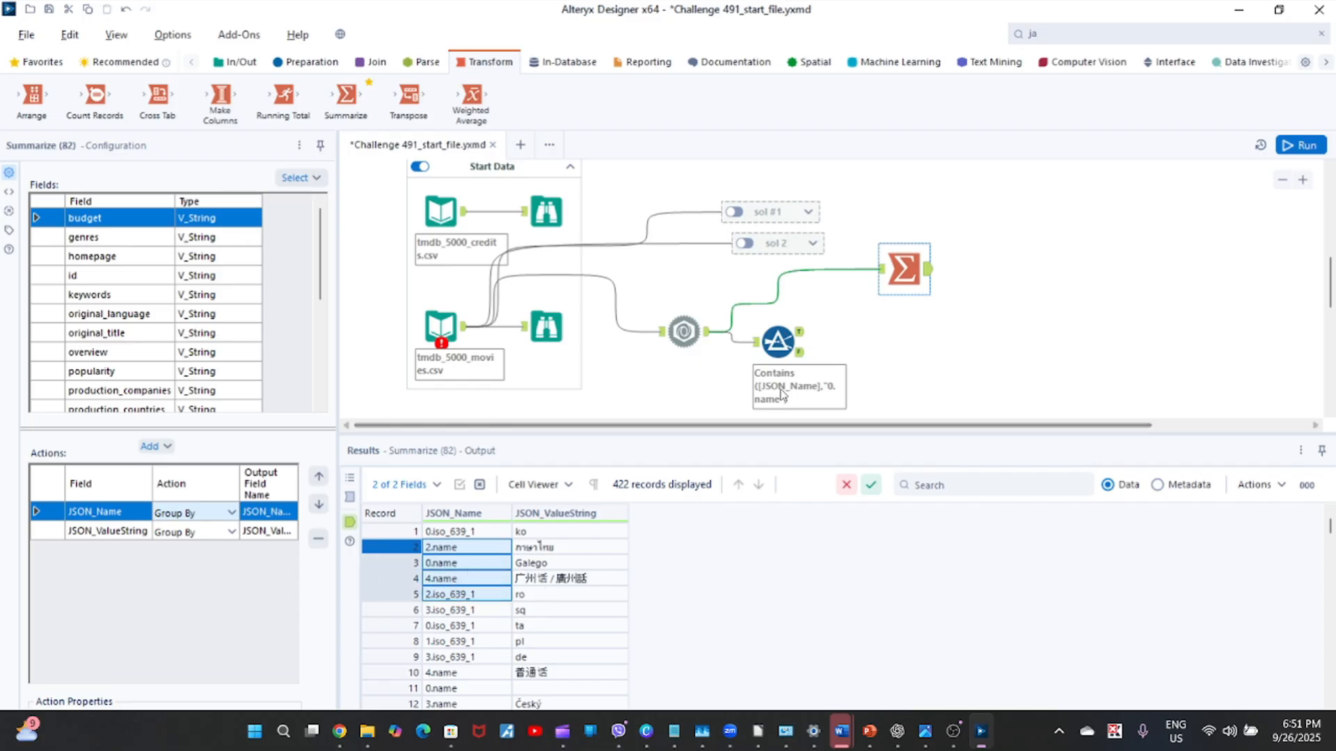
Change the Filter condition to JSON_Name contains "name" and rerun the workflow.
left_click(800, 331)
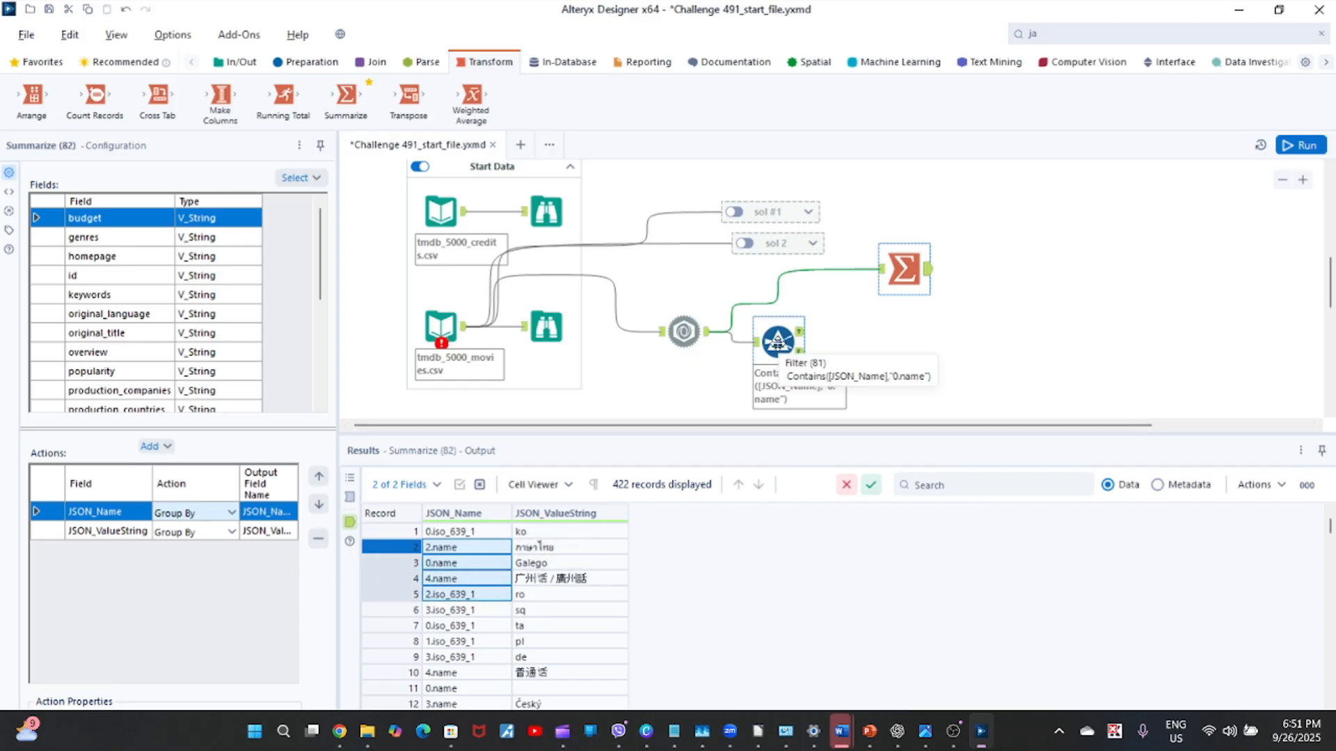
left_click(285, 251)
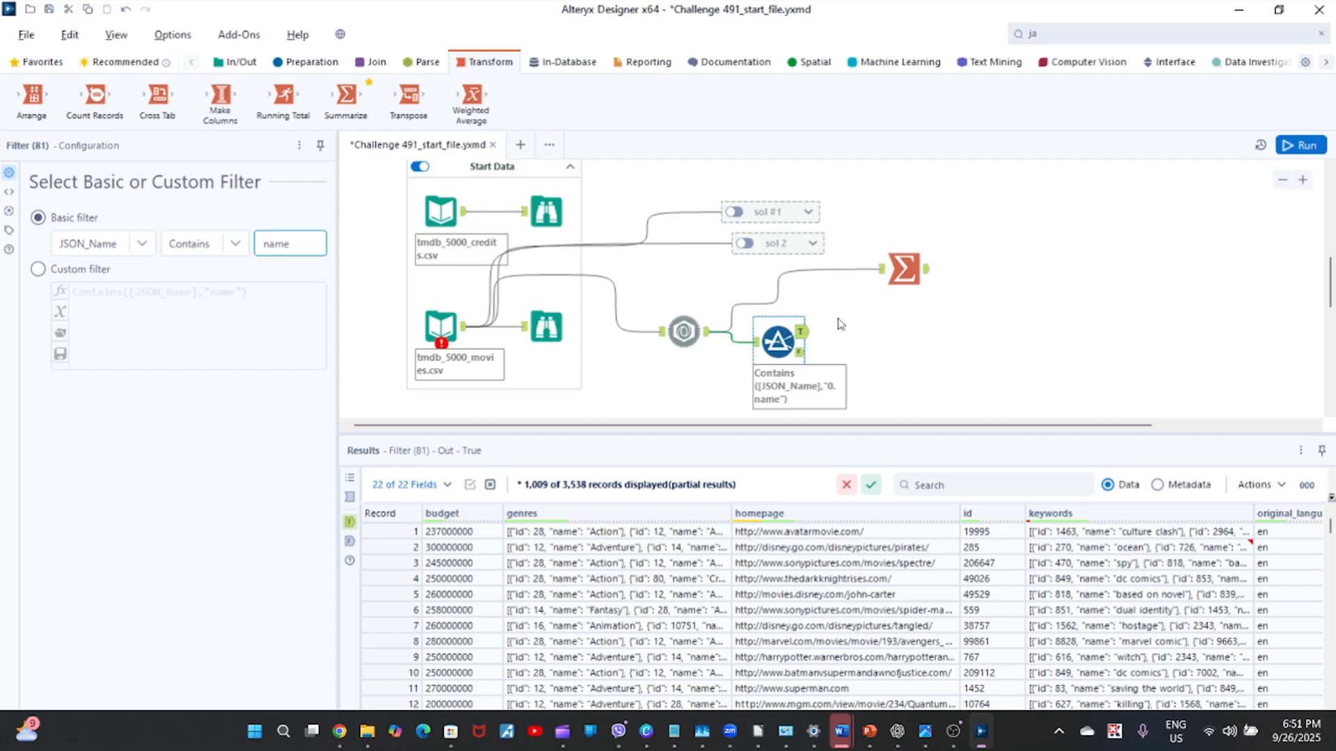
left_click(926, 343)
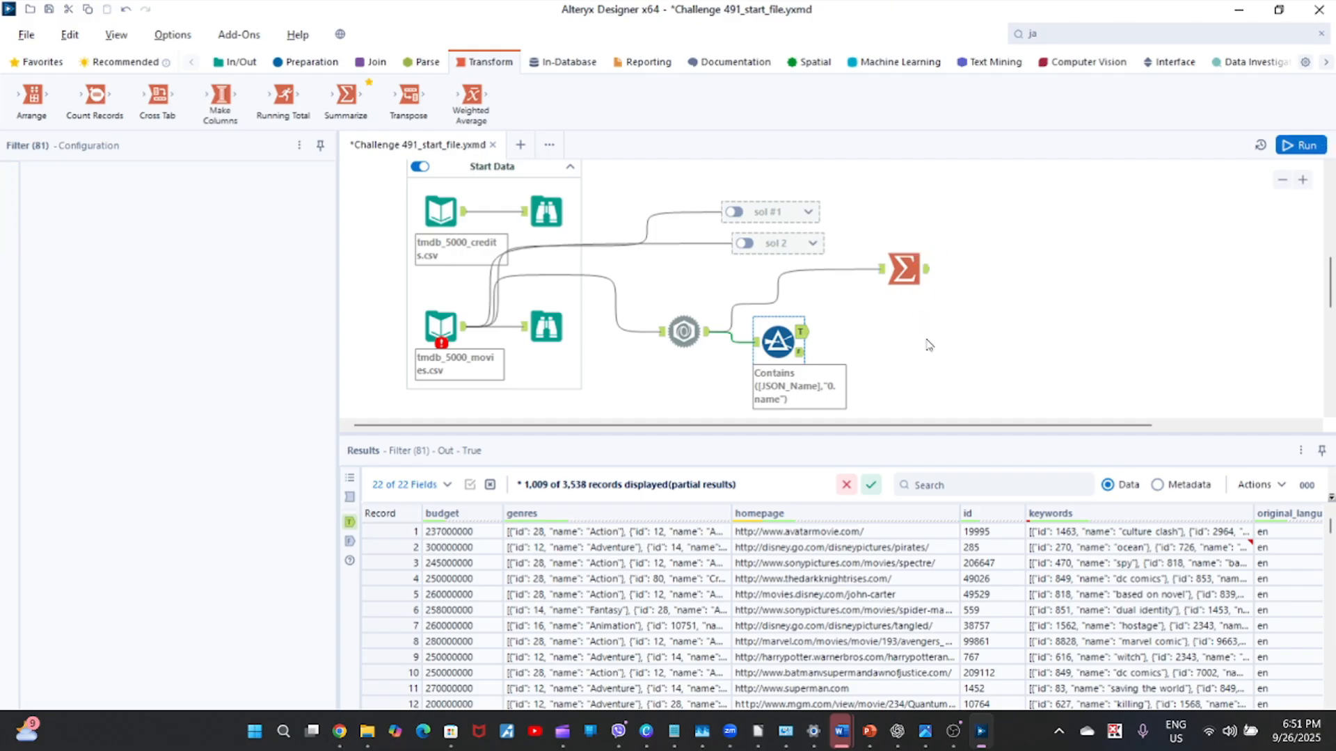
key("ctrl+r")
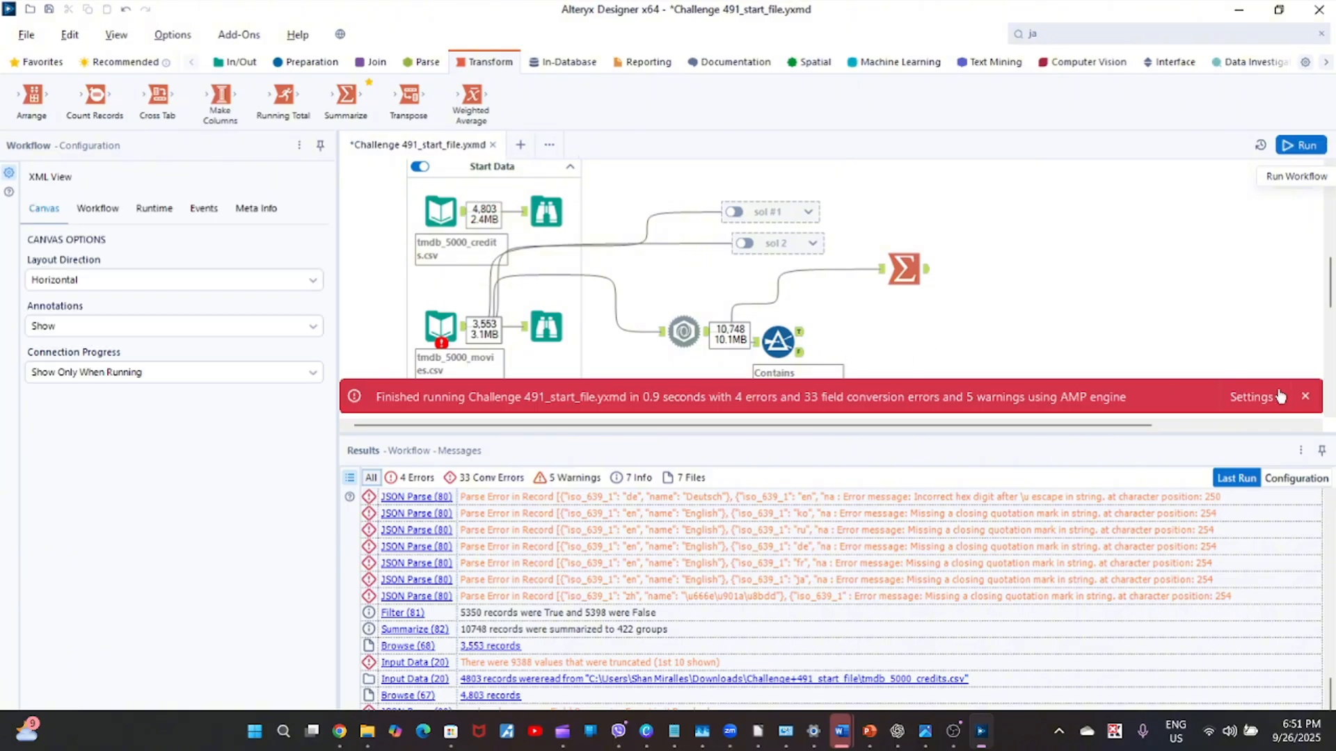
left_click(1305, 399)
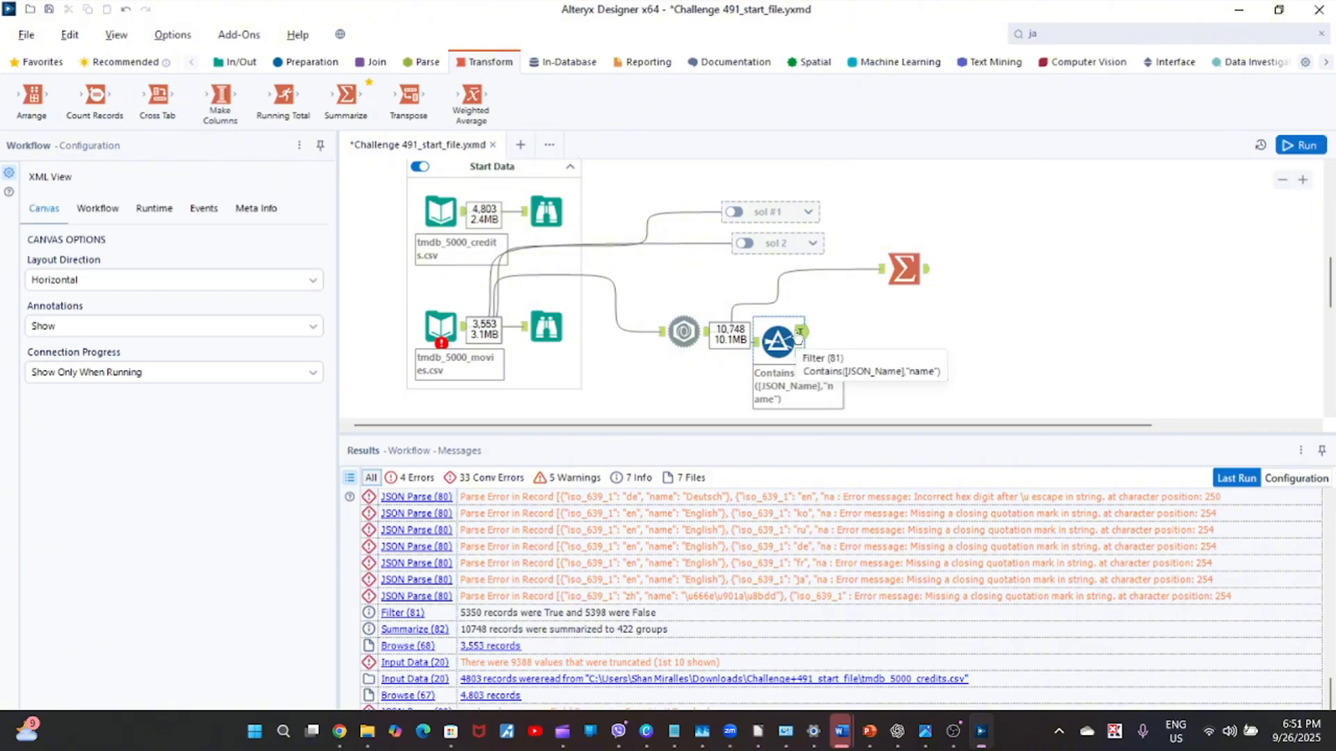
Examine the JSON_Name and JSON_ValueString columns in the Filter tool's True output.
left_click(778, 341)
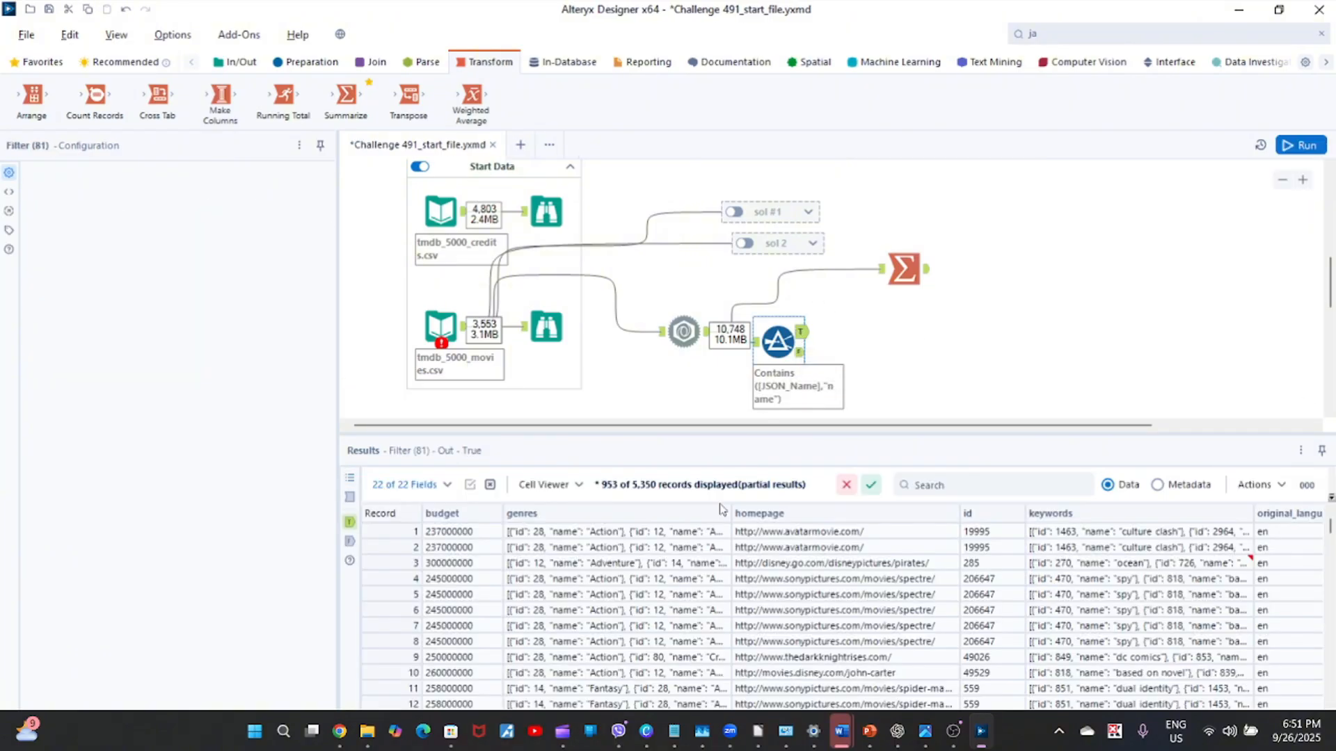
left_click(1122, 610)
left_click(1121, 624)
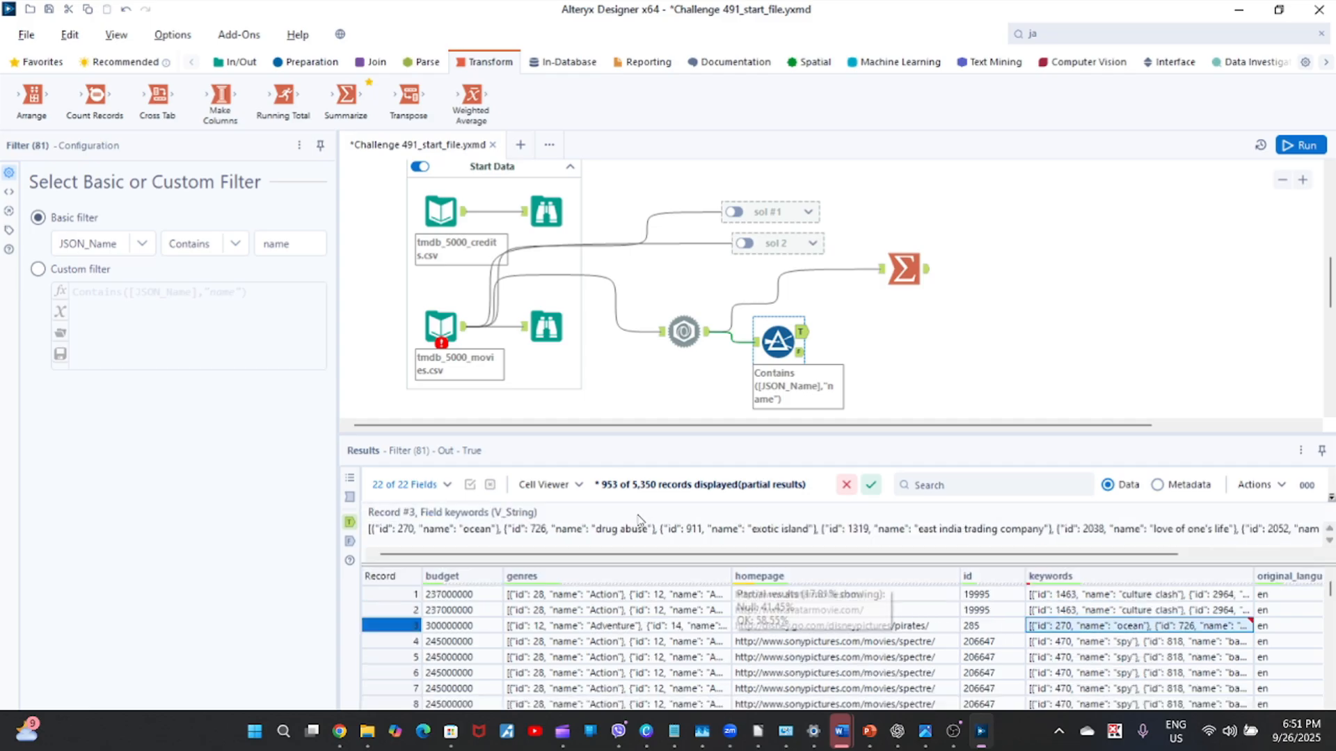
left_click(530, 487)
left_click(1058, 657)
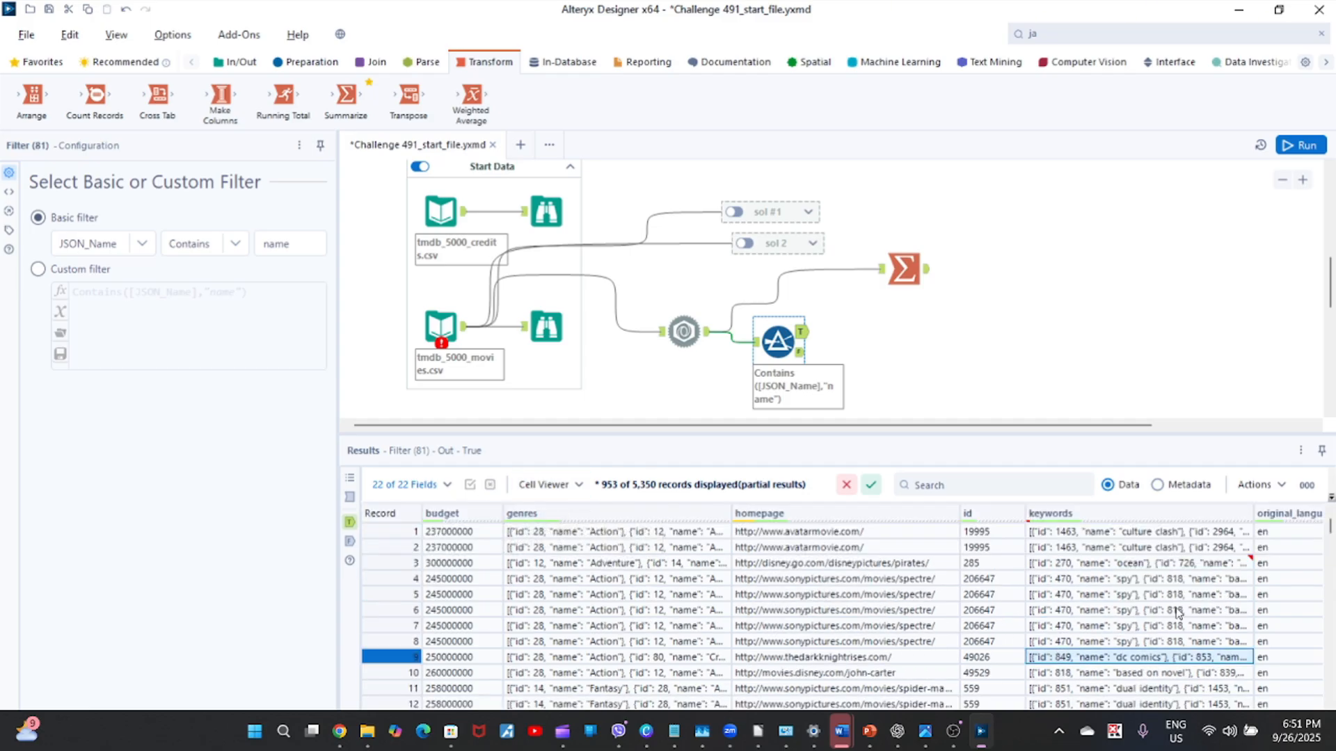
left_click(1183, 594)
key("Right")
key("Right")
key("Right")
key("Right")
key("Right")
key("Right")
key("Right")
key("Right")
key("Right")
key("Right")
key("Right")
key("Right")
key("Right")
key("Right")
key("Right")
key("Right")
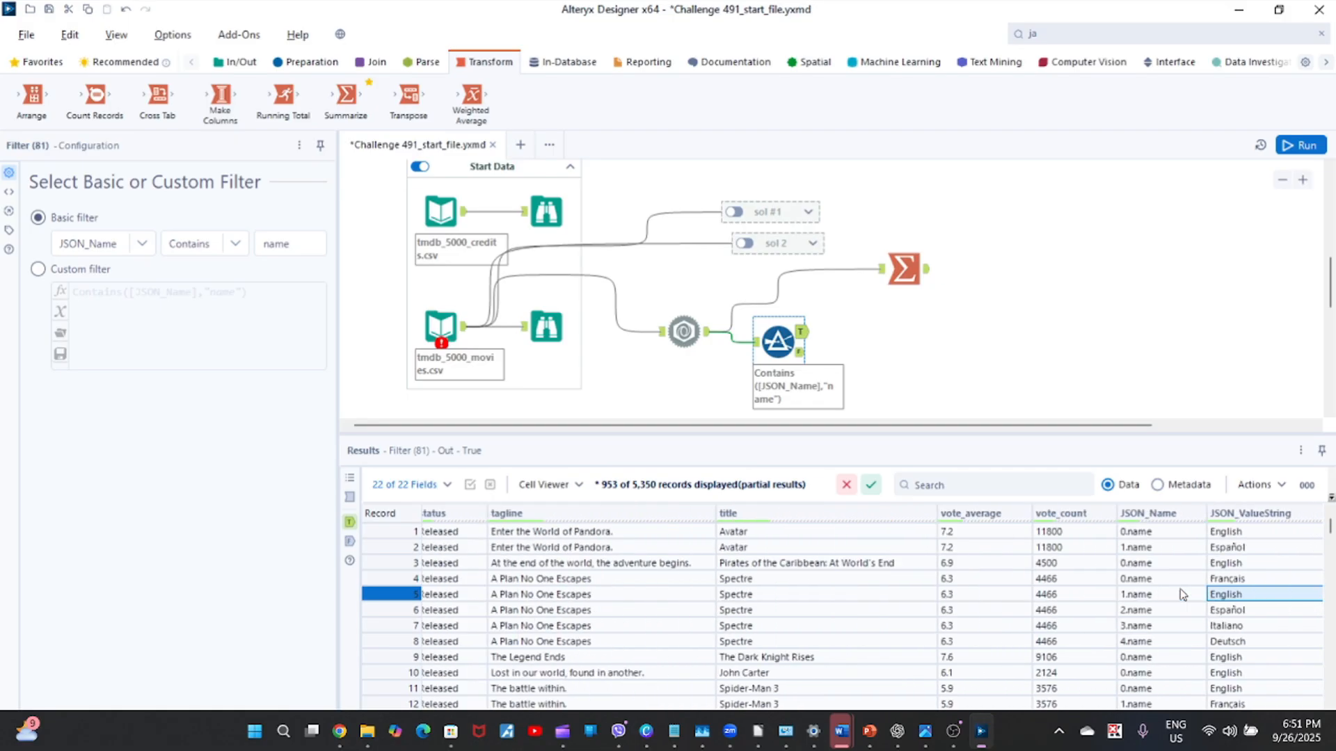
key("Left")
key("Up")
key("Up")
key("Up")
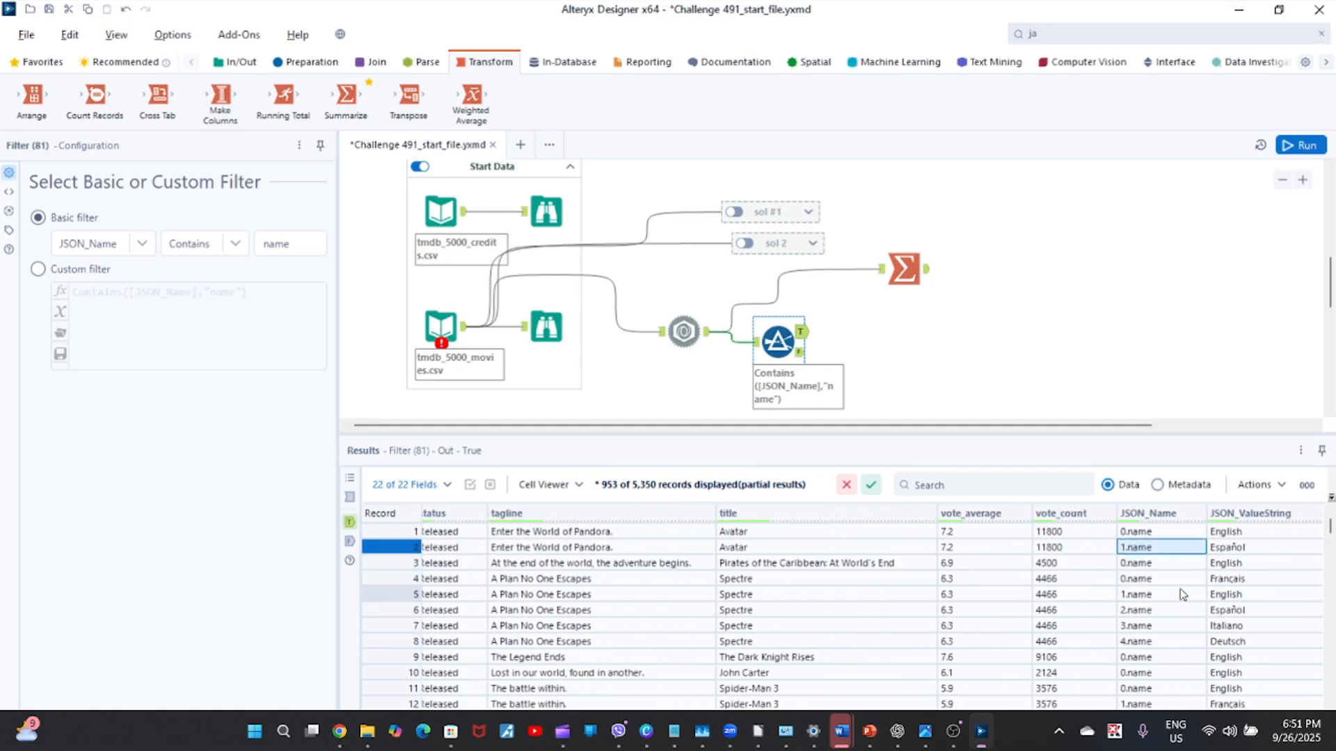
key("Right")
key("Left")
key("Right")
key("Down")
key("Down")
key("Down")
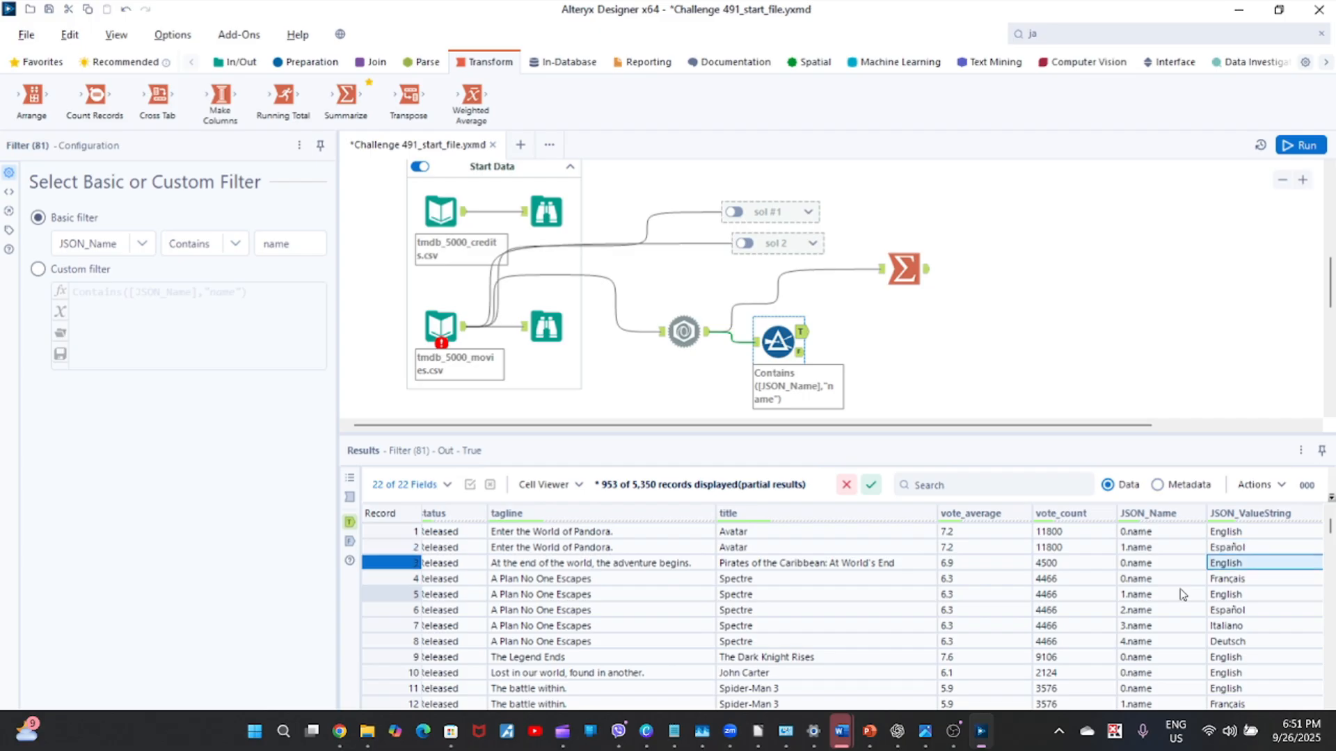
key("Down")
key("Down")
key("Down")
key("Down")
key("Down")
key("Down")
key("Down")
key("Down")
key("Down")
key("Down")
key("Down")
key("Down")
key("Down")
key("Down")
key("Down")
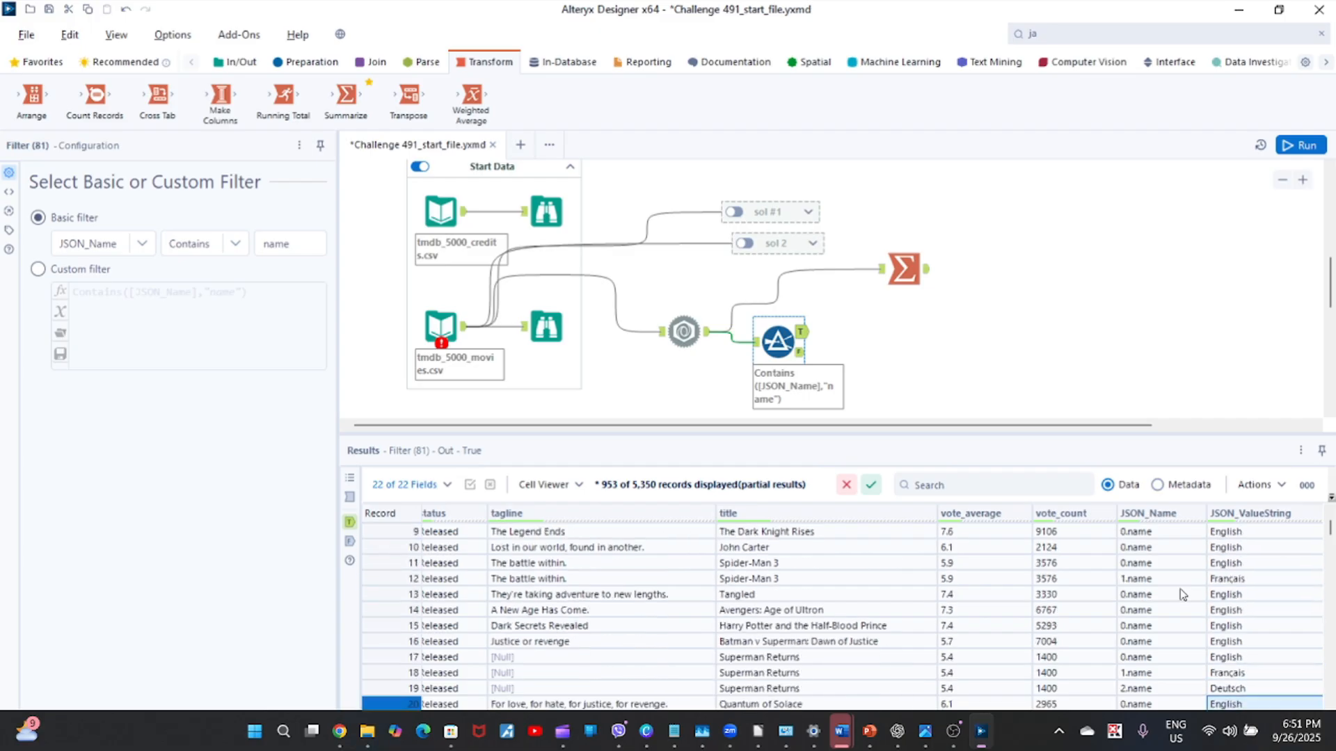
key("Up")
key("Up")
key("Up")
key("Up")
key("ctrl+Up")
key("Up")
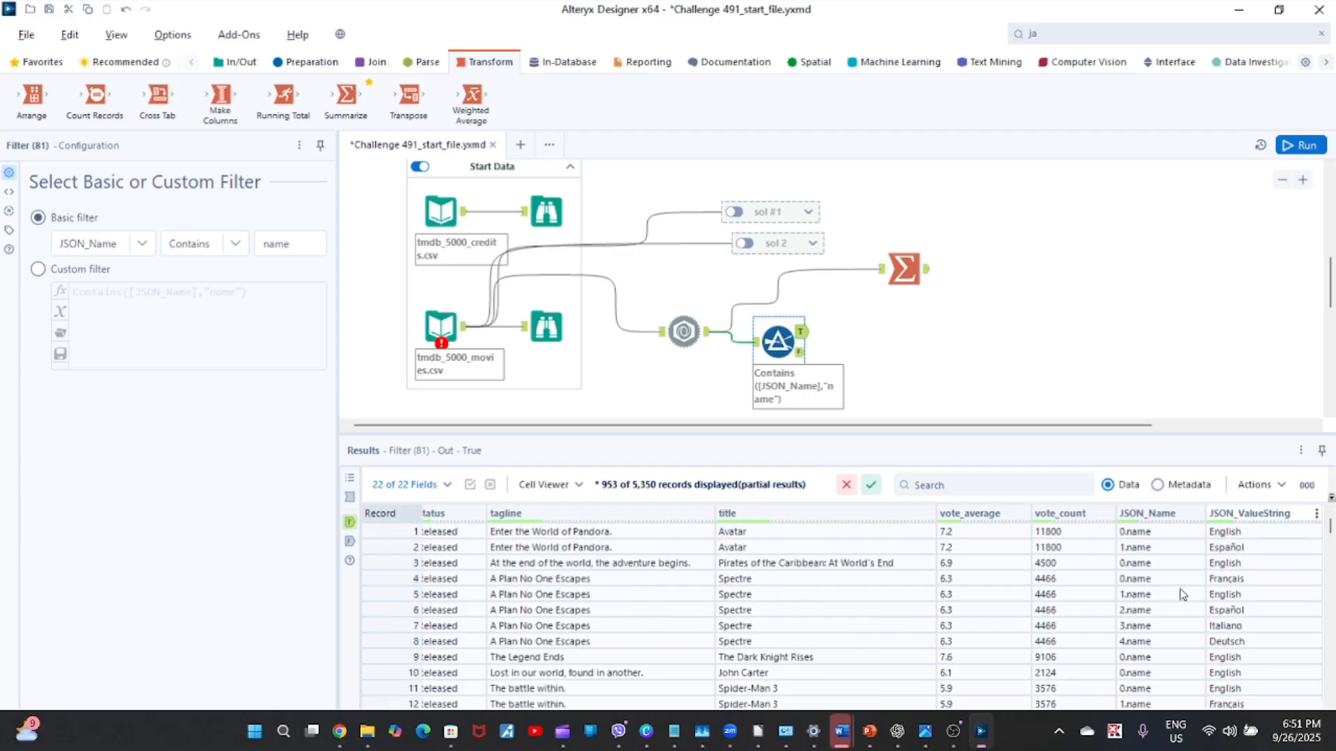
Compare the JSON_ValueString languages listed for the first few movies in the filtered records.
left_click(1245, 612)
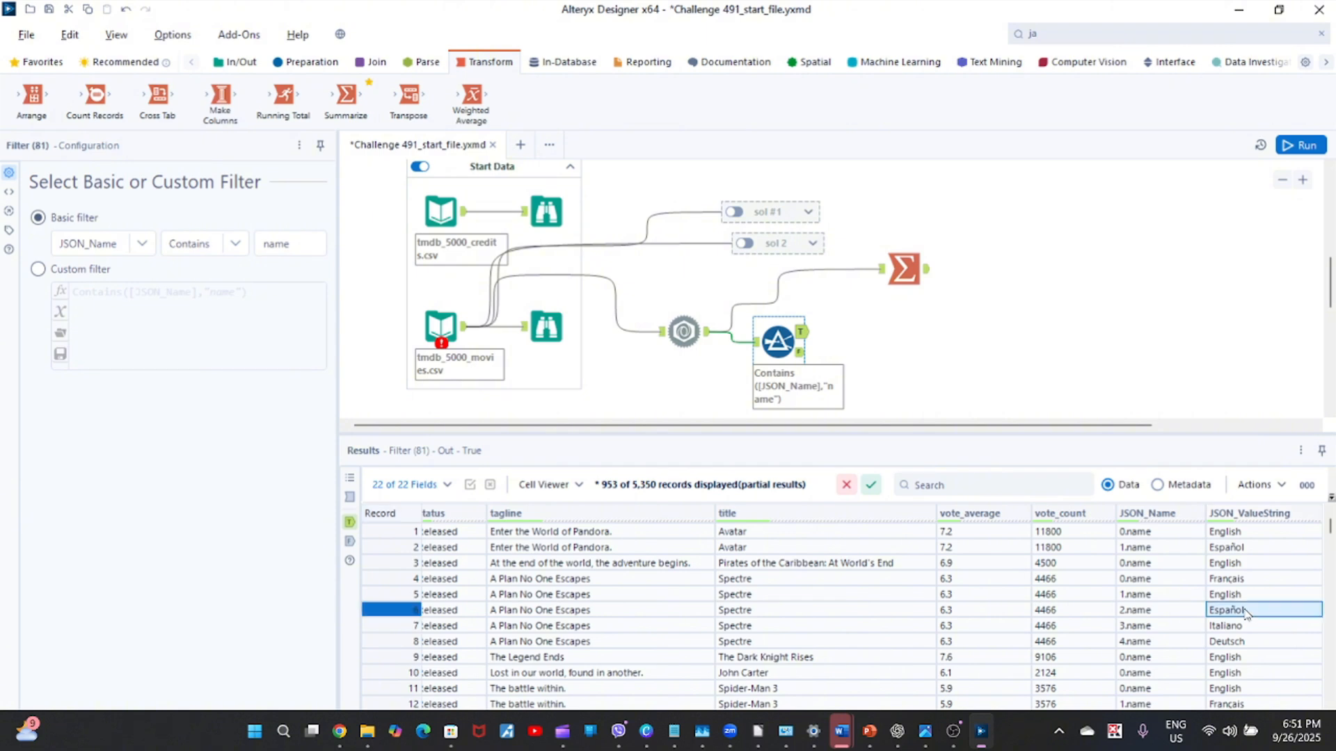
key("Down")
key("Down")
key("Up")
key("Up")
key("Up")
key("Up")
key("Up")
key("Up")
key("Up")
key("Up")
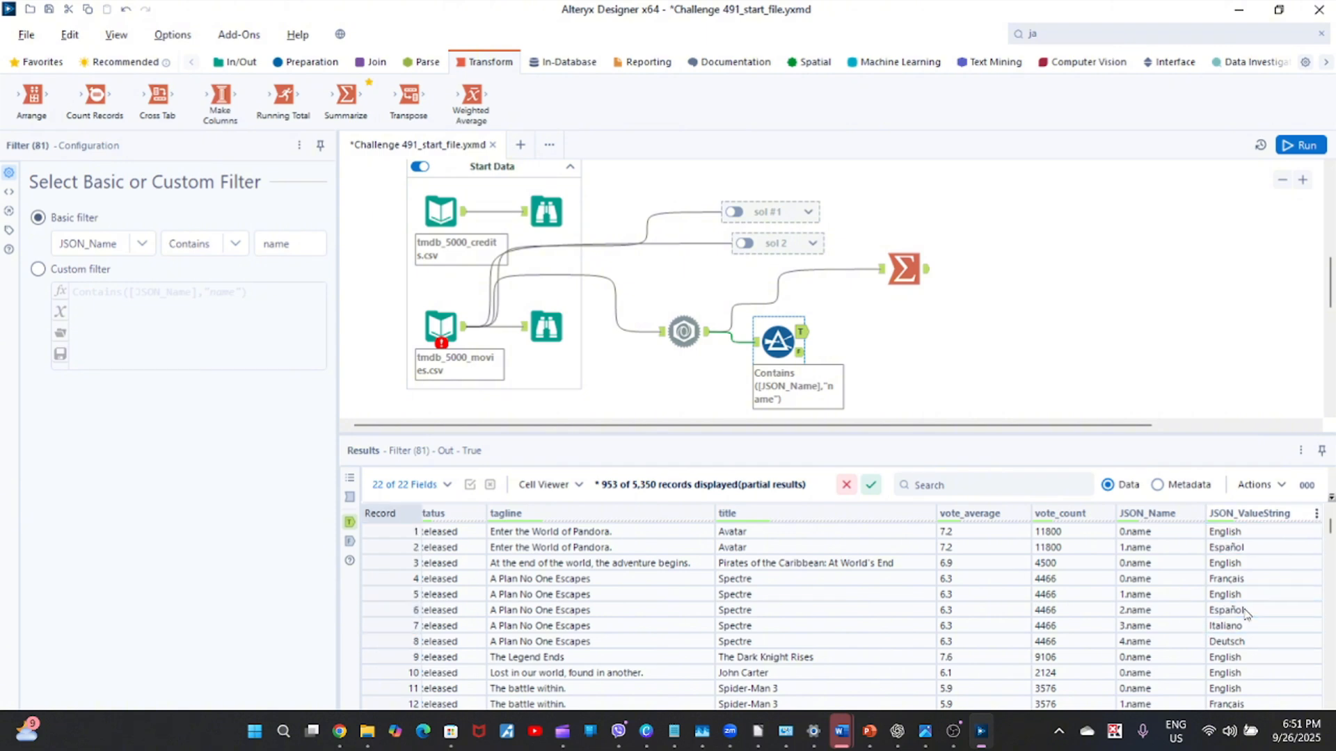
left_click(1248, 550)
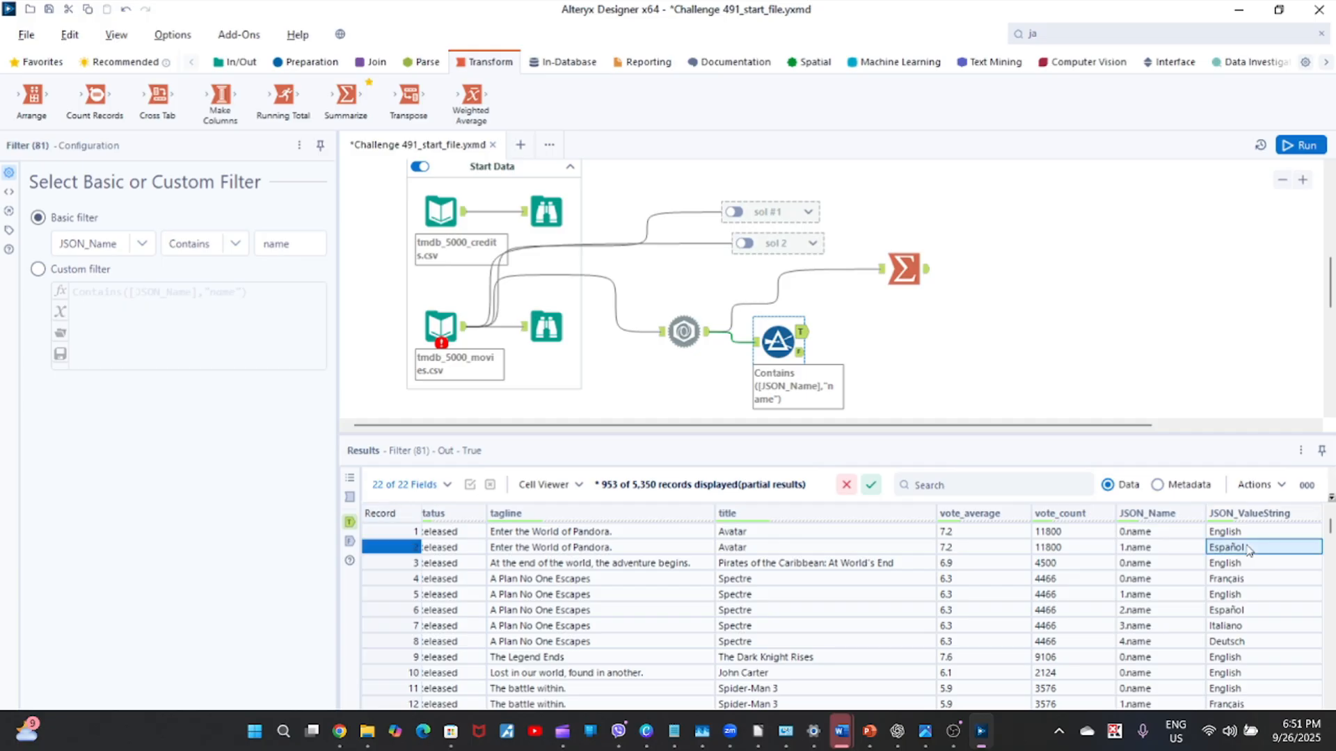
key("shift+Down")
key("shift+Down")
key("shift+Up")
key("shift+Down")
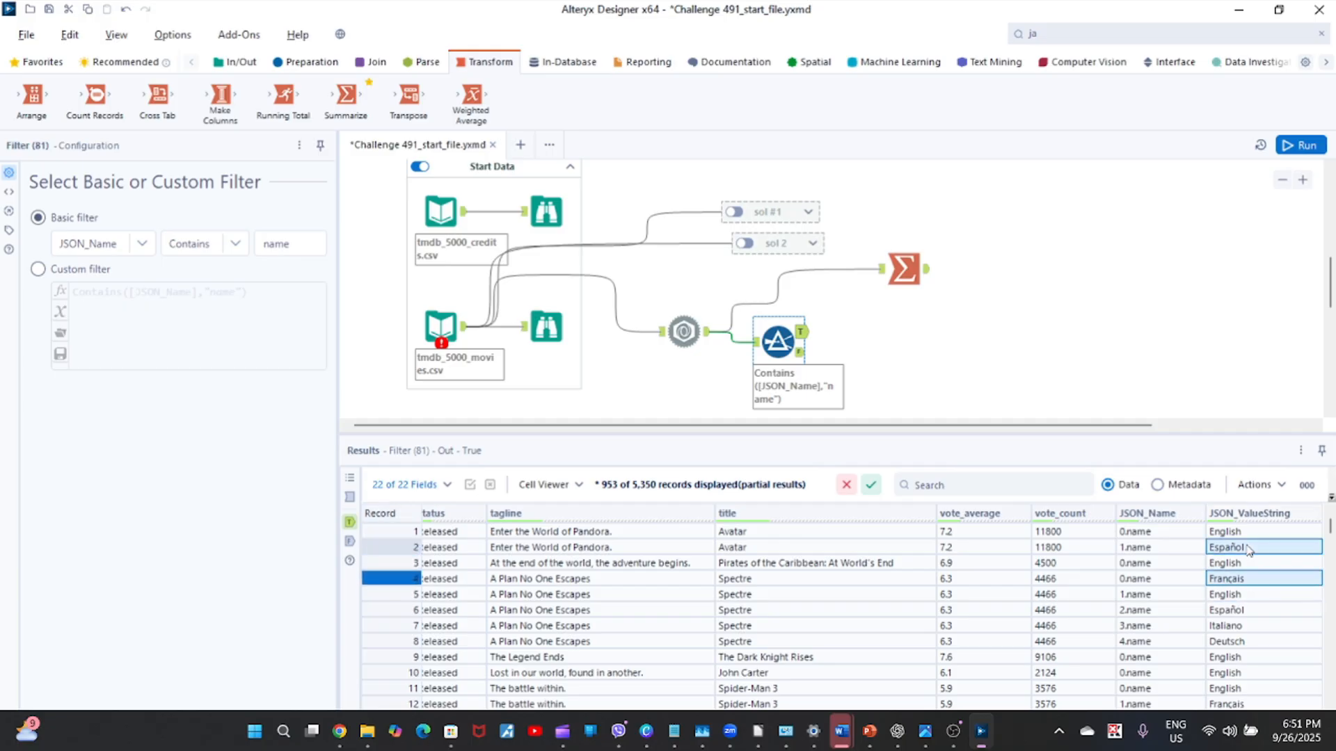
key("shift+Down")
key("shift+Up")
key("shift+Up")
key("shift+Up")
key("shift+Up")
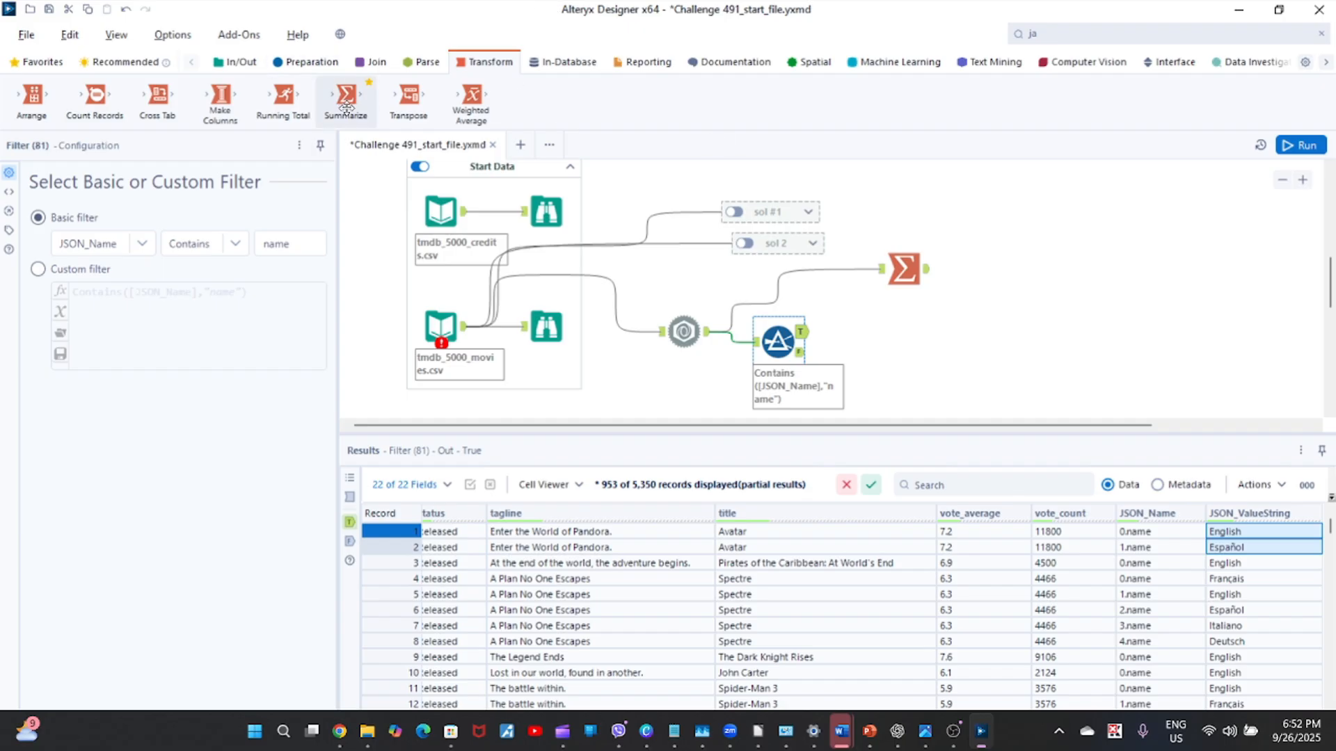
Add a Summarize tool to the Filter's True output and group it by JSON_ValueString.
left_click_drag(346, 98, 865, 335)
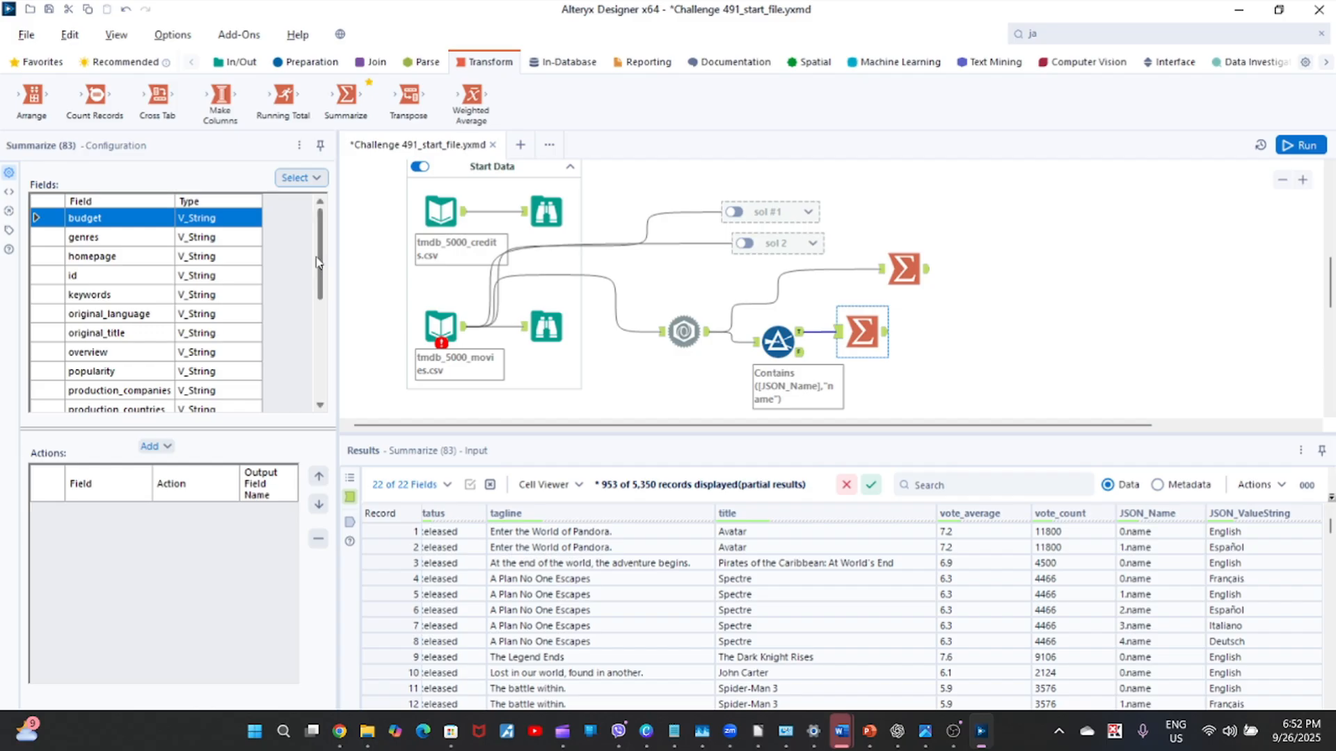
scroll(320, 263, "down", 4)
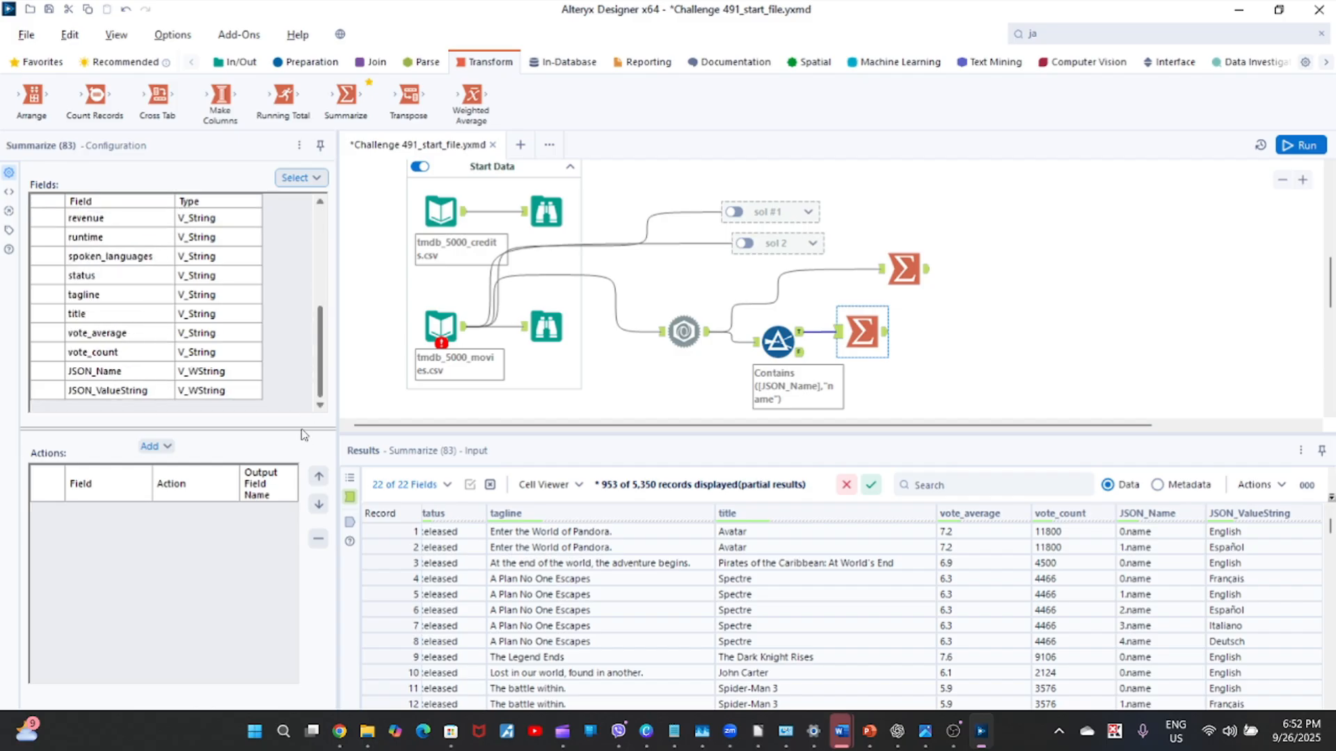
left_click(49, 393)
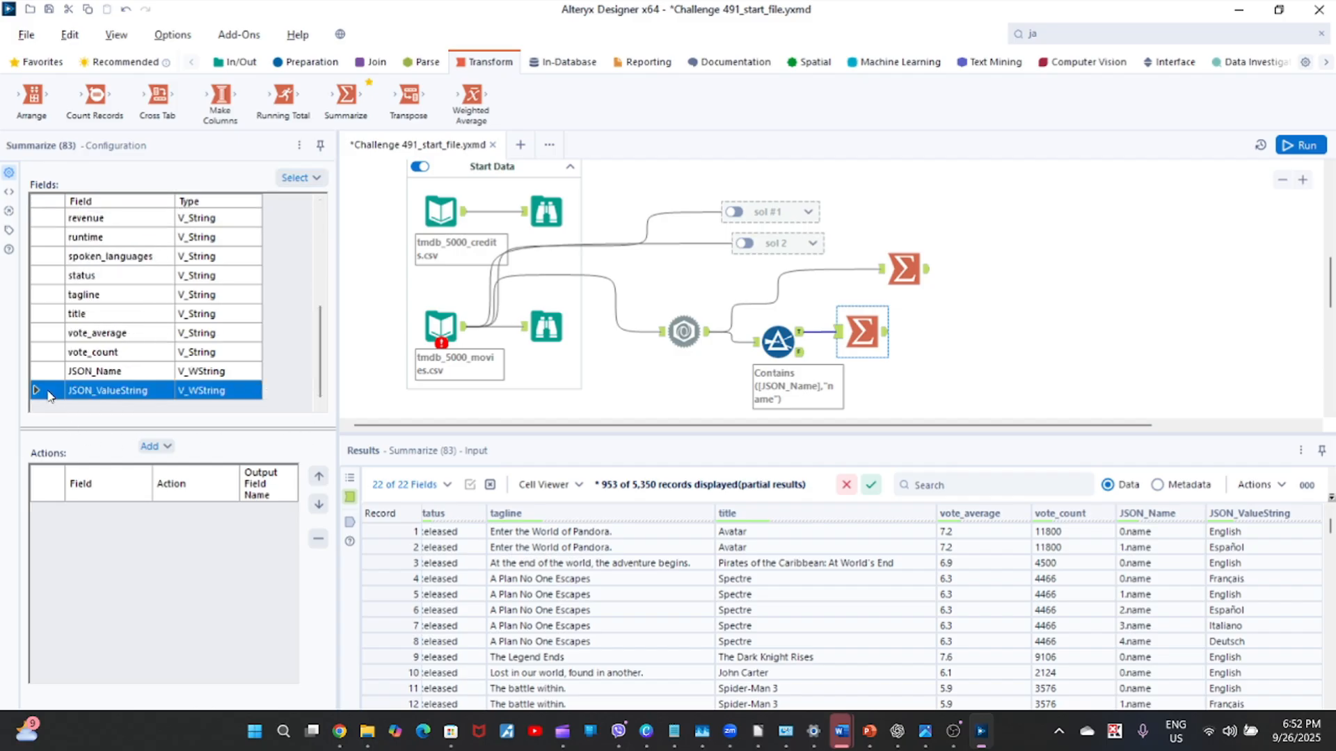
left_click(154, 447)
left_click(179, 451)
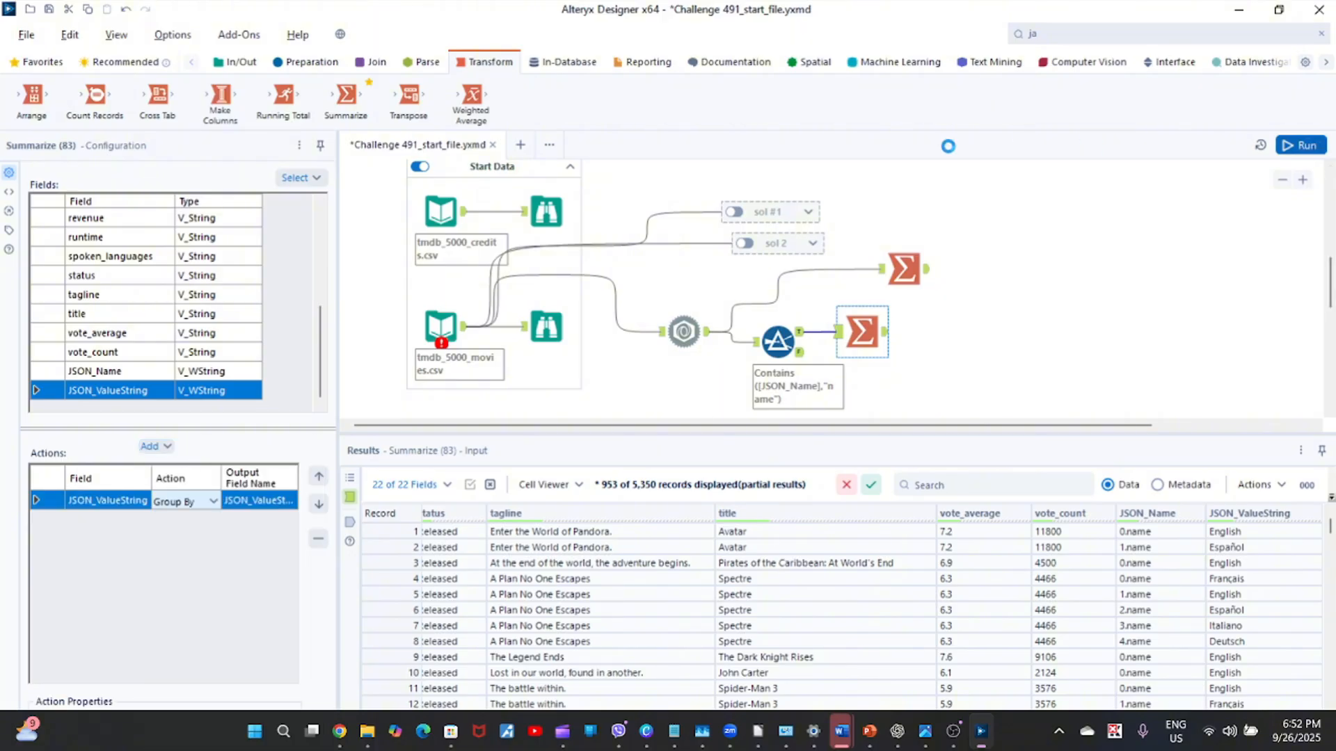
Run the workflow and view the new Summarize tool's list of languages.
left_click(1299, 145)
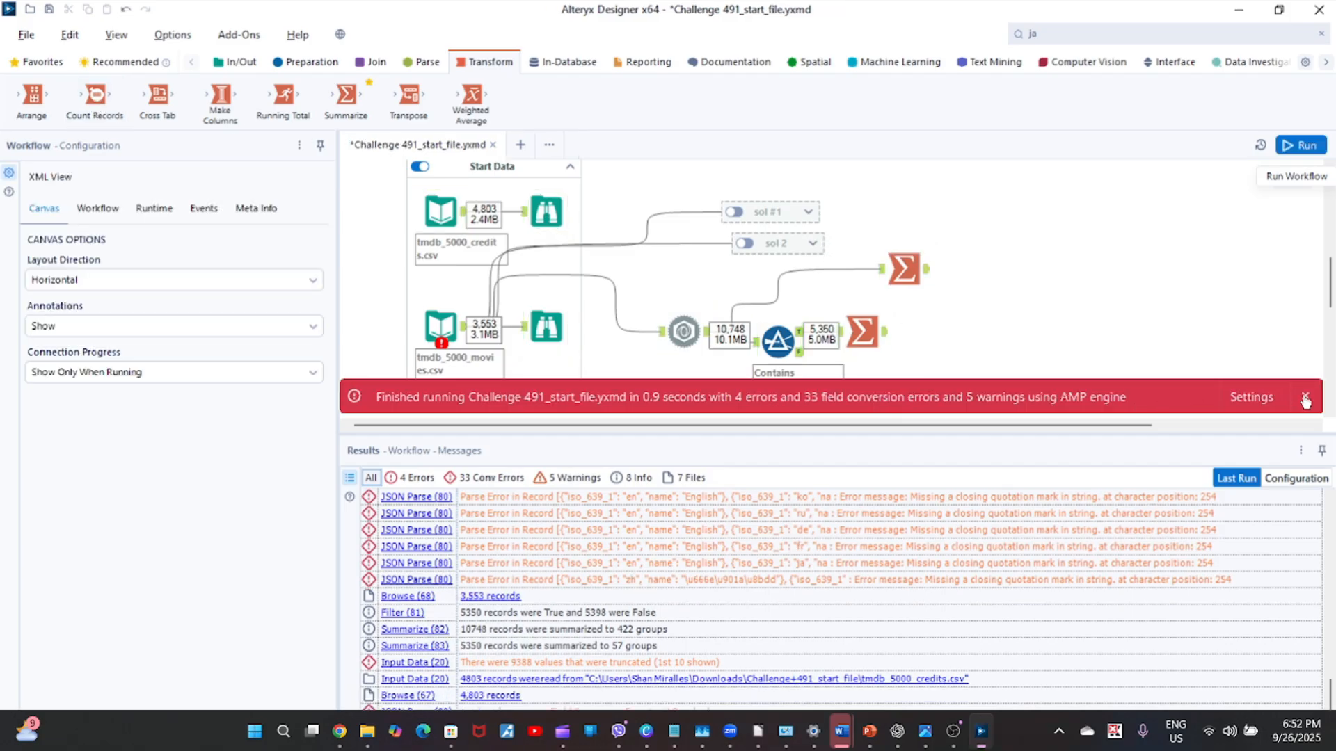
left_click(1305, 399)
left_click(863, 332)
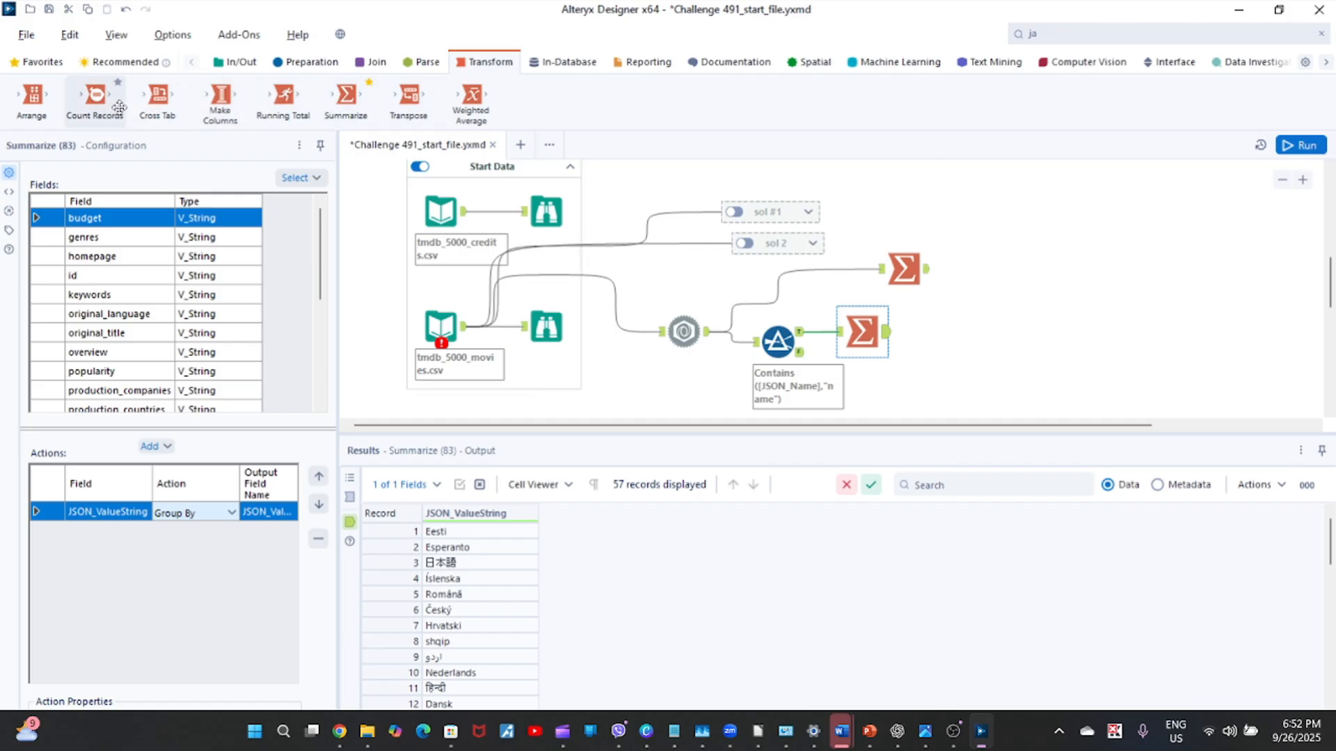
Connect a Count Records tool after the new Summarize tool, run the workflow and view the count.
left_click_drag(102, 104, 958, 343)
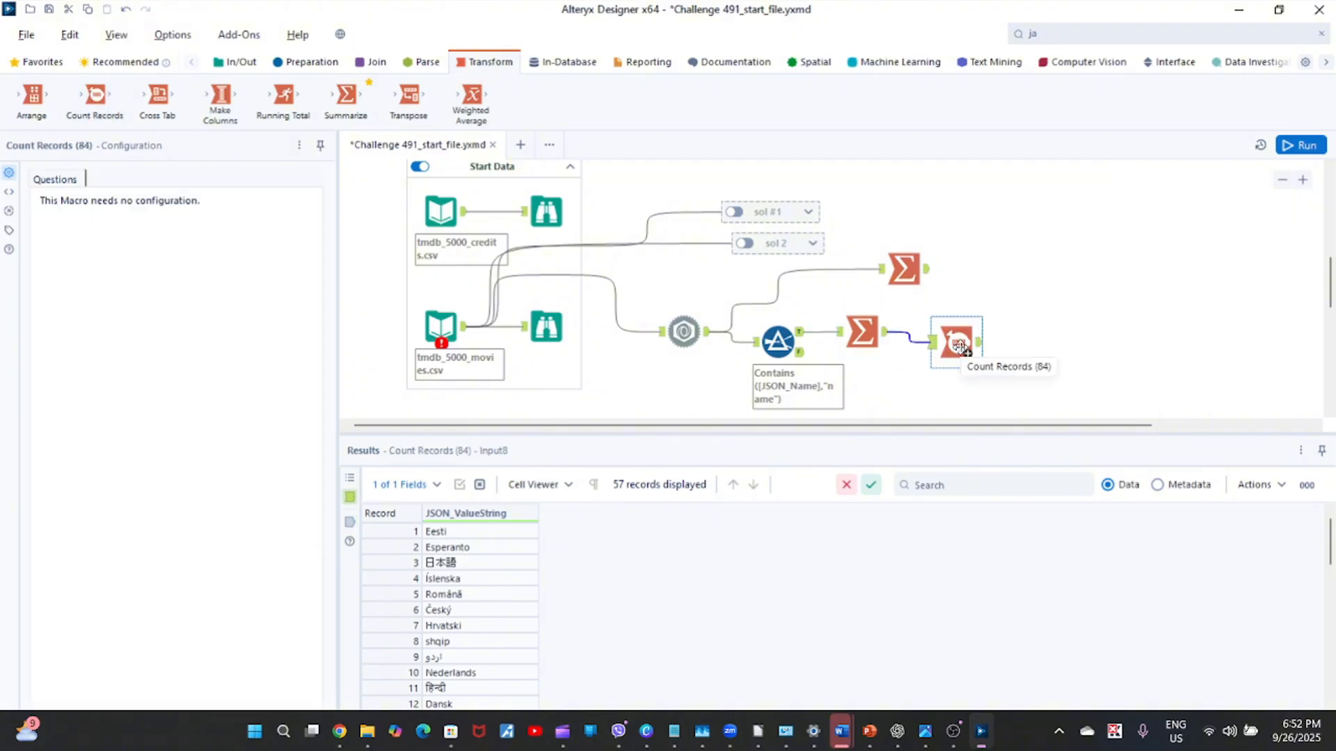
left_click(1308, 149)
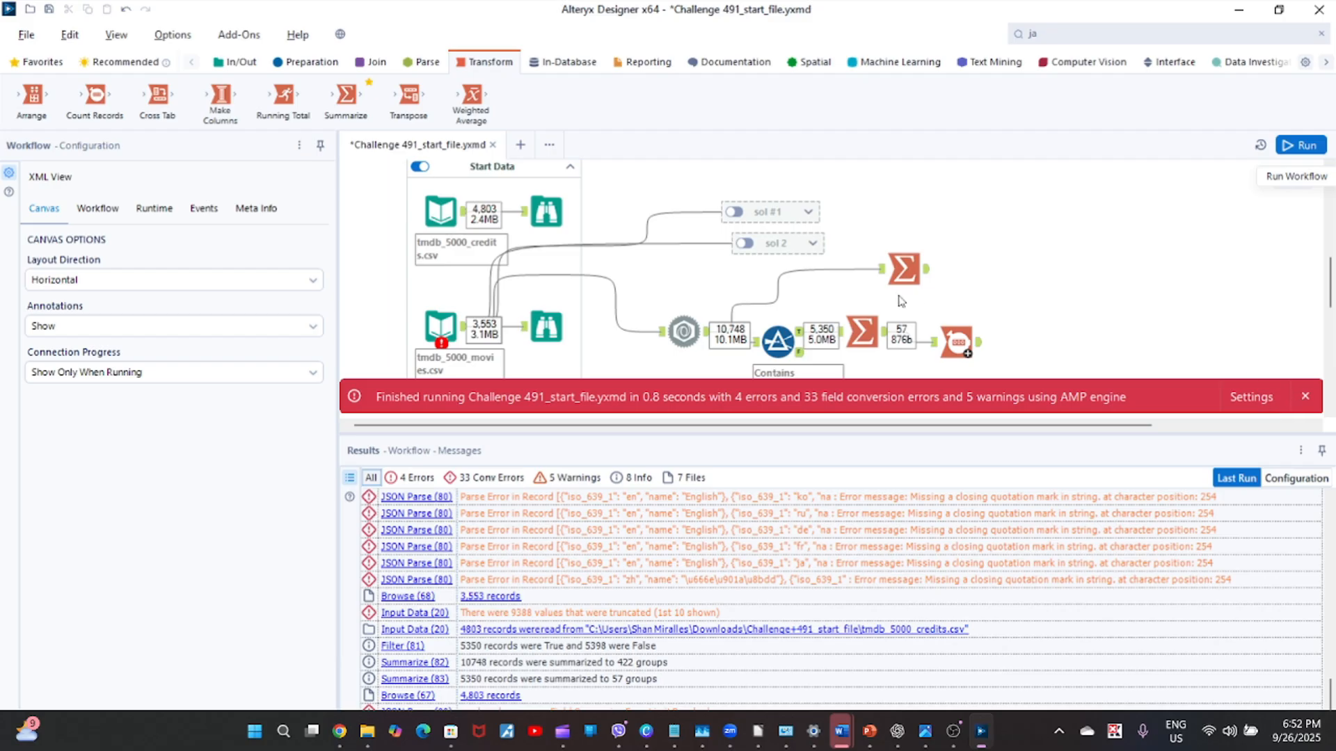
left_click(1306, 397)
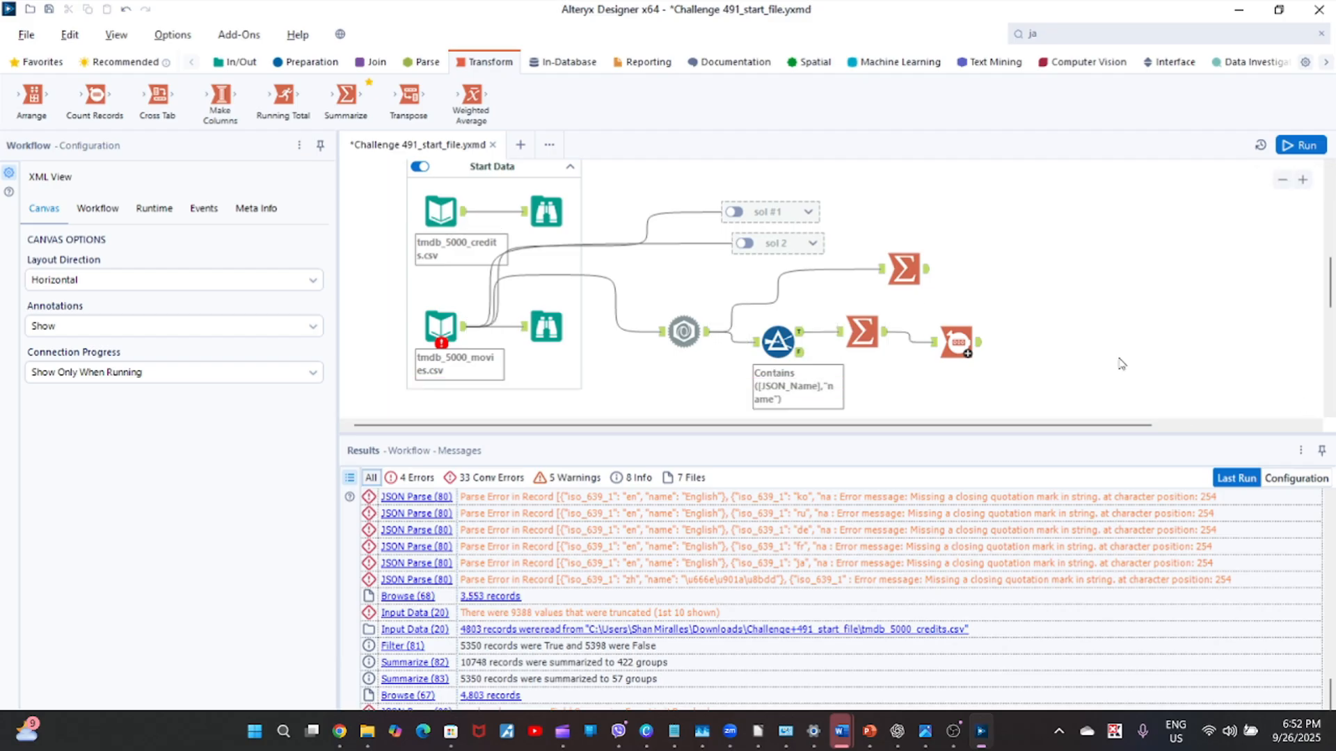
left_click(977, 347)
left_click(465, 534)
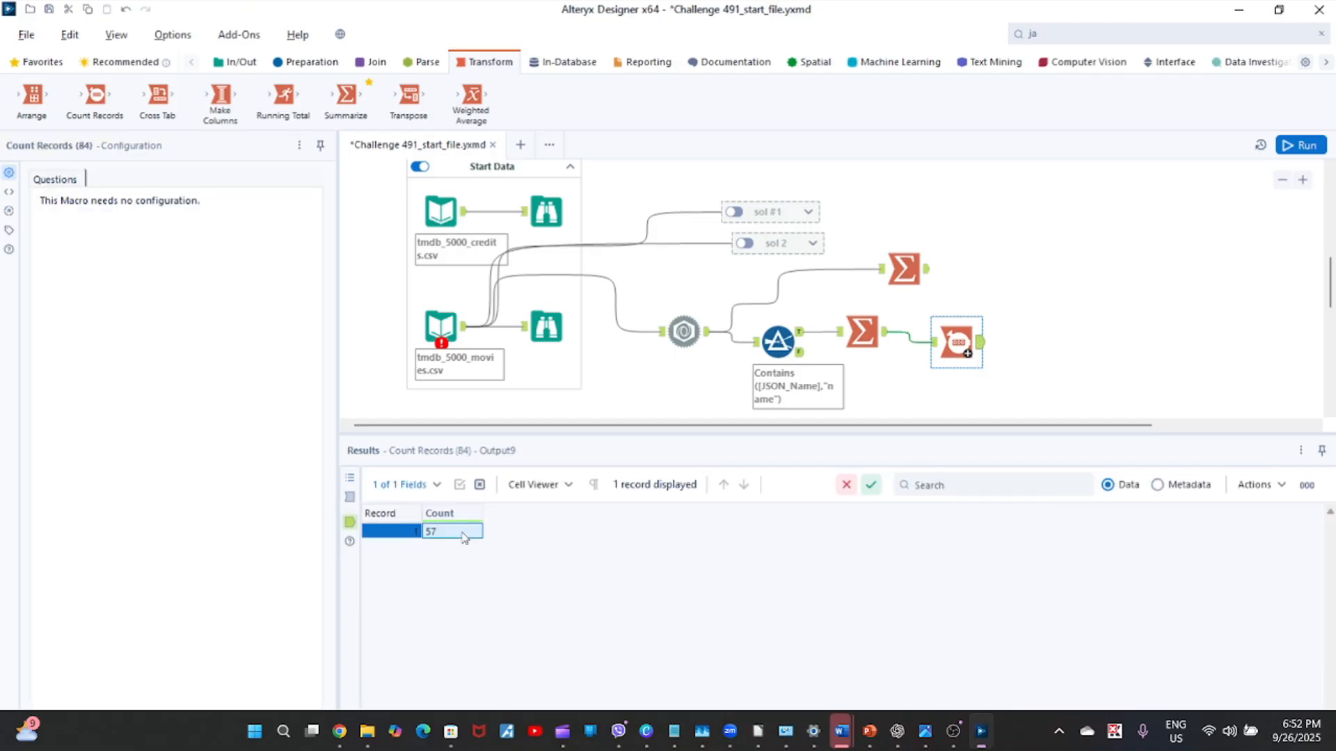
Make room after the Summarize tool and insert a Data Cleansing tool between it and Count Records.
left_click(885, 339)
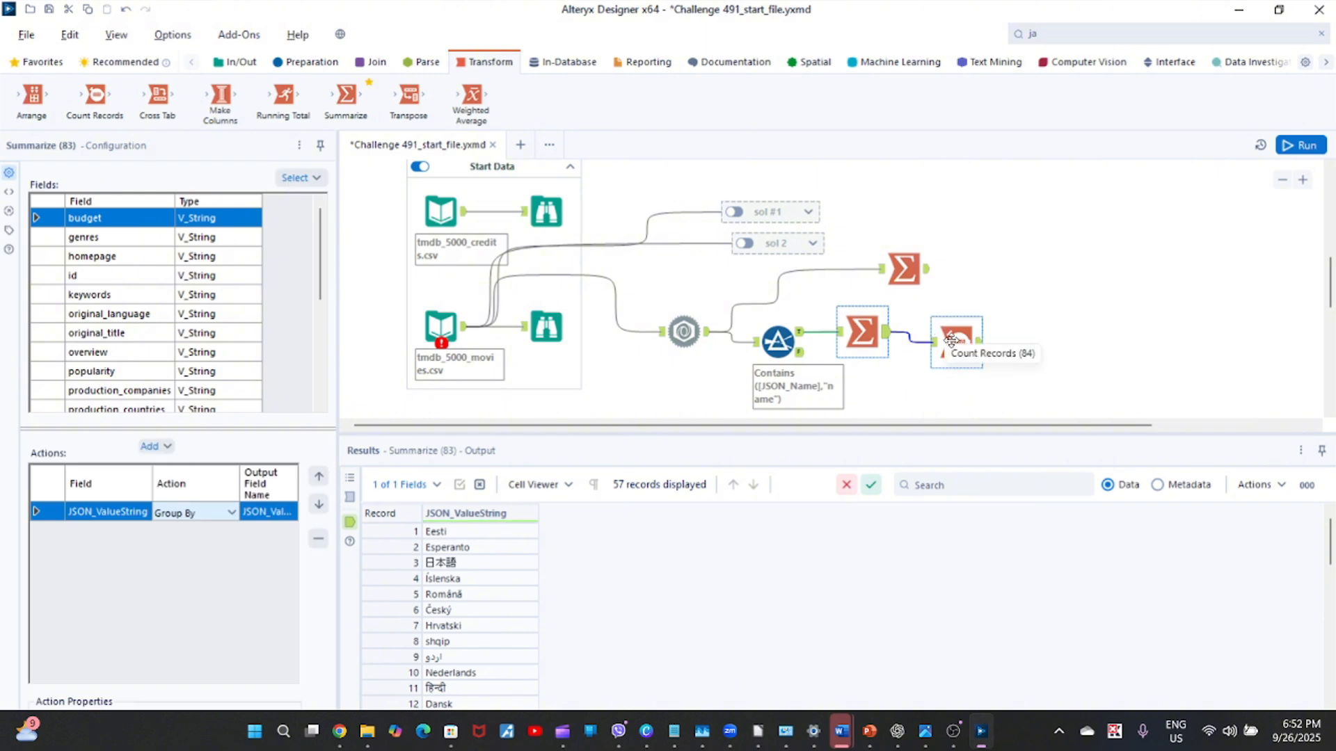
left_click_drag(951, 340, 1034, 342)
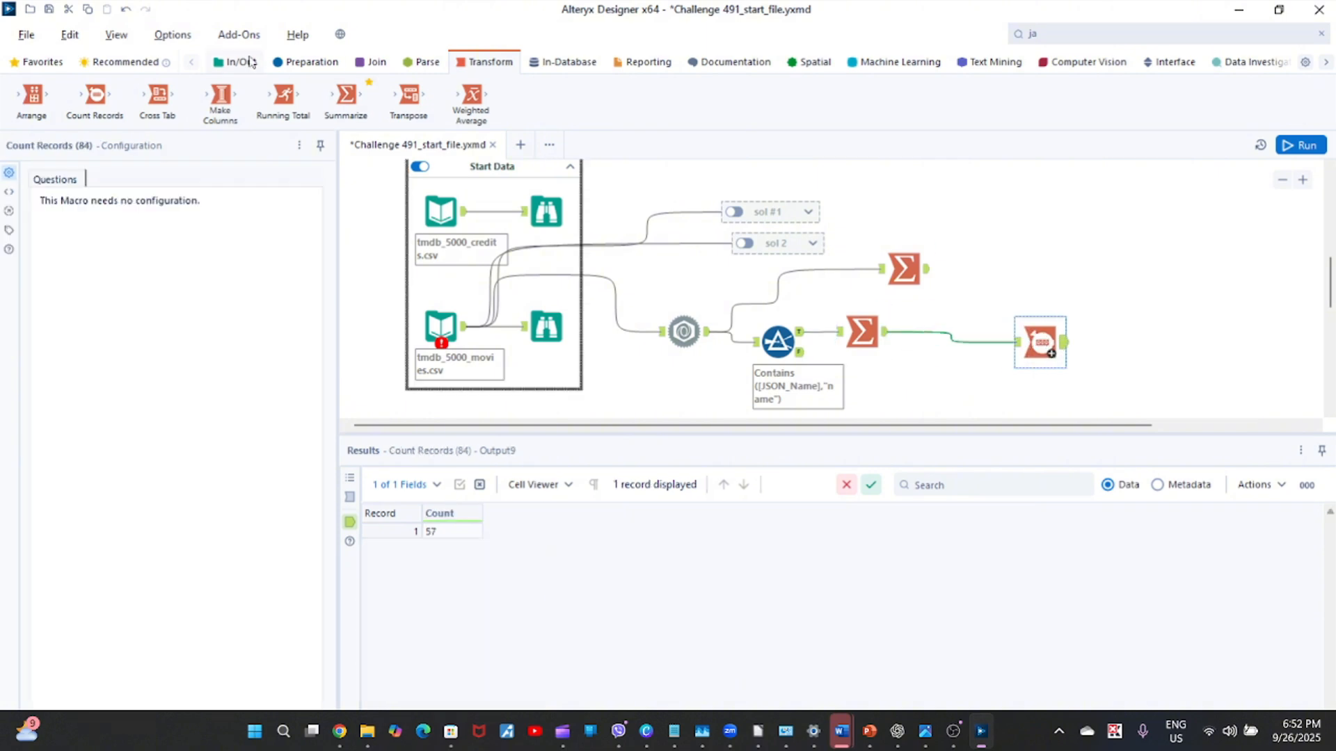
left_click(329, 63)
left_click_drag(220, 97, 946, 342)
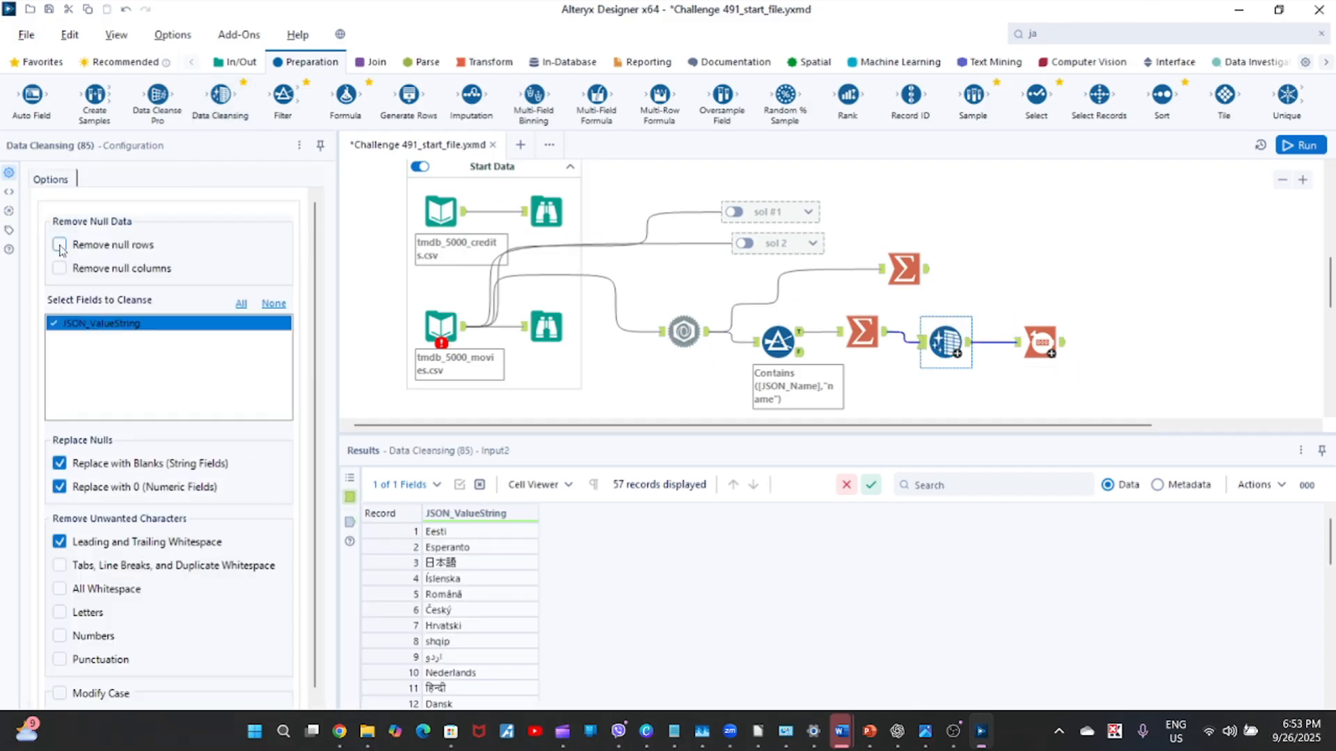
Set Data Cleansing to remove null rows and columns, turn off null replacement and whitespace removal, and run the workflow.
left_click(60, 246)
left_click(61, 466)
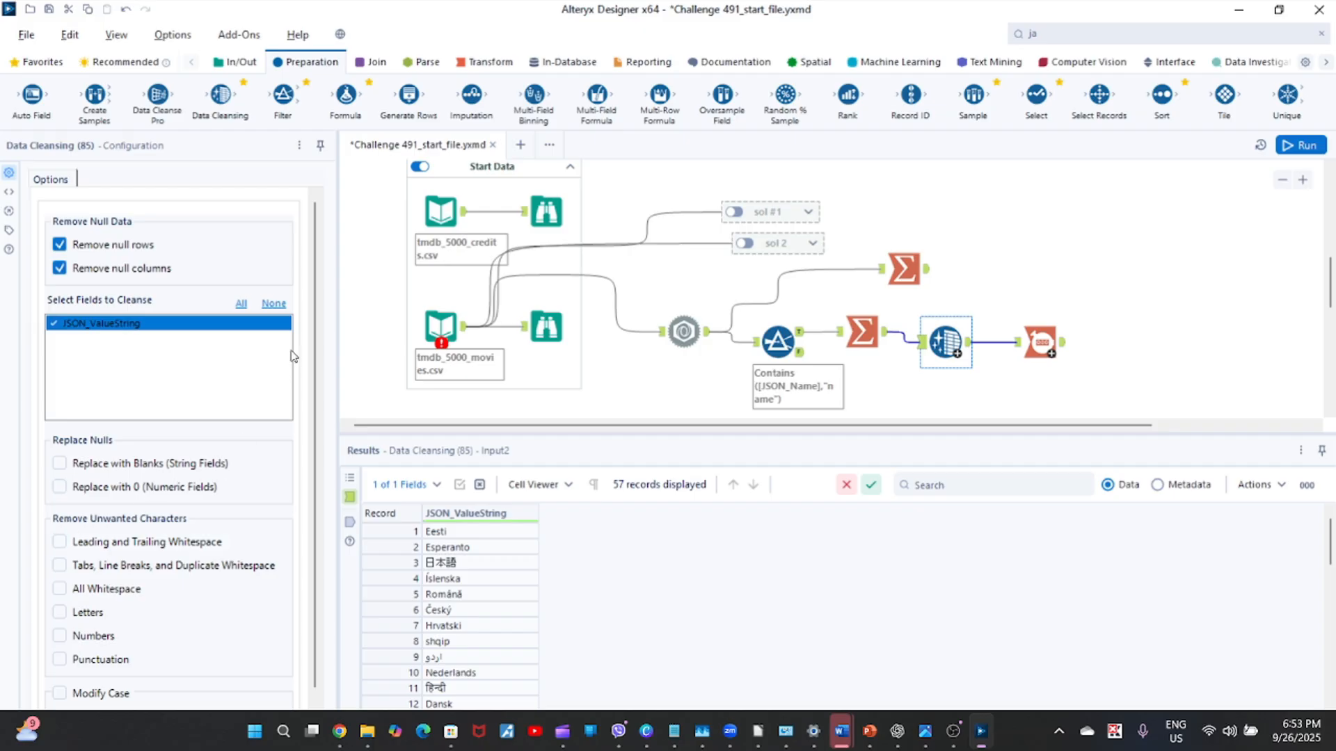
scroll(291, 357, "down", 1)
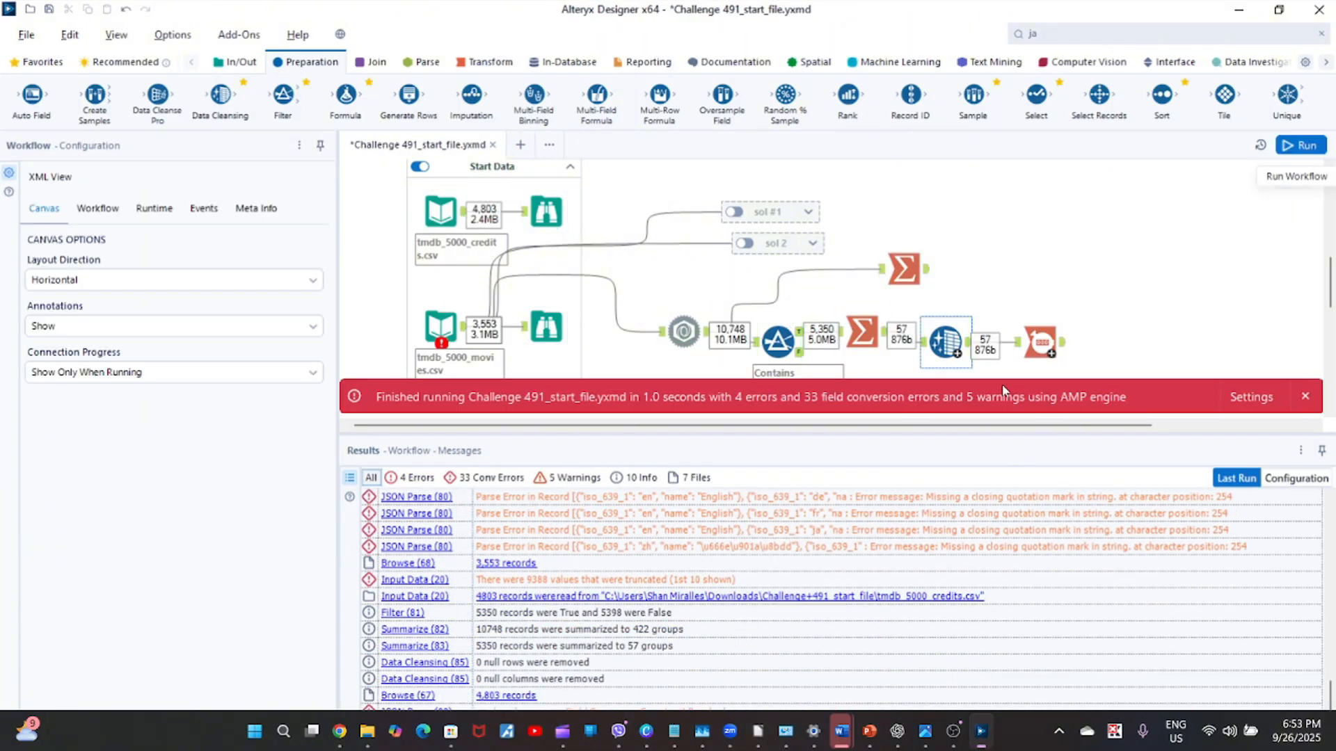
Check the Count Records result and compare it with the JSON Parse tool's output.
left_click(1306, 398)
left_click(1041, 342)
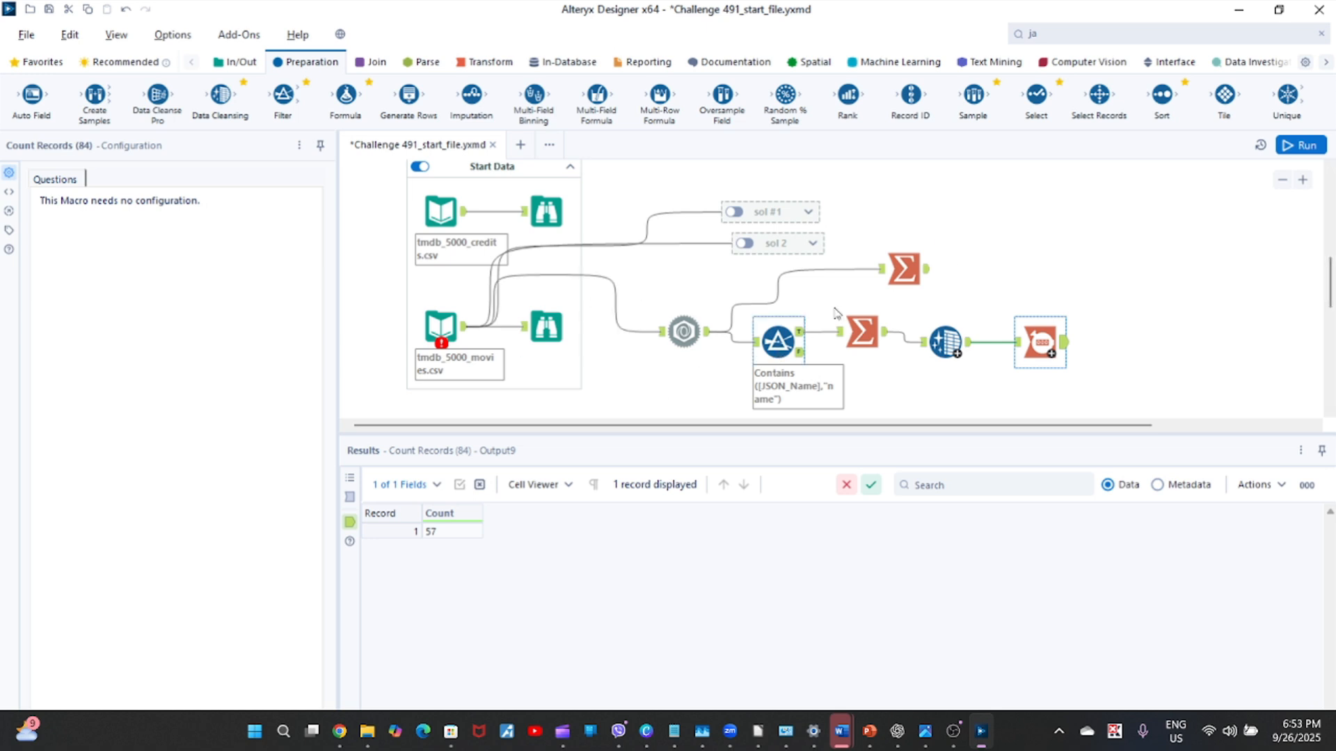
left_click(680, 332)
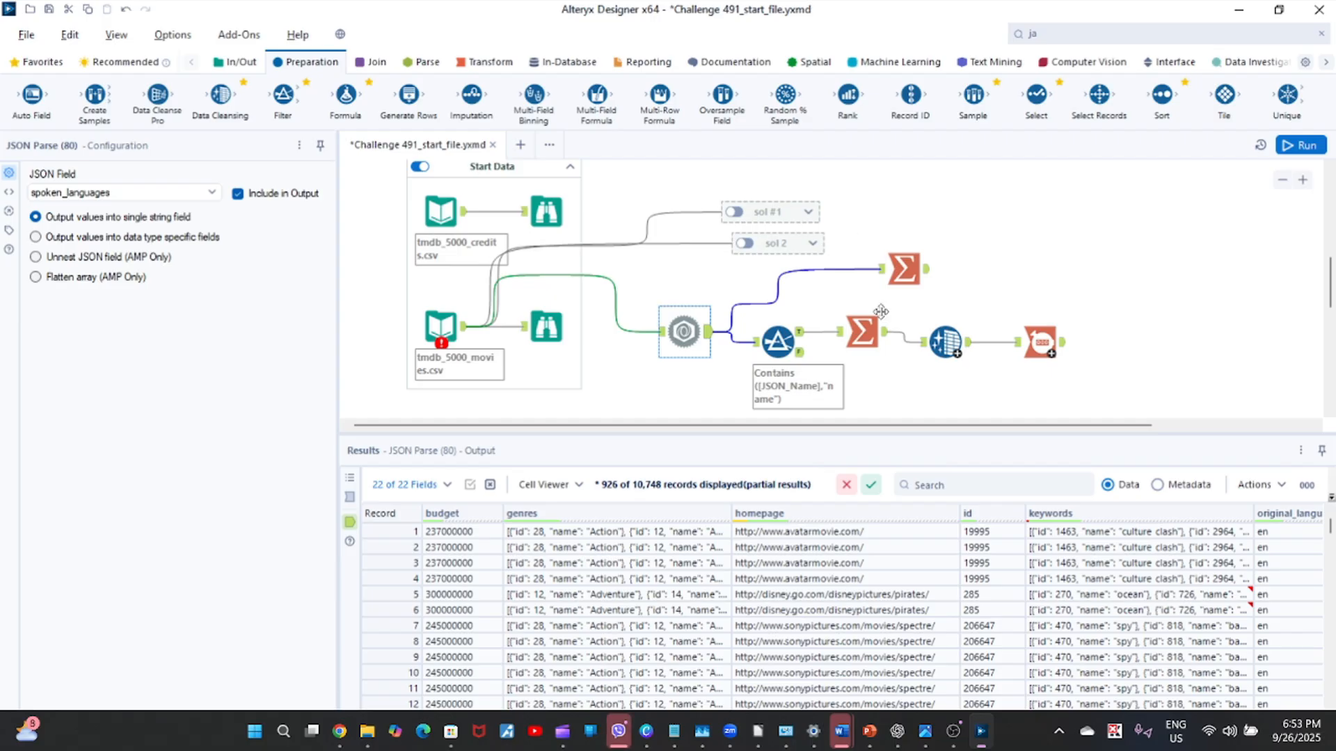
left_click(1062, 351)
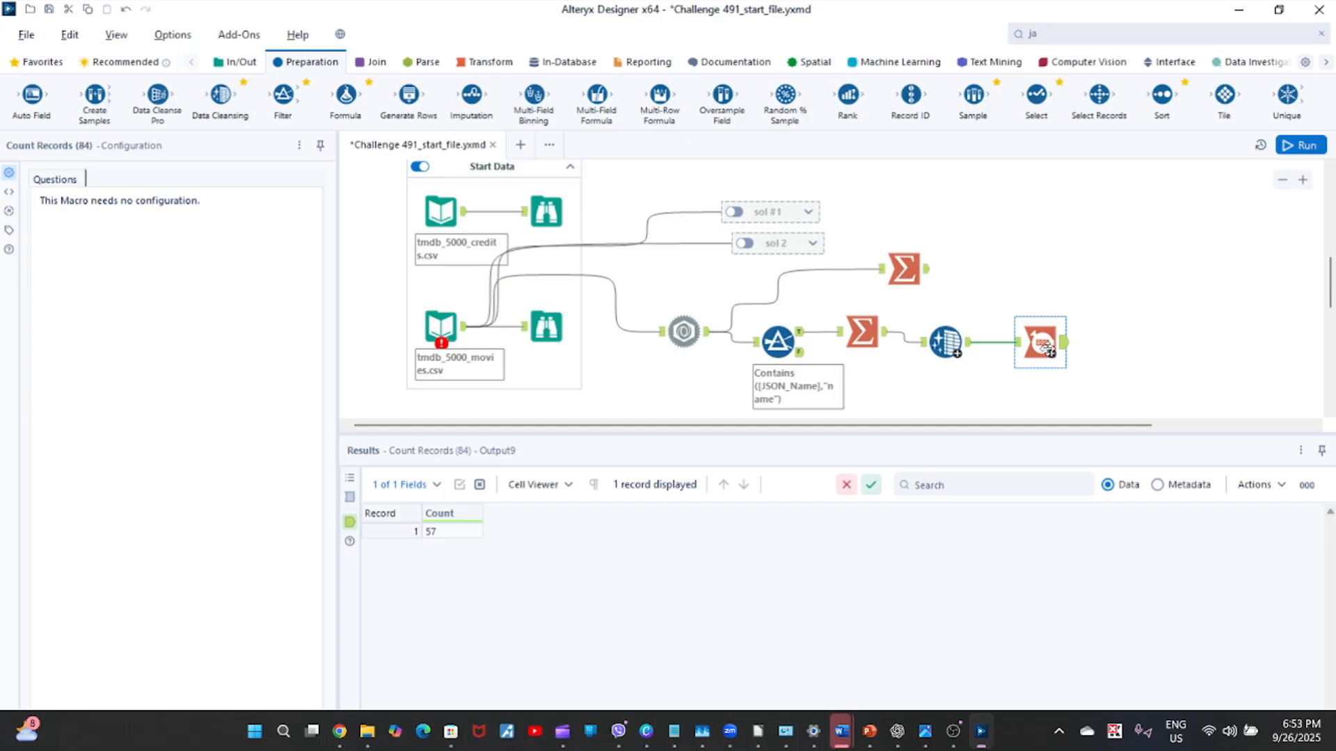
Look through the Data Cleansing output and select the blank JSON_ValueString record.
left_click(969, 342)
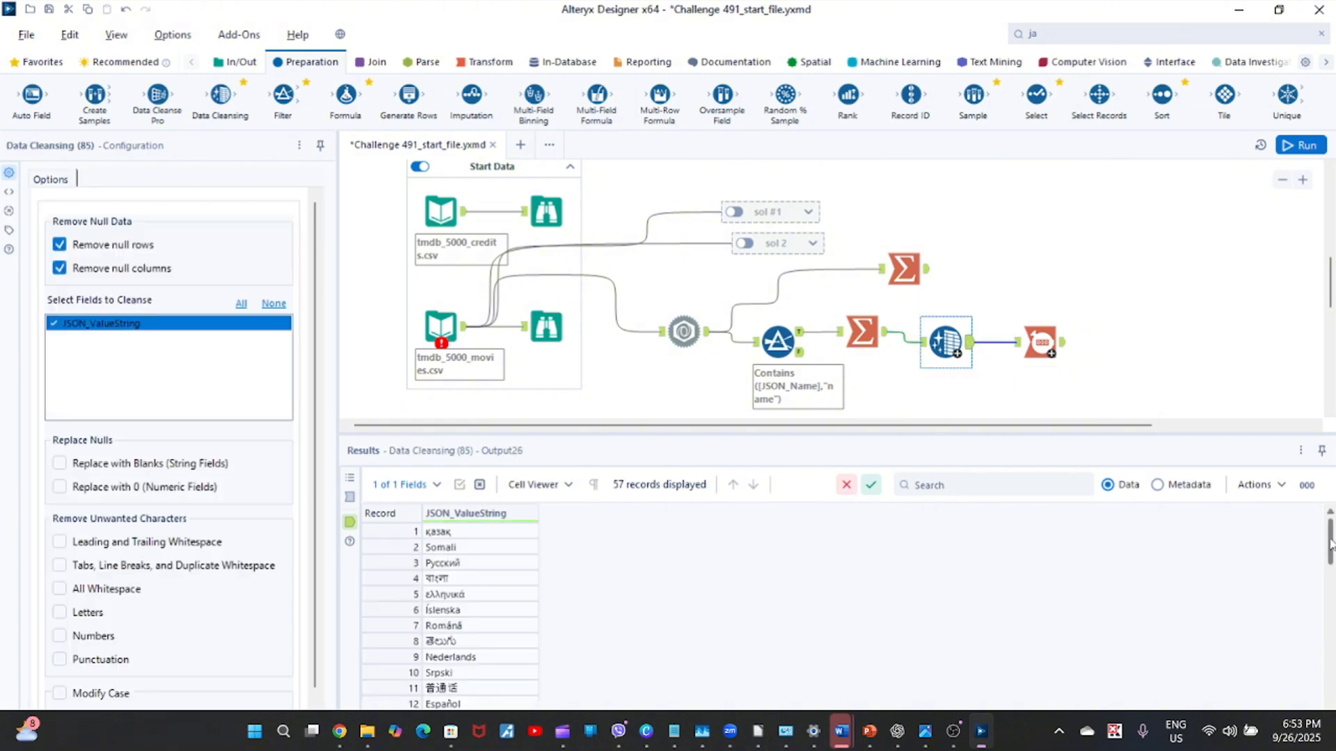
left_click_drag(1330, 545, 1331, 670)
scroll(449, 702, "up", 8)
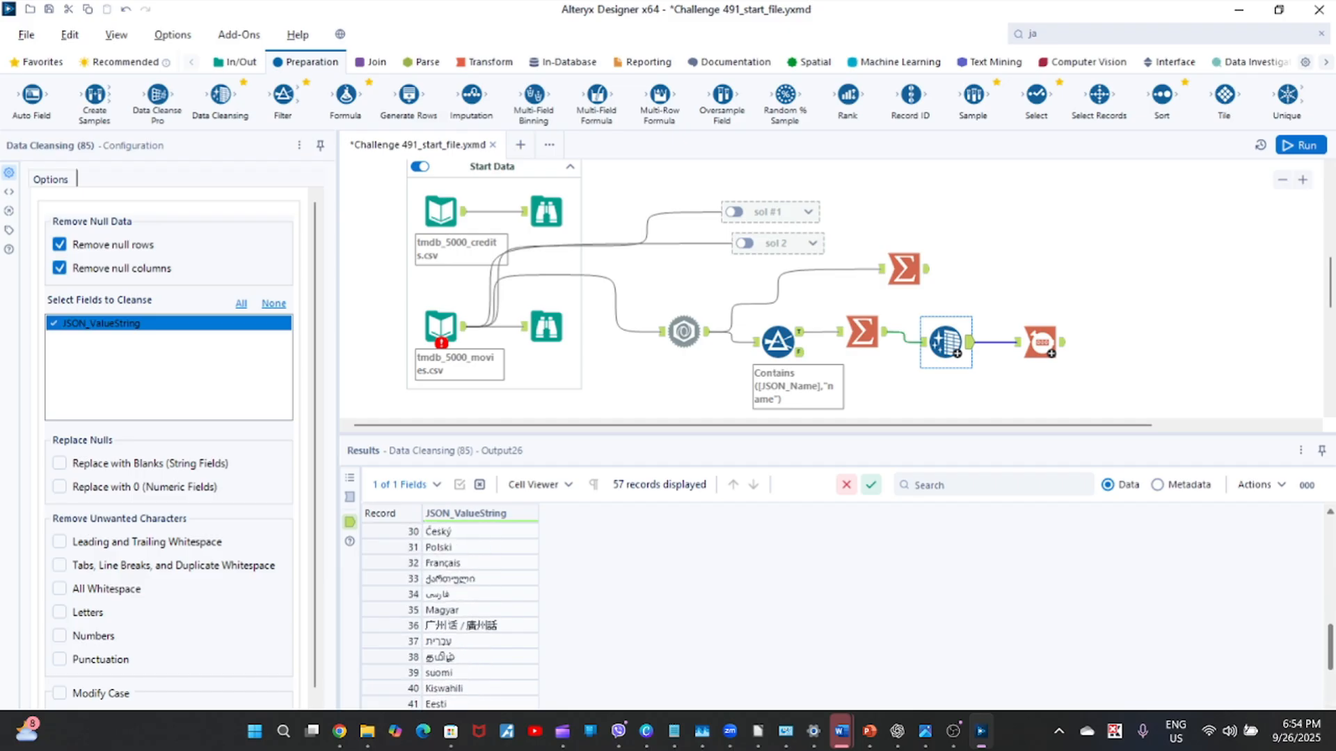
scroll(448, 619, "down", 2)
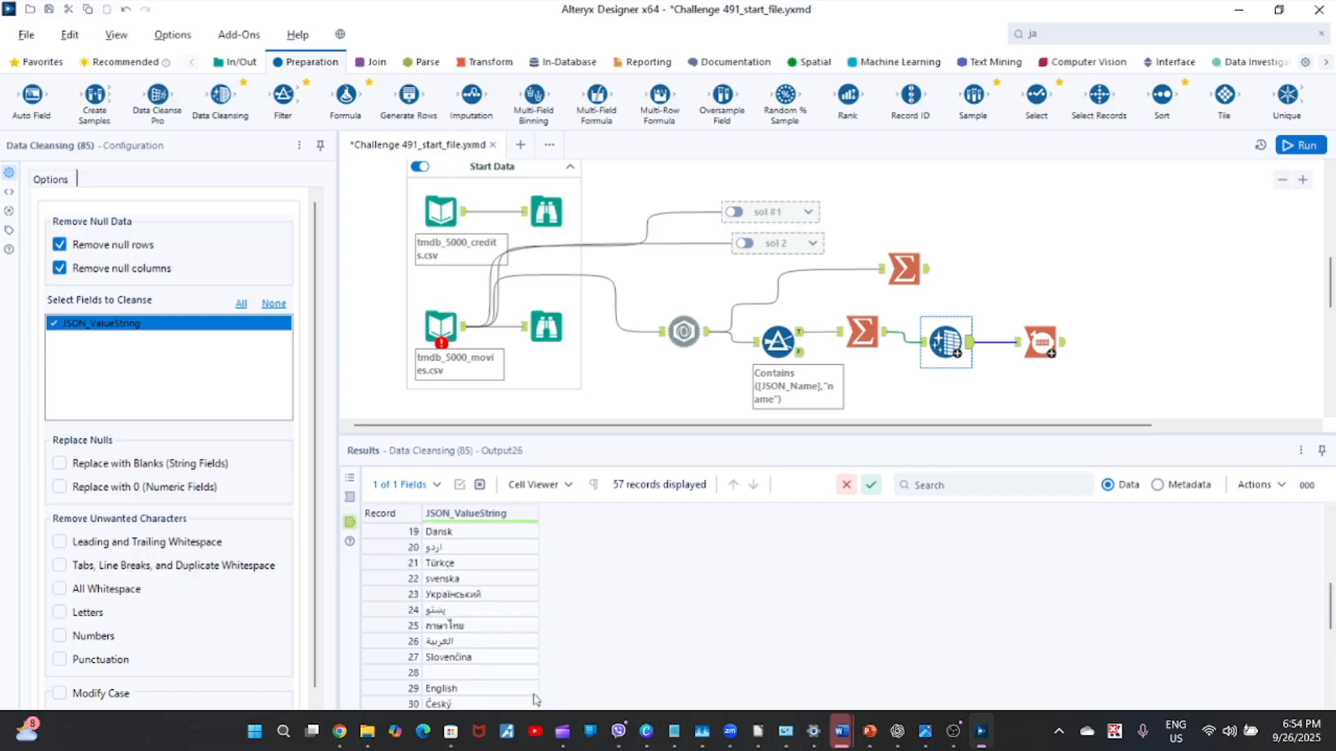
left_click(506, 674)
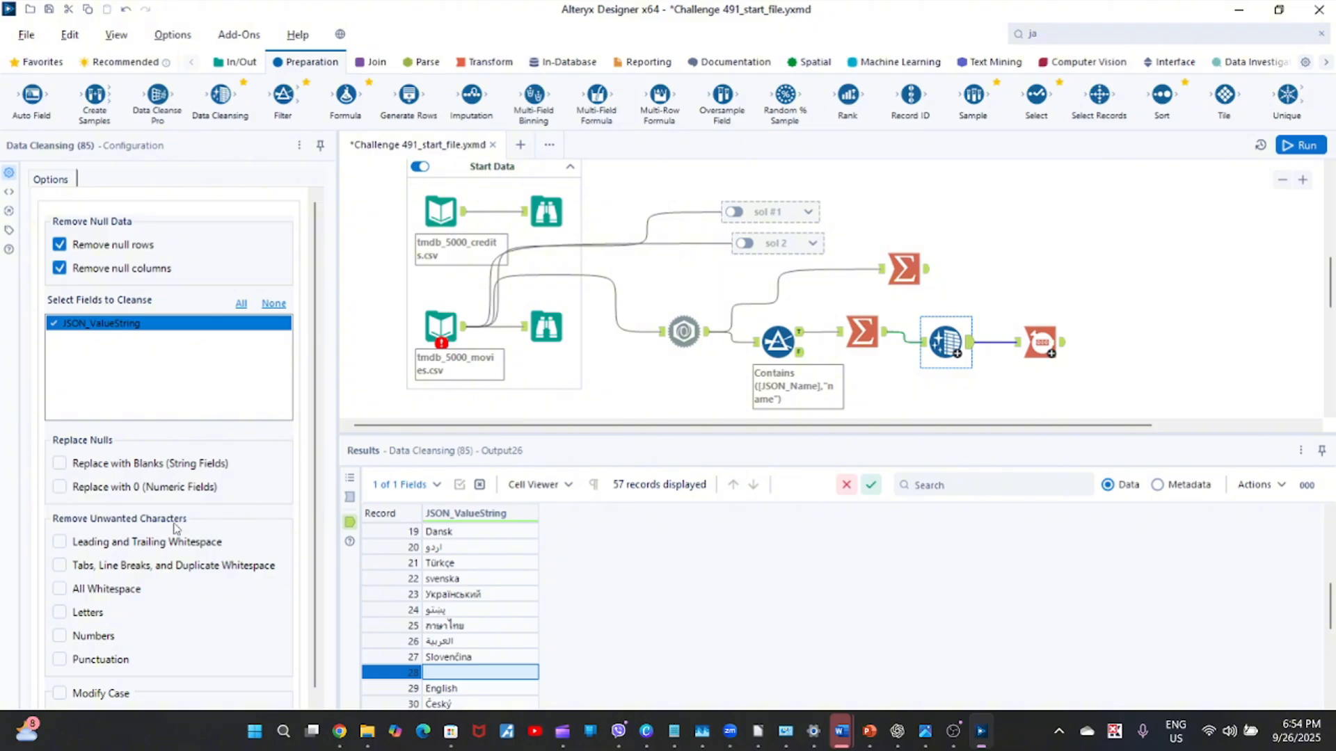
Set Data Cleansing to remove all whitespace, run the workflow and review its output list.
left_click(60, 589)
left_click(1301, 146)
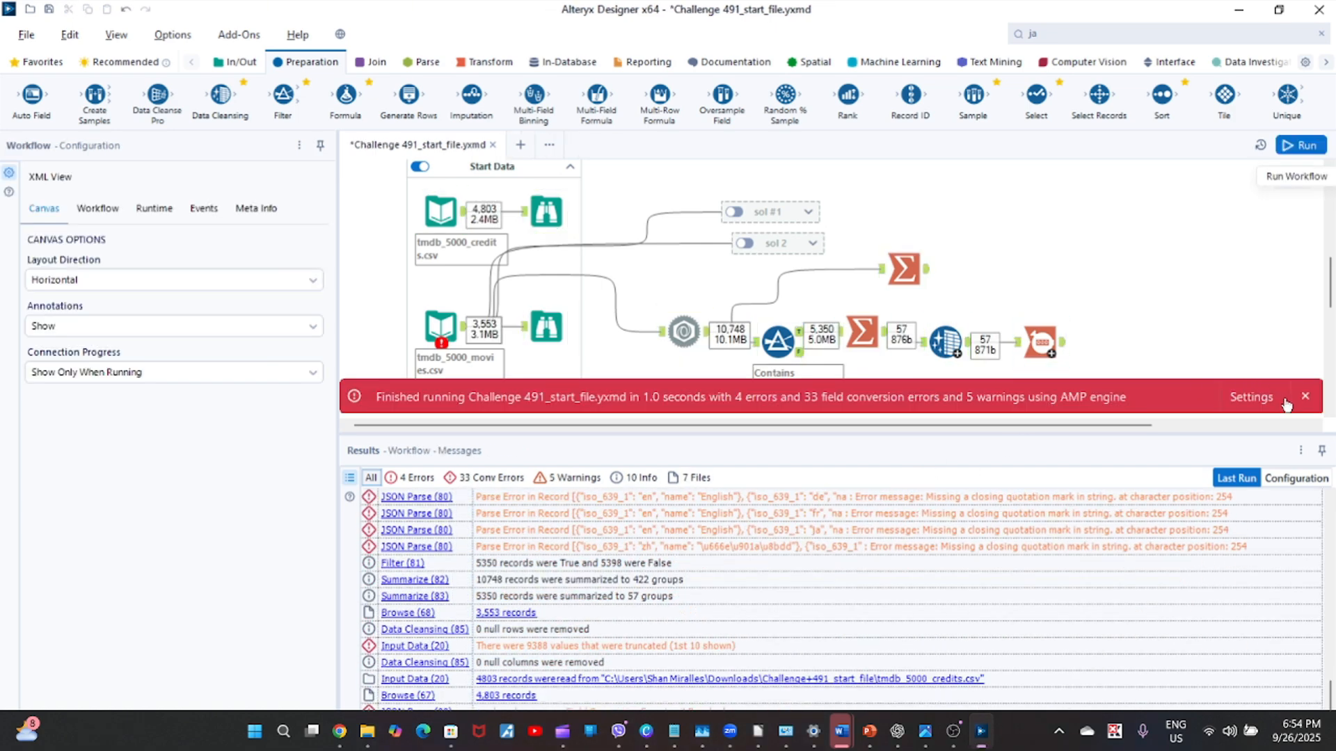
left_click(1305, 396)
left_click(946, 341)
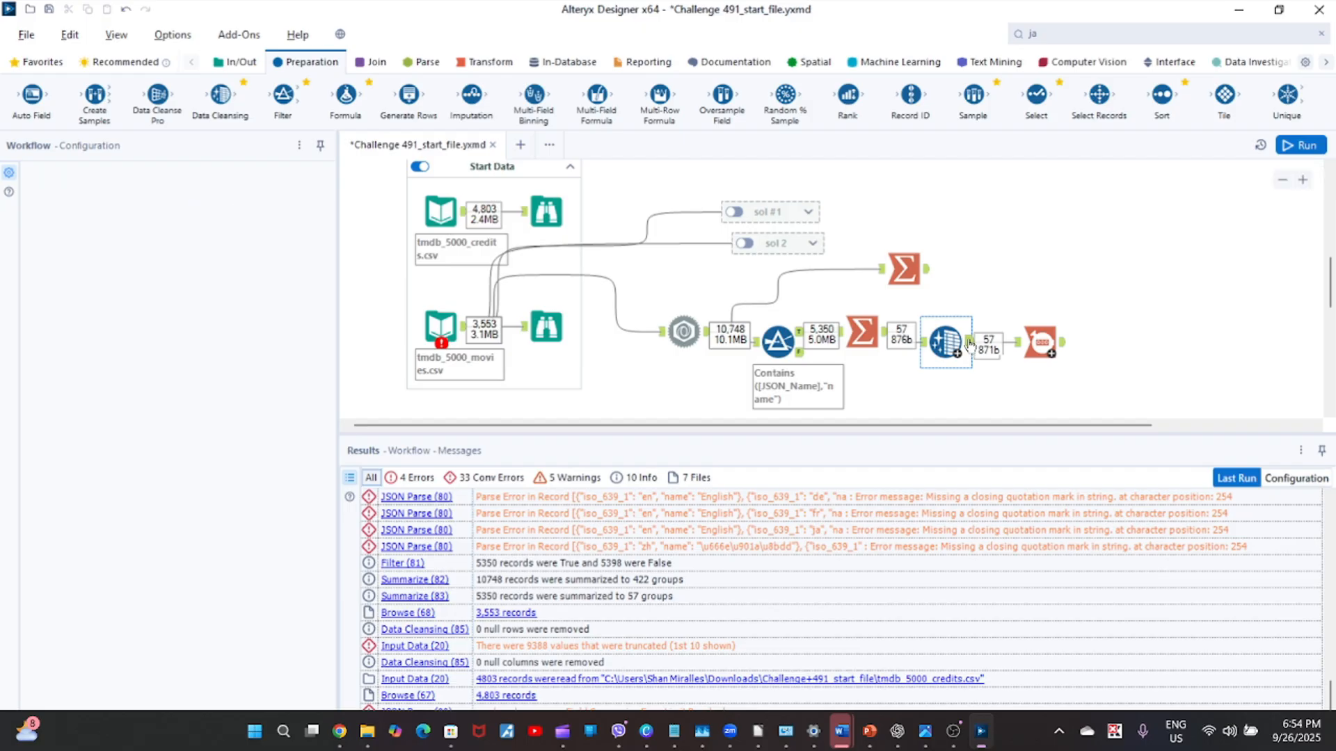
left_click(970, 343)
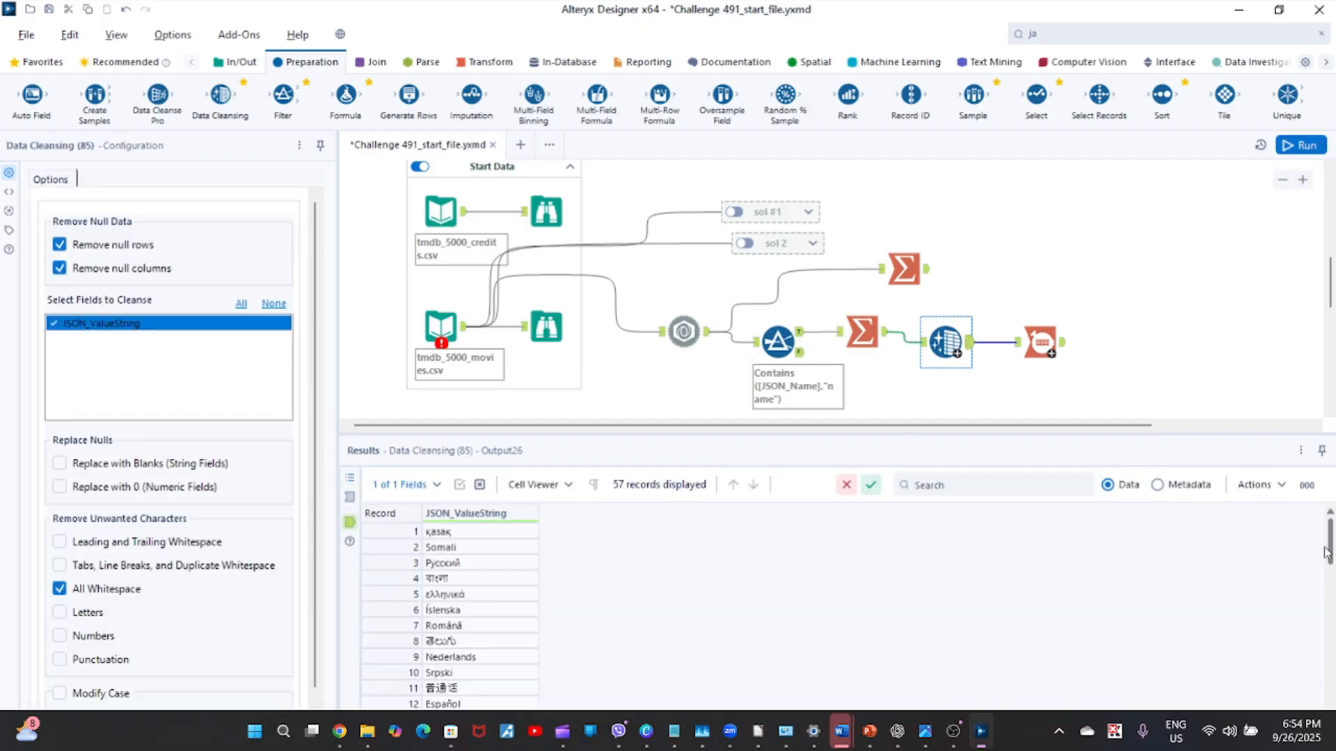
left_click_drag(1332, 548, 1330, 636)
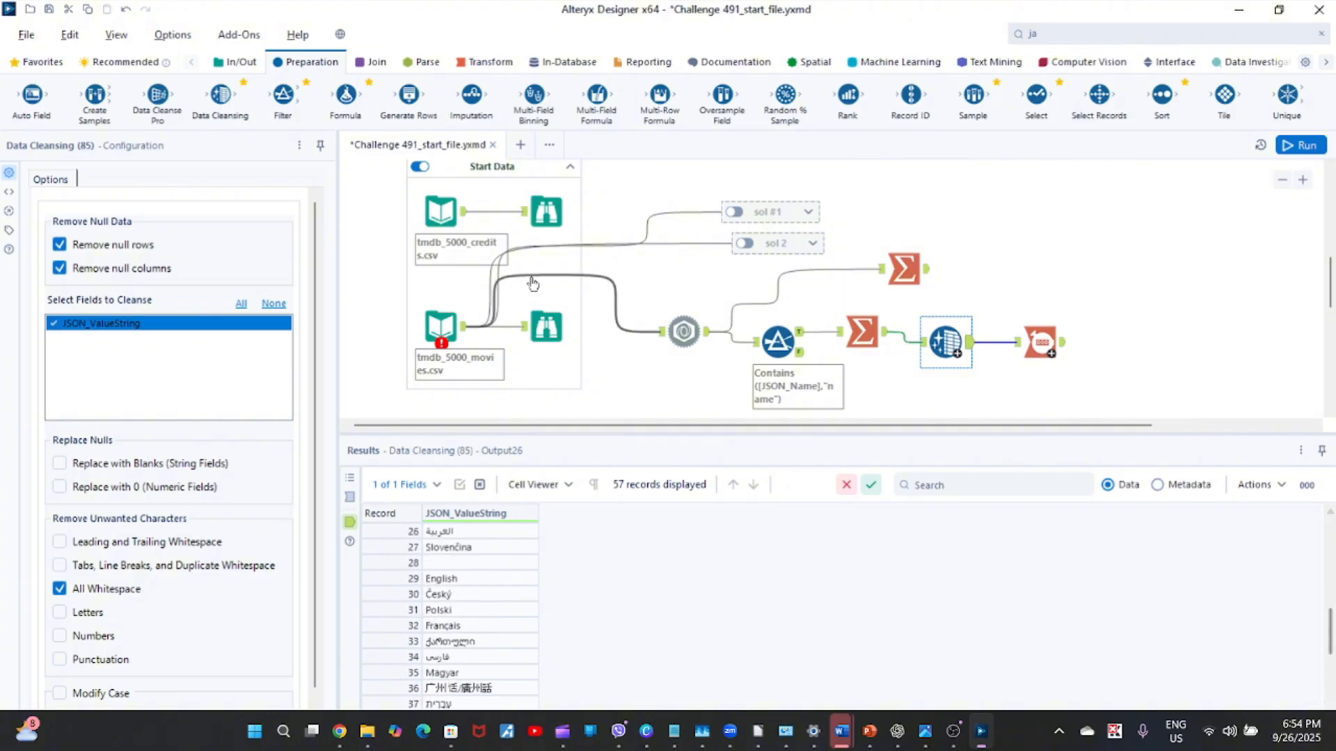
Connect a Browse tool to the Data Cleansing output and run the workflow.
left_click(220, 66)
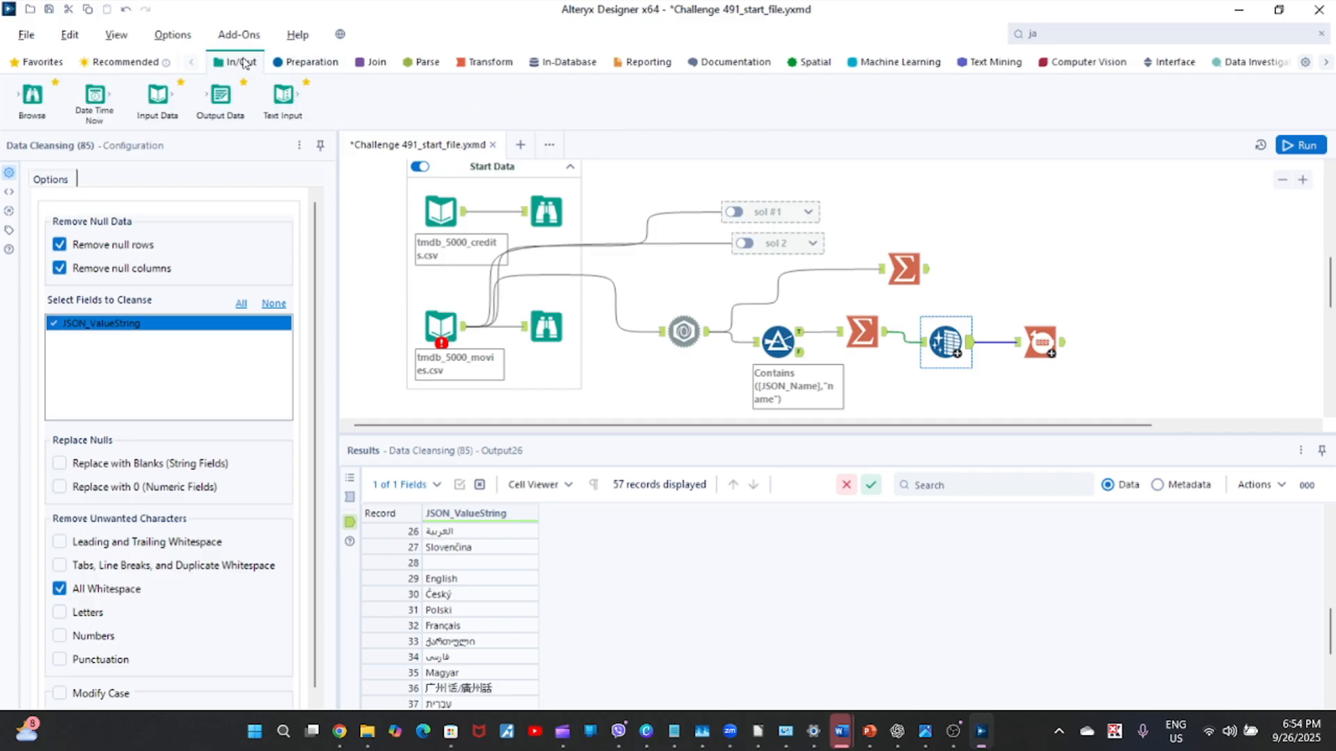
left_click_drag(32, 97, 1051, 281)
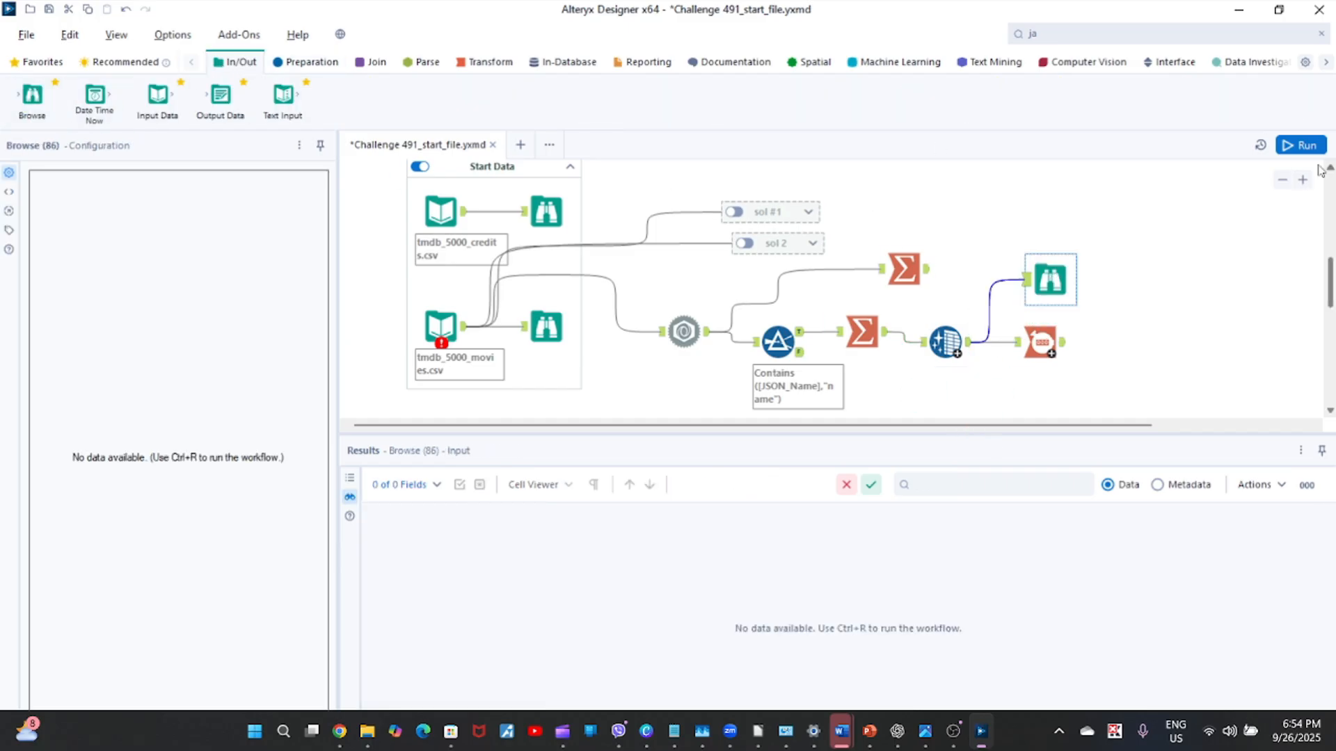
left_click(1301, 144)
key("ctrl+r")
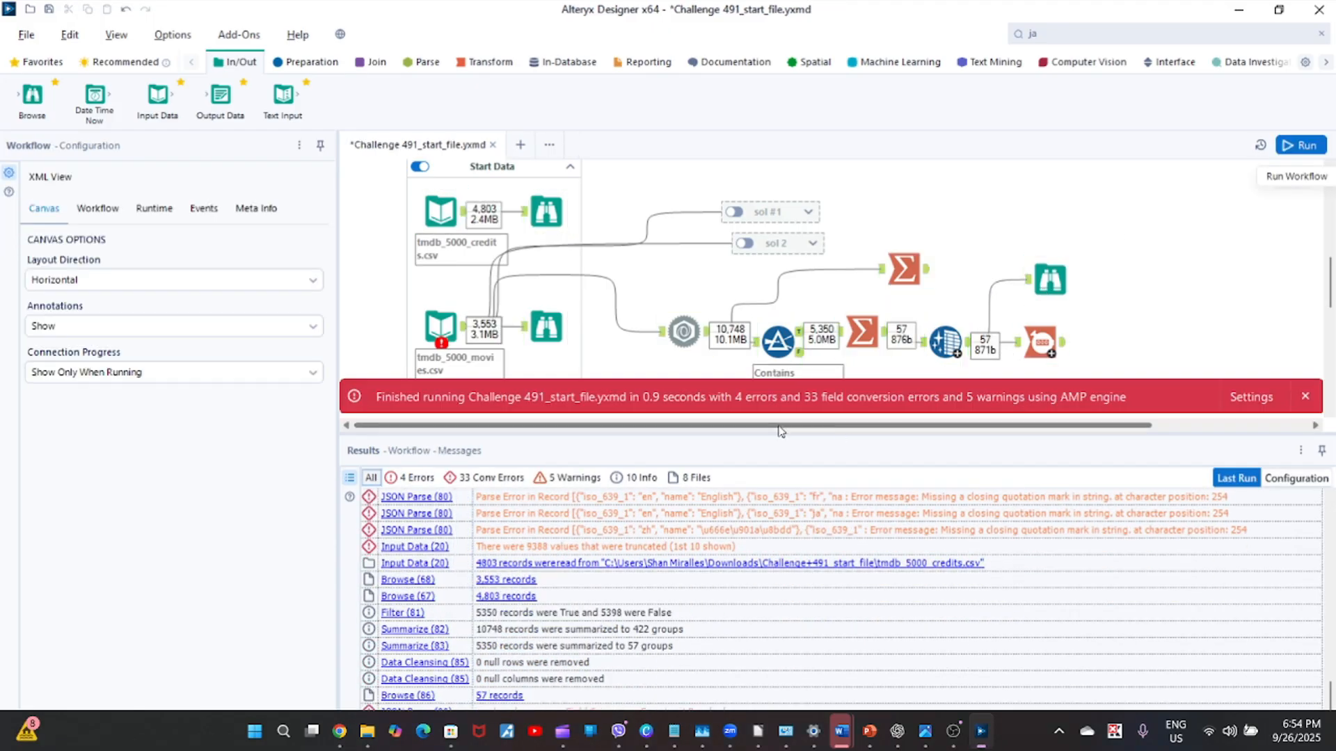
Examine the new Browse tool's full list of distinct JSON_ValueString values alongside its records.
left_click(1050, 282)
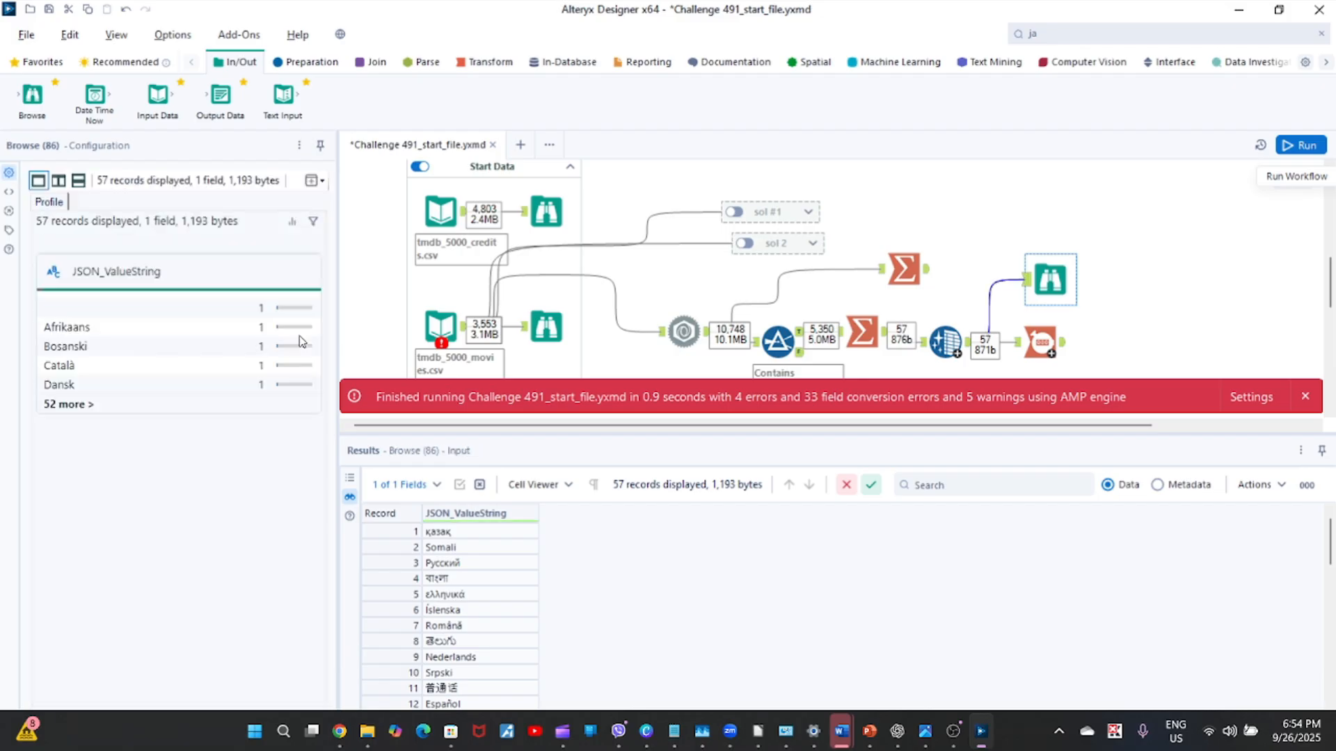
left_click(69, 404)
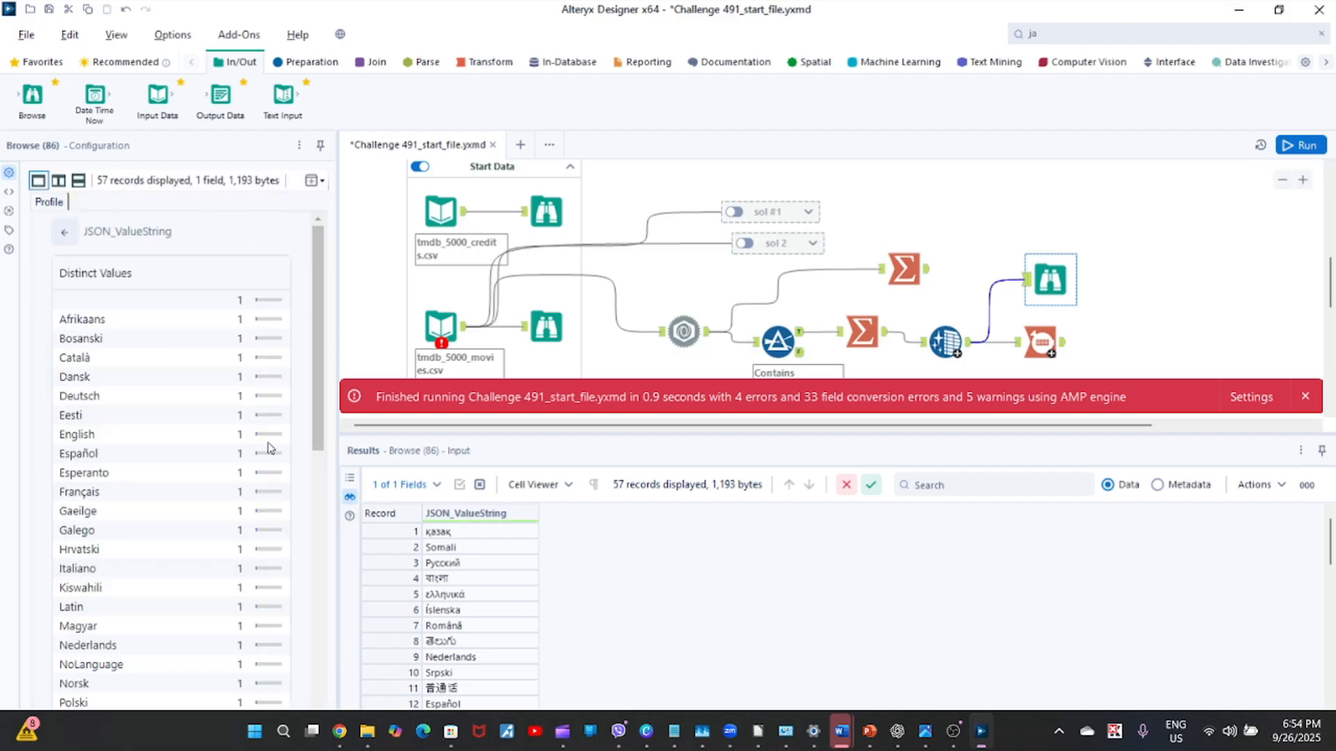
left_click_drag(317, 350, 346, 705)
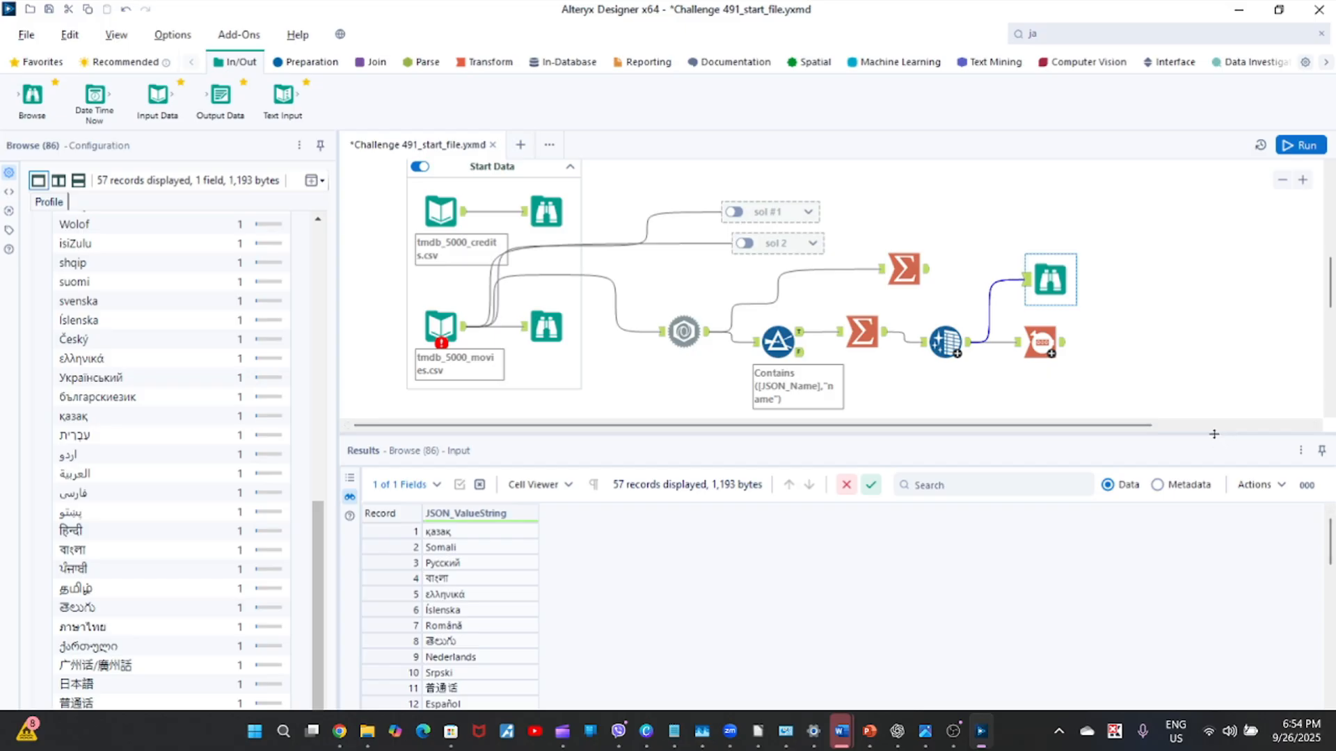
left_click_drag(1214, 434, 1210, 259)
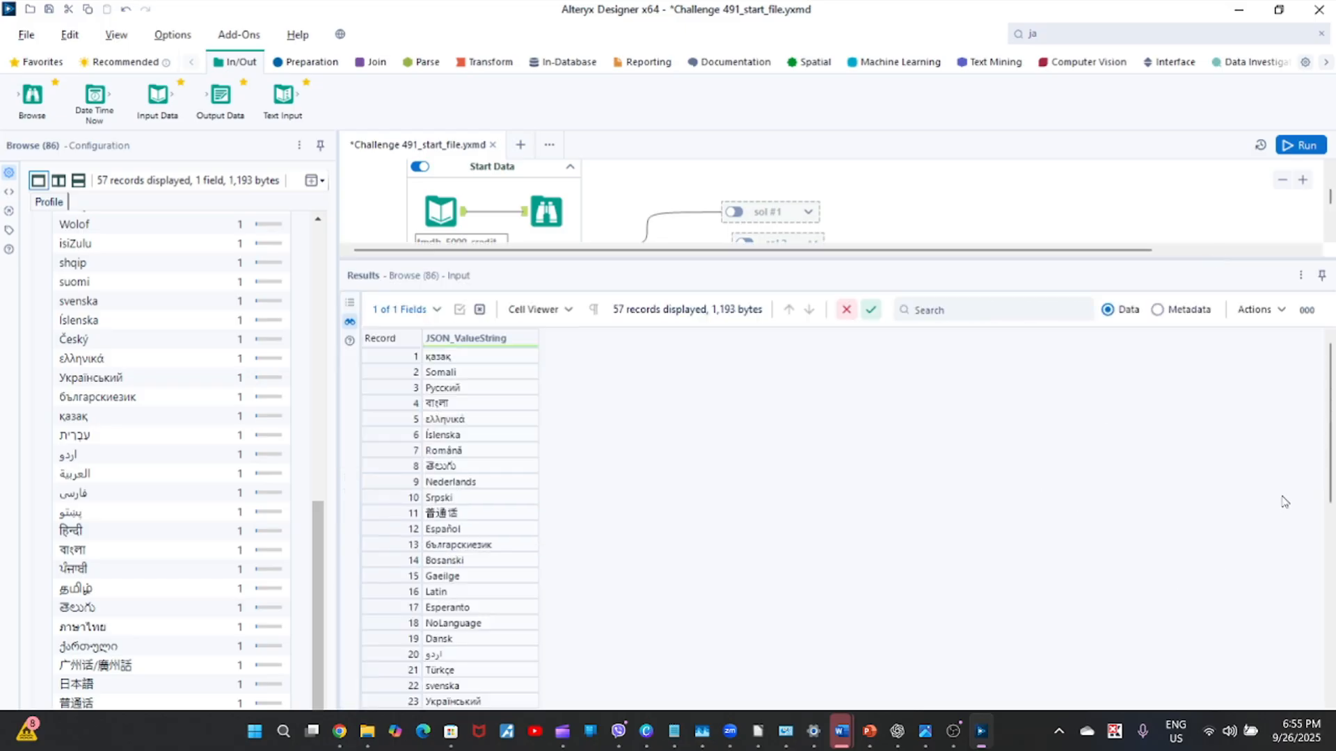
left_click_drag(1329, 477, 1308, 622)
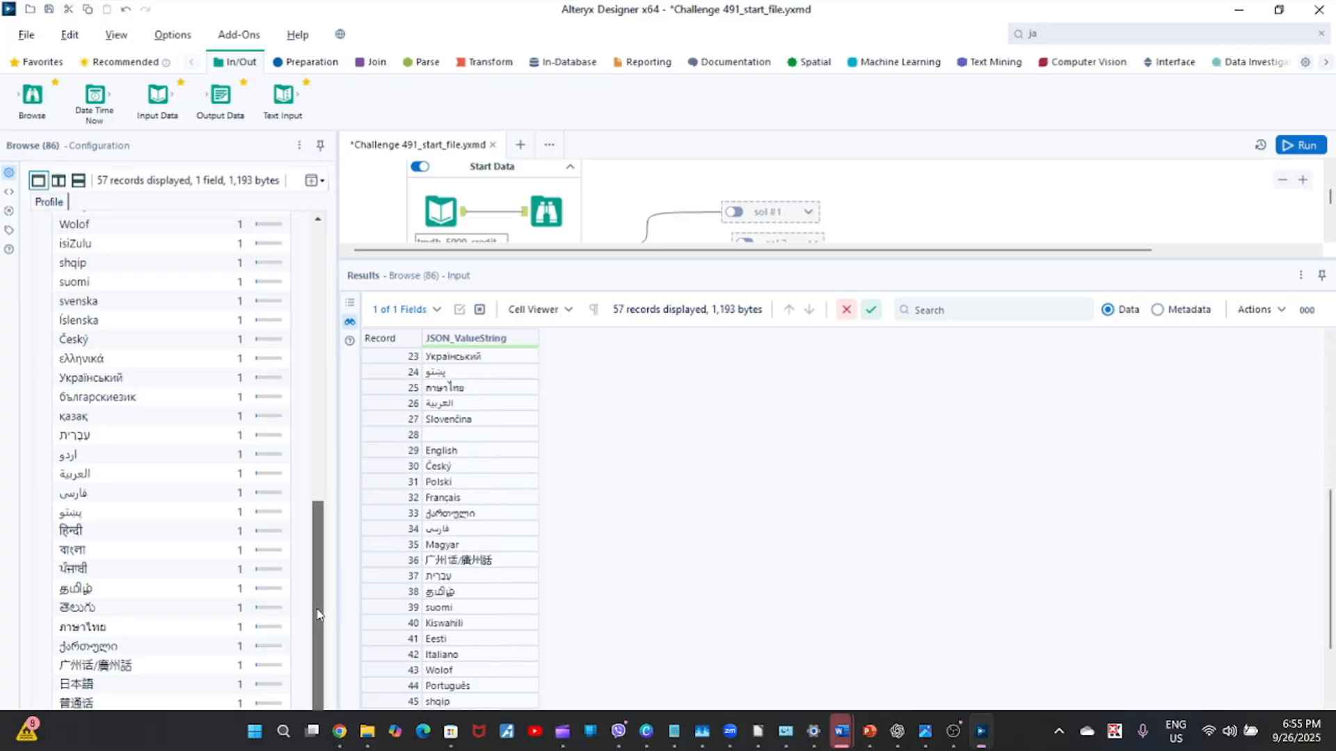
left_click_drag(319, 615, 300, 405)
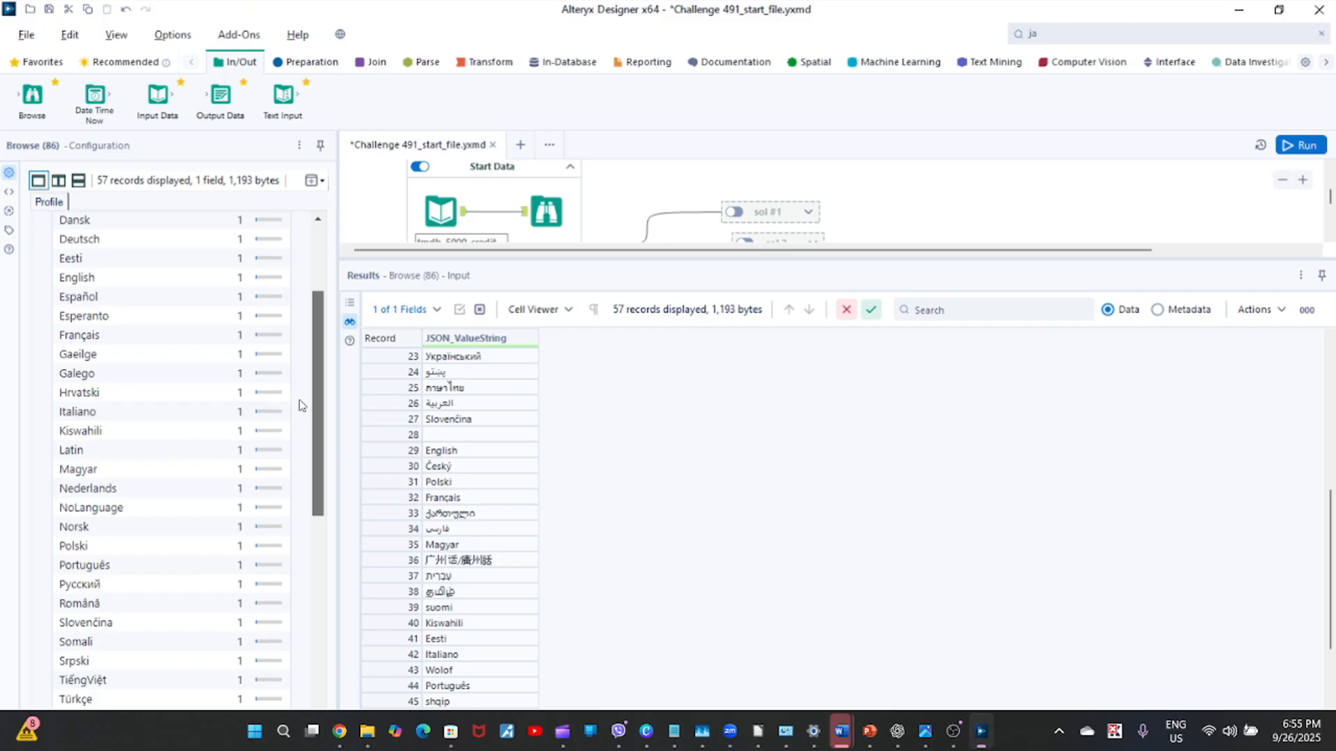
left_click_drag(300, 405, 292, 329)
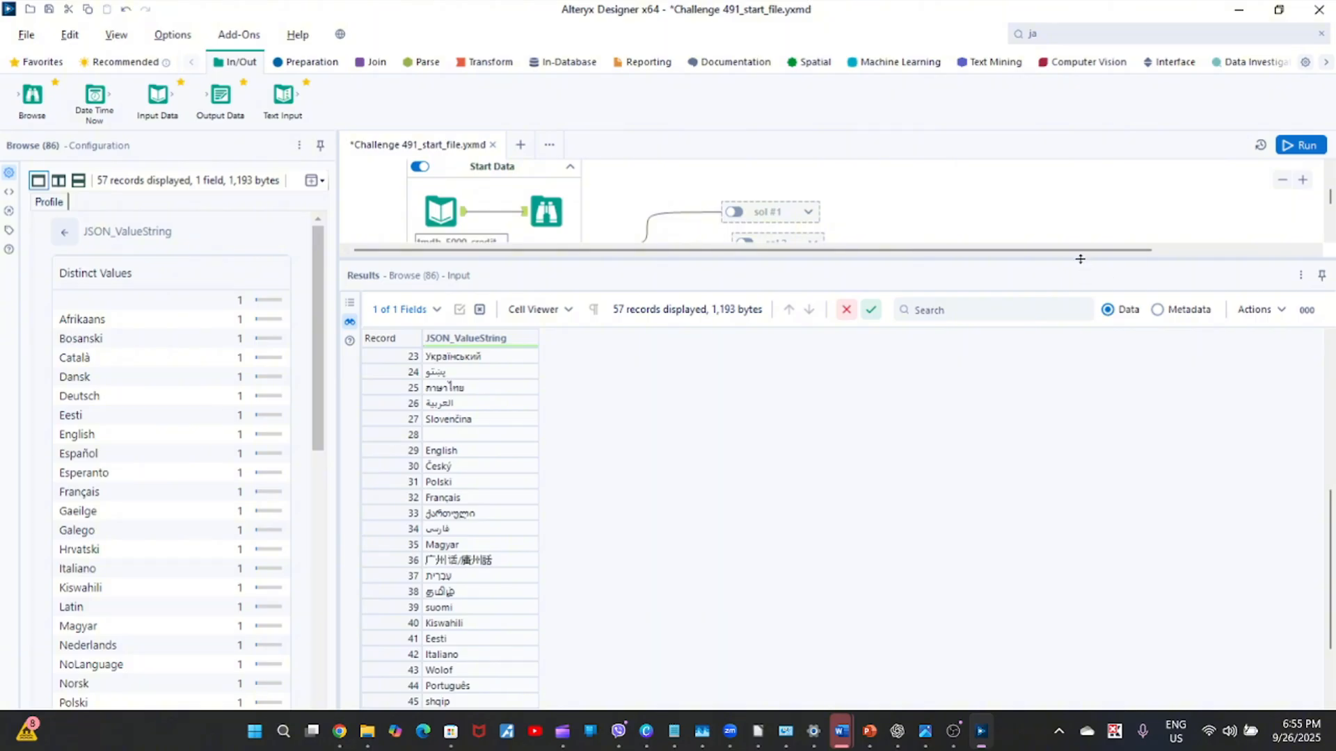
left_click_drag(1003, 515, 1003, 518)
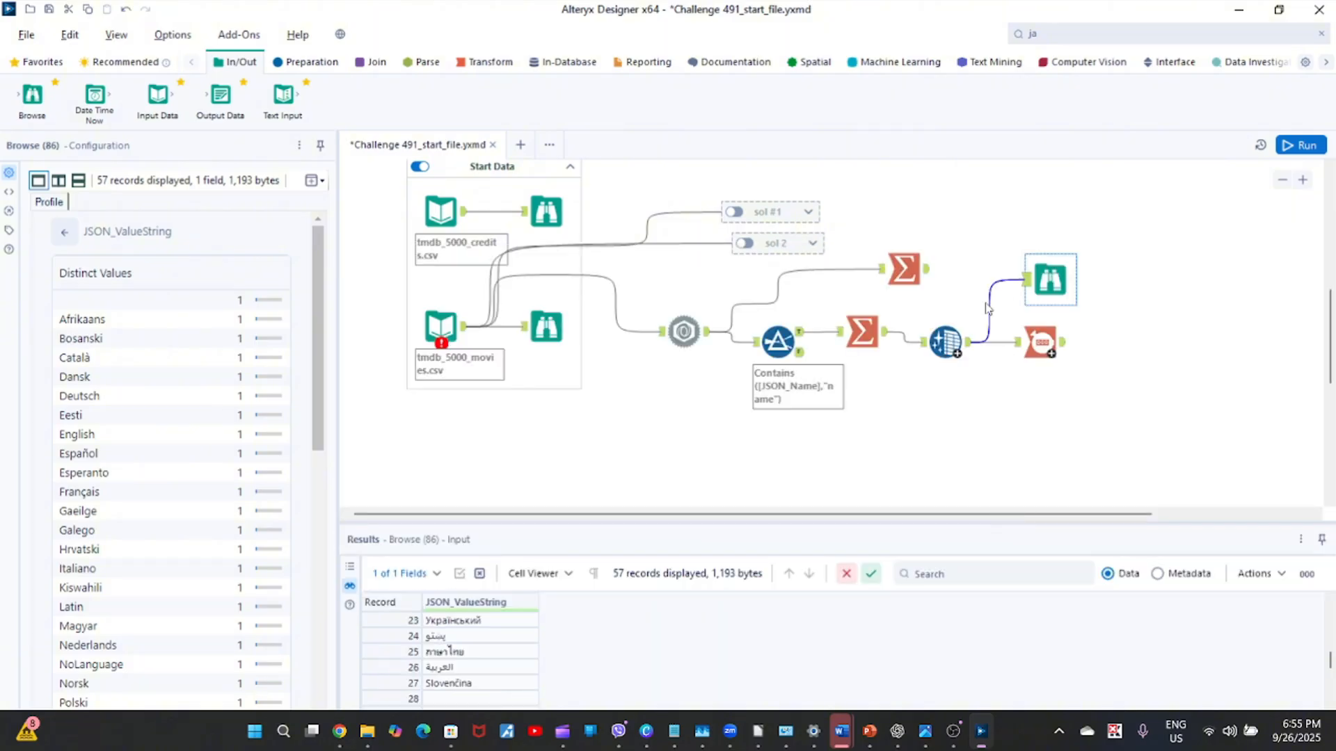
Insert a Sort tool between Data Cleansing and Browse, sort JSON_ValueString in ascending order and run the workflow.
left_click(295, 64)
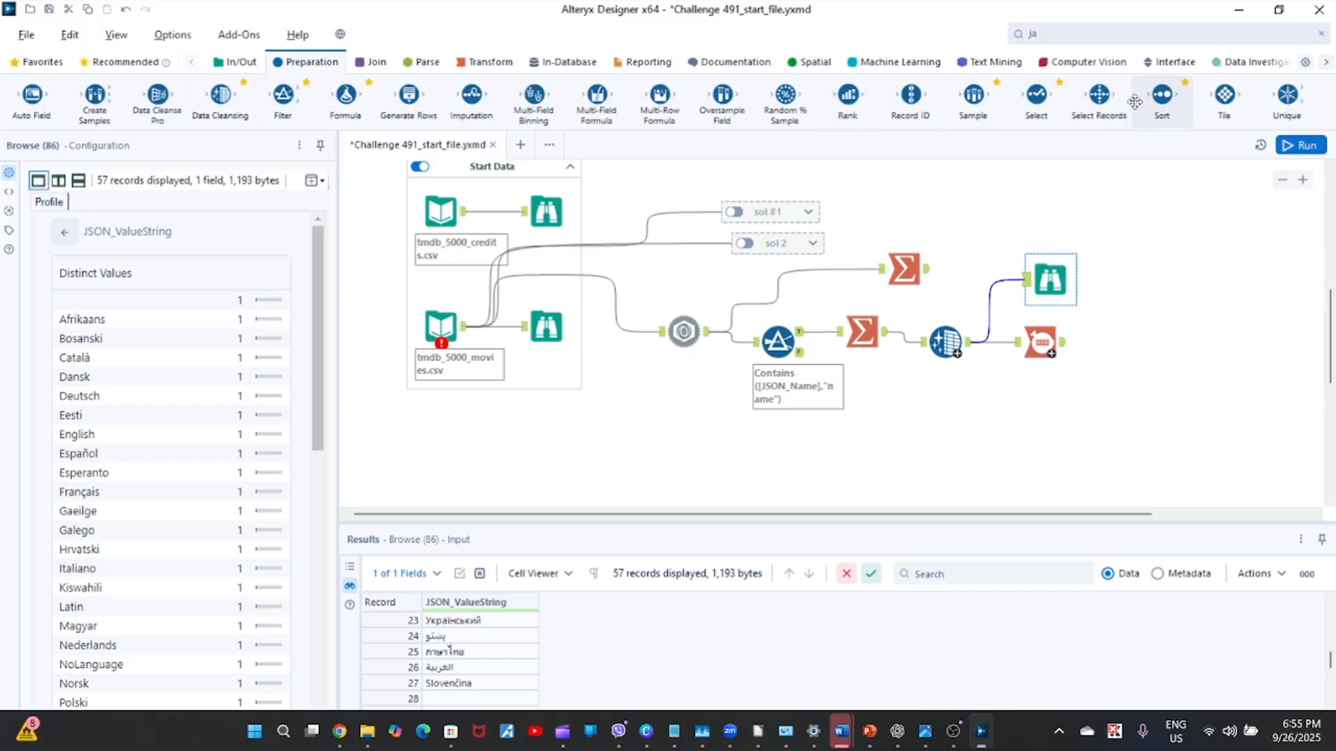
left_click_drag(1161, 101, 1023, 310)
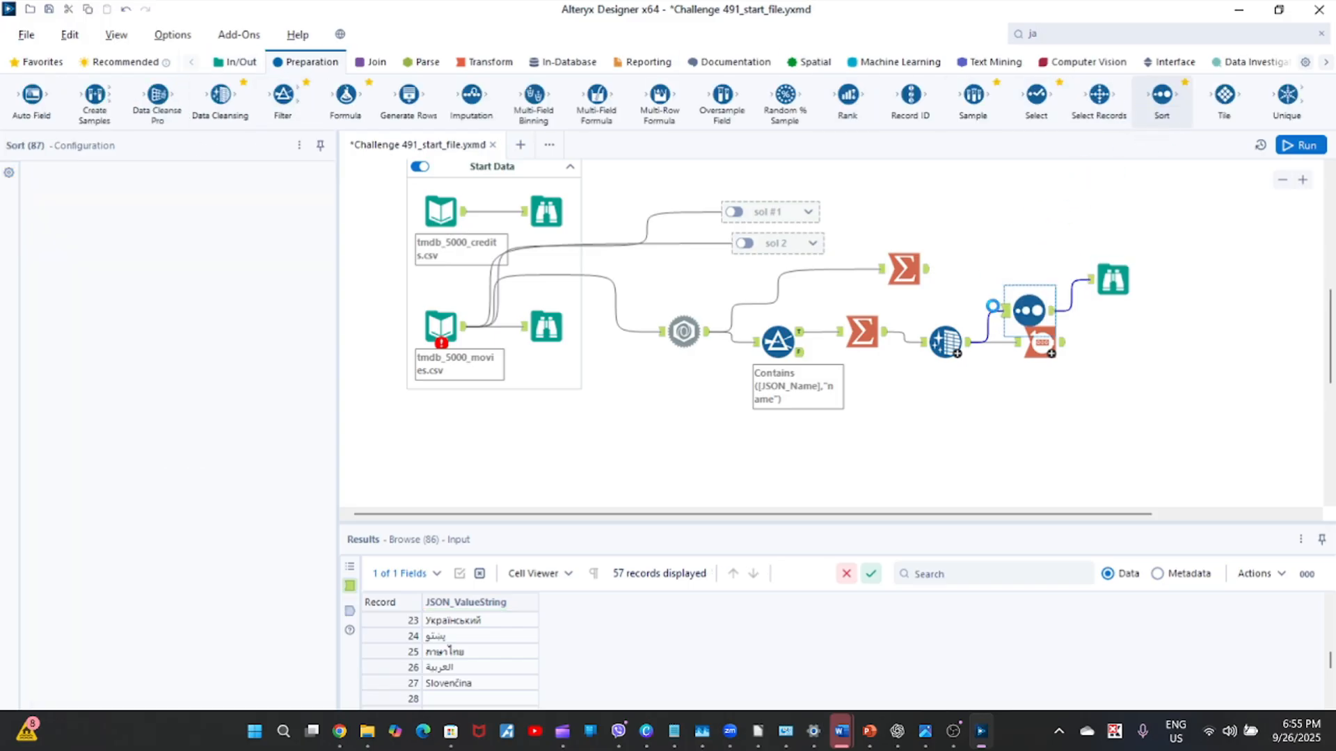
left_click(166, 269)
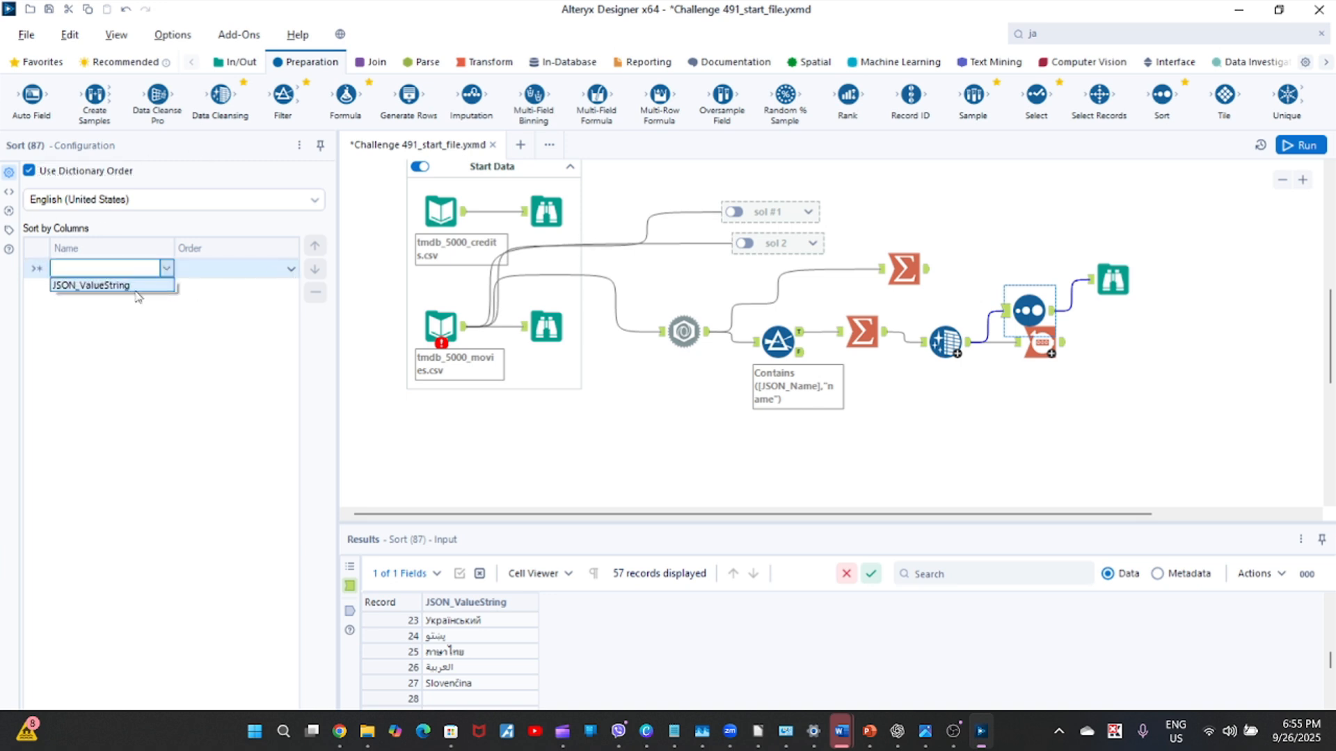
left_click(137, 289)
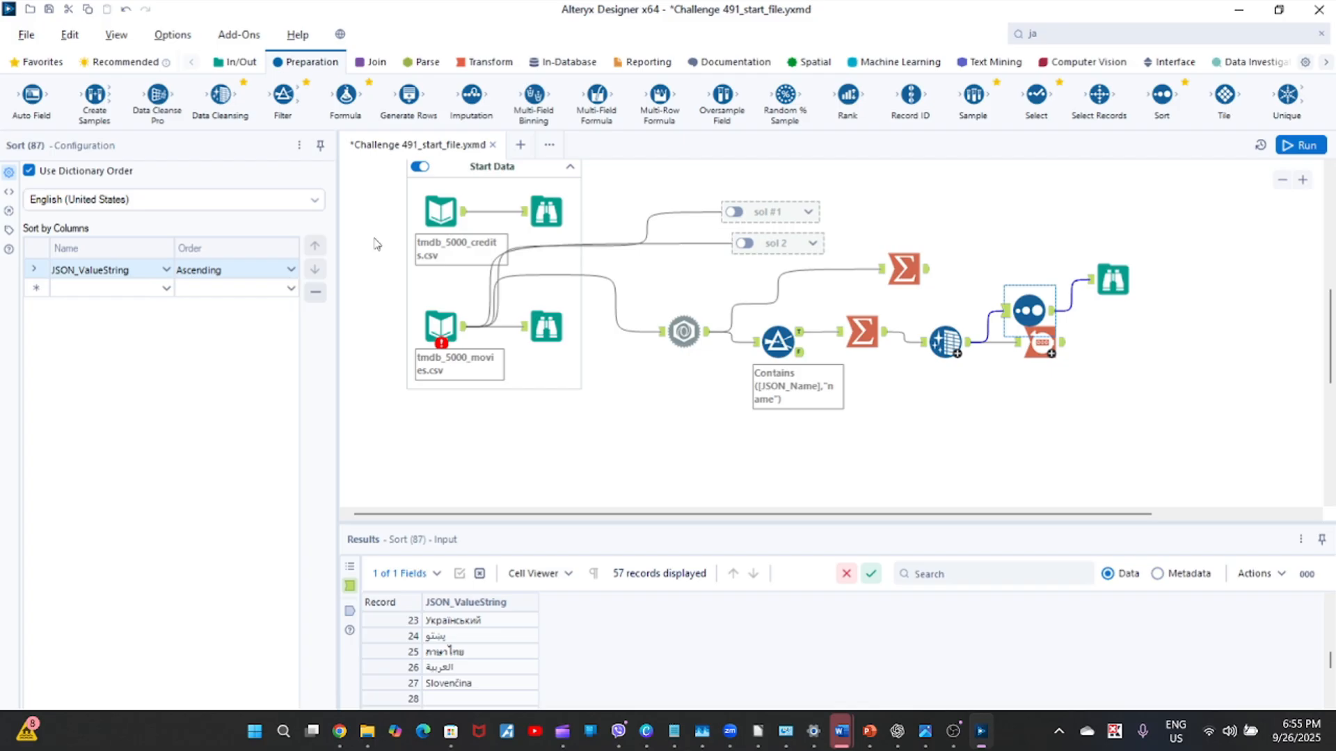
left_click(1215, 245)
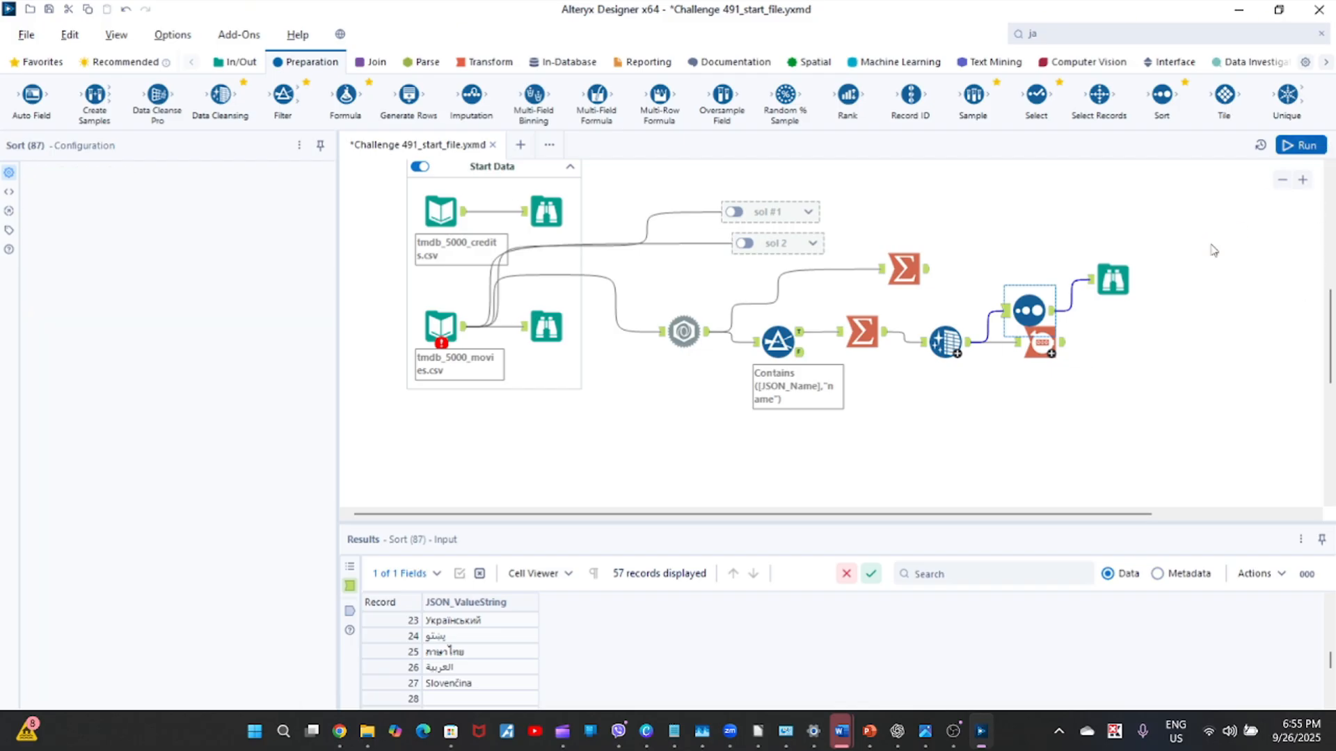
key("ctrl+r")
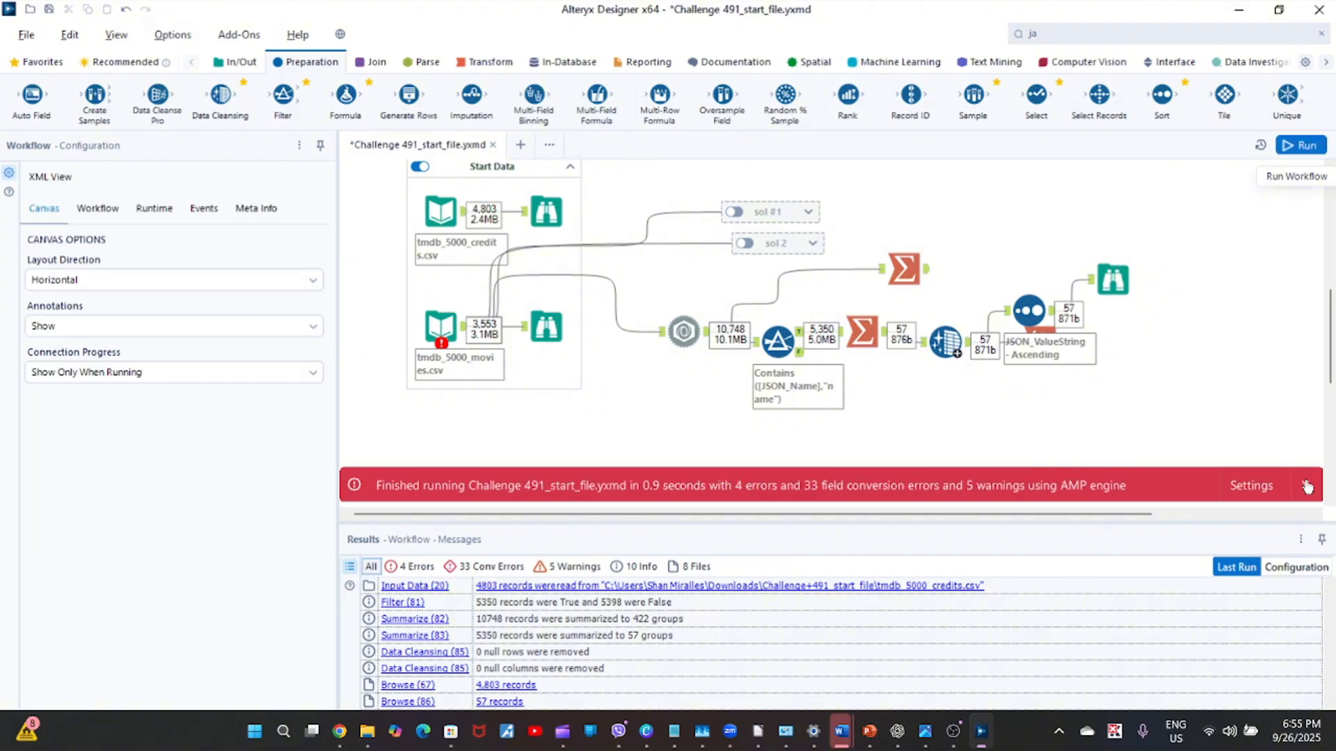
Examine the sorted Browse profile and its blank record, and review the Data Cleansing settings.
left_click(1306, 486)
left_click(1113, 279)
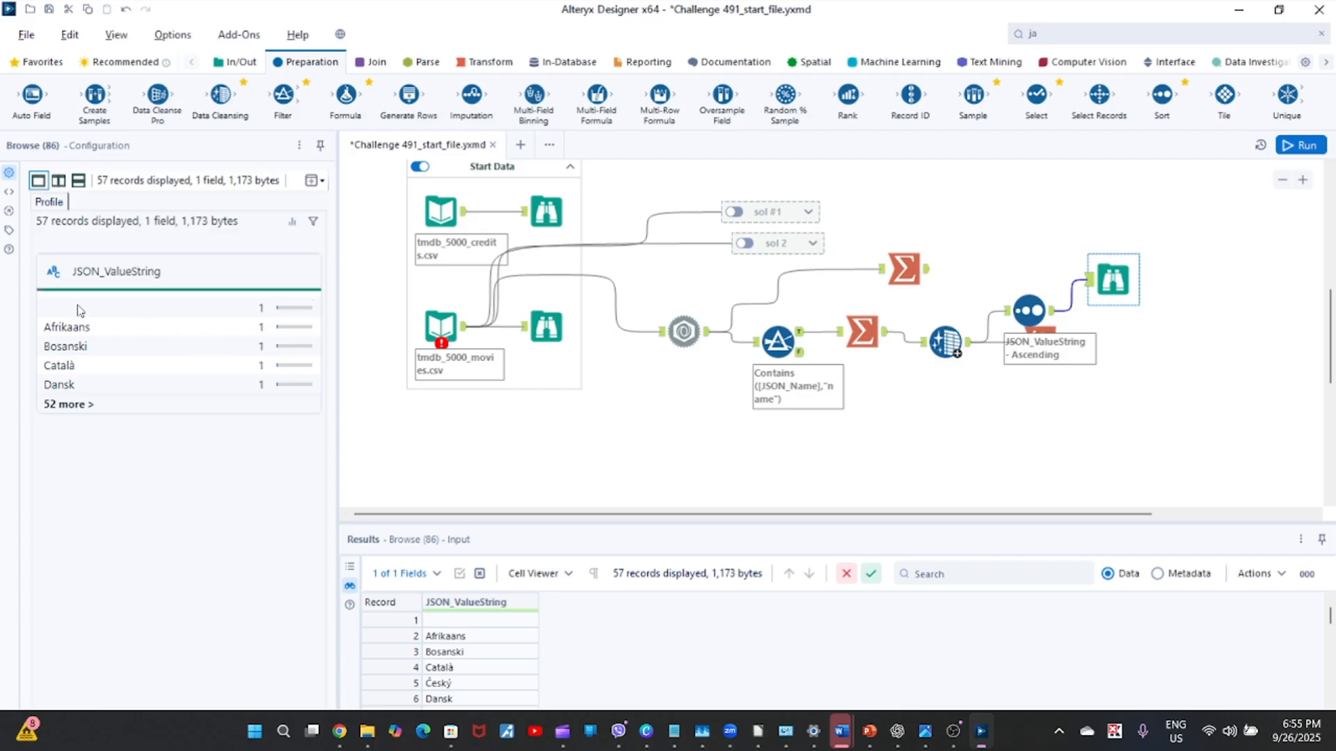
left_click(69, 404)
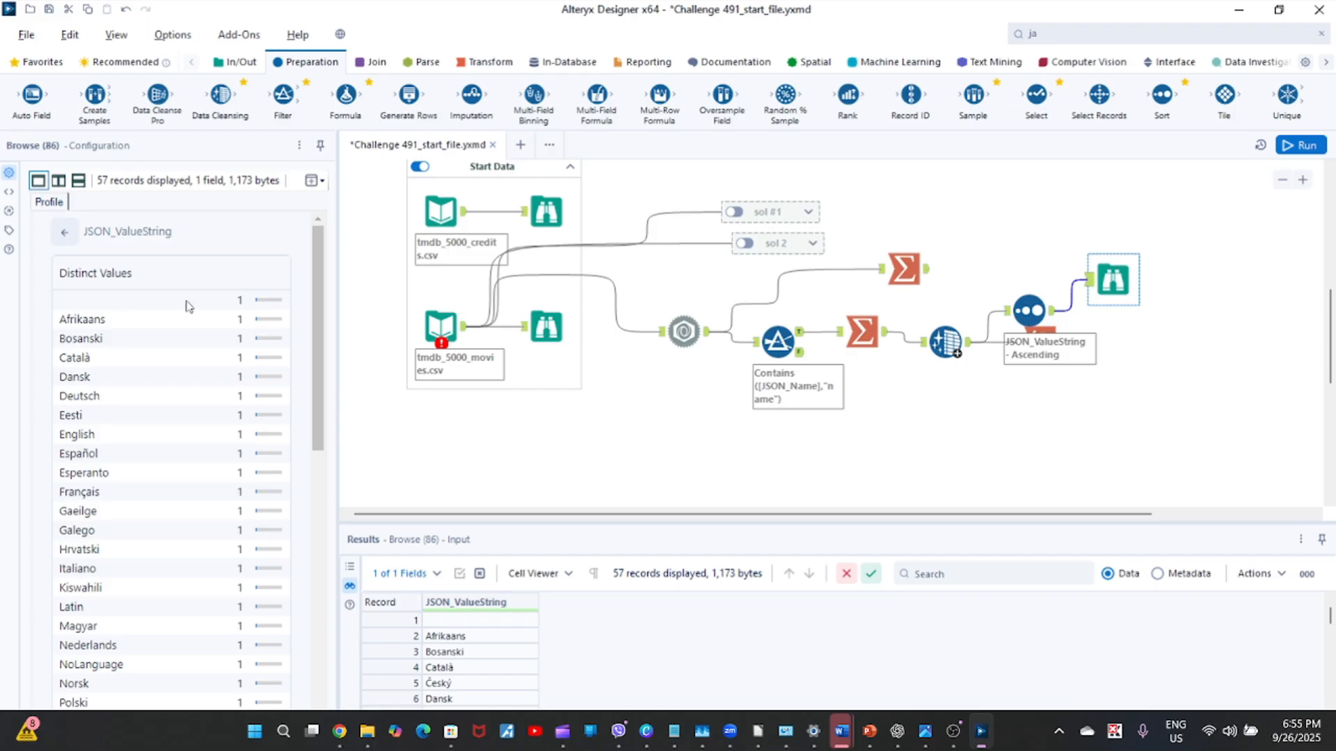
left_click_drag(318, 320, 354, 327)
left_click(512, 620)
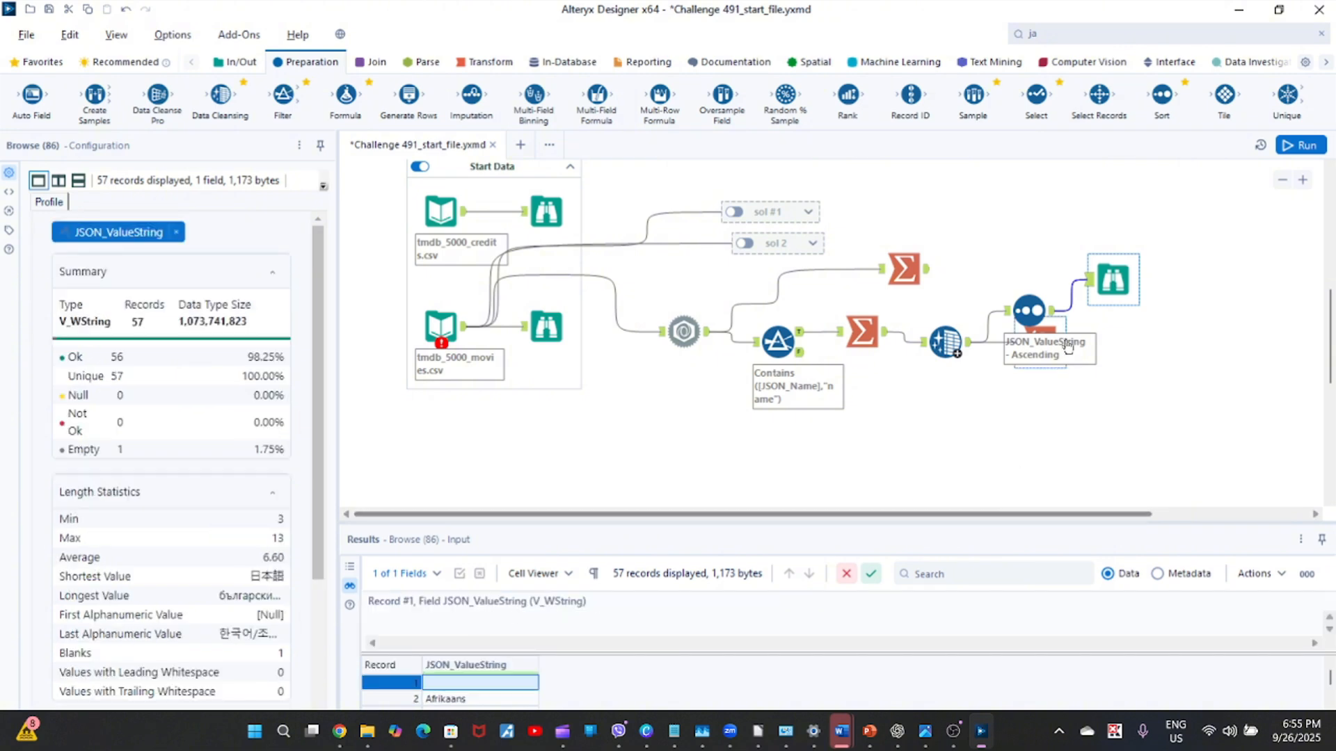
left_click(944, 341)
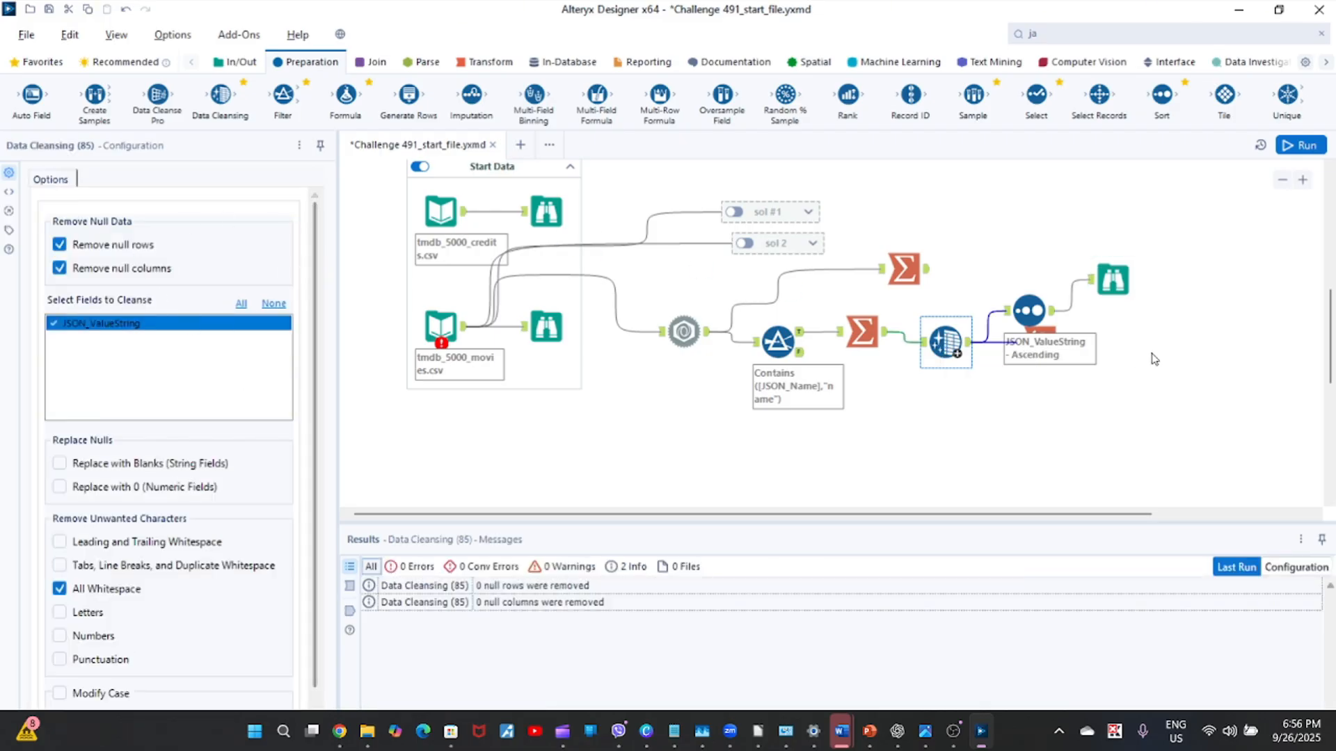
Move the Sort and Browse tools away from Count Records and insert a Filter tool between Data Cleansing and Sort.
left_click_drag(988, 249, 1124, 318)
left_click_drag(1031, 299, 1104, 236)
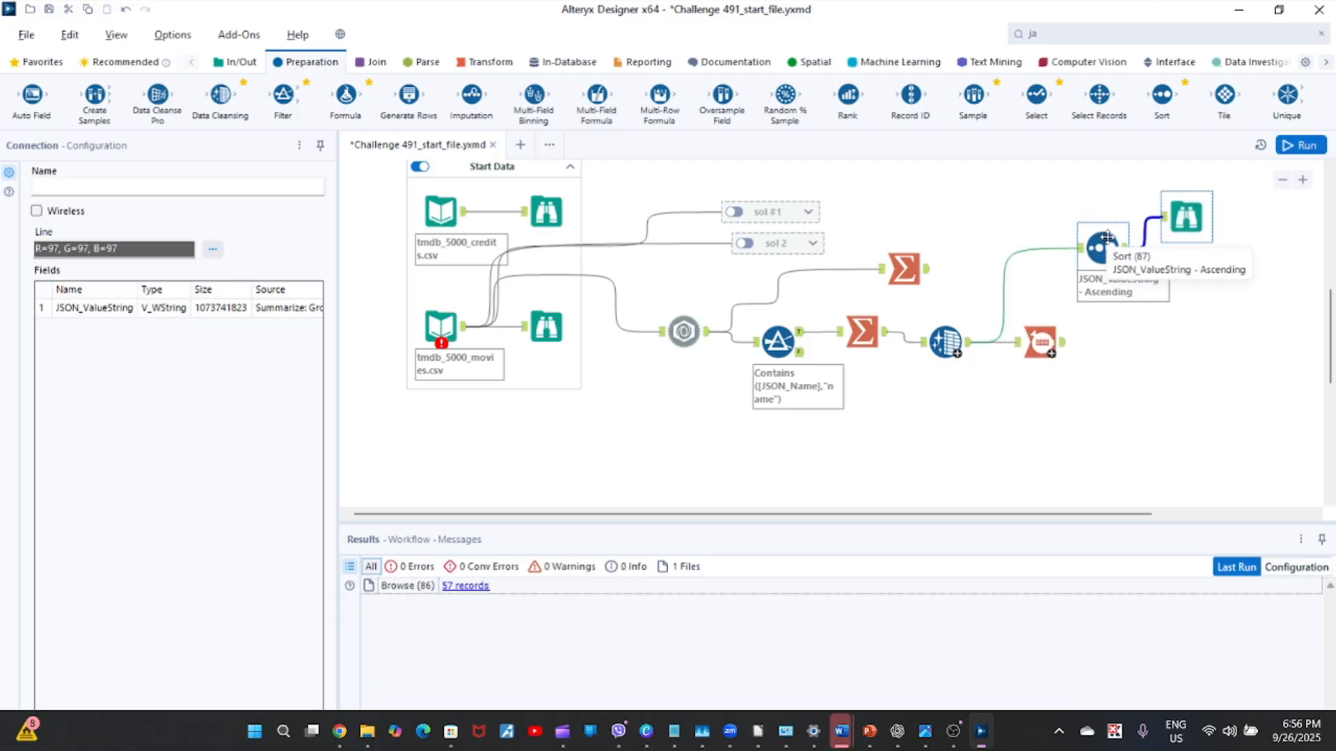
left_click_drag(282, 96, 1002, 294)
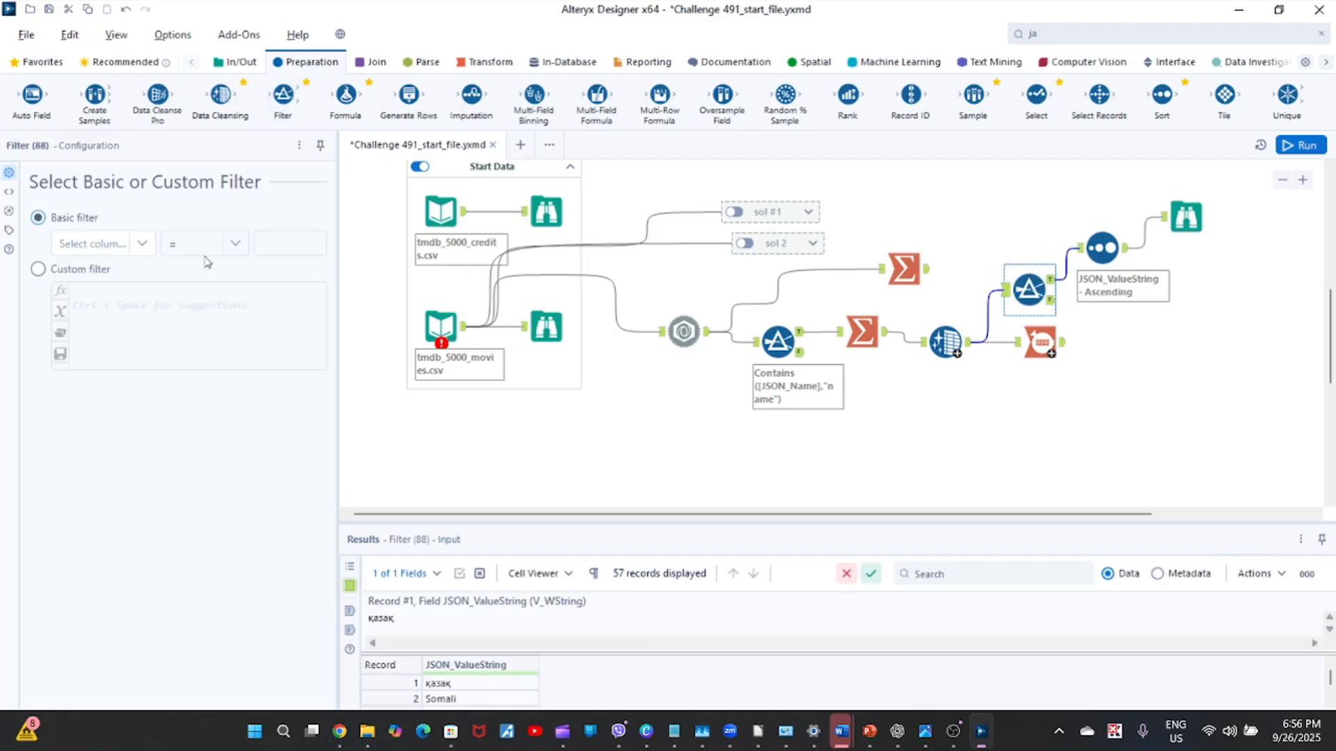
Set the new Filter to keep records where JSON_ValueString is not empty, and run the workflow.
left_click(141, 244)
left_click(128, 264)
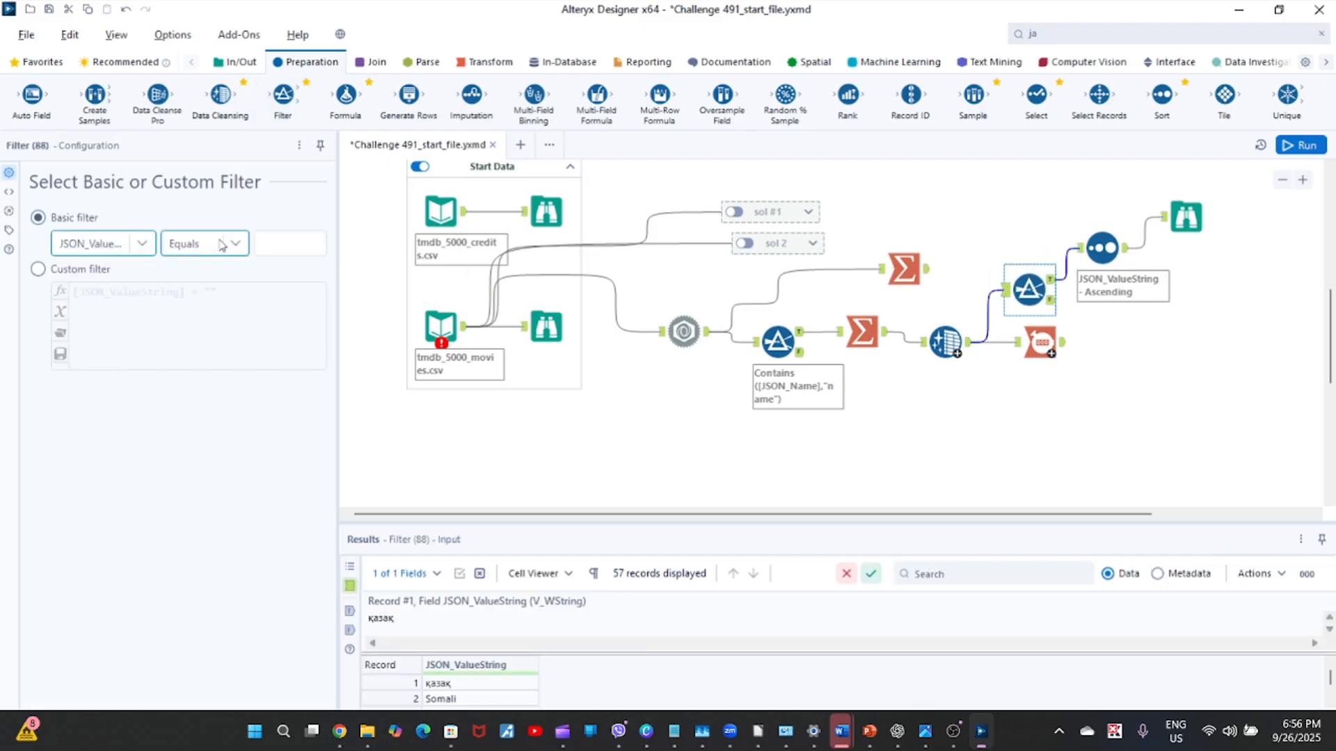
left_click(236, 249)
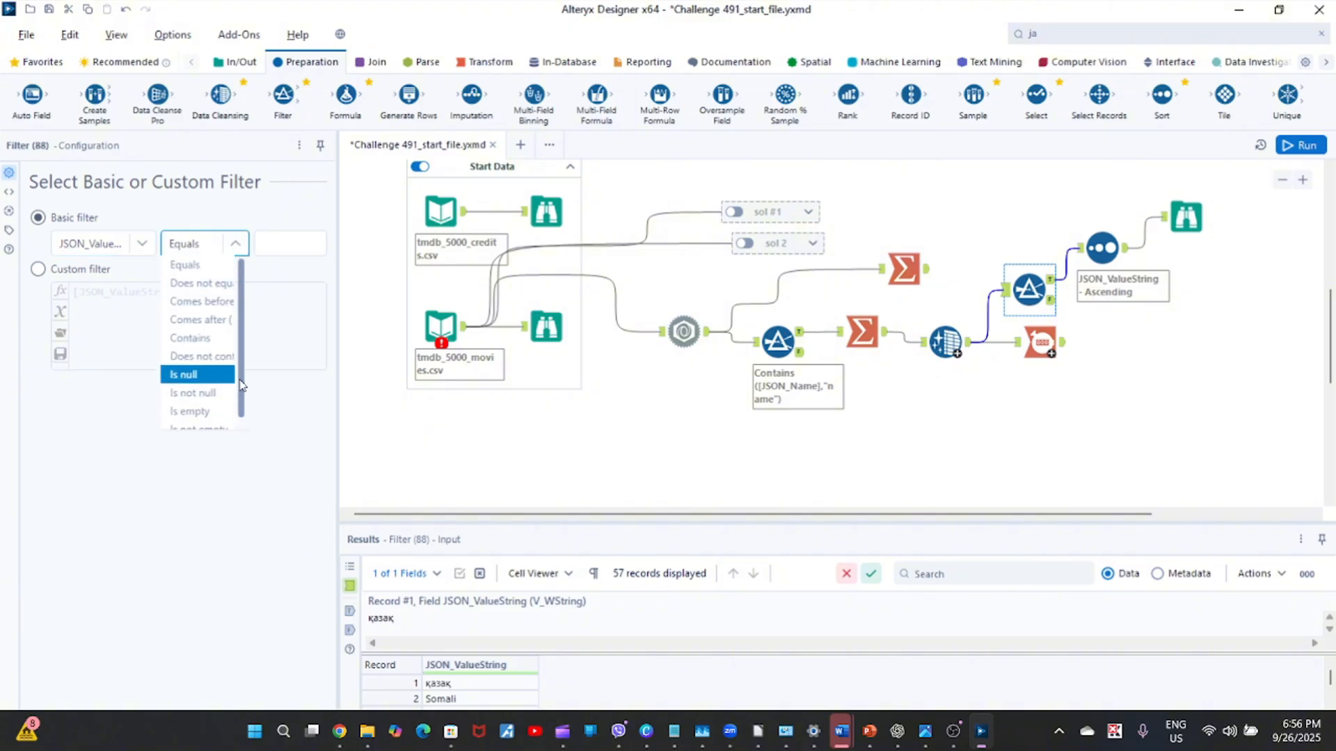
scroll(240, 386, "down", 1)
left_click(209, 418)
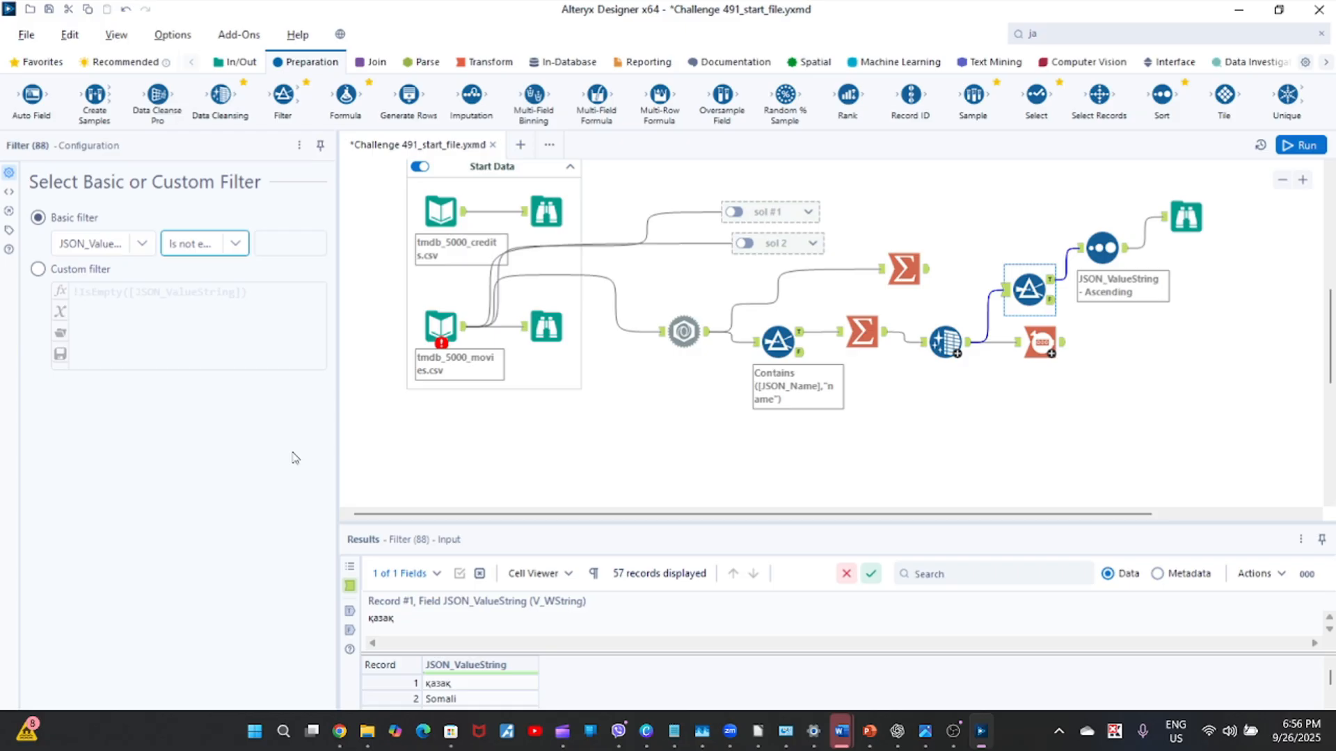
left_click(868, 427)
key("ctrl+r")
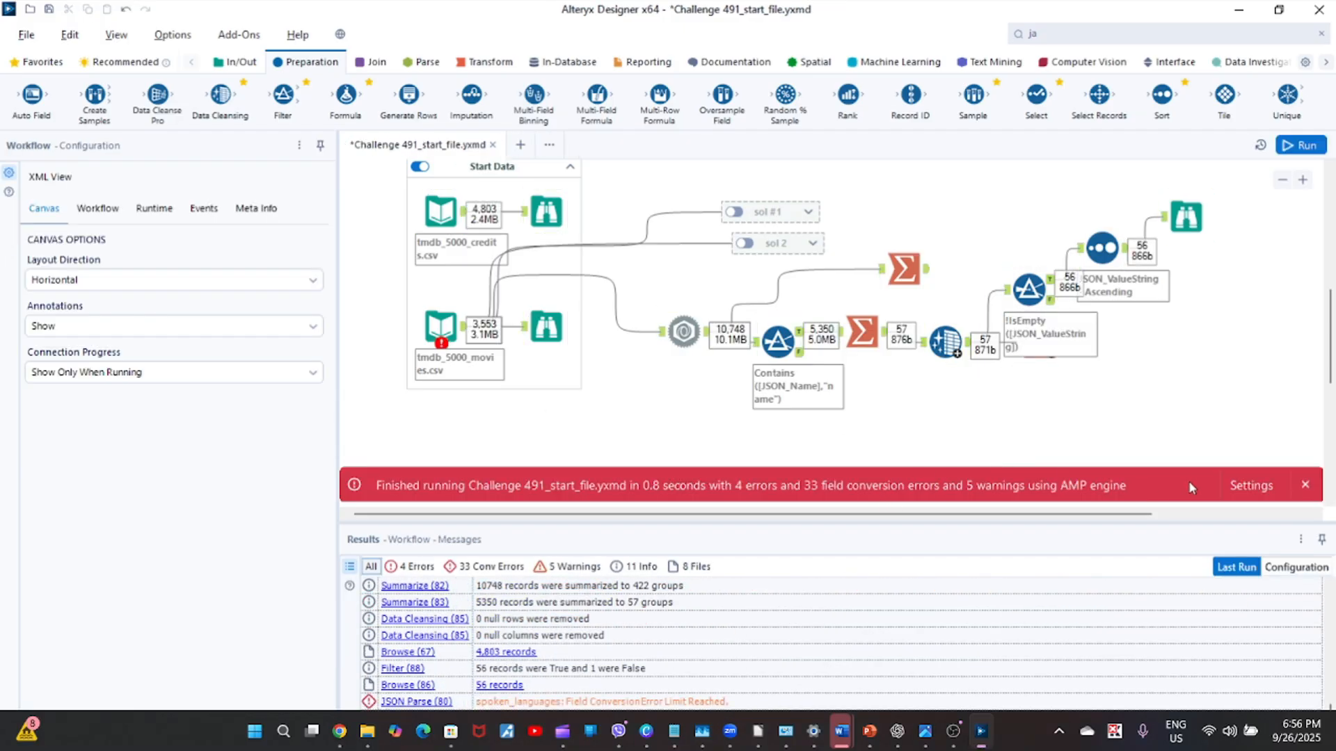
left_click(1305, 486)
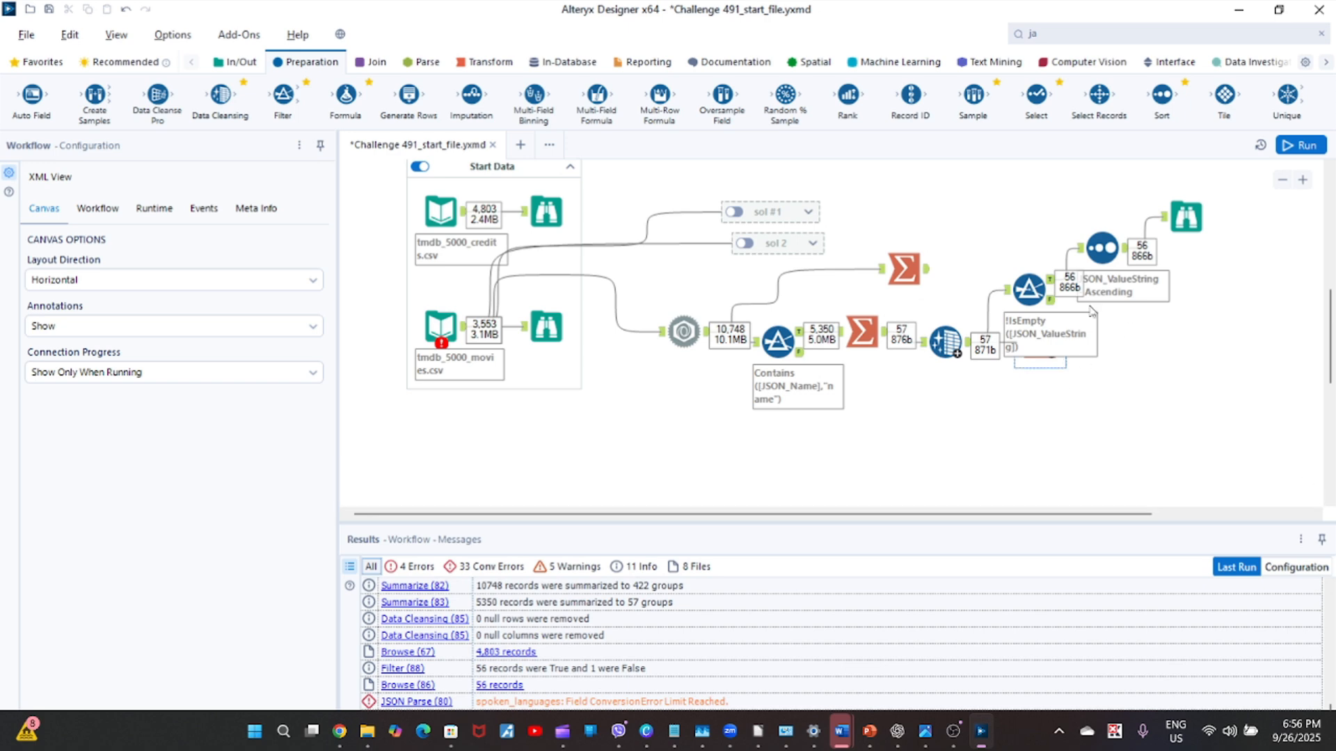
Compare the filtered language list in the Browse tool with the record in the Filter's False output.
left_click(1186, 217)
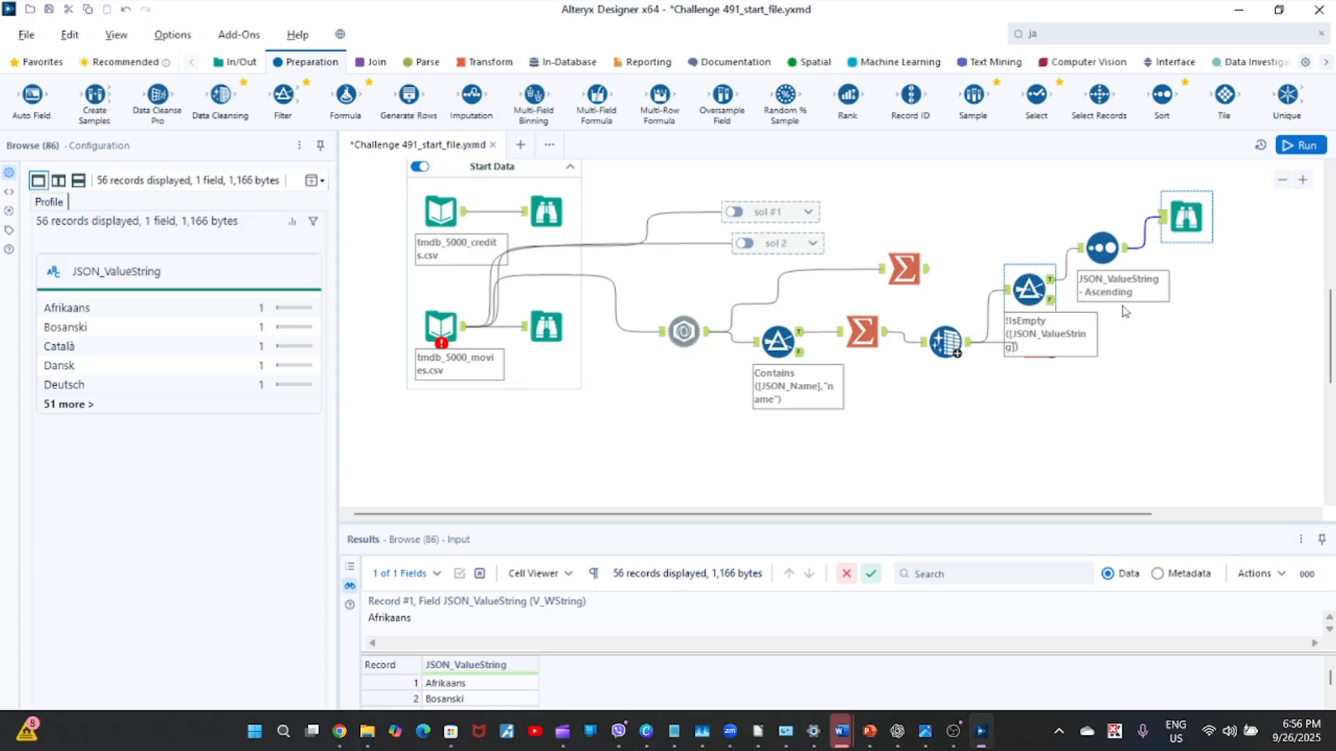
left_click(1053, 304)
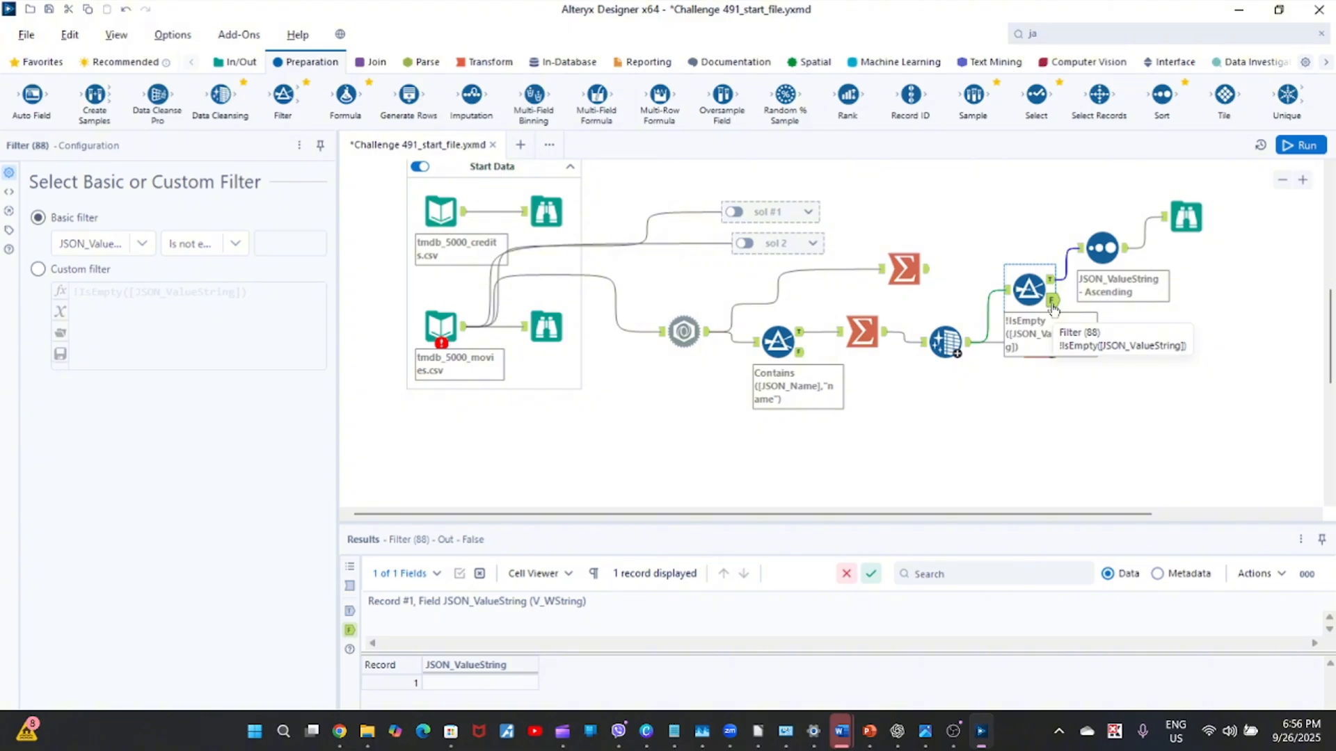
left_click(1102, 248)
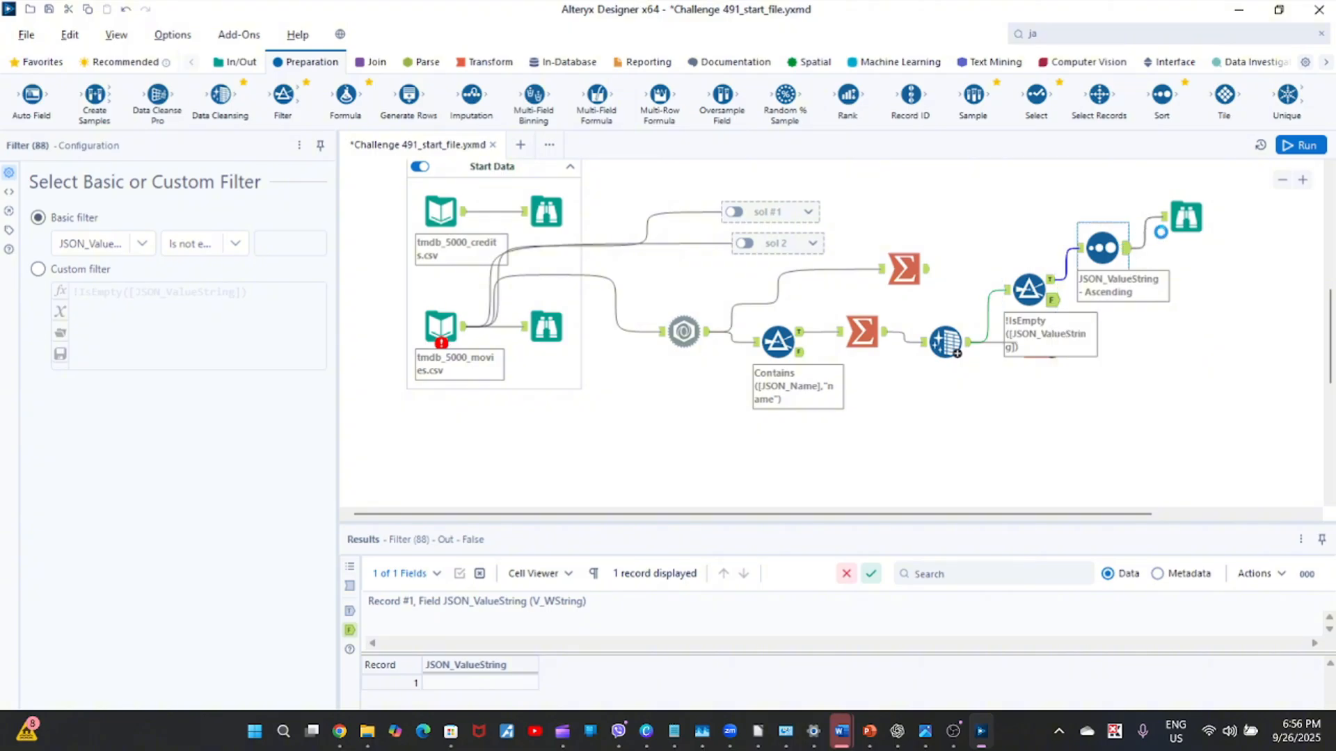
left_click(1188, 218)
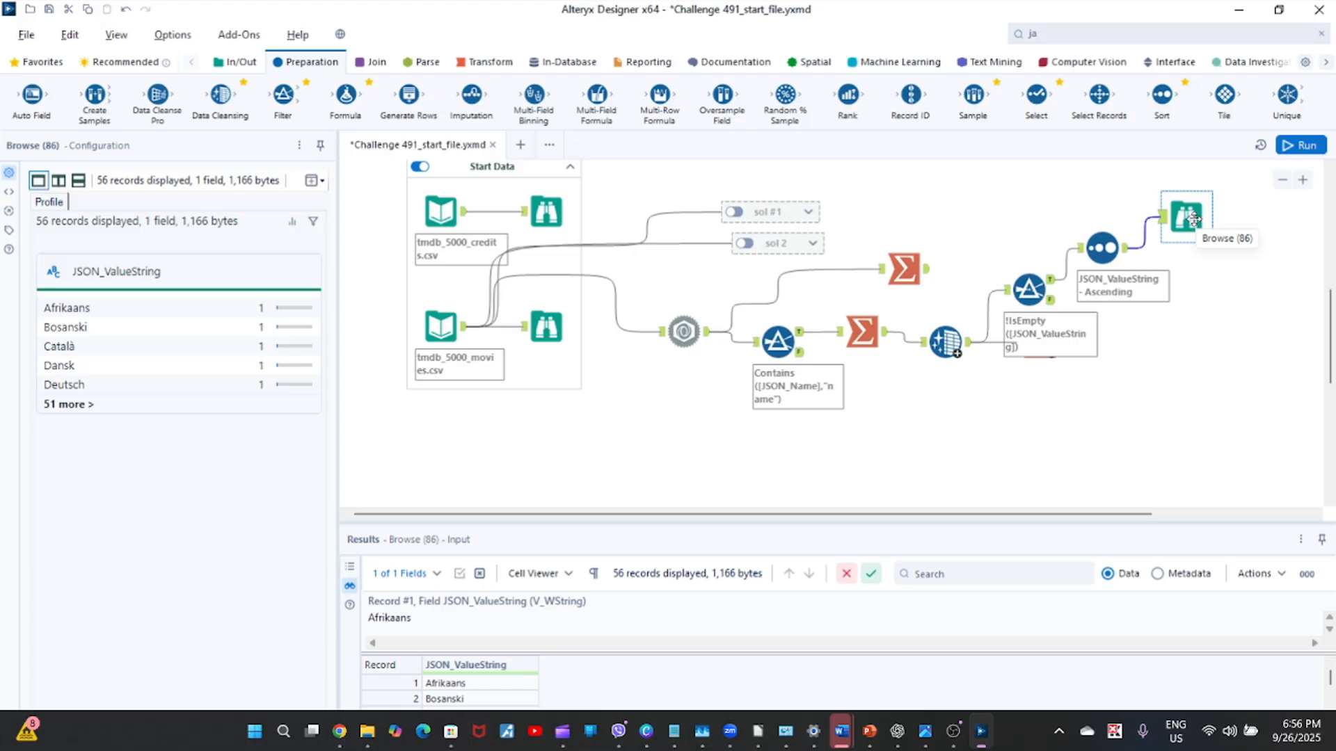
Move the Count Records tool clear of the Filter annotation and delete it from the workflow.
left_click_drag(1044, 370, 1045, 443)
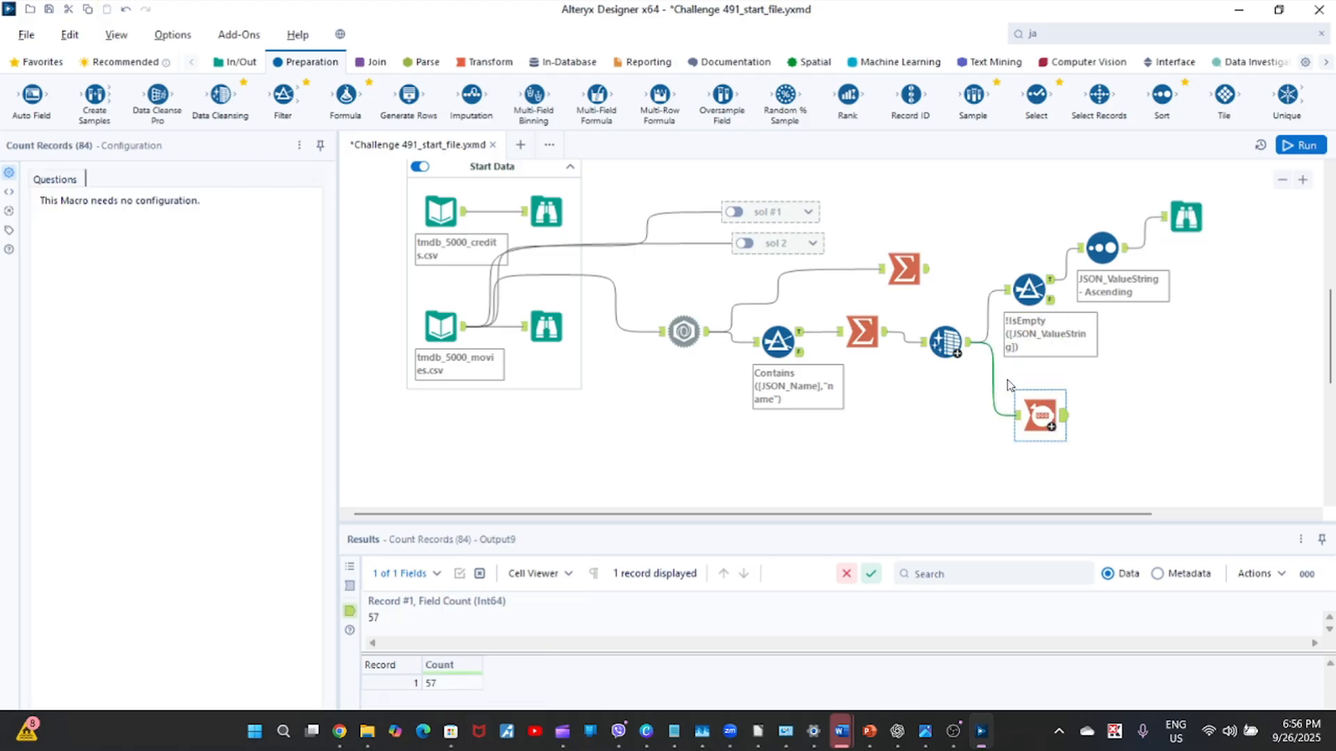
left_click_drag(1006, 385, 1113, 437)
key("Delete")
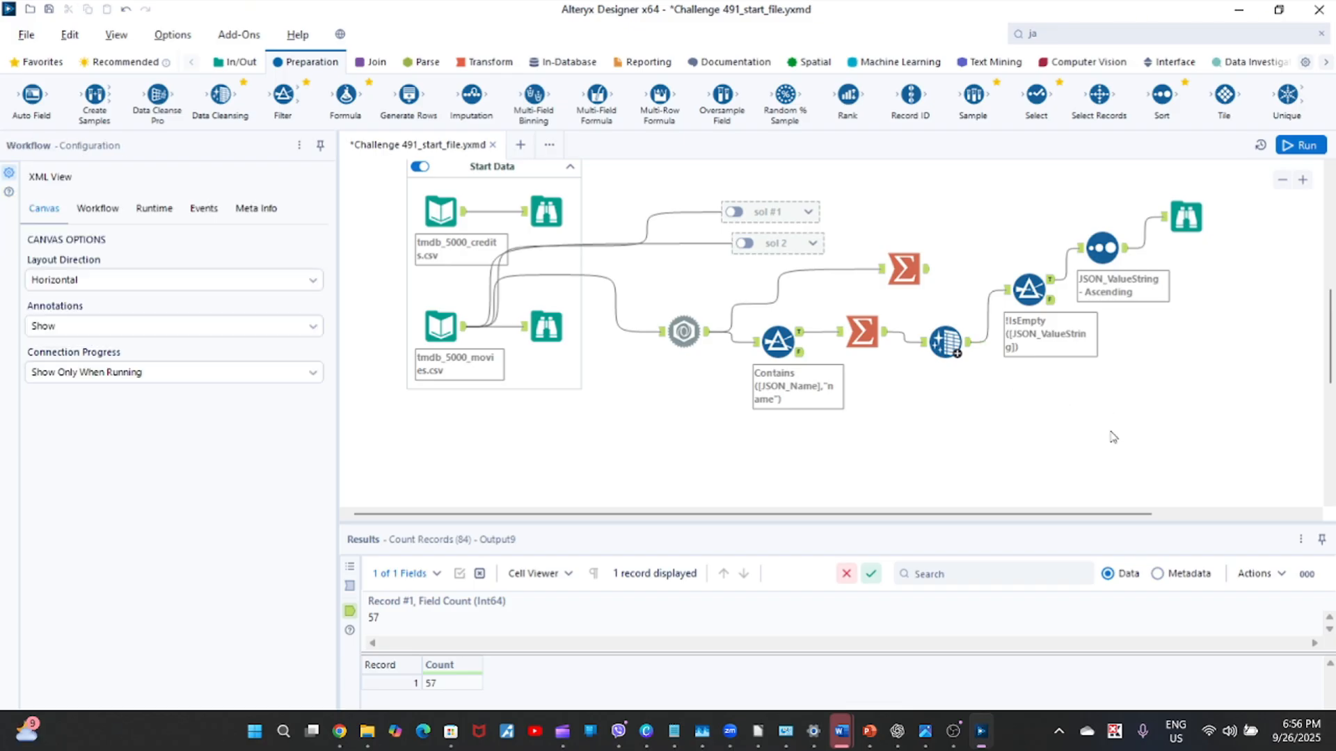
Review the final Browse profile, the JSON Parse settings and the challenge questions above the workflow.
left_click(1188, 221)
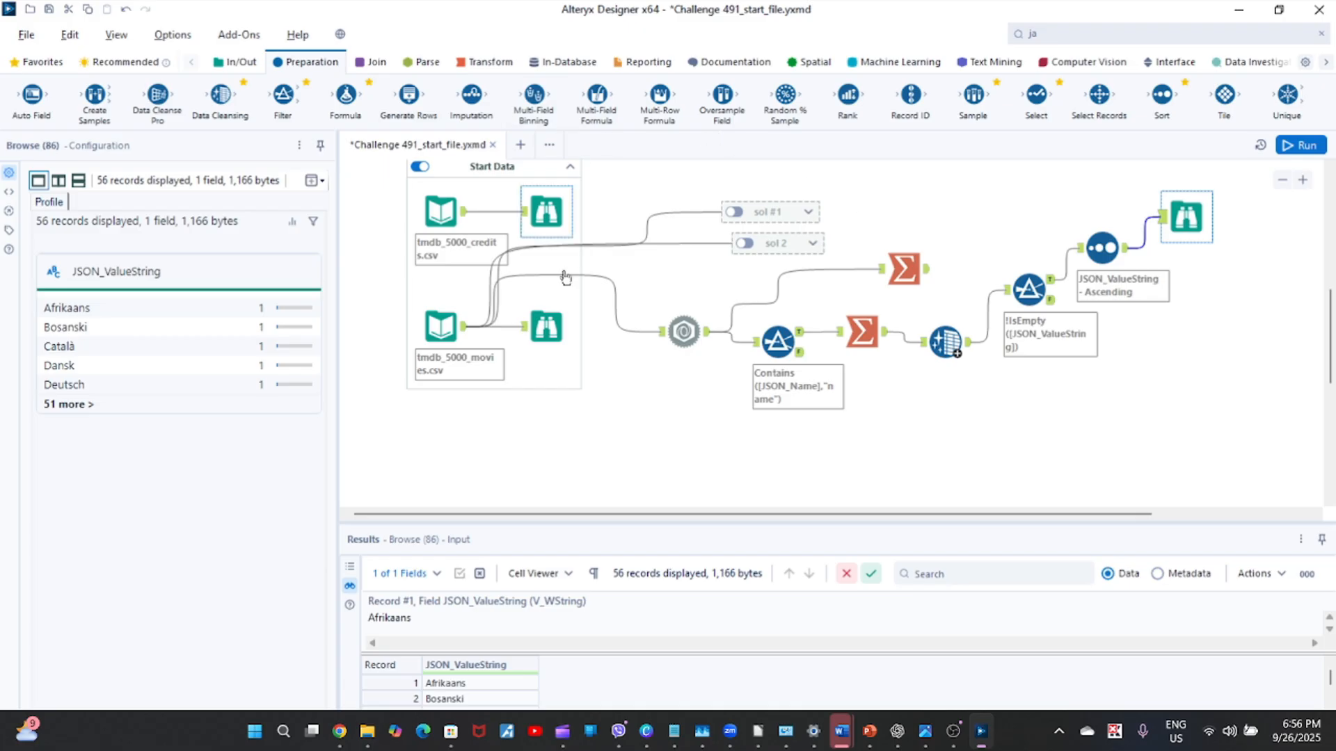
left_click(684, 331)
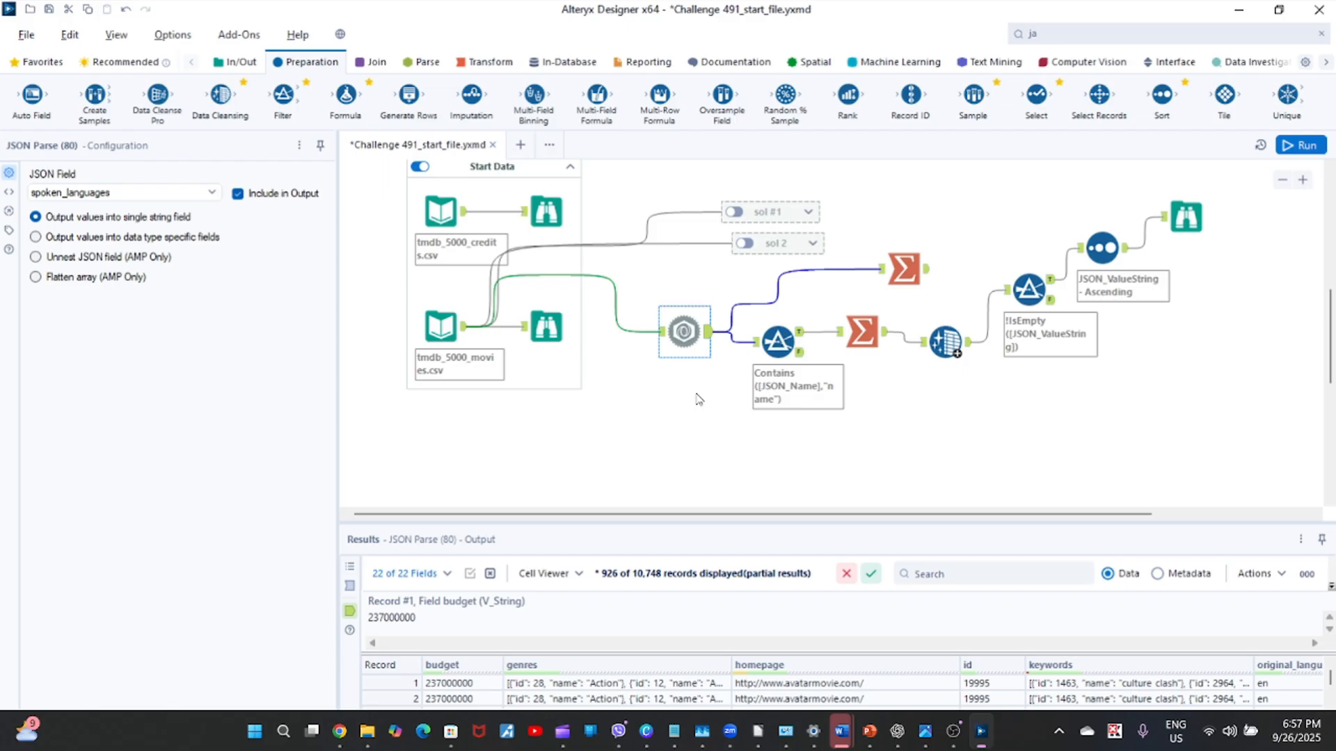
left_click_drag(1330, 313, 1332, 228)
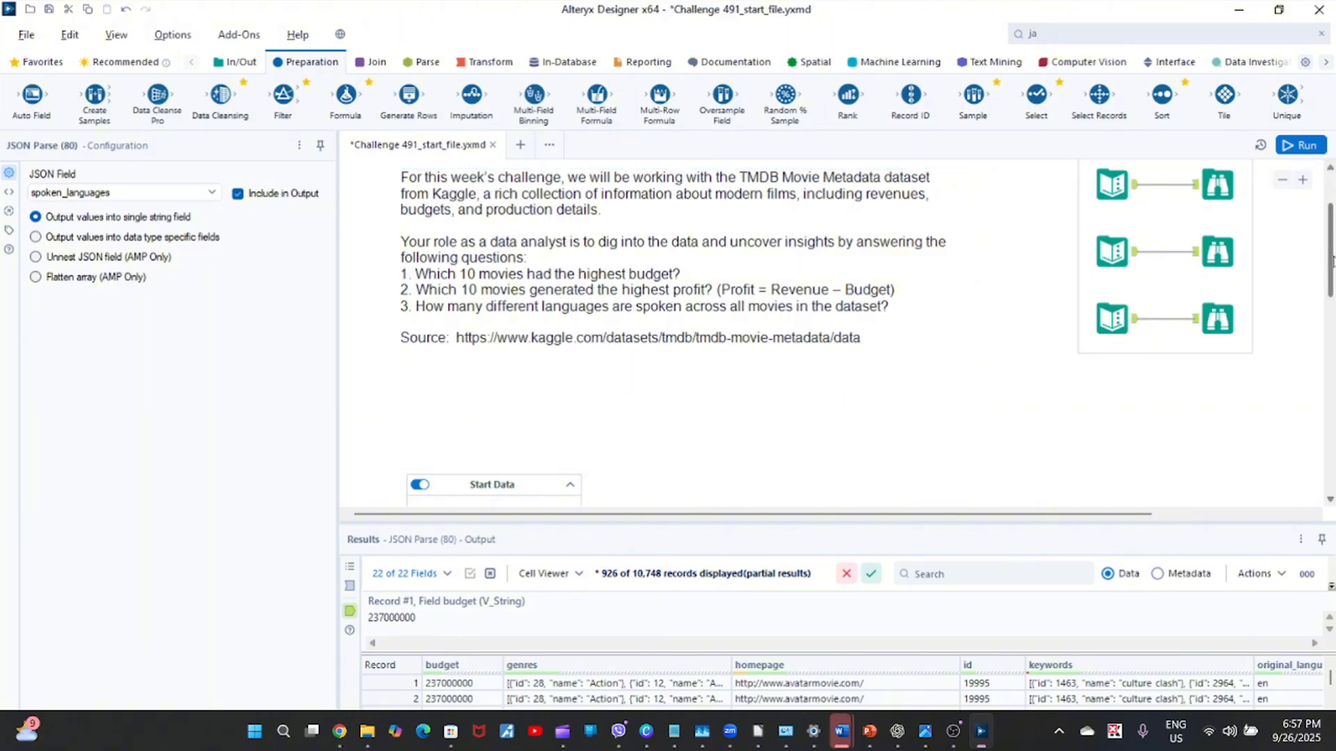
left_click_drag(1332, 261, 1240, 352)
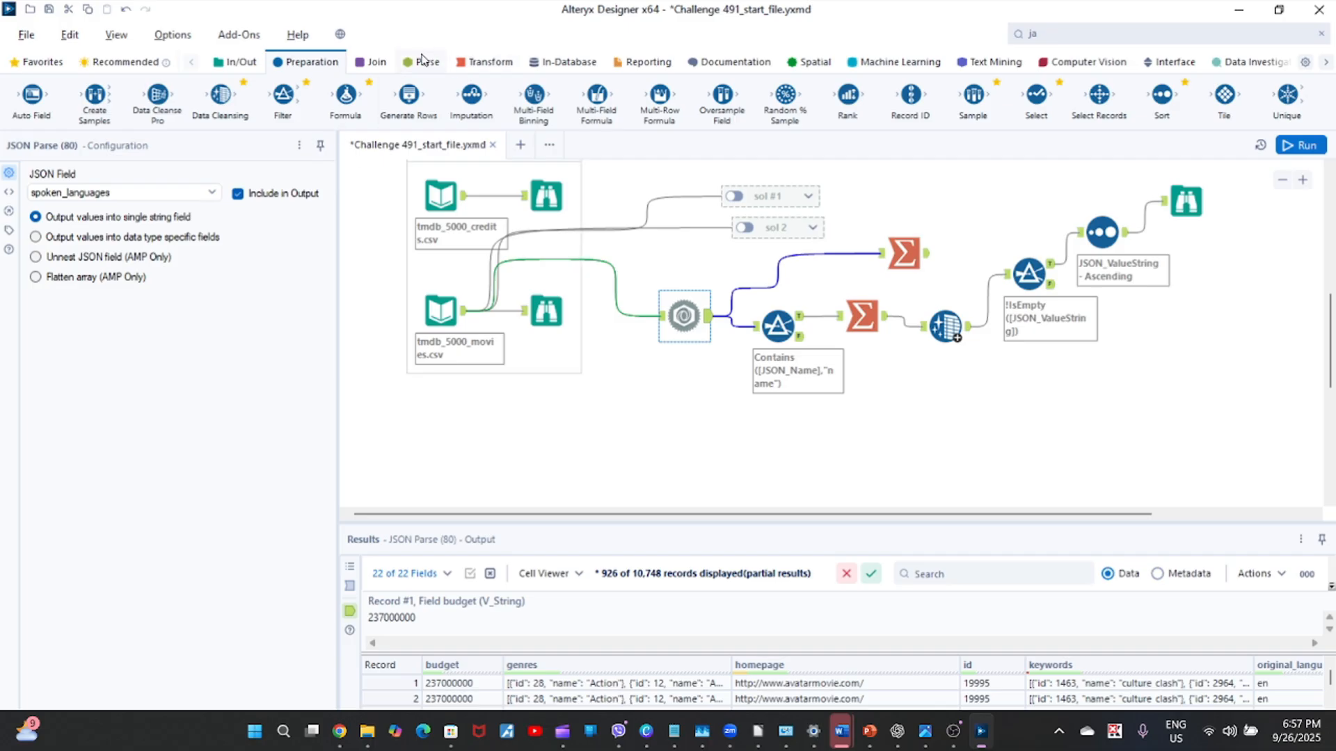
Add a Summarize tool below the existing branch and connect it to the tmdb_5000_movies.csv input.
left_click(425, 61)
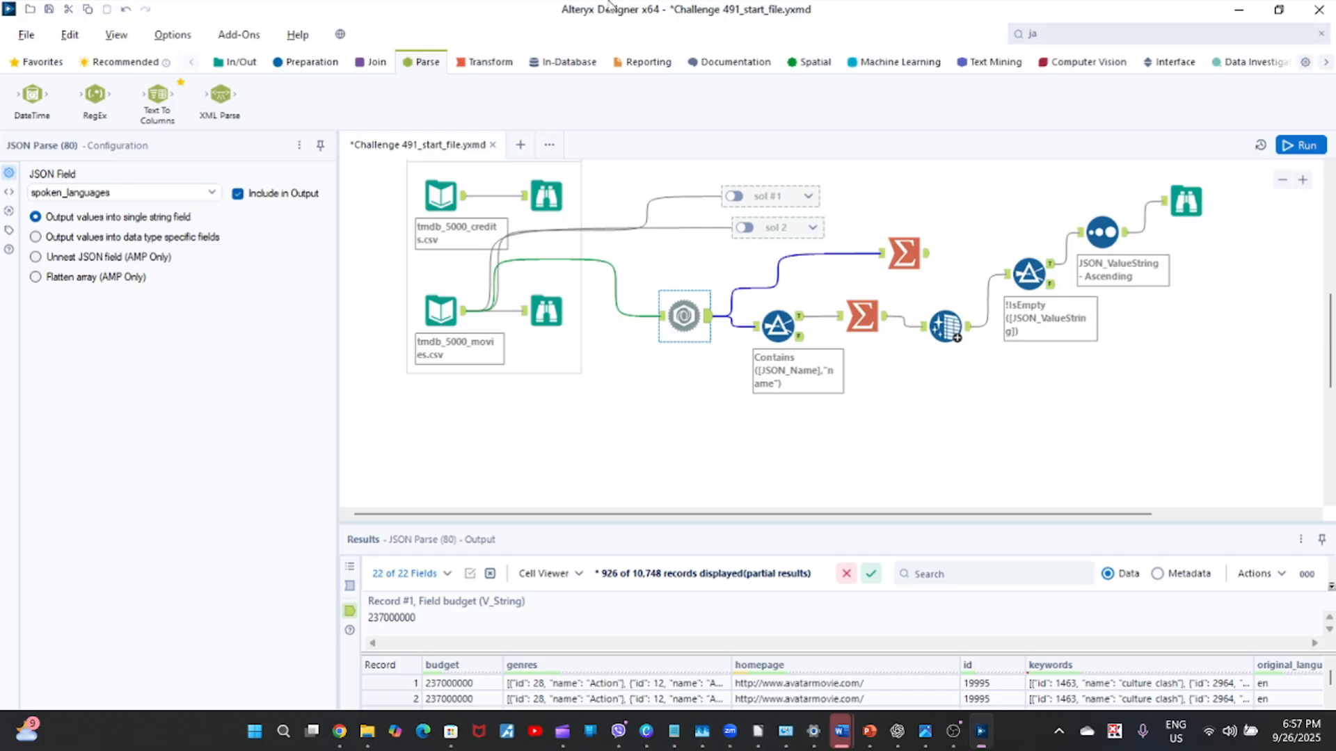
left_click(491, 64)
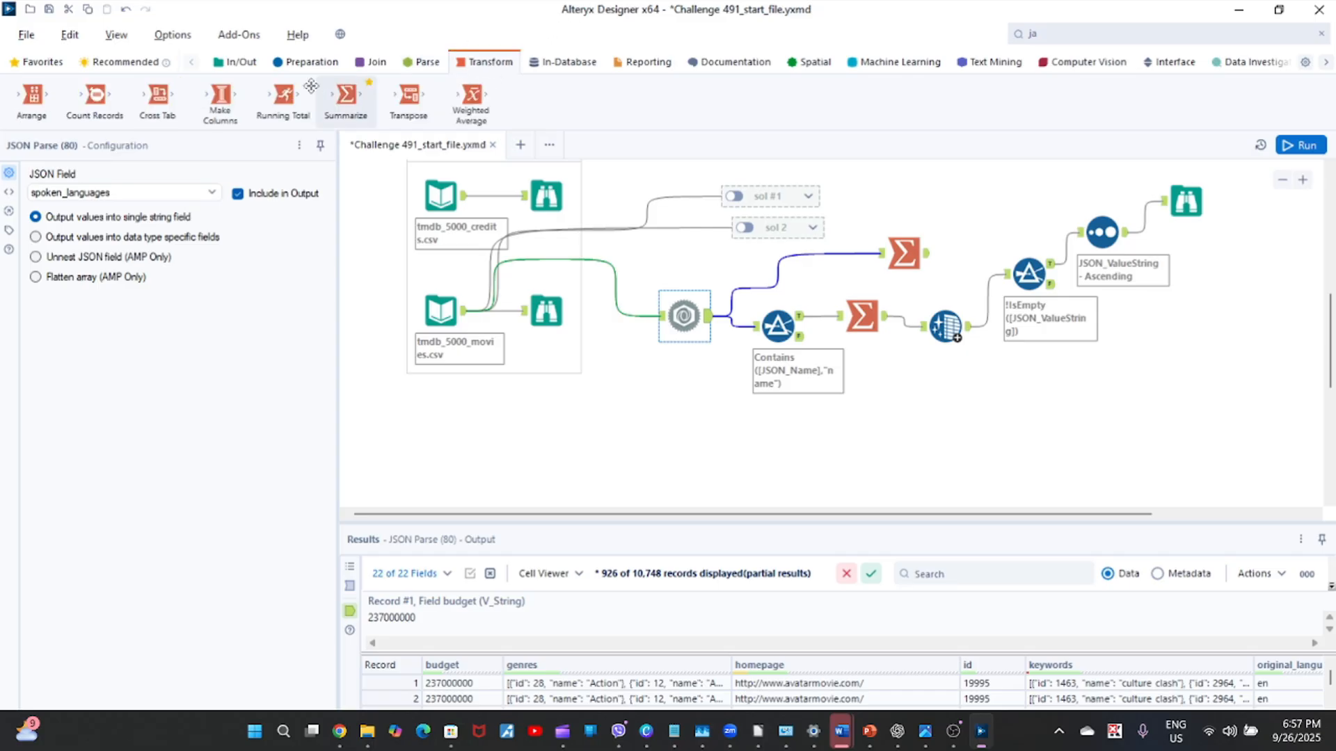
left_click_drag(346, 96, 634, 442)
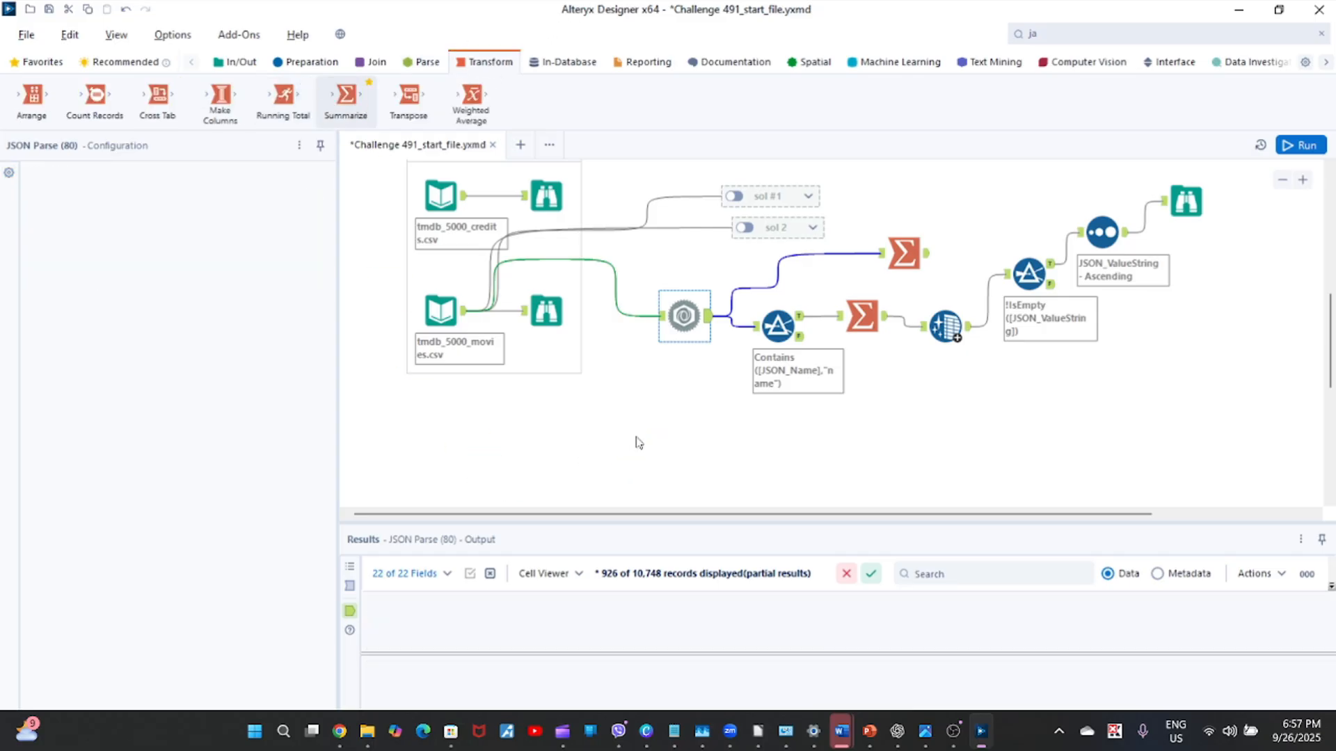
left_click_drag(463, 311, 629, 447)
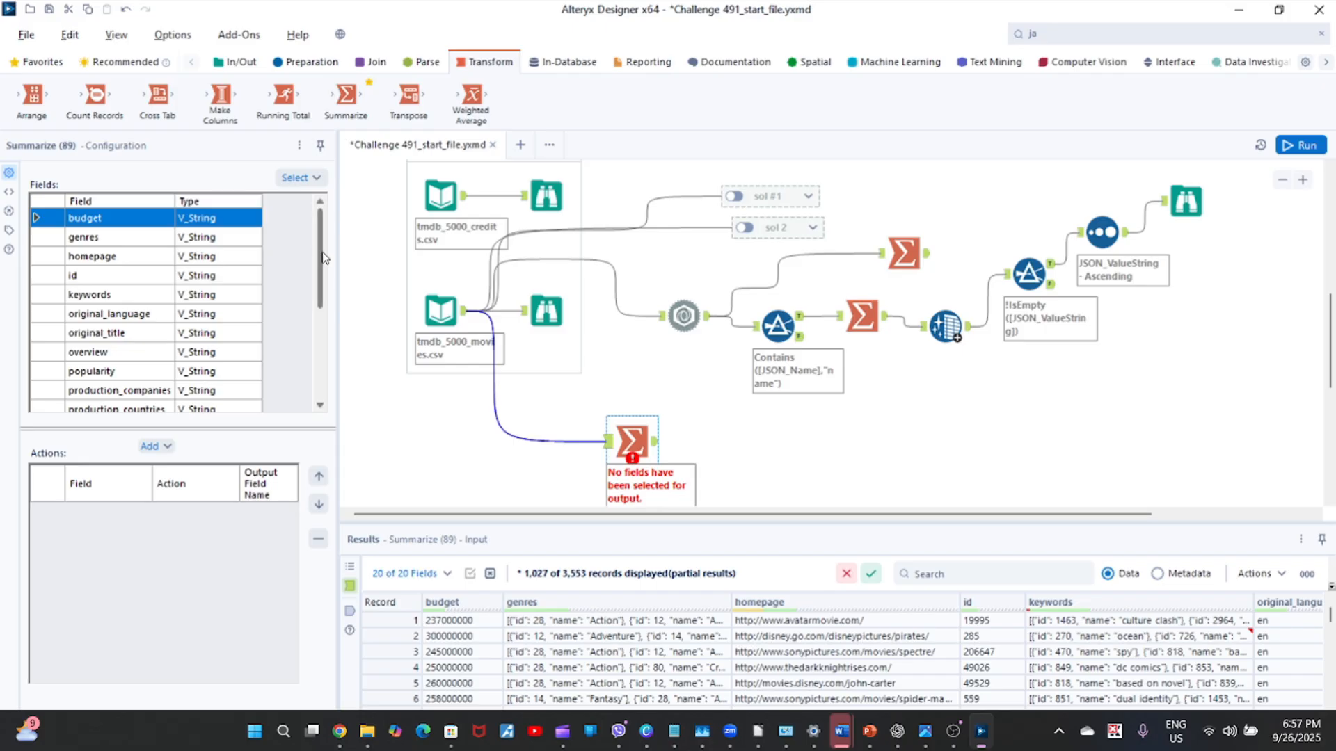
Group the new Summarize tool by spoken_languages and run the workflow.
left_click_drag(322, 257, 324, 352)
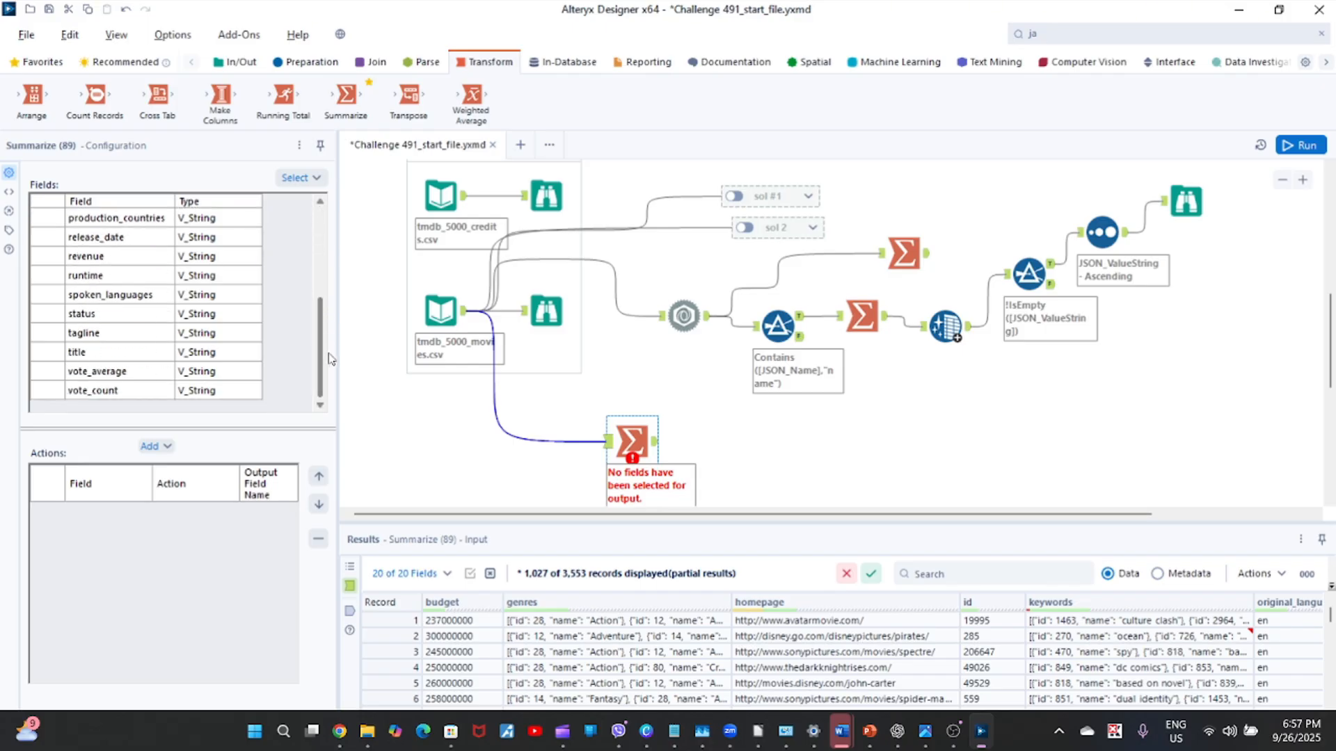
left_click(43, 303)
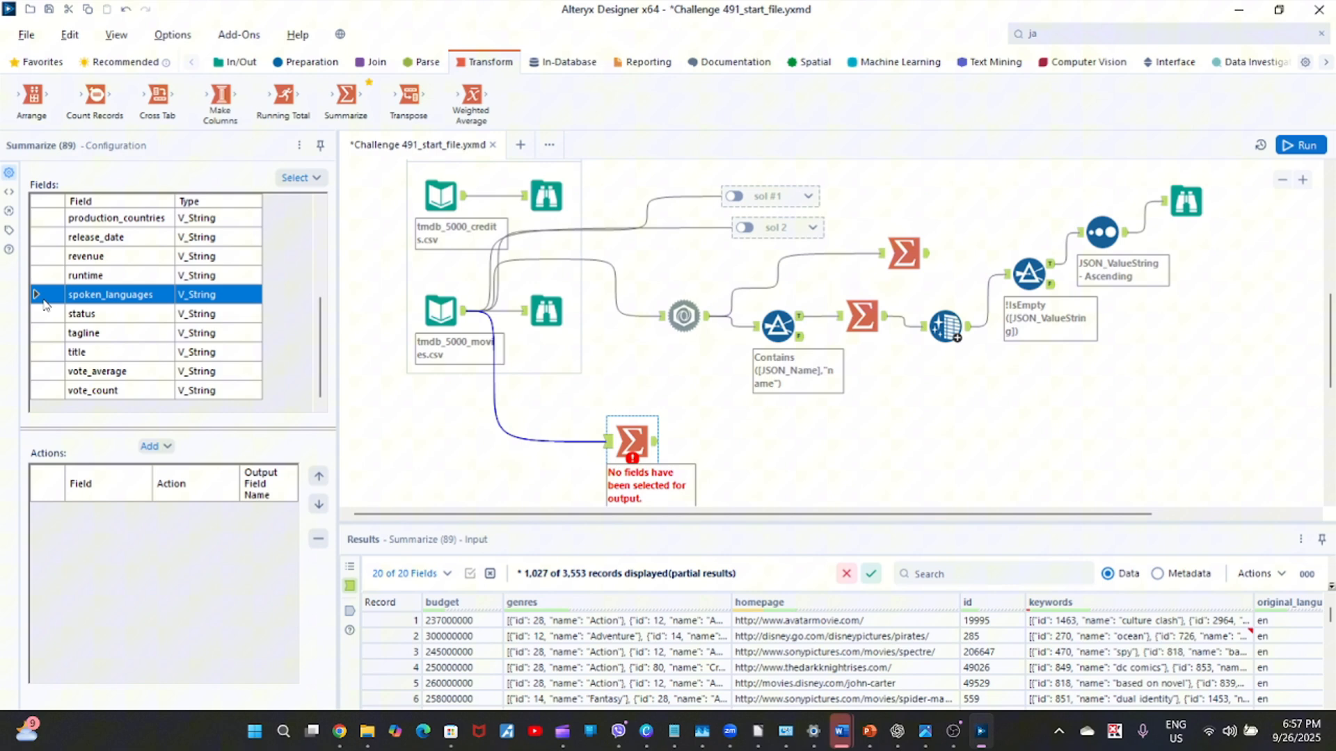
left_click(175, 452)
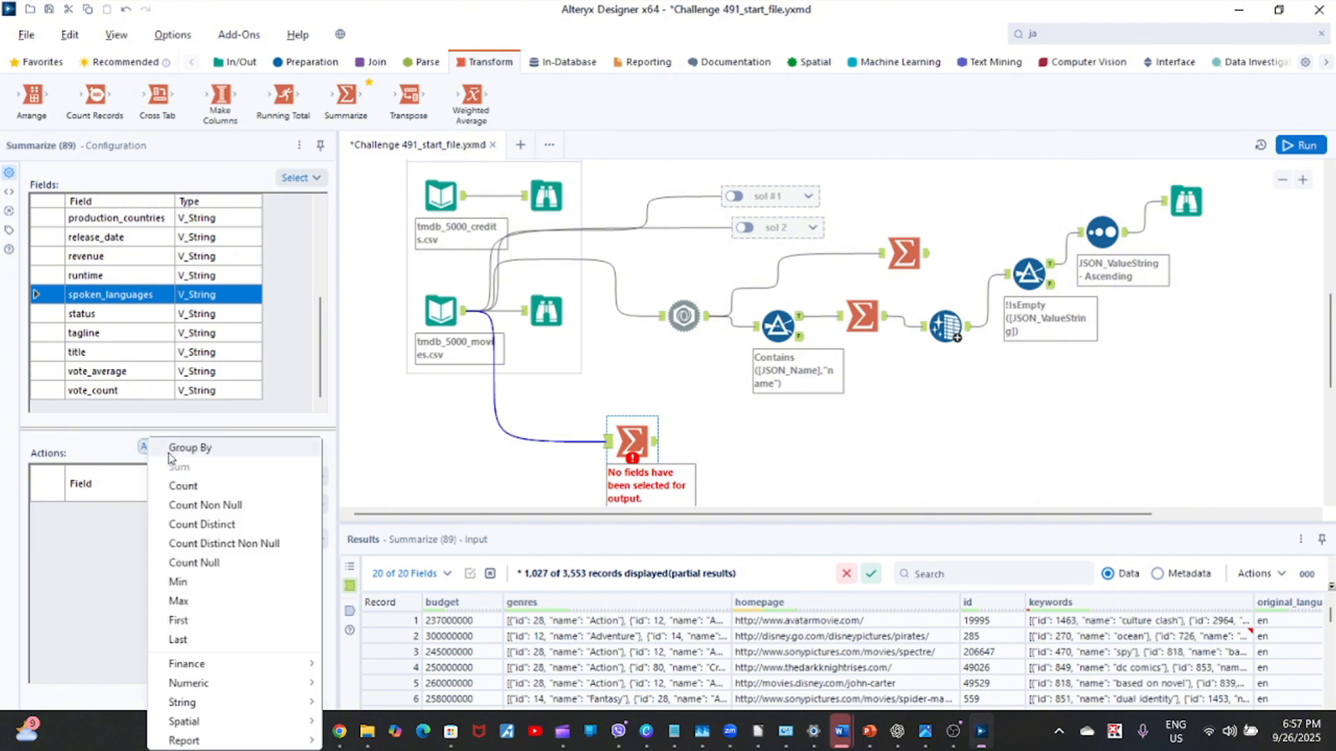
left_click(213, 455)
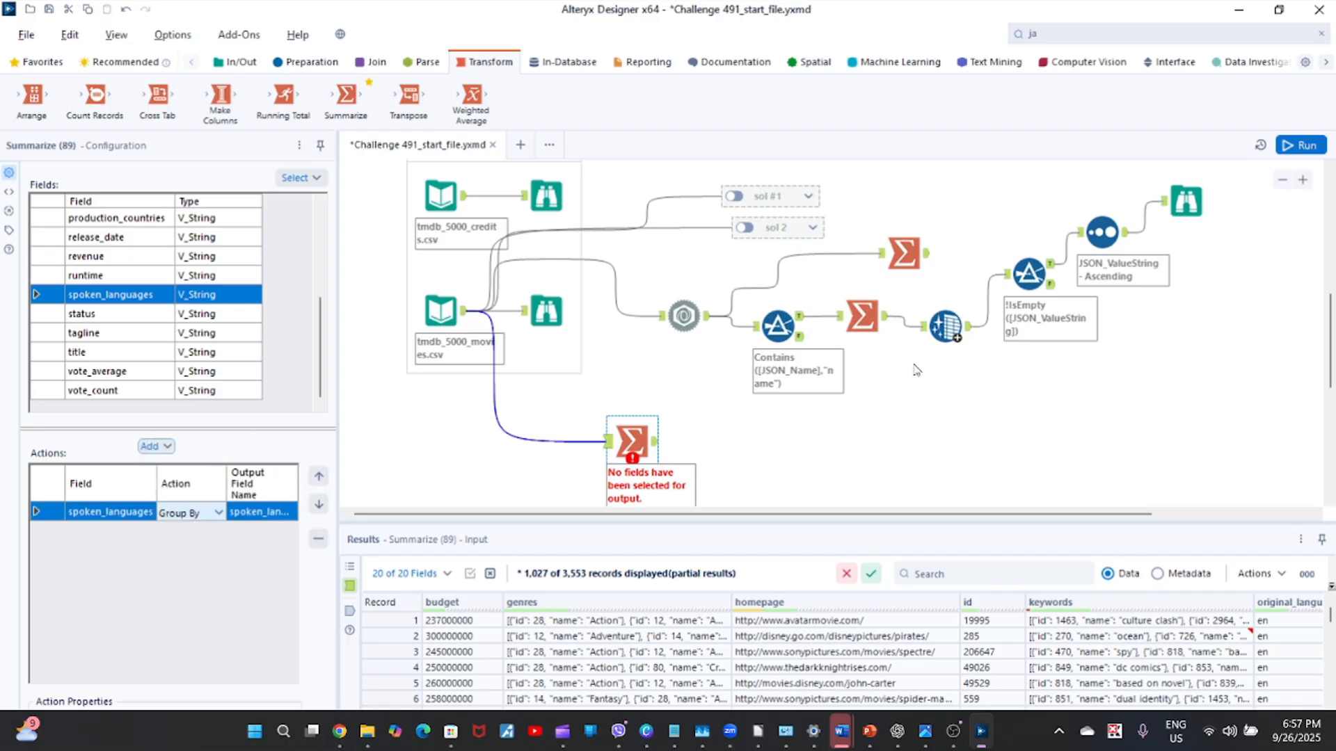
left_click(1305, 146)
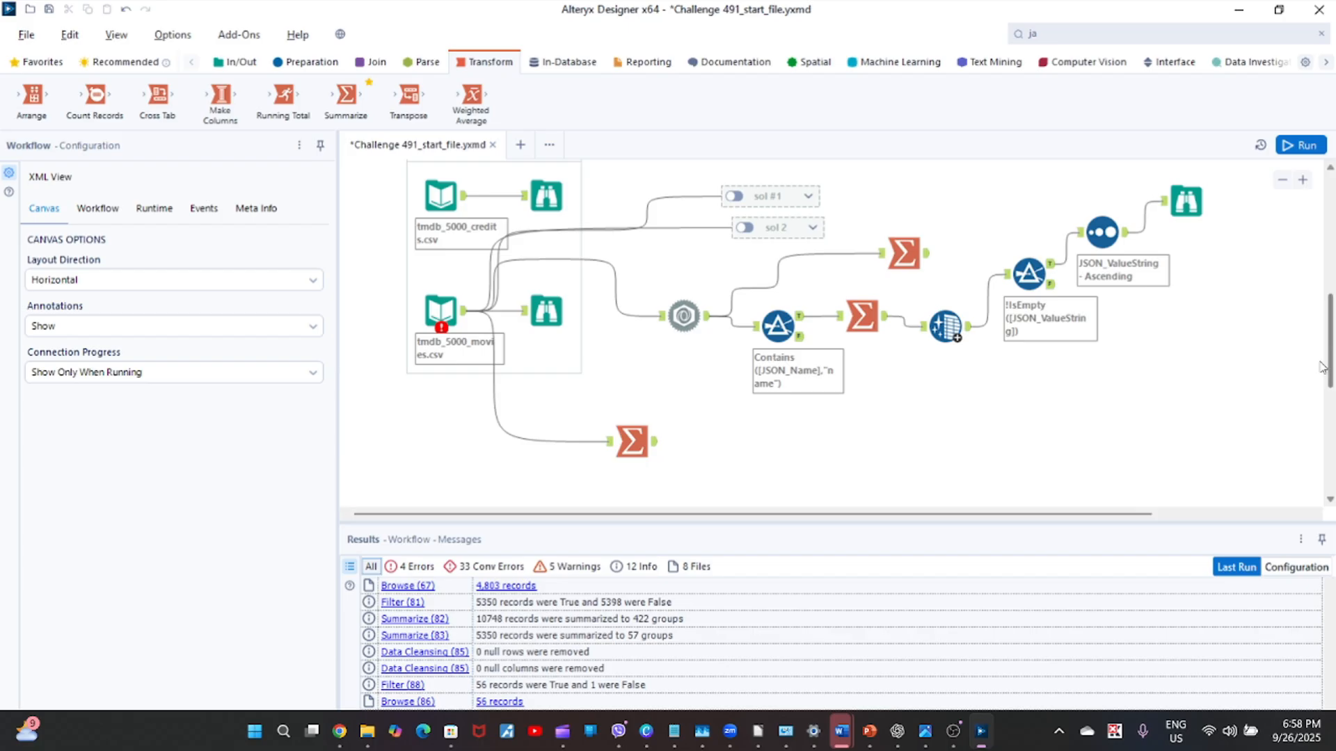
Add a RegEx tool after the new Summarize and set its output method to Tokenize.
left_click(427, 64)
left_click_drag(94, 96, 737, 441)
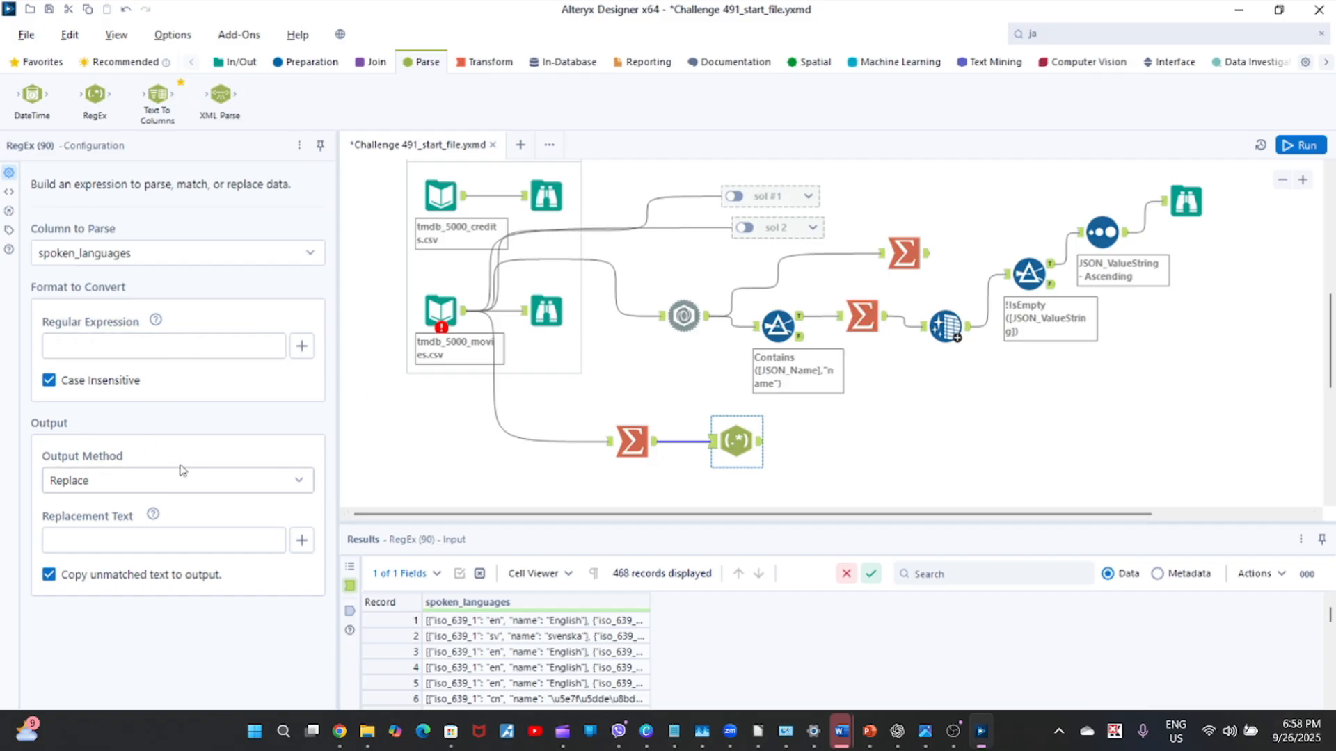
left_click(308, 495)
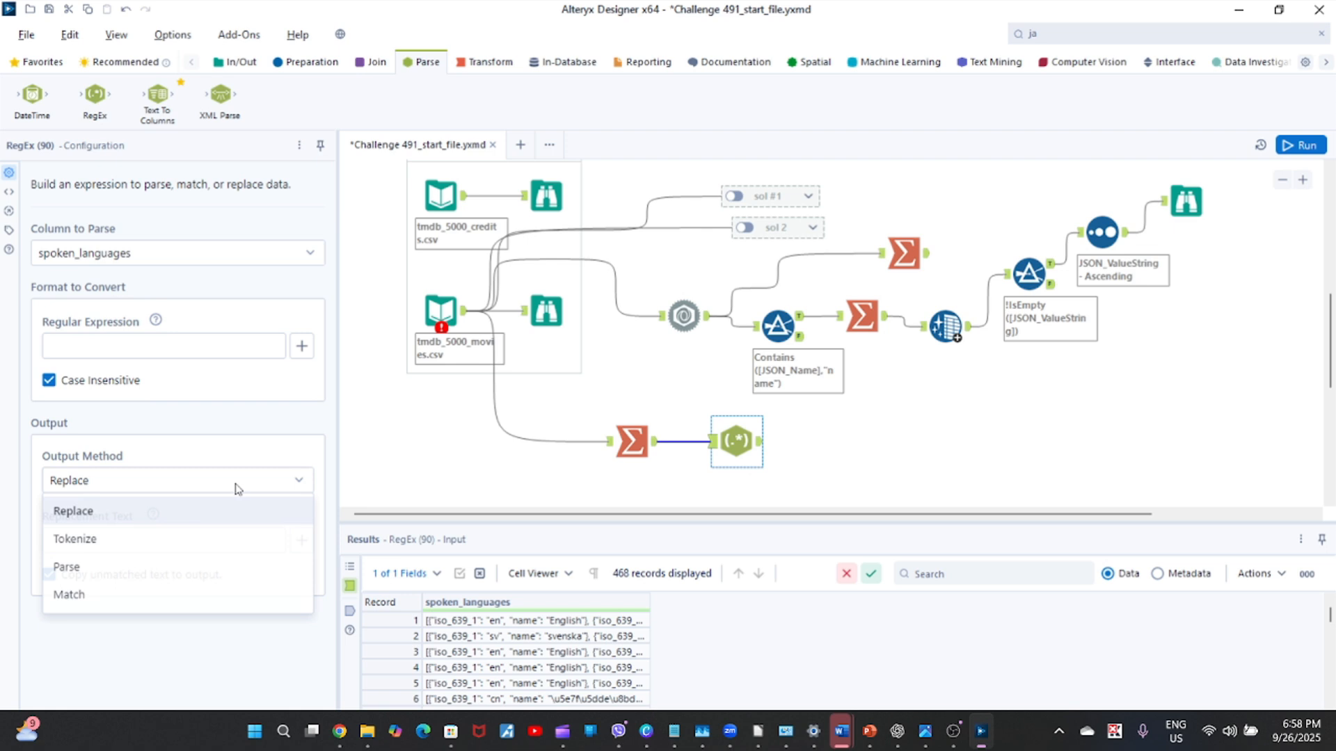
left_click(99, 544)
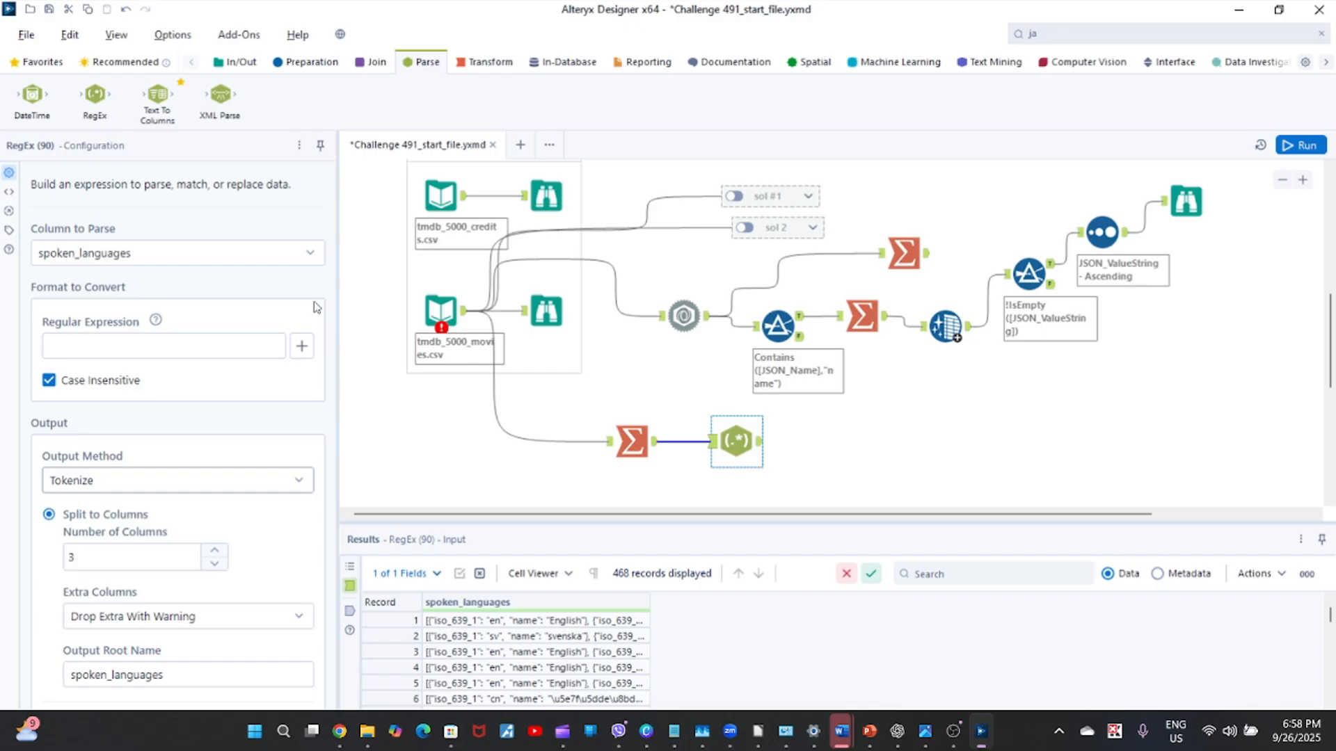
left_click(292, 480)
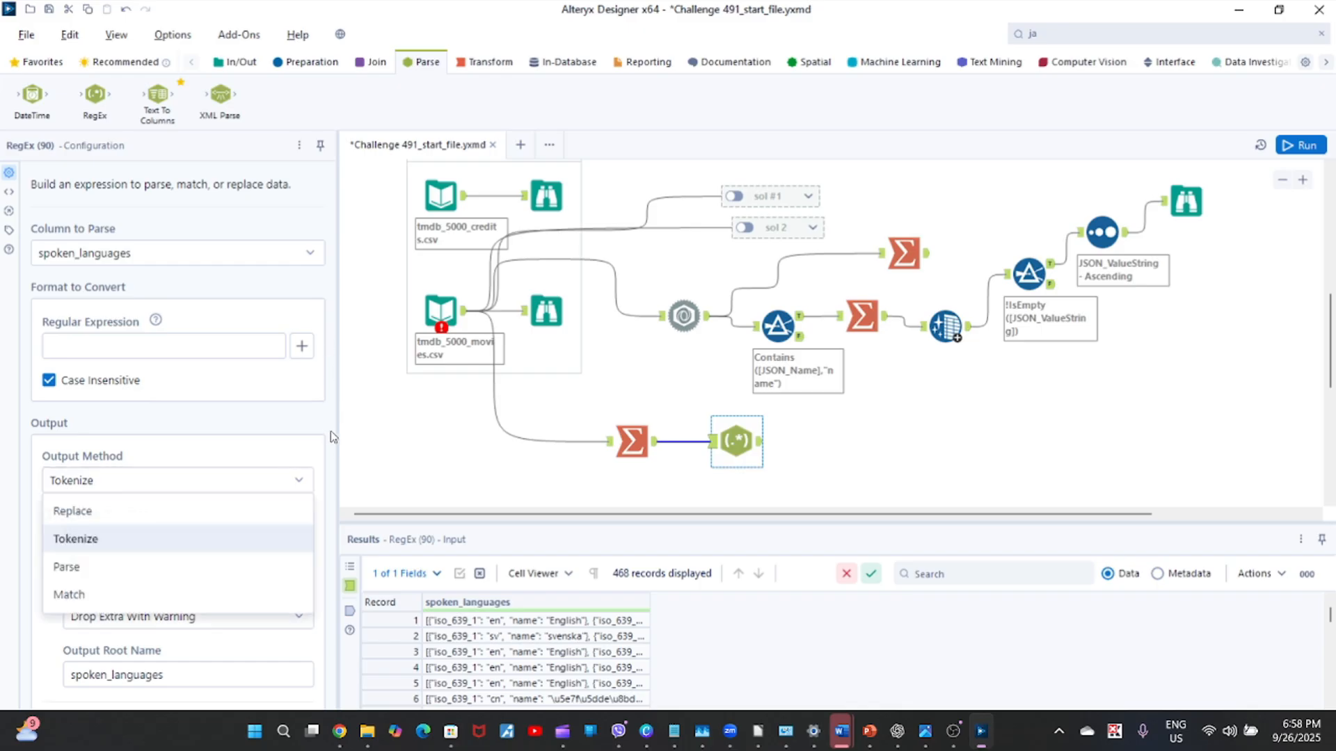
left_click(127, 541)
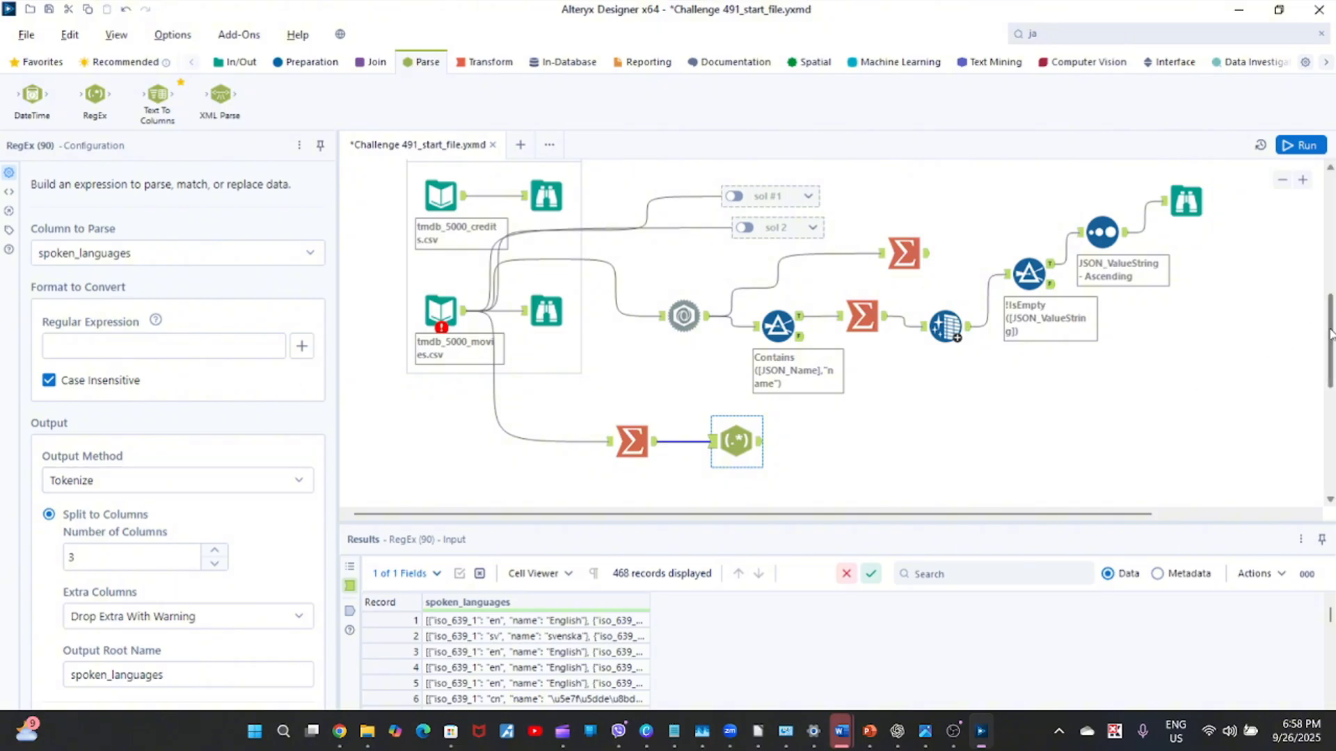
Set the RegEx tool's tokenized output to Split to Rows.
left_click_drag(1330, 334, 1330, 363)
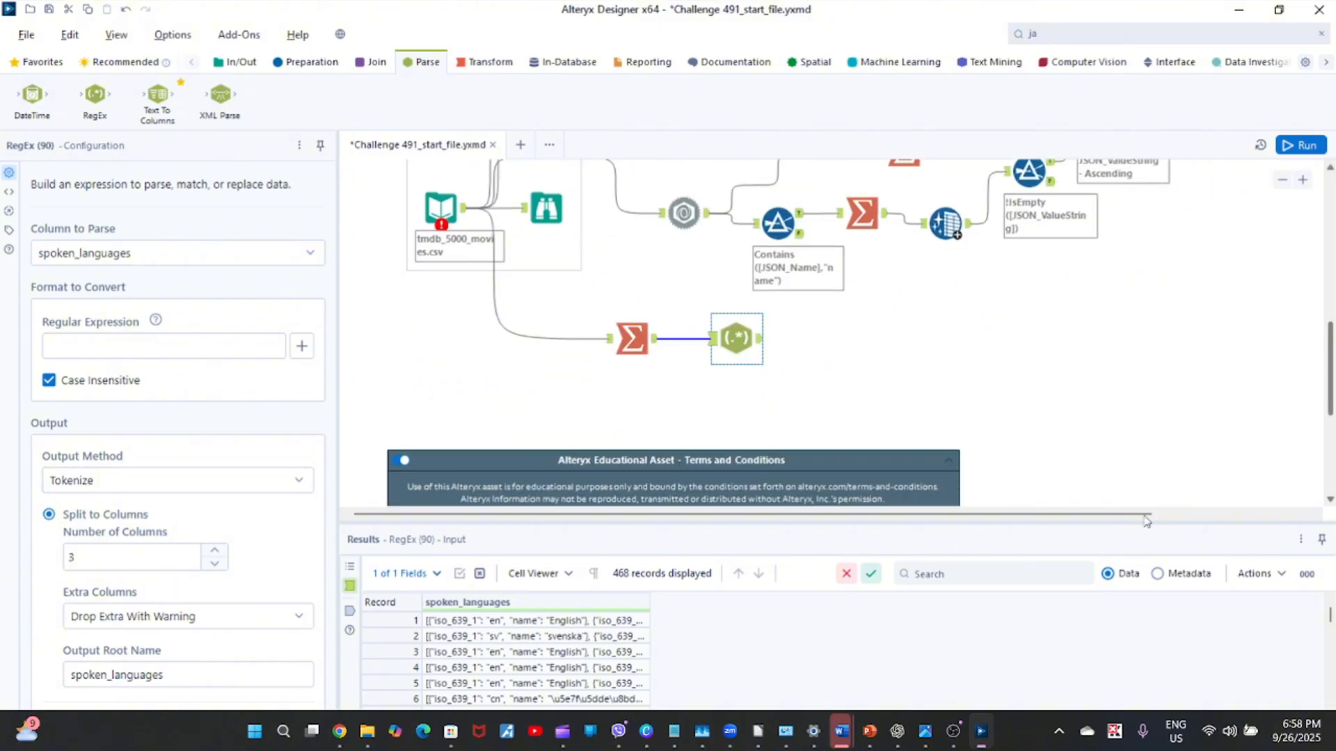
left_click(1279, 9)
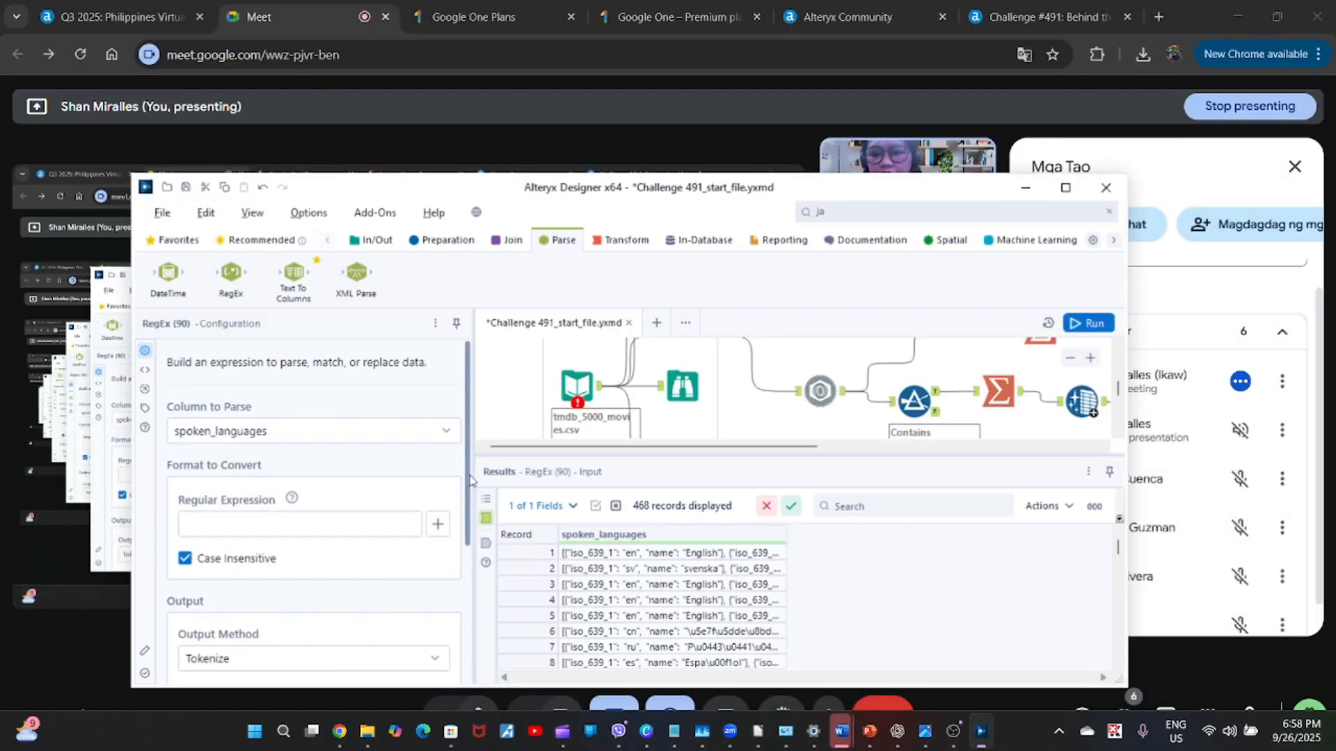
left_click_drag(469, 480, 468, 661)
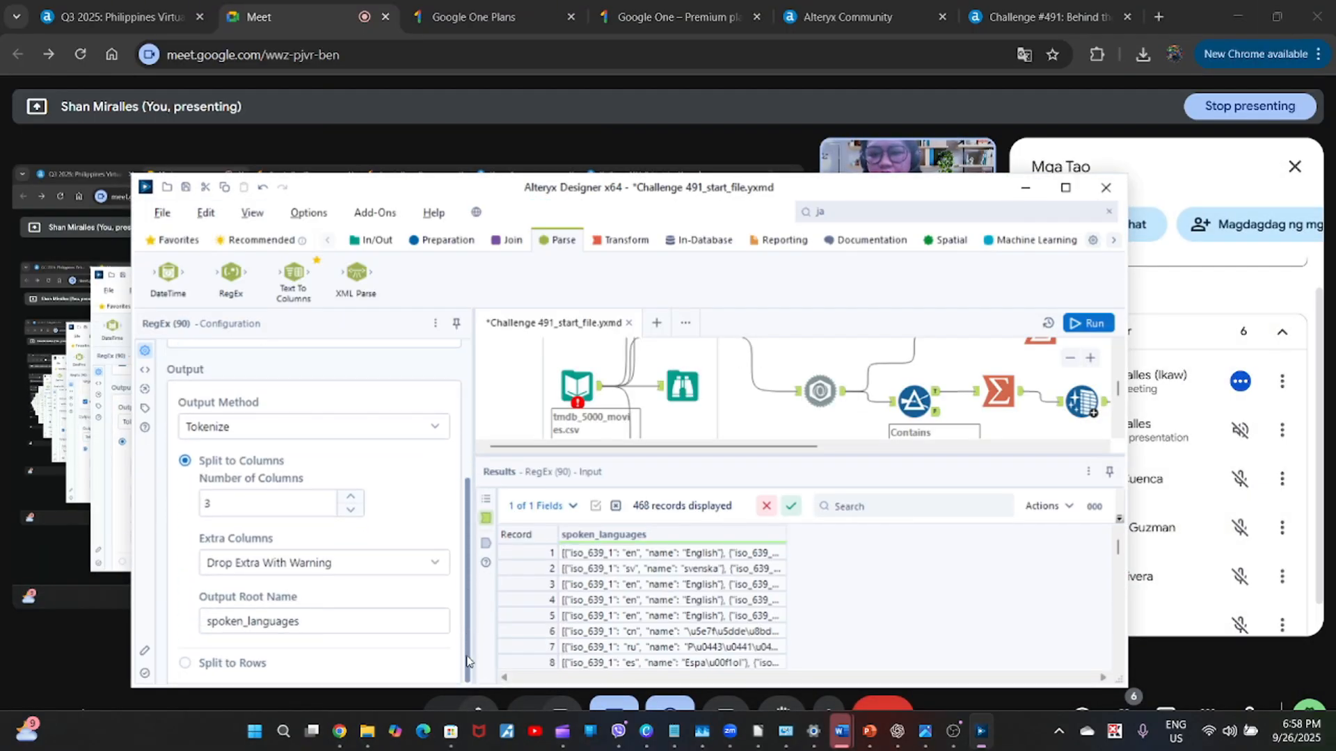
left_click(184, 663)
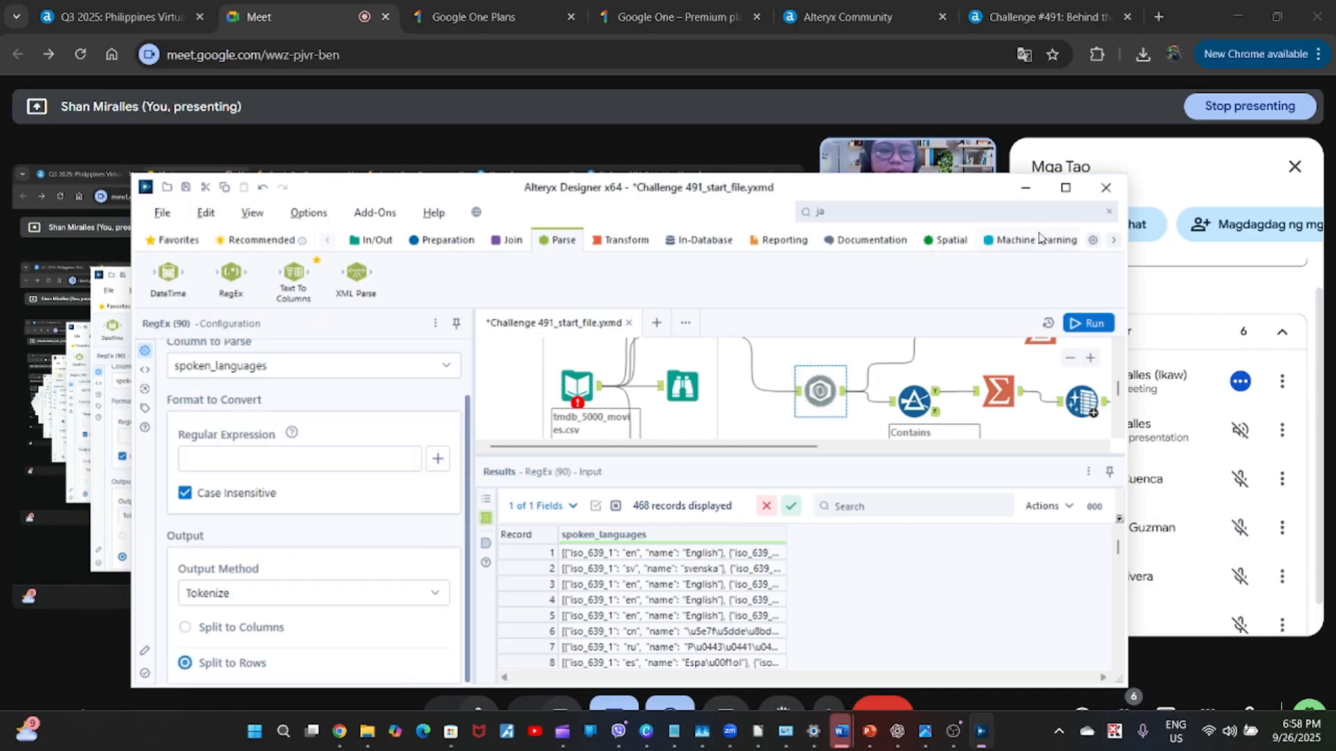
left_click(1065, 188)
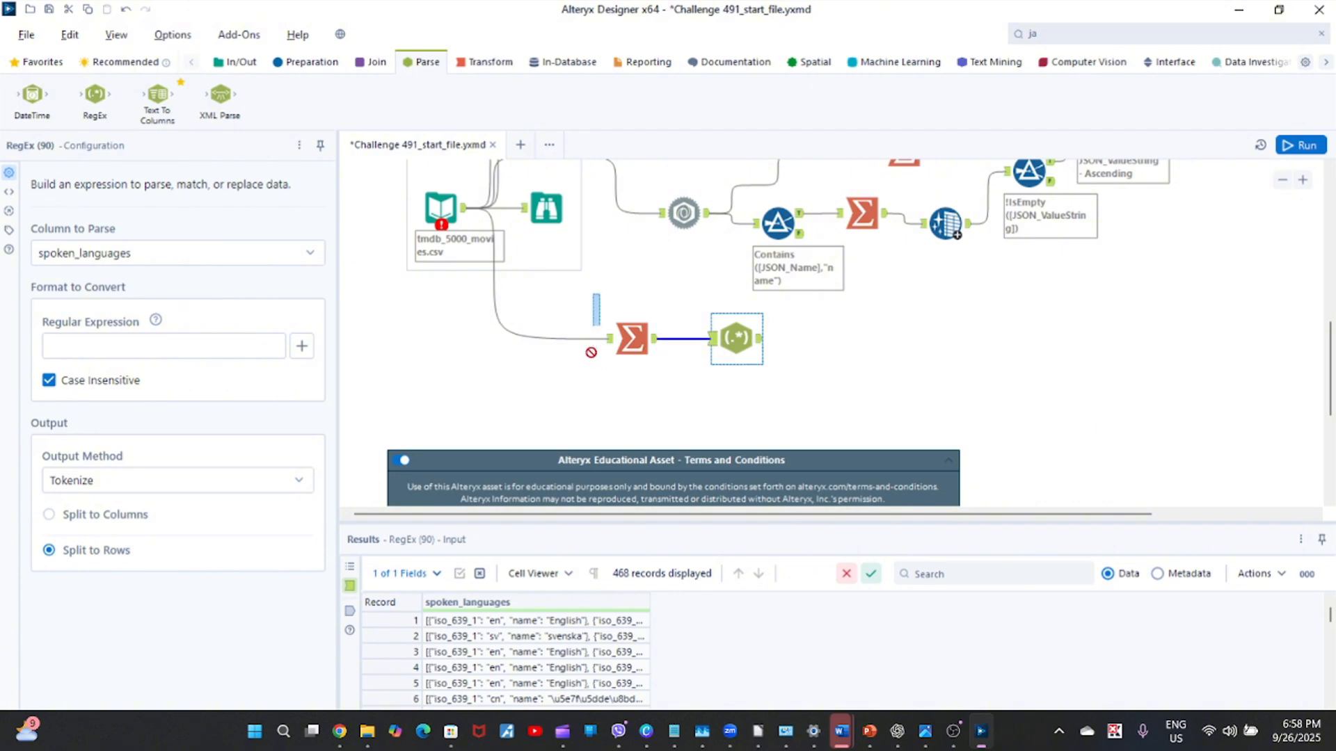
Move the new Summarize and RegEx tools slightly down together and show the RegEx tool's output.
left_click_drag(599, 294, 757, 426)
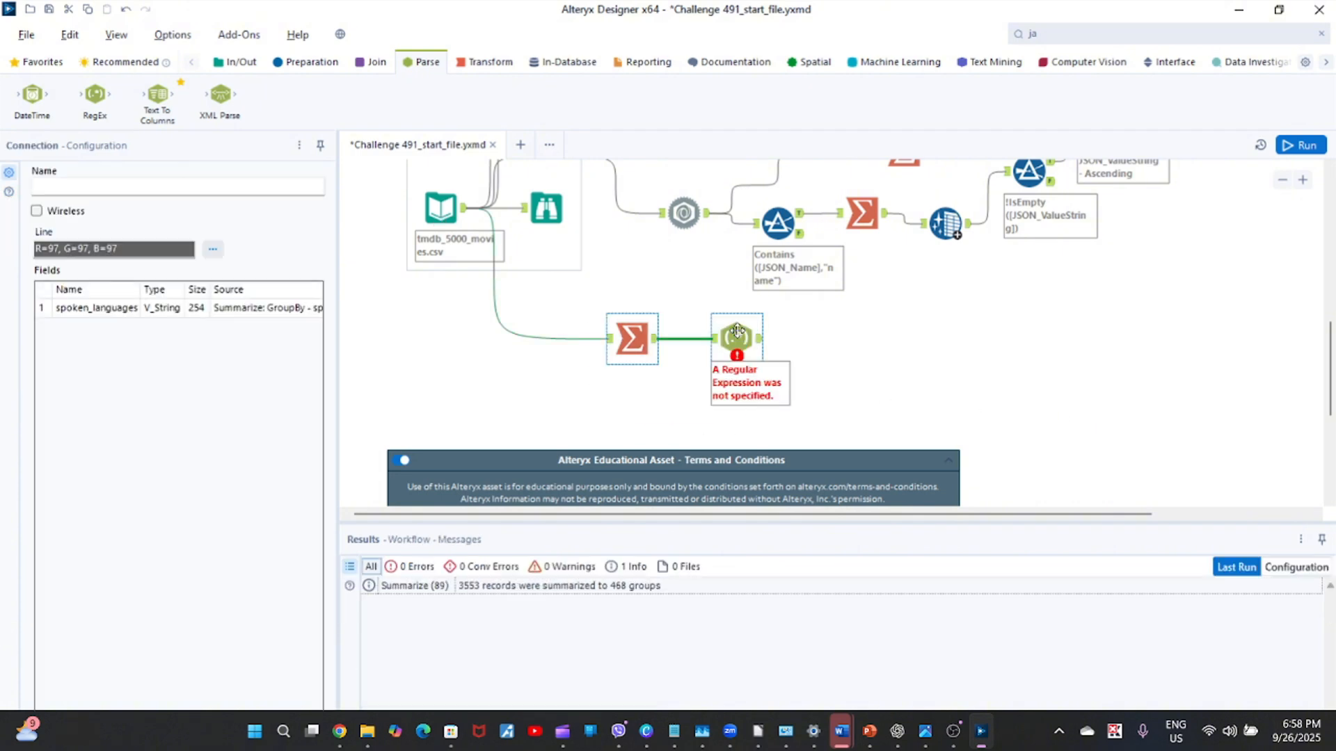
left_click_drag(737, 331, 727, 352)
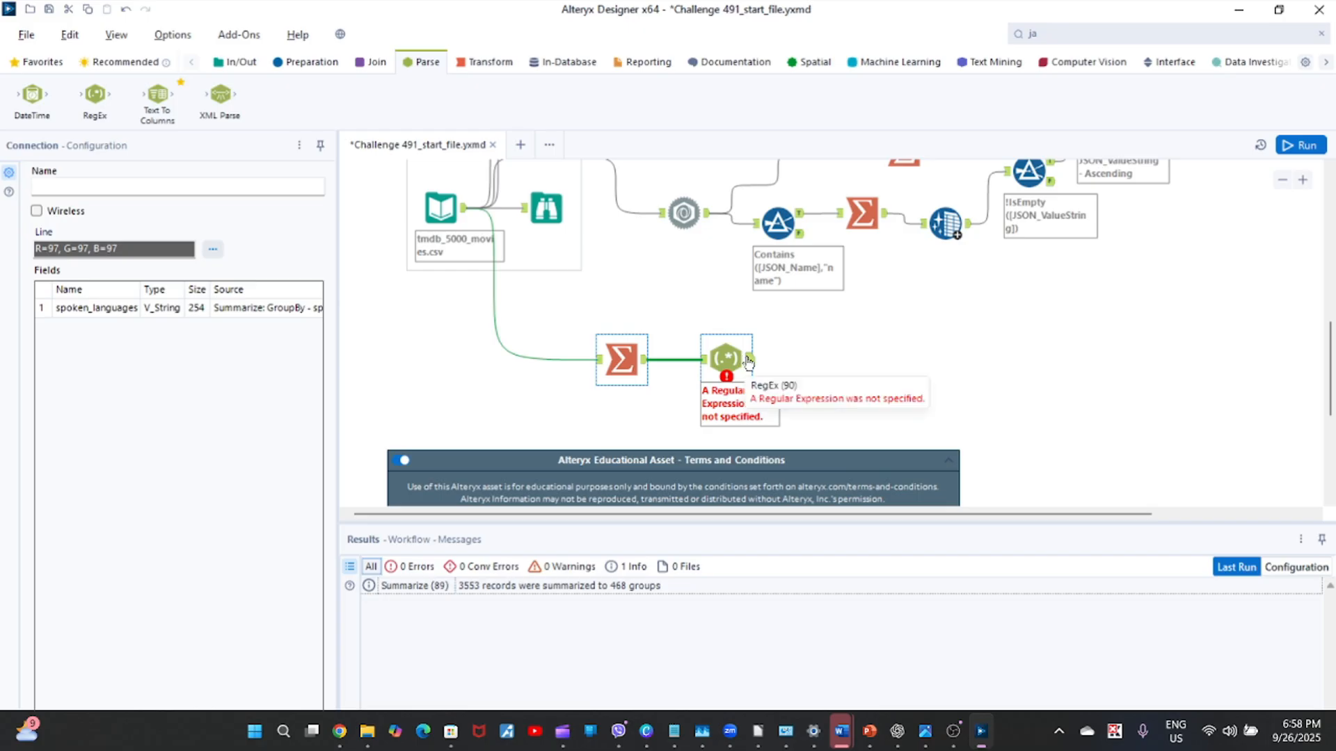
left_click(747, 359)
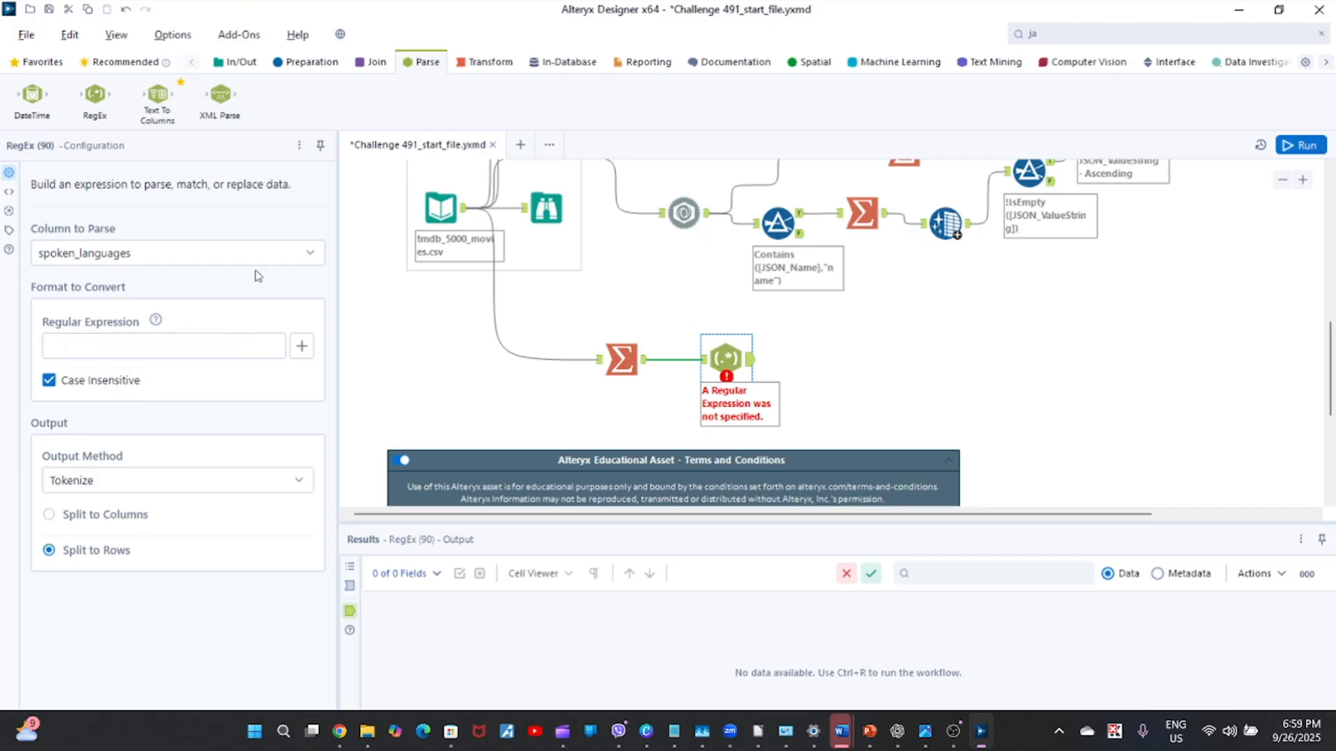
left_click(301, 348)
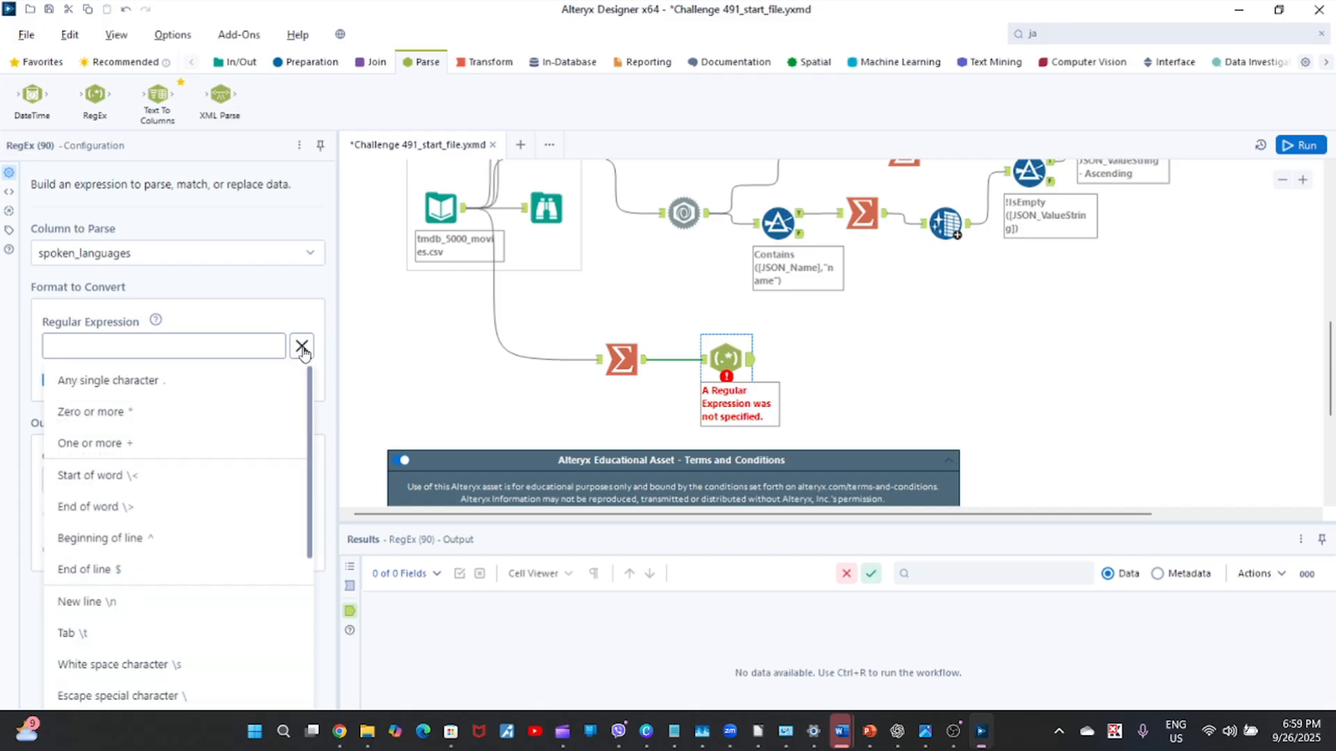
left_click_drag(311, 394, 311, 462)
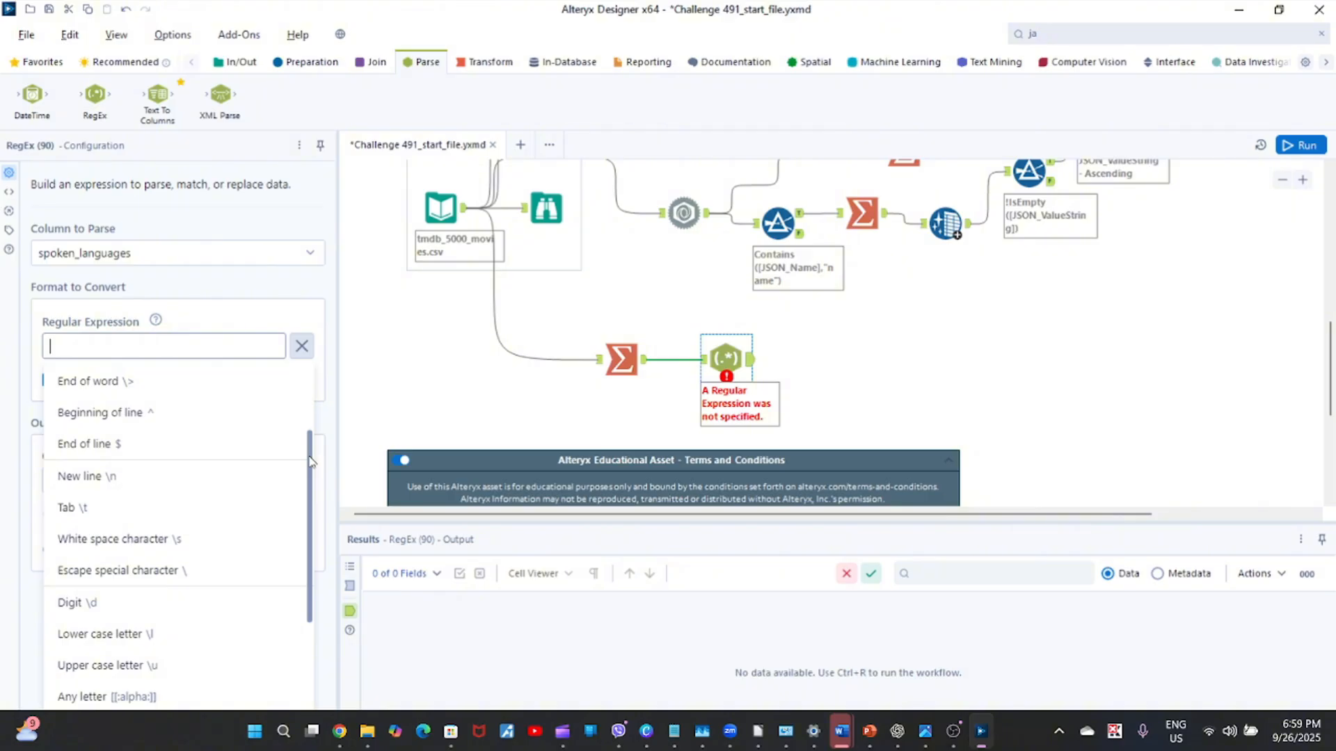
left_click_drag(311, 462, 311, 512)
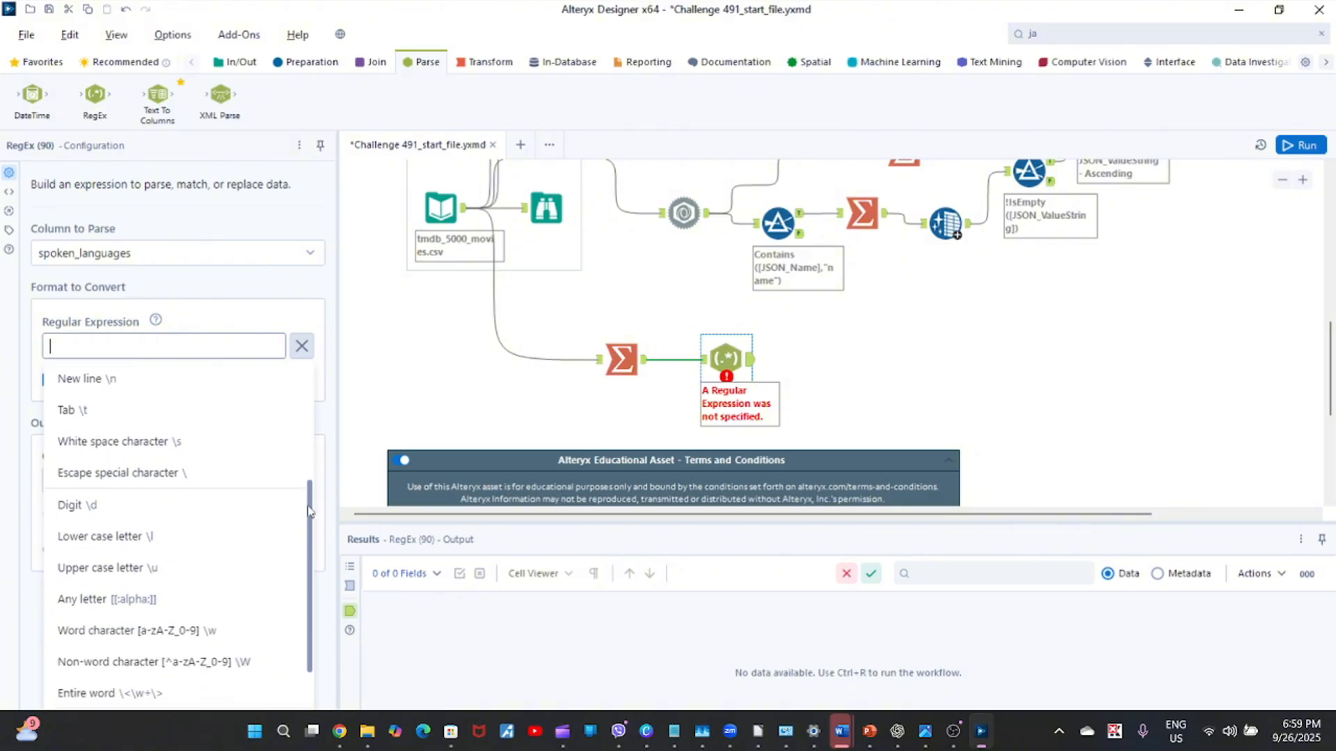
left_click(985, 338)
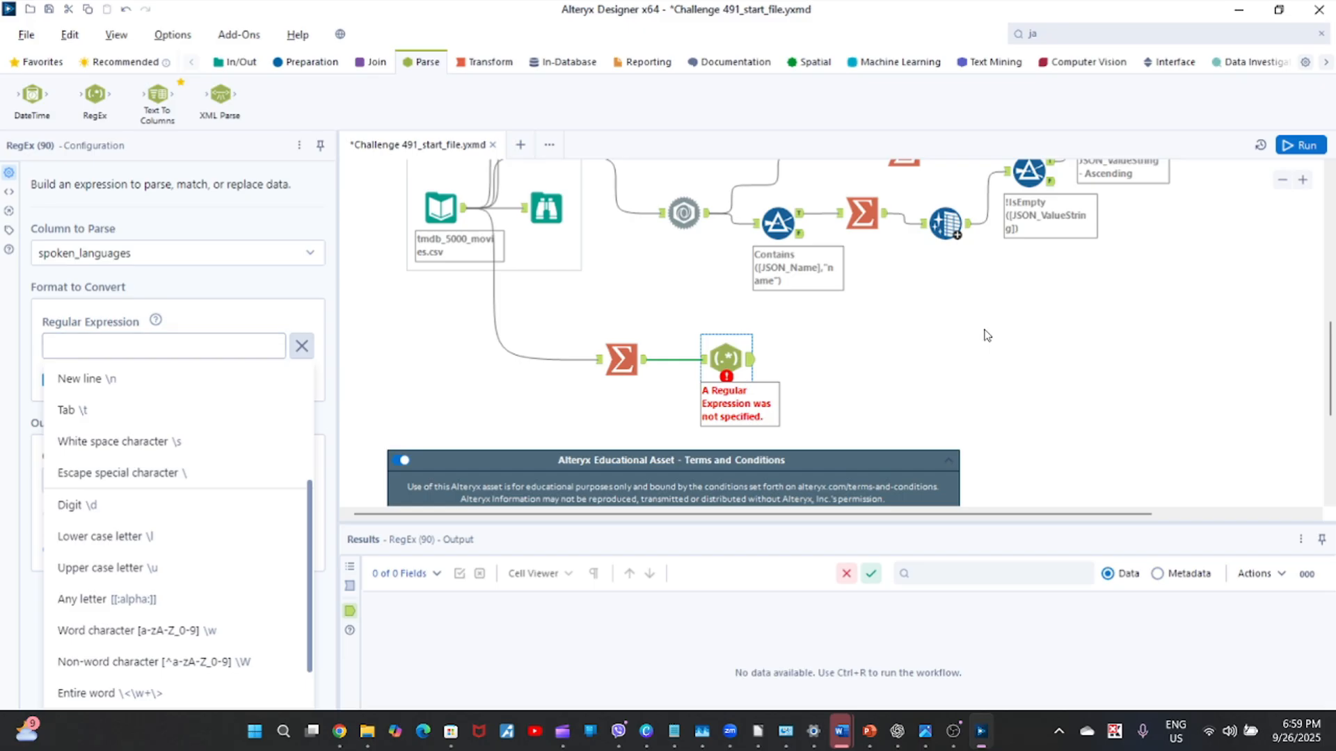
Examine the full spoken_languages values of the first two records in the output of the Summarize feeding the RegEx tool.
left_click(622, 360)
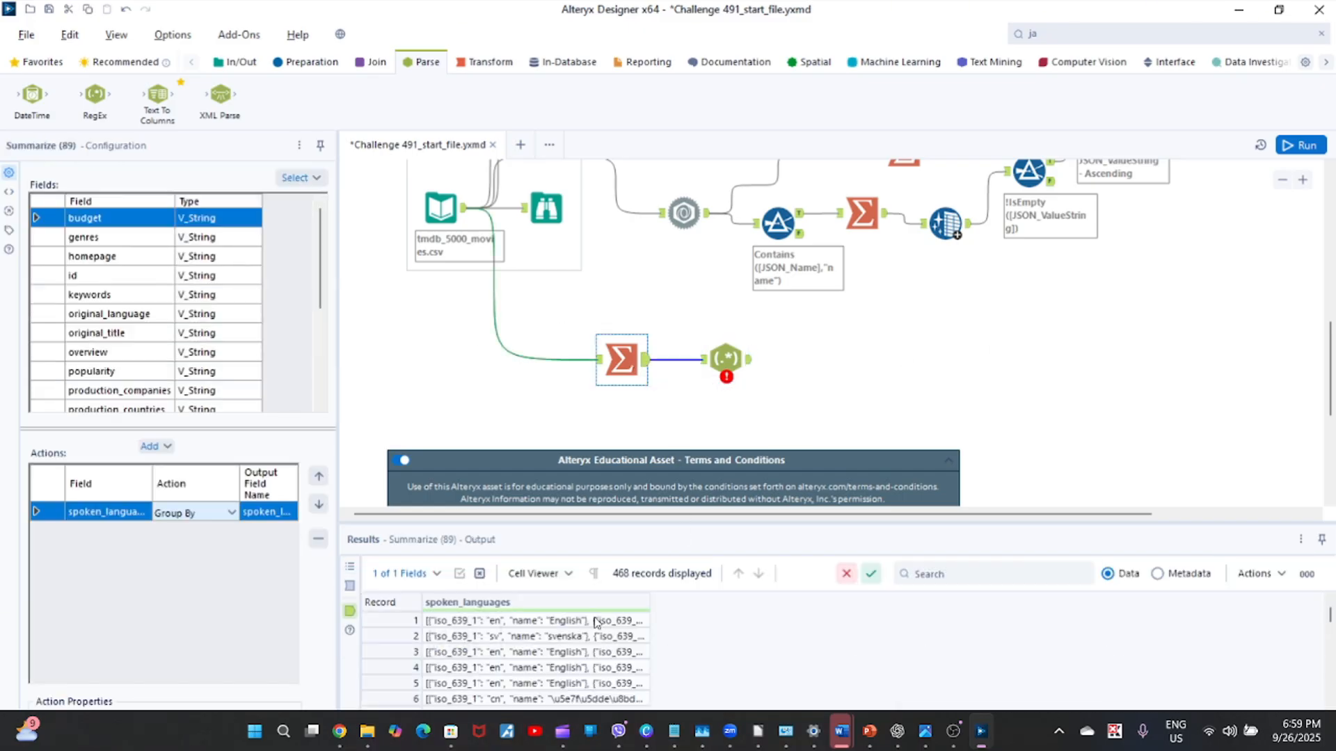
left_click(591, 626)
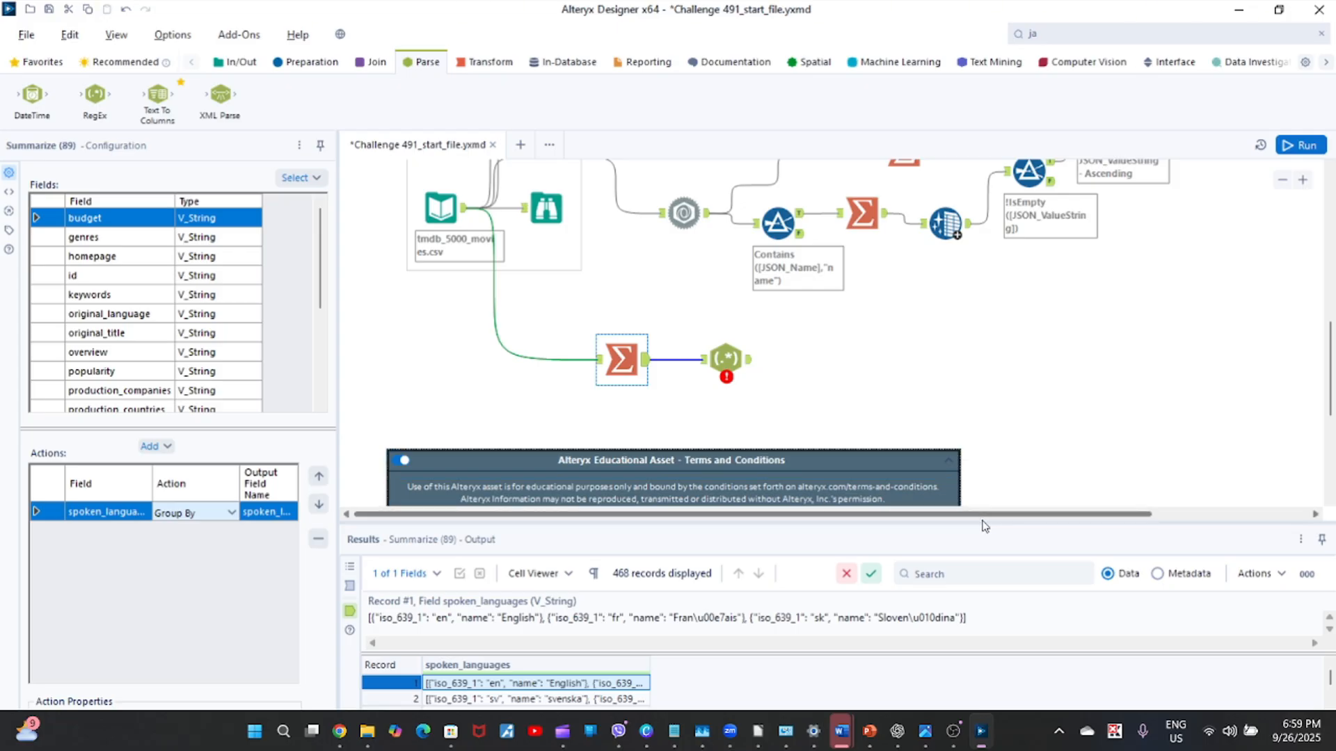
left_click_drag(981, 523, 973, 416)
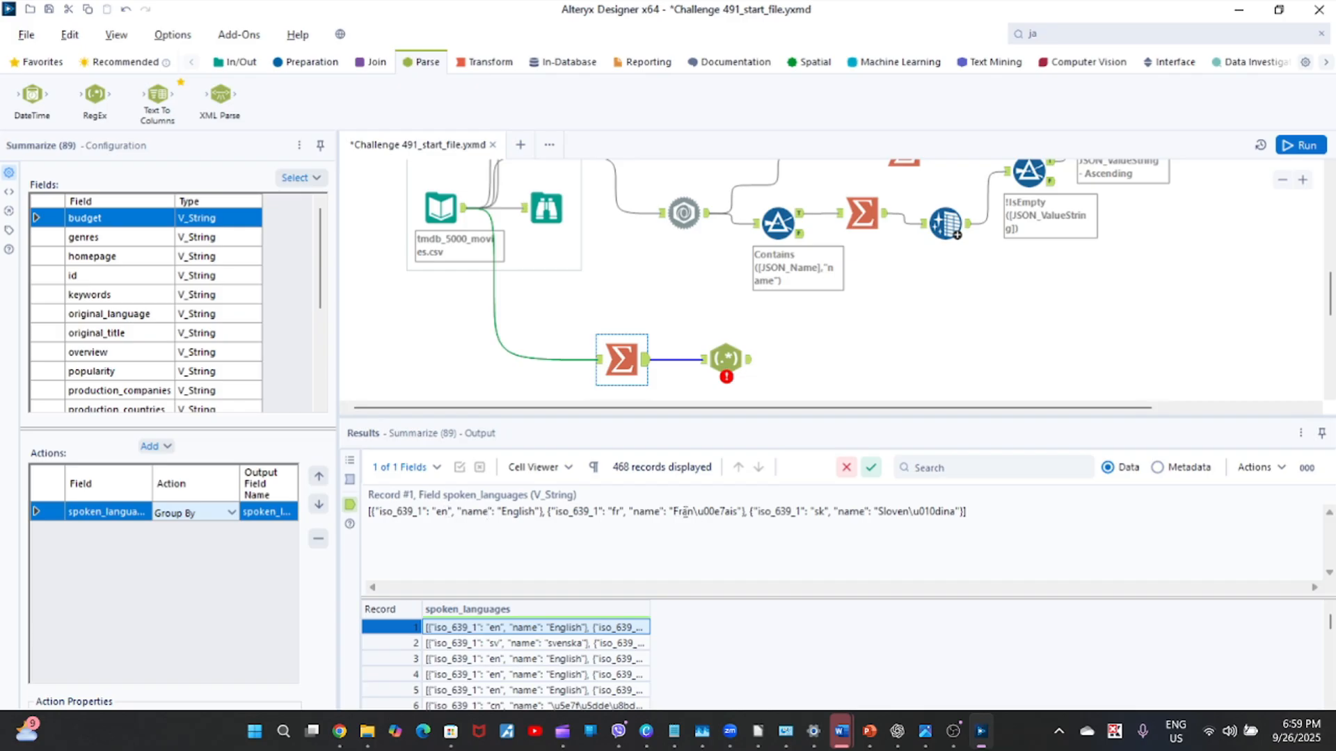
left_click_drag(682, 512, 724, 516)
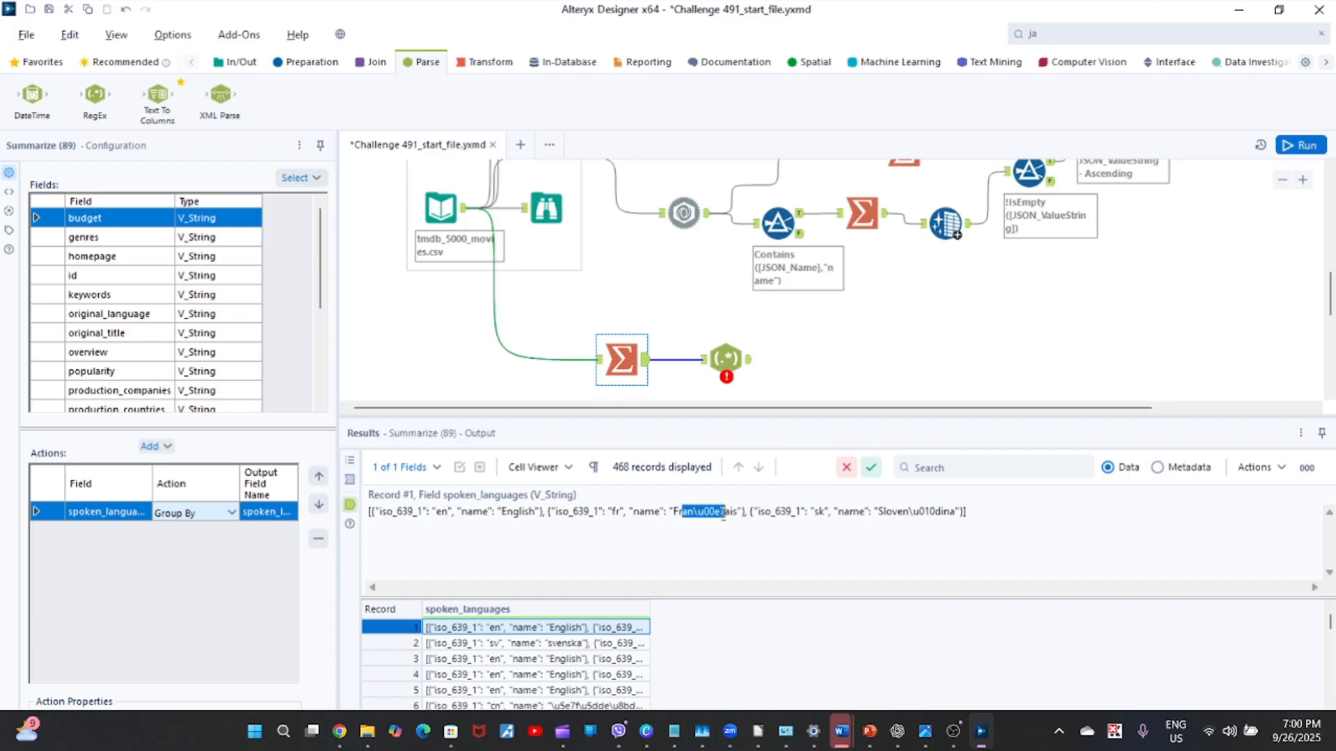
left_click(620, 512)
left_click(556, 647)
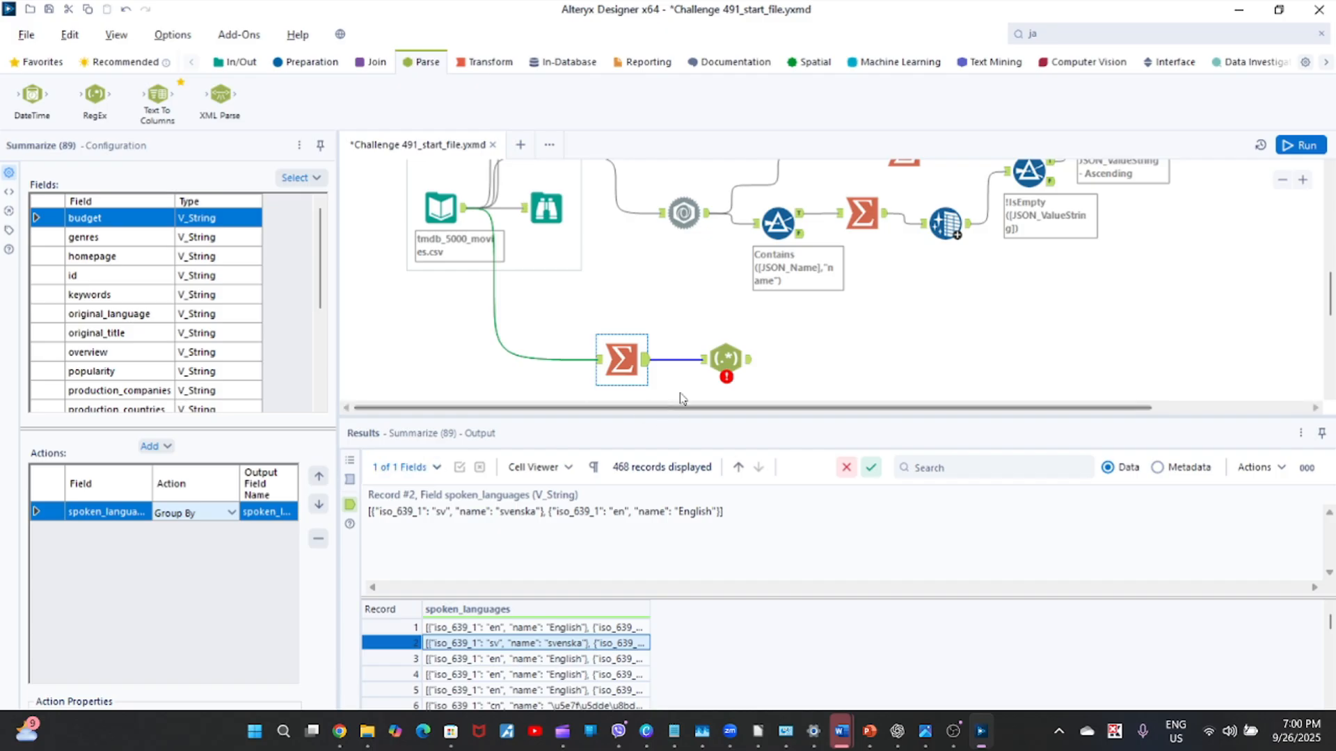
Enter a pair of double quotation marks as the RegEx tool's regular expression.
left_click(720, 350)
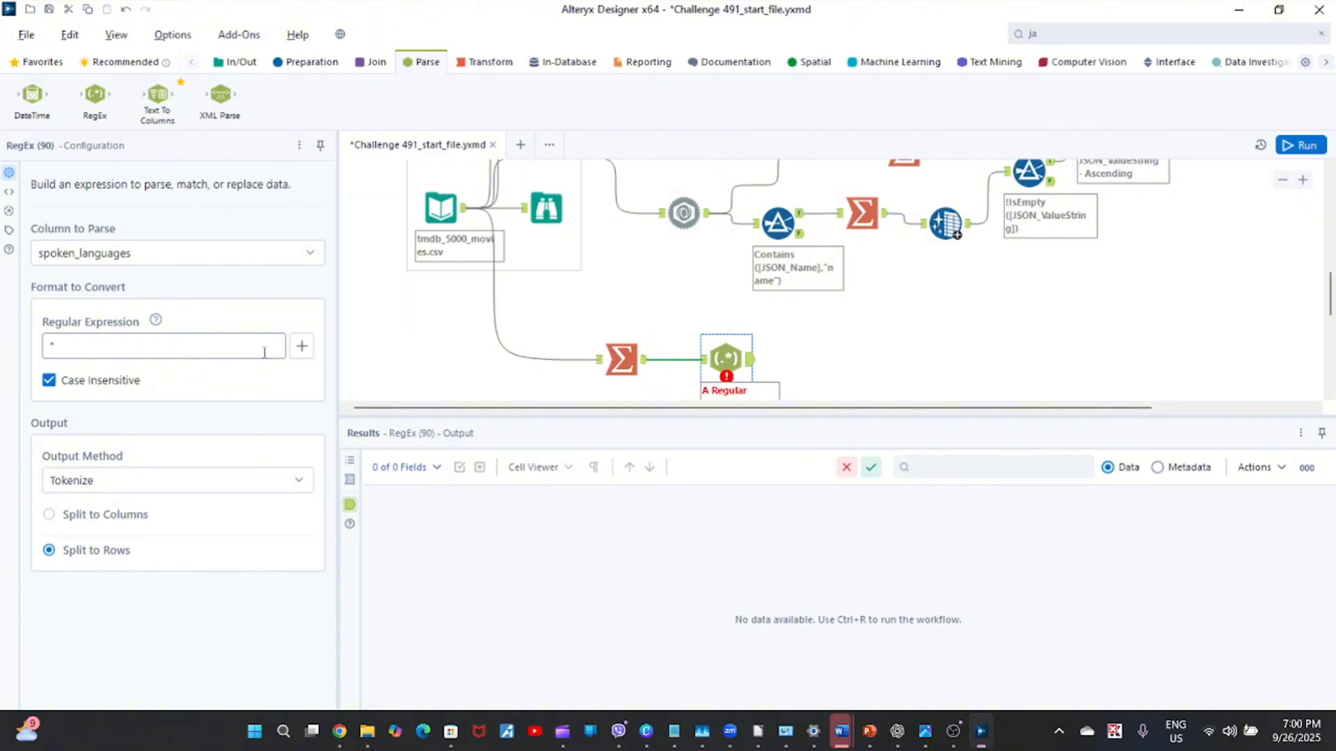
left_click(265, 352)
type("''")
left_click(301, 347)
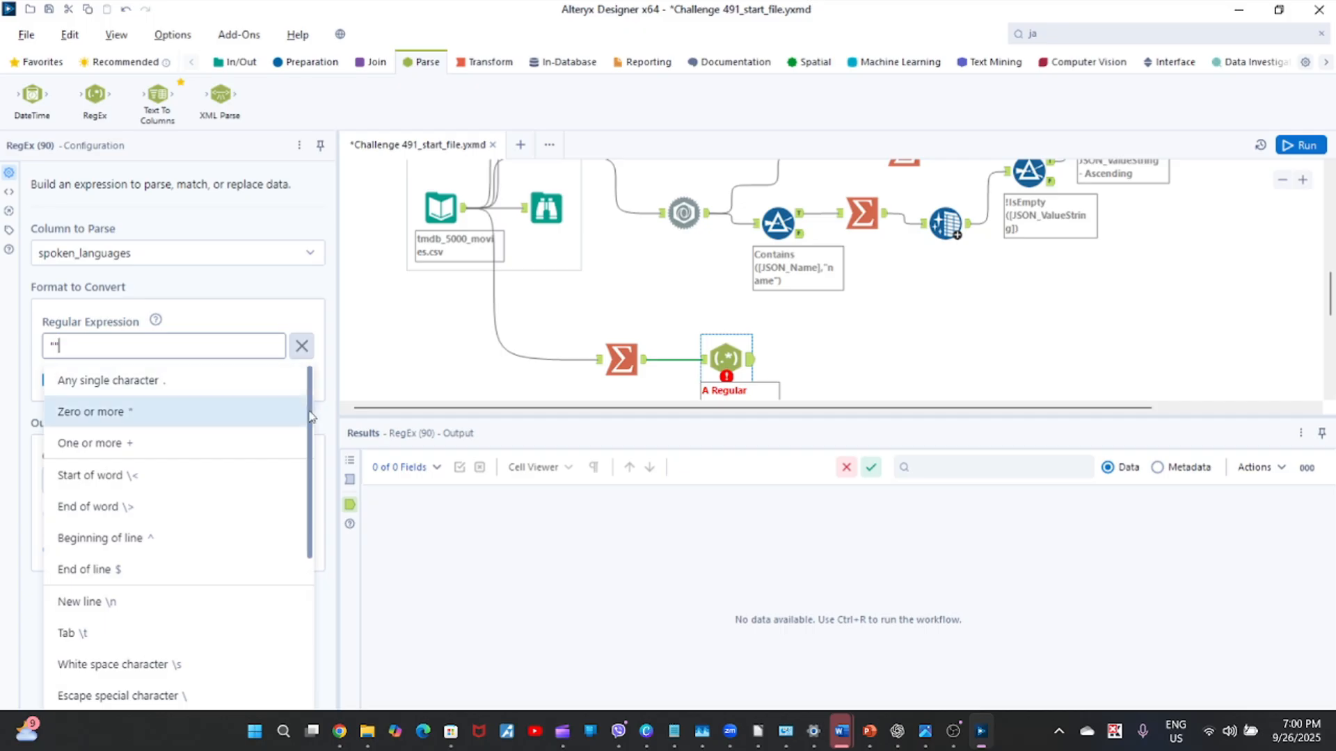
left_click_drag(310, 416, 335, 507)
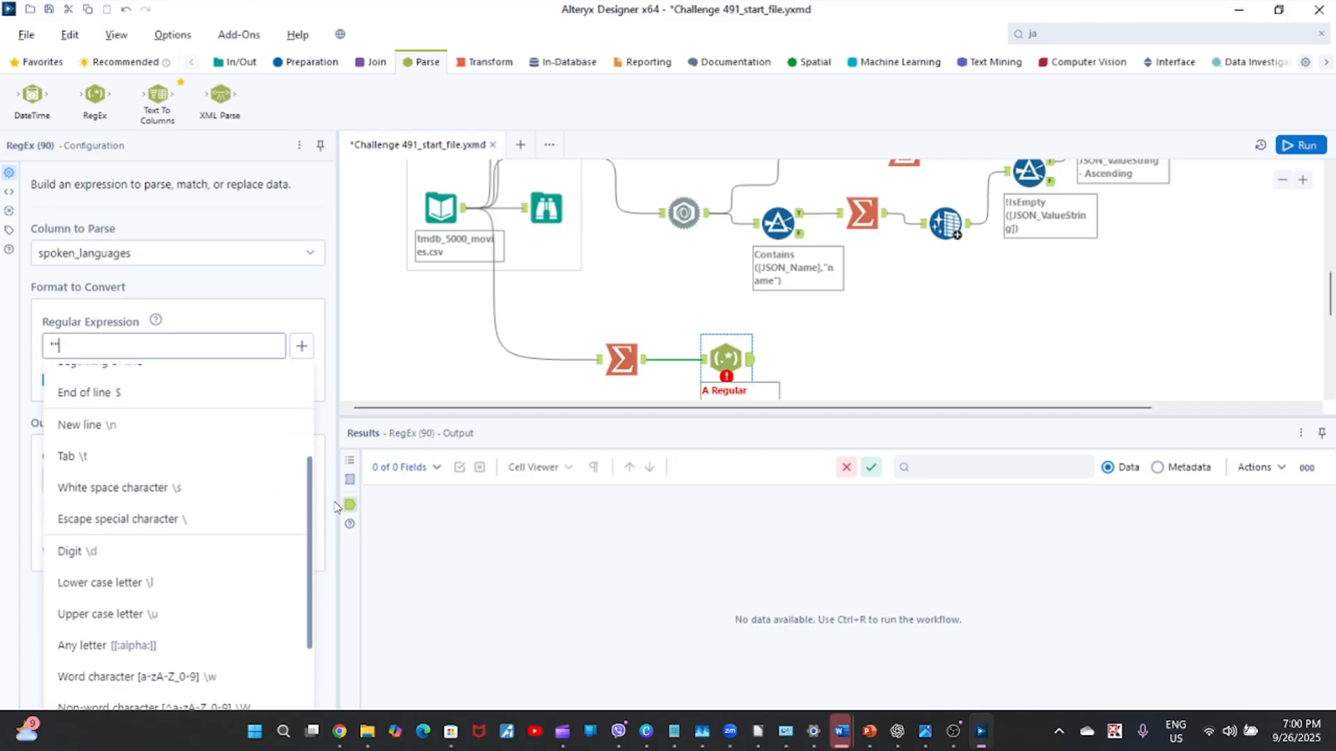
left_click(335, 506)
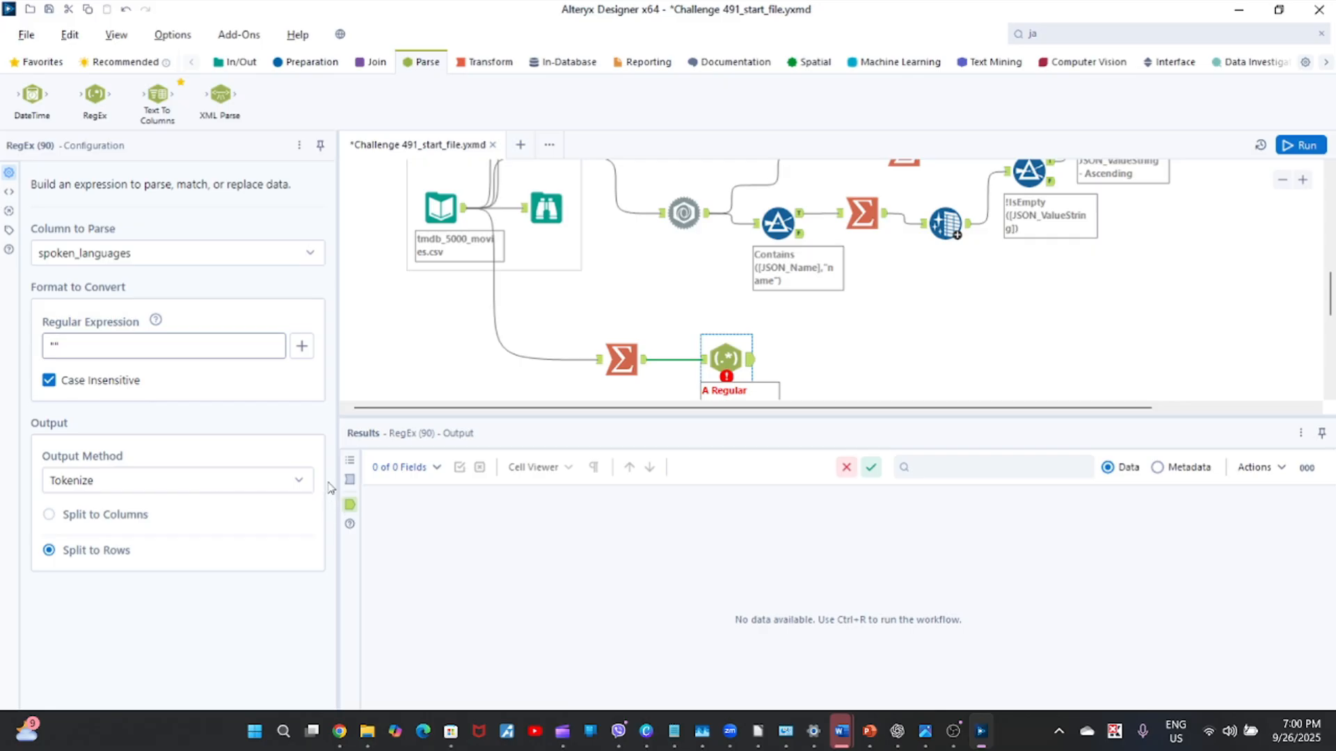
Insert two lower case letter elements between the quotation marks so the regular expression reads "\l\l".
left_click(302, 348)
left_click_drag(309, 436, 315, 551)
left_click(303, 347)
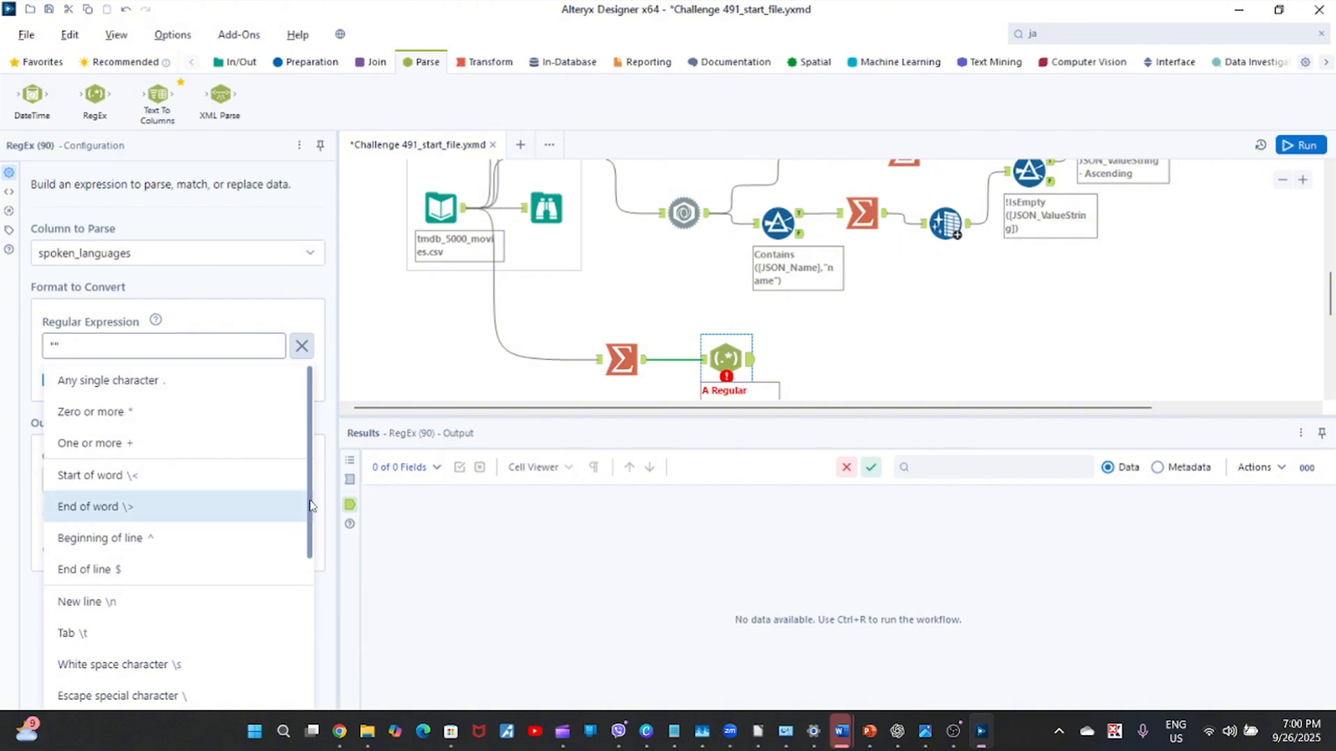
left_click_drag(310, 506, 309, 603)
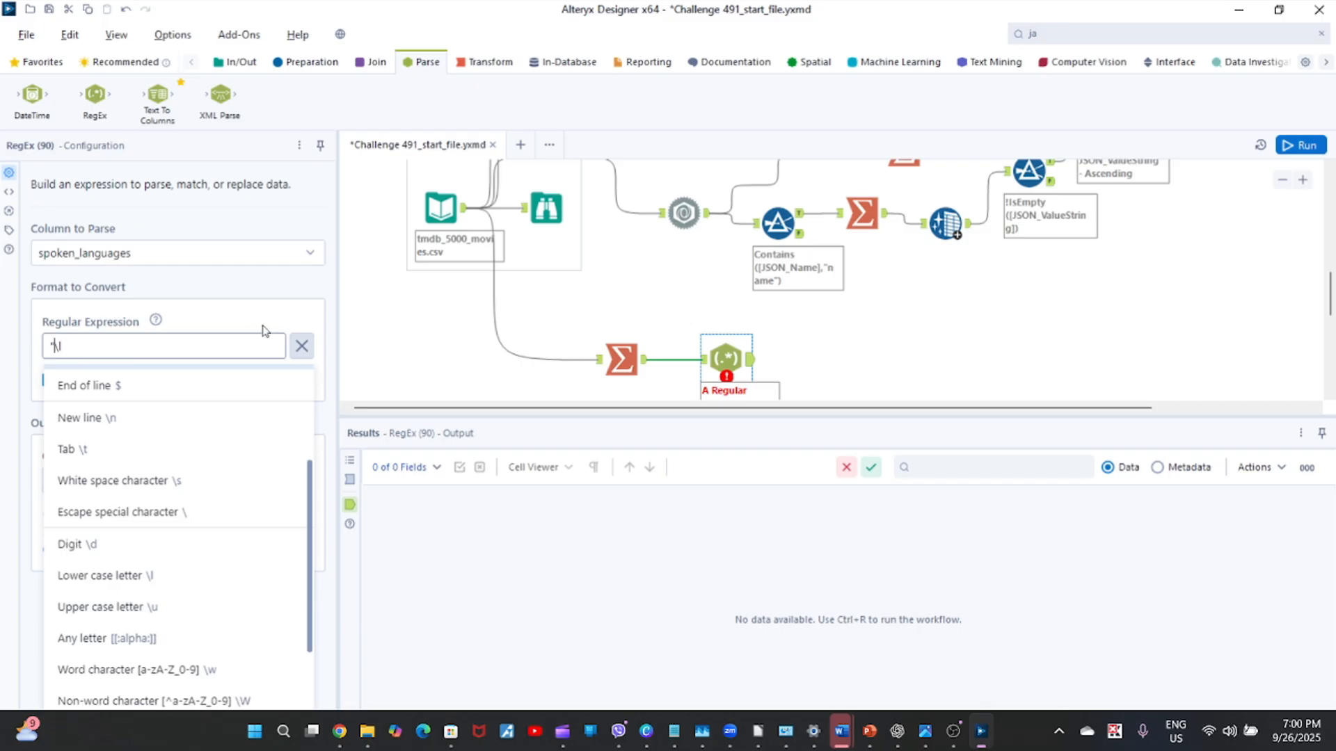
left_click(160, 605)
left_click_drag(98, 350, 69, 347)
key("BackSpace")
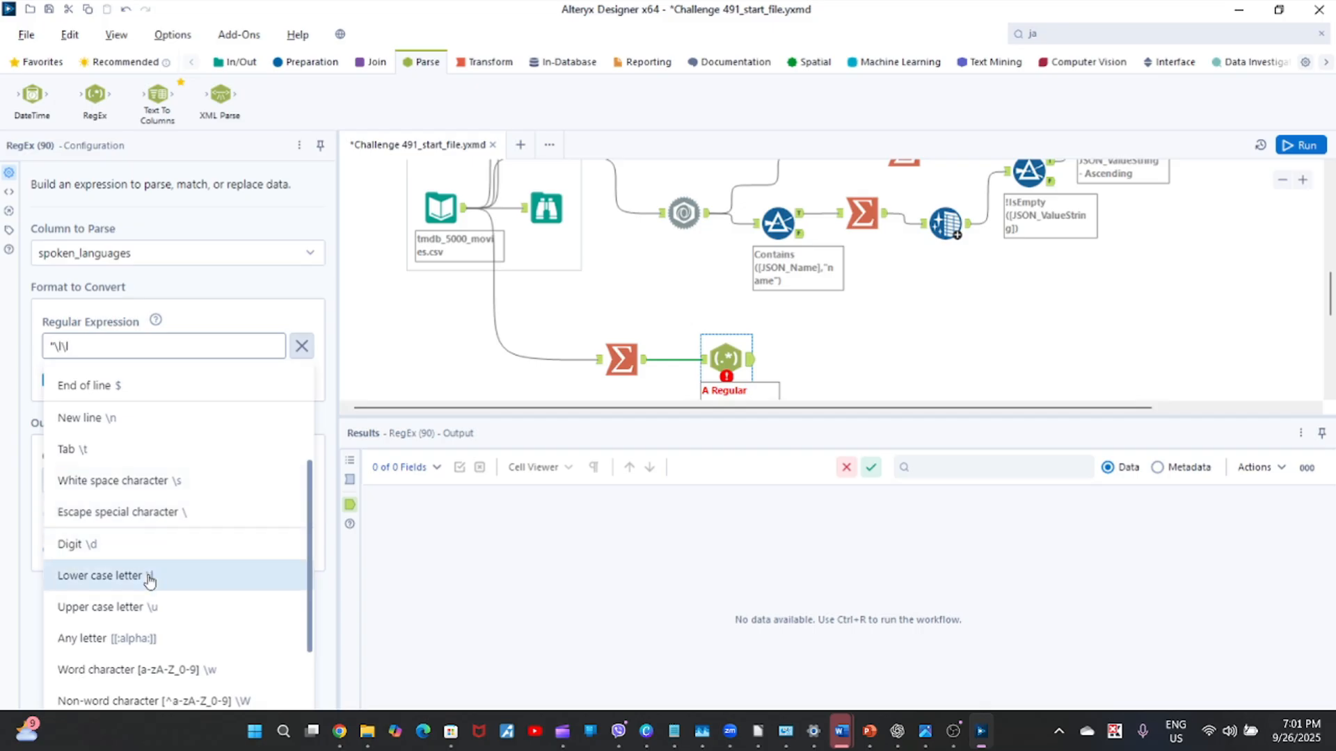
left_click(407, 316)
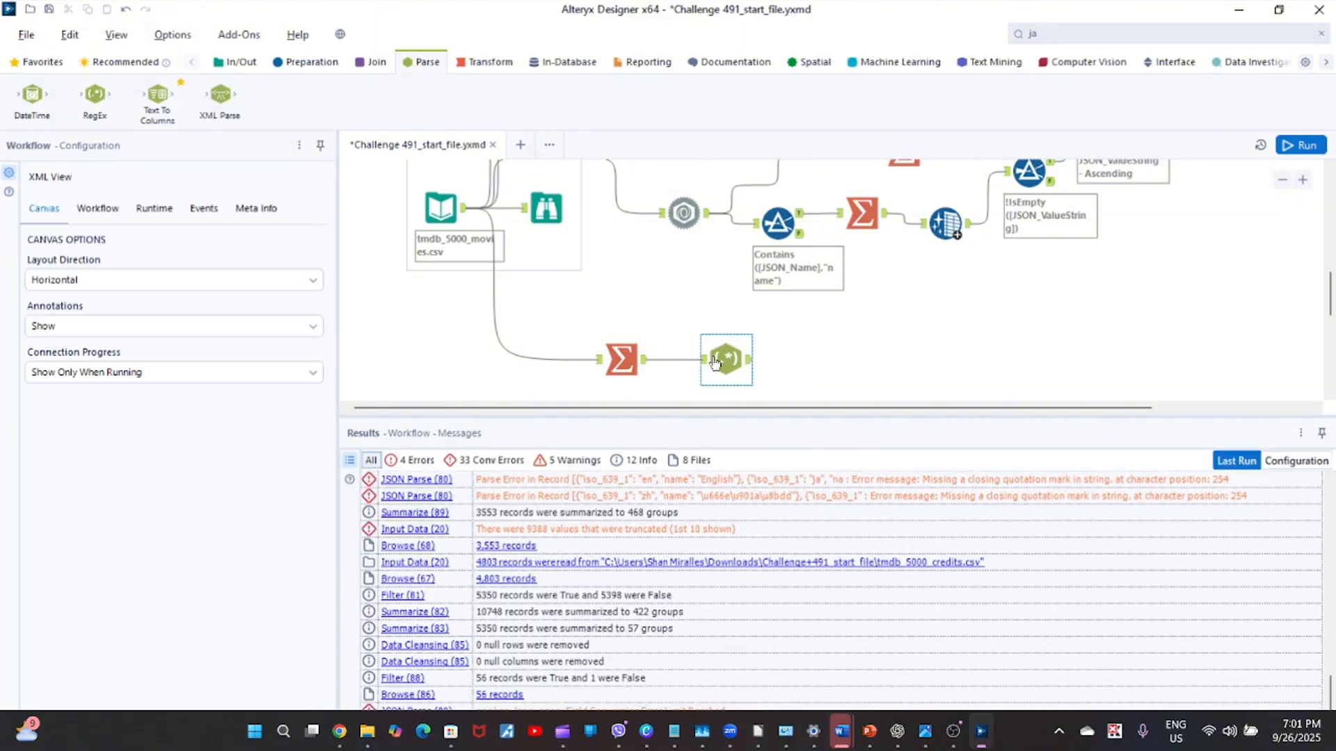
left_click(725, 359)
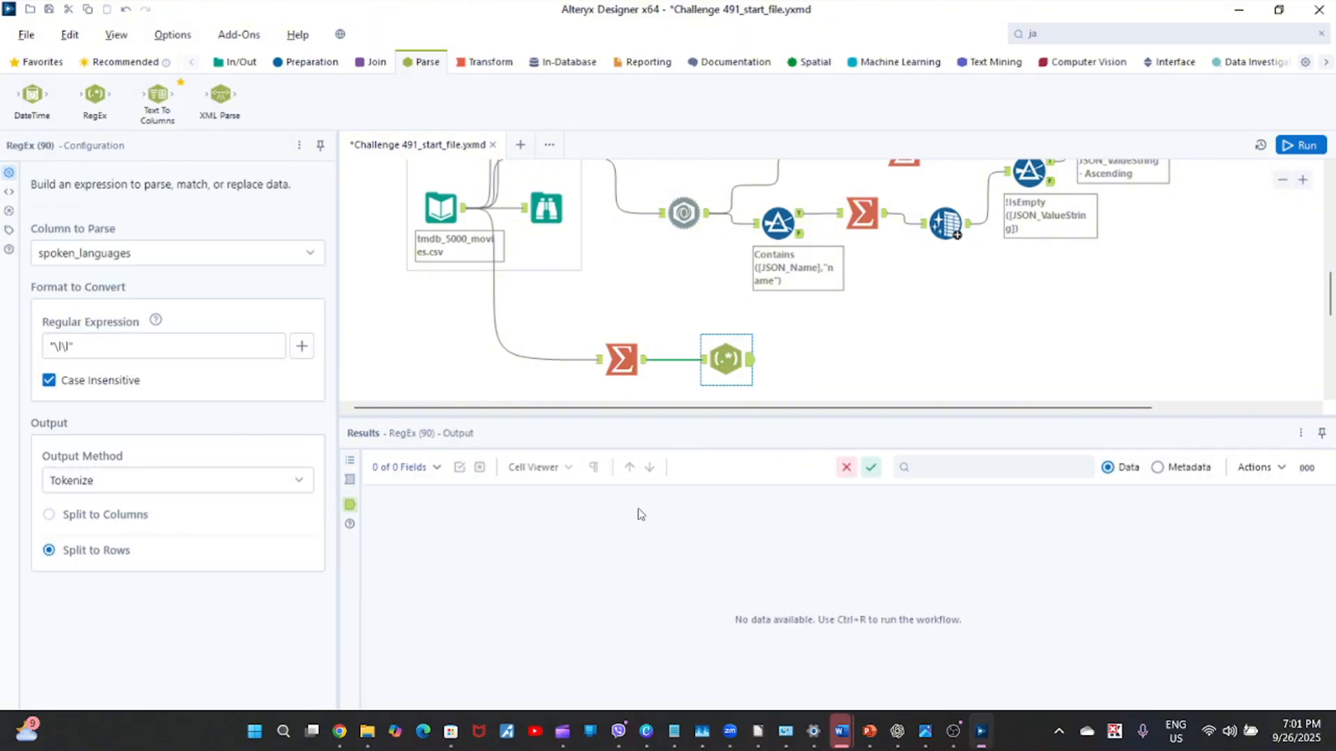
Run the workflow and review the tokenized spoken_languages rows in the RegEx tool's output.
left_click(1299, 144)
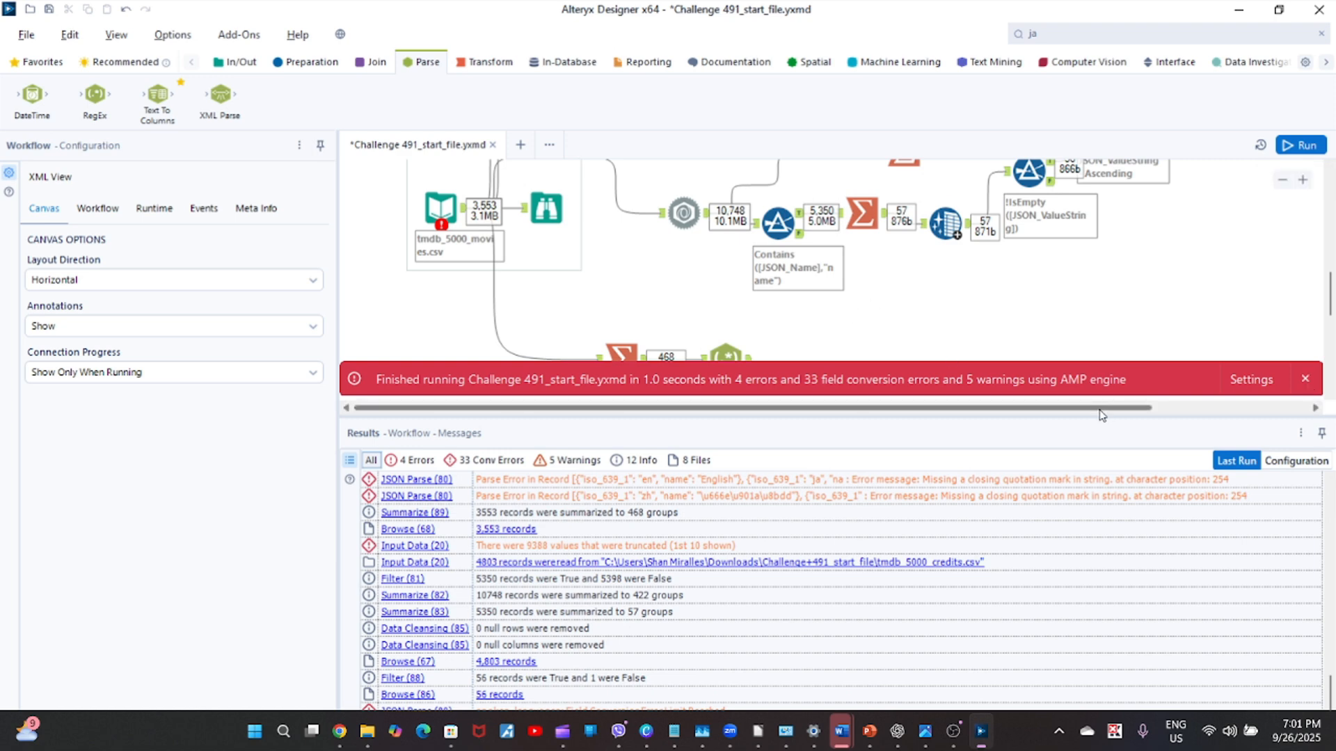
left_click(1302, 379)
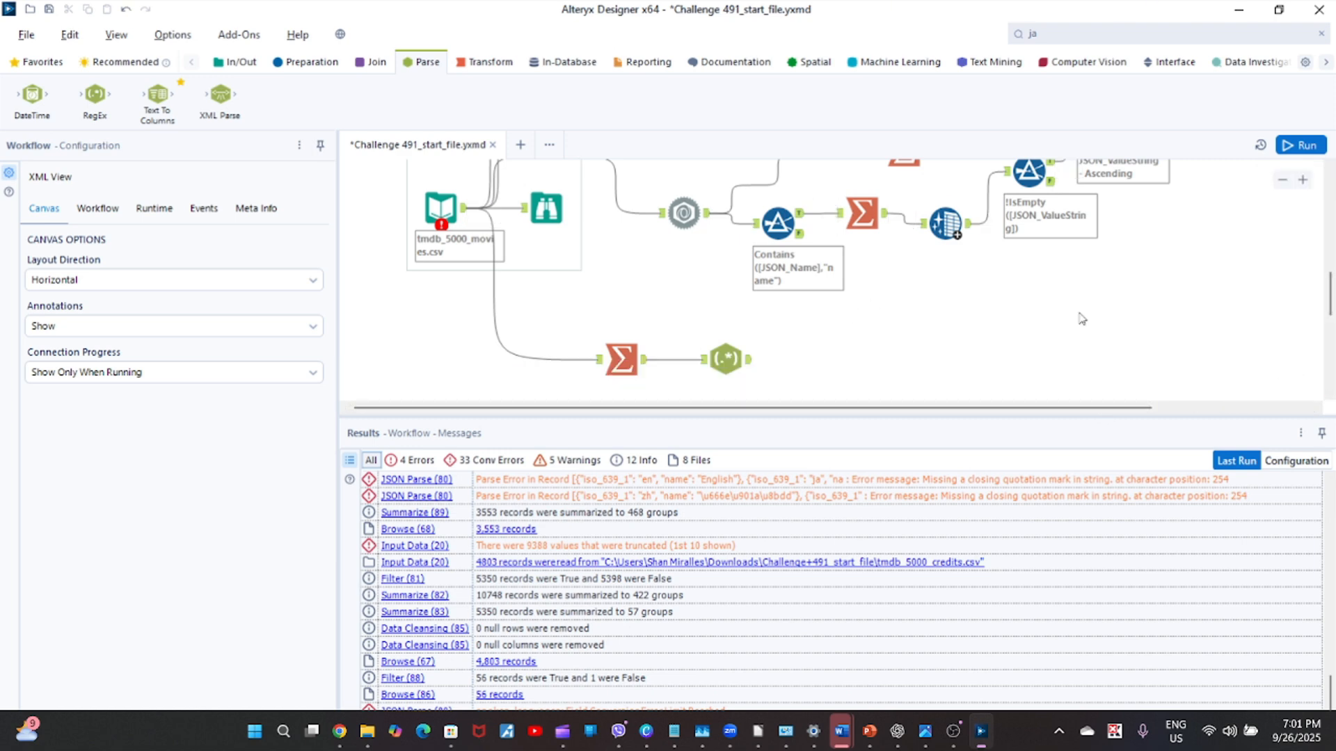
left_click(740, 365)
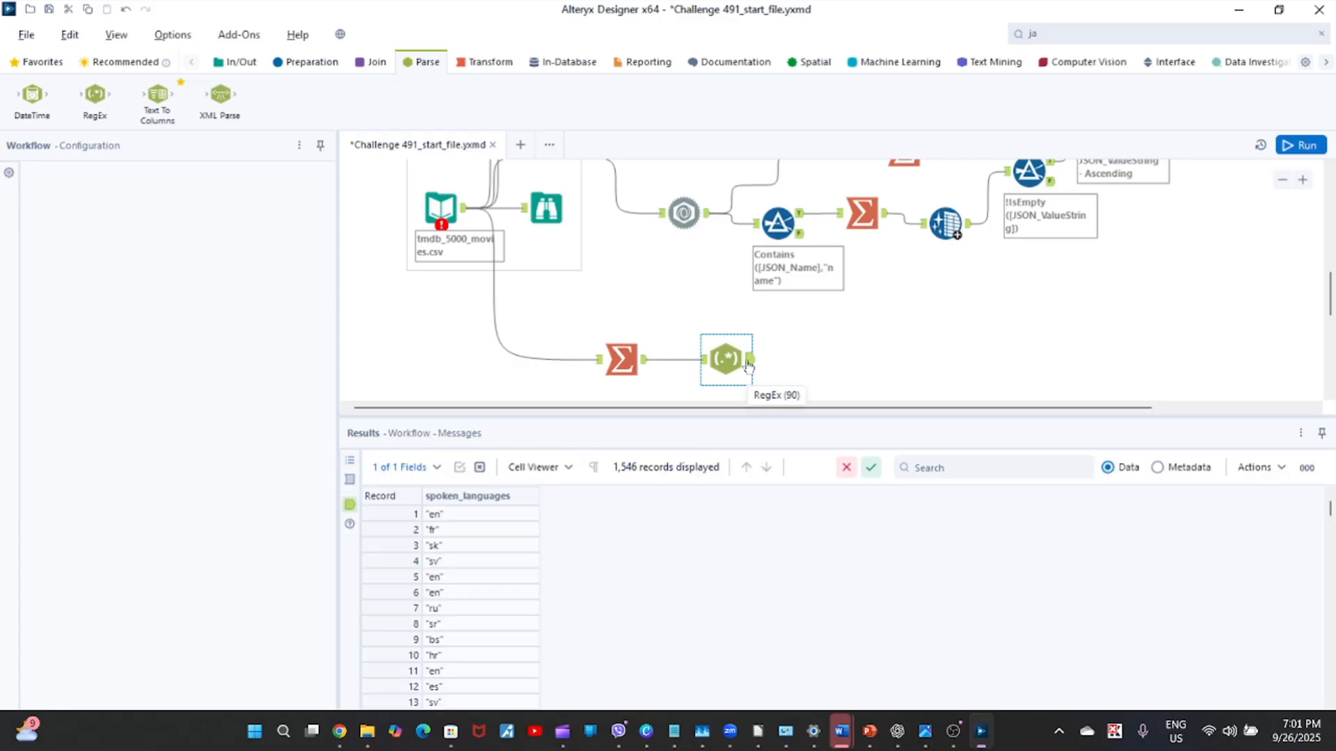
mouse_move(452, 515)
left_mouse_down()
mouse_move(443, 724)
mouse_move(456, 694)
left_mouse_up()
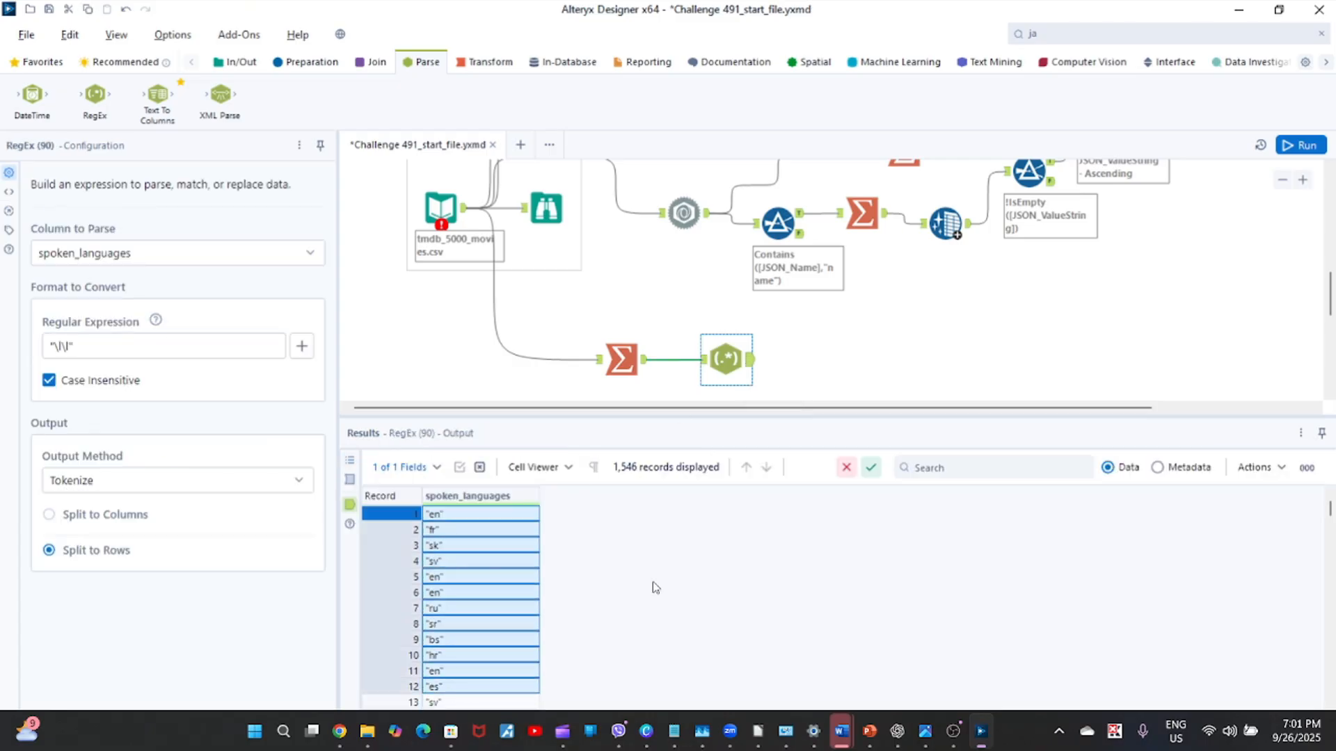
left_click_drag(1329, 513, 1326, 562)
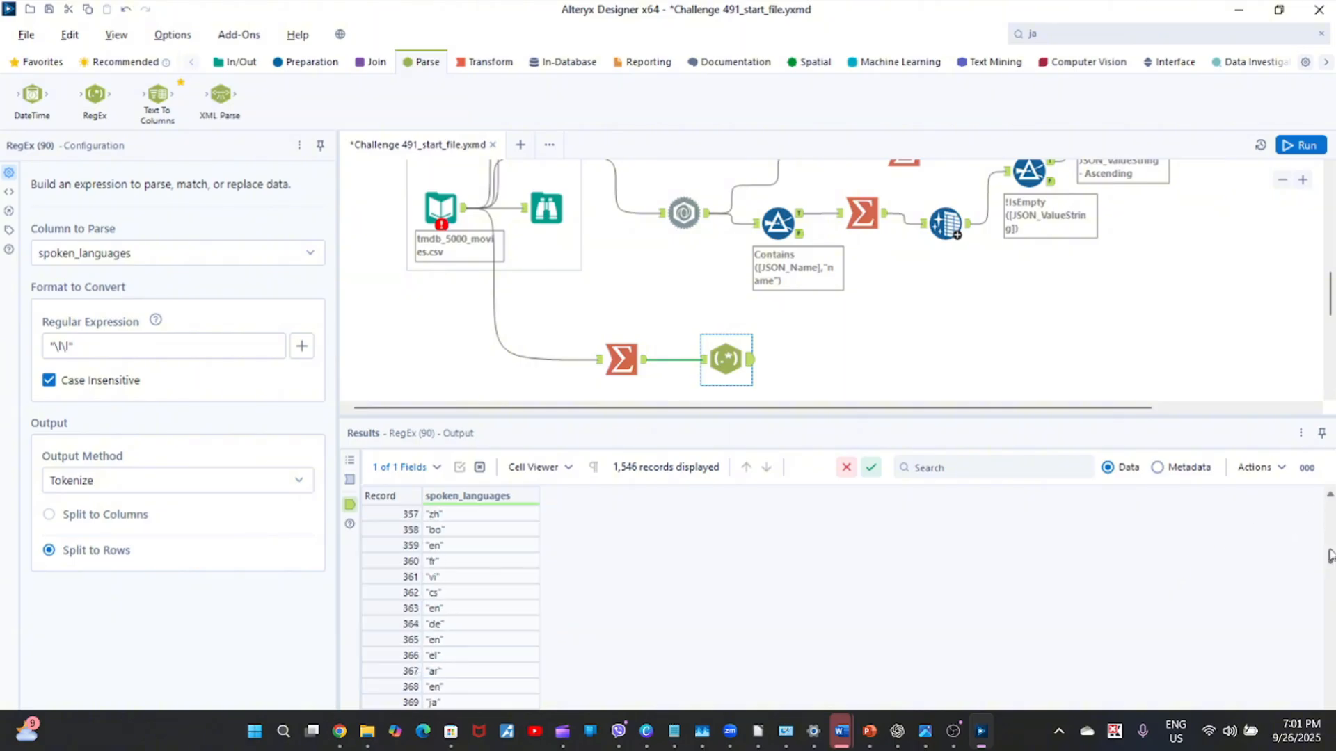
left_click_drag(1329, 563, 1329, 513)
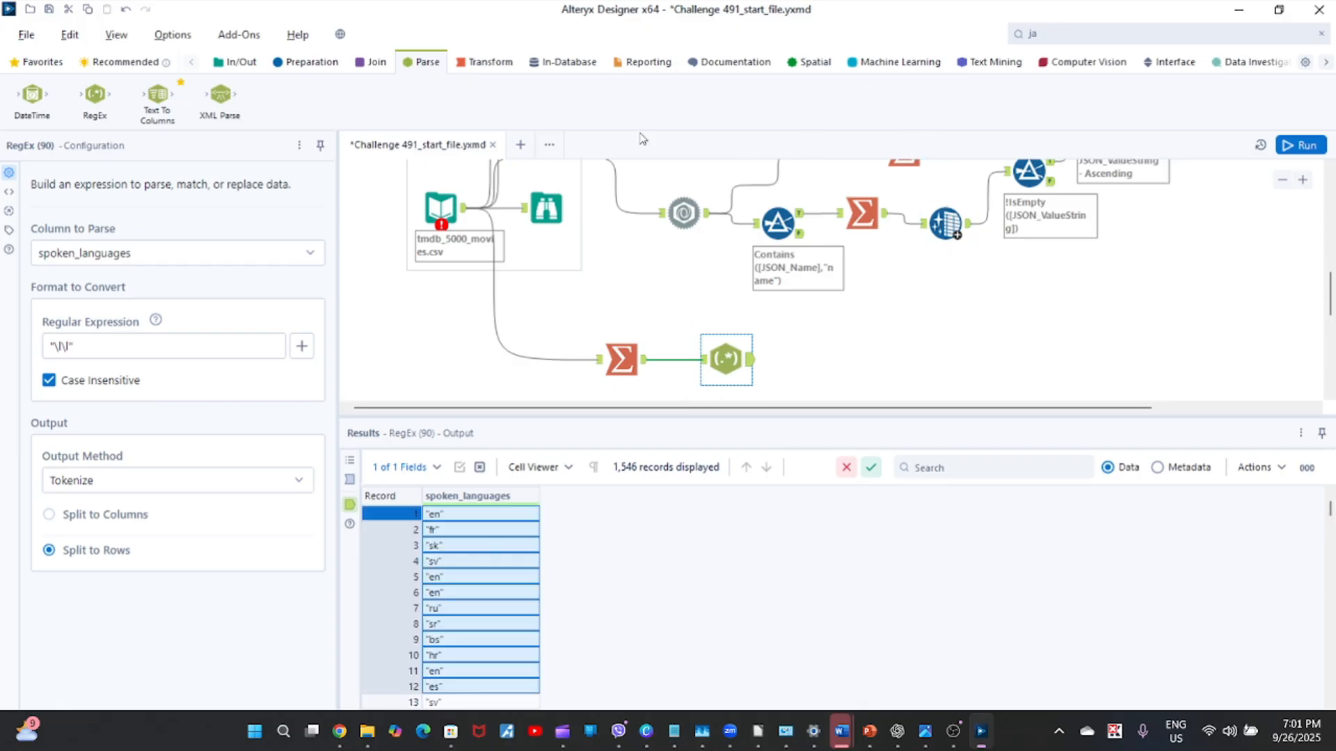
Add a Summarize tool after the RegEx tool, group it by spoken_languages, and run the workflow.
left_click(484, 64)
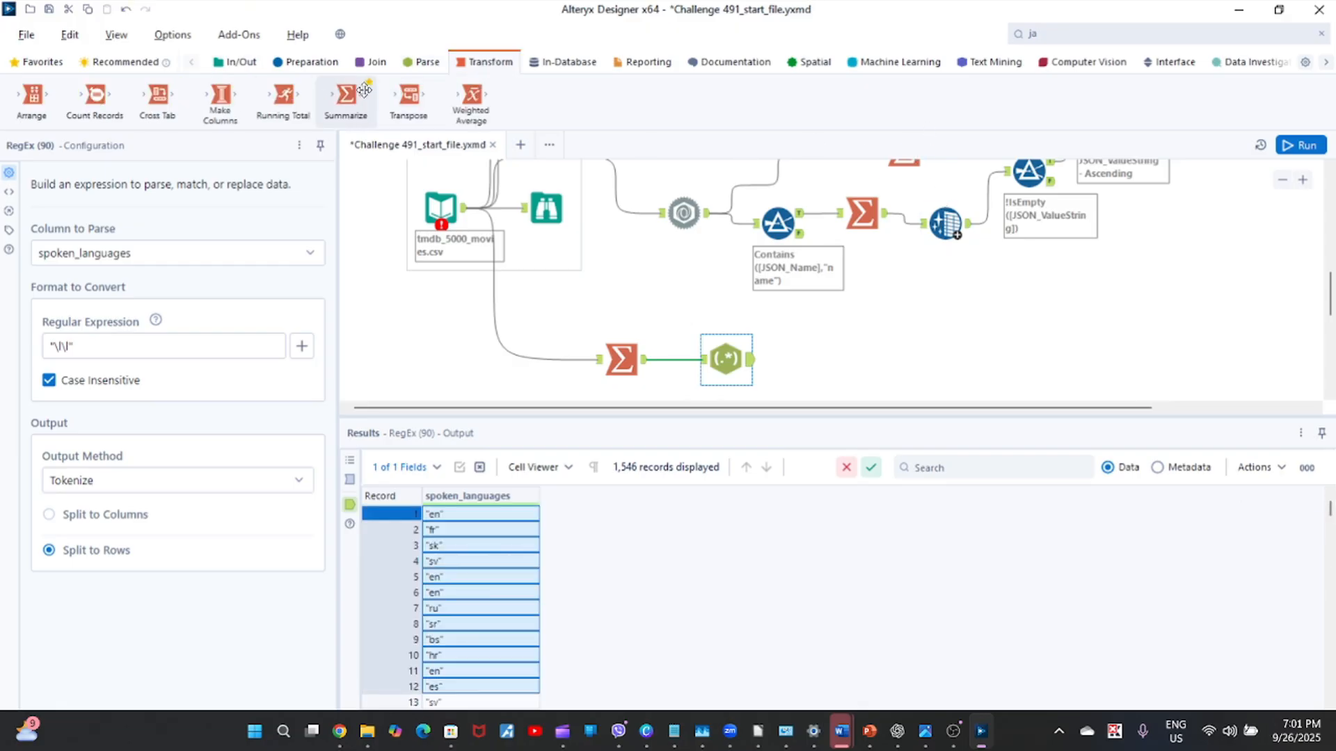
left_click_drag(346, 96, 821, 356)
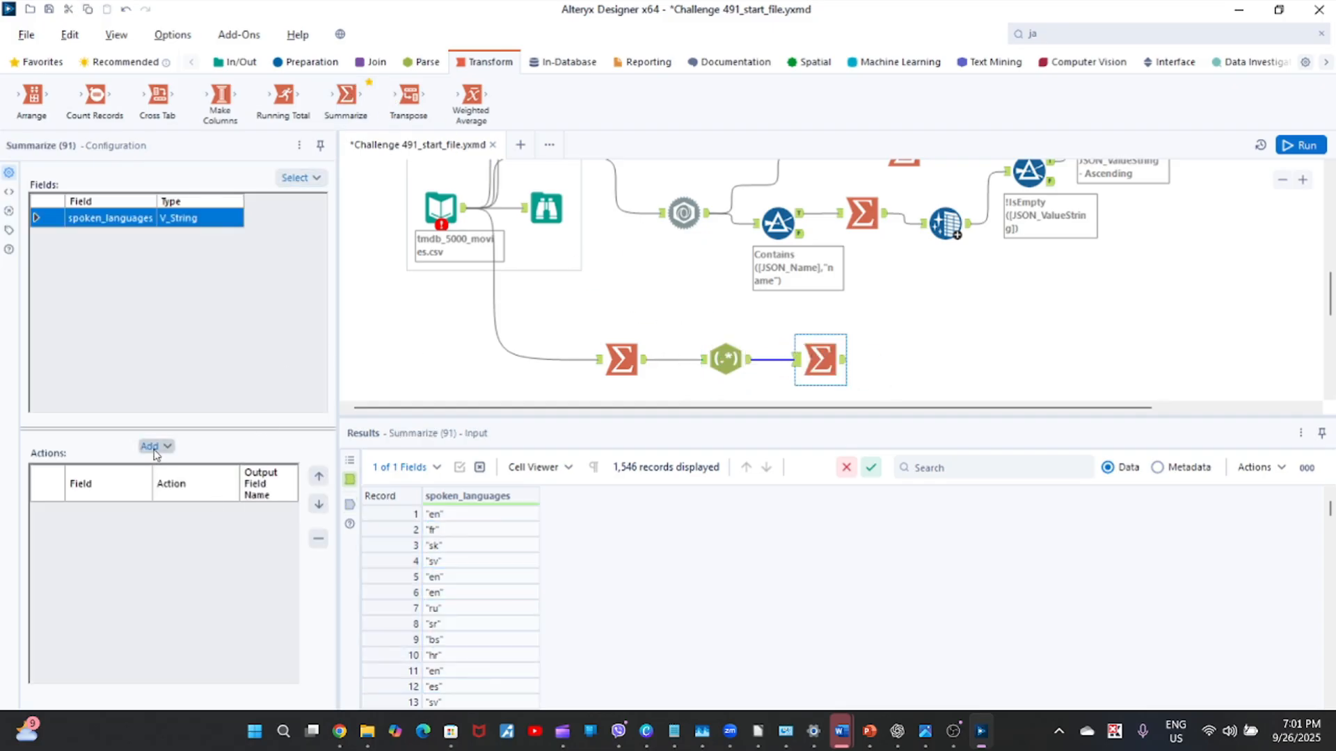
left_click(155, 446)
left_click(189, 448)
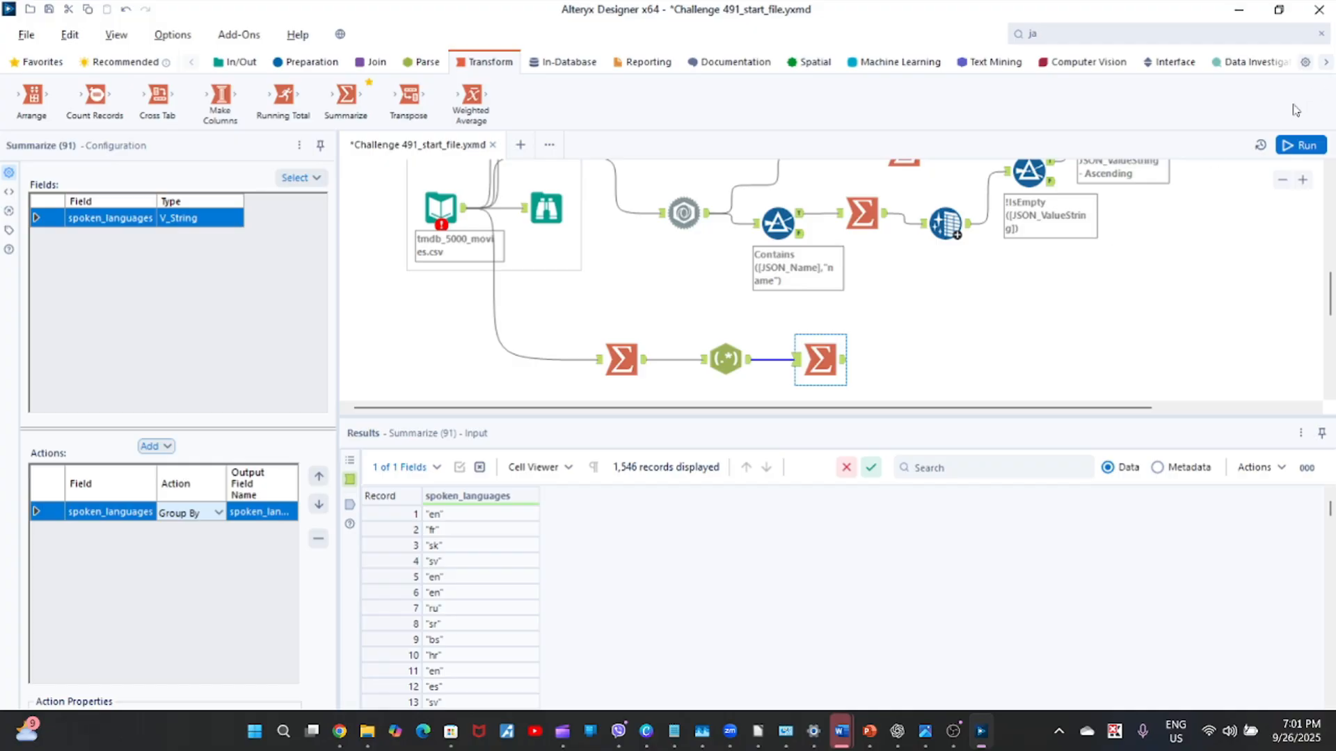
left_click(1003, 308)
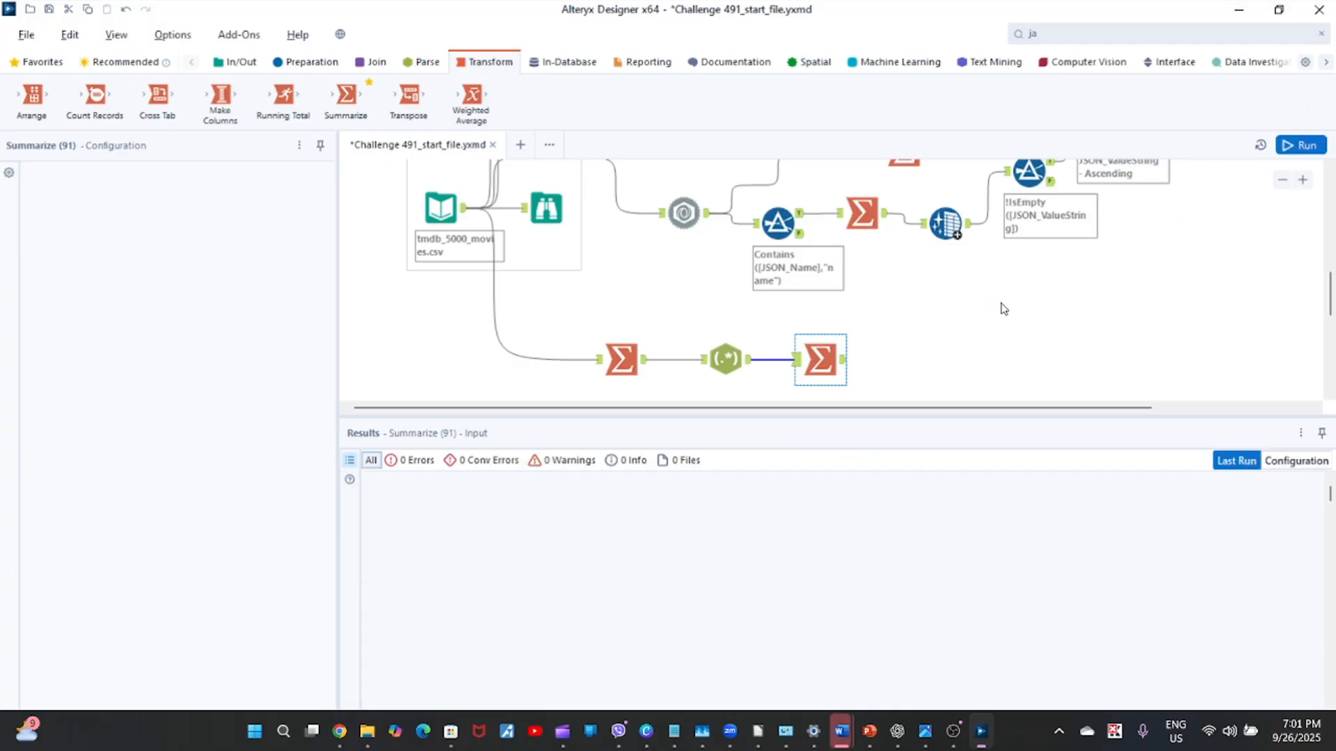
key("ctrl+r")
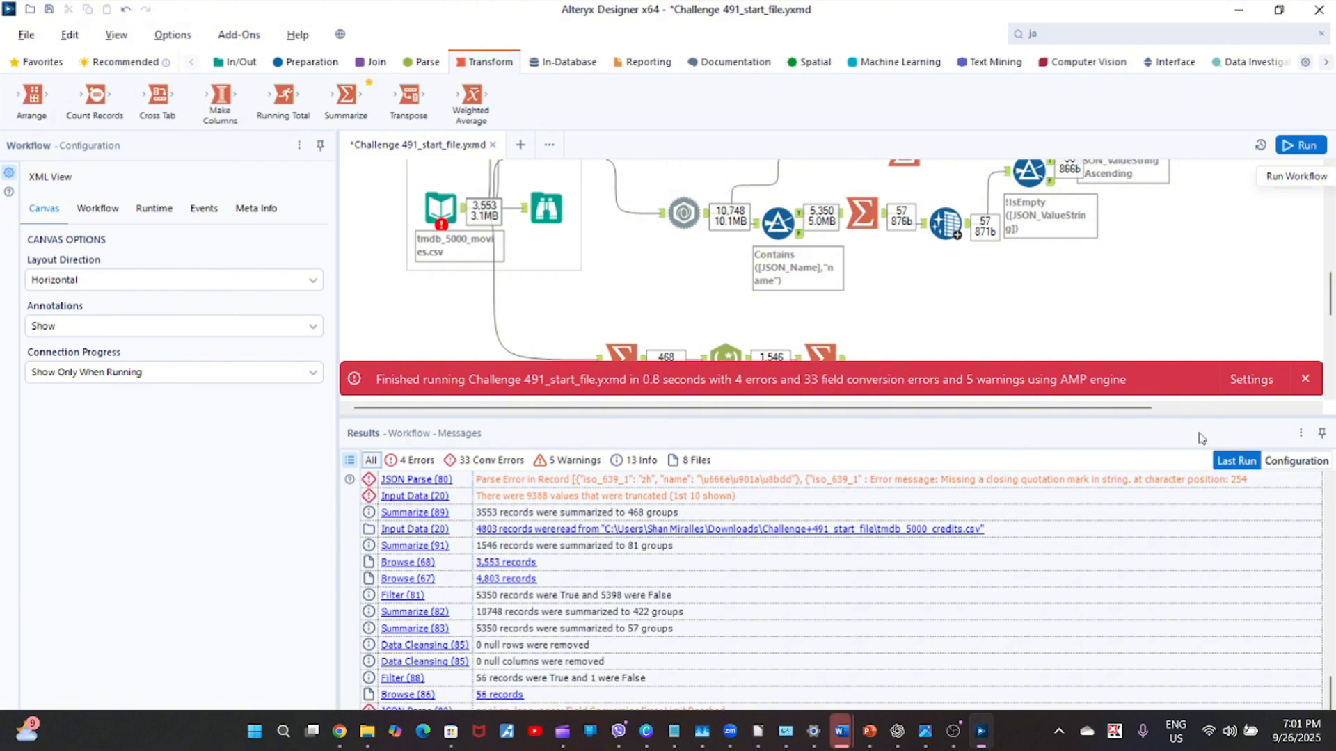
left_click(1306, 387)
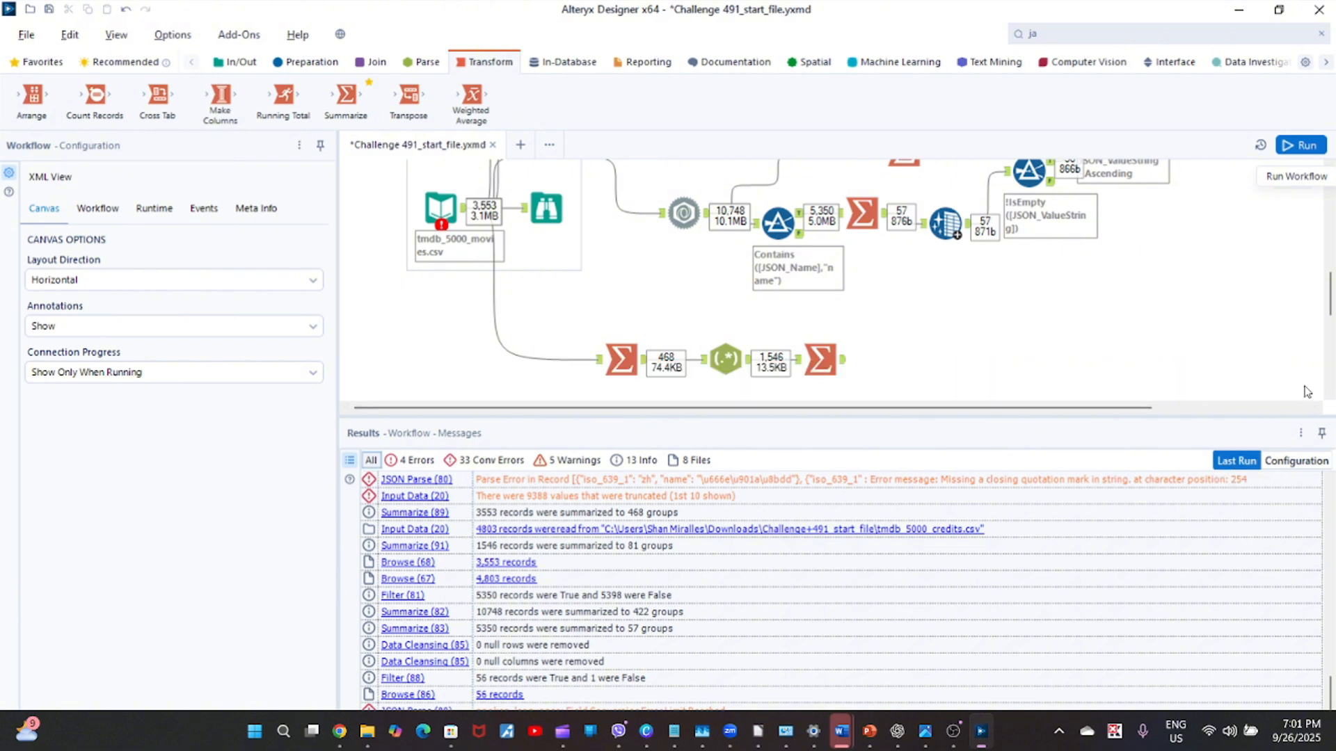
Place an unconnected Filter tool on the empty canvas below the upper branch and show the last Summarize tool's output.
left_click(307, 62)
left_click_drag(282, 94, 1133, 287)
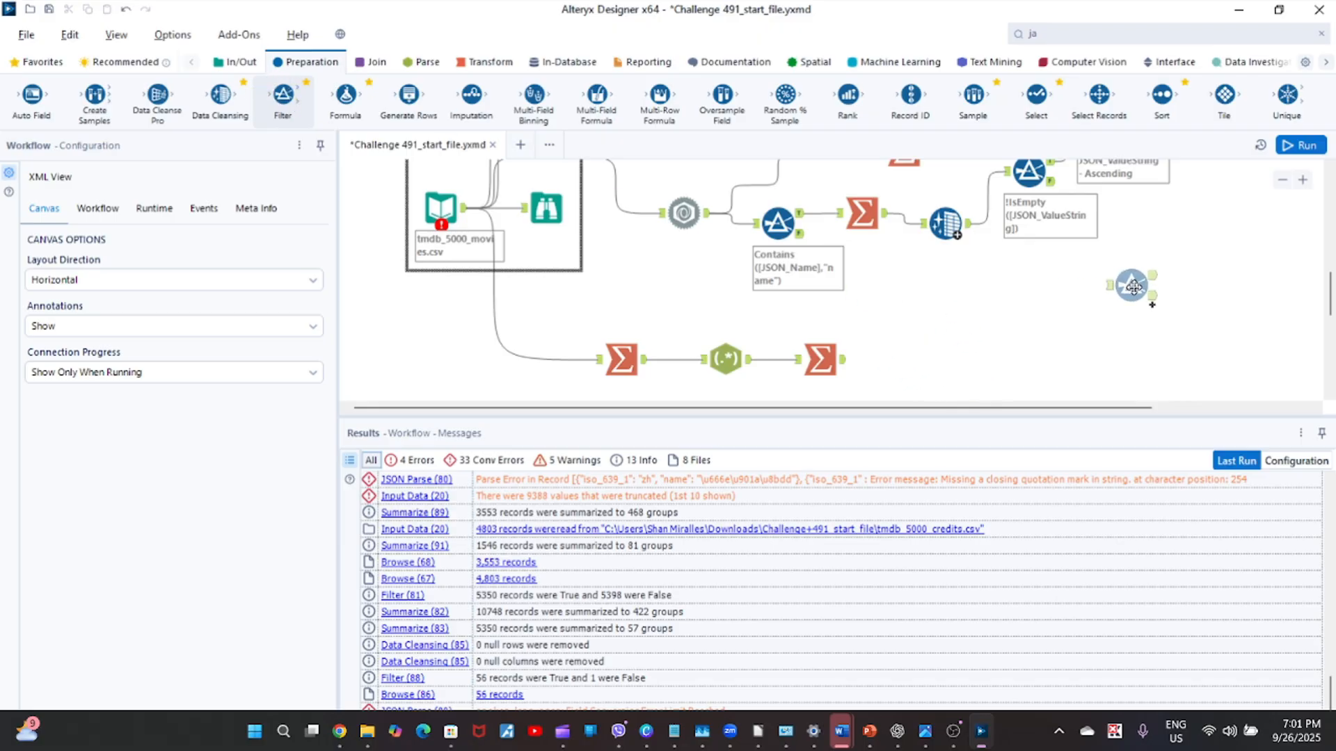
left_click(843, 363)
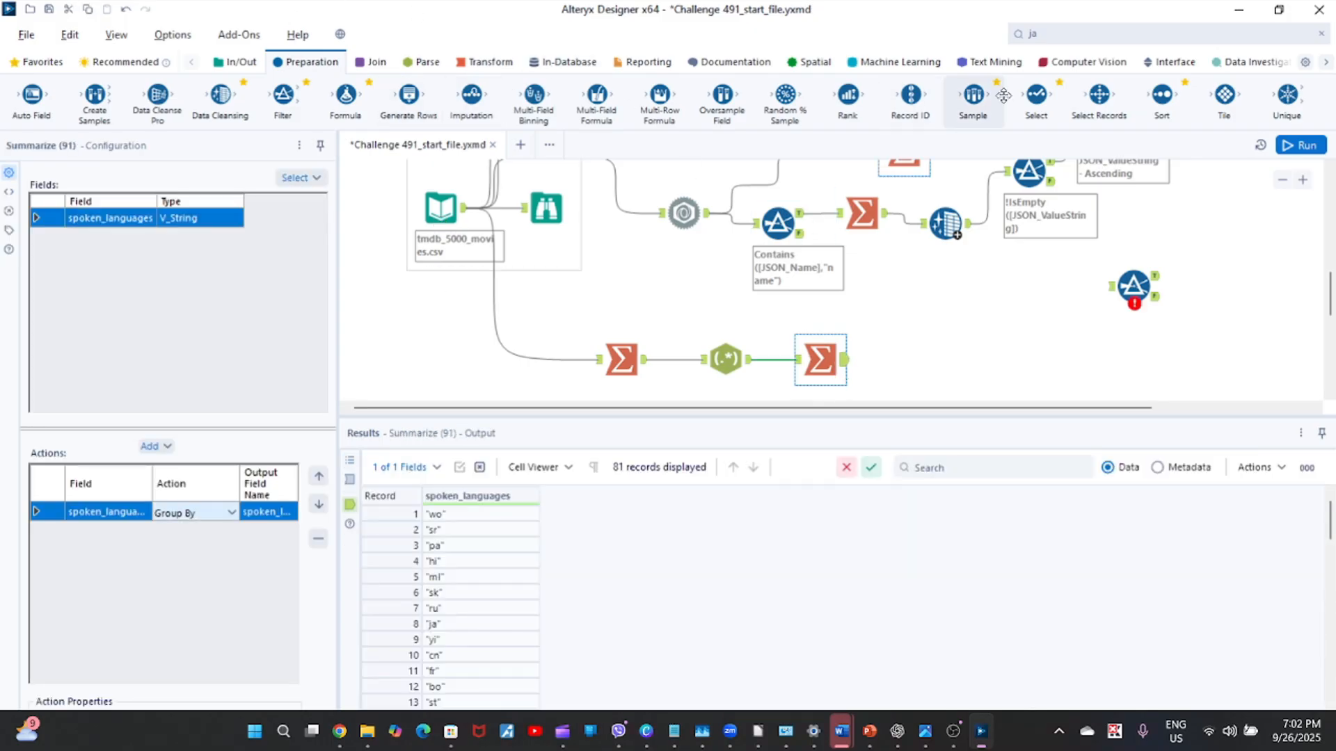
Add a Sort tool after the last Summarize, sort by spoken_languages ascending, and run the workflow.
left_click_drag(1161, 101, 904, 349)
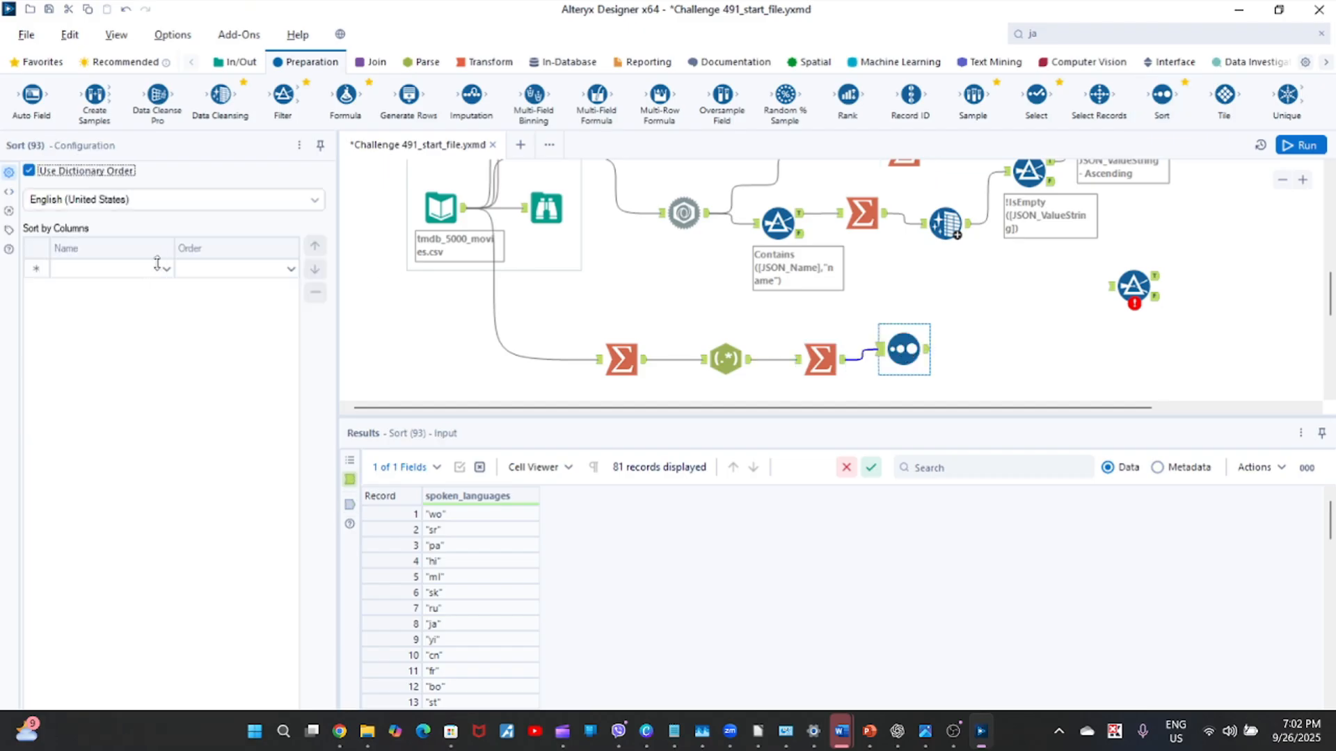
left_click(164, 266)
left_click(163, 272)
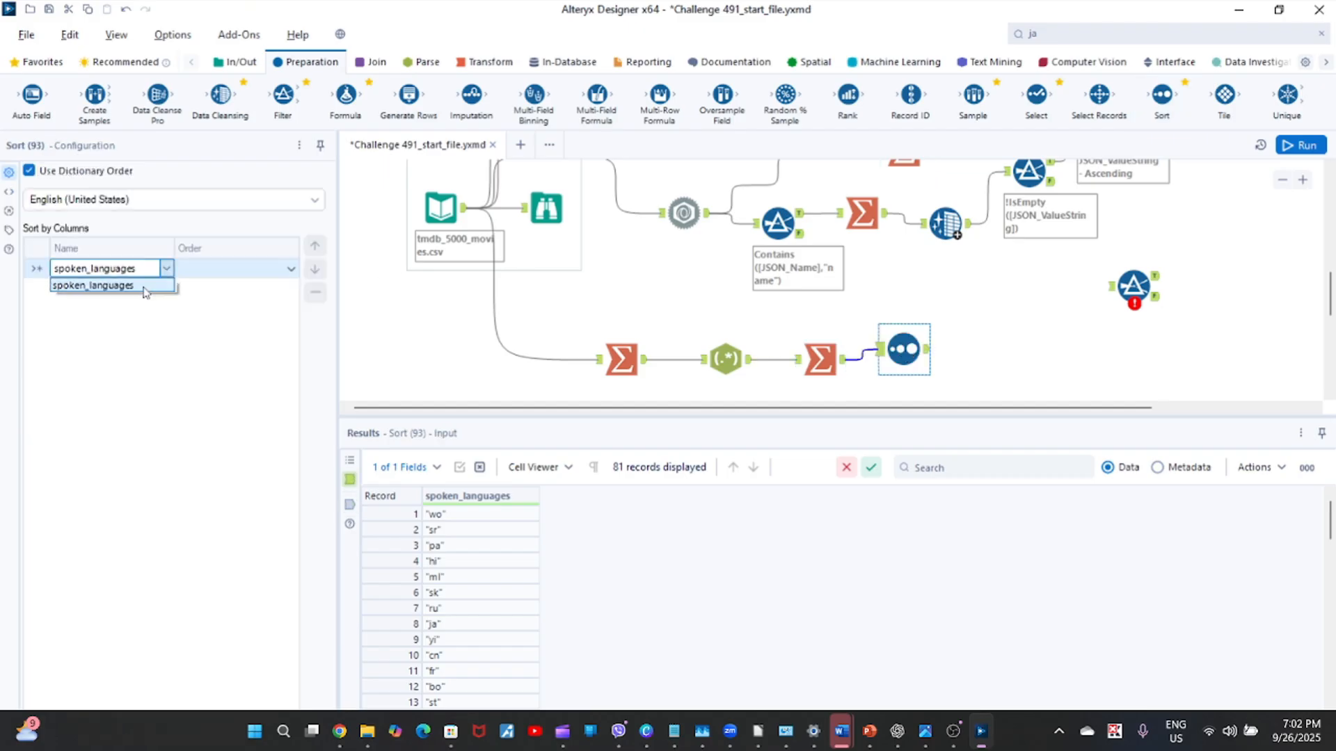
left_click(147, 290)
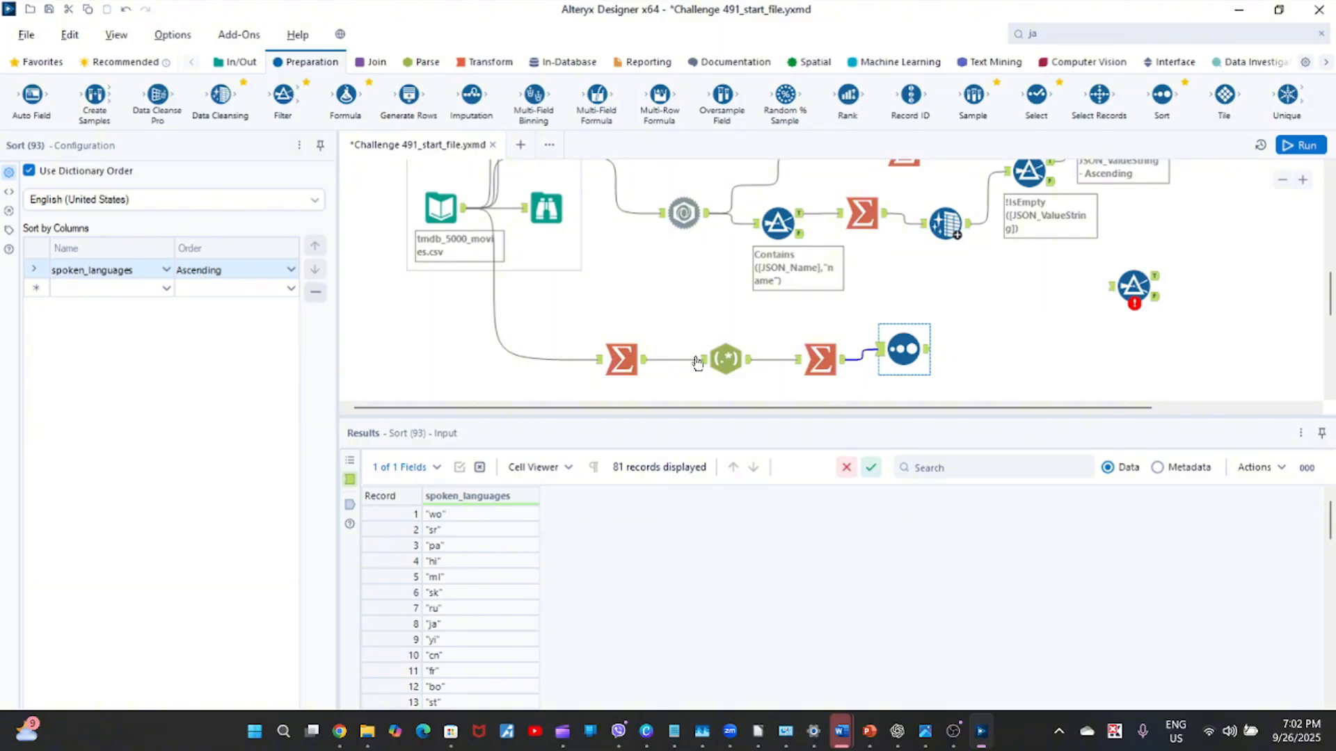
left_click(968, 359)
key("ctrl+r")
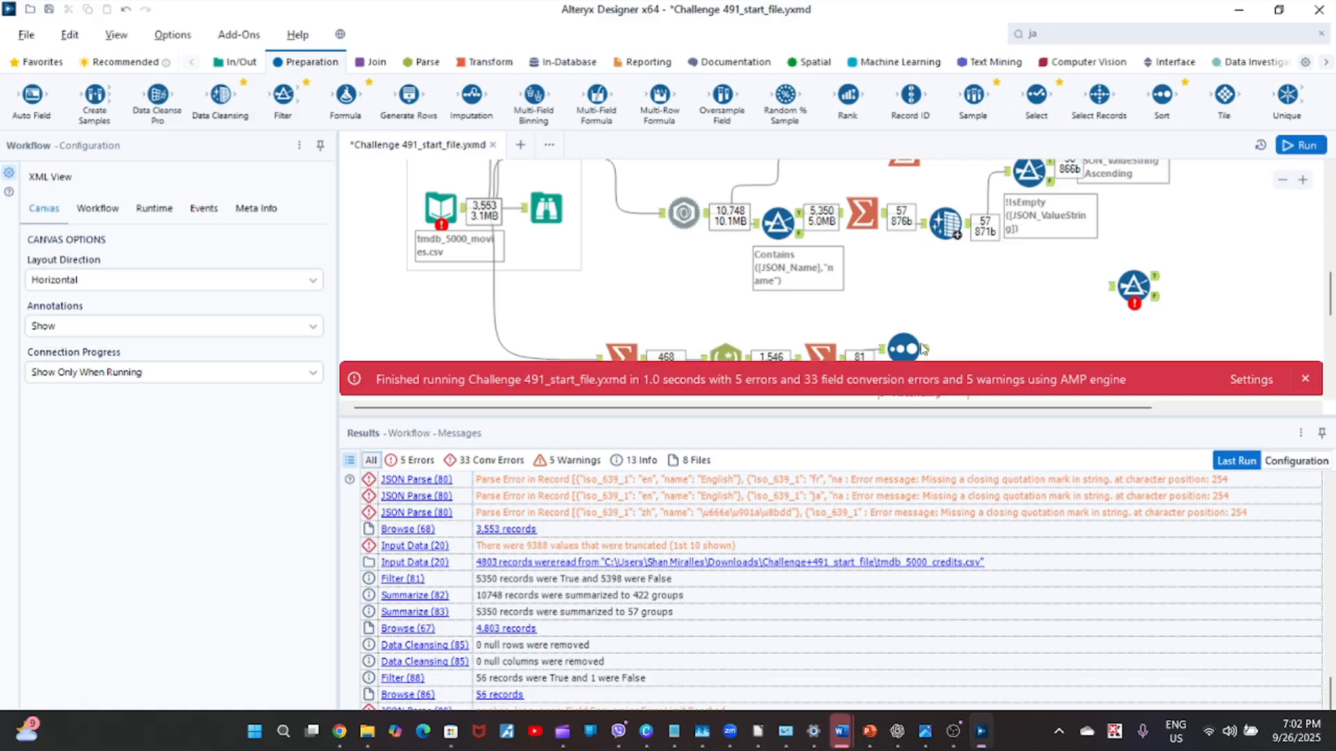
Show the lower branch's Sort output and attach the unconnected Filter tool after that Sort.
left_click(1307, 380)
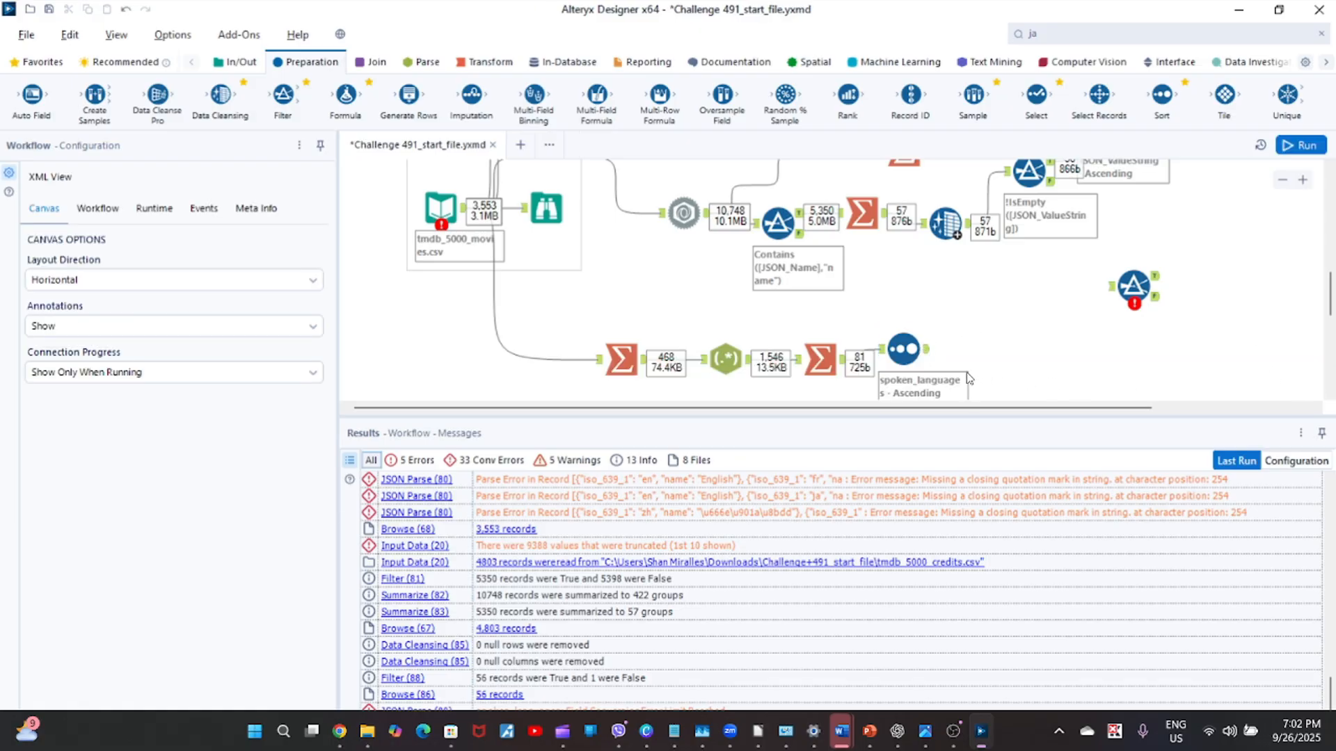
left_click(928, 354)
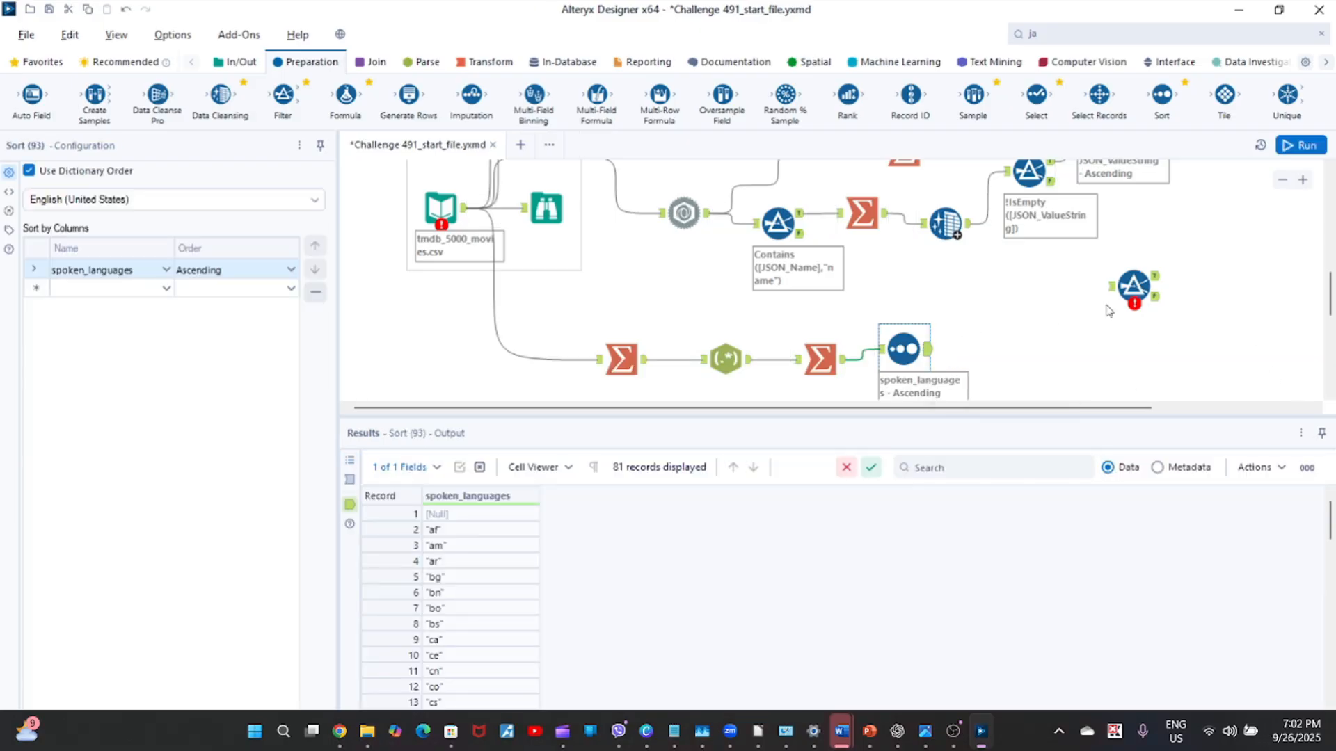
left_click_drag(1134, 286, 998, 348)
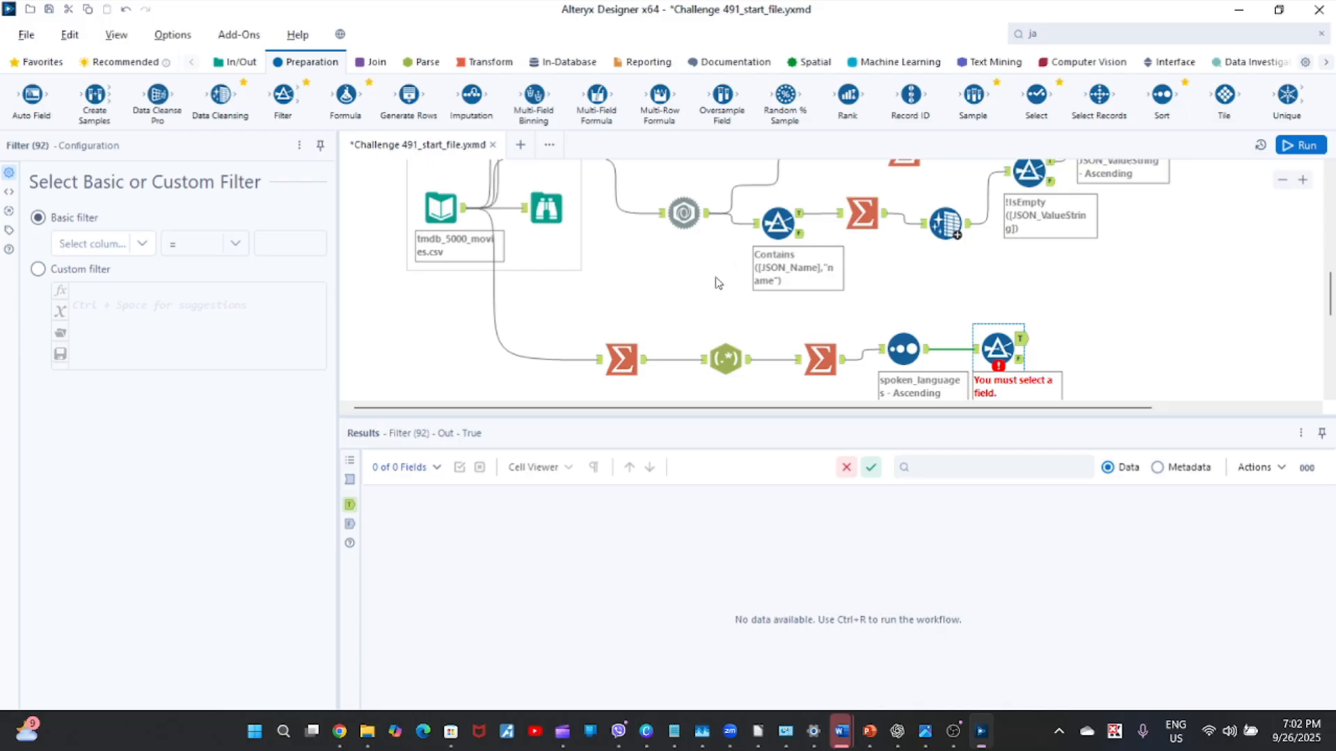
Set the Filter to keep rows where spoken_languages Is not null, and run the workflow.
left_click(153, 250)
left_click(130, 267)
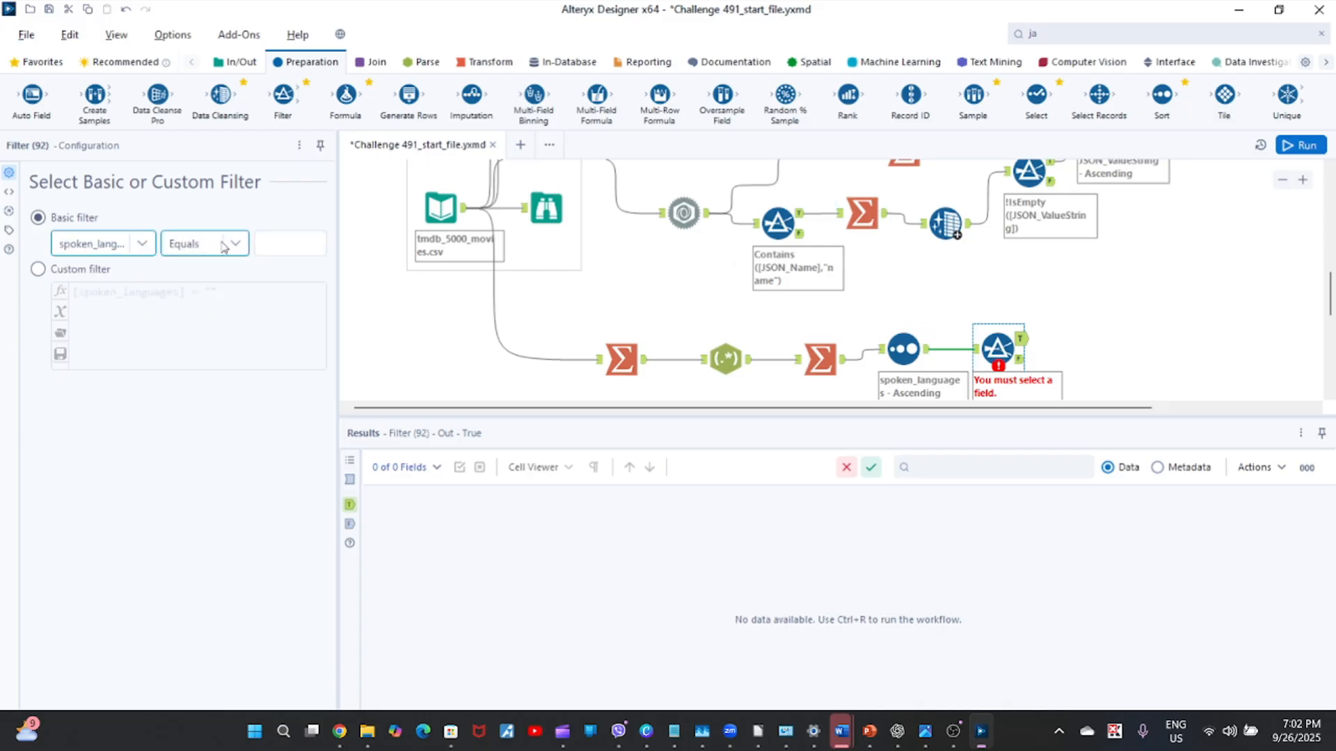
left_click(233, 240)
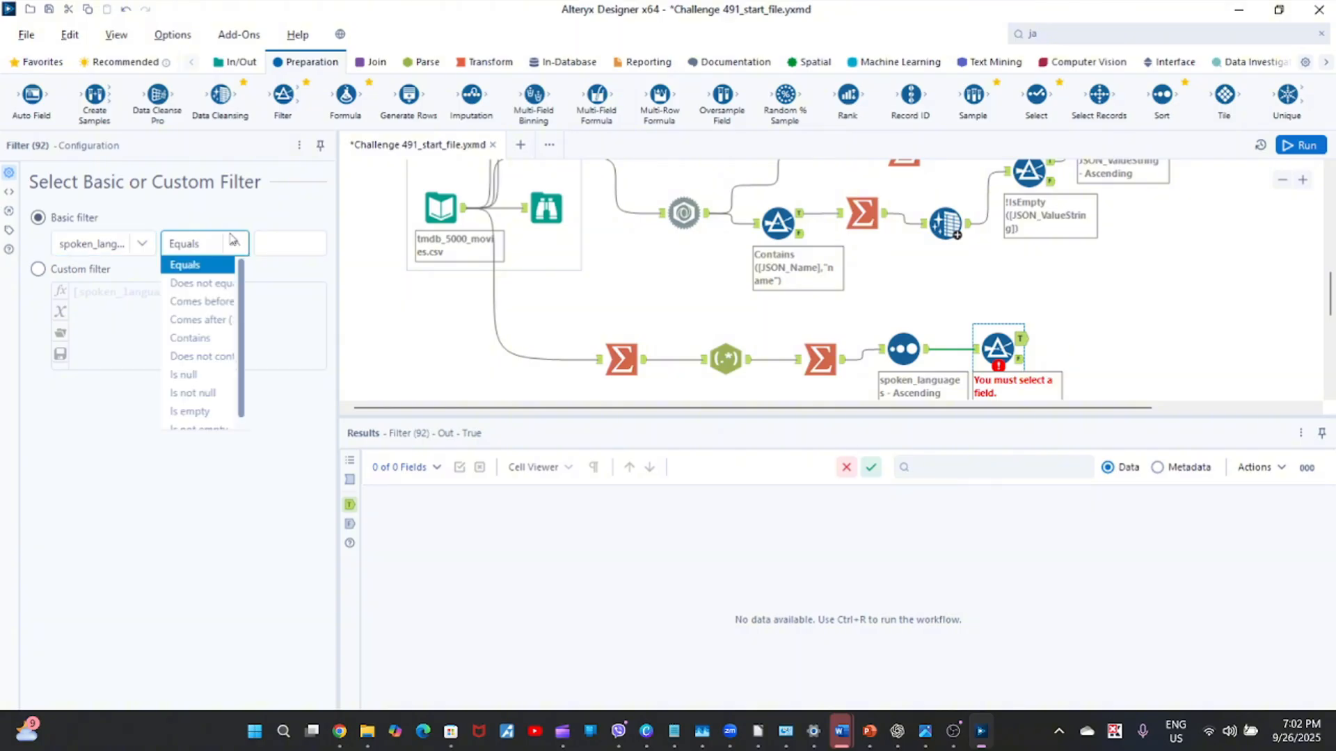
left_click(200, 393)
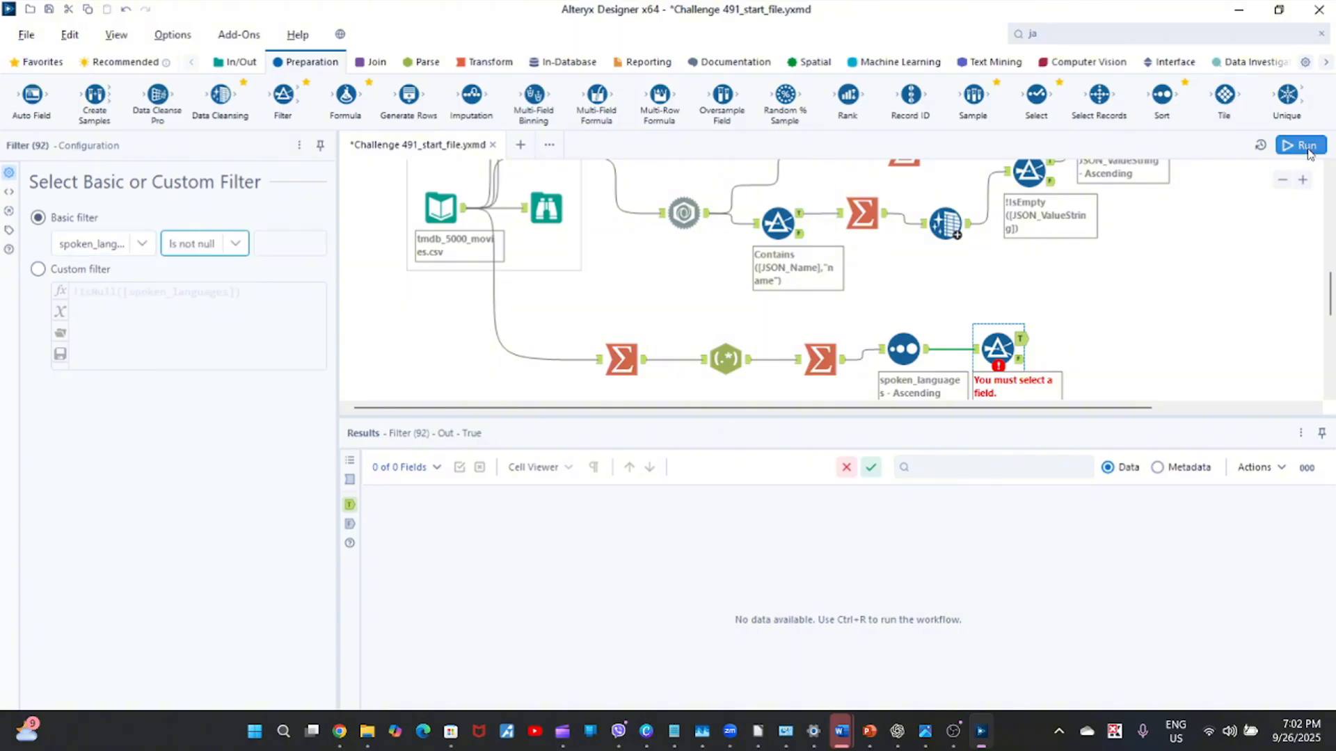
left_click(1168, 290)
key("ctrl+r")
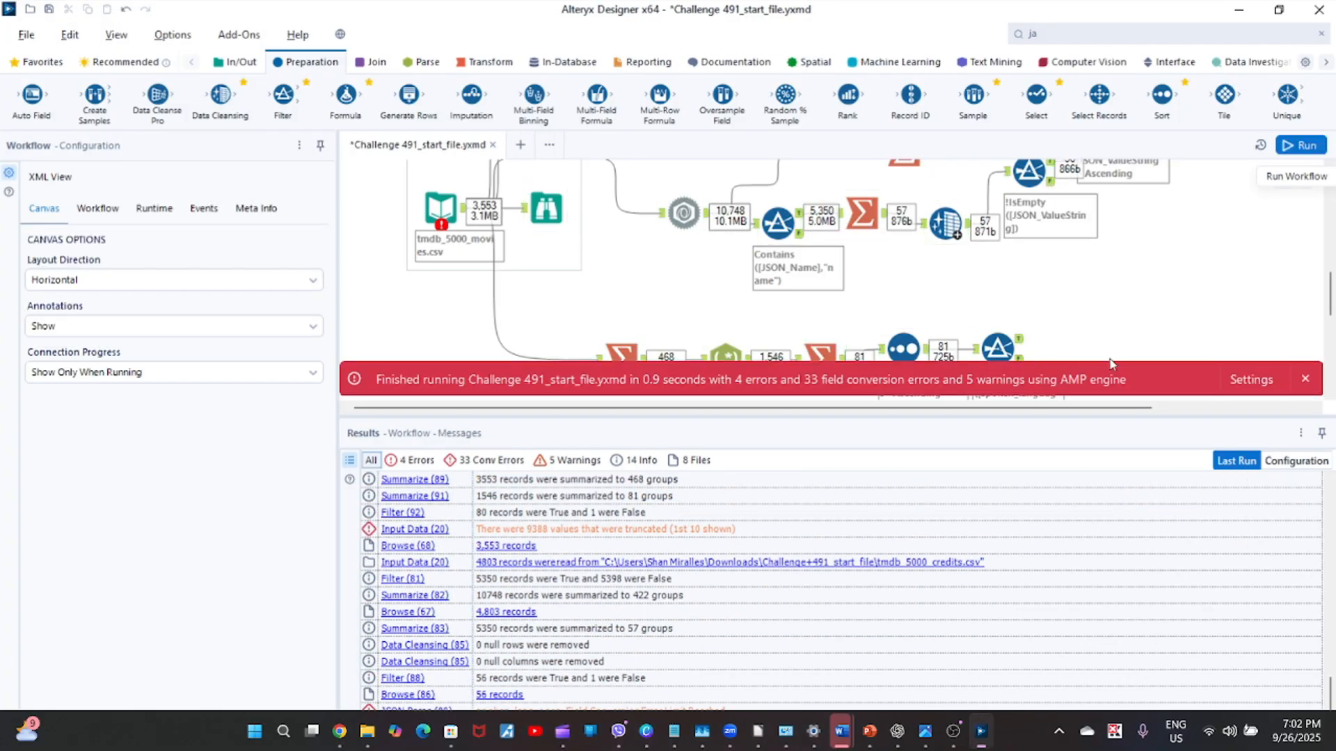
Review the language codes in the new Filter's True output in an enlarged results view, through to the end of the list.
left_click(1307, 381)
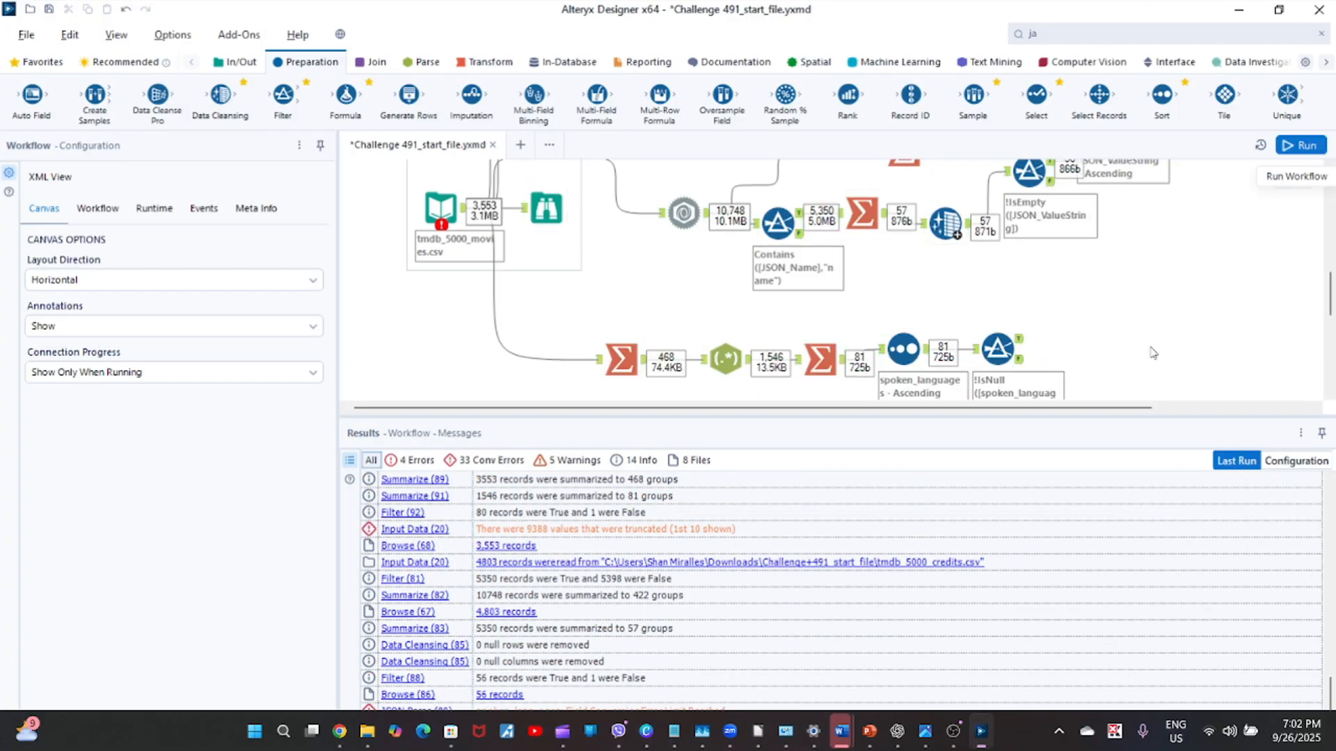
left_click(1020, 341)
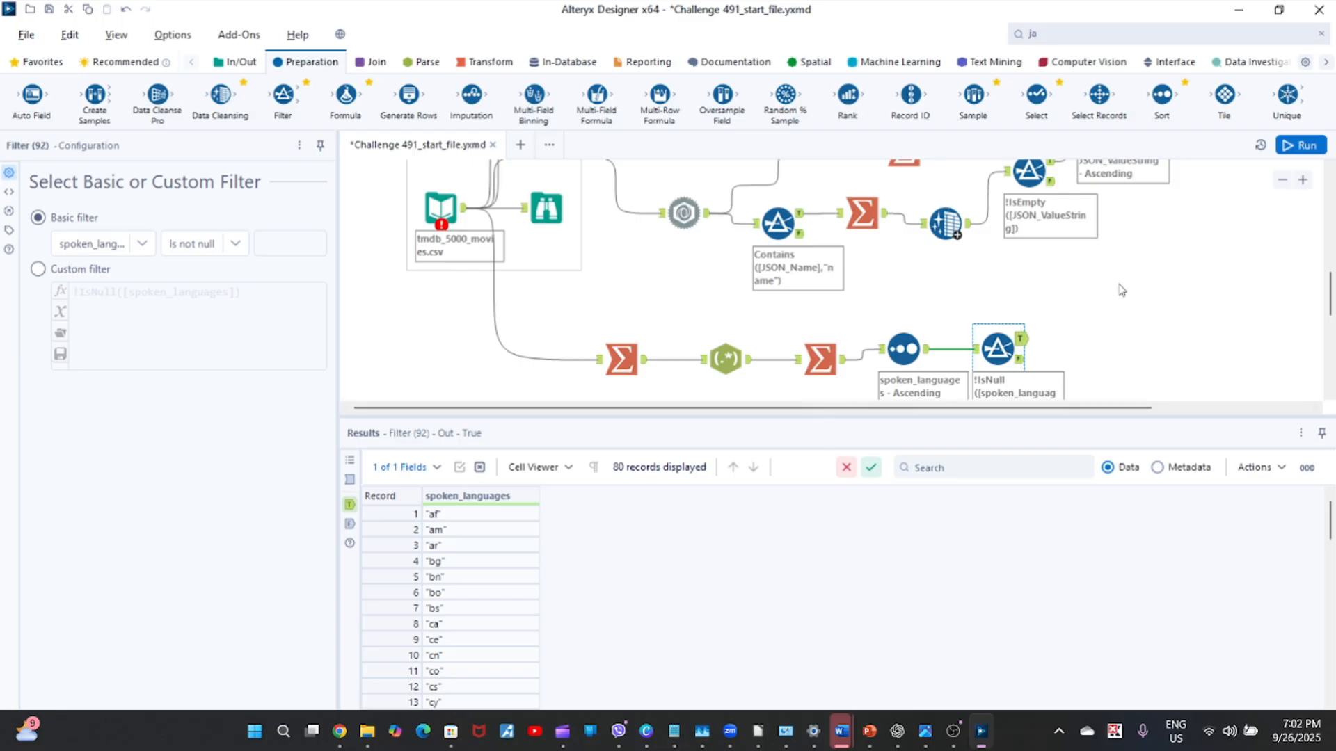
mouse_move(1328, 296)
left_mouse_down()
mouse_move(1329, 259)
mouse_move(1329, 310)
left_mouse_up()
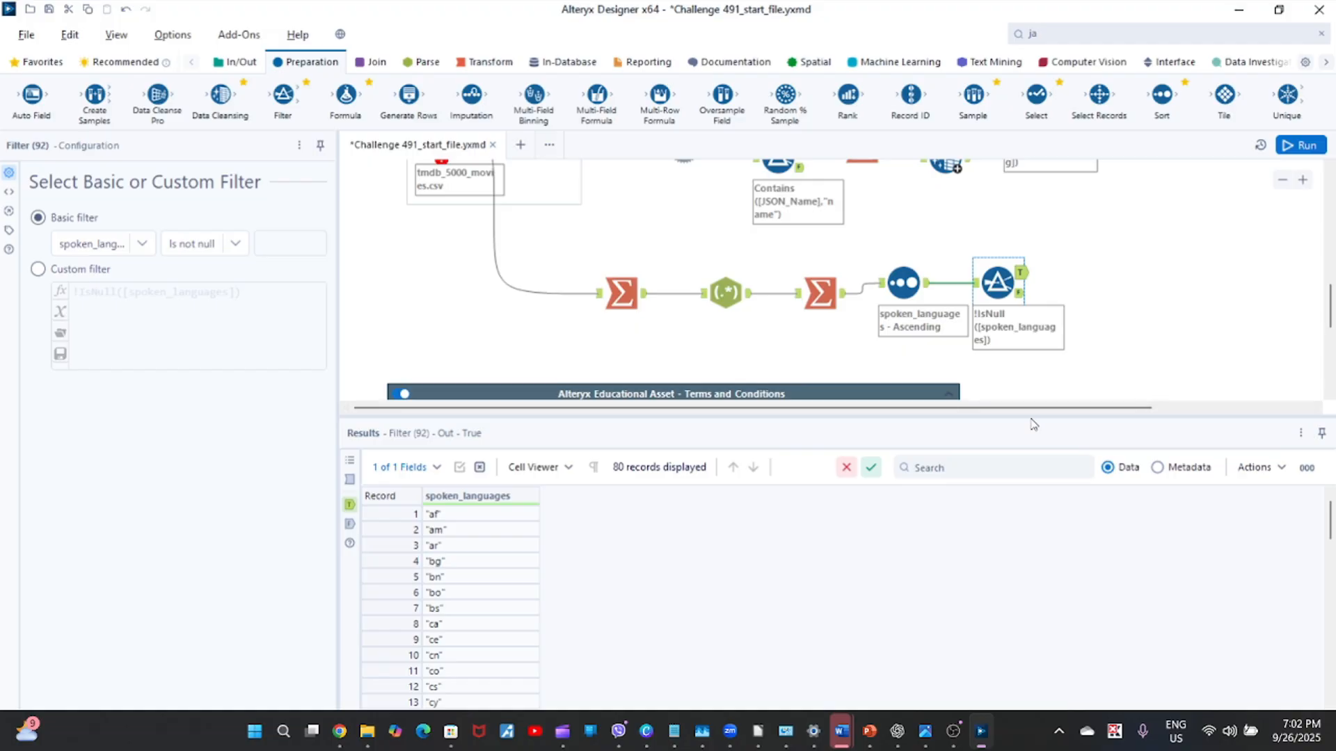
left_click_drag(1028, 416, 1009, 268)
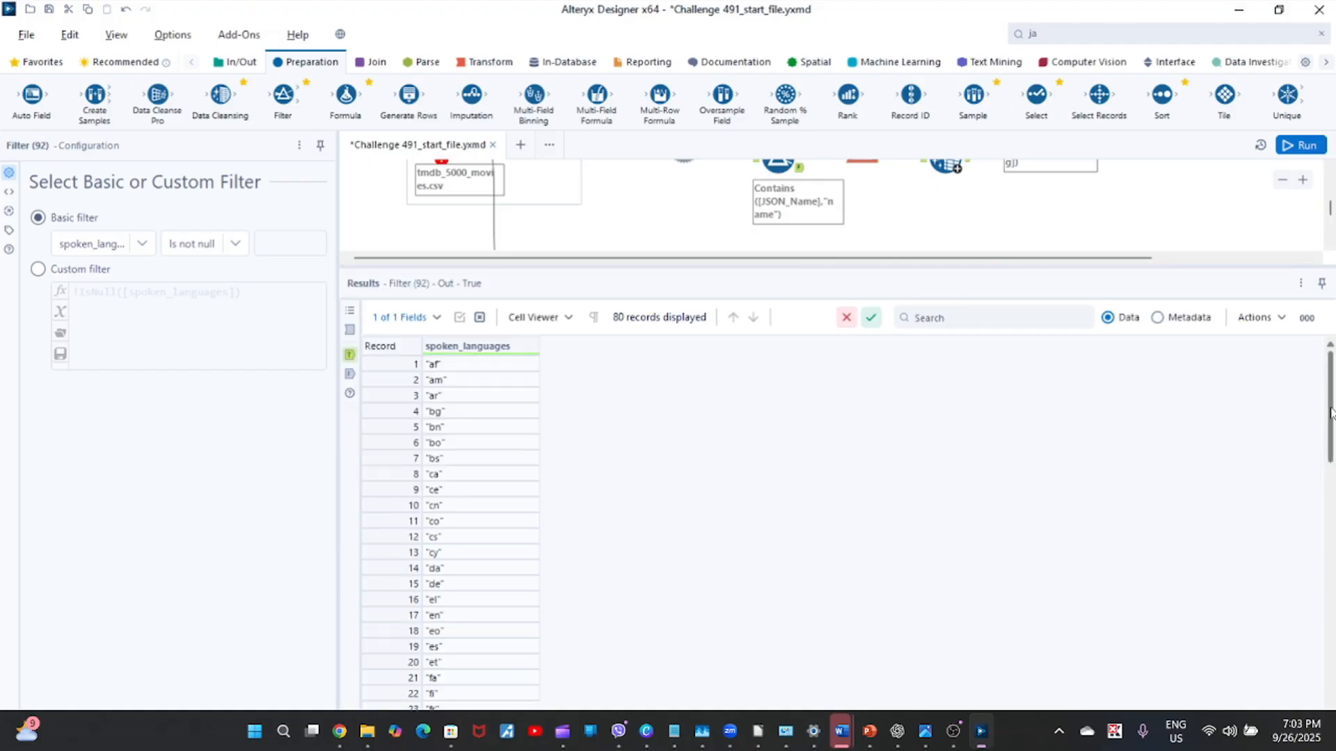
left_click_drag(1330, 412, 1333, 663)
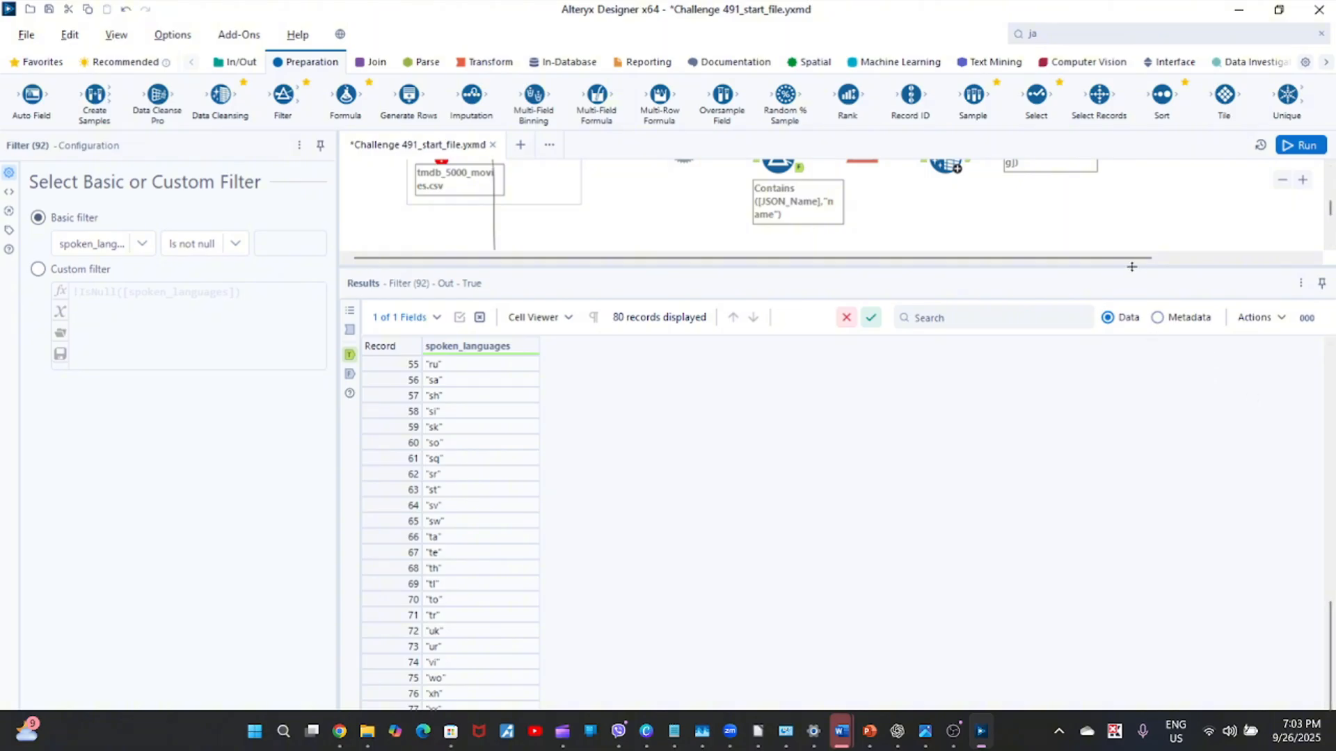
Restore the larger canvas view and show the JSON Parse branch's final Browse output for comparison.
left_click_drag(1131, 266, 1132, 486)
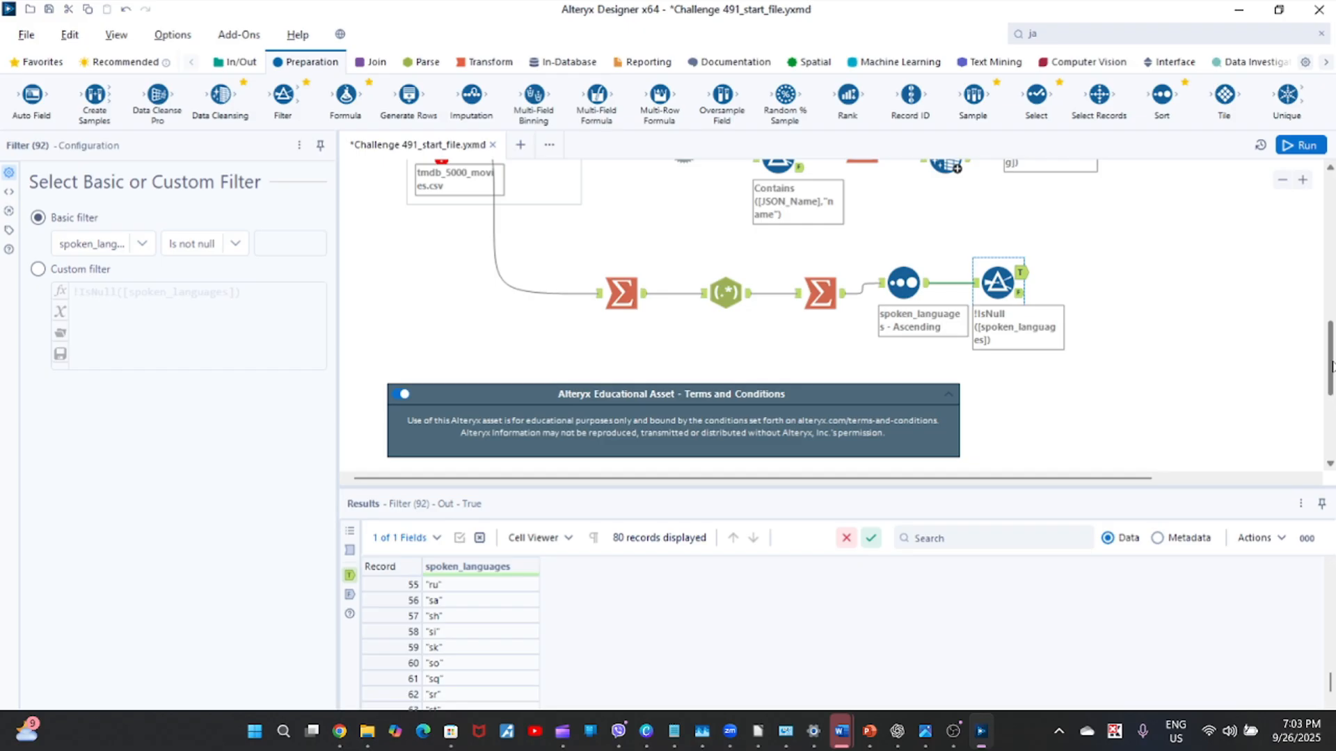
left_click_drag(1331, 367, 1332, 324)
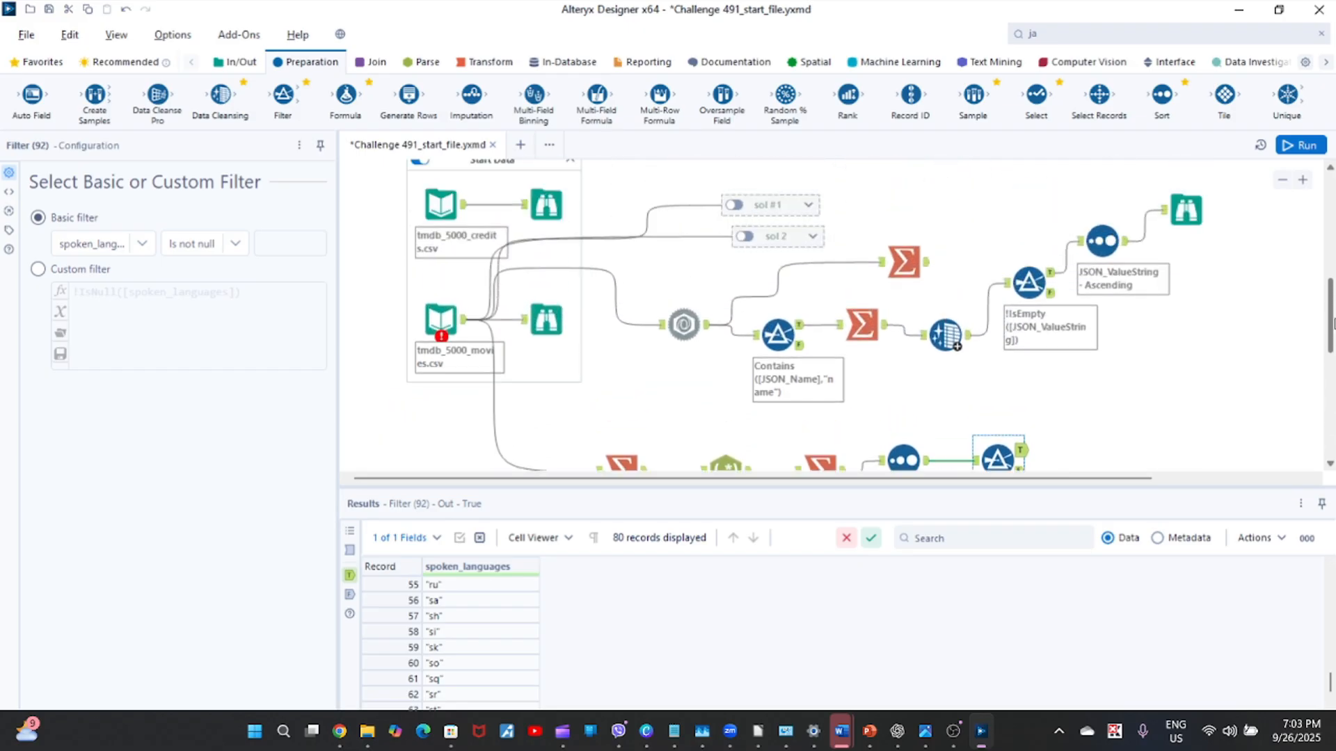
left_click(1179, 213)
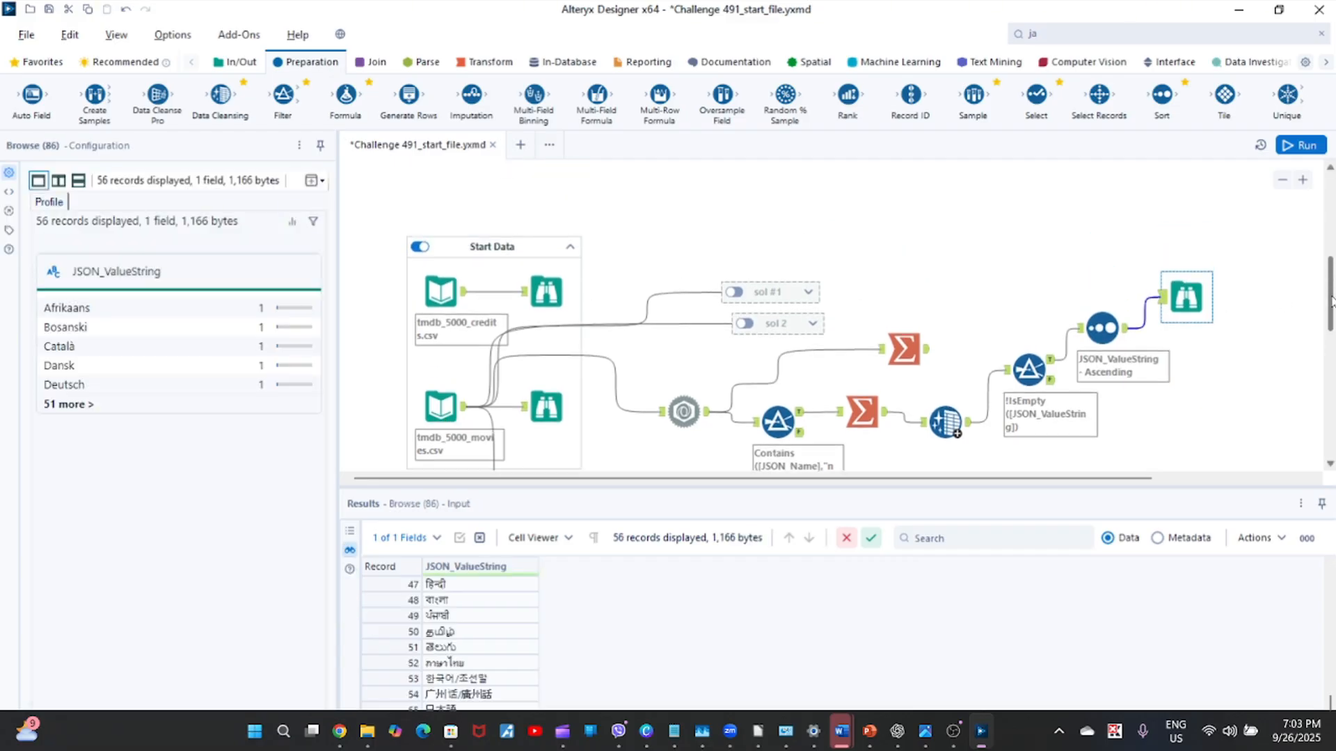
scroll(1321, 307, "up", 3)
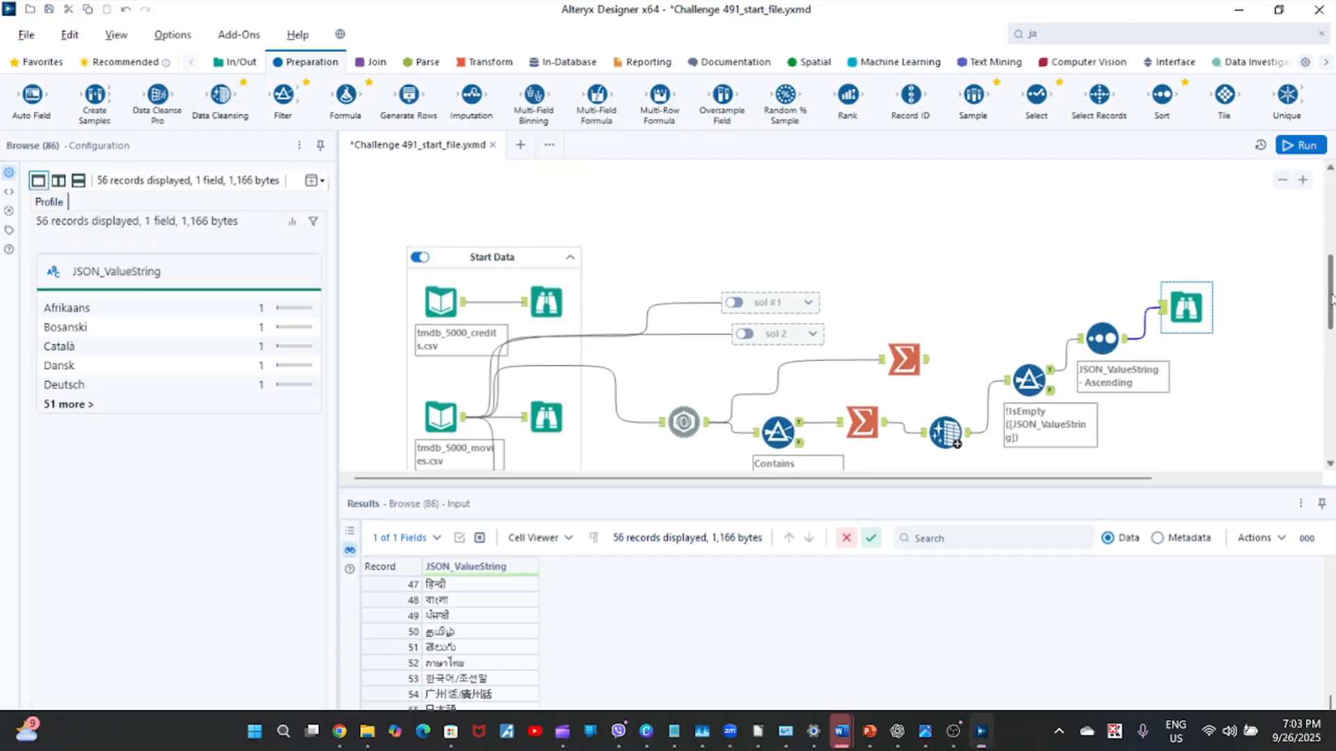
Switch to the Google Meet call in the browser and stop presenting the screen.
left_click(1238, 9)
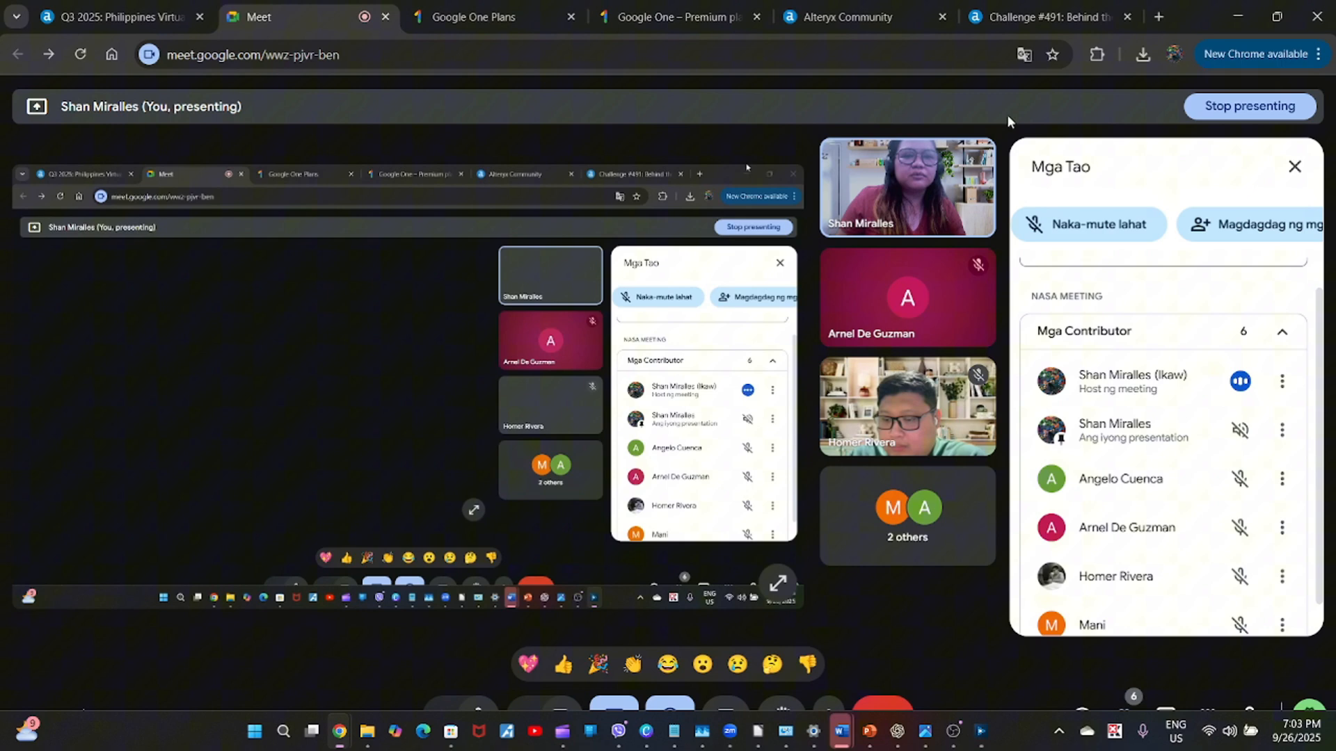
left_click(609, 713)
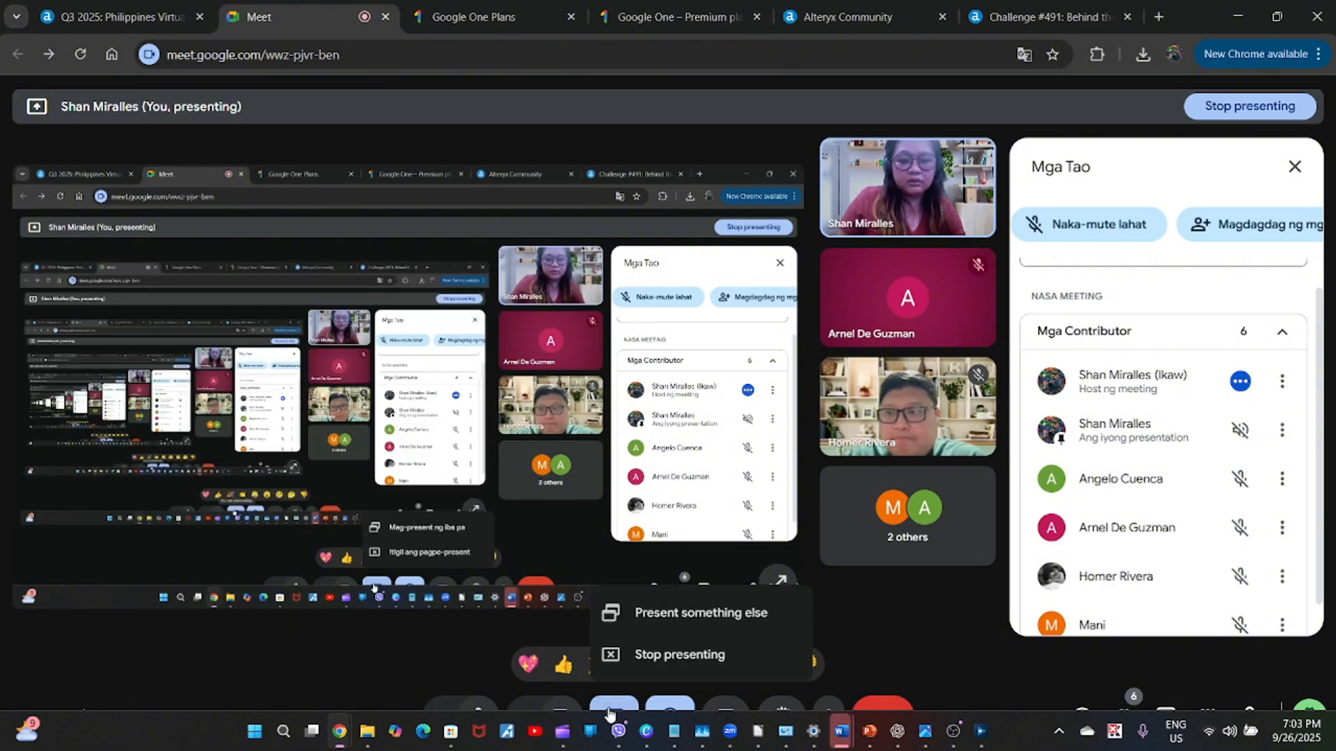
left_click(664, 654)
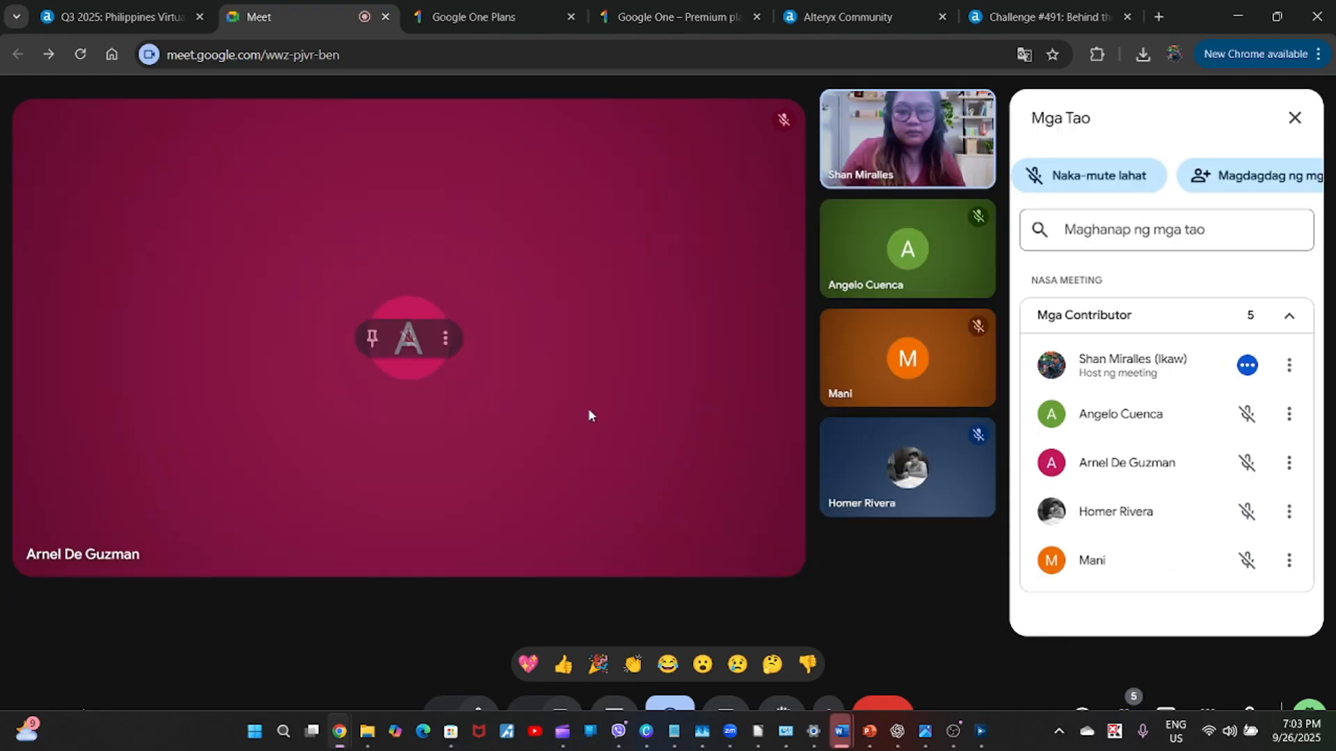